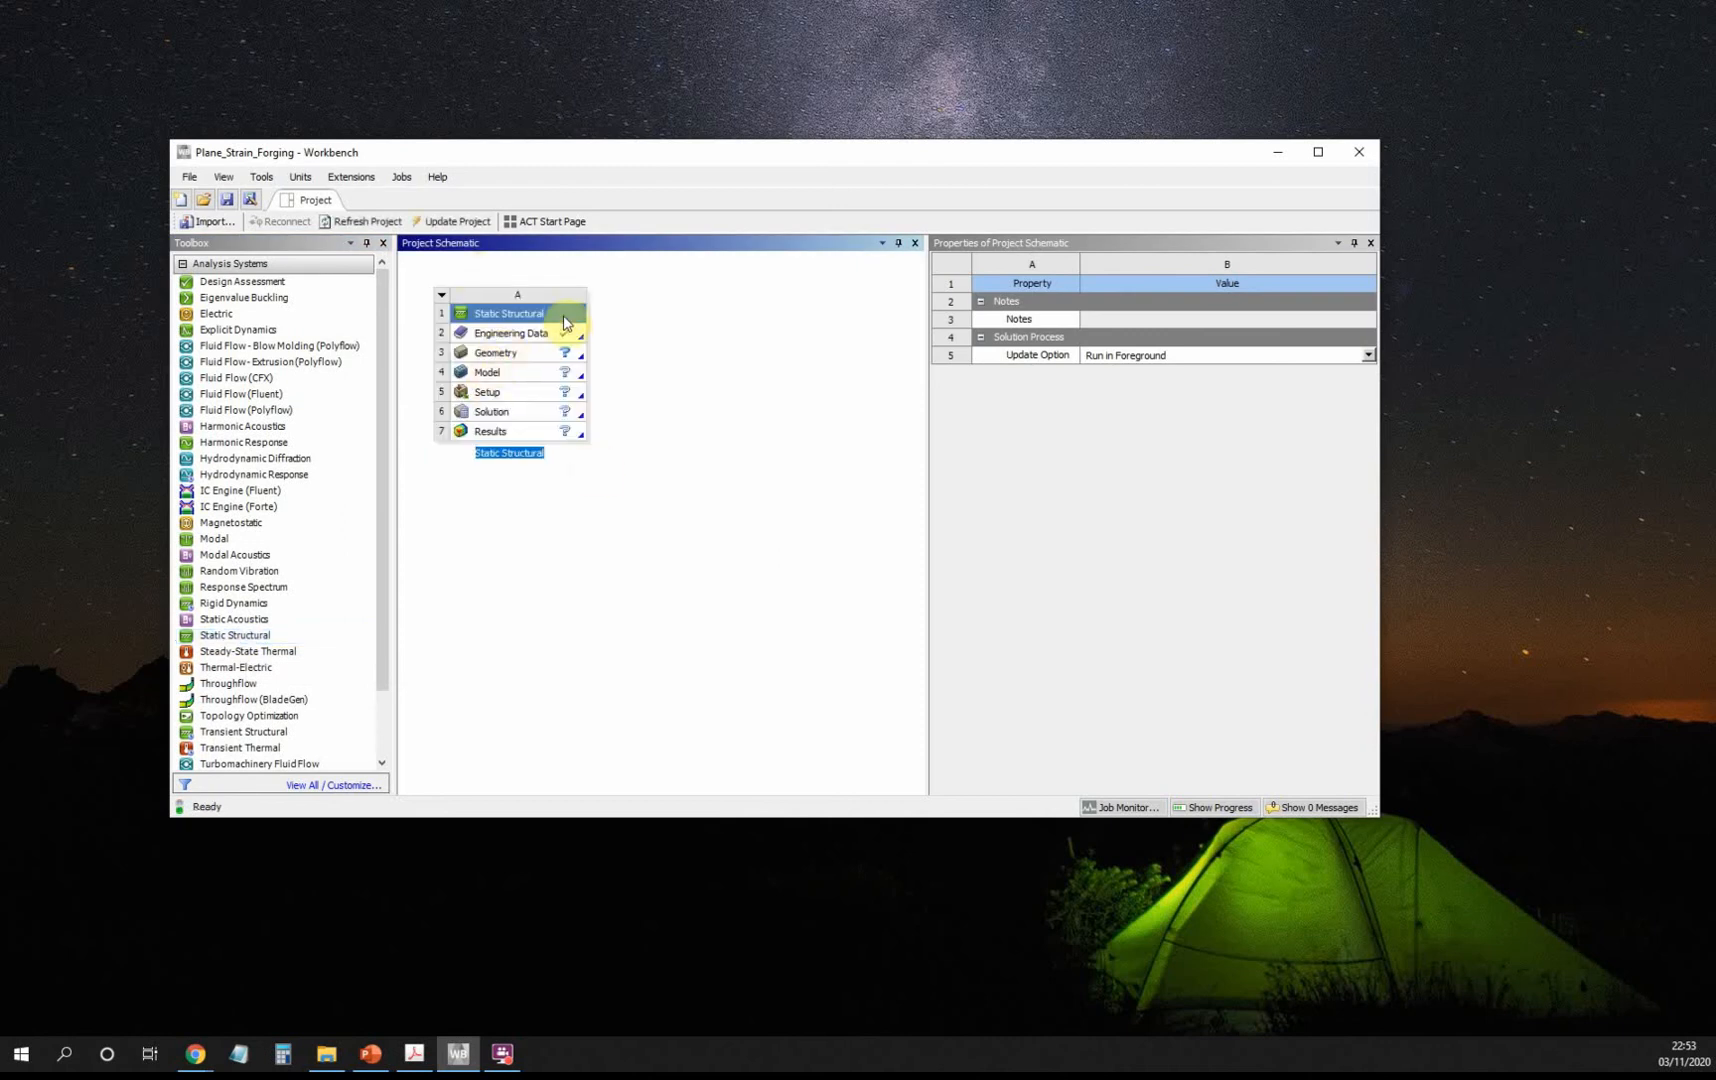
Open Engineering Data and add a new material named Die Steel.
left_click(534, 342)
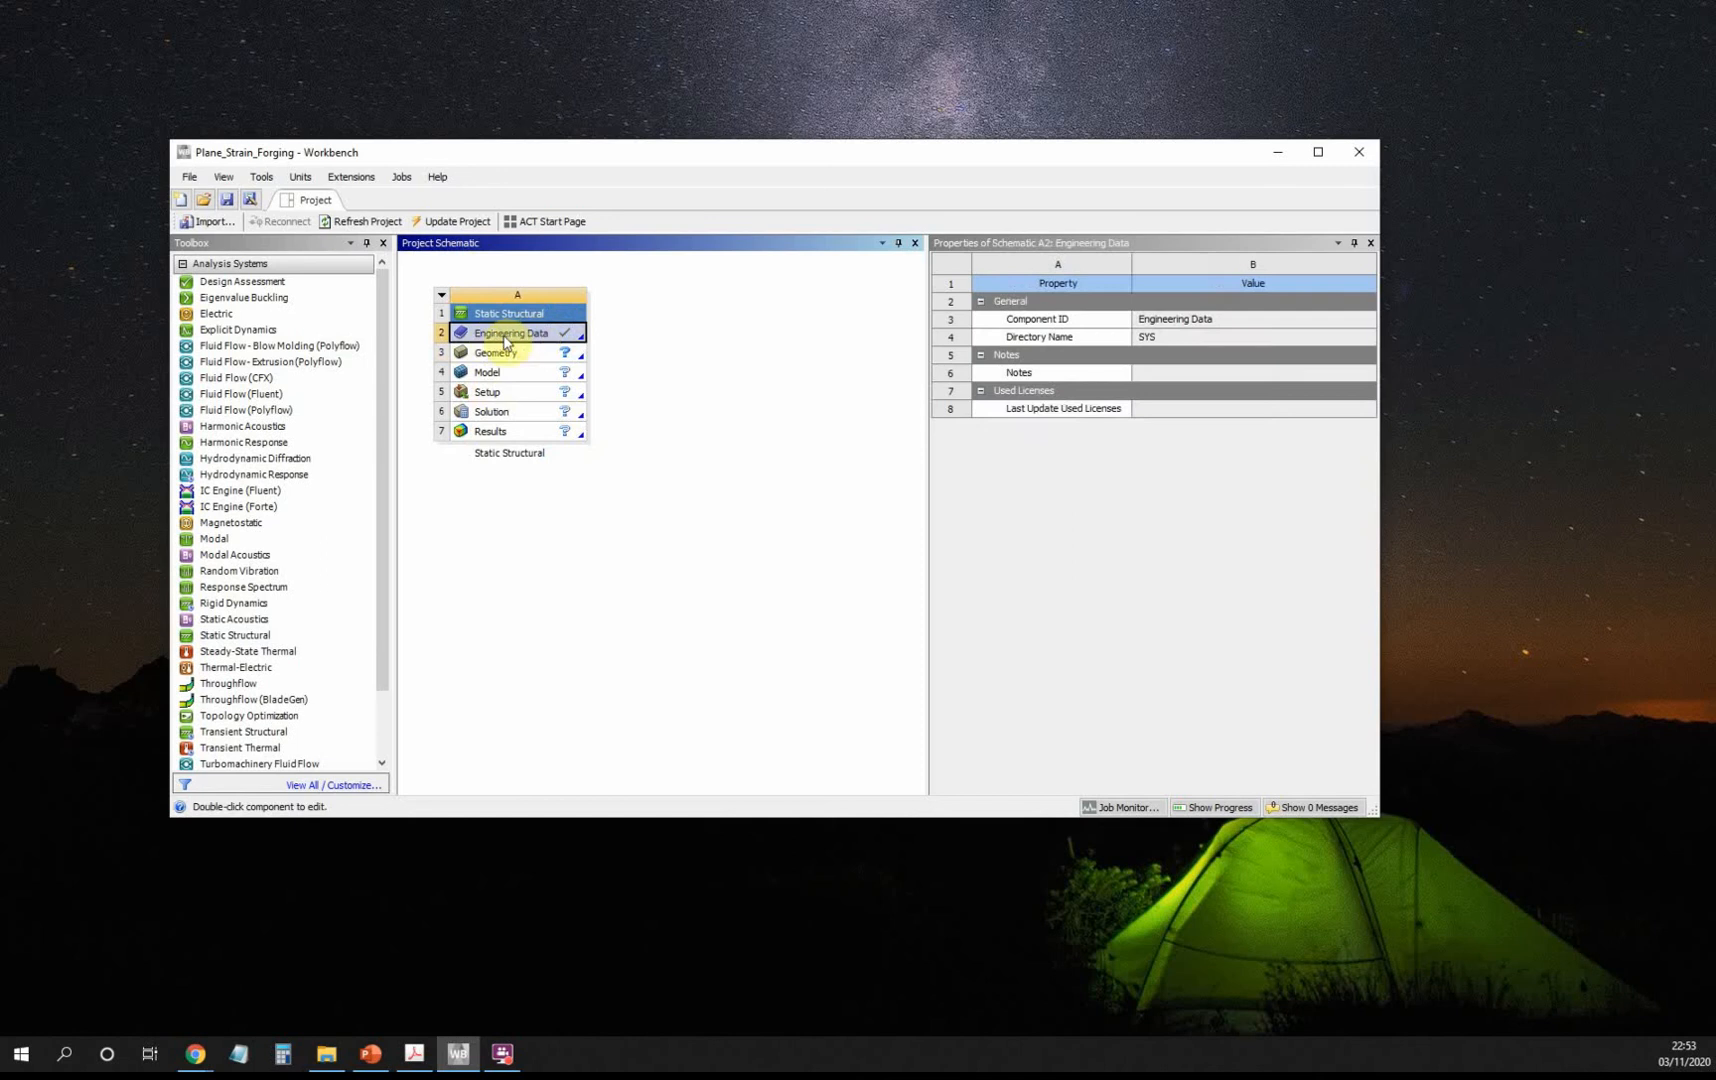
double_click(505, 342)
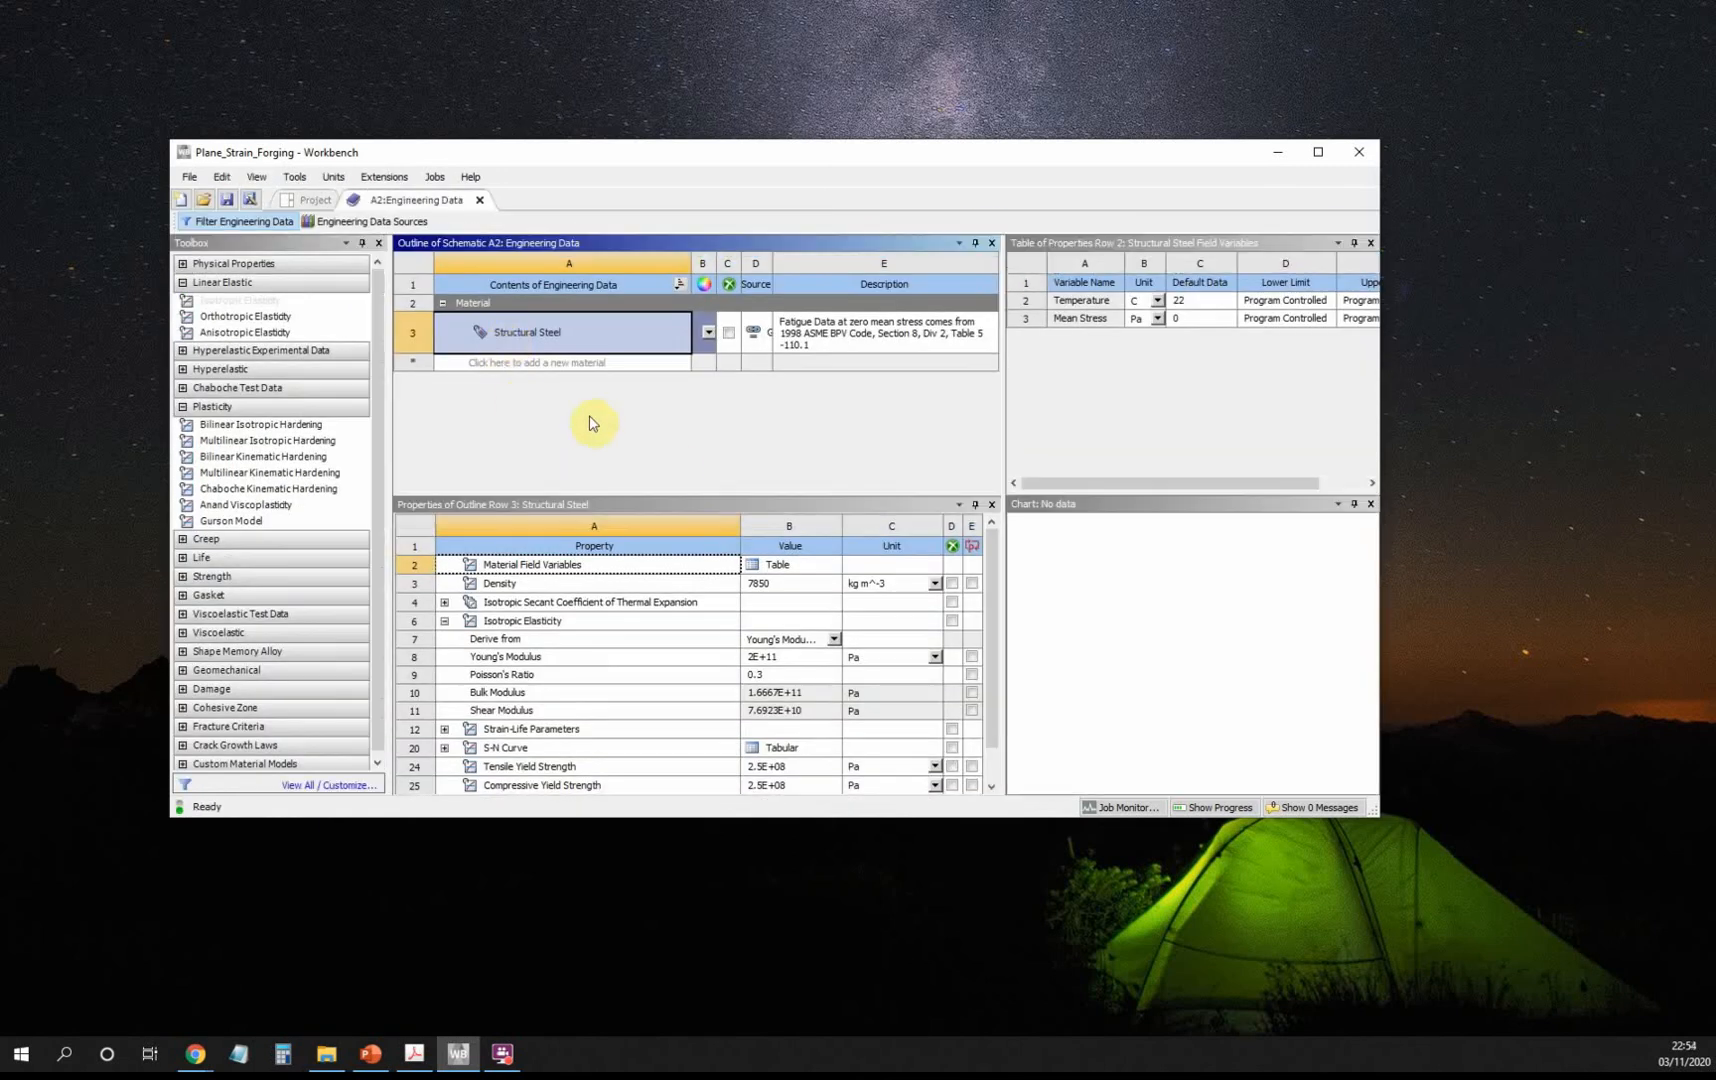
left_click(544, 361)
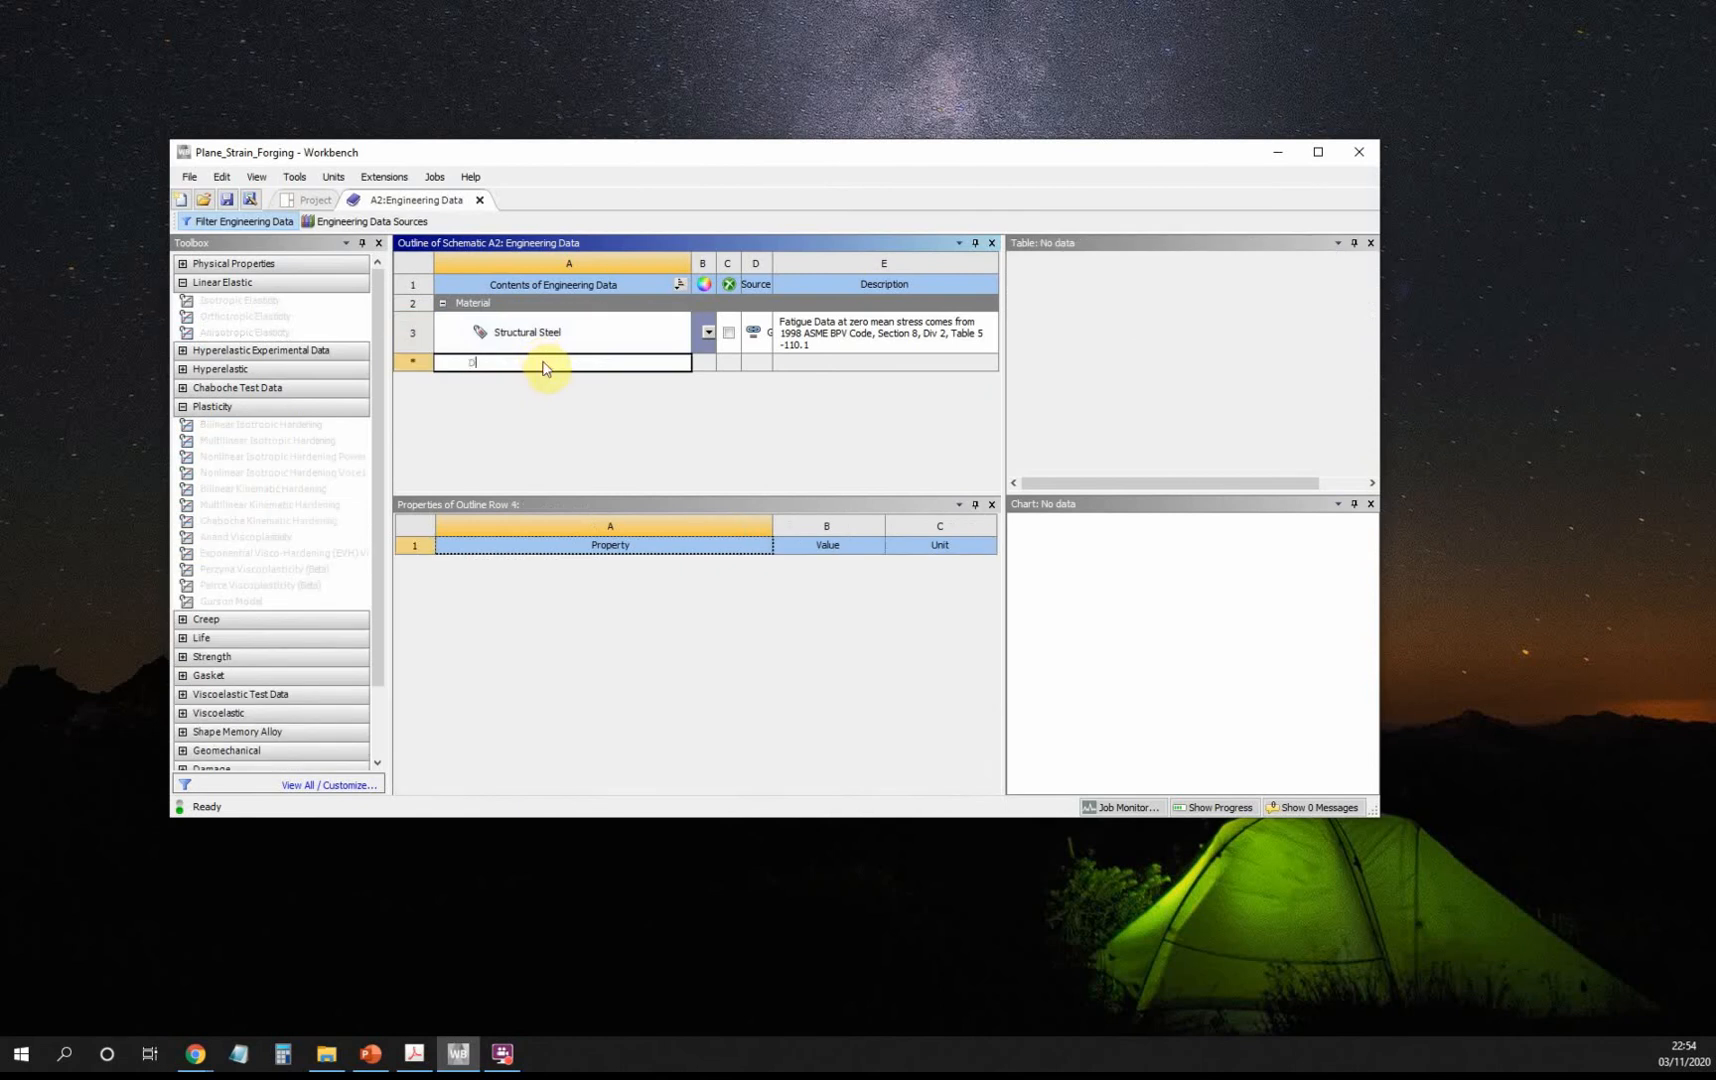
type("Die Steel")
key("Return")
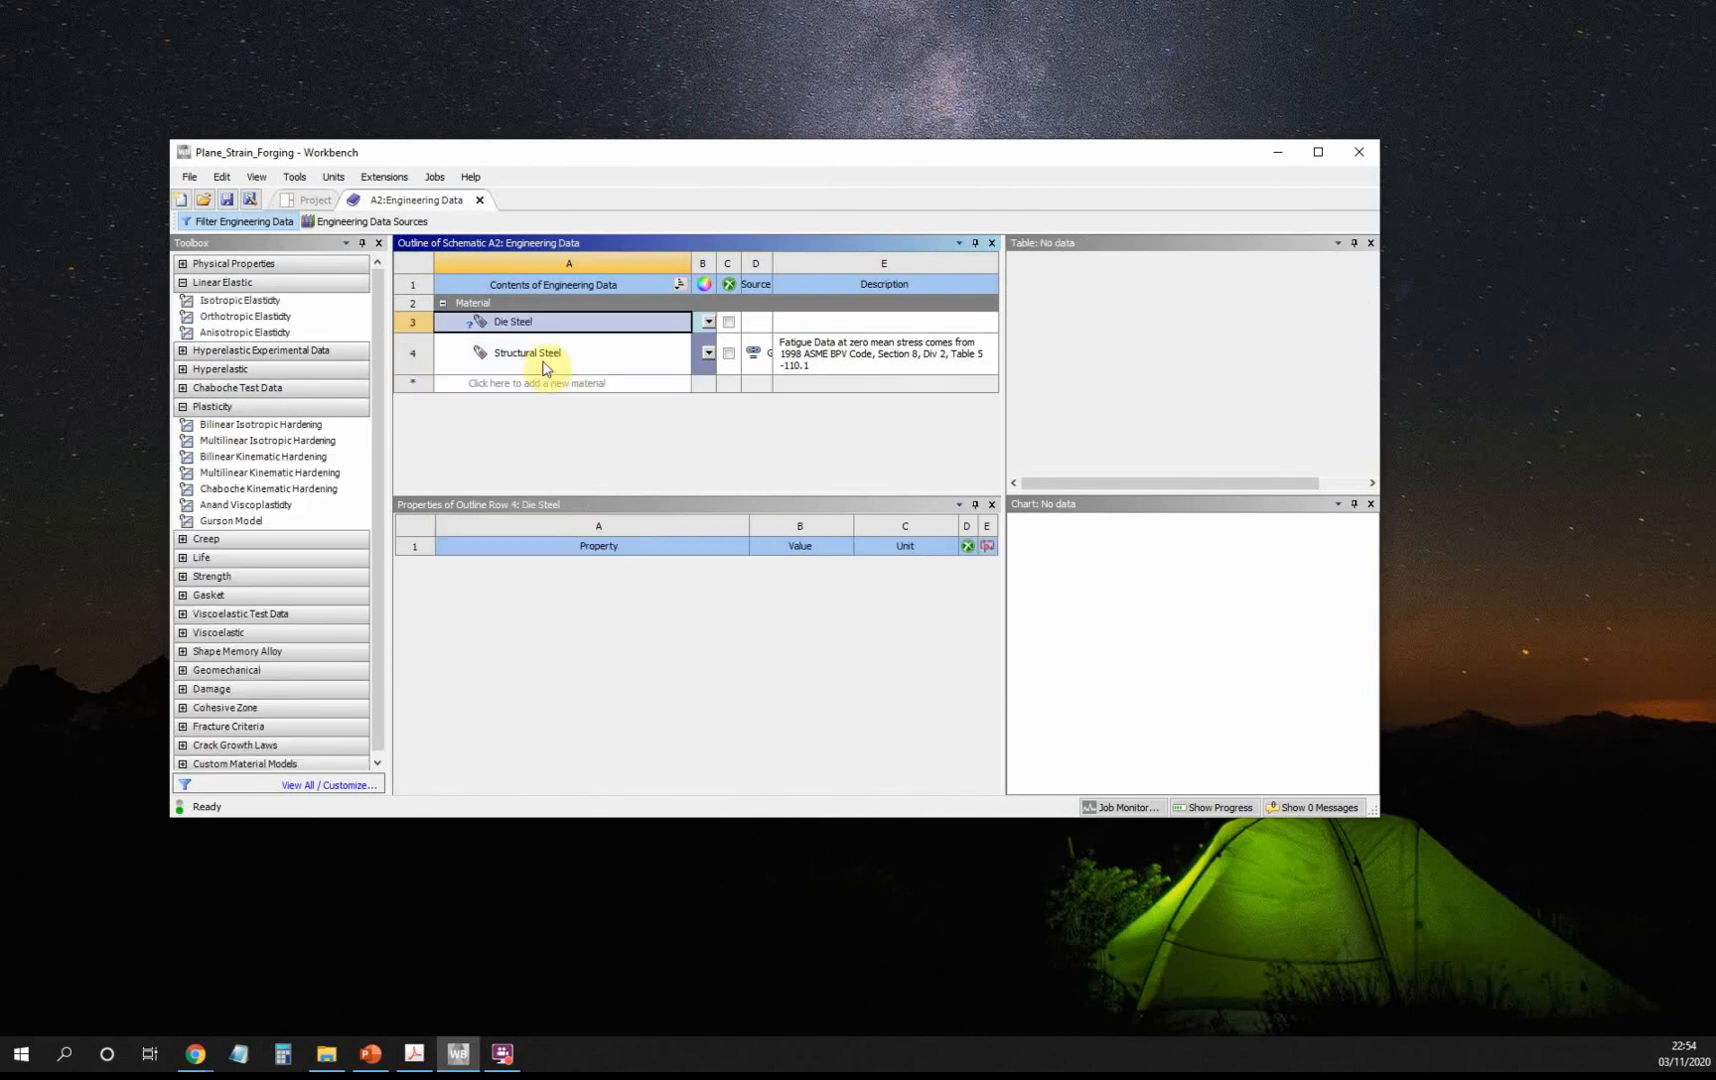
Add a second material, Annealed Copper, then select Die Steel for property entry.
left_click(544, 382)
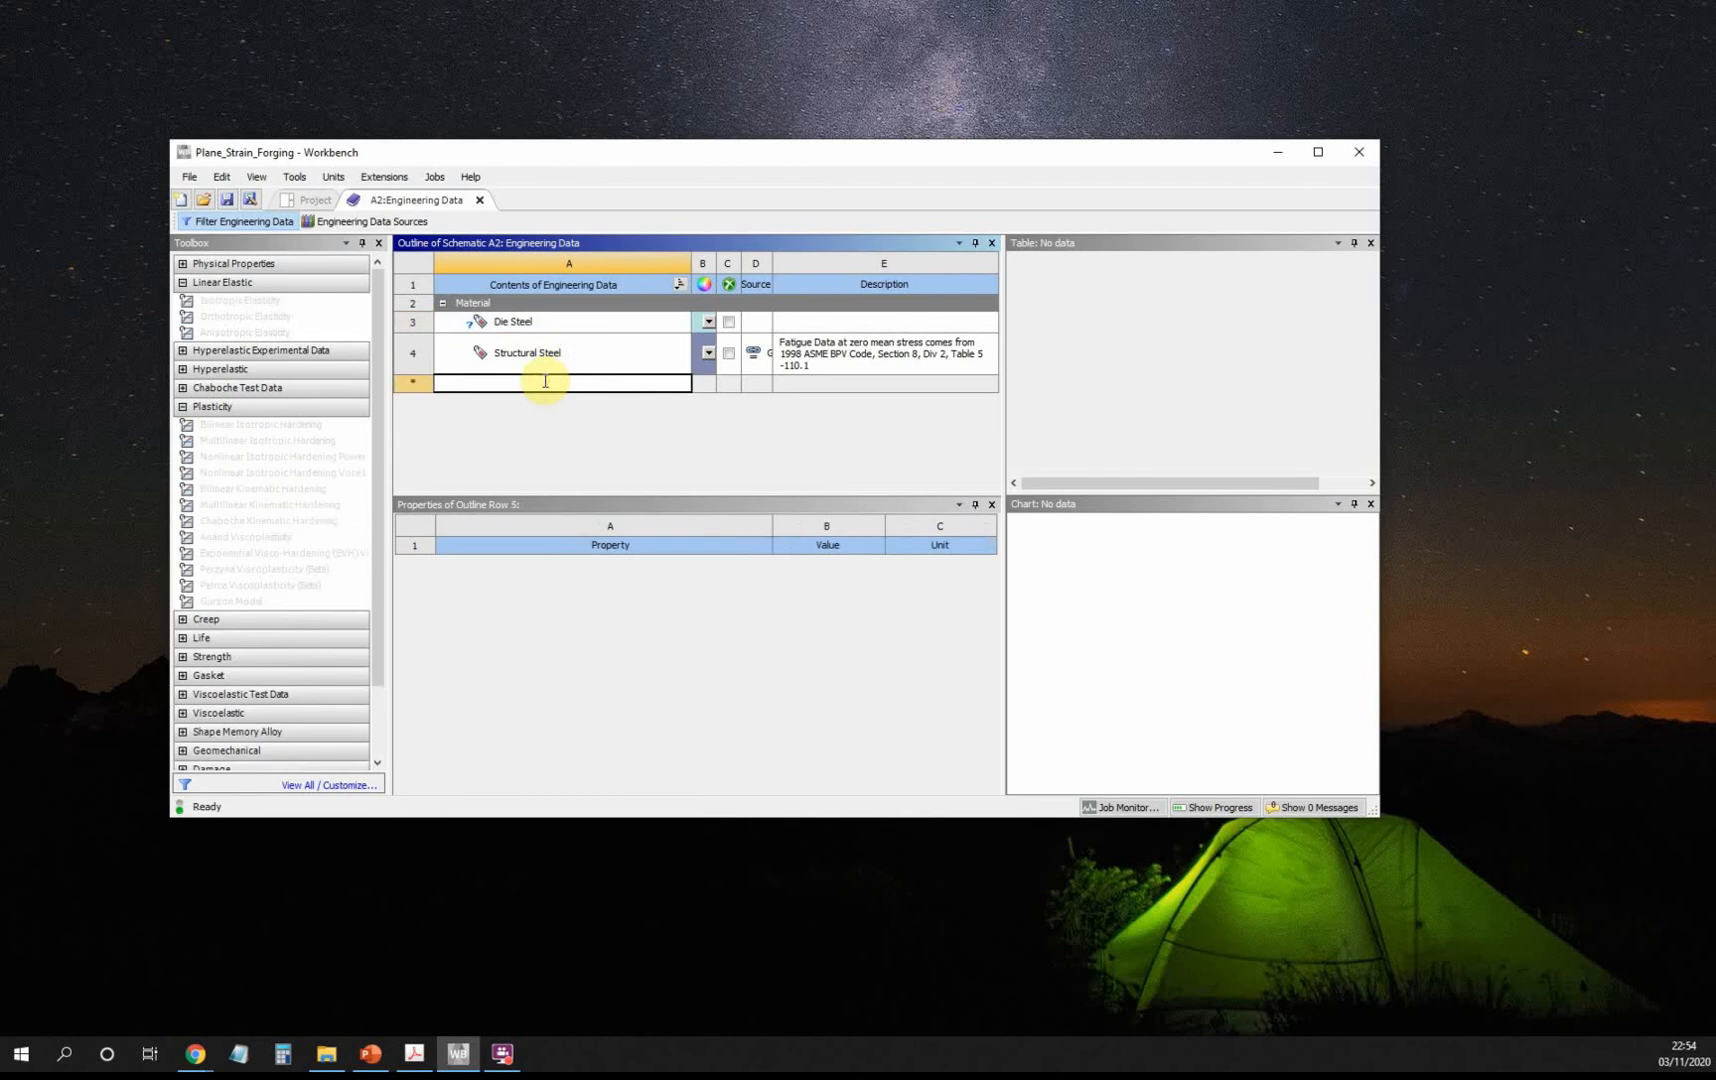
type("Am")
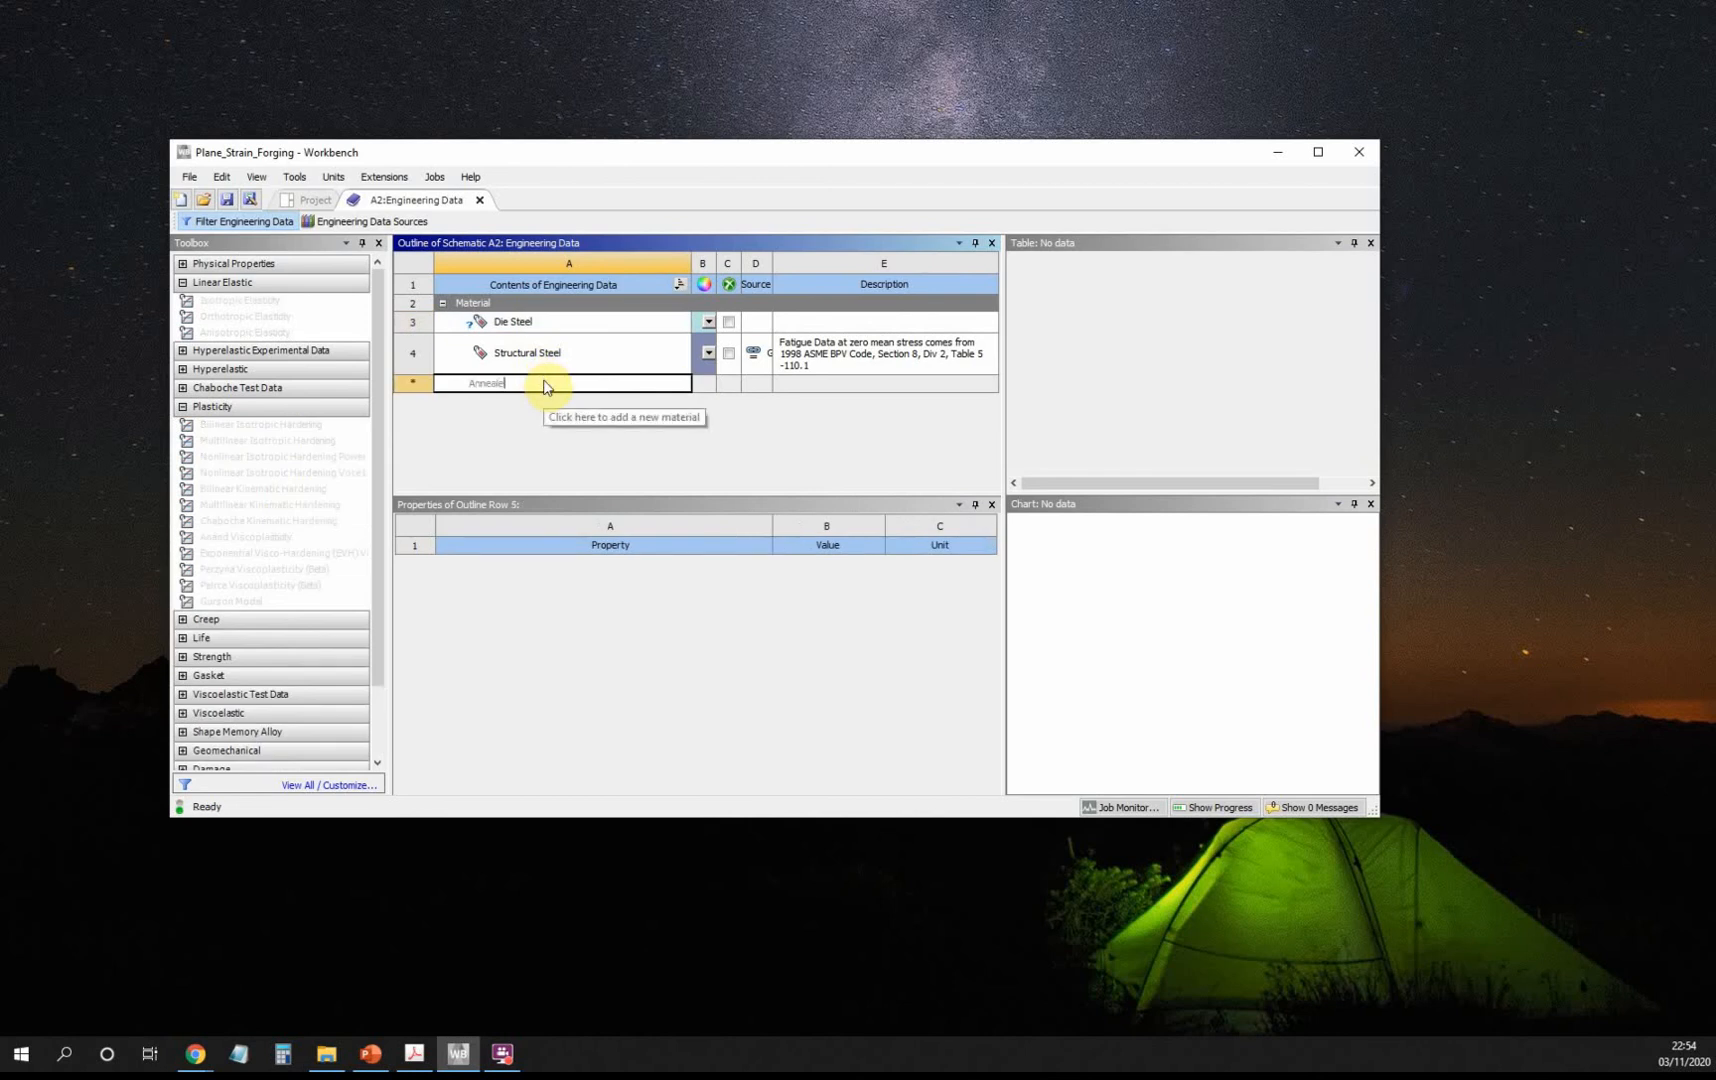
type("nealed Copper")
key("Return")
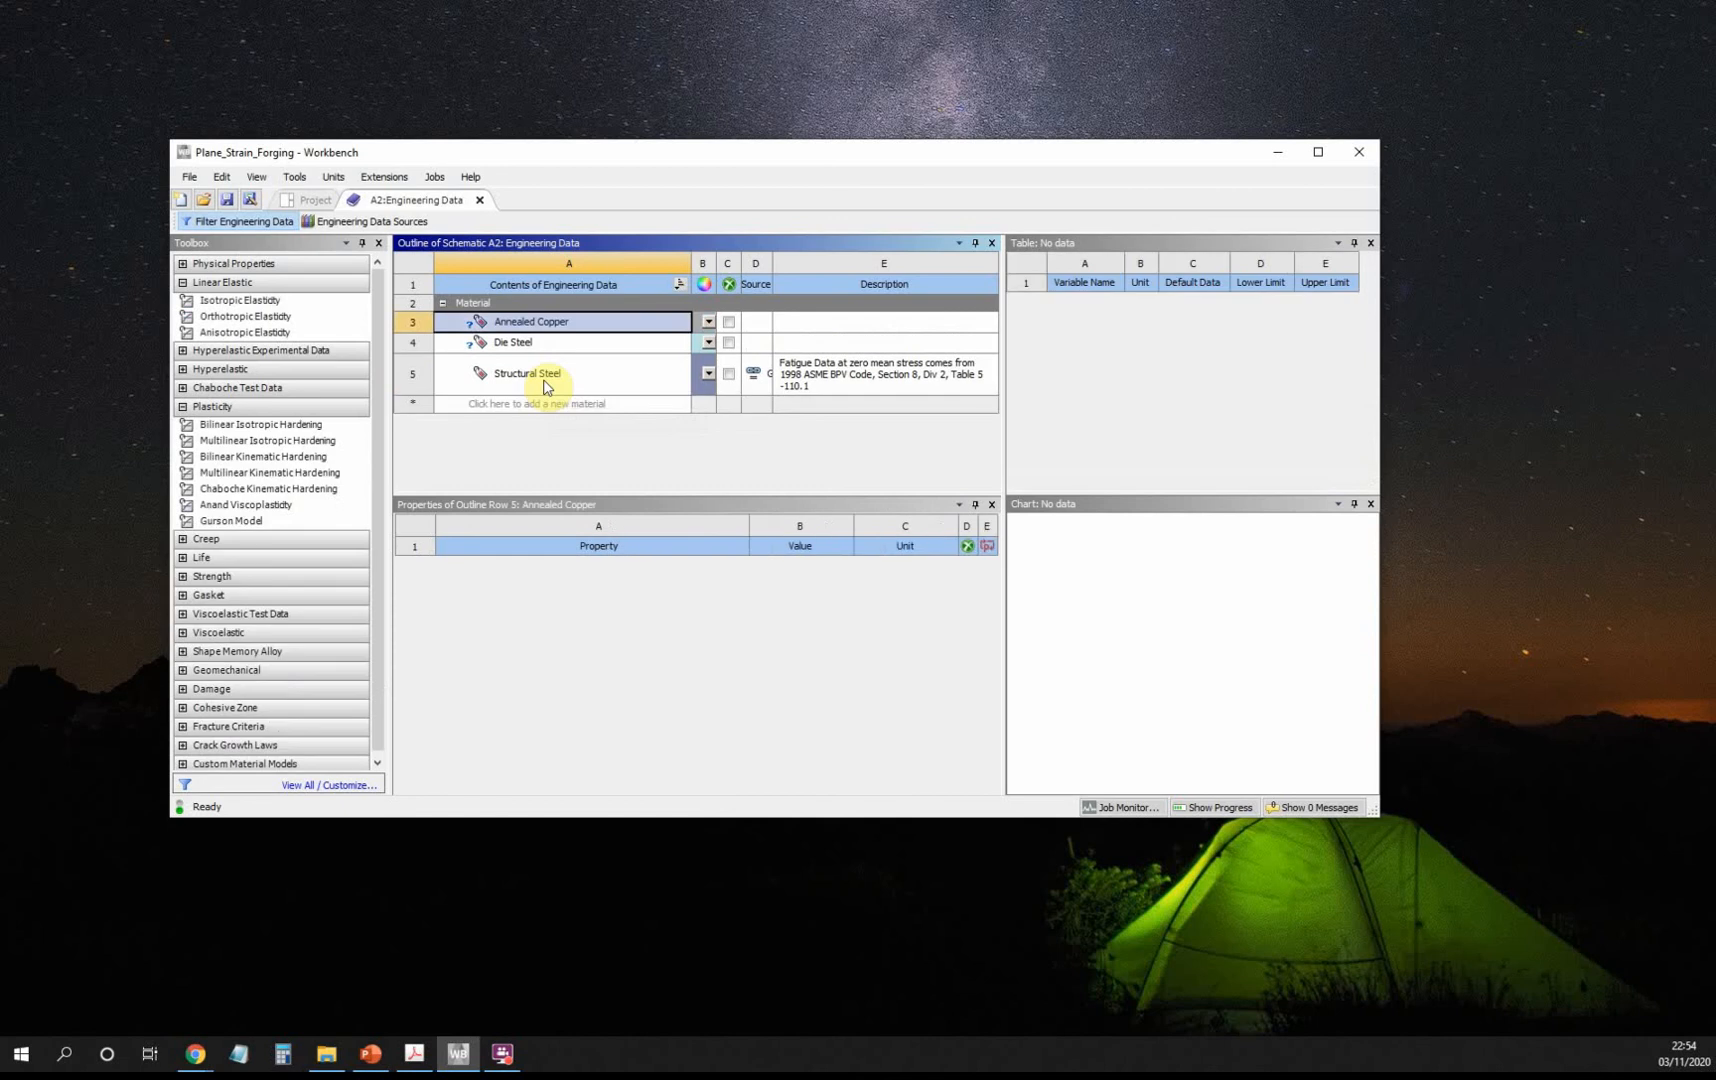
left_click(543, 345)
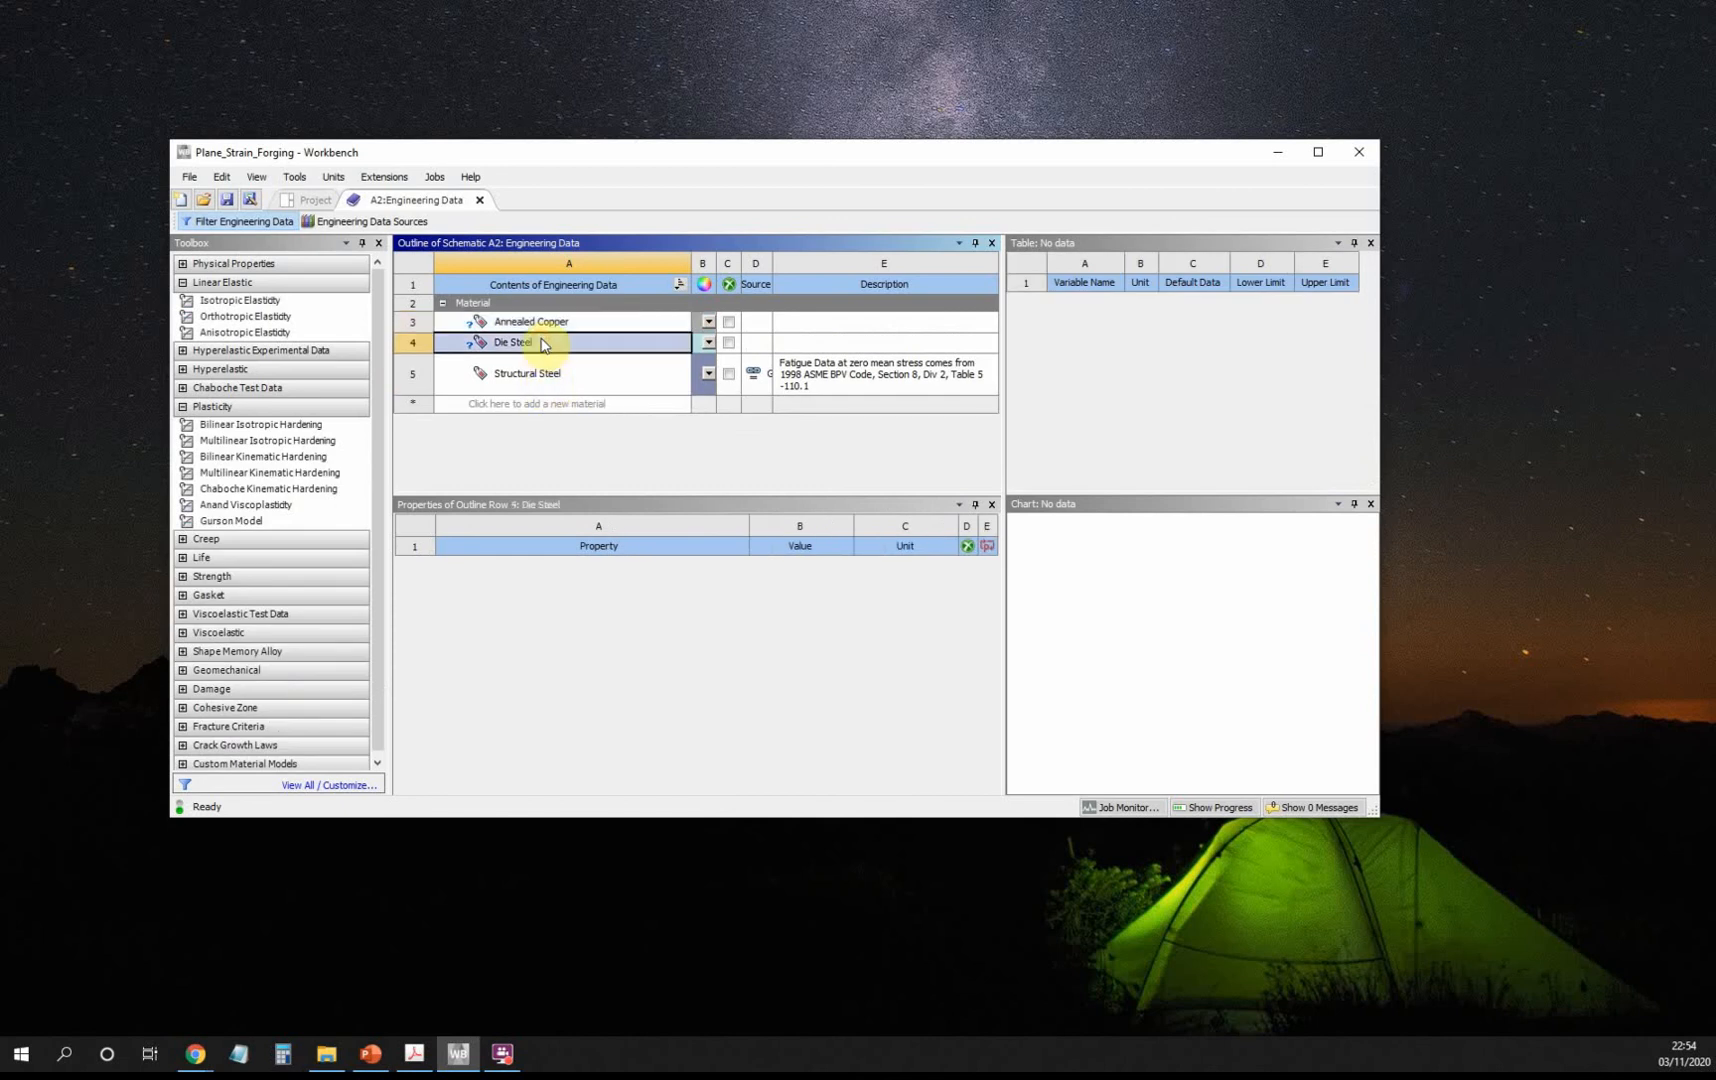
left_click(230, 300)
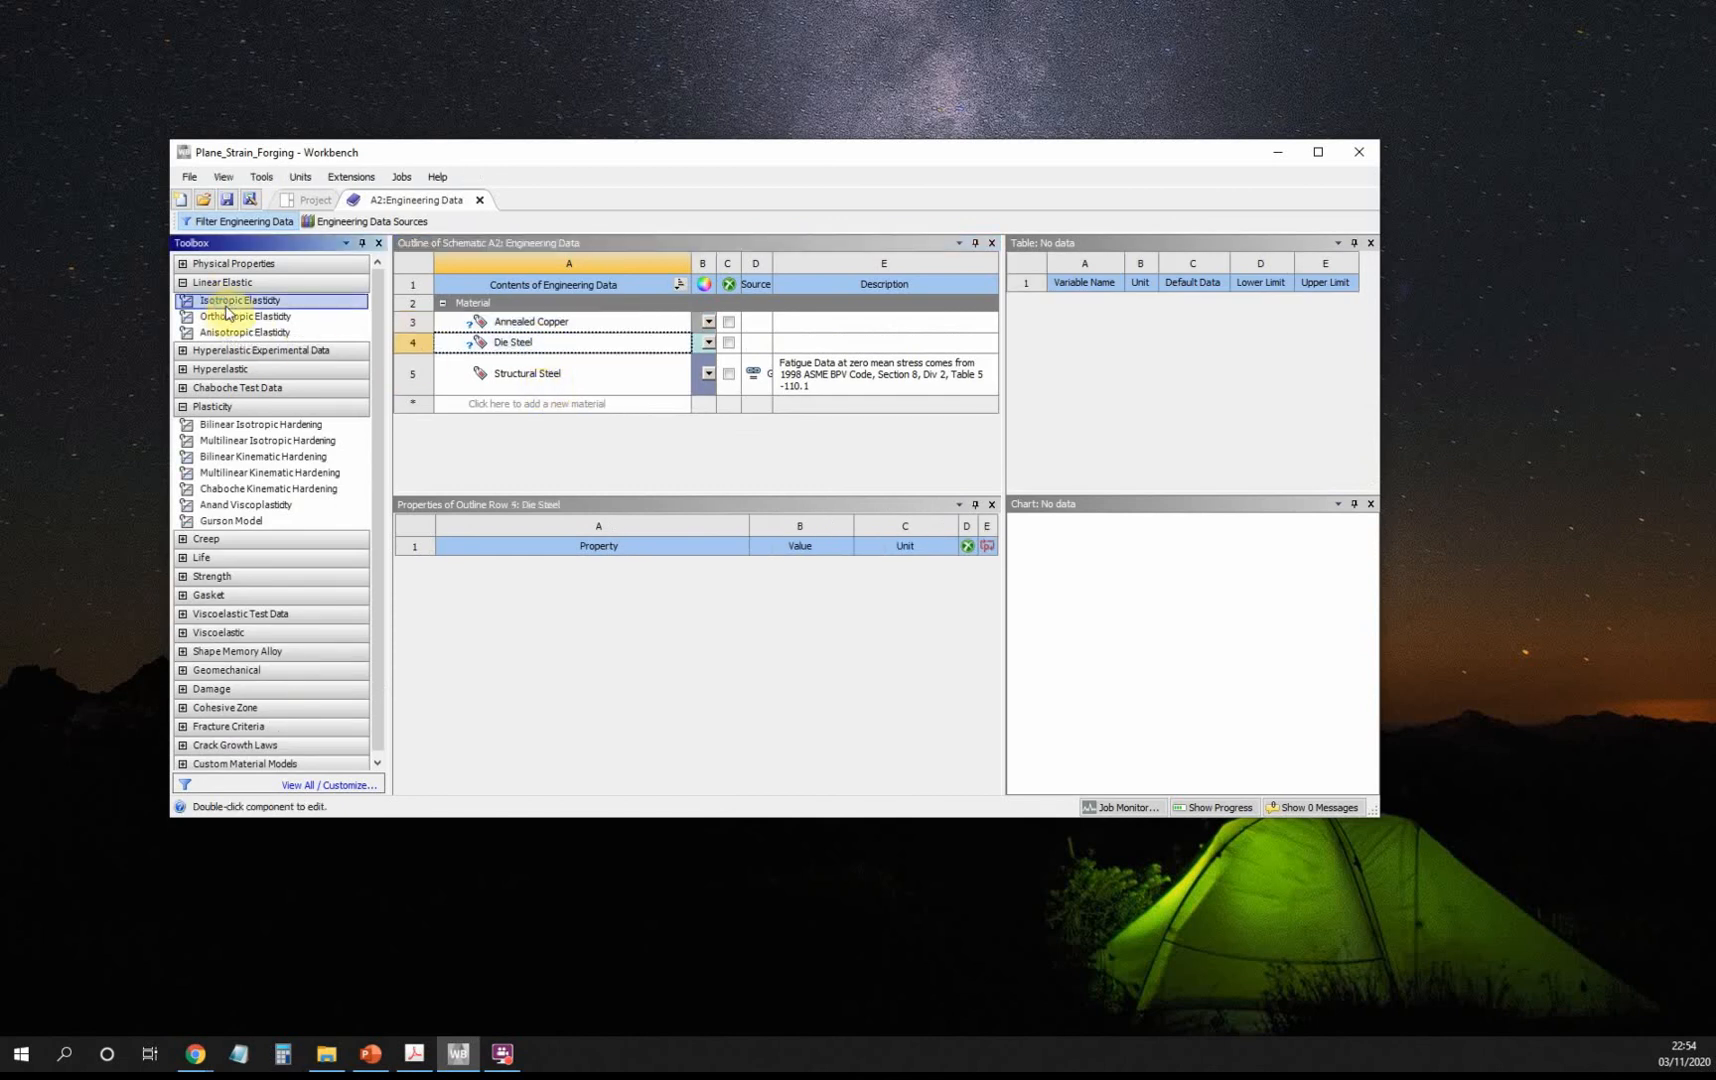
Give Die Steel E = 2.1E+11 Pa and ν = 0.27, then add Isotropic Elasticity to Annealed Copper.
double_click(226, 306)
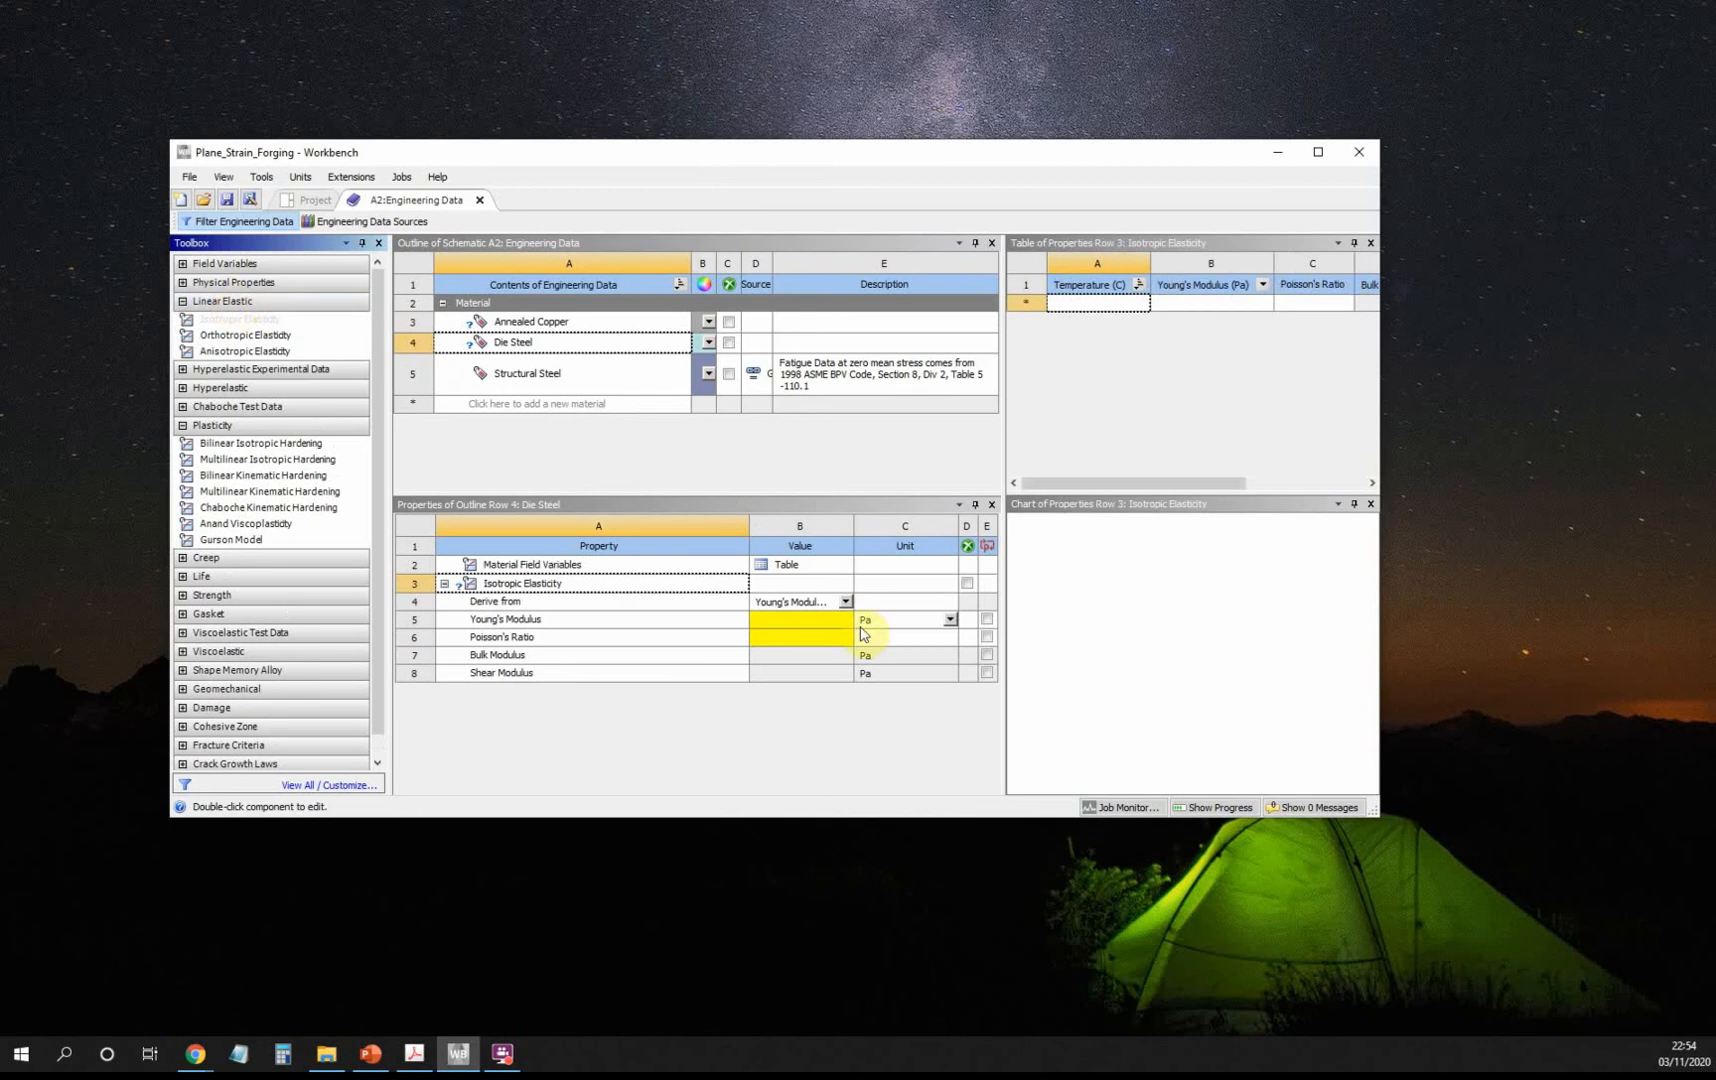
left_click(815, 622)
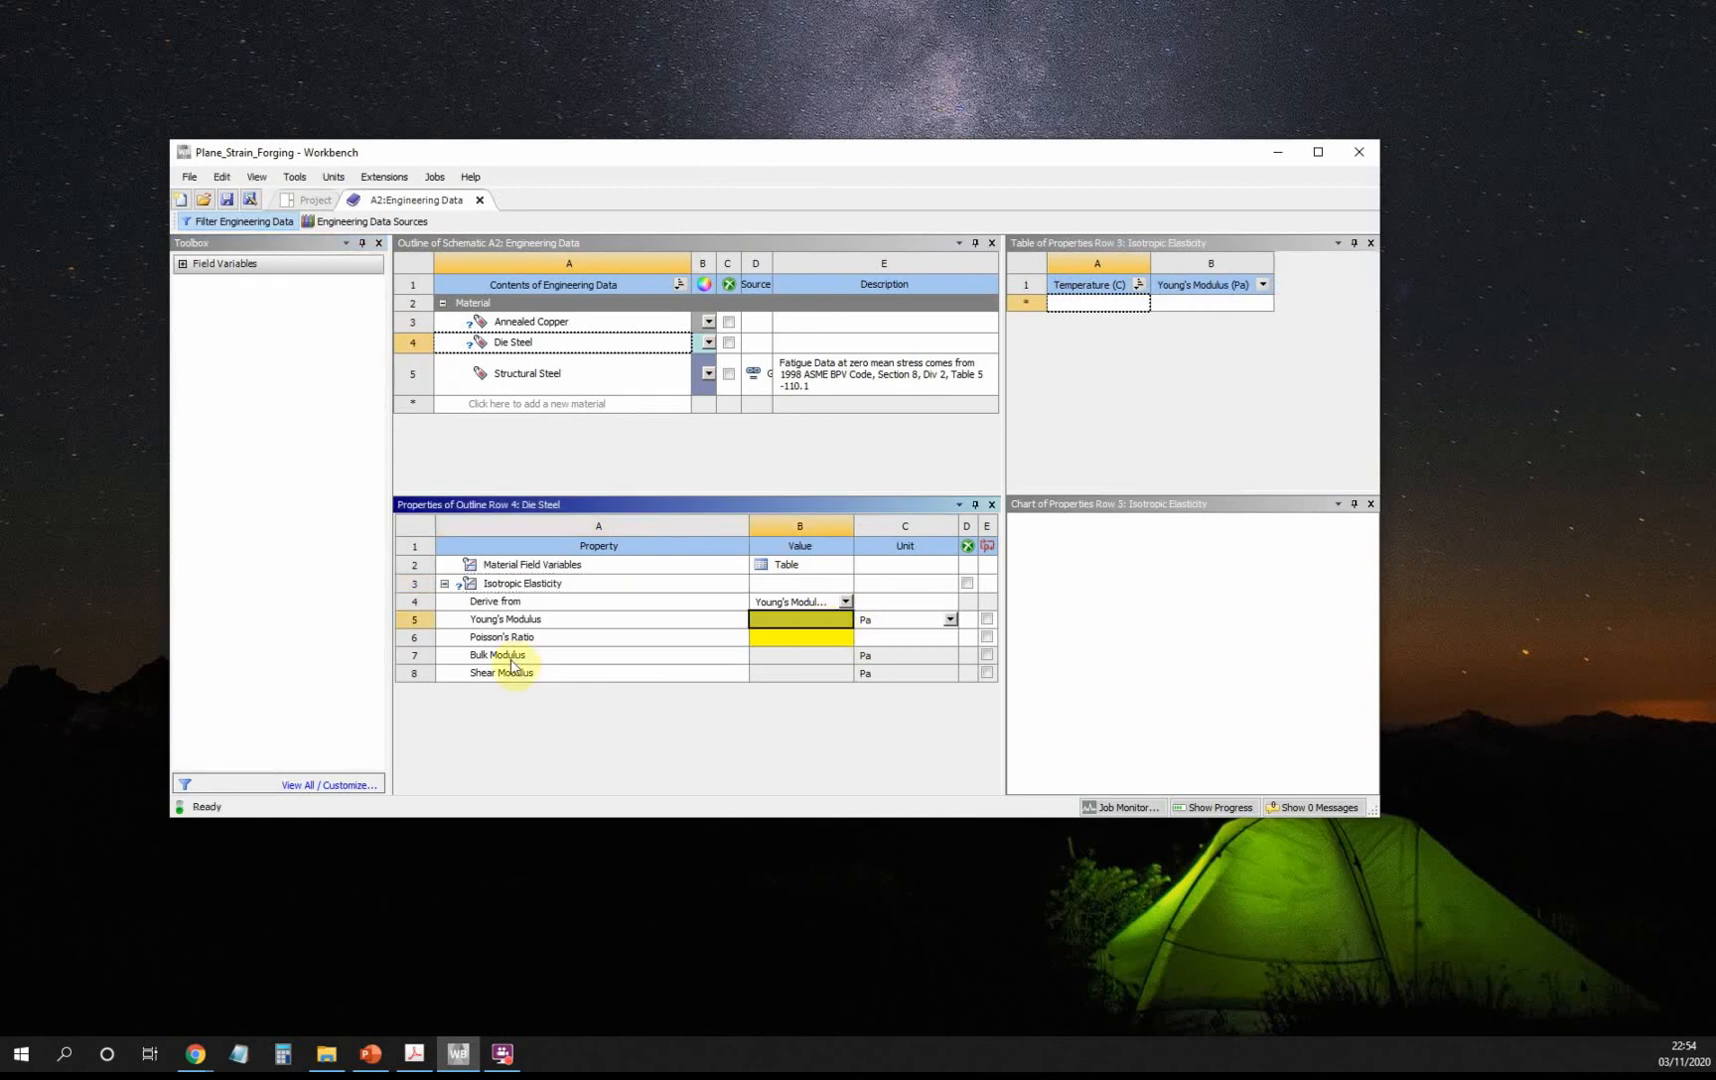
left_click(414, 1054)
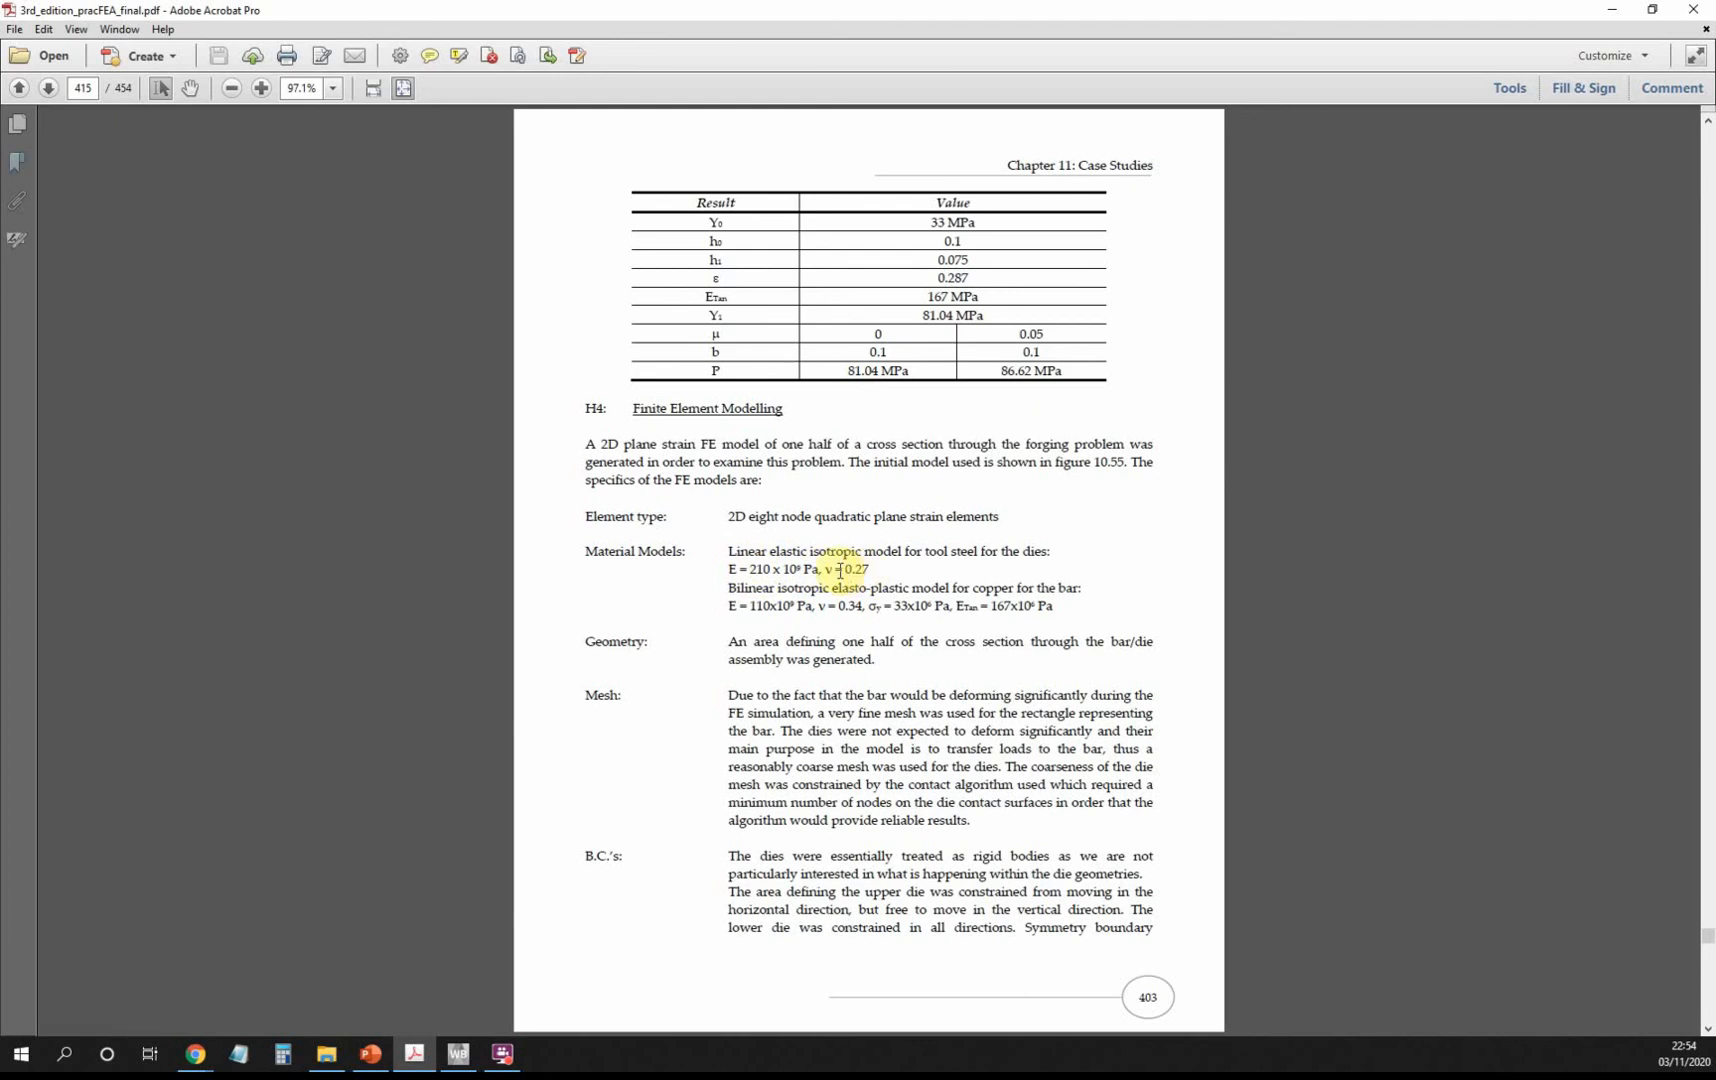
left_click(1612, 9)
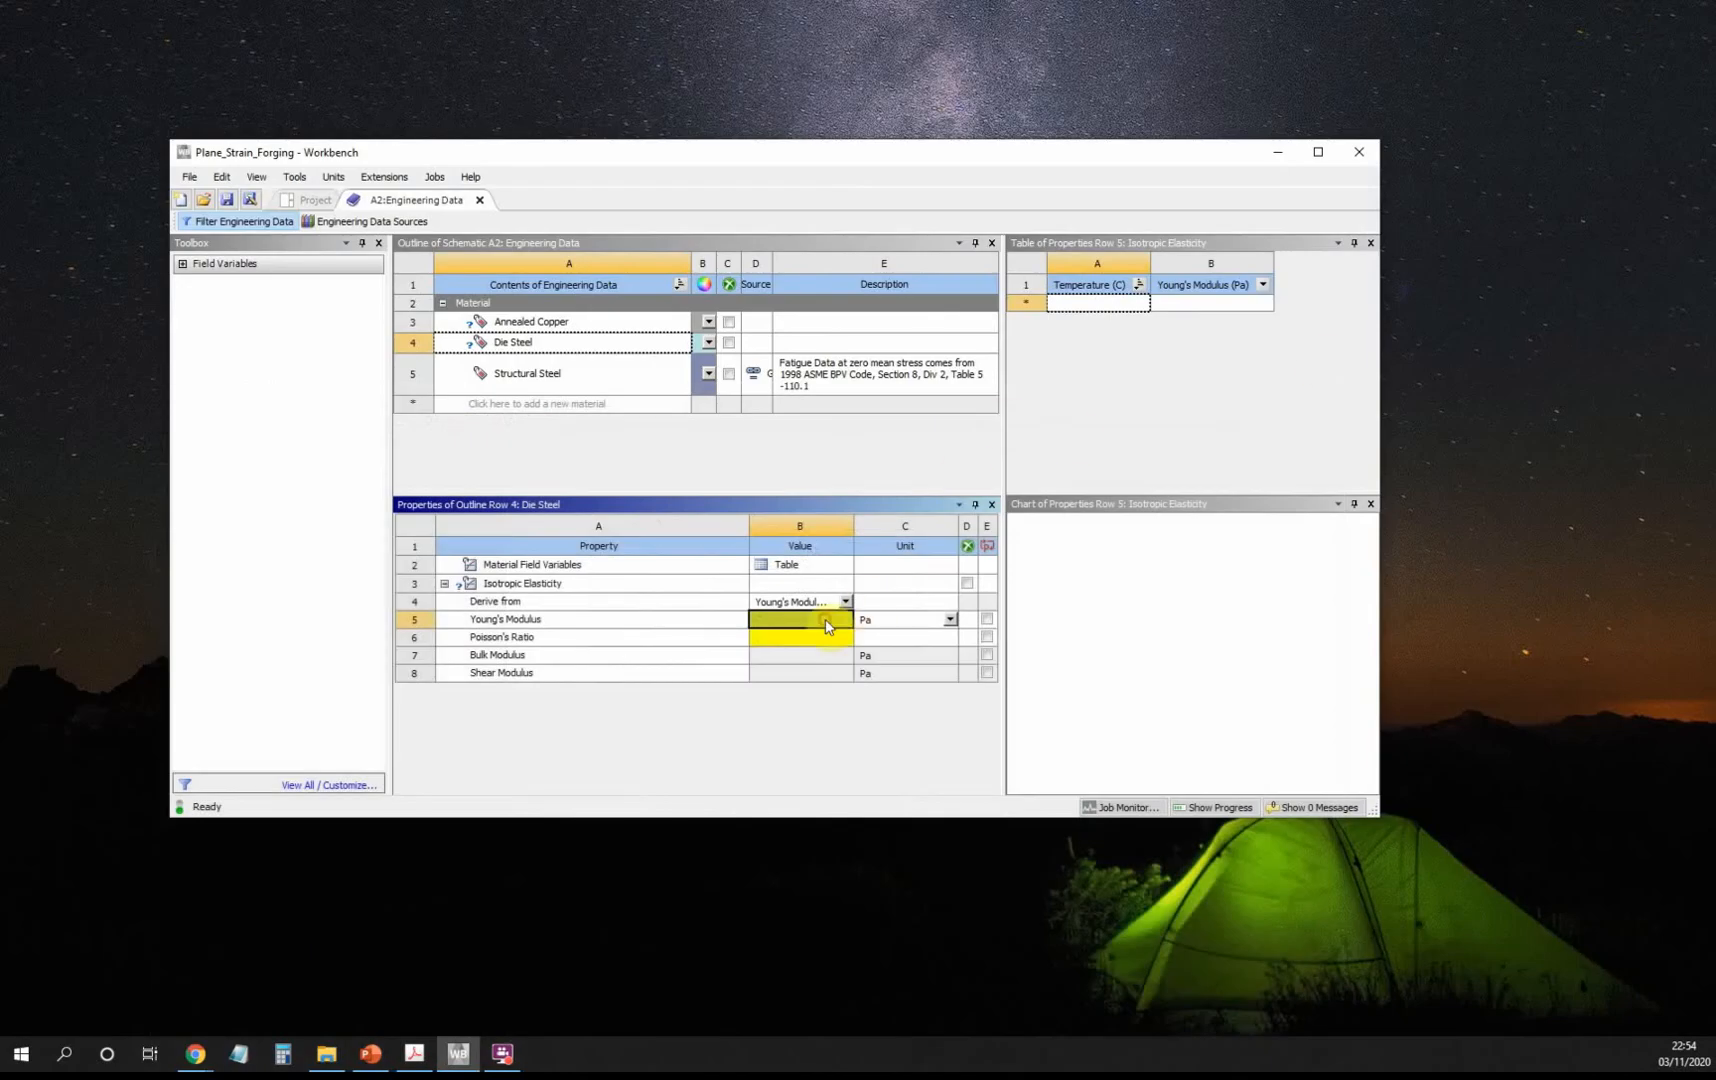
type("2.1E+11")
left_click(826, 640)
type("0")
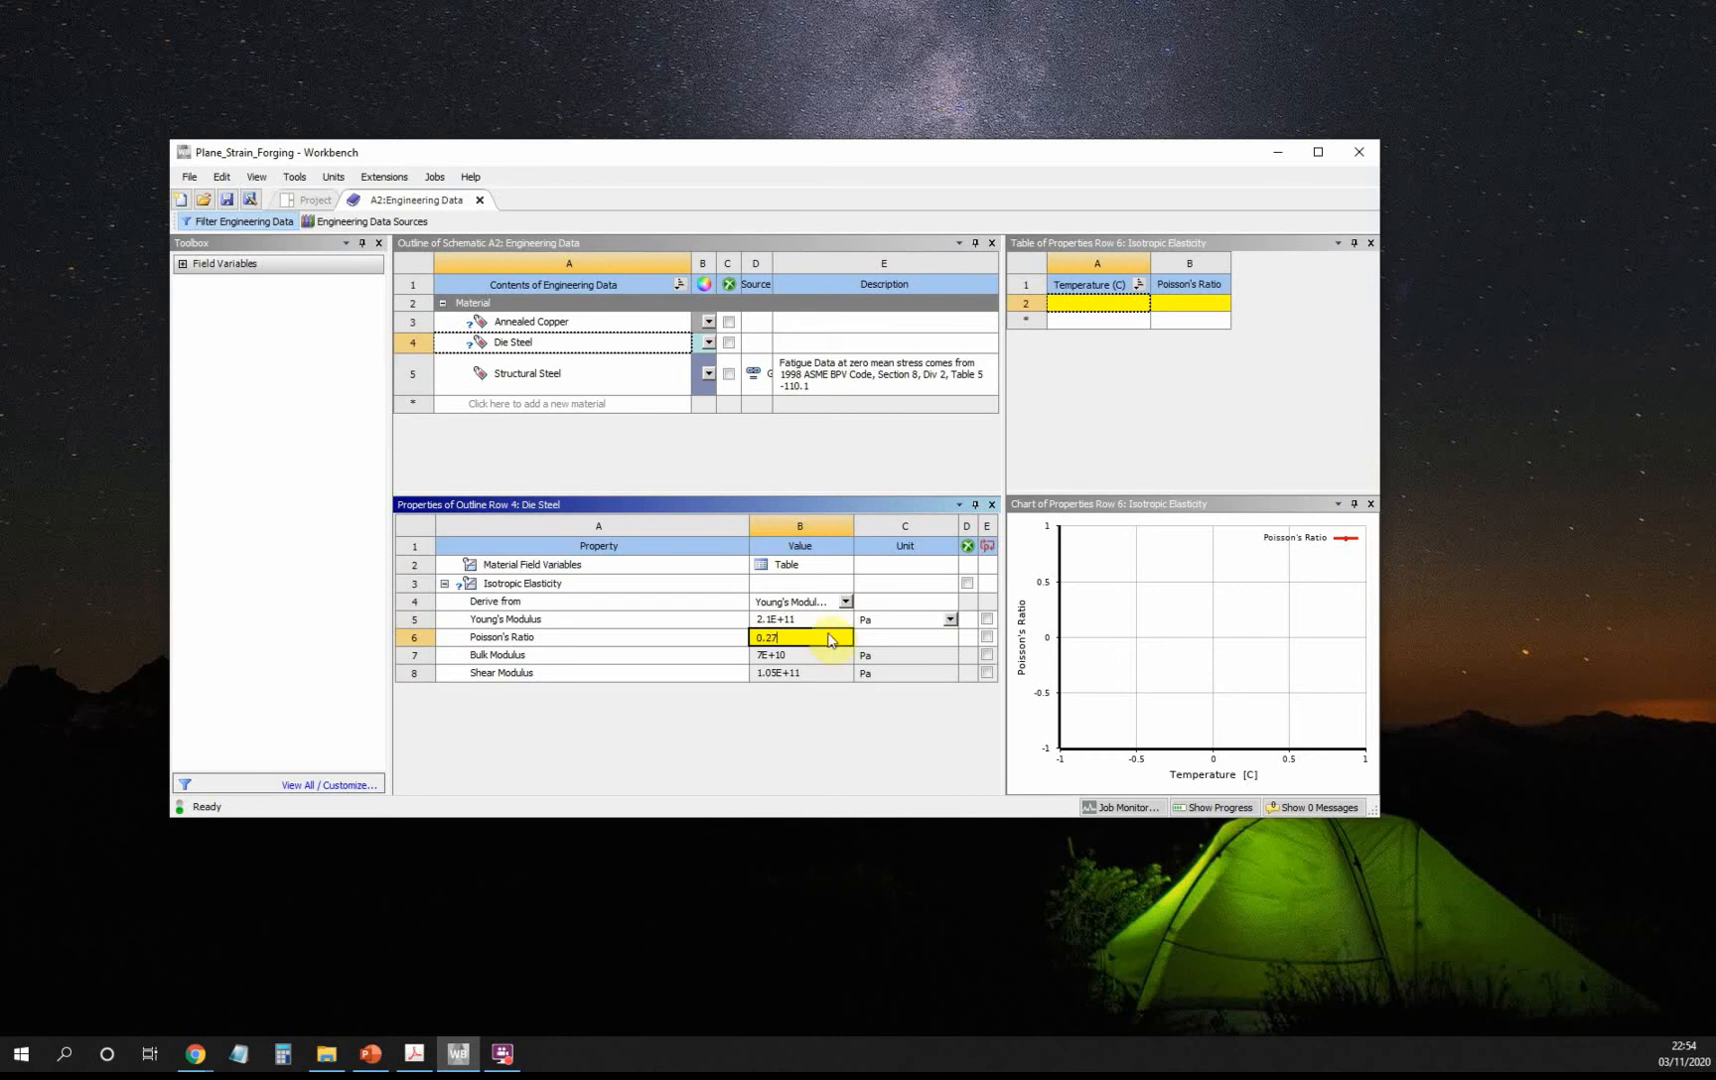
left_click(892, 645)
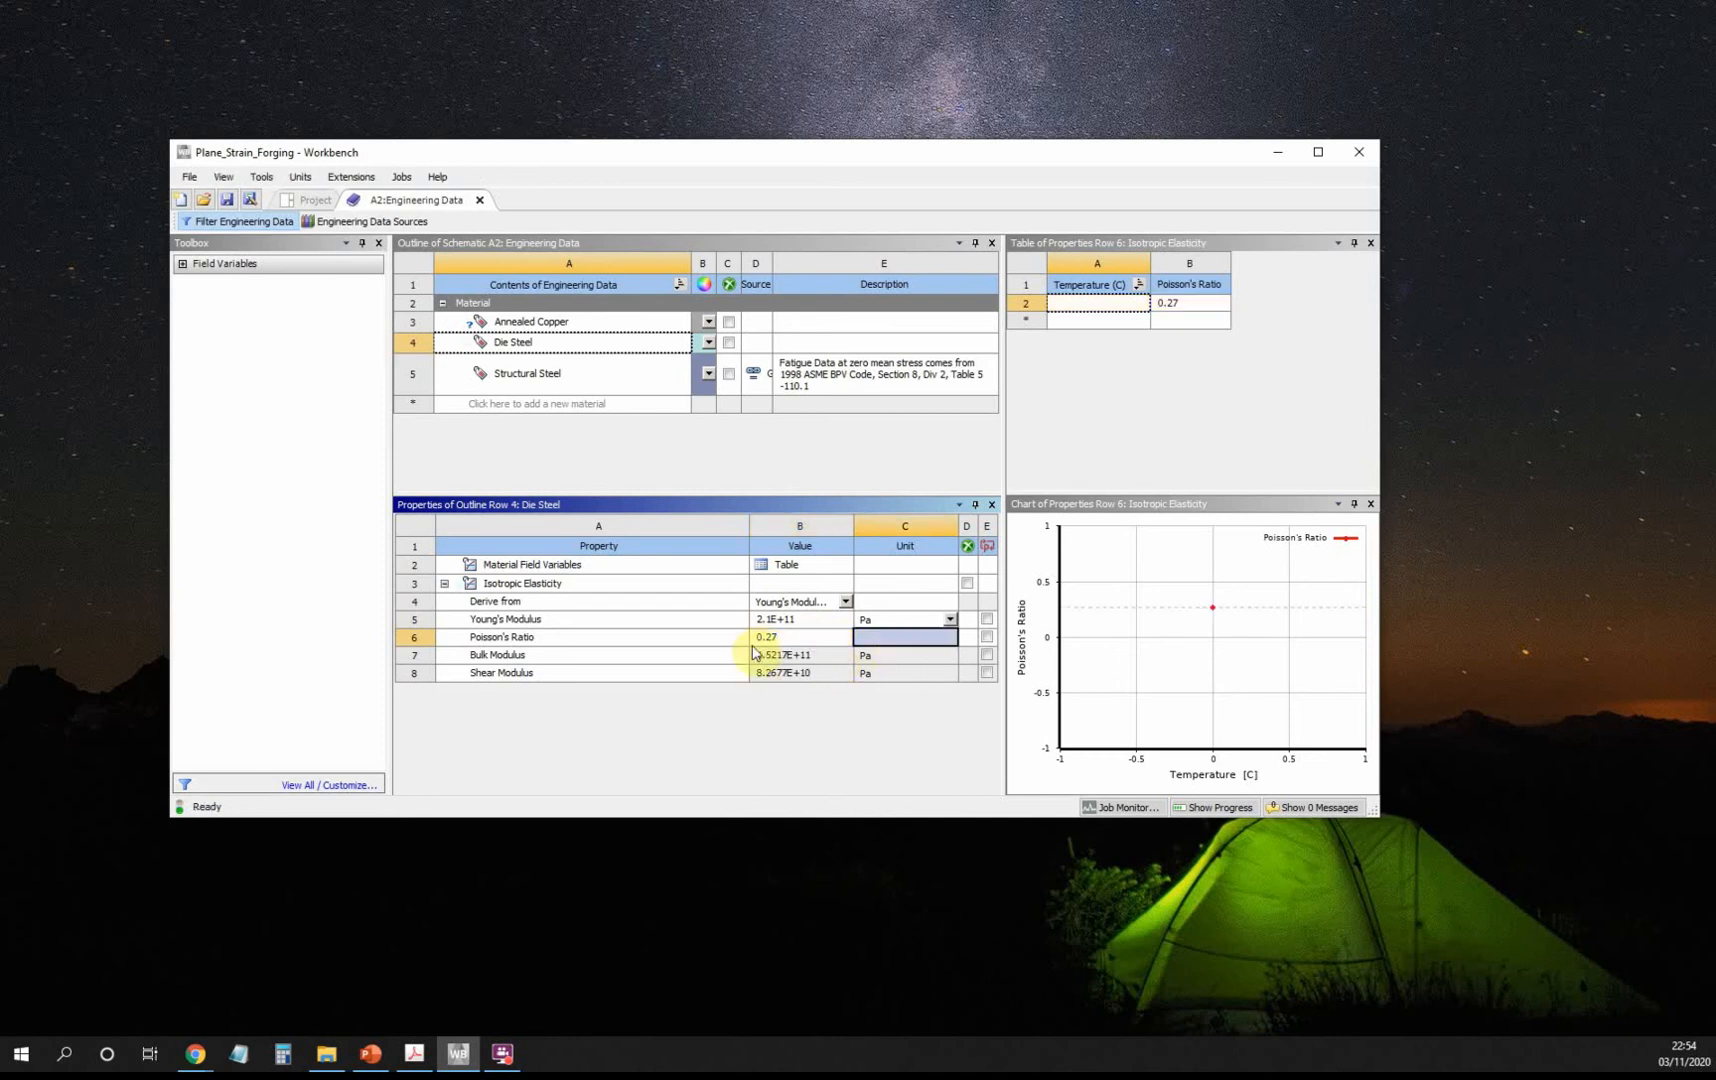
left_click(556, 321)
double_click(240, 300)
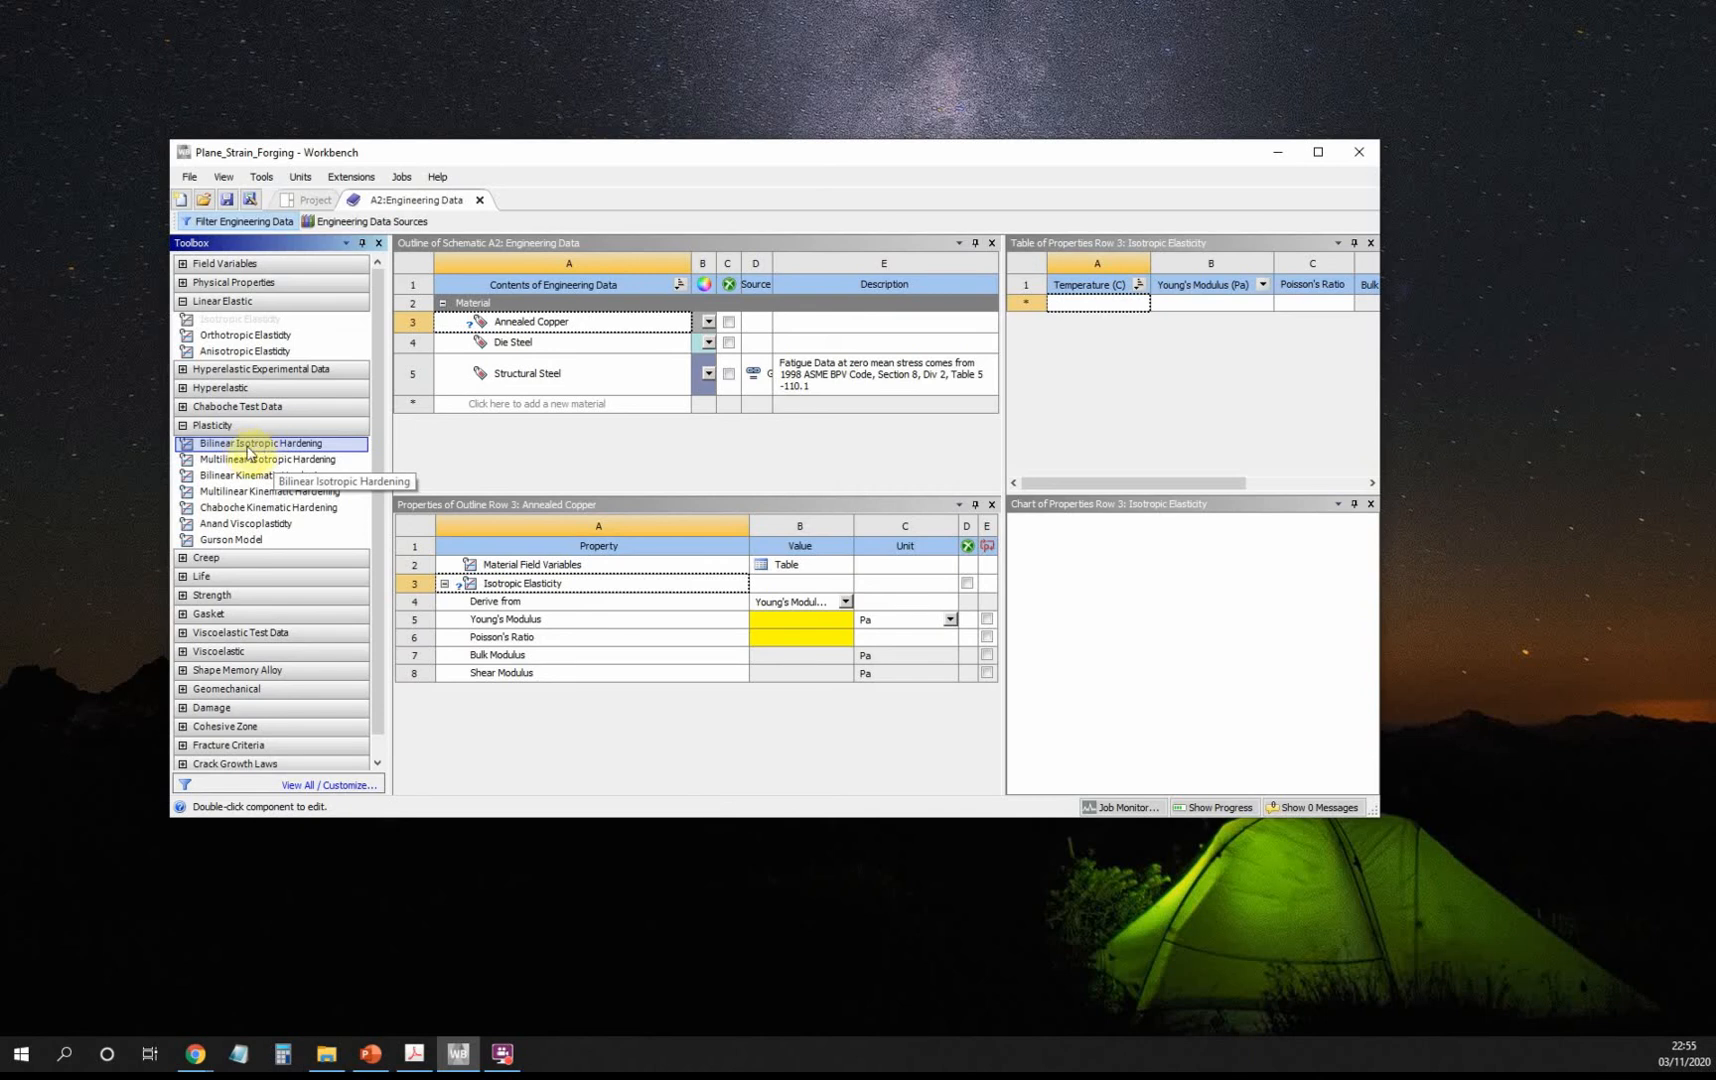
Add Bilinear Isotropic Hardening to Annealed Copper, checking the reference PDF for its data.
double_click(248, 446)
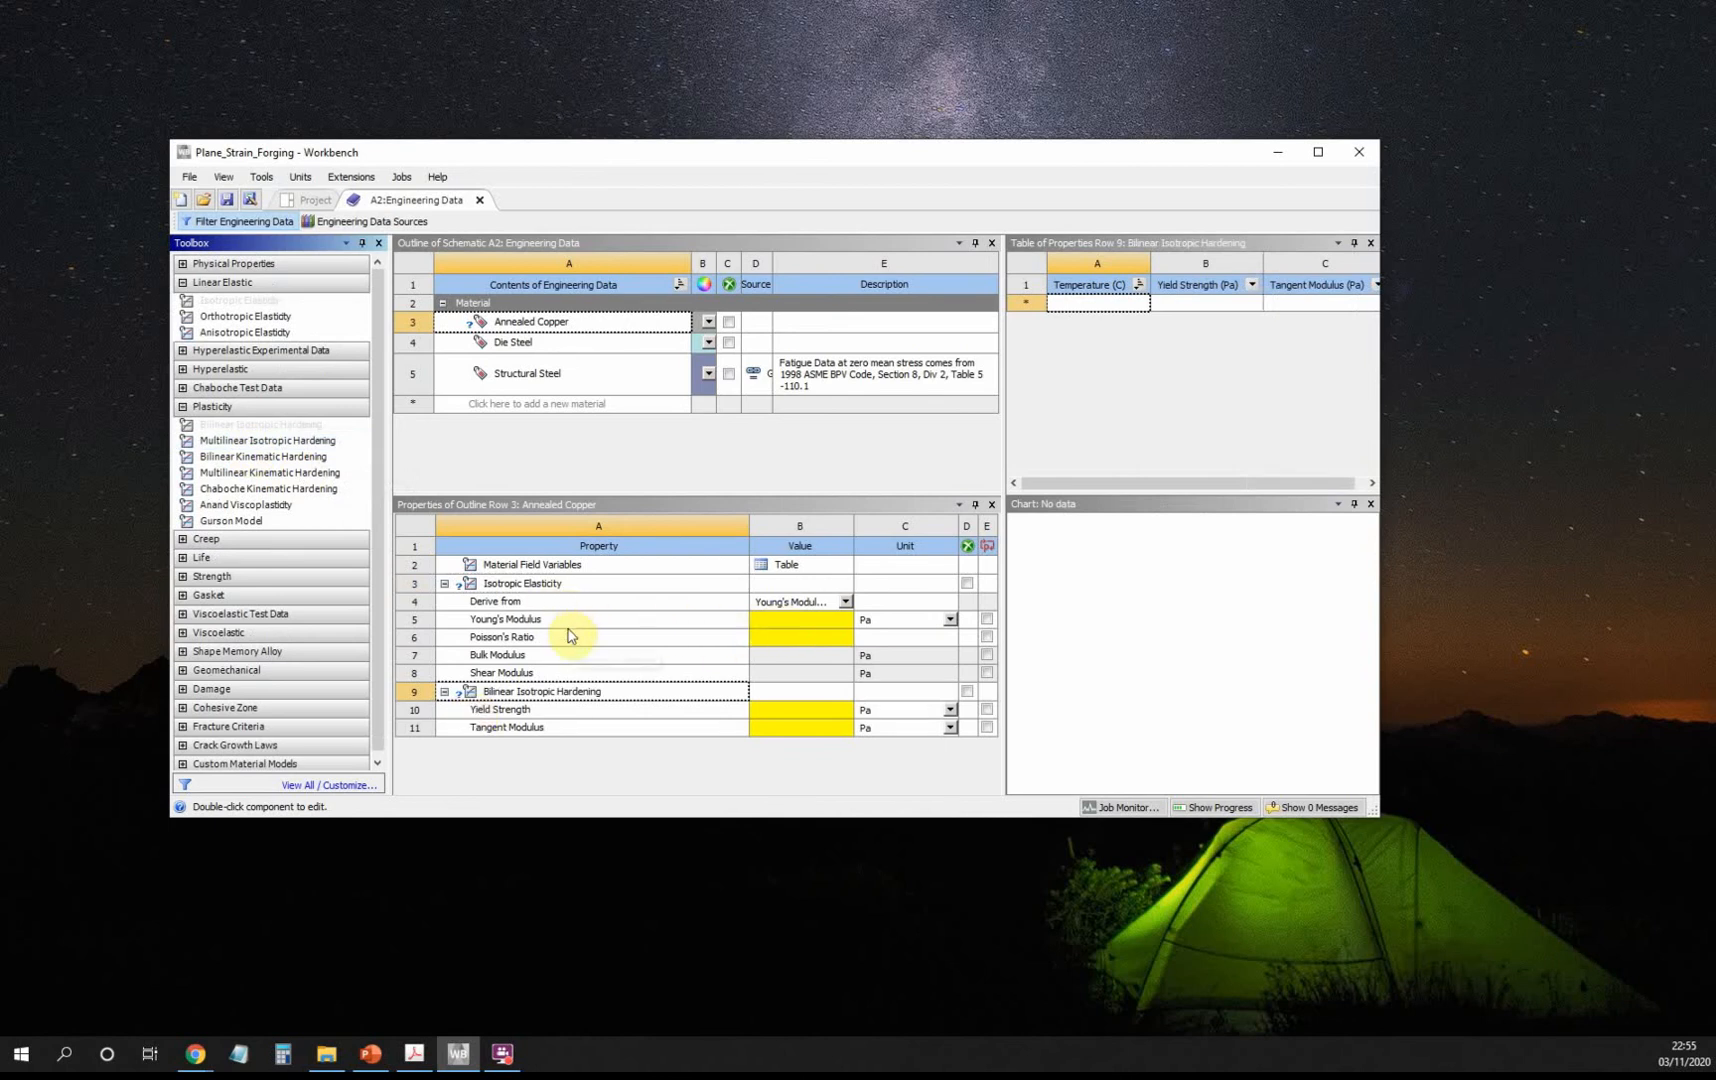
left_click(801, 620)
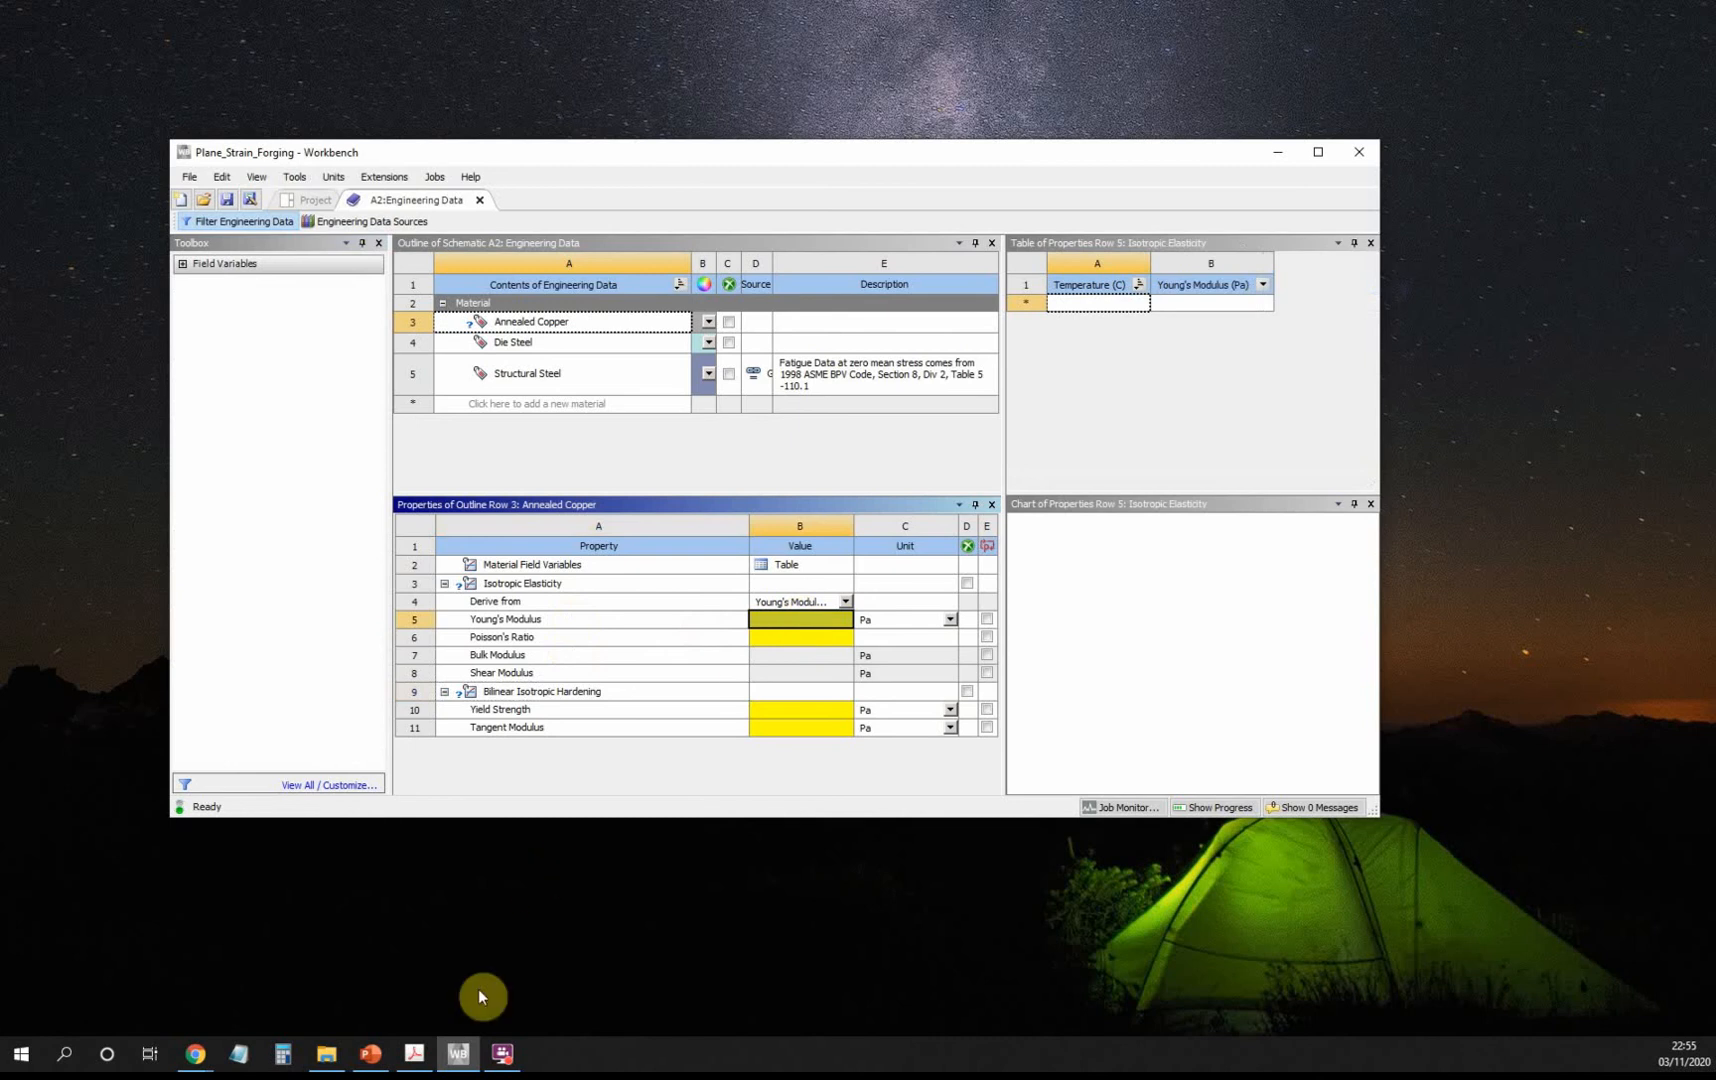
left_click(416, 1057)
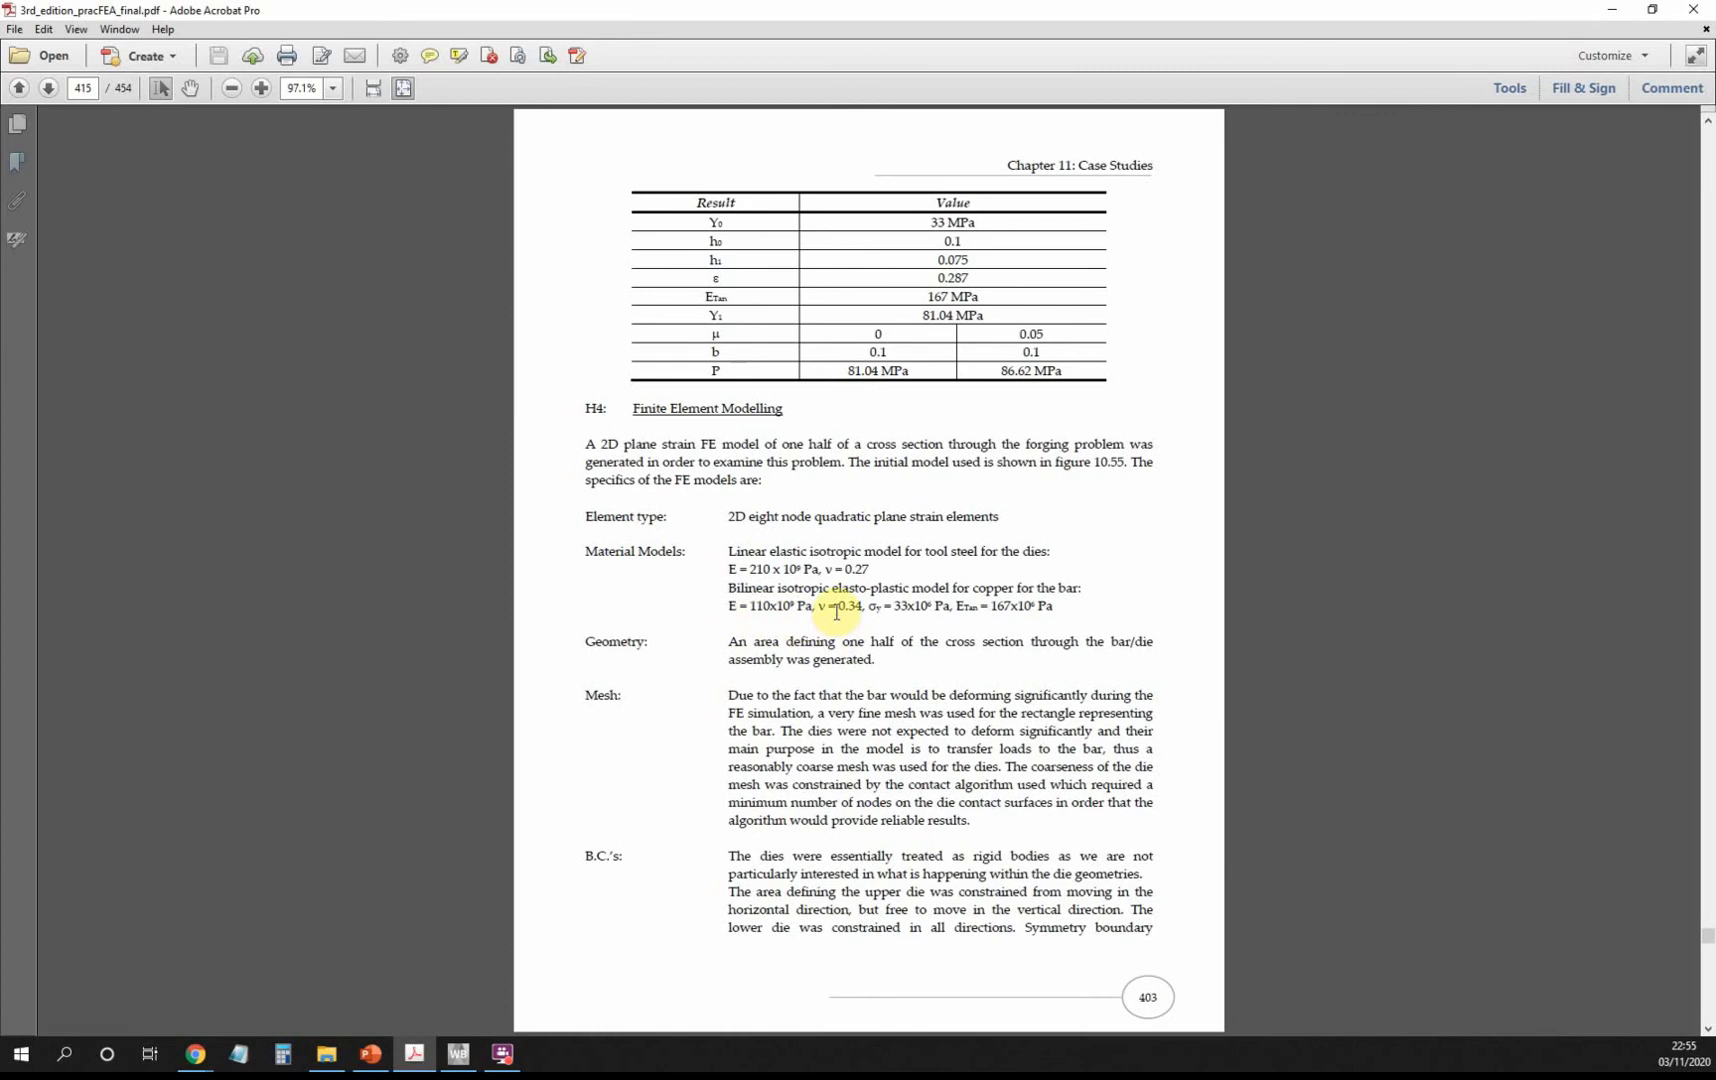
left_click(414, 1053)
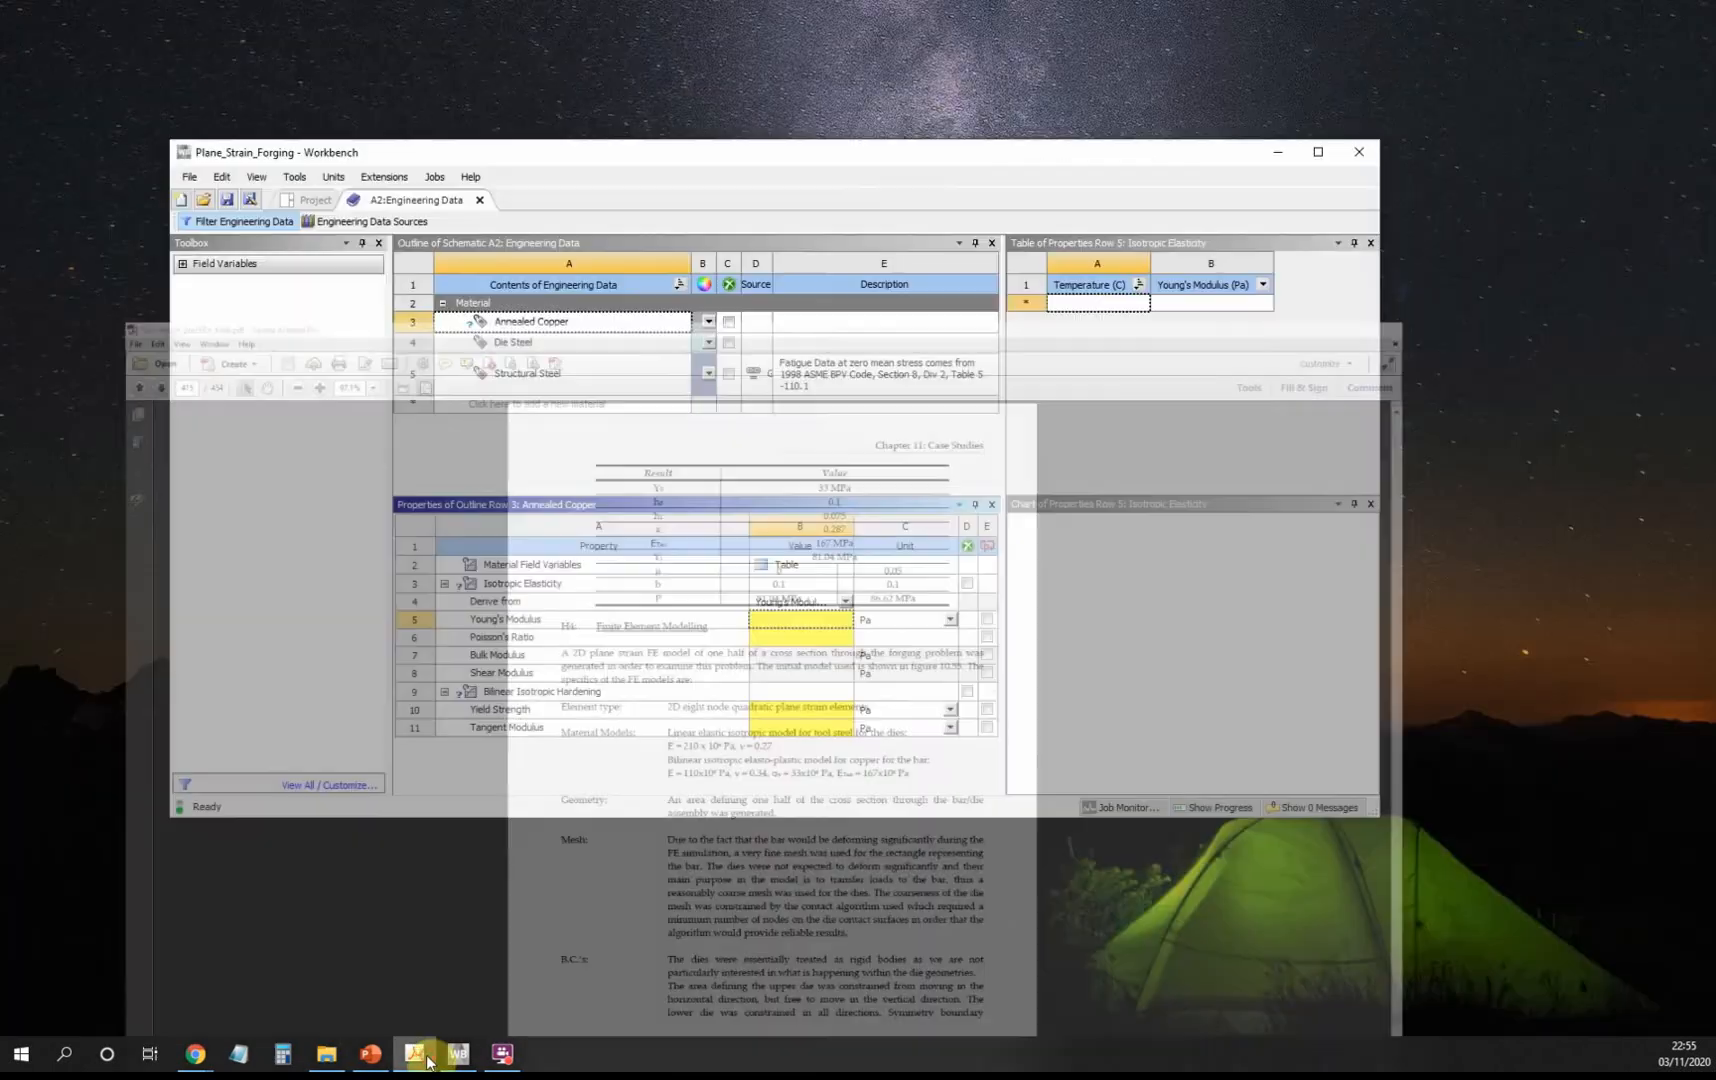
Set Annealed Copper's Young's modulus to 110e9 Pa and Poisson's ratio to 0.34.
left_click(821, 622)
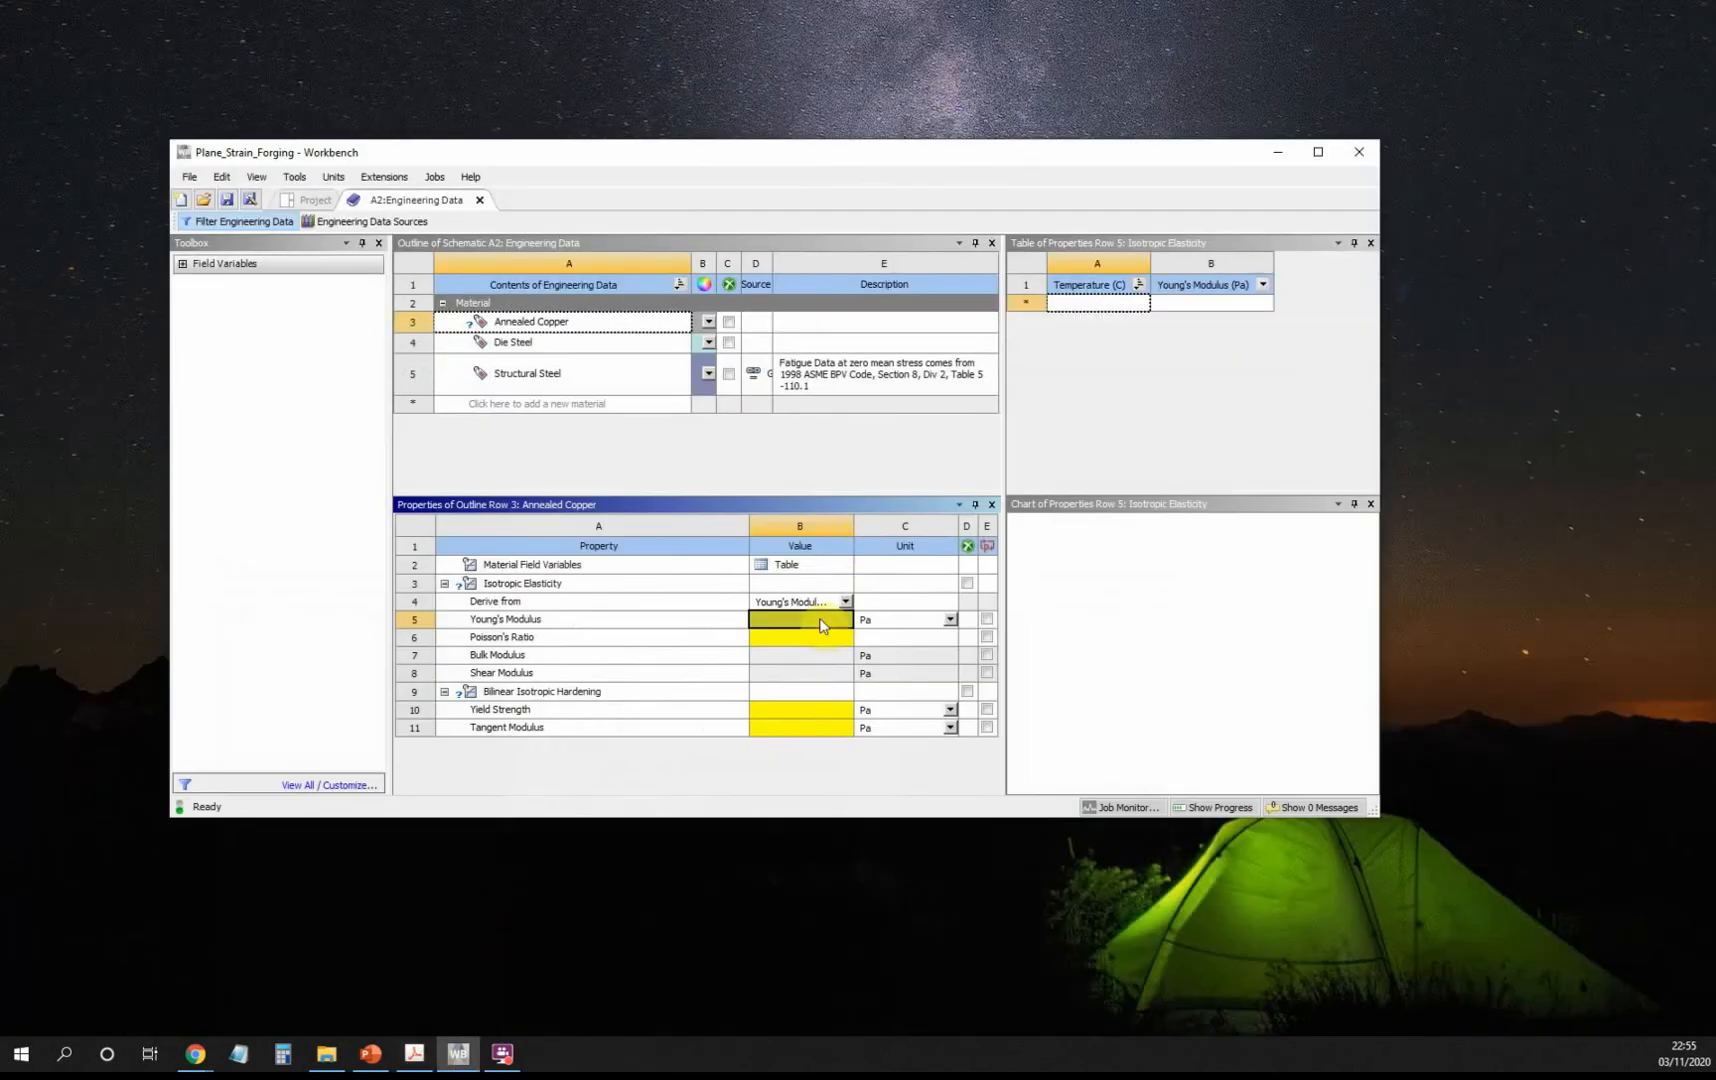
type("110e9")
left_click(813, 645)
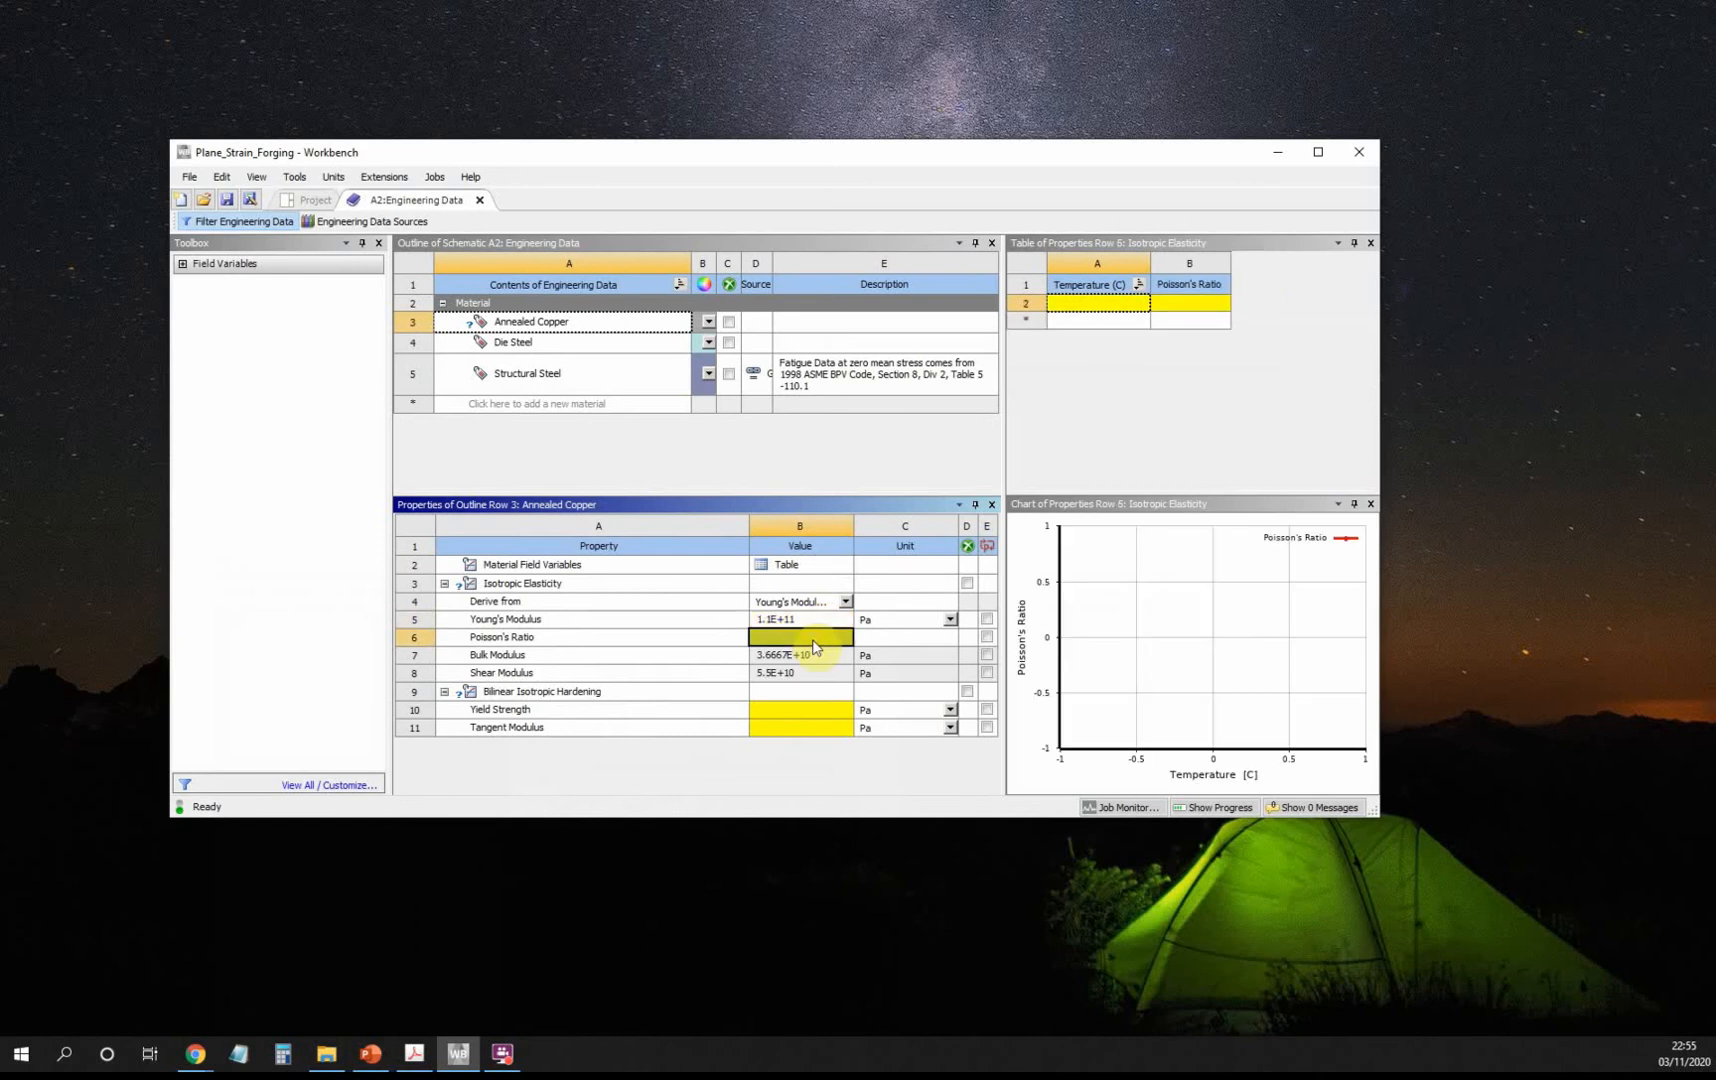
type("0.34")
key("Return")
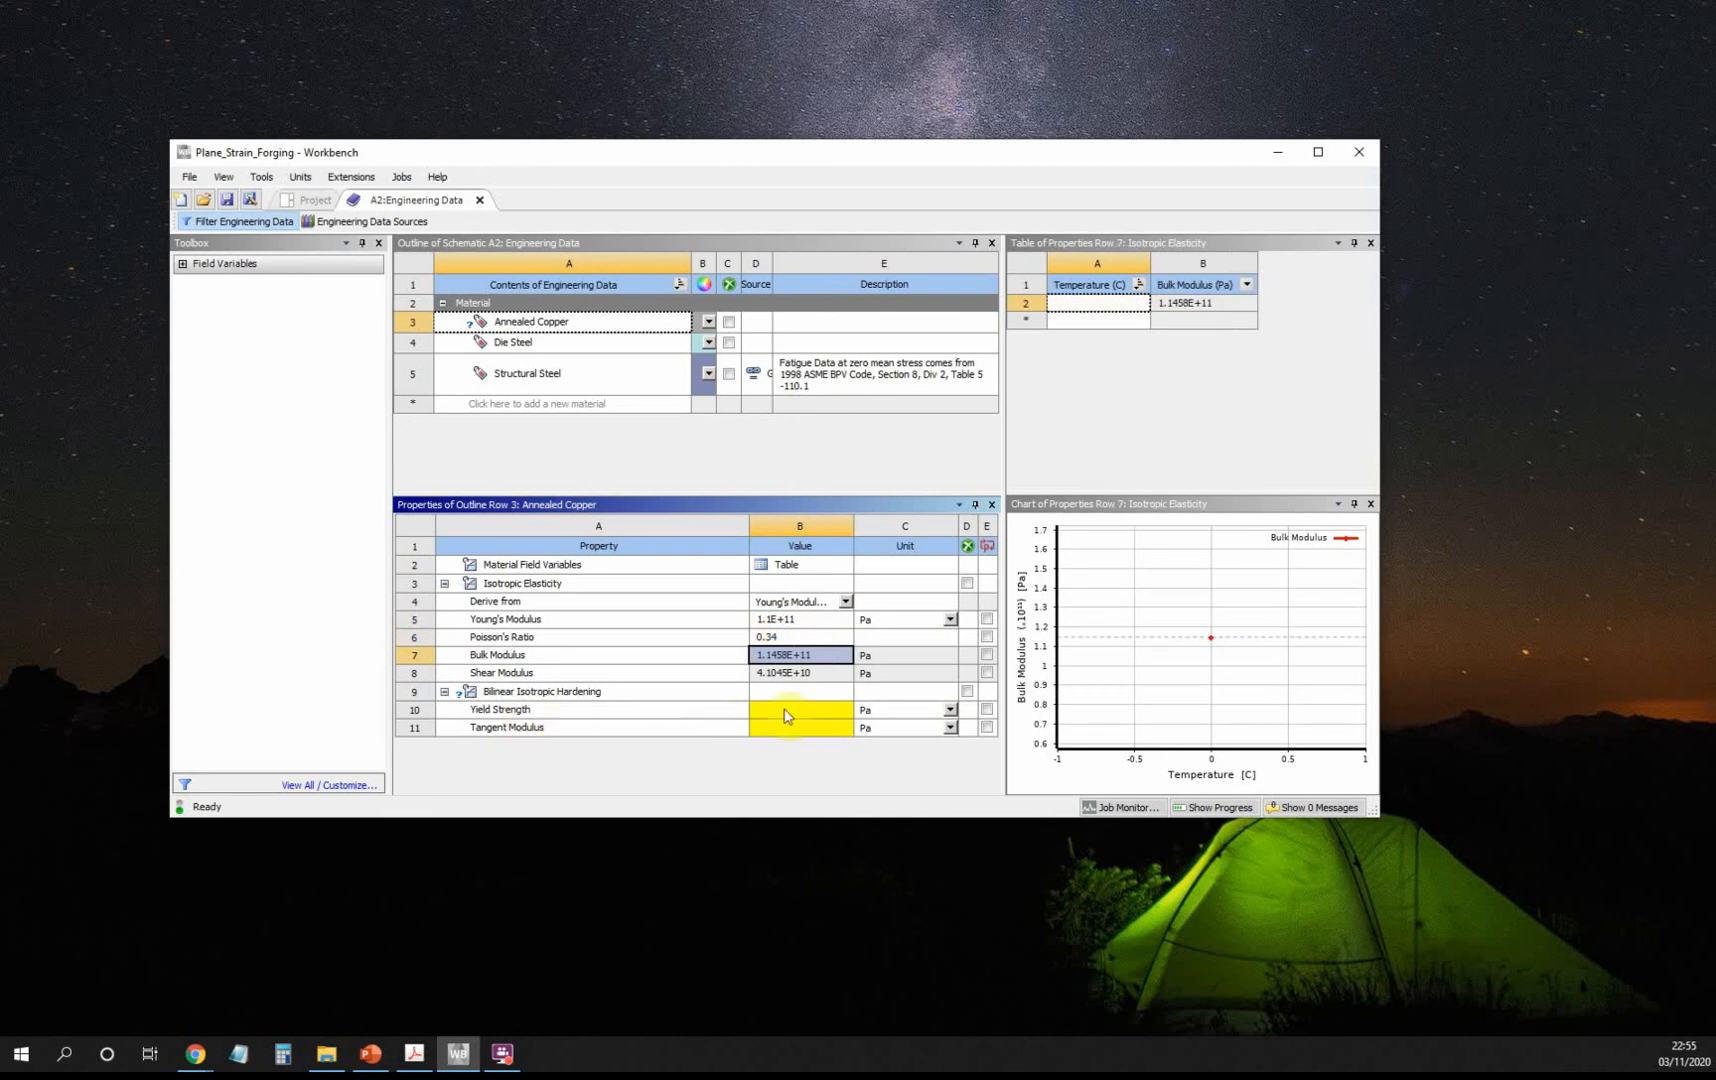
left_click(415, 1058)
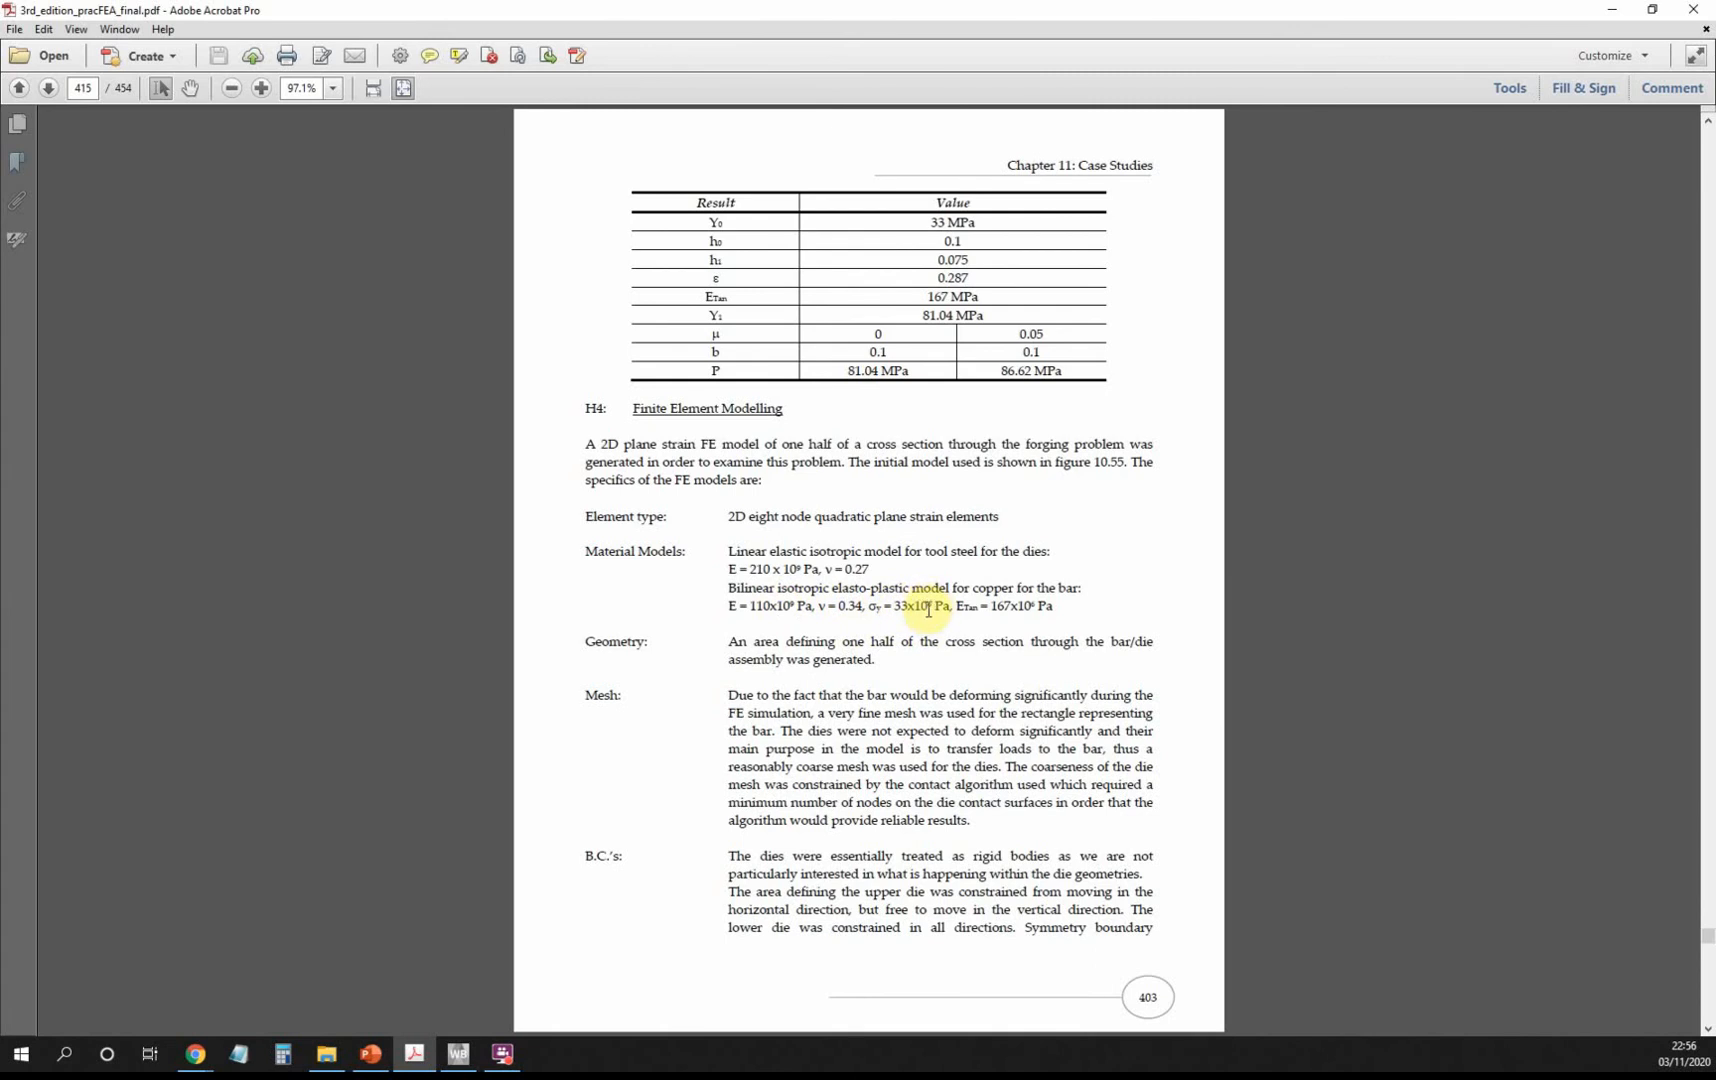
Enter the copper's yield strength 33e6 Pa and tangent modulus 167e6 Pa, cross-checking the PDF.
left_click(452, 1056)
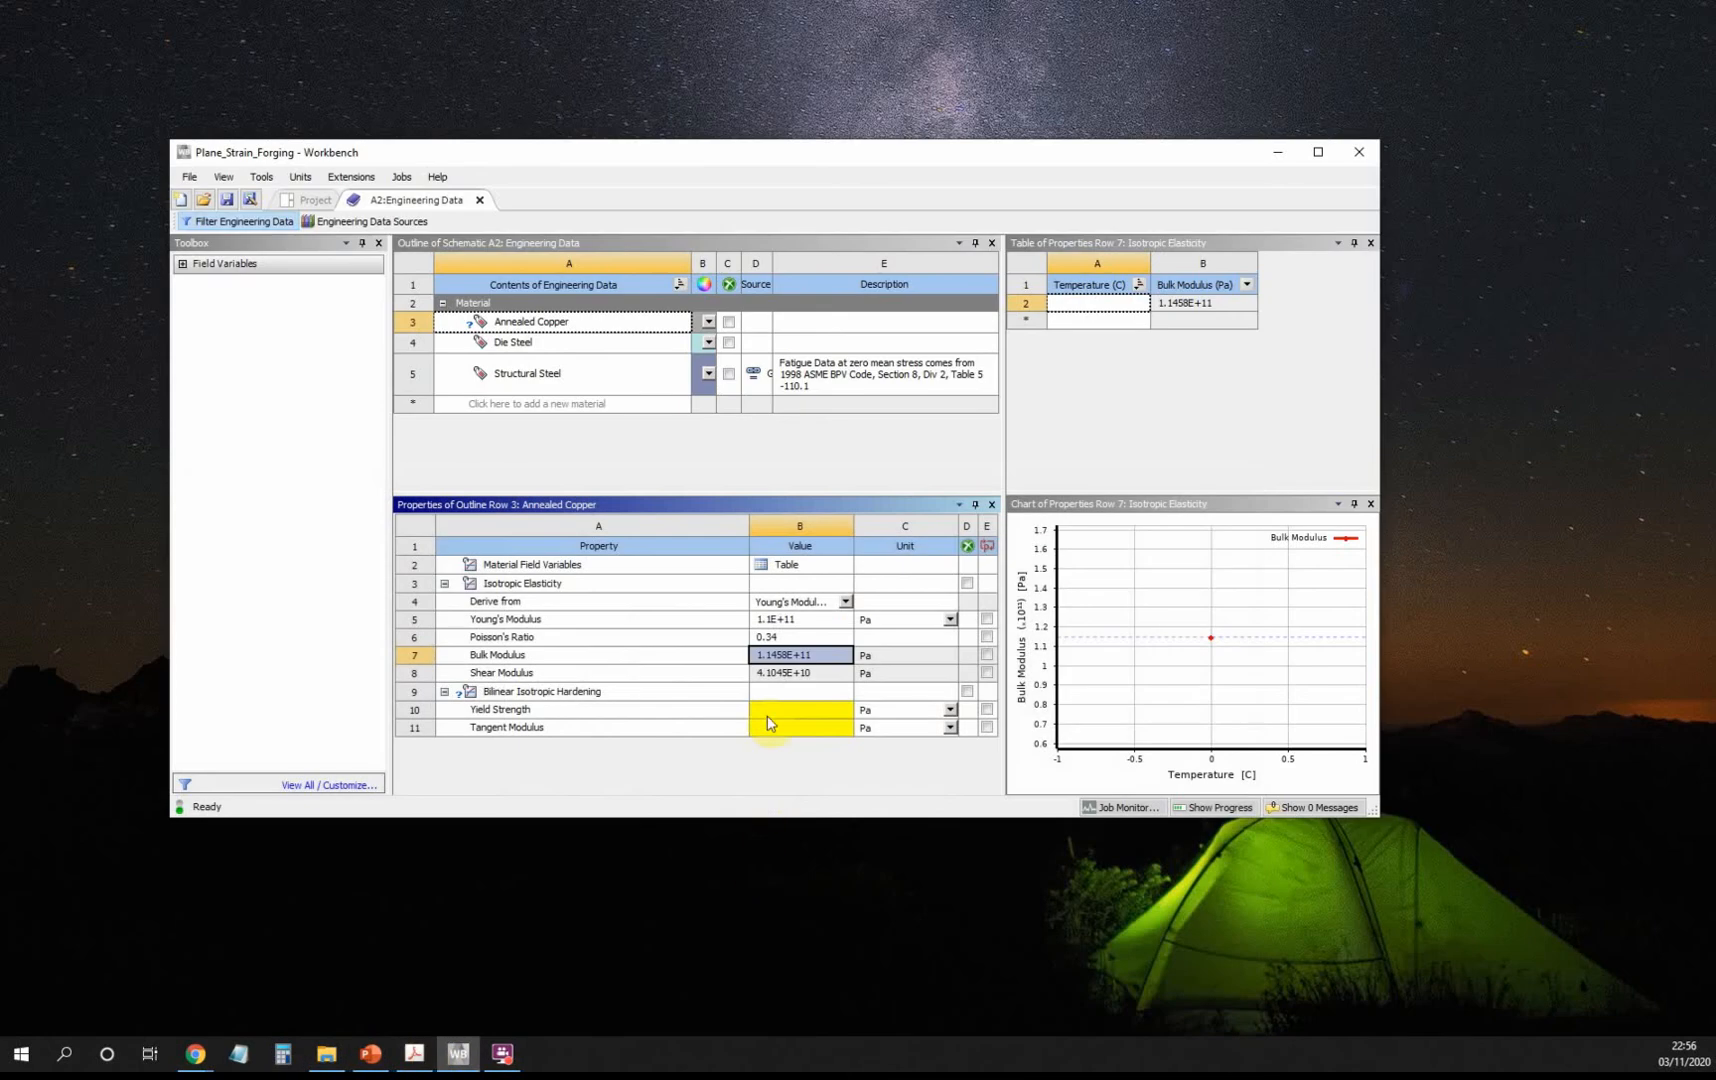
left_click(770, 709)
type("3")
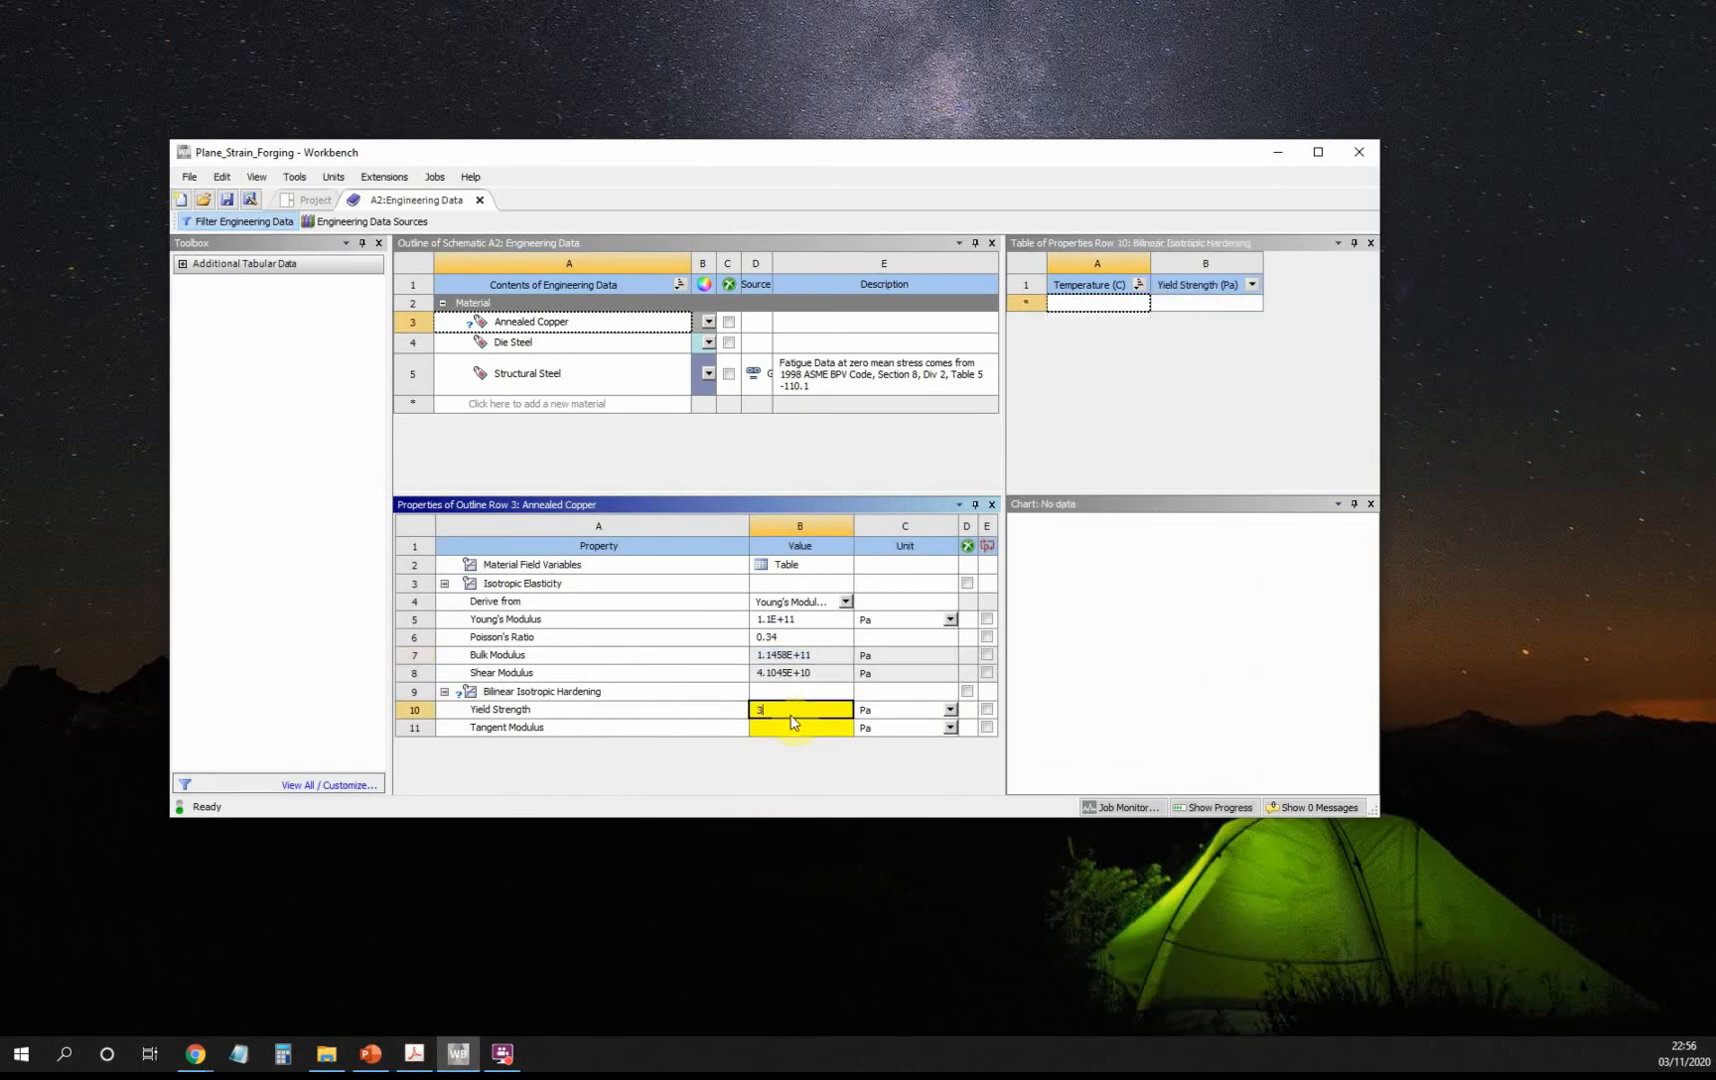
type("3e6")
key("Return")
left_click(414, 1053)
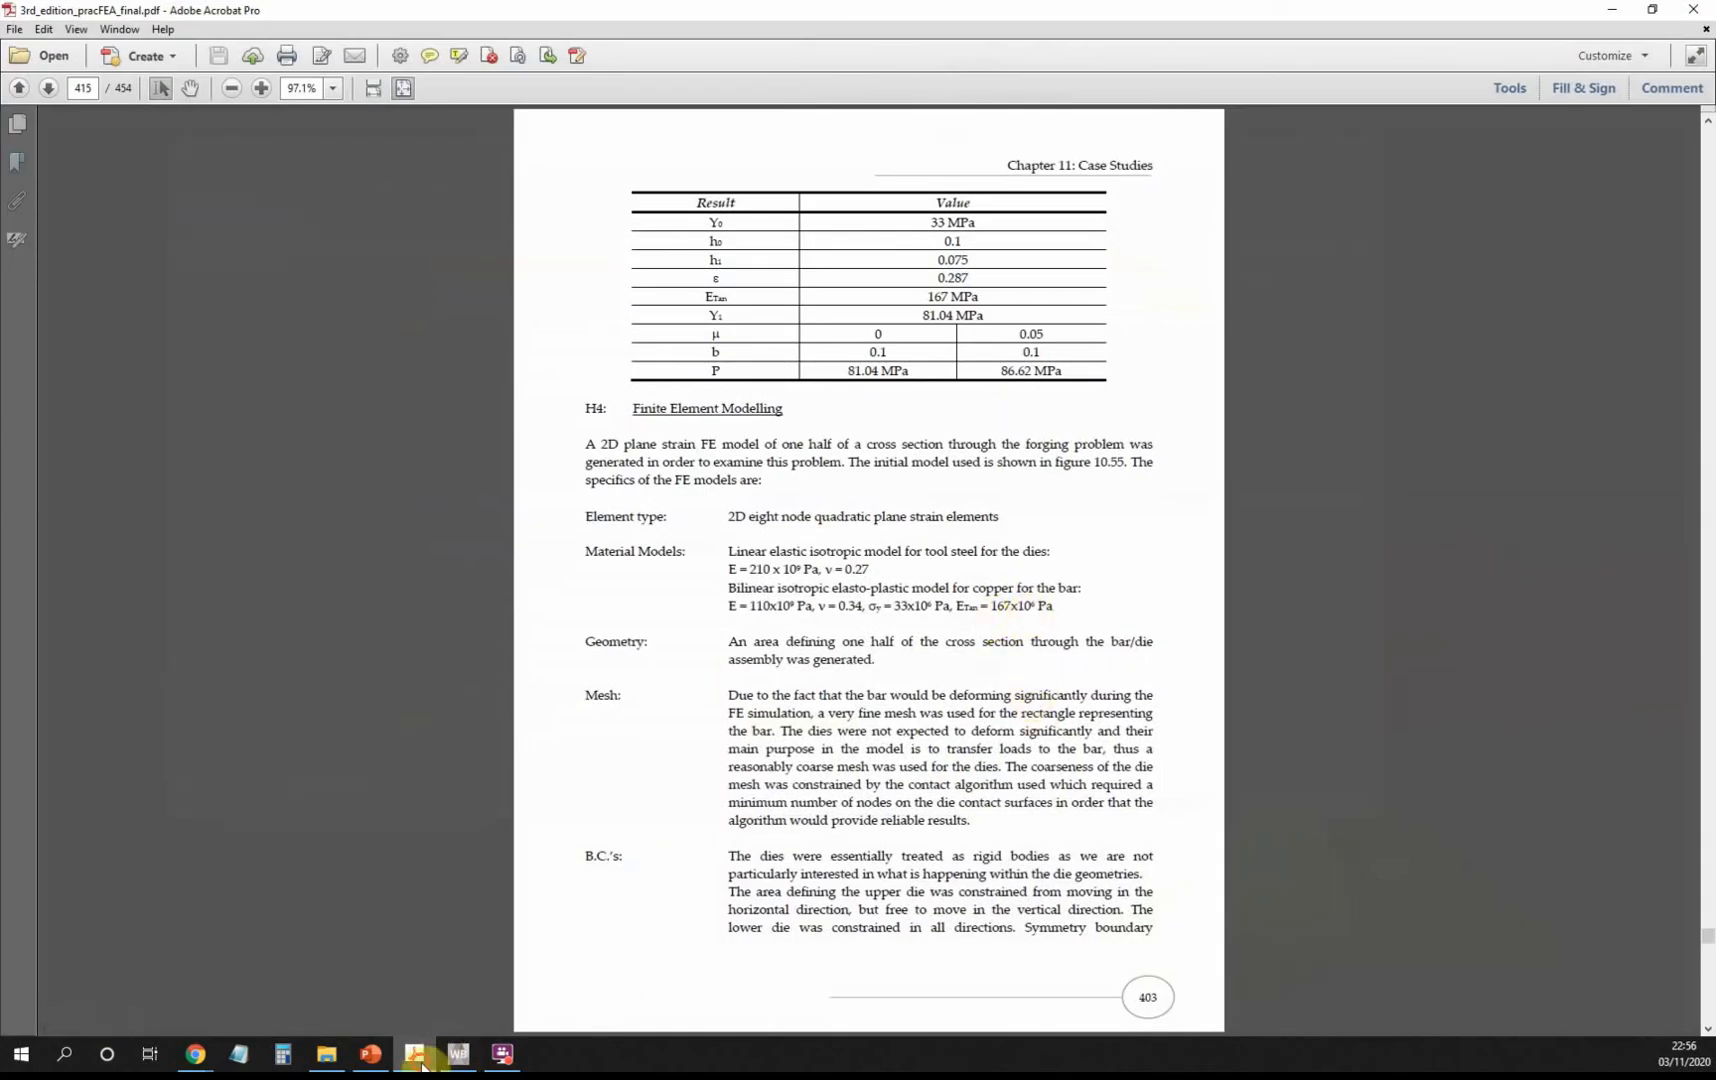
left_click(458, 1053)
type("16")
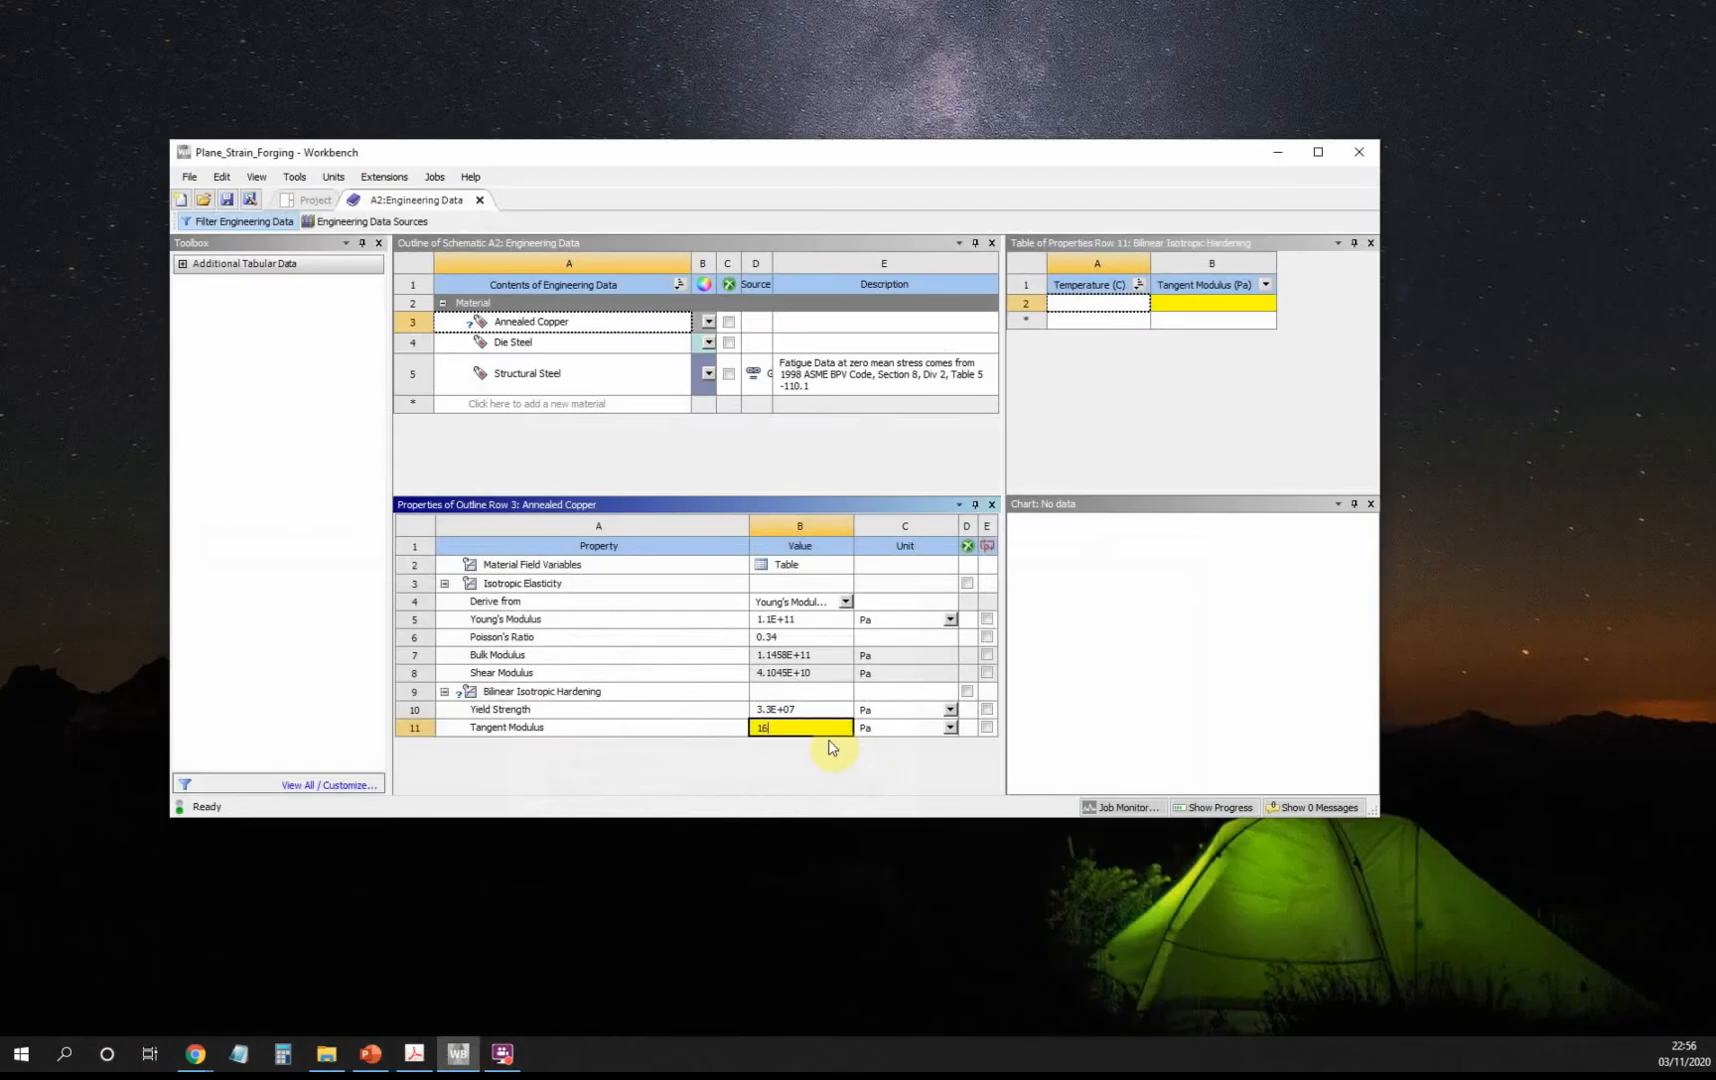
type("7E+08")
key("Return")
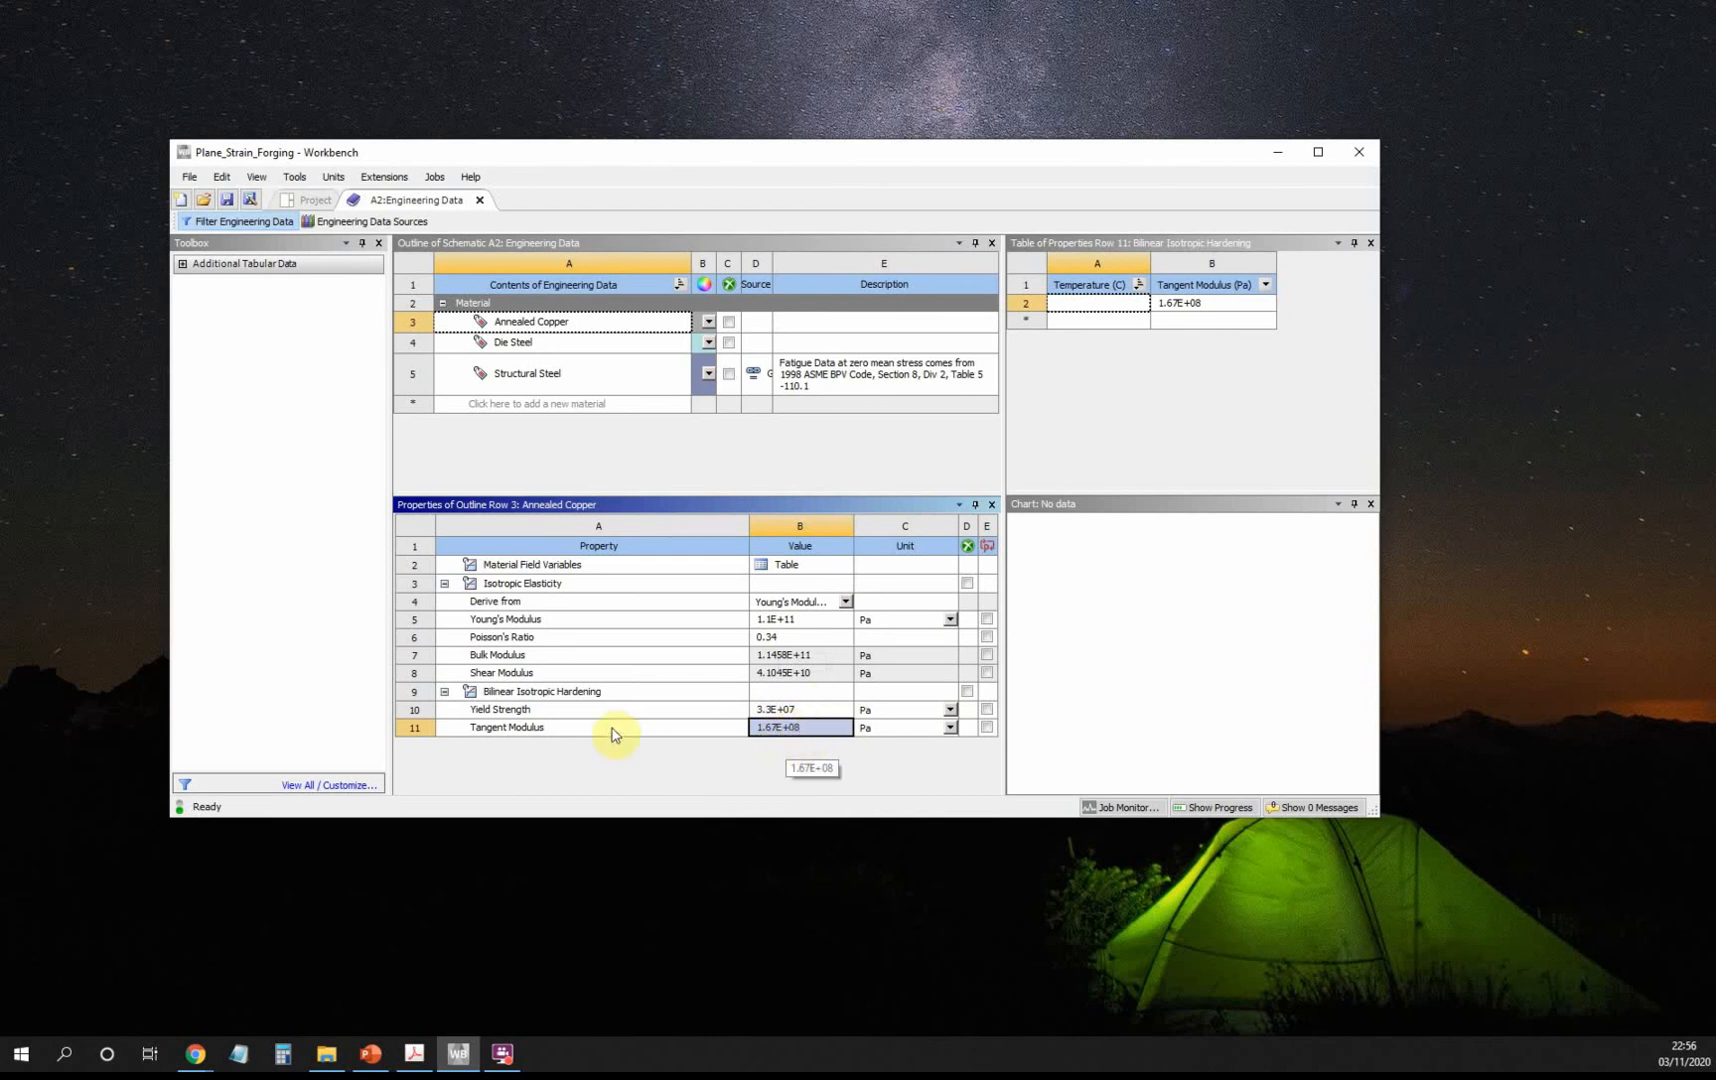
Review the copper's elasticity values and its bilinear stress-strain curve.
left_click(555, 588)
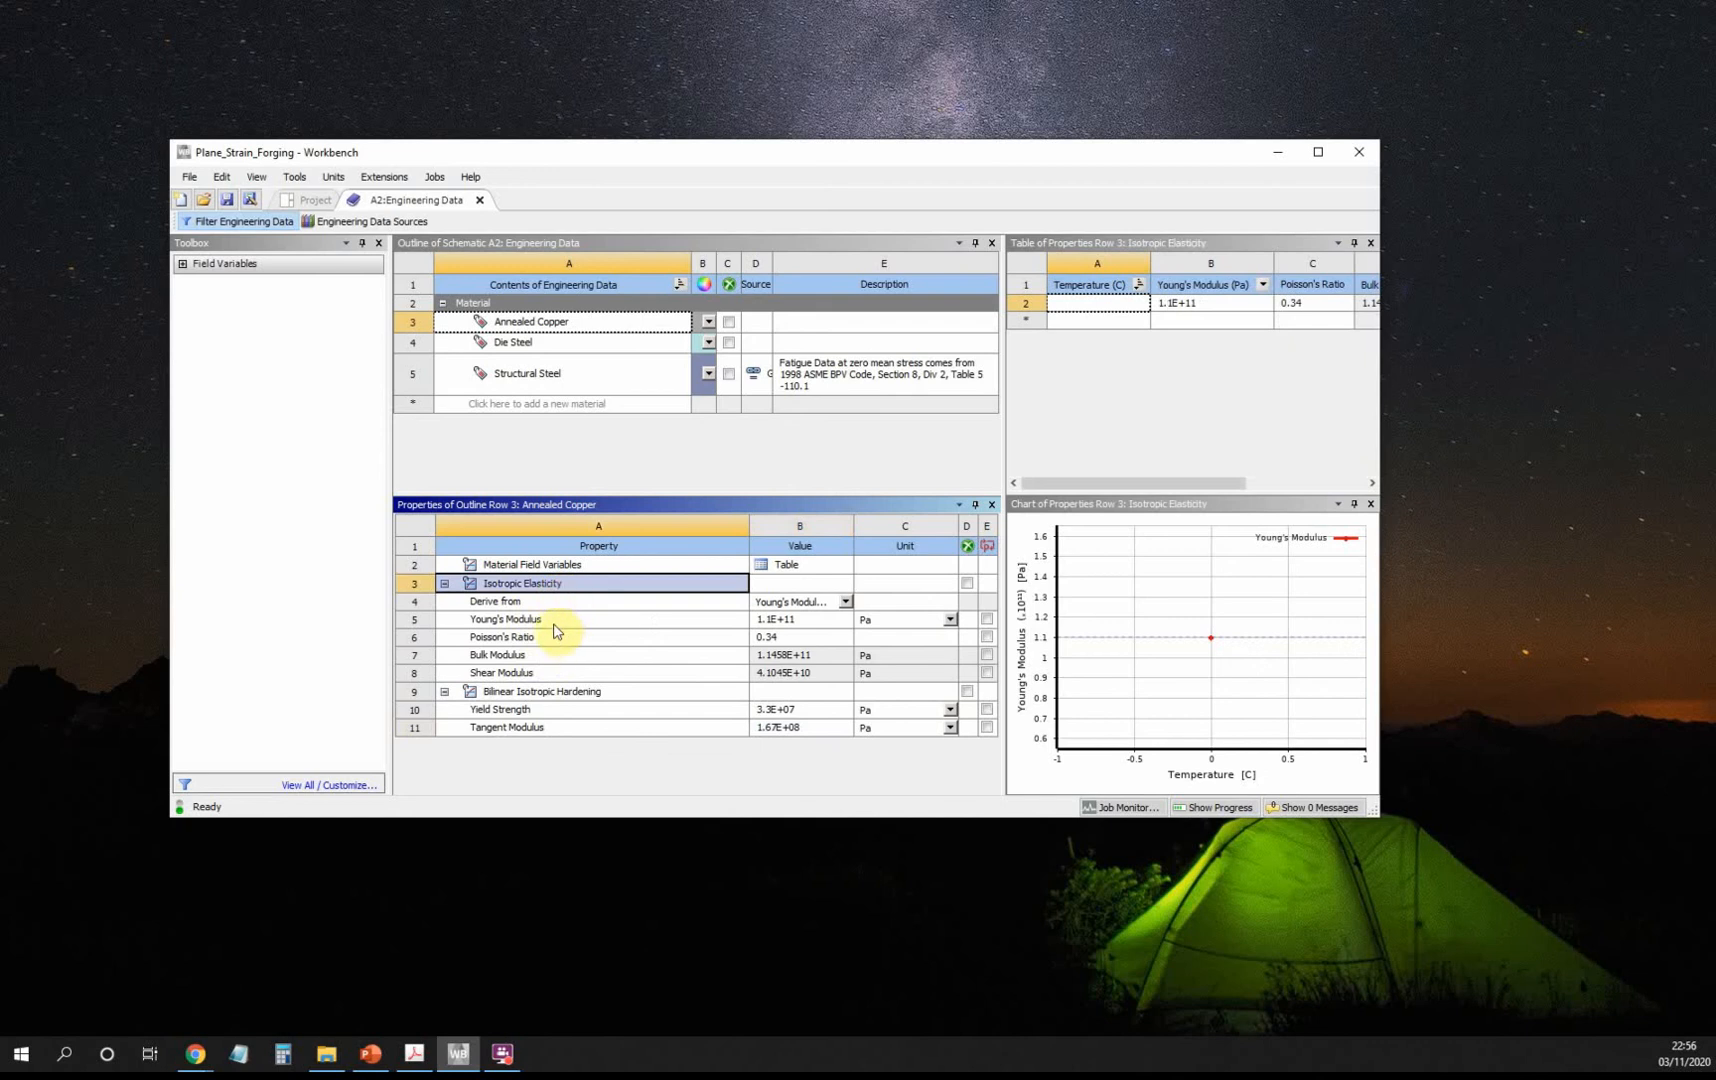
left_click(590, 621)
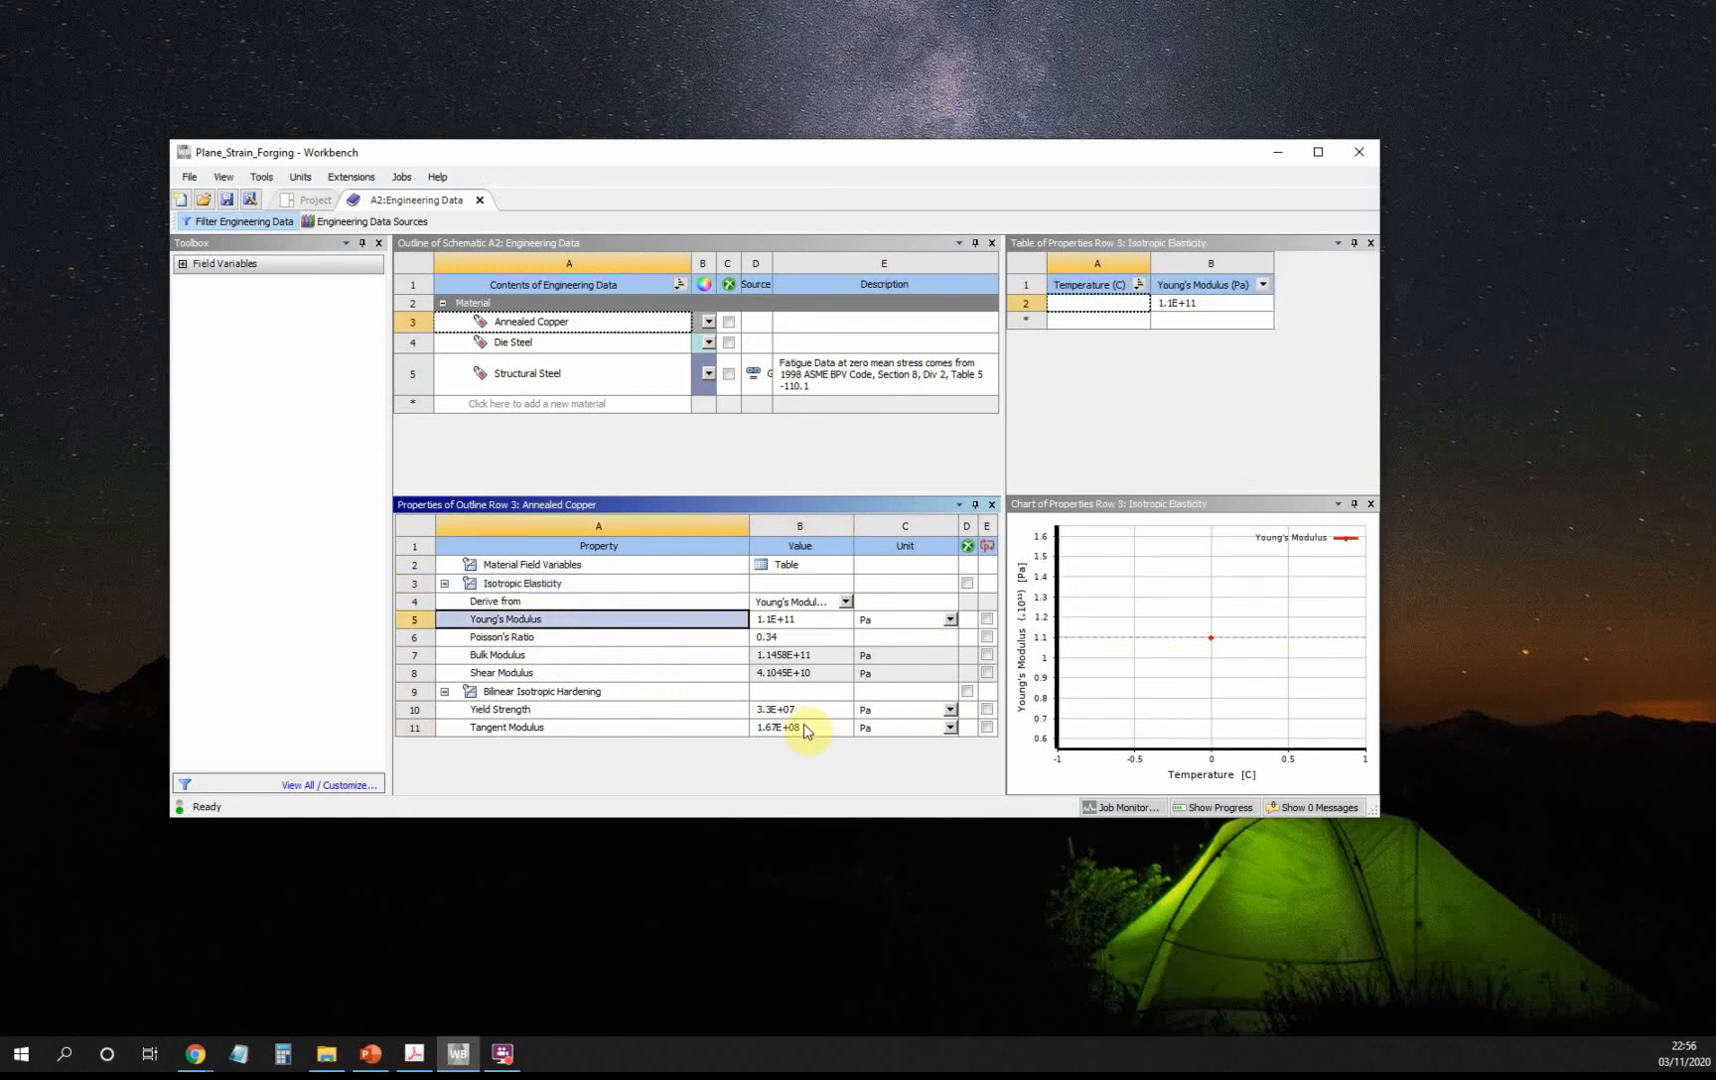
left_click(590, 695)
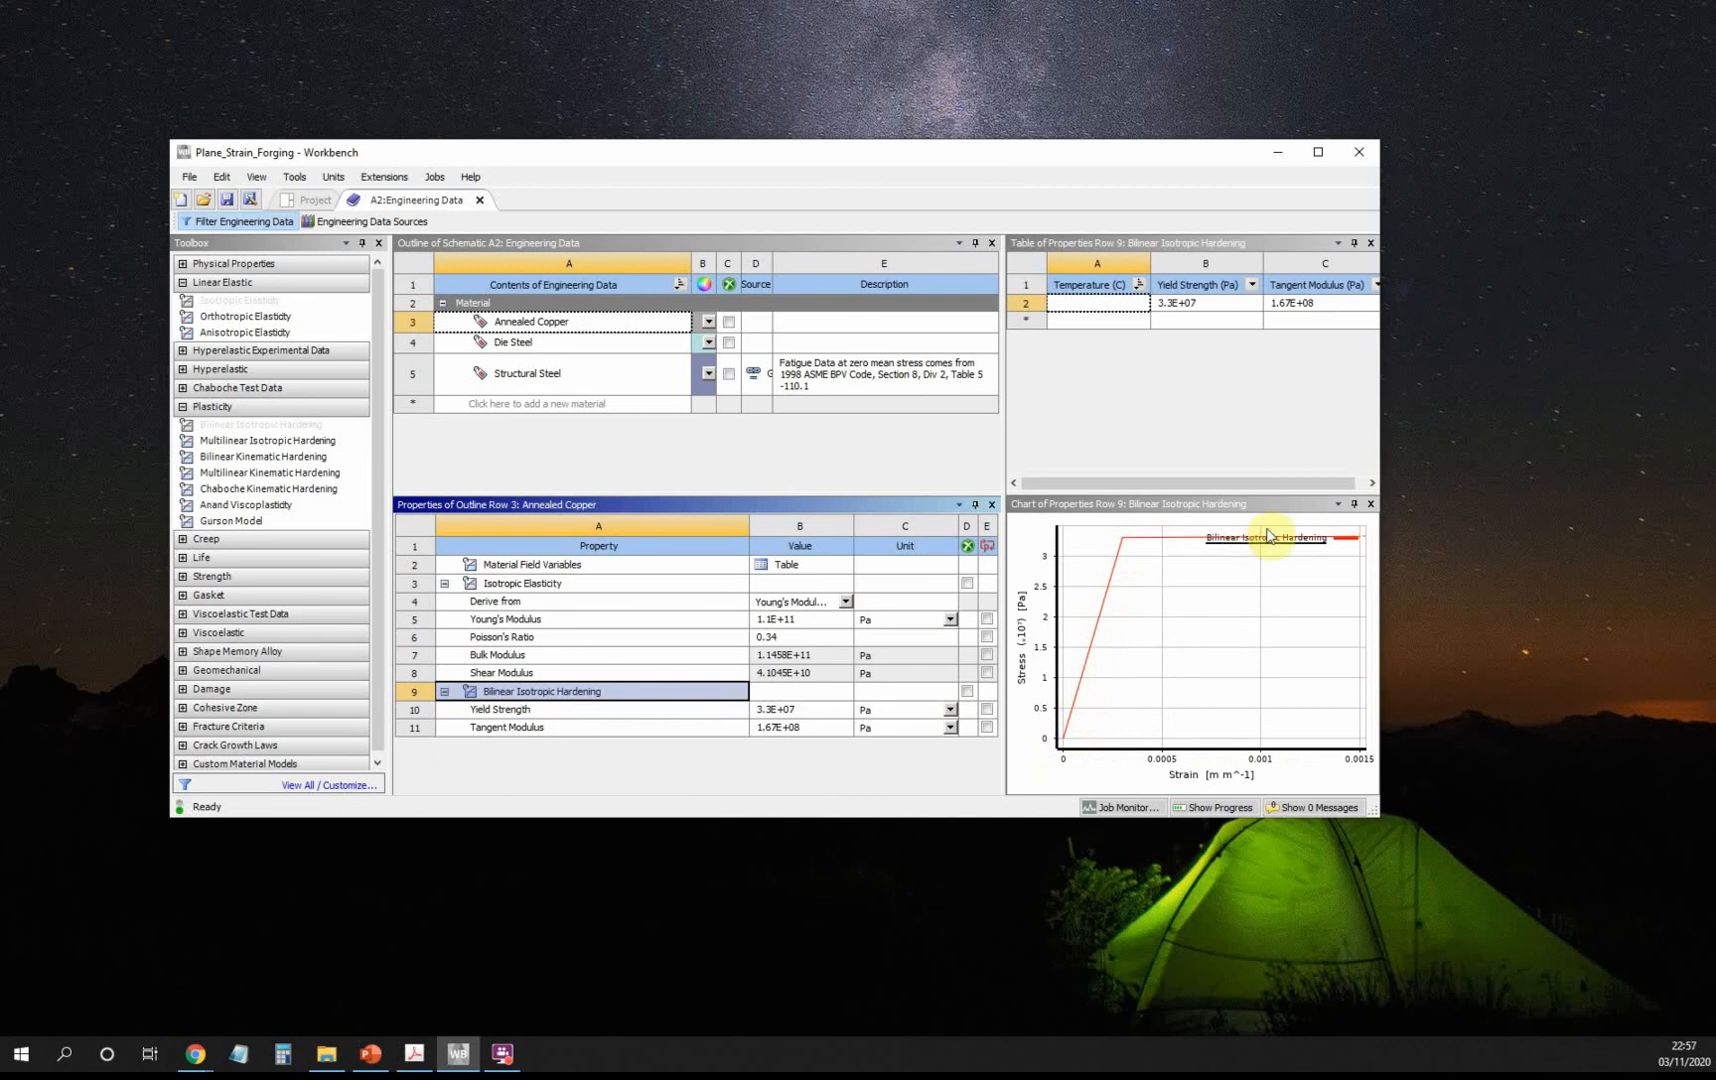
mouse_move(1130, 560)
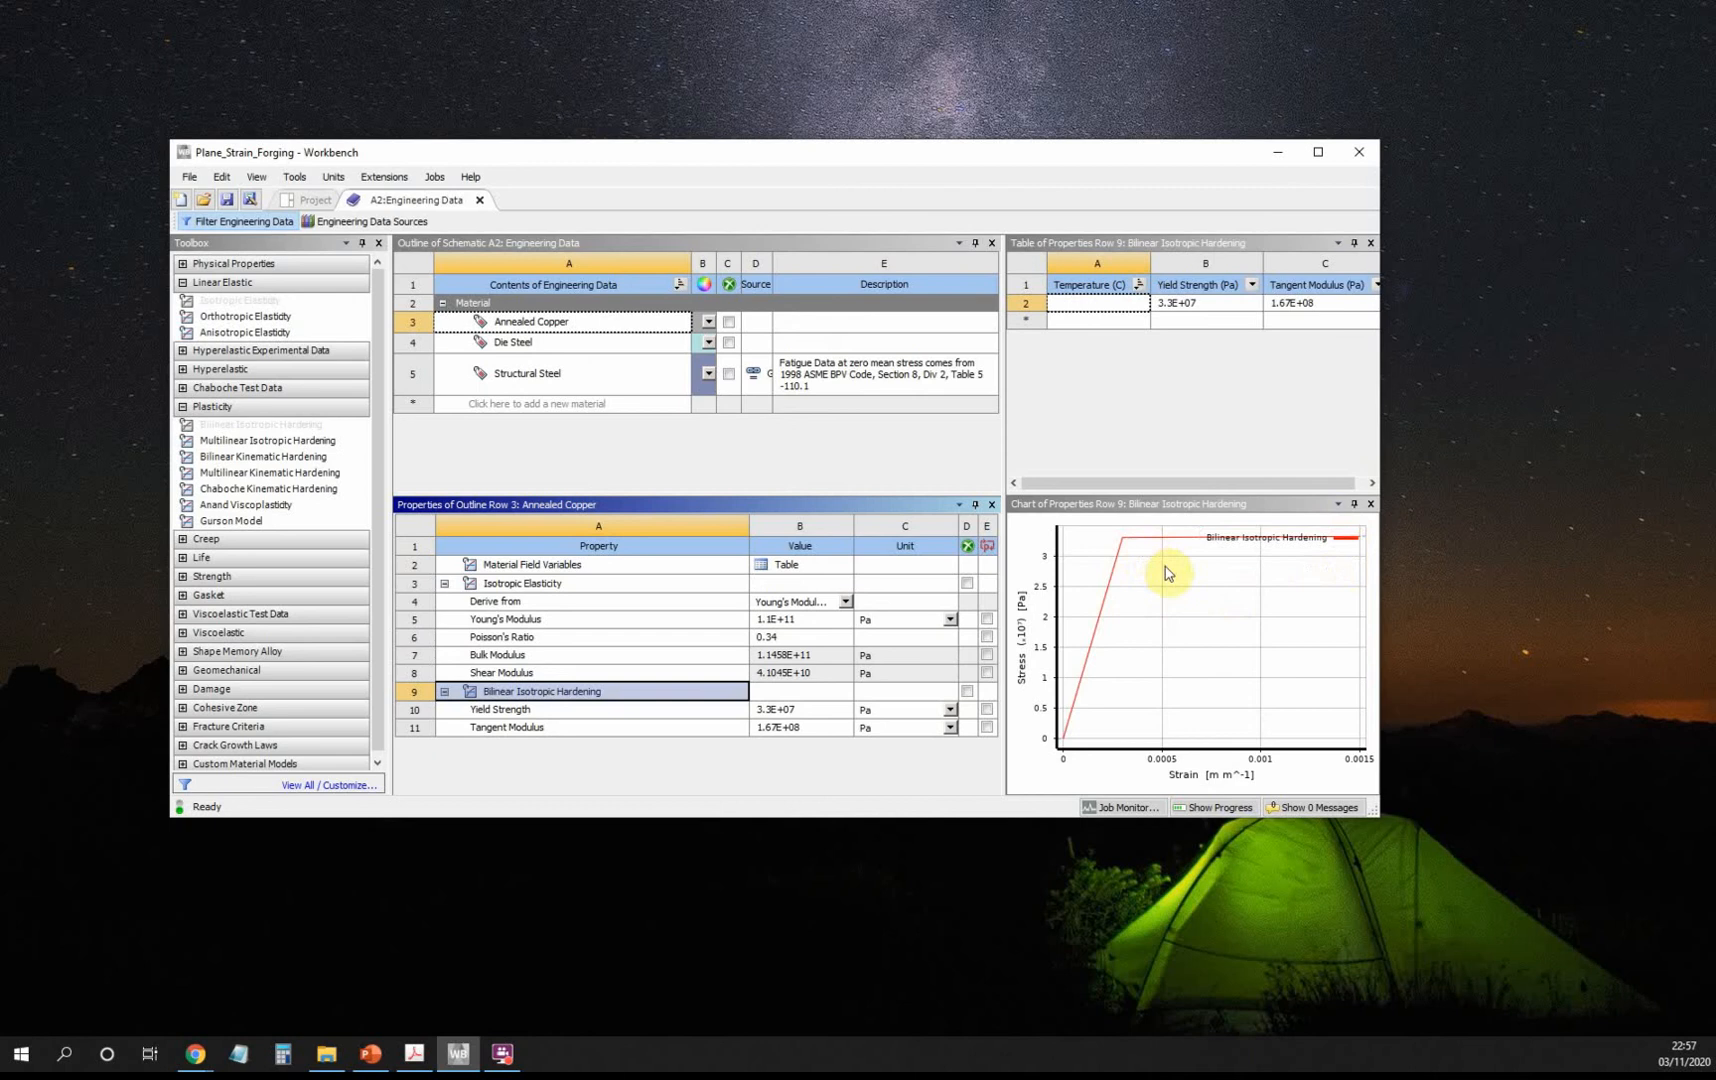
mouse_move(1070, 727)
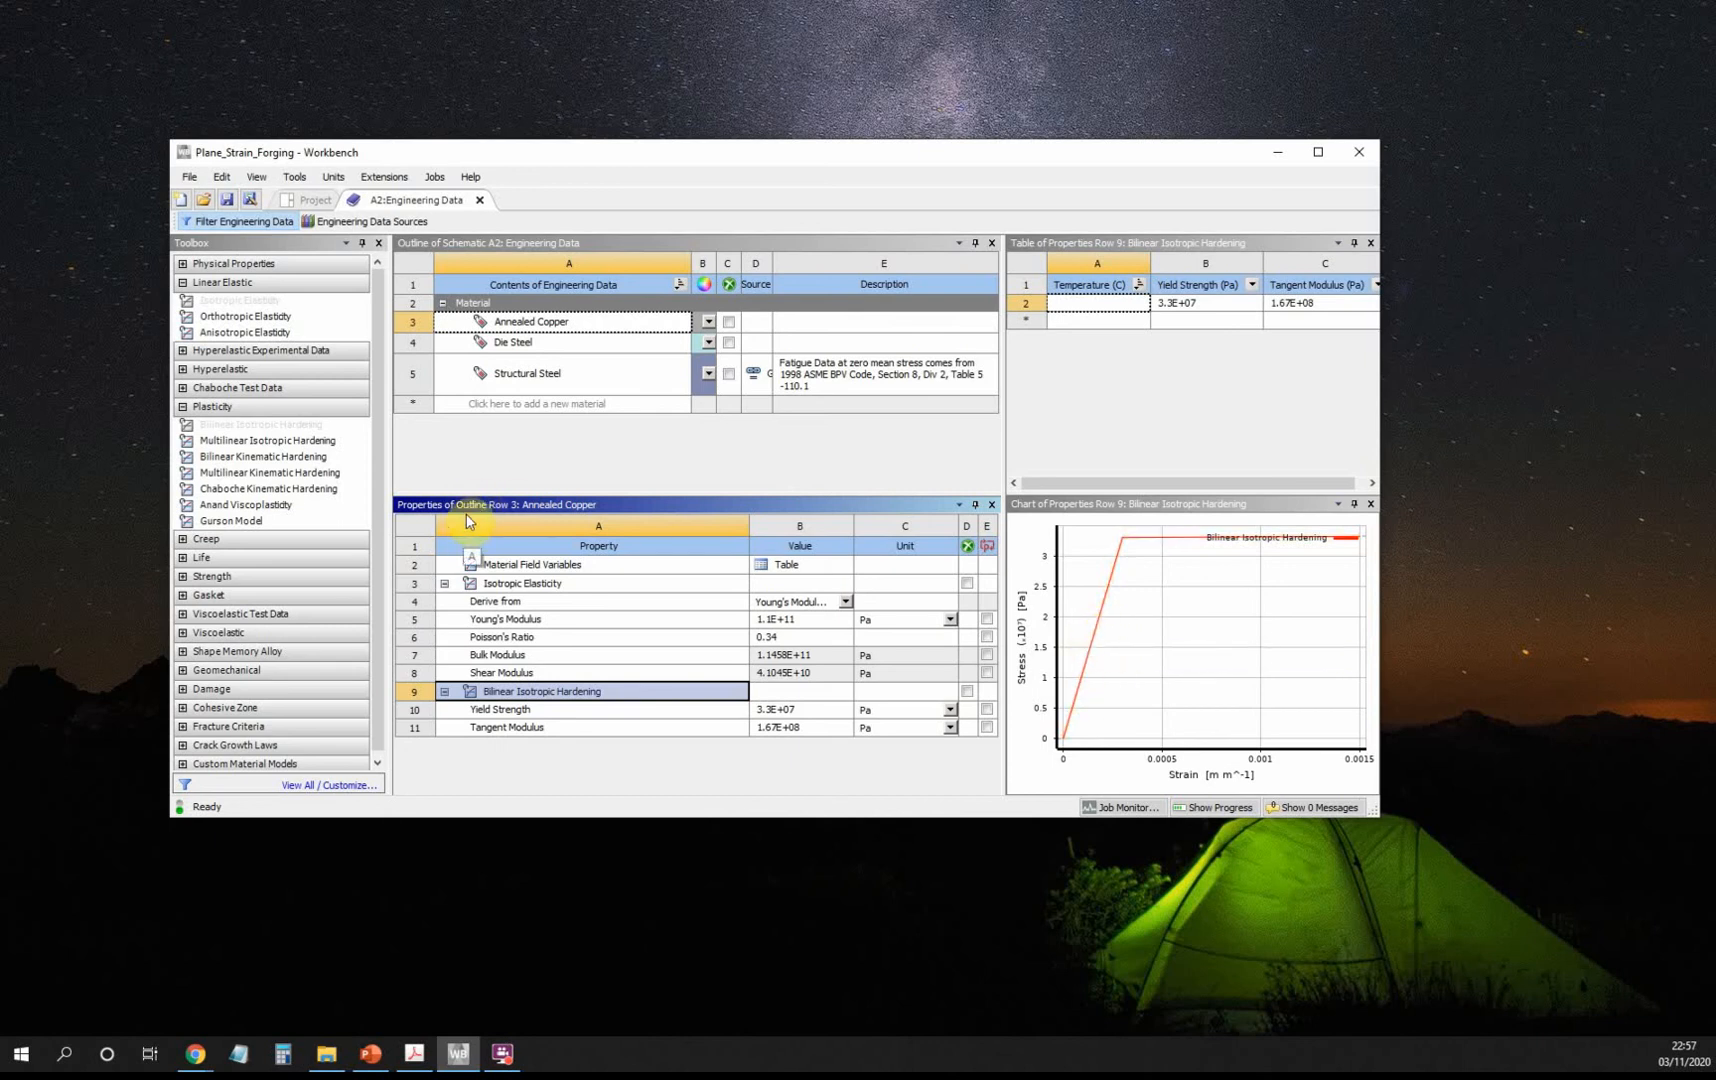
Save the project and launch New DesignModeler Geometry from the Geometry cell.
left_click(308, 200)
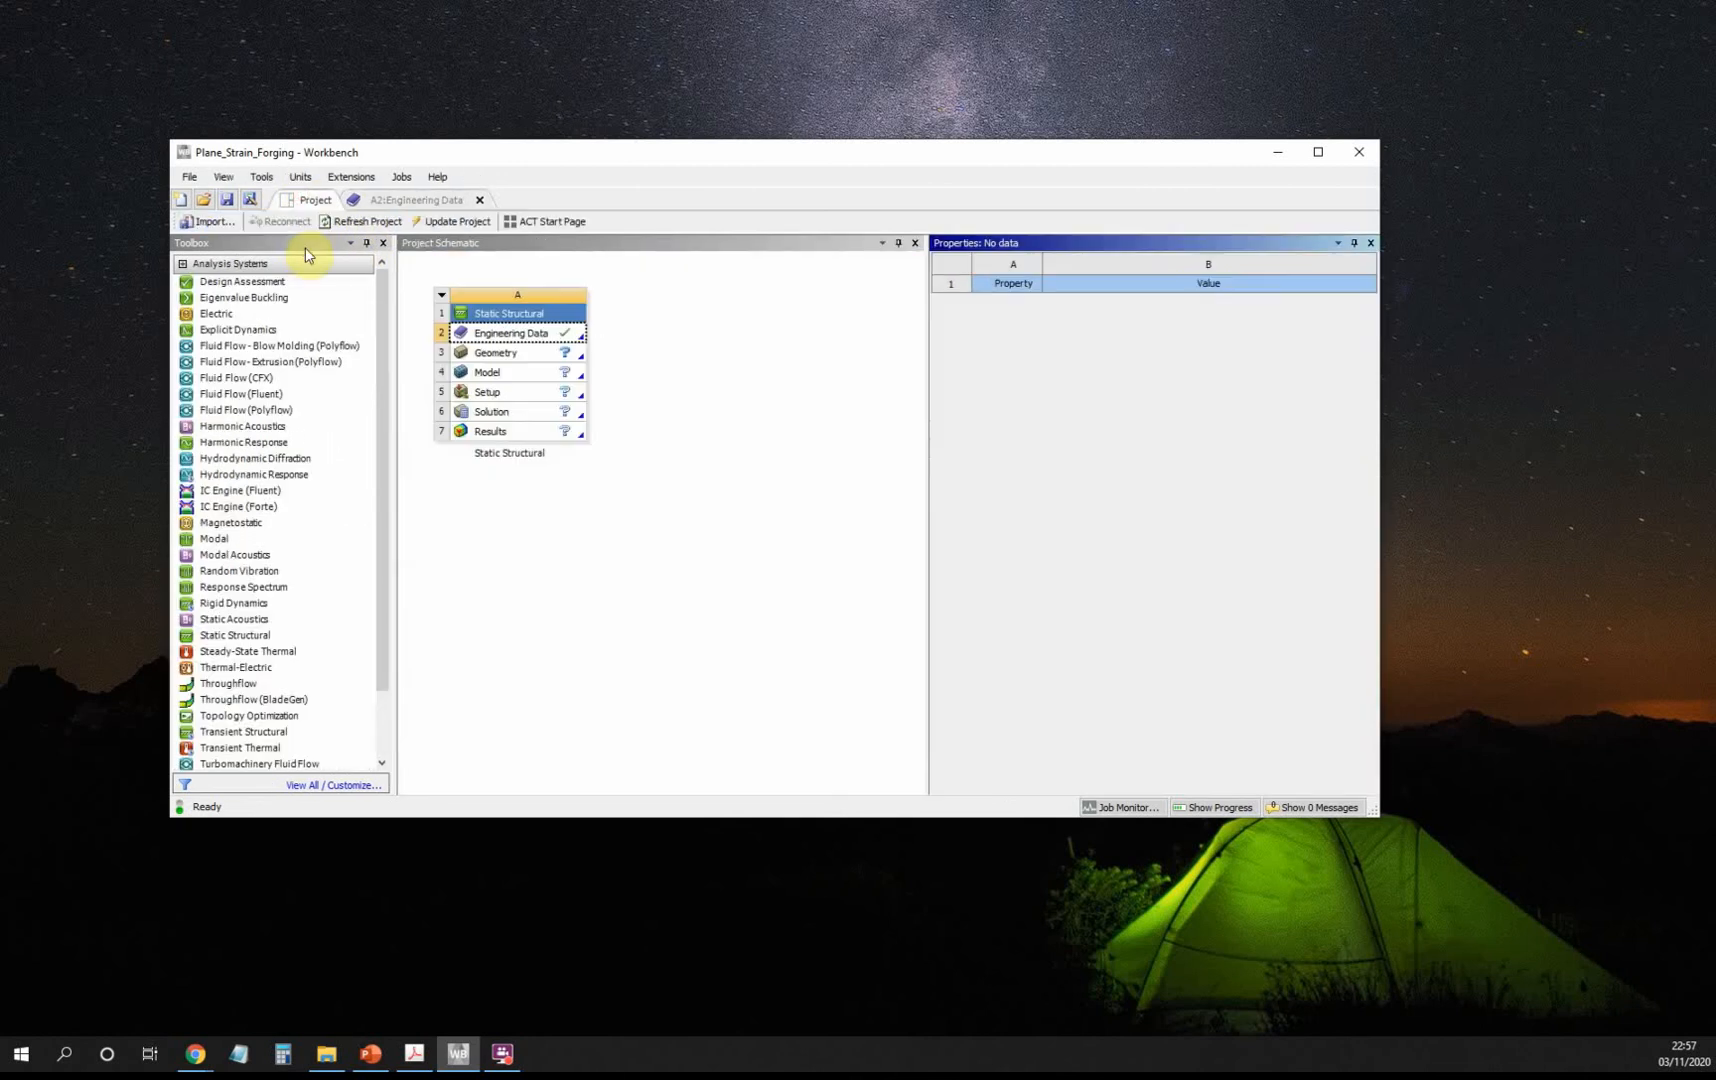
left_click(227, 199)
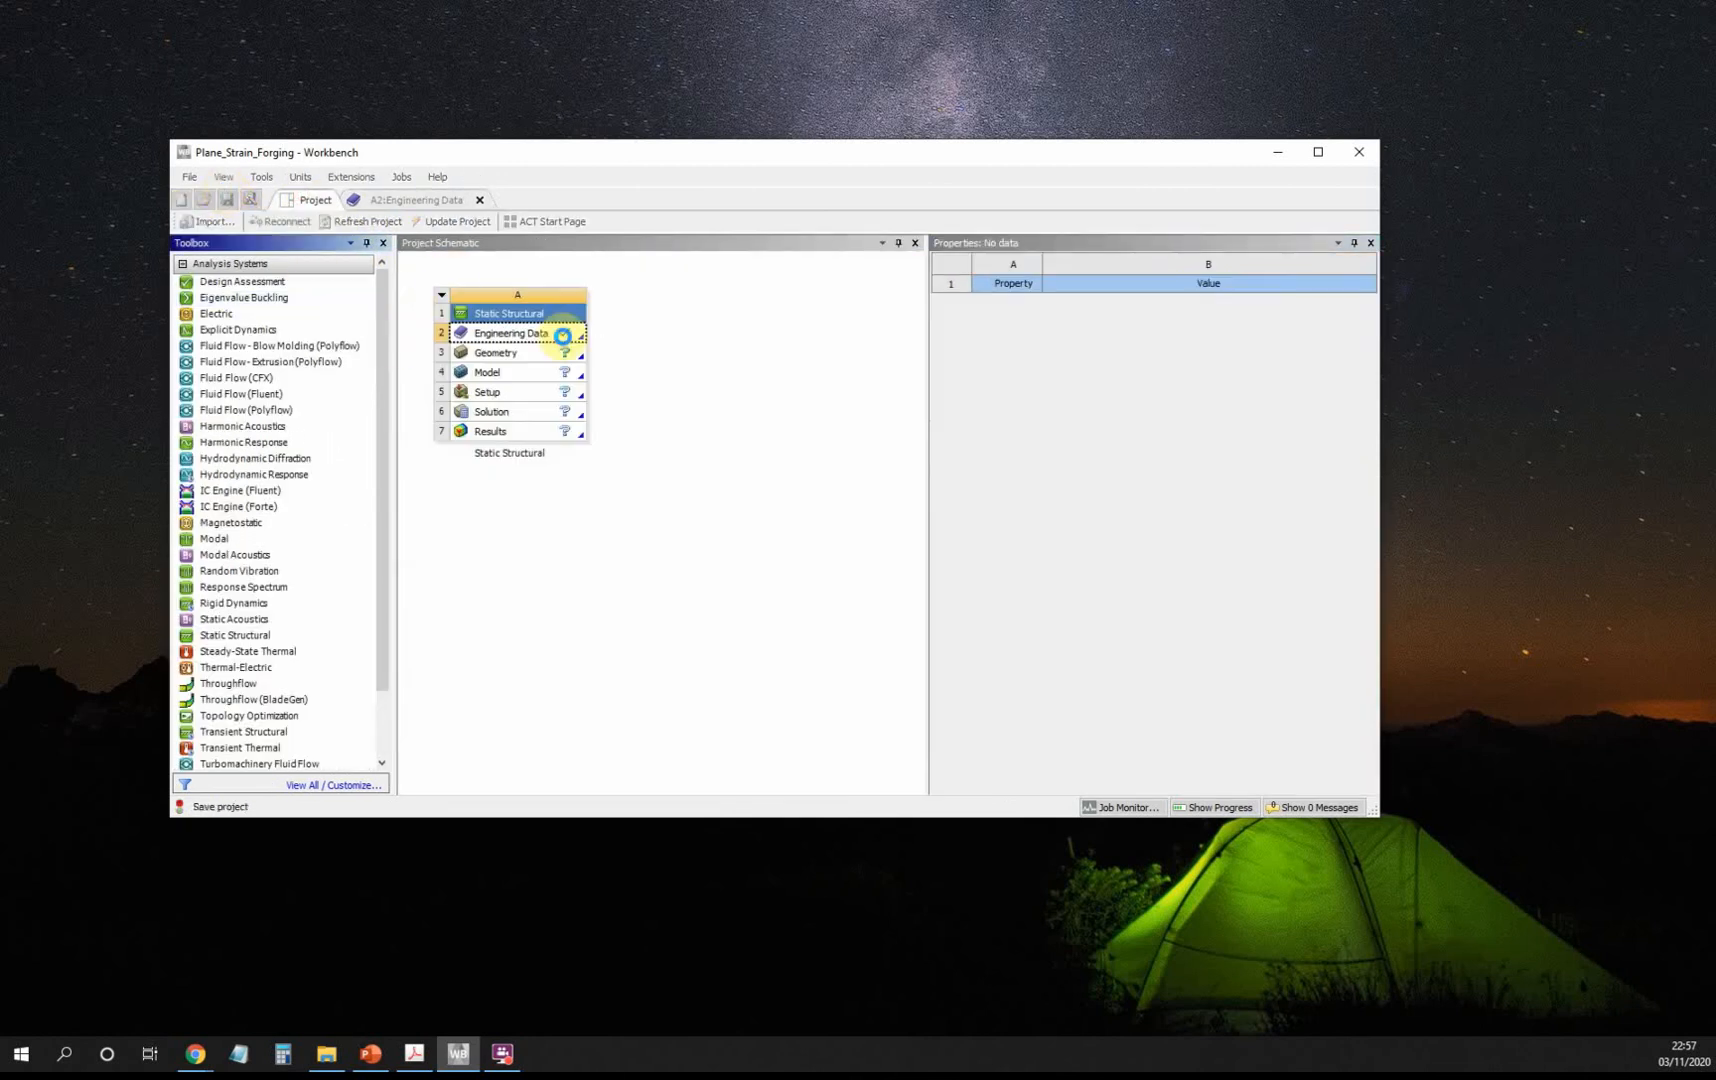
left_click(514, 362)
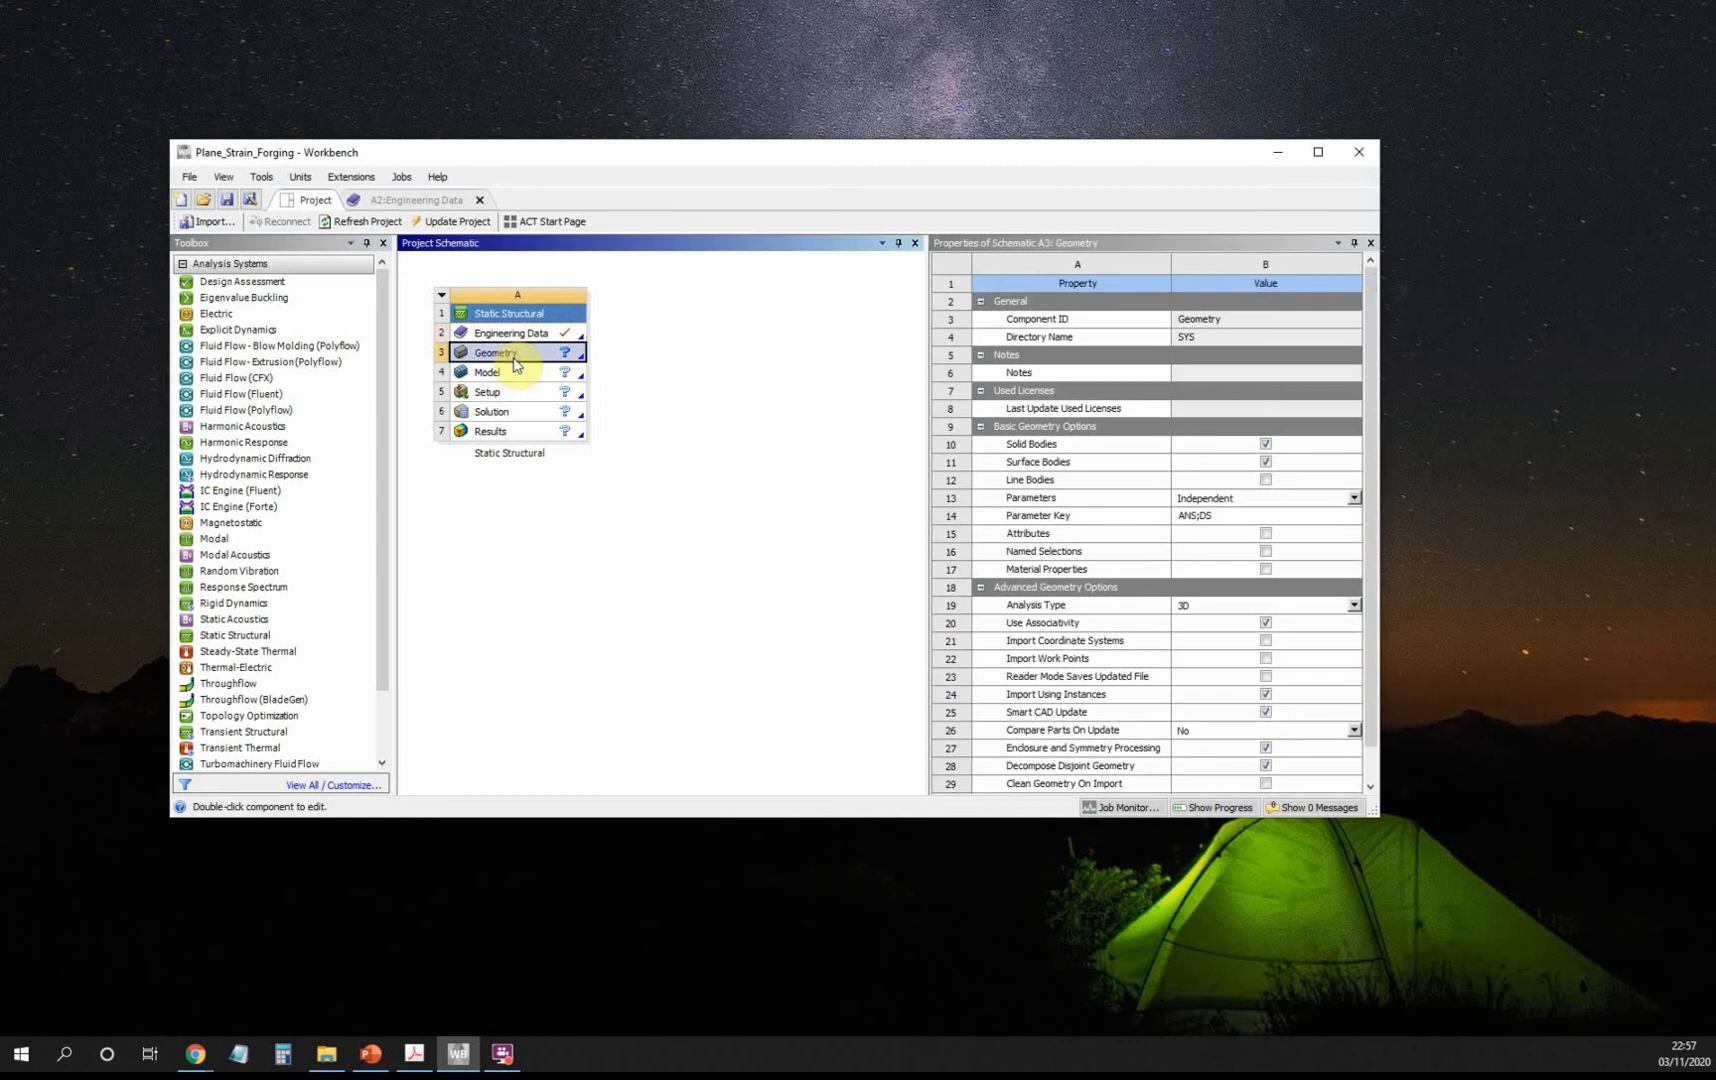
right_click(519, 362)
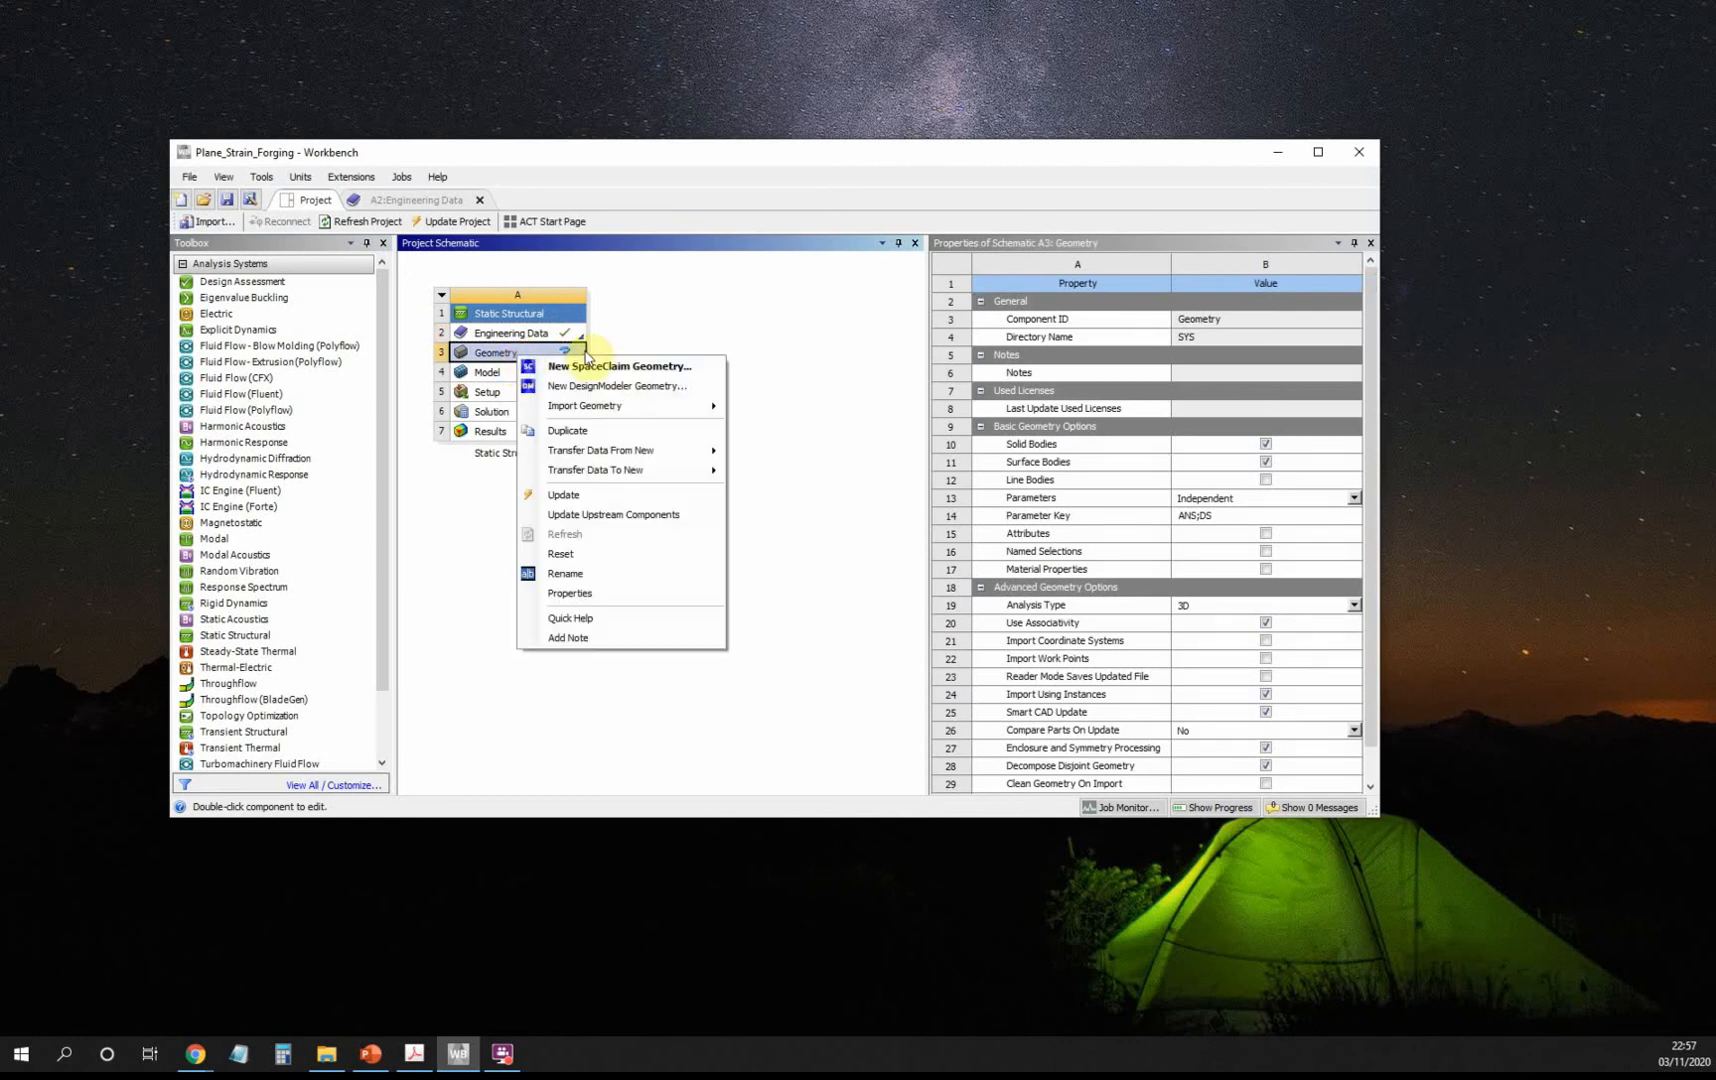
left_click(645, 386)
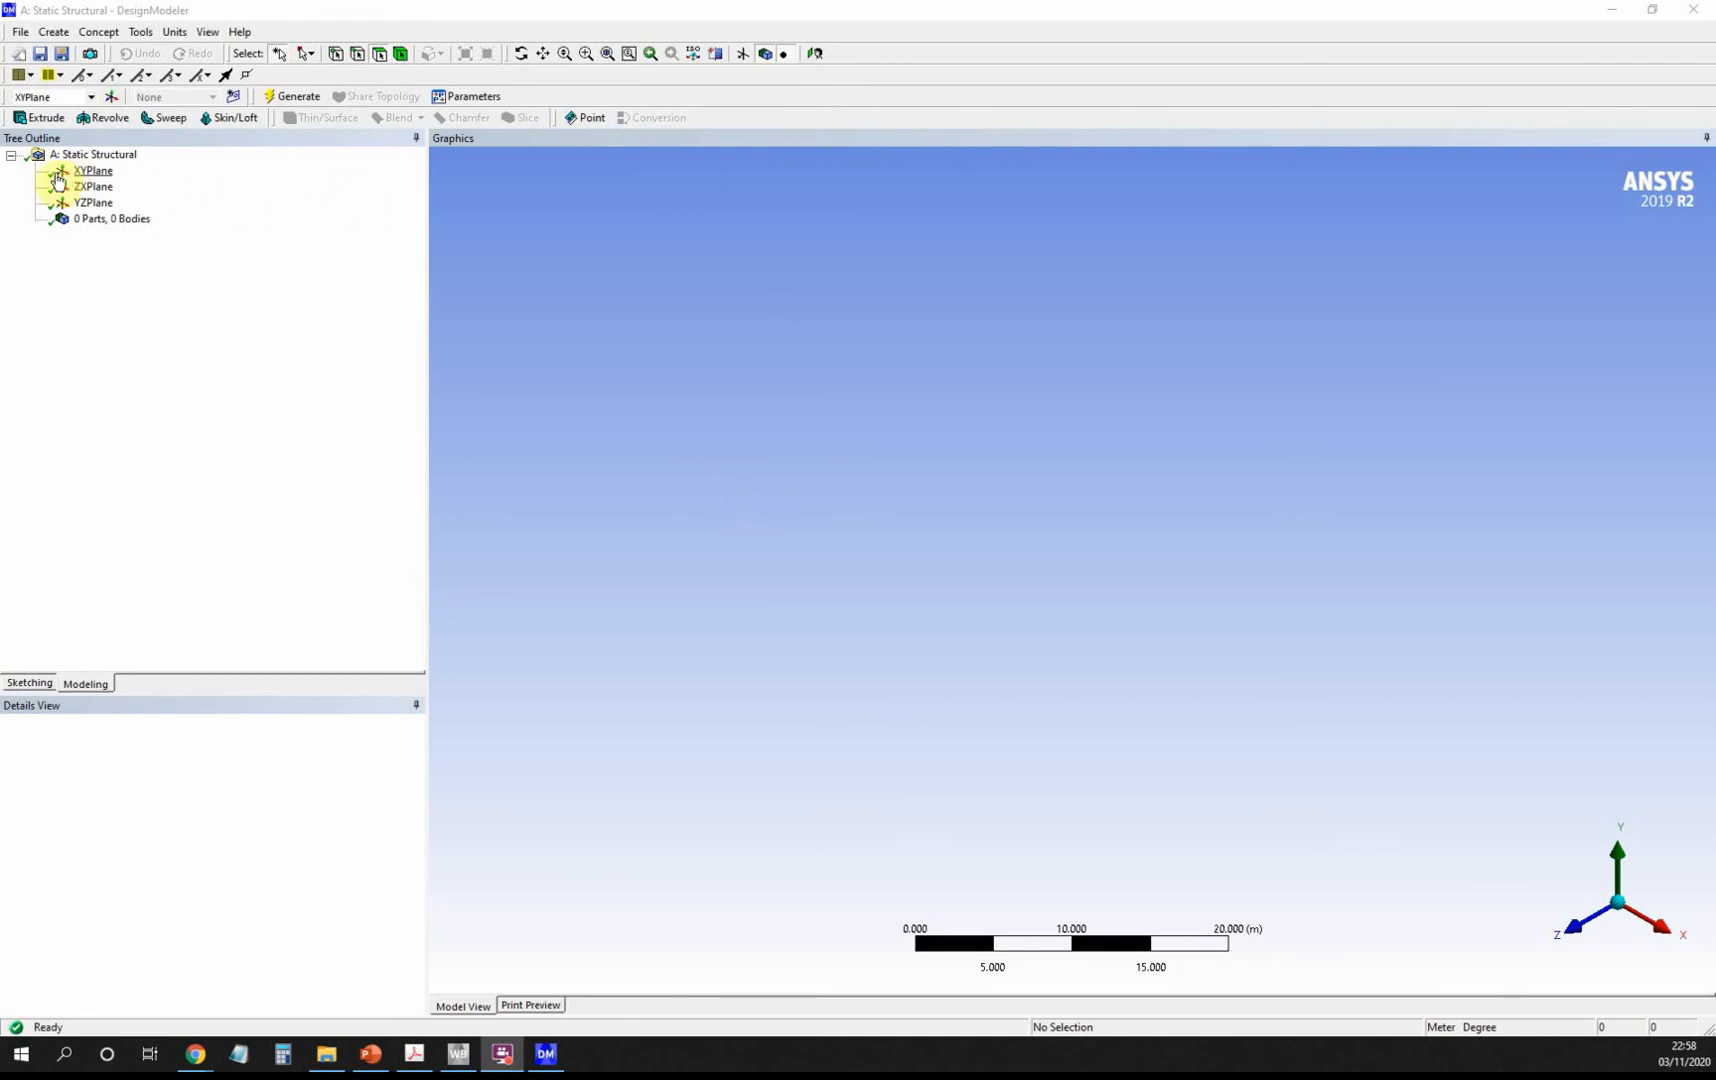
Sketch on the XYPlane viewed face-on, confirming Meter as the length unit.
left_click(94, 171)
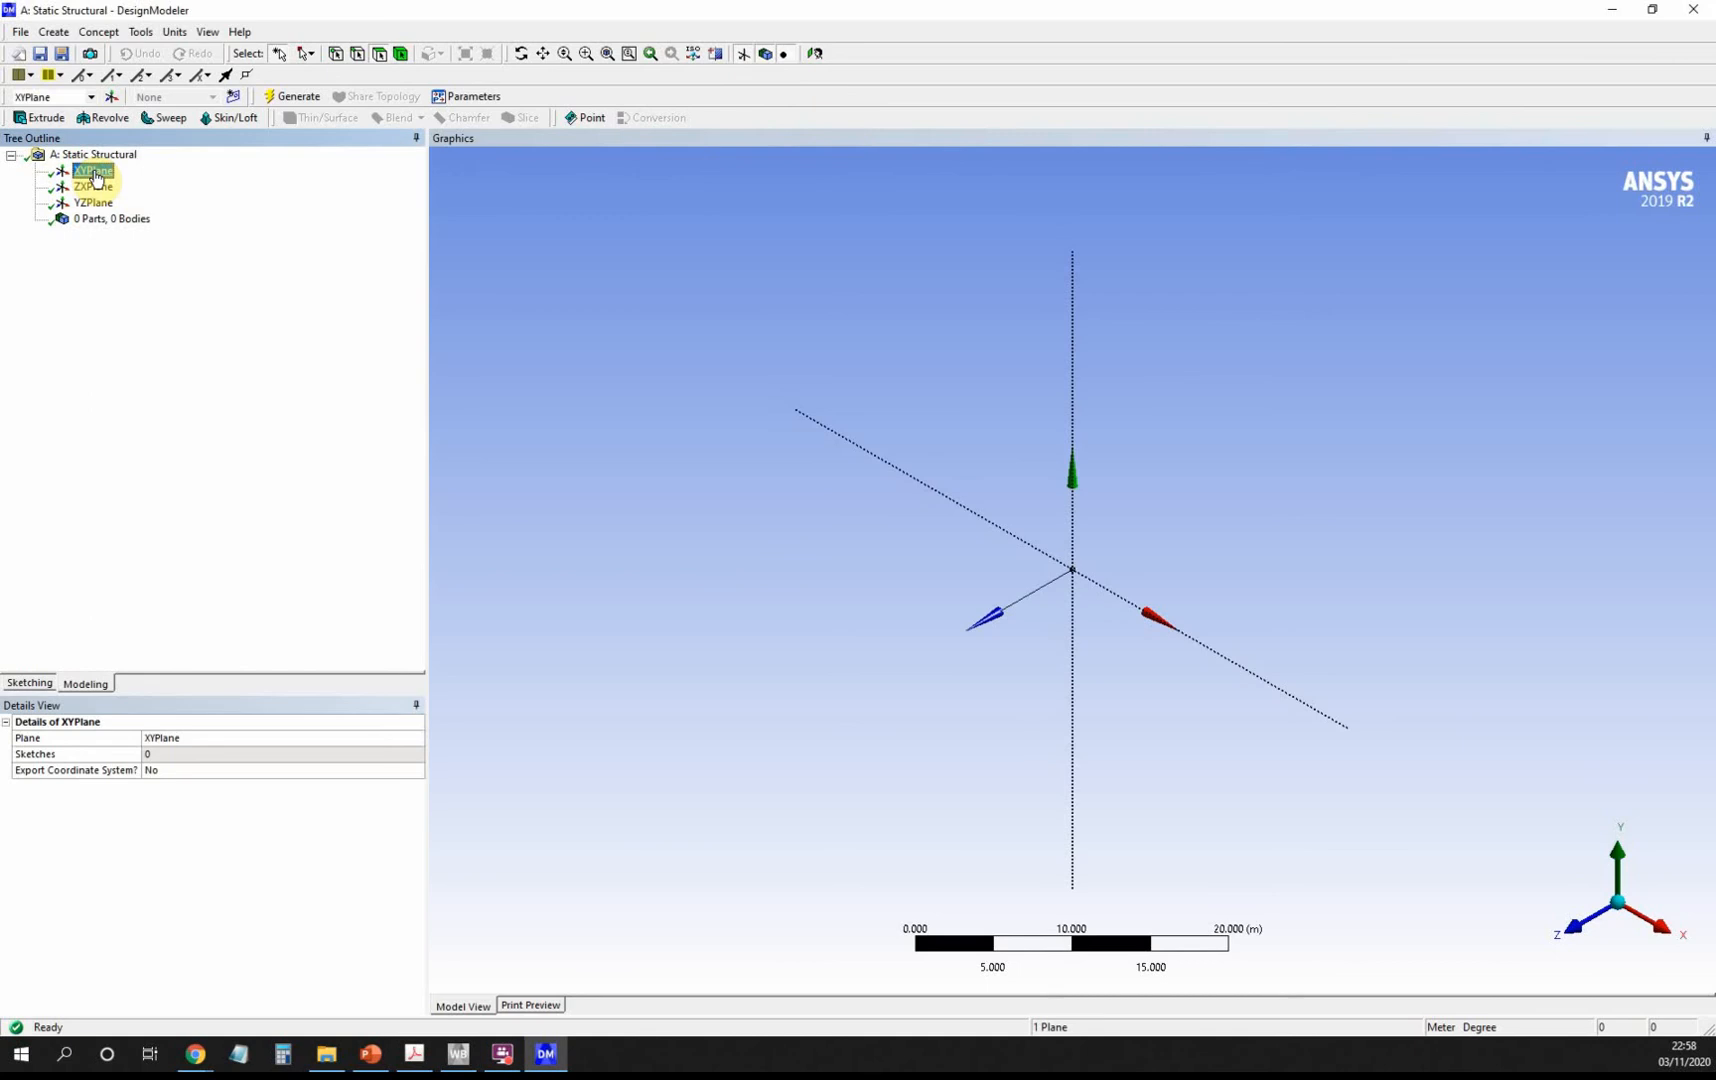
left_click(815, 55)
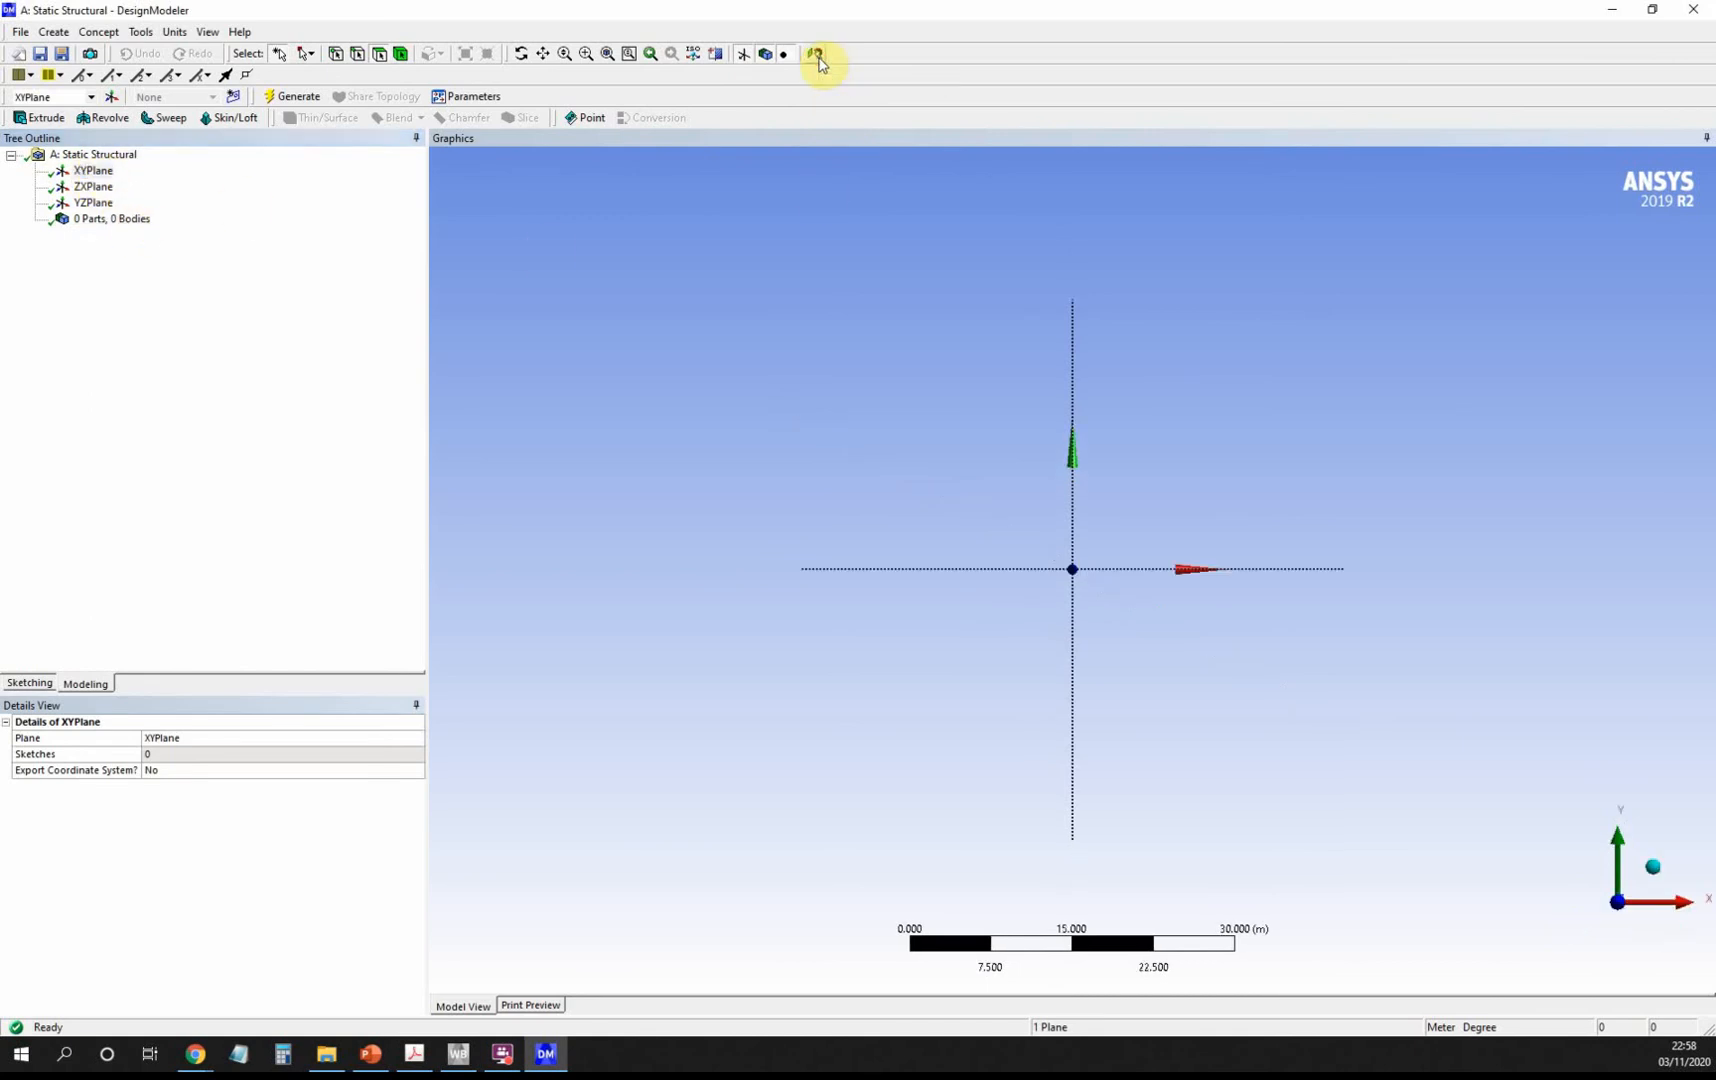
left_click(30, 684)
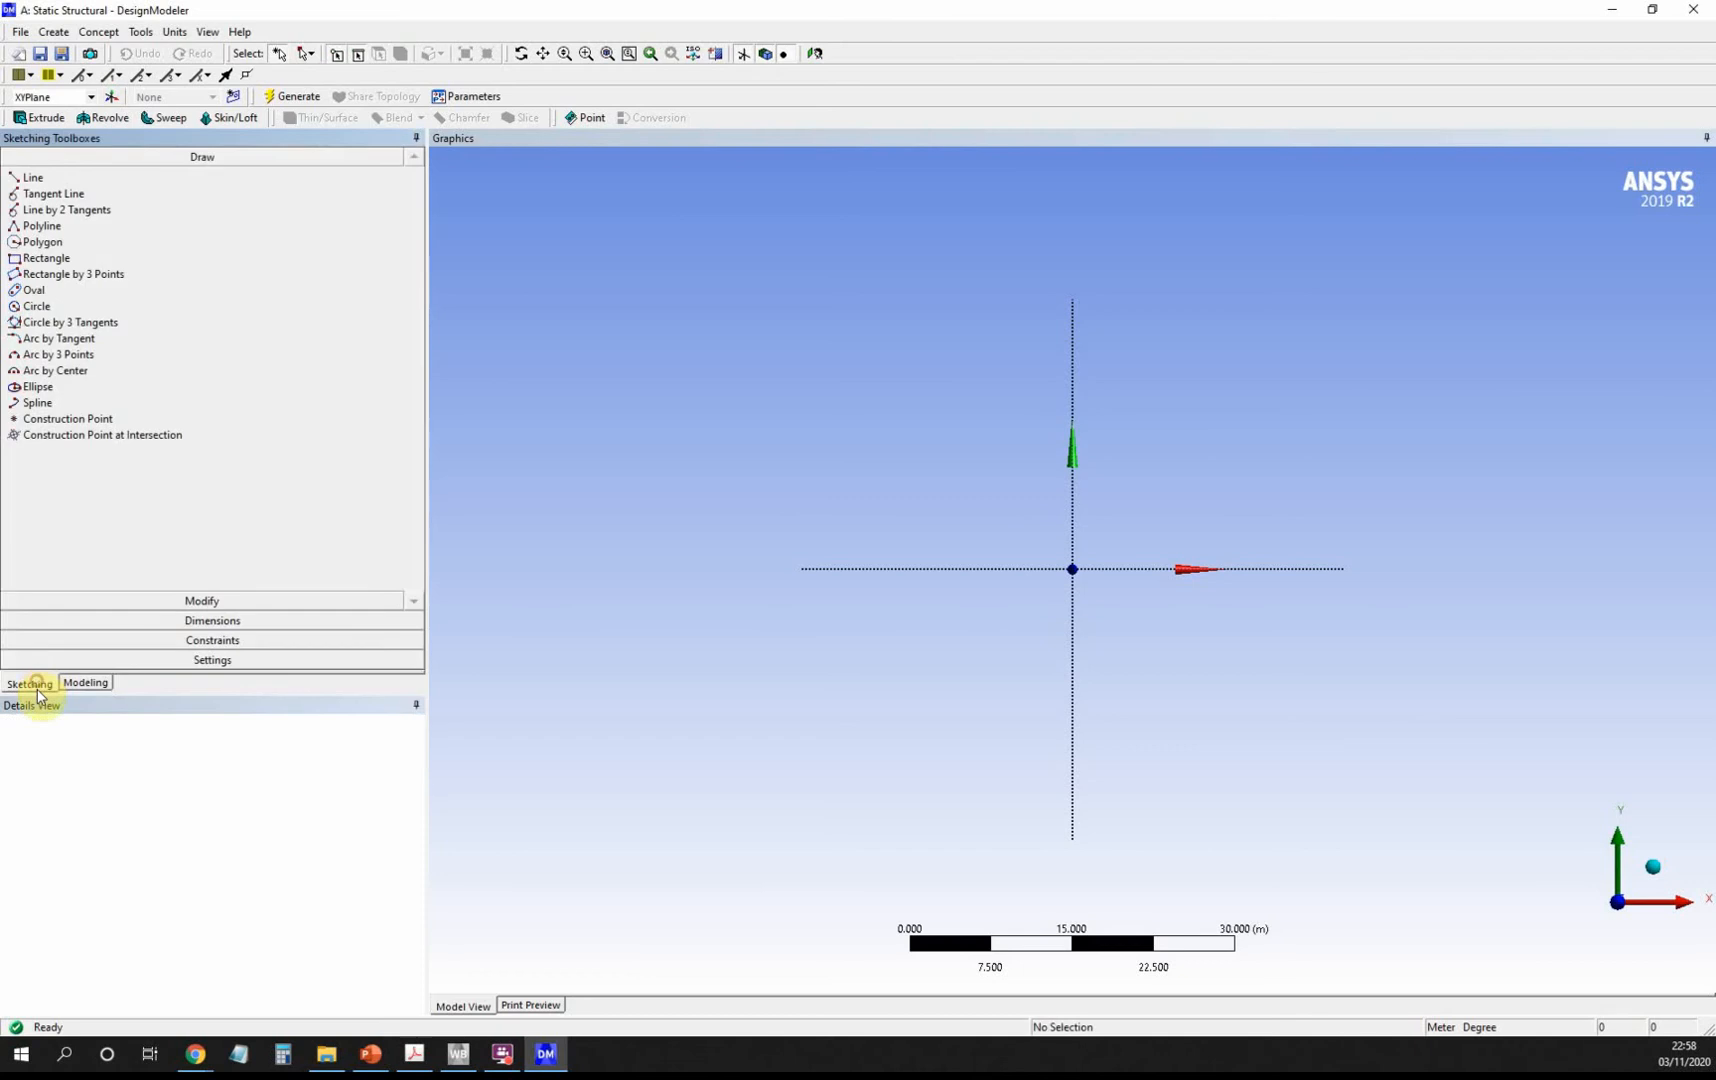
left_click(174, 32)
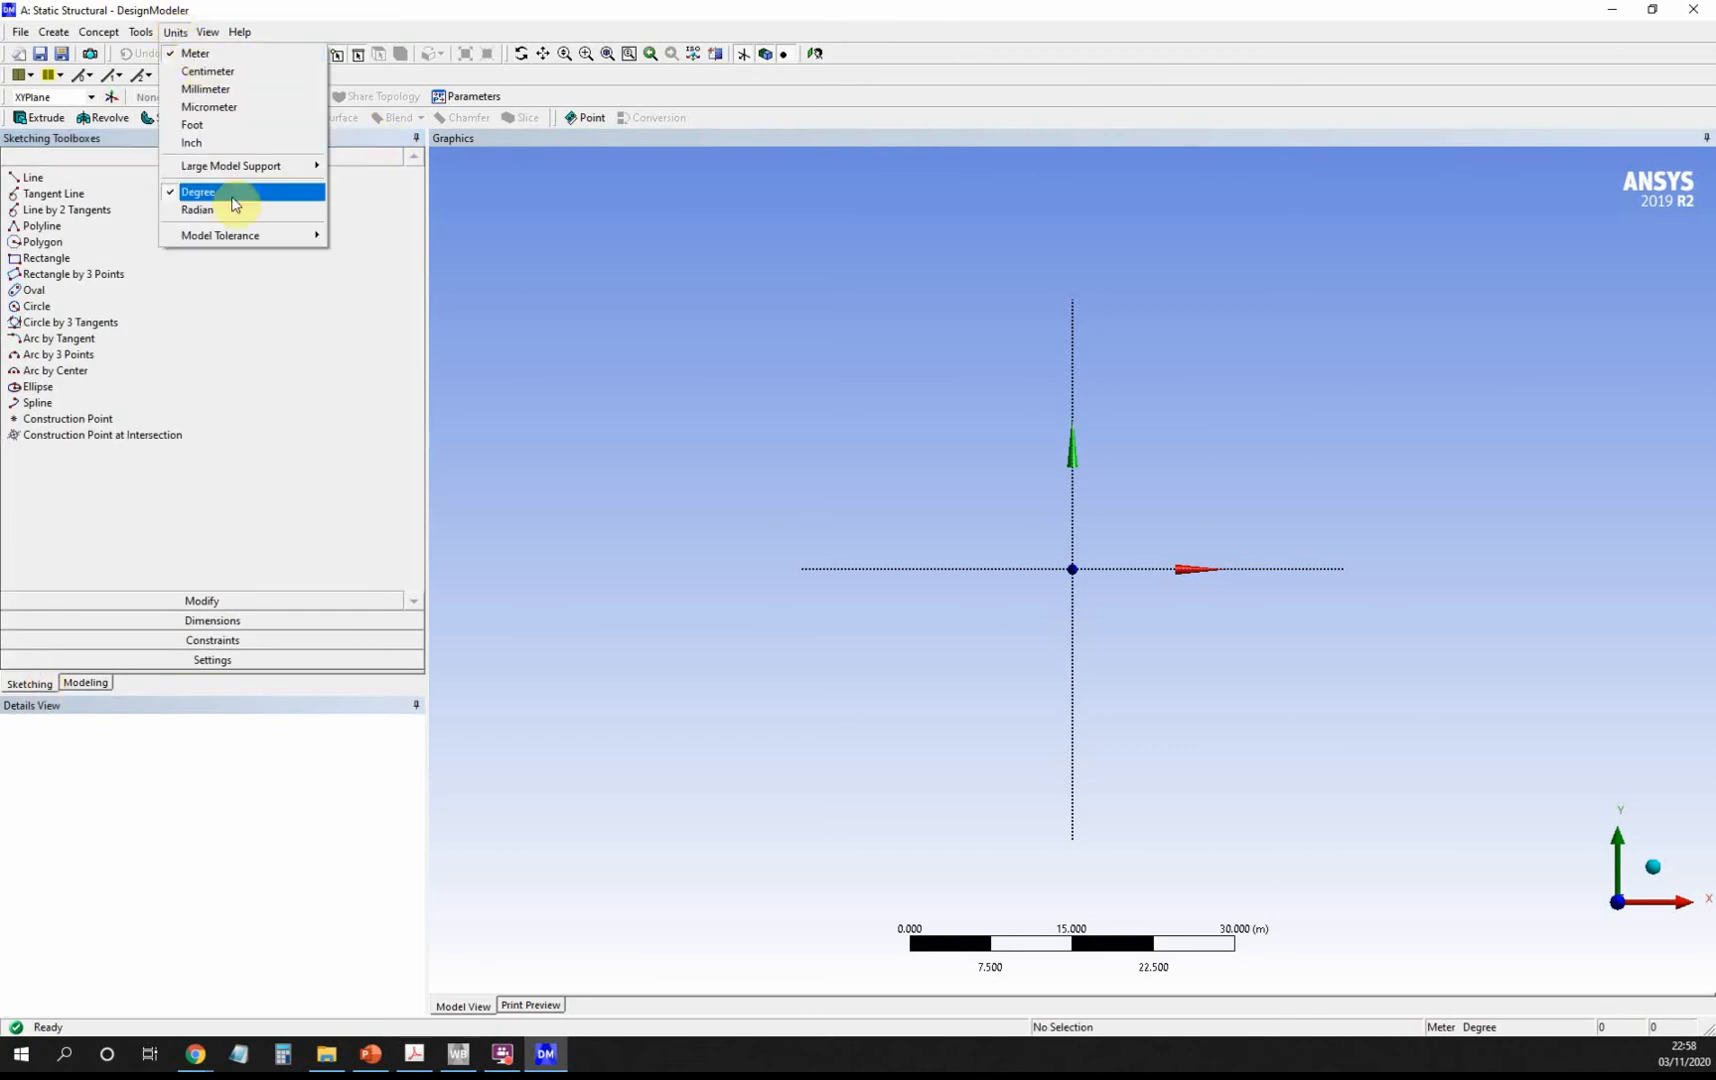
mouse_move(233, 40)
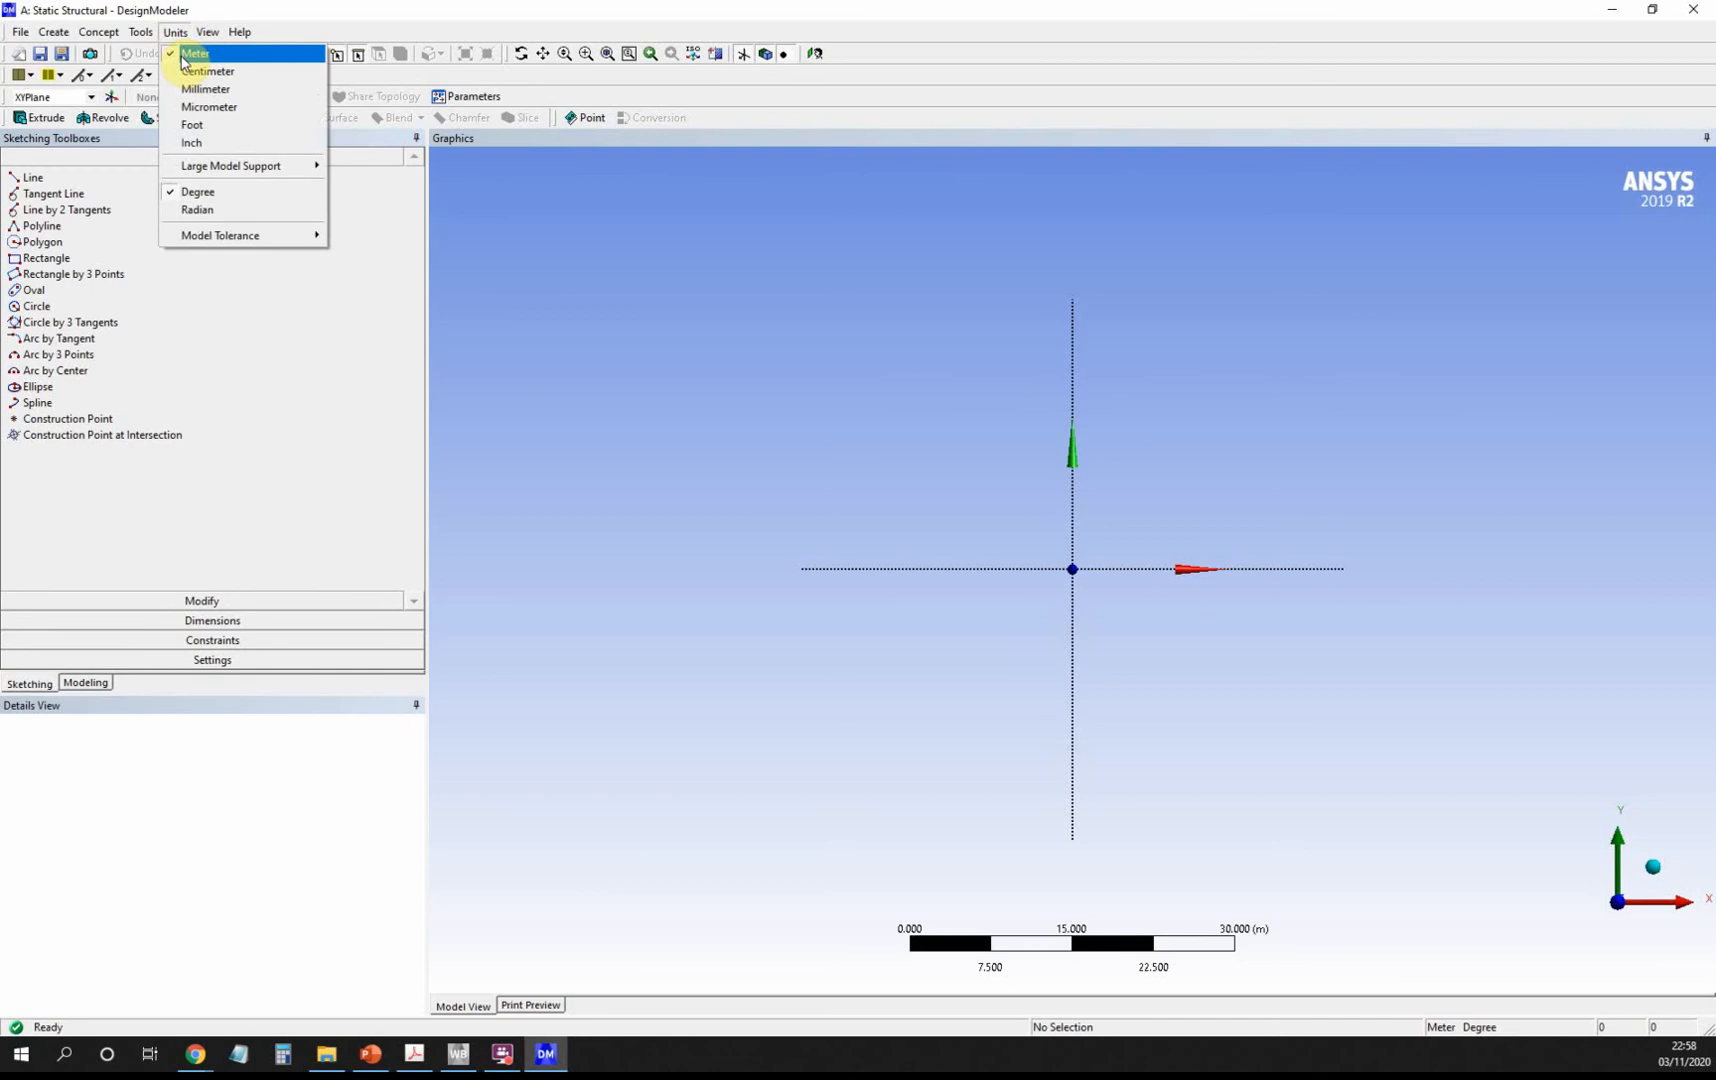
left_click(183, 60)
Turn on 2D grid display and snap with a 0.05 m major grid spacing.
left_click(141, 32)
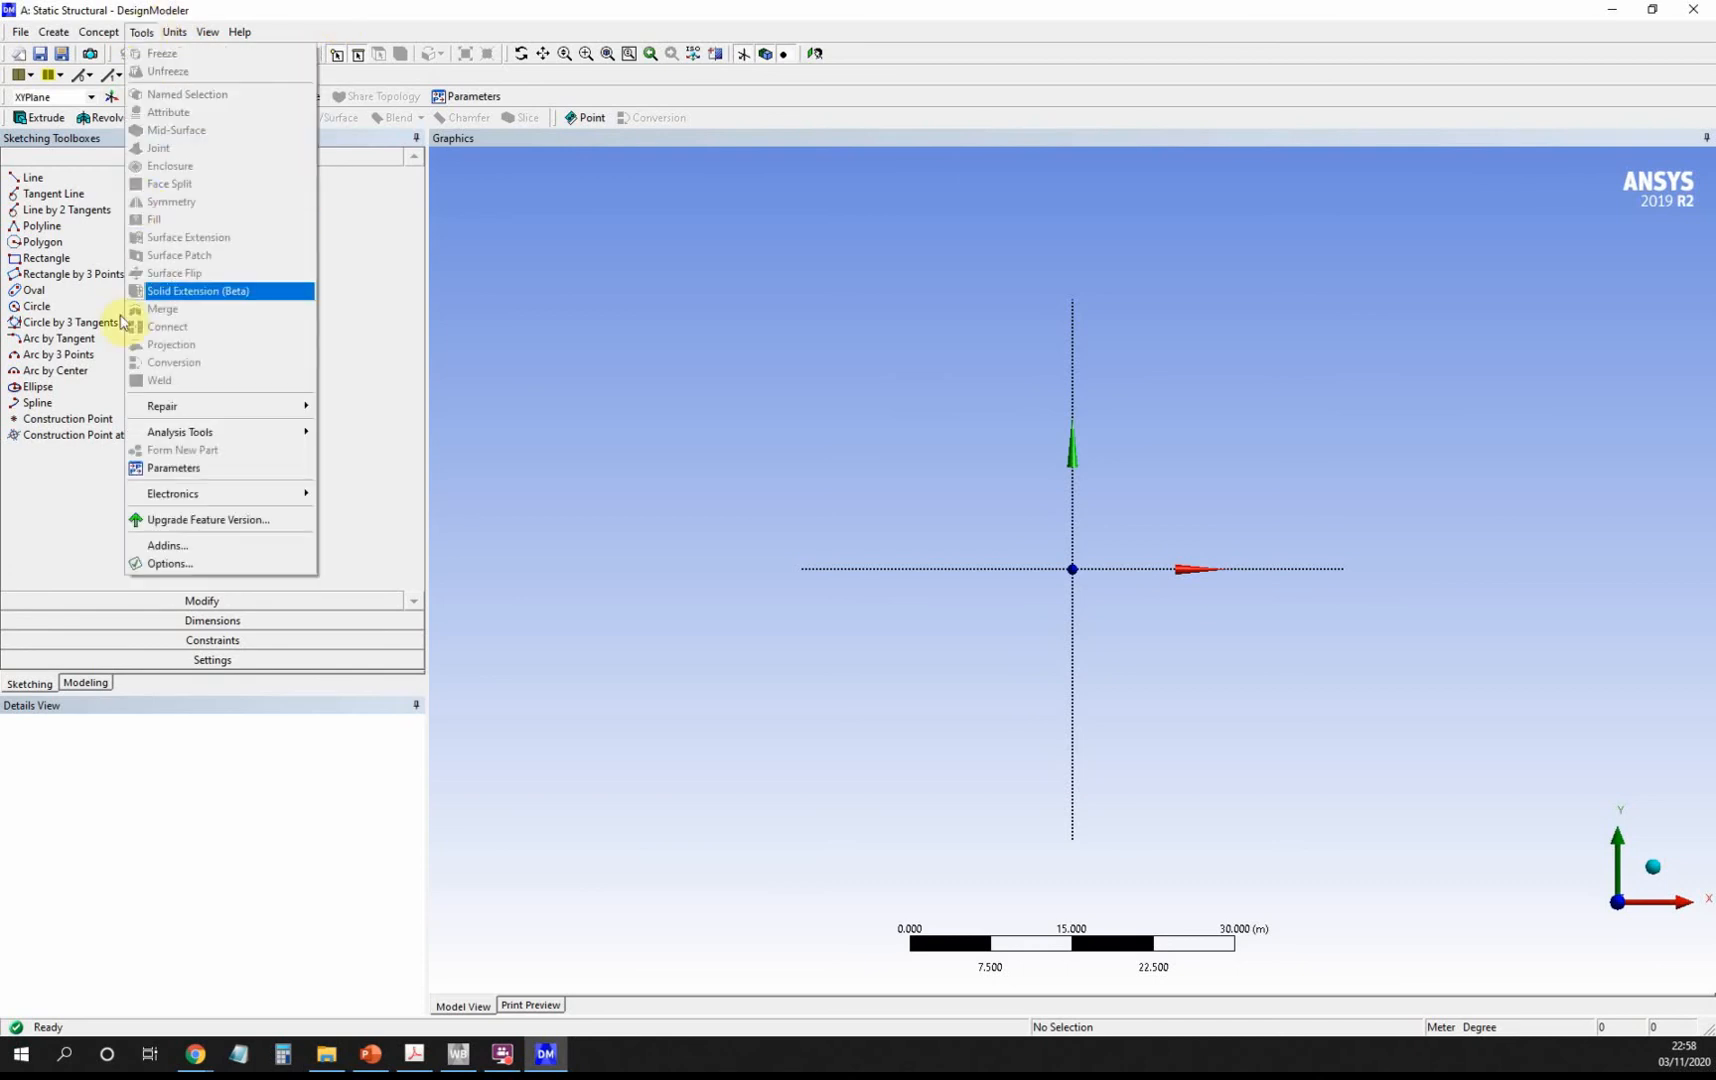
left_click(22, 684)
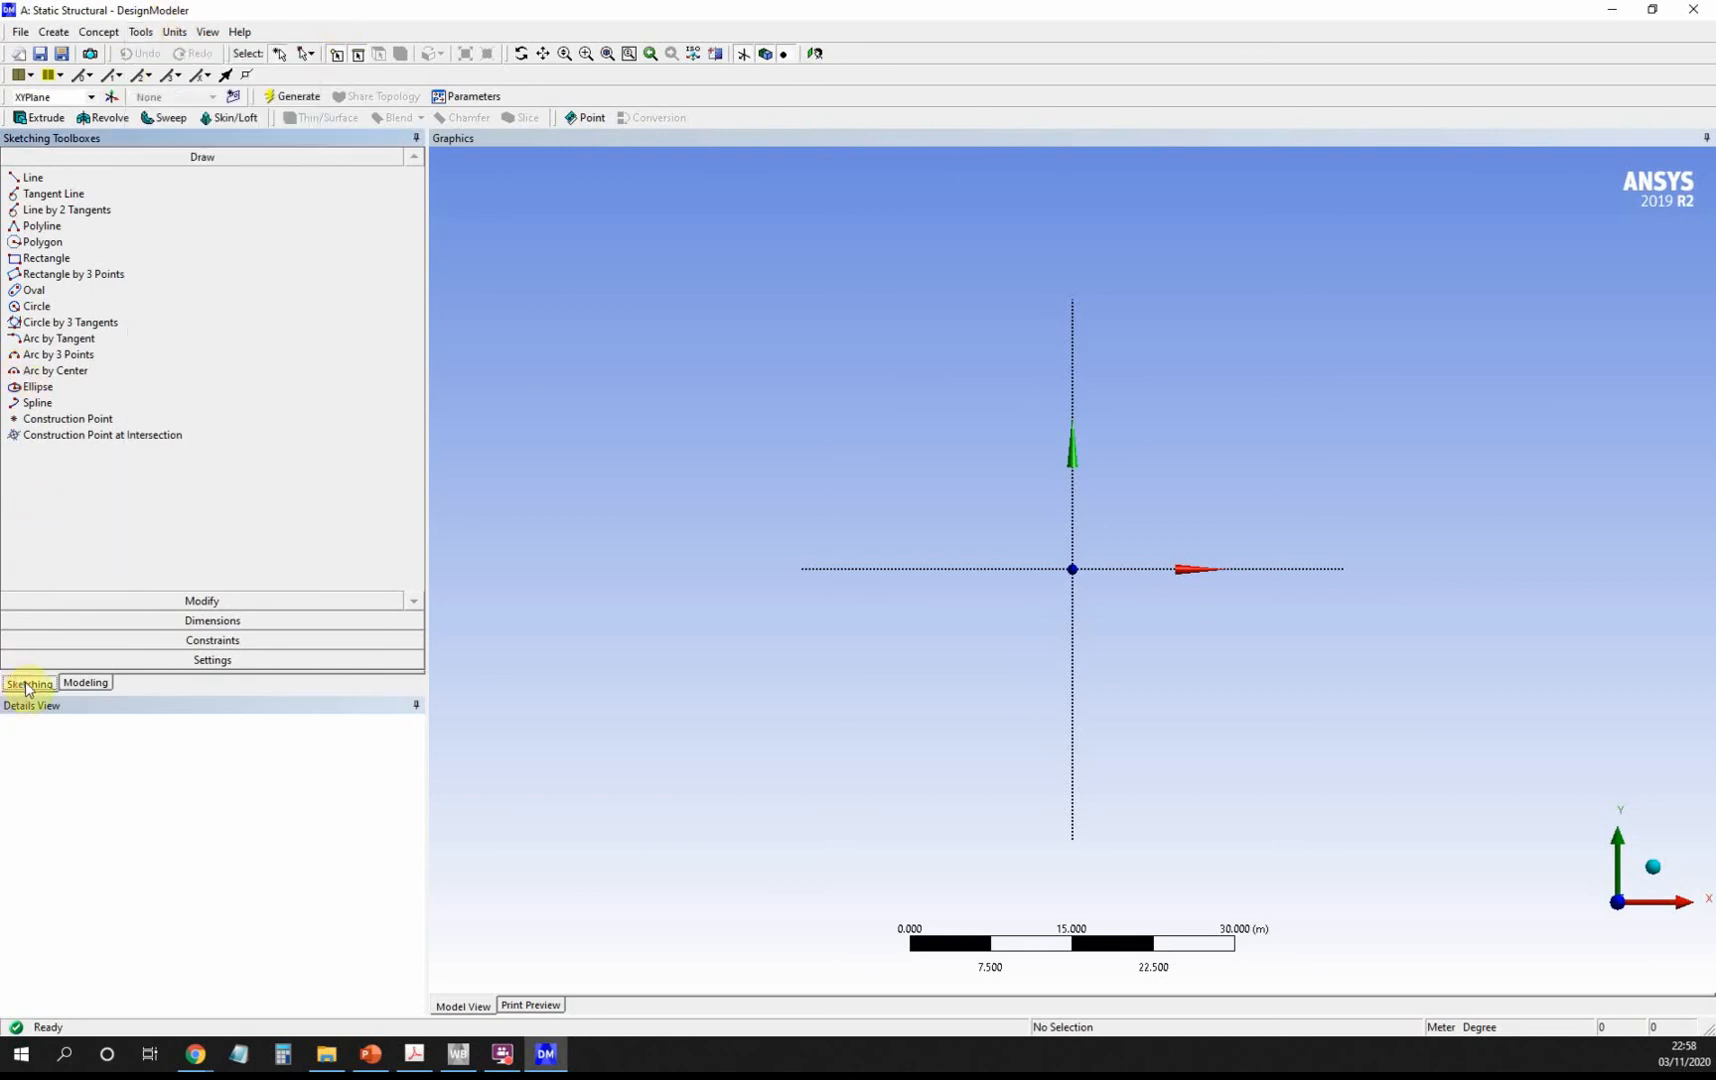
left_click(299, 664)
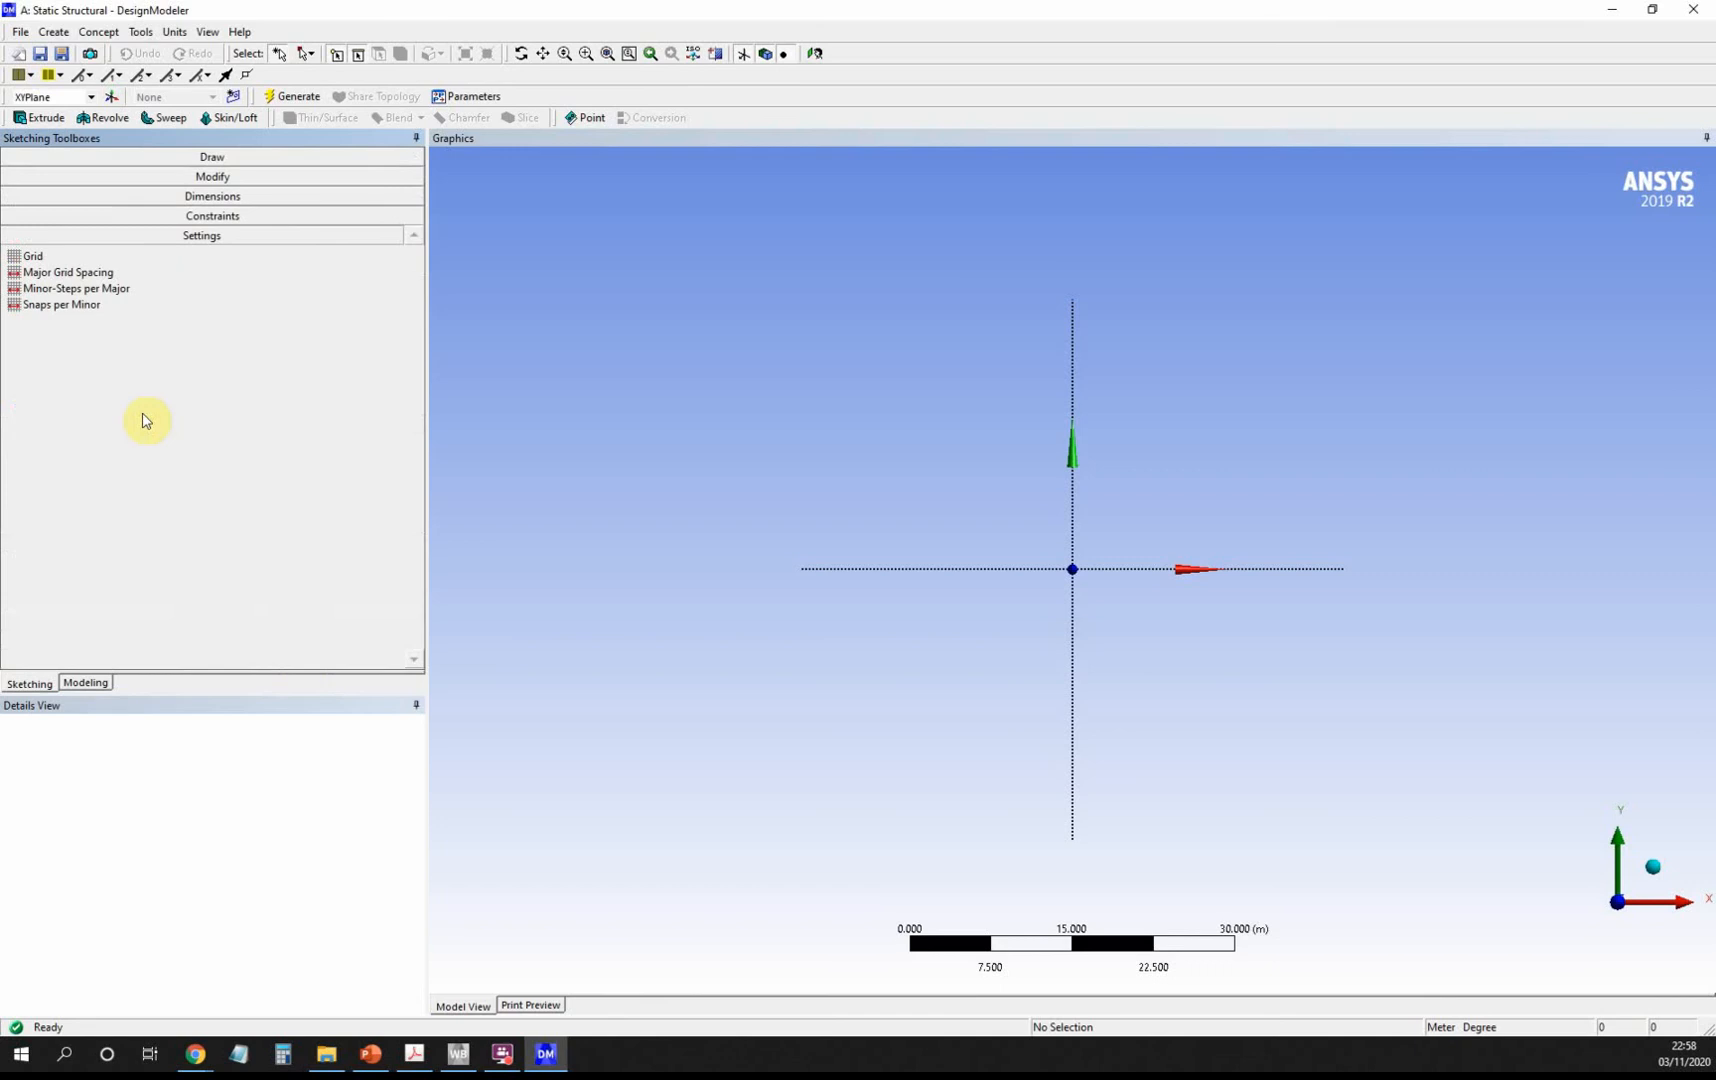
left_click(36, 257)
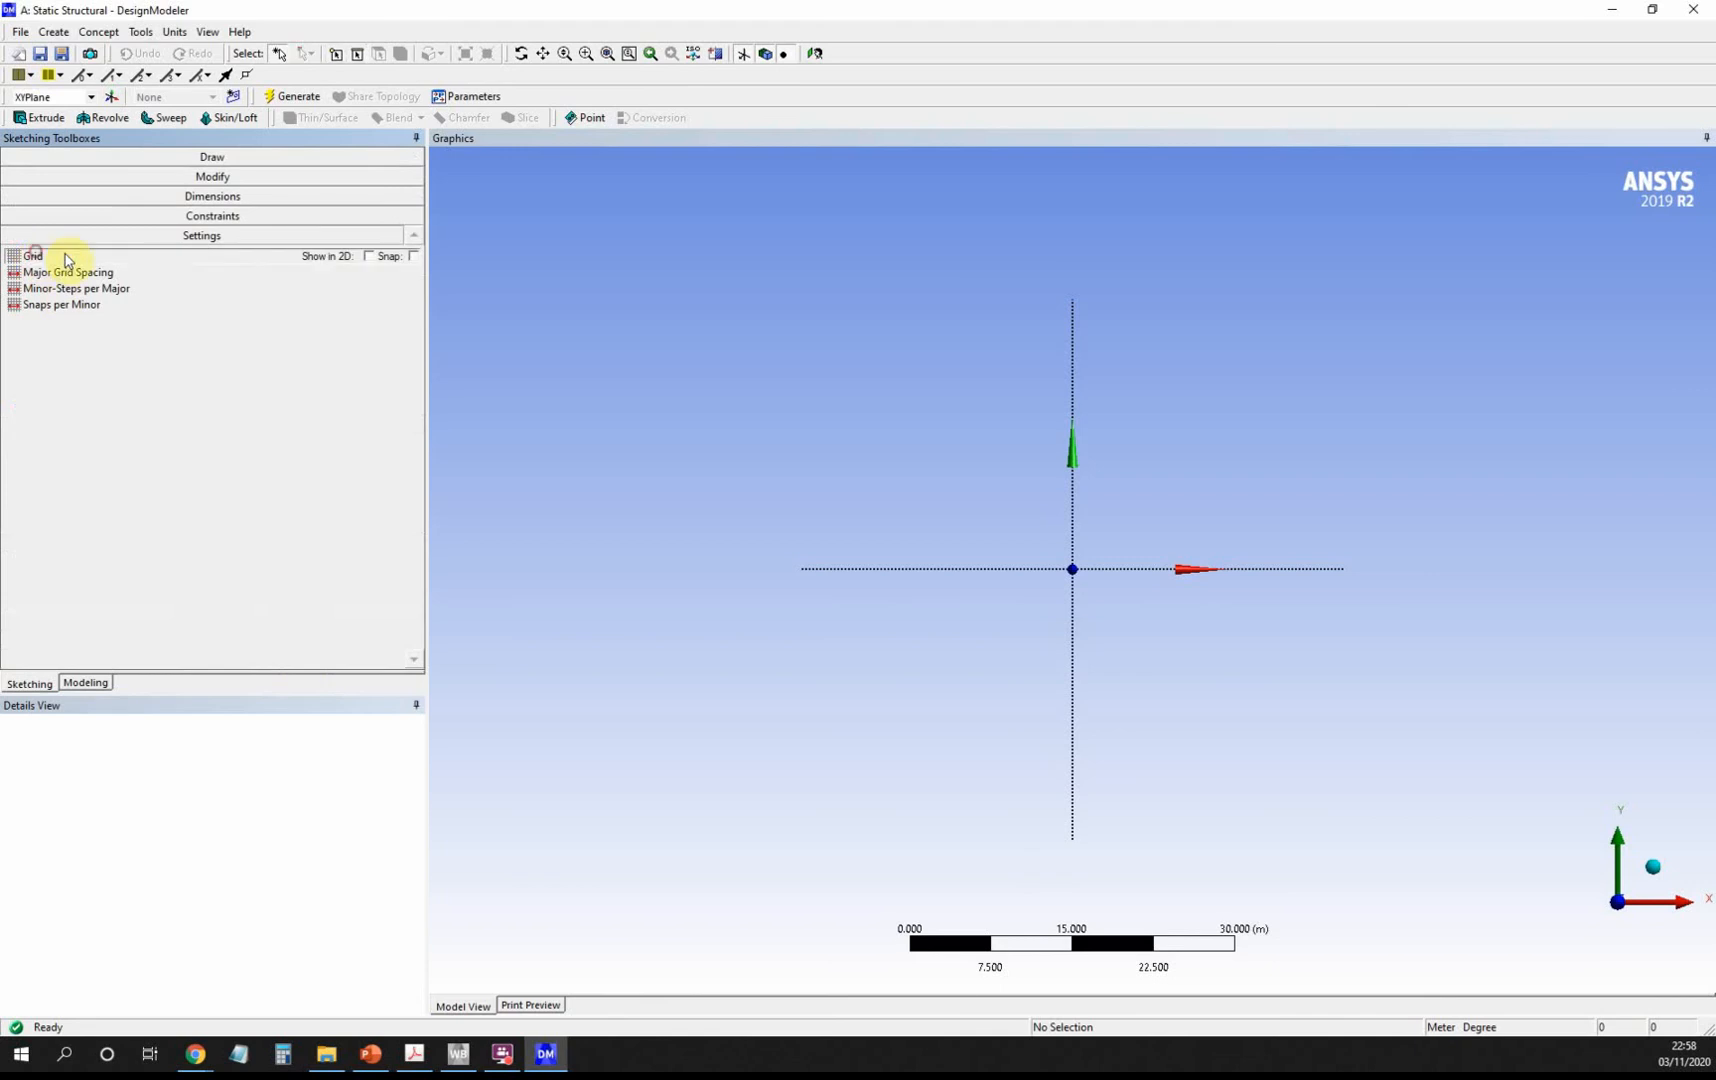
left_click(370, 257)
left_click(413, 257)
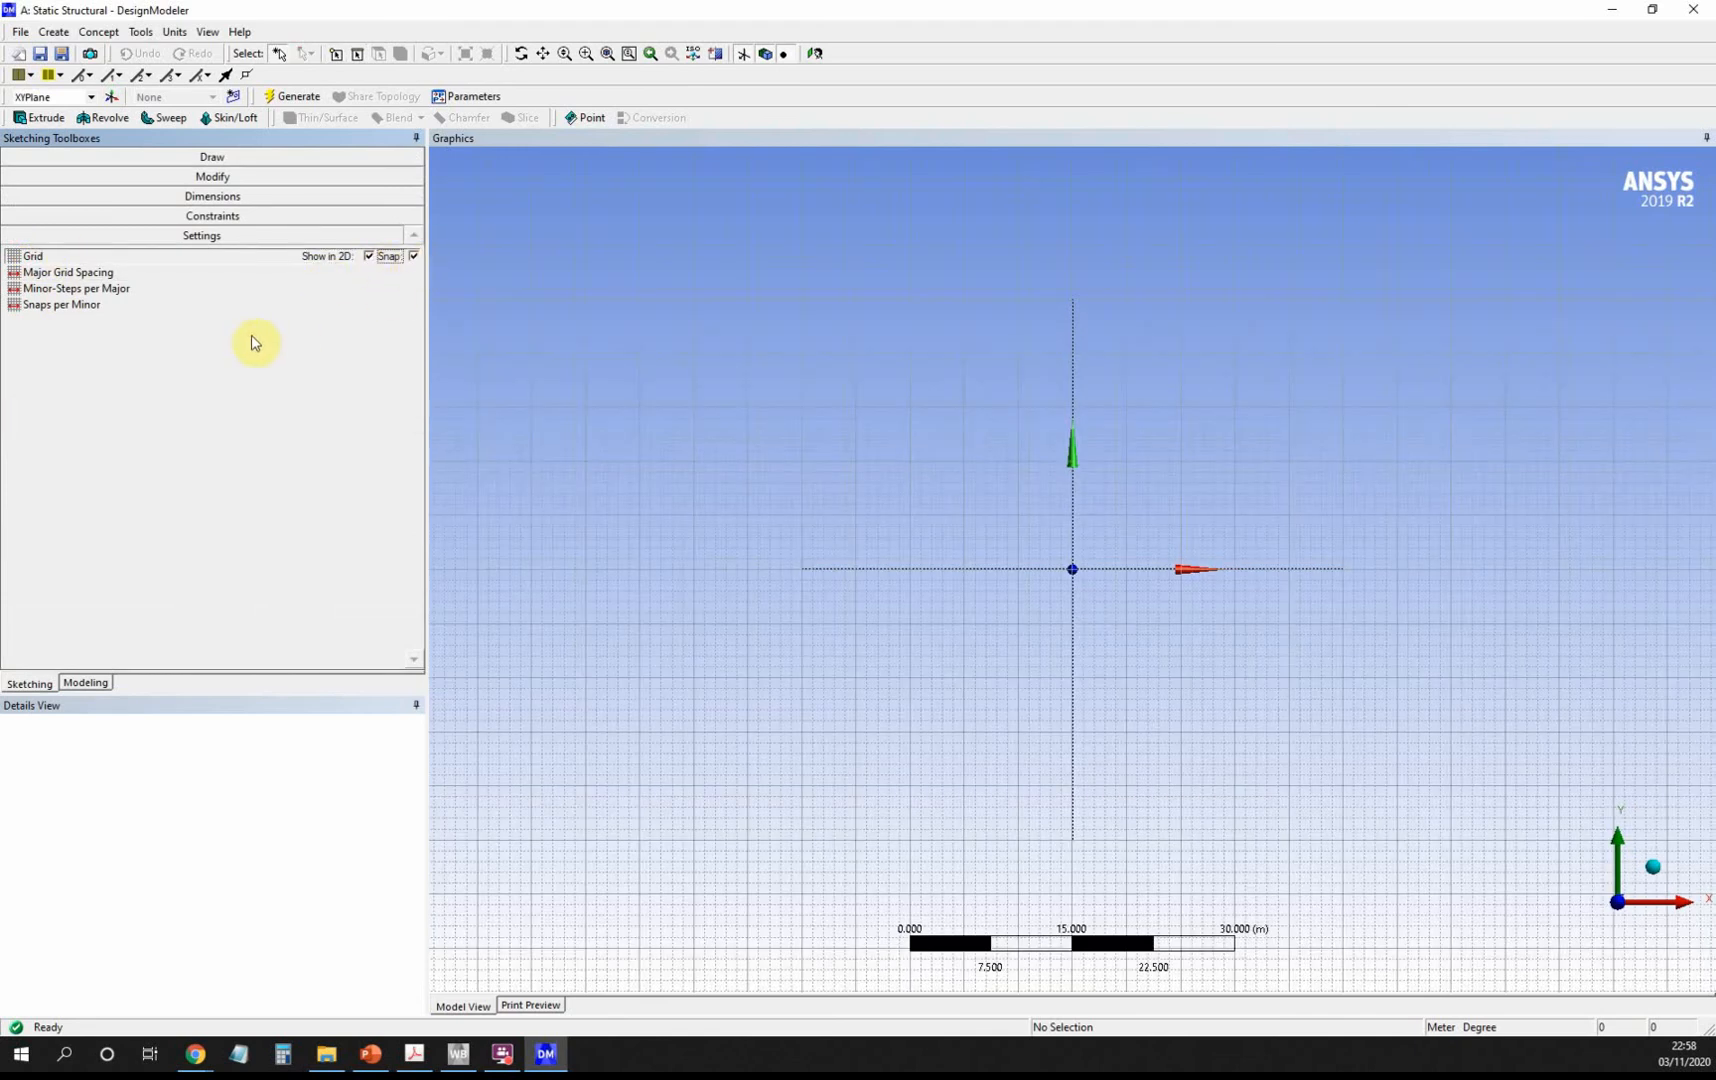
left_click(64, 276)
left_click(392, 277)
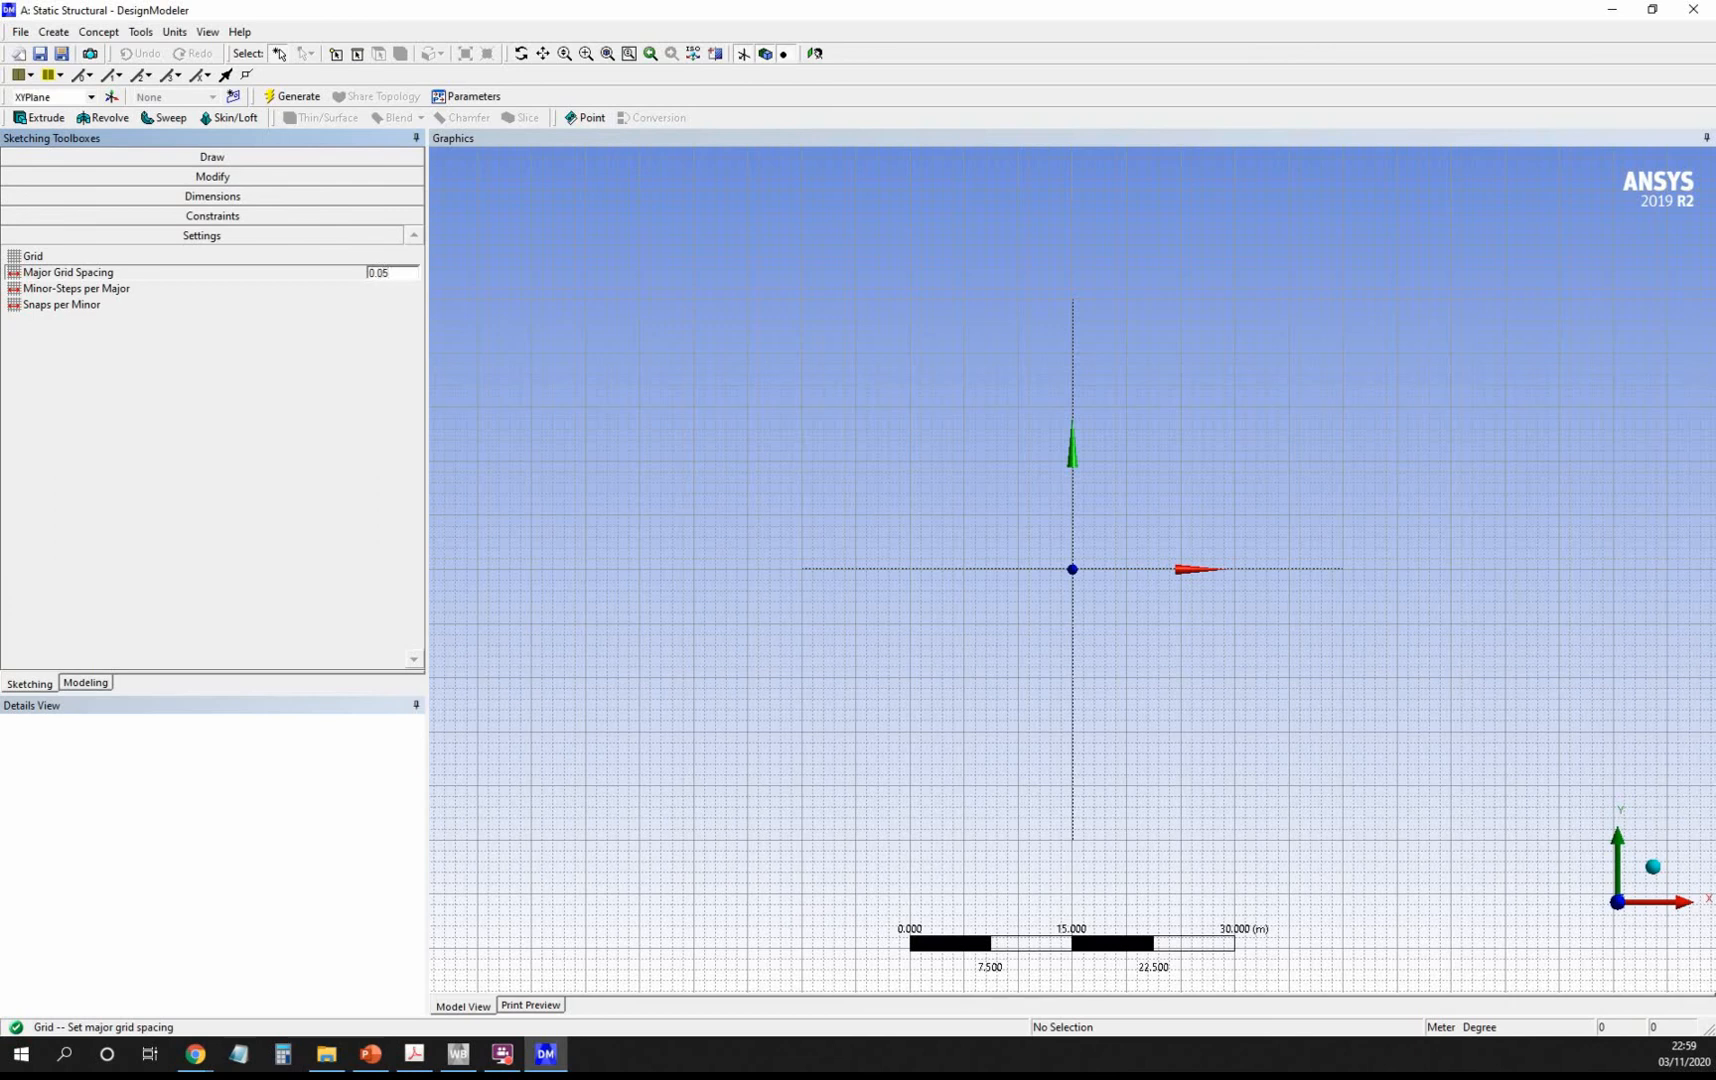
key("Return")
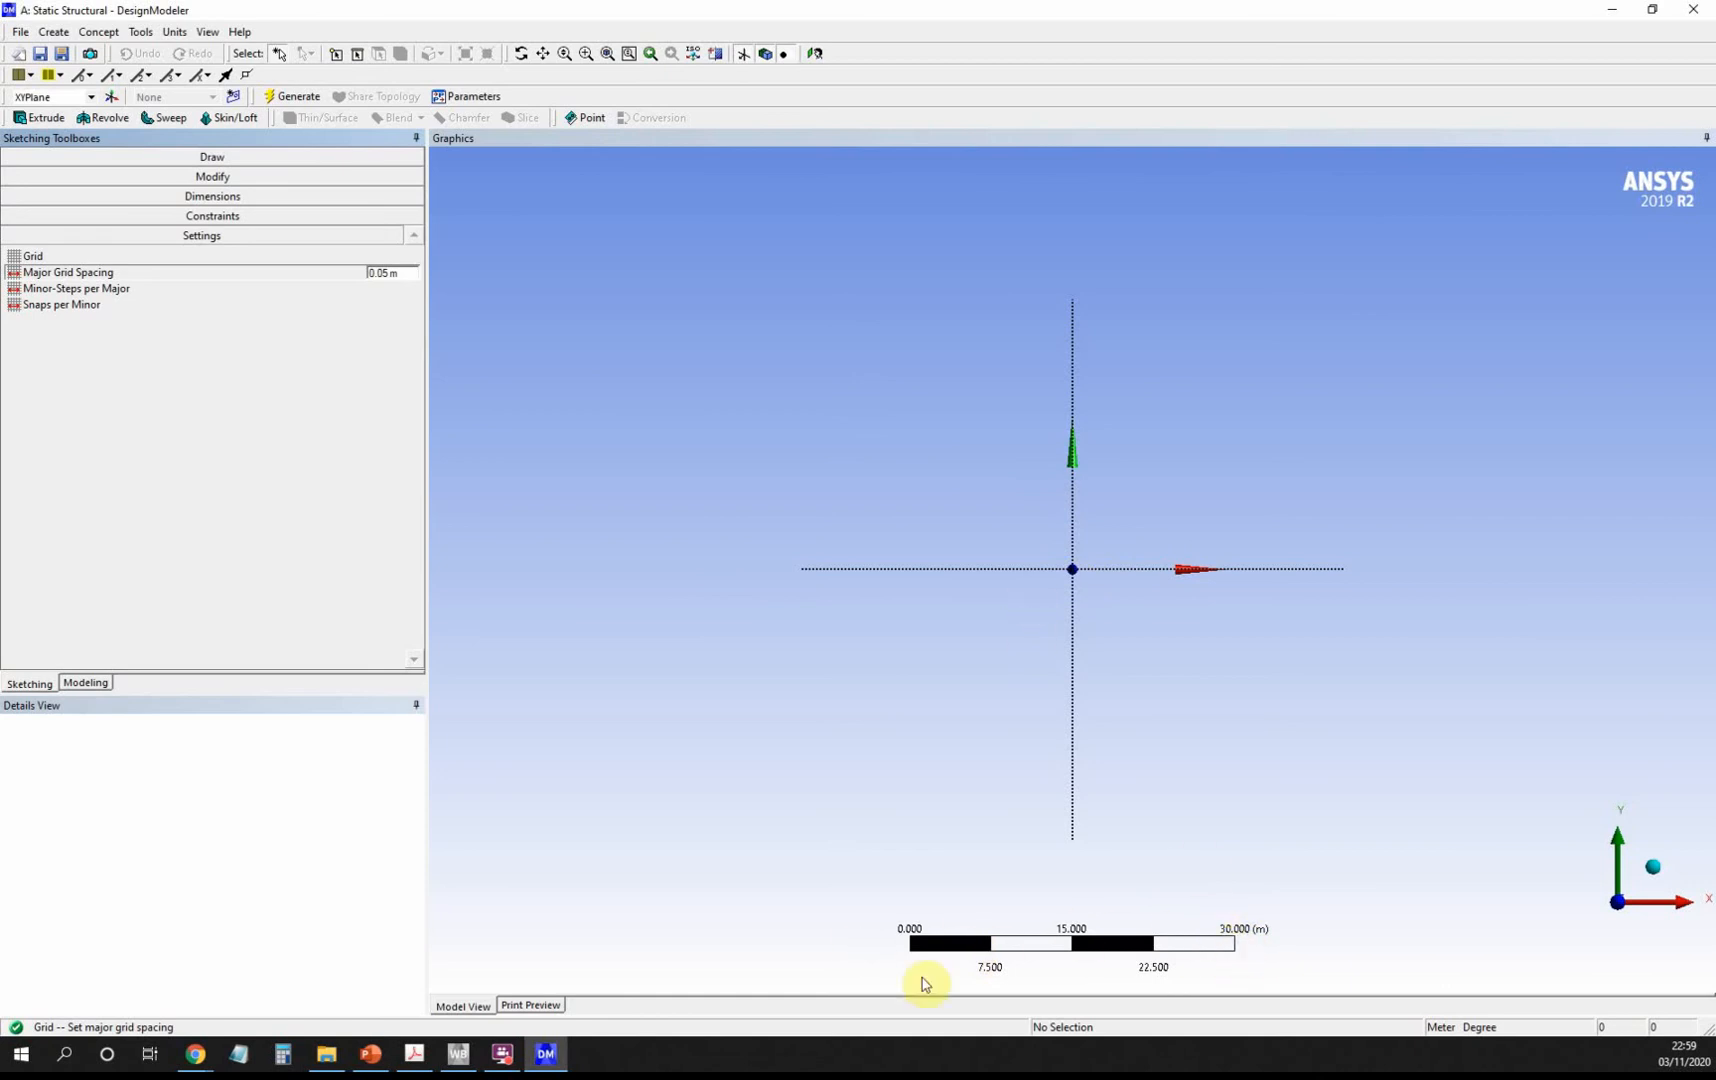
Zoom in on the sketch area and bring up the drawing tools.
scroll(1101, 568, "up", 5)
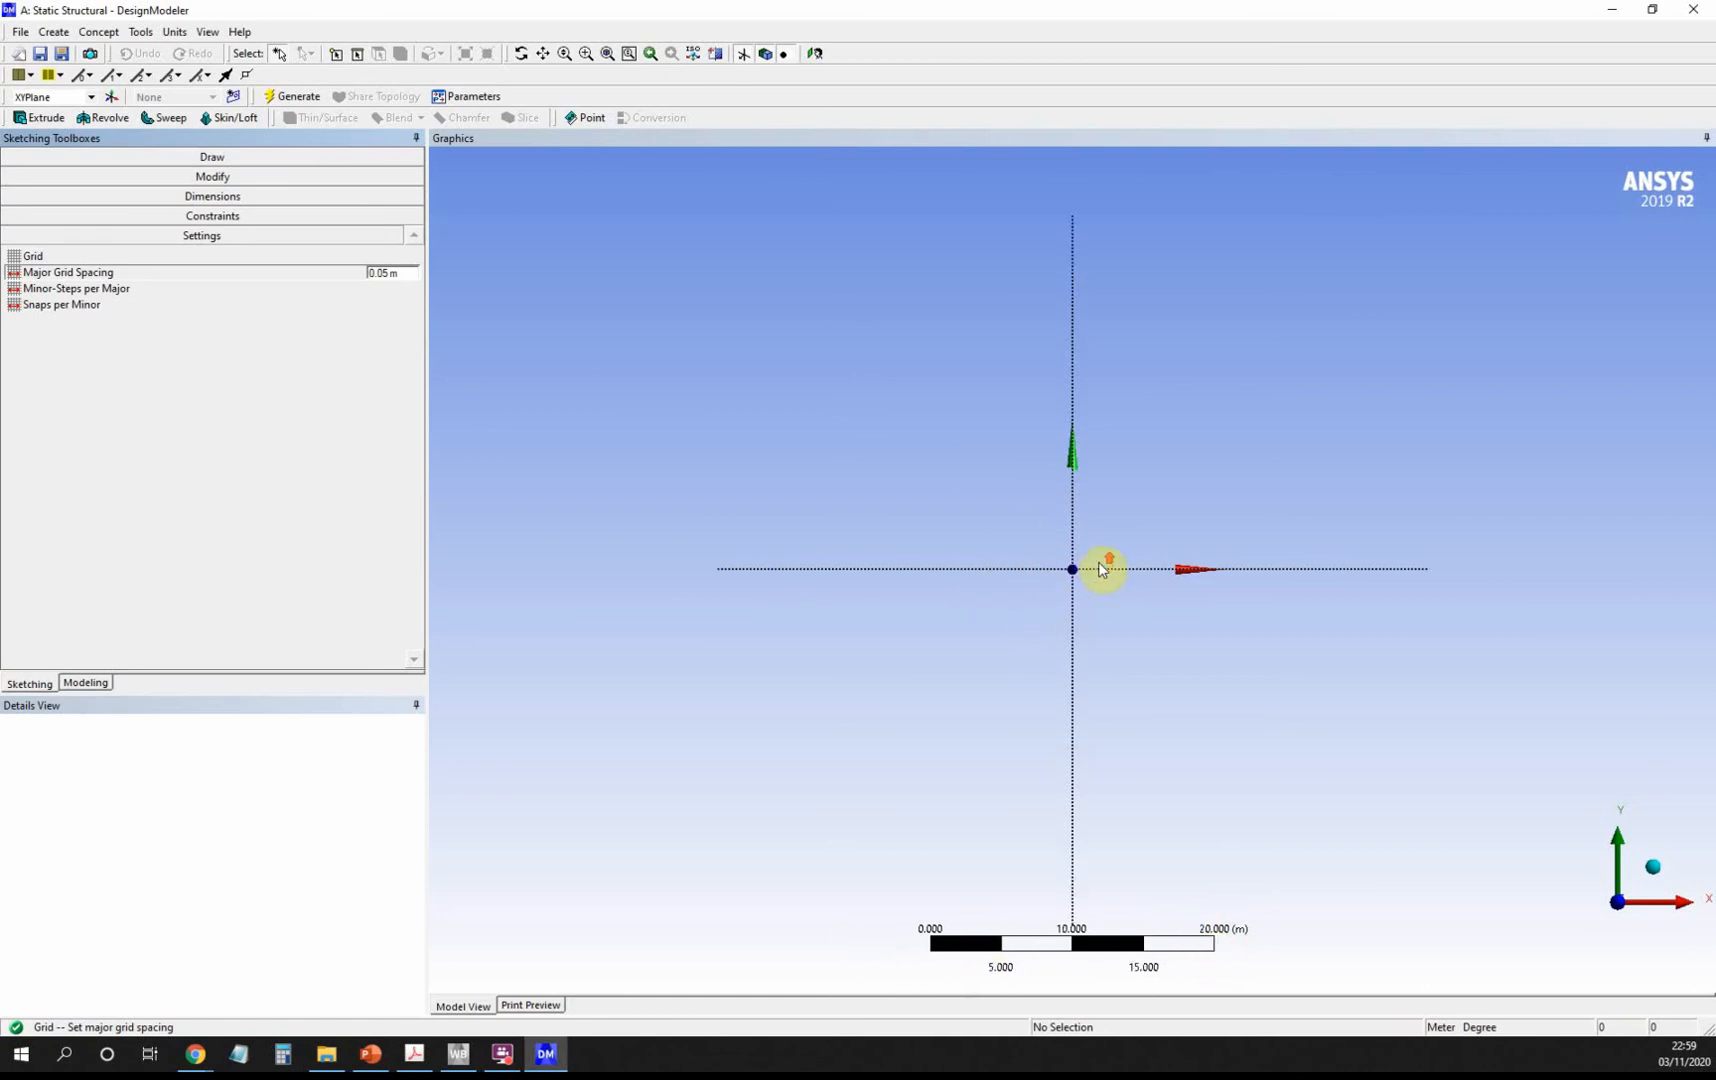
scroll(1101, 568, "up", 4)
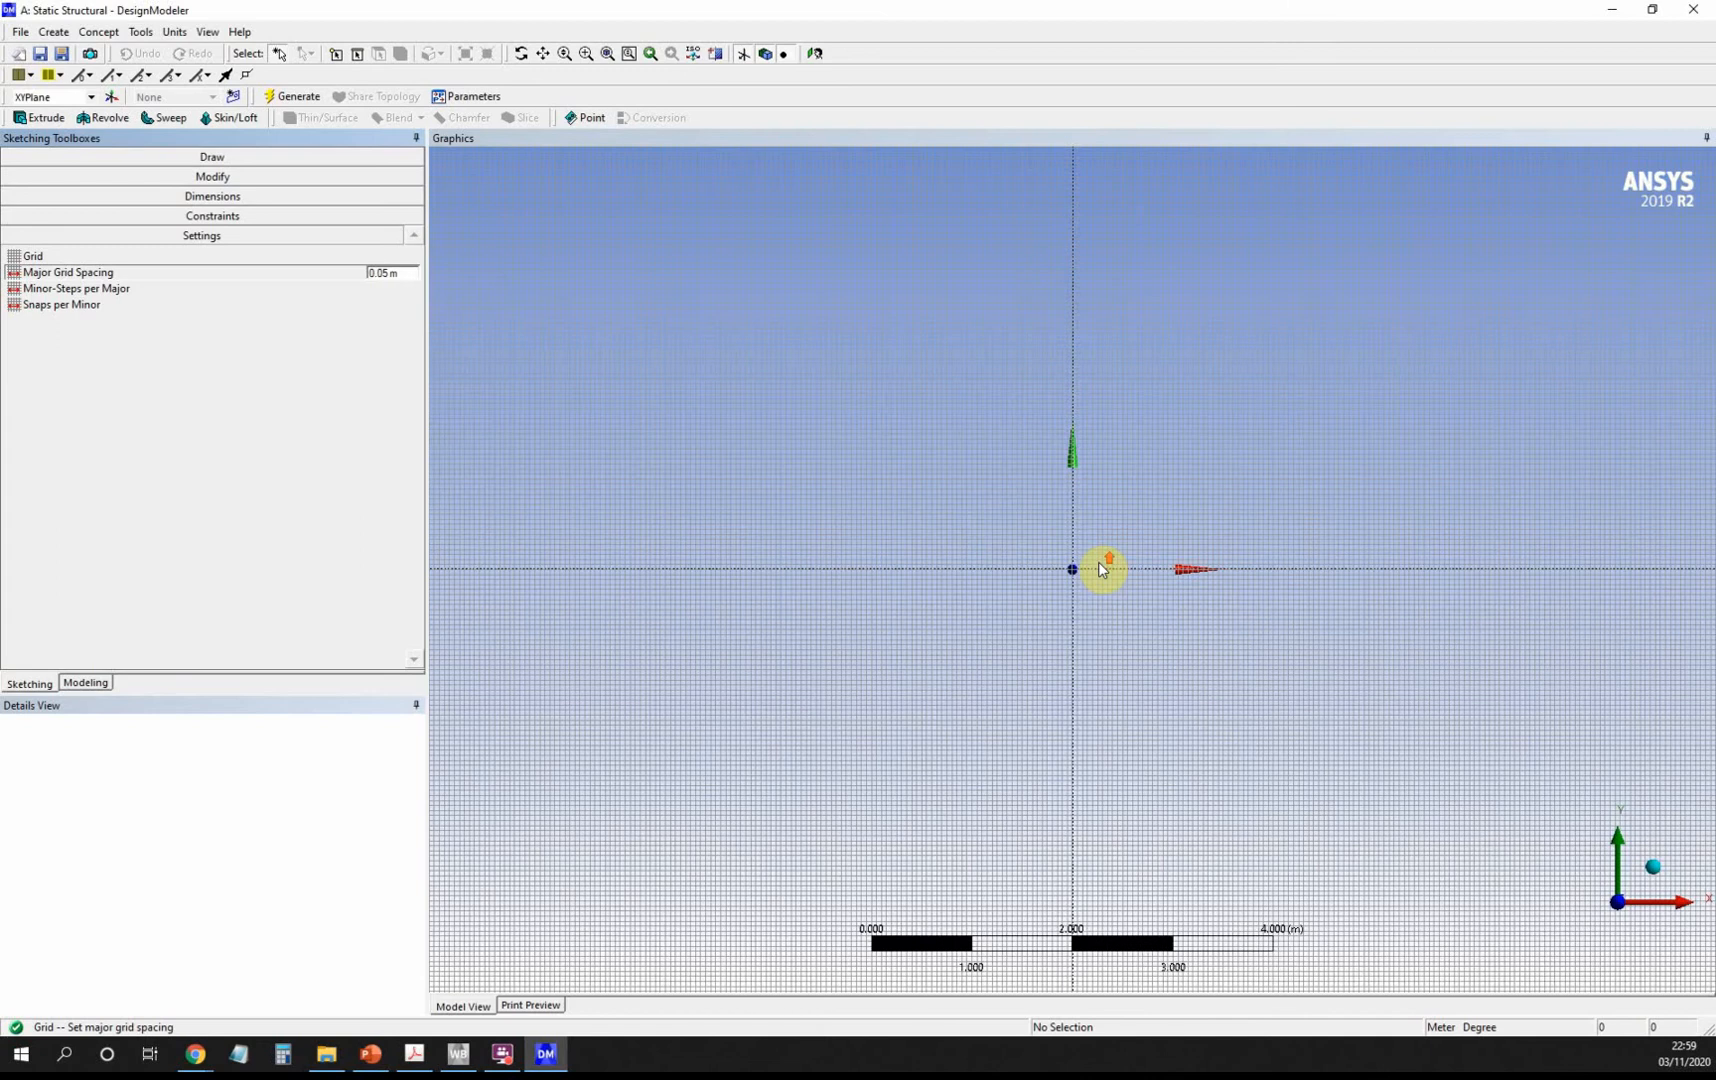
scroll(1101, 569, "up", 5)
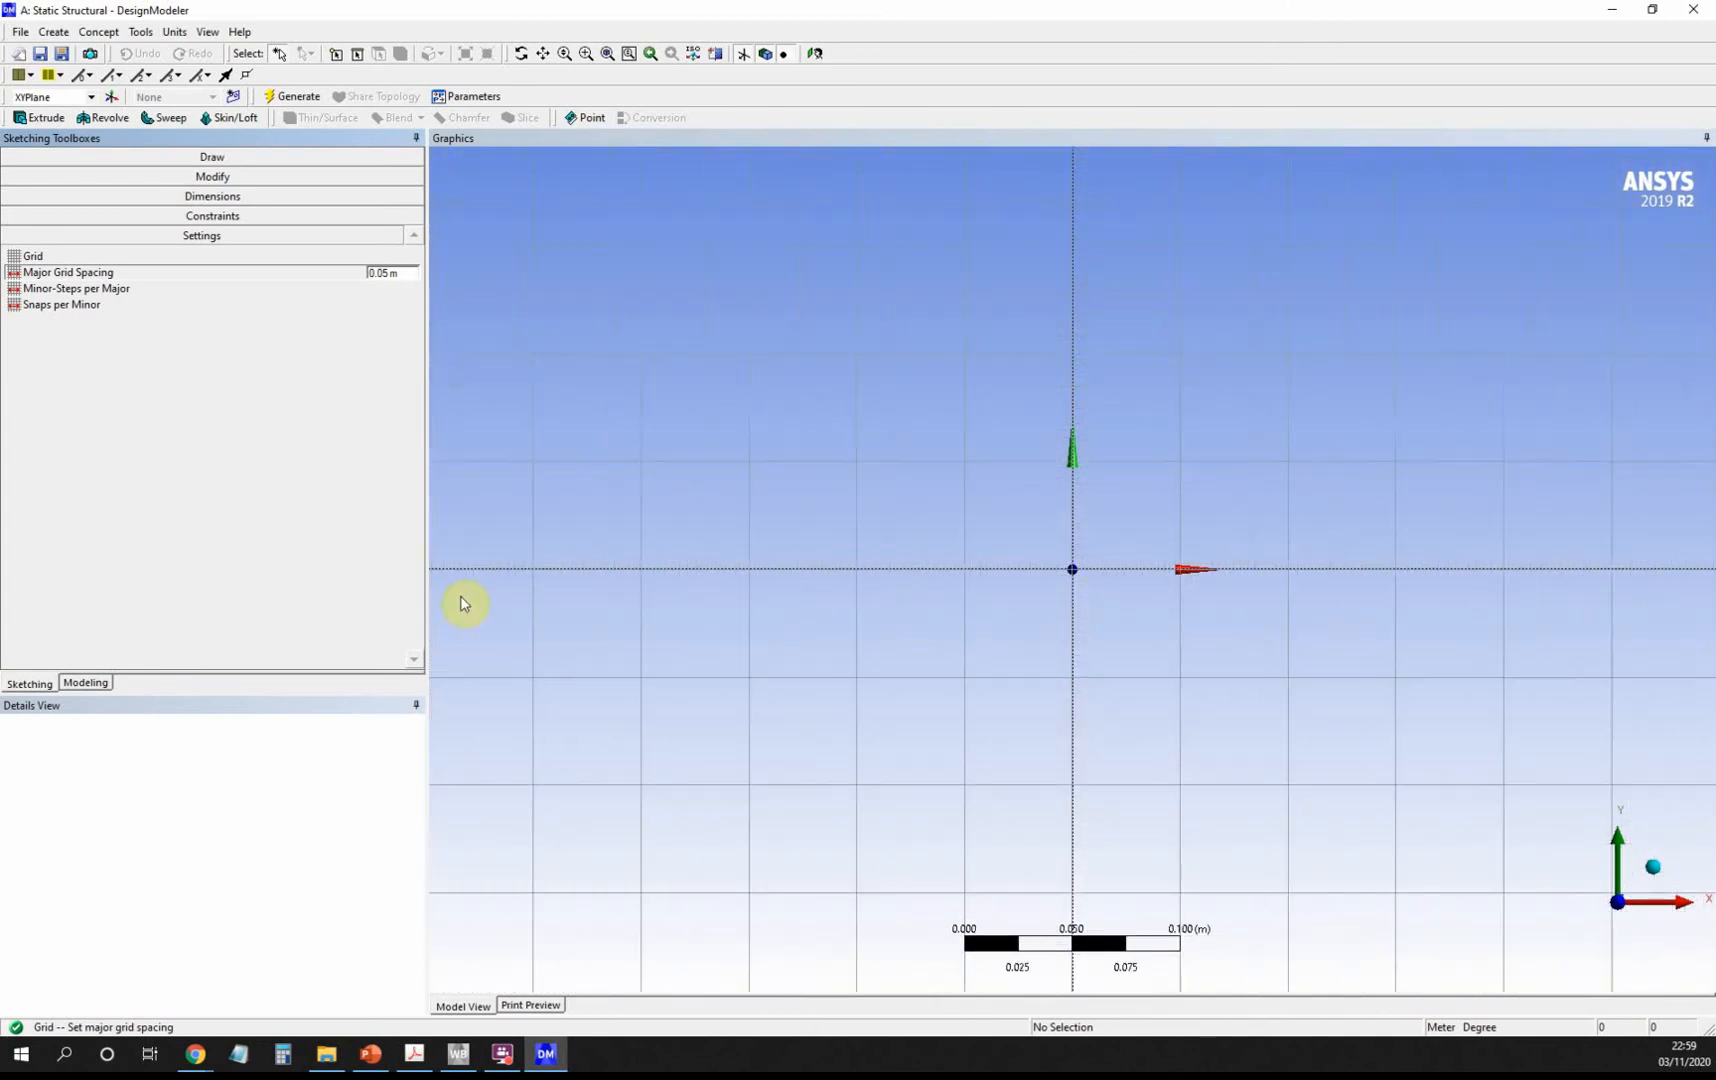
left_click(211, 158)
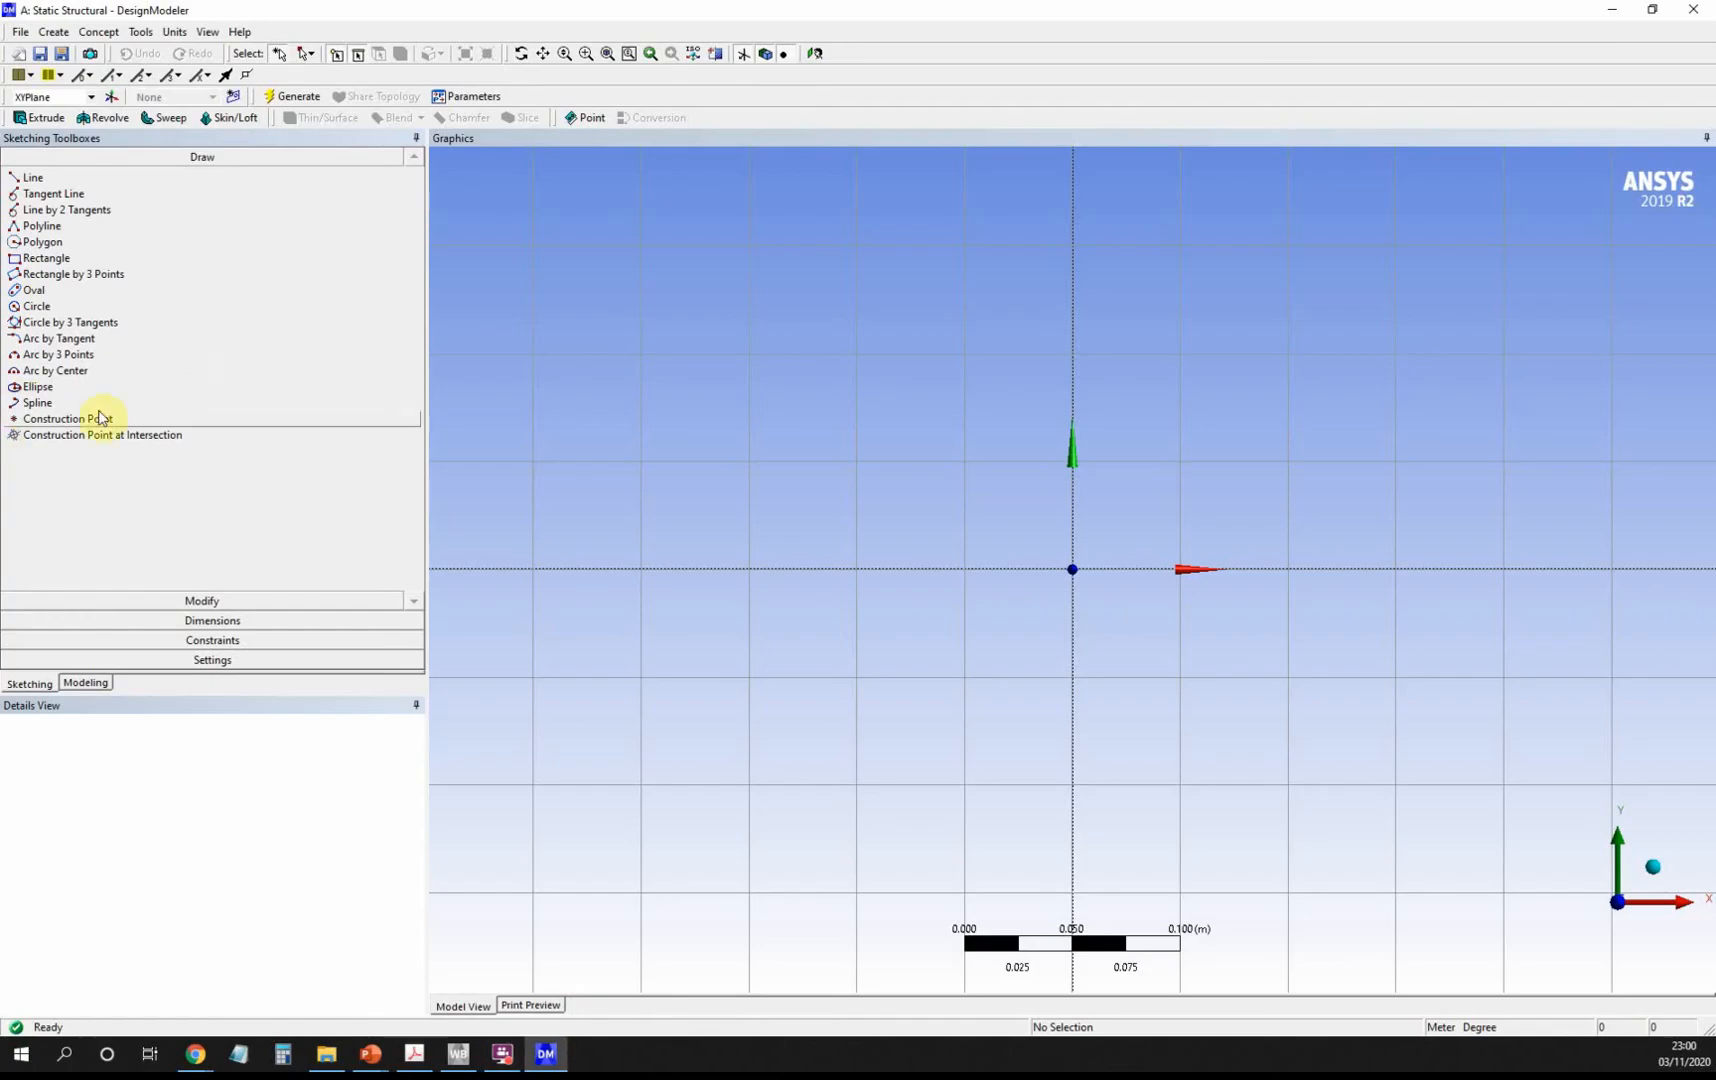
Draw a rectangle on the Y axis extending from below the origin up and right.
left_click(43, 259)
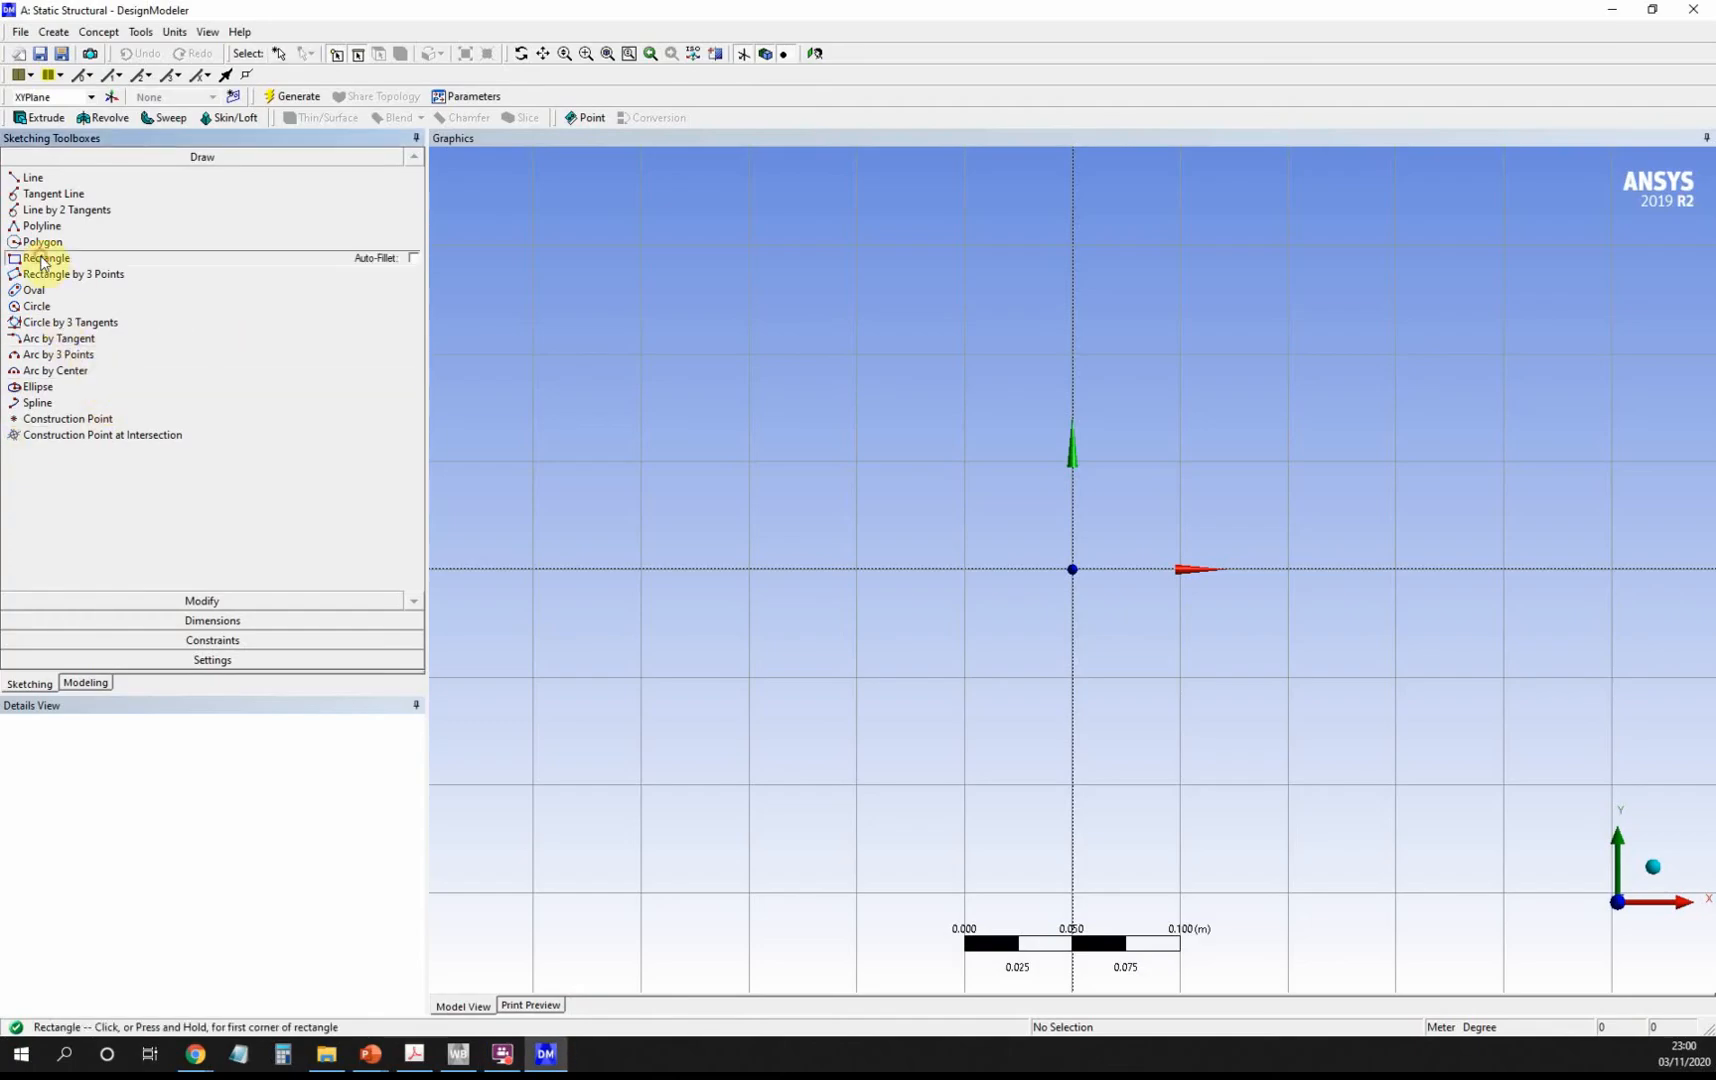
left_click(1072, 677)
left_click(1184, 462)
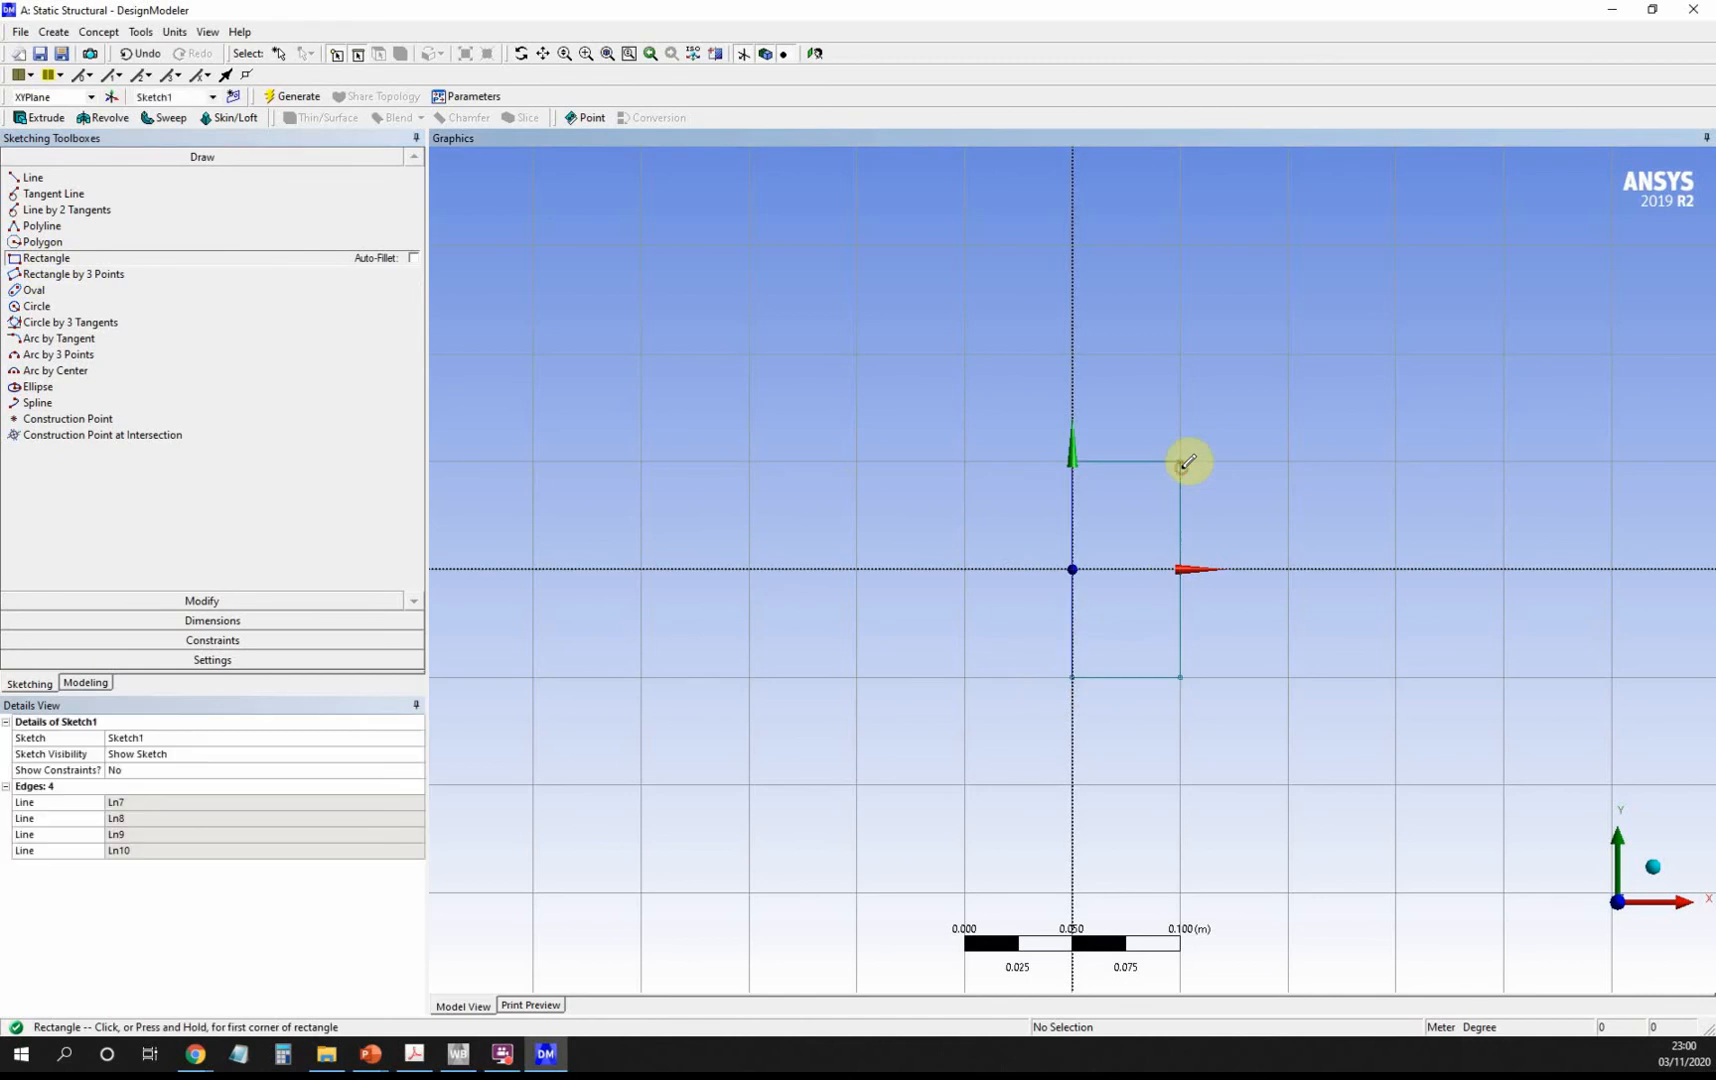
Dimension the rectangle 0.1 m tall (V1) and 0.05 m wide (H2).
left_click(252, 621)
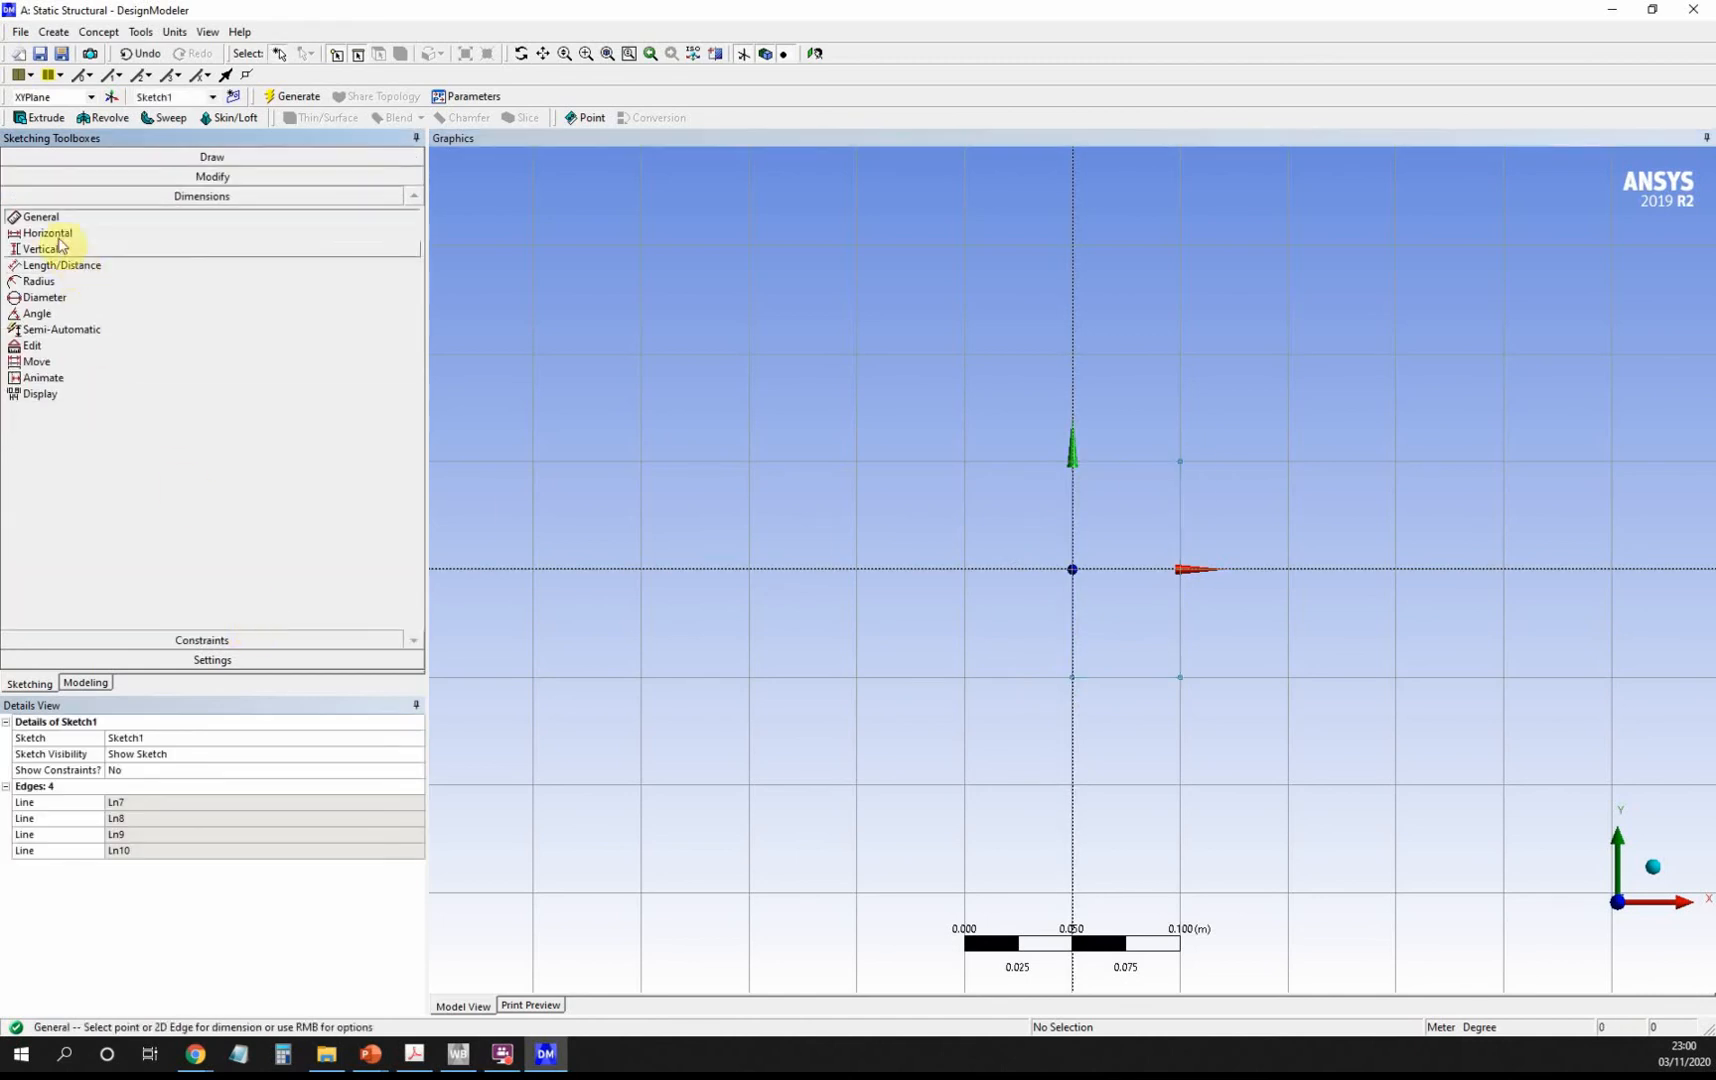
left_click(48, 249)
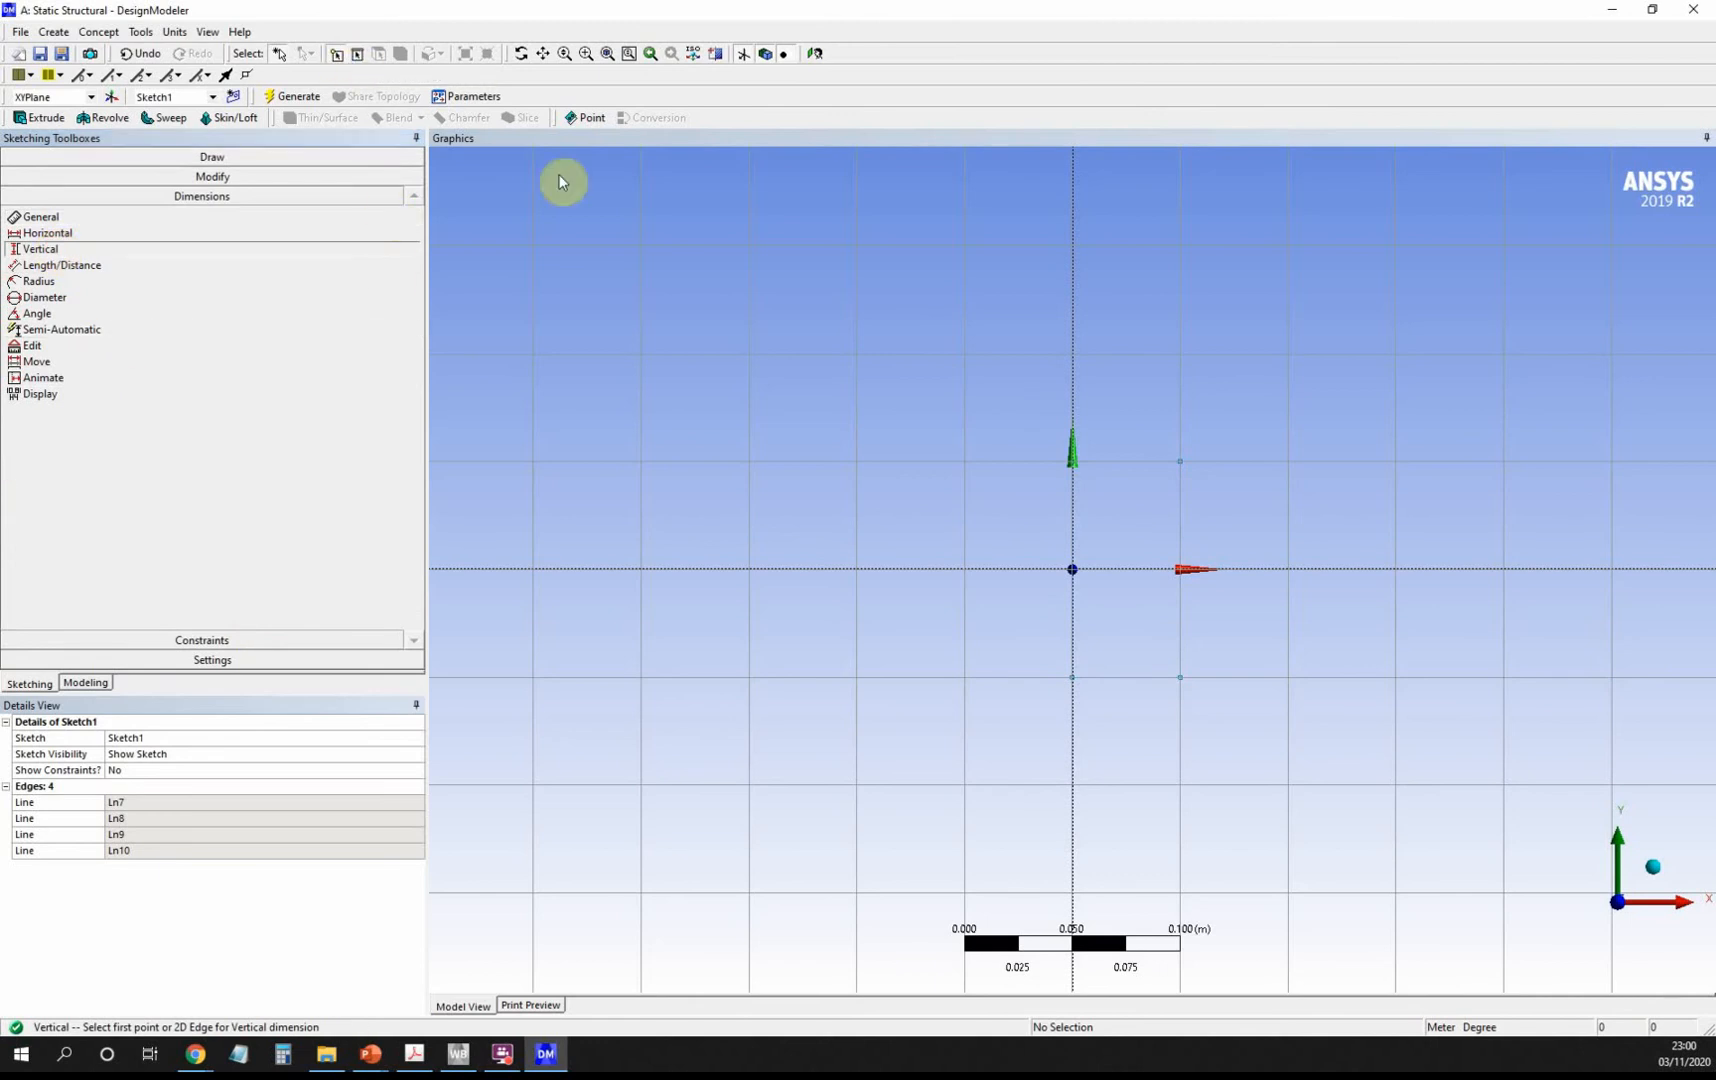
left_click(1181, 682)
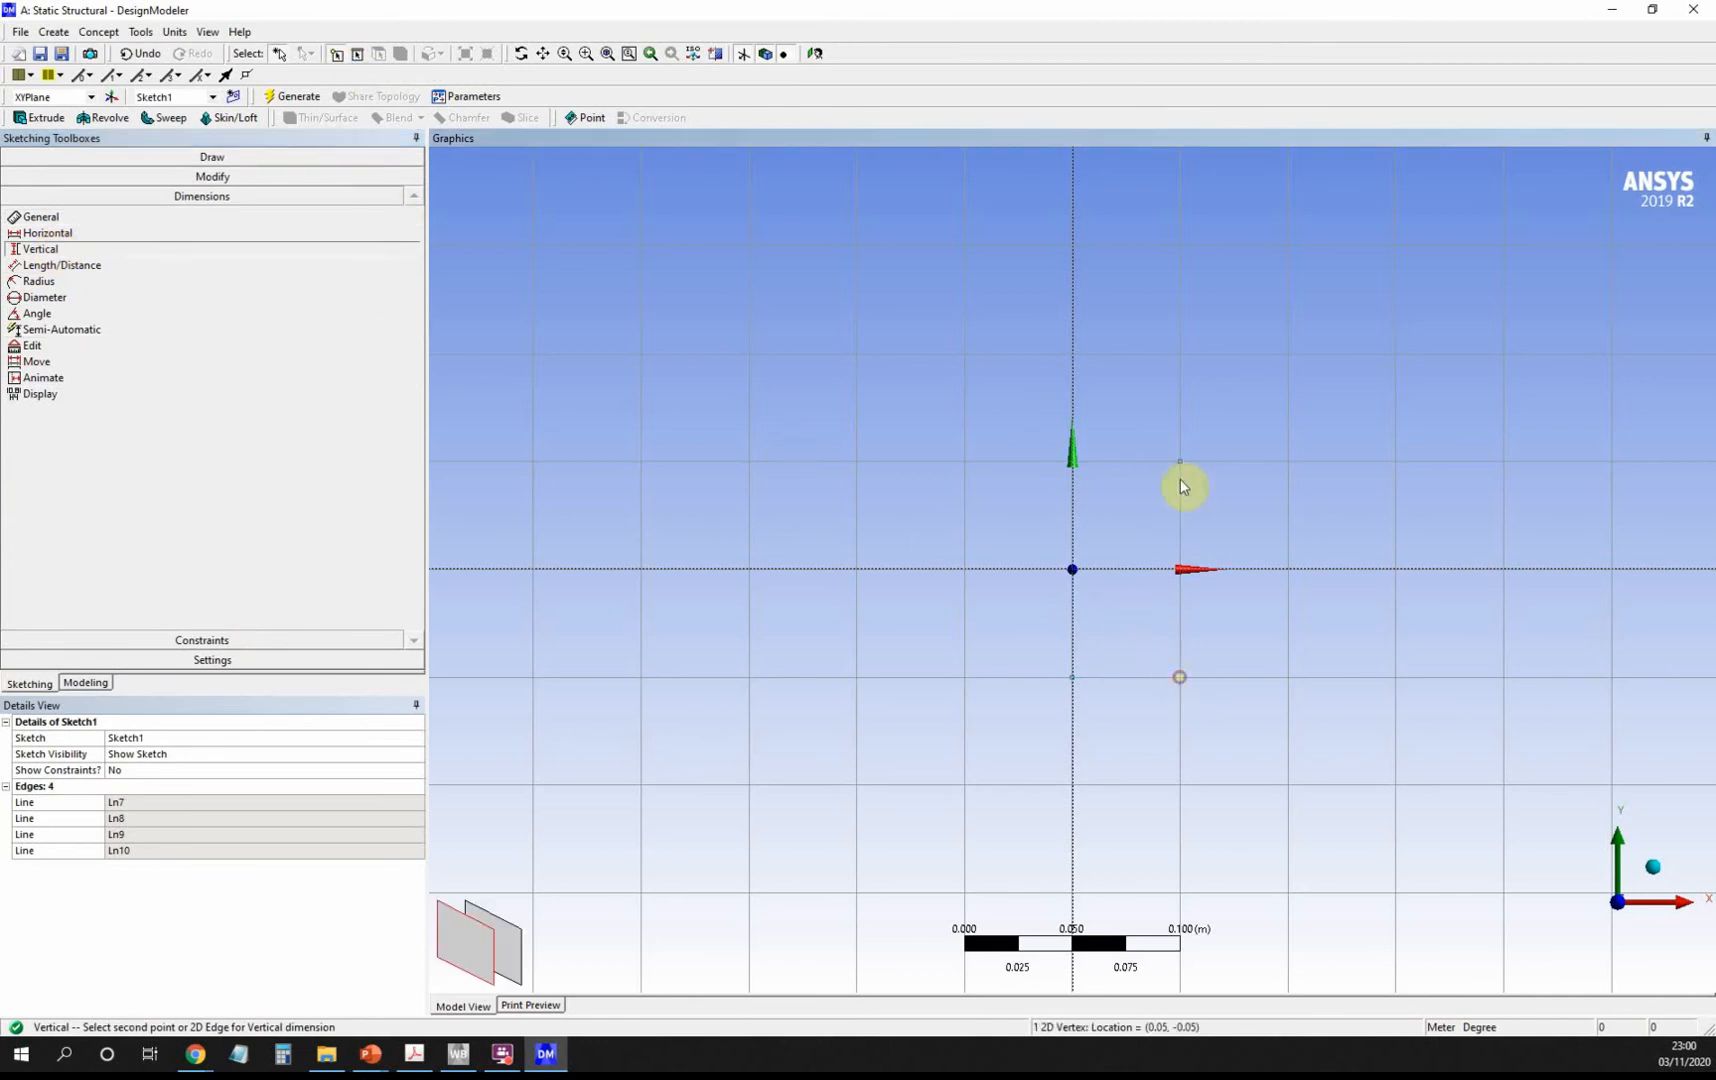
left_click(1182, 462)
left_click(1250, 510)
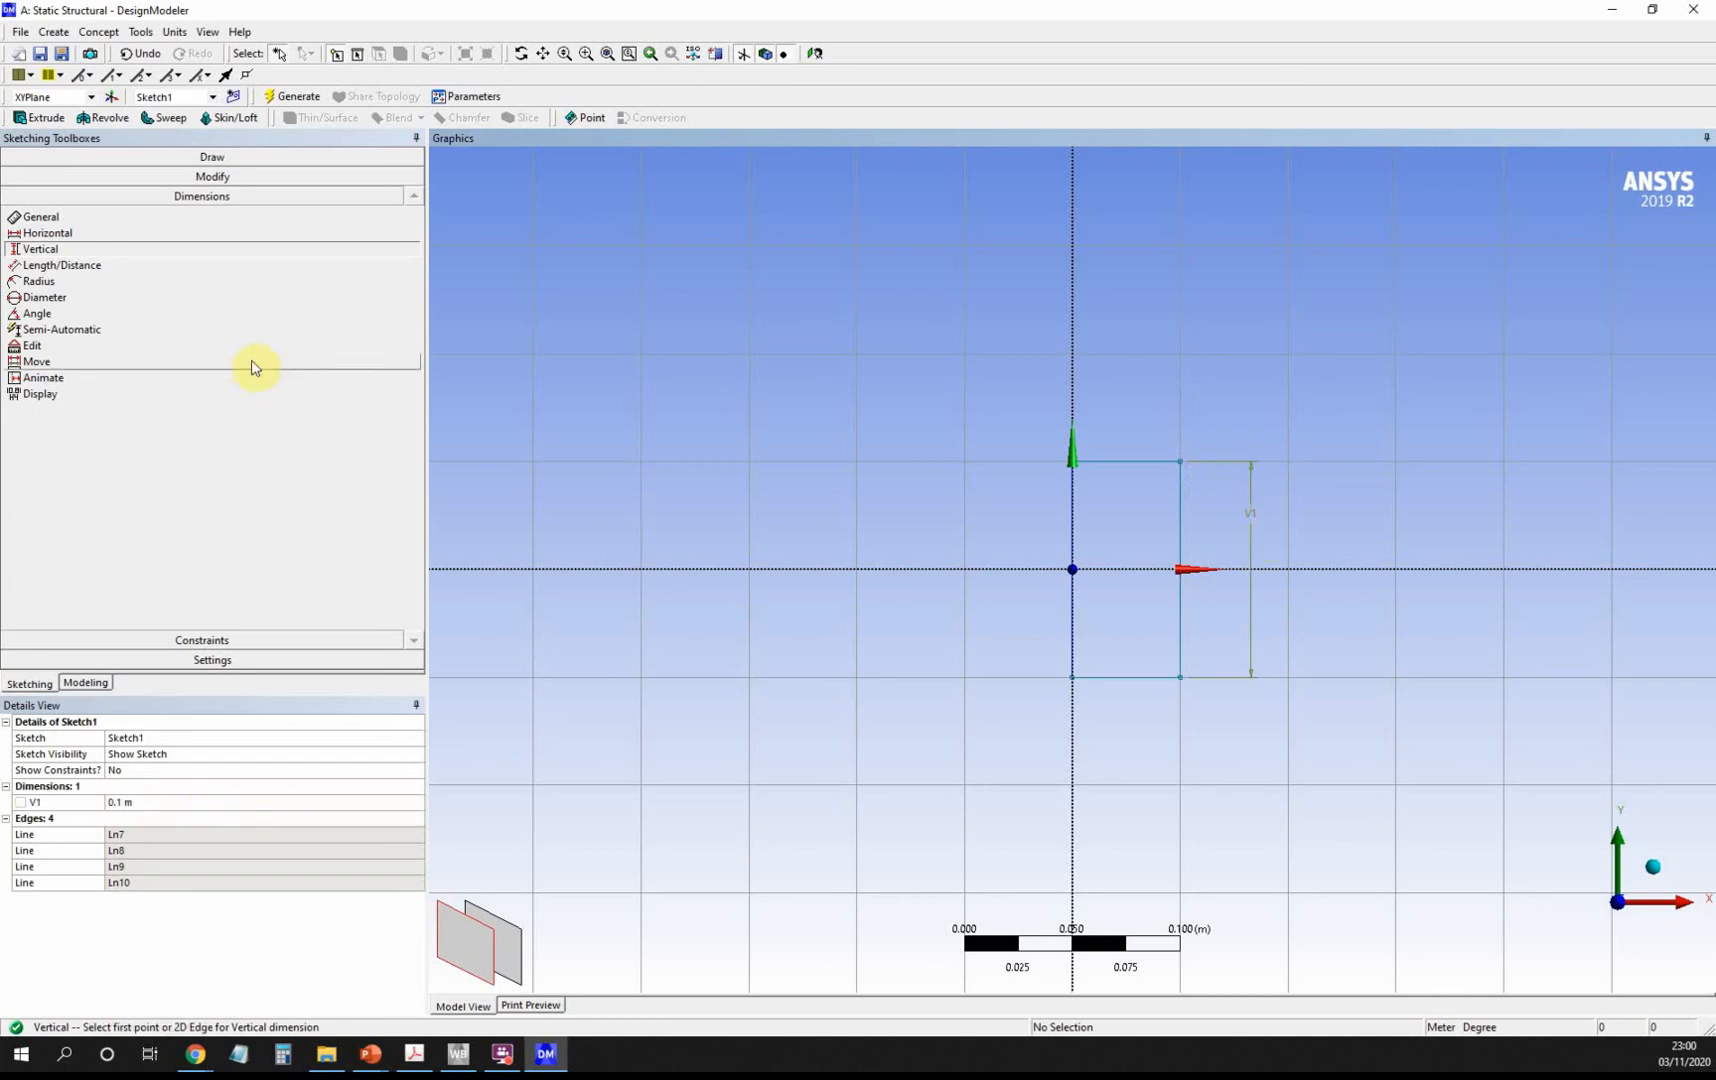
left_click(50, 233)
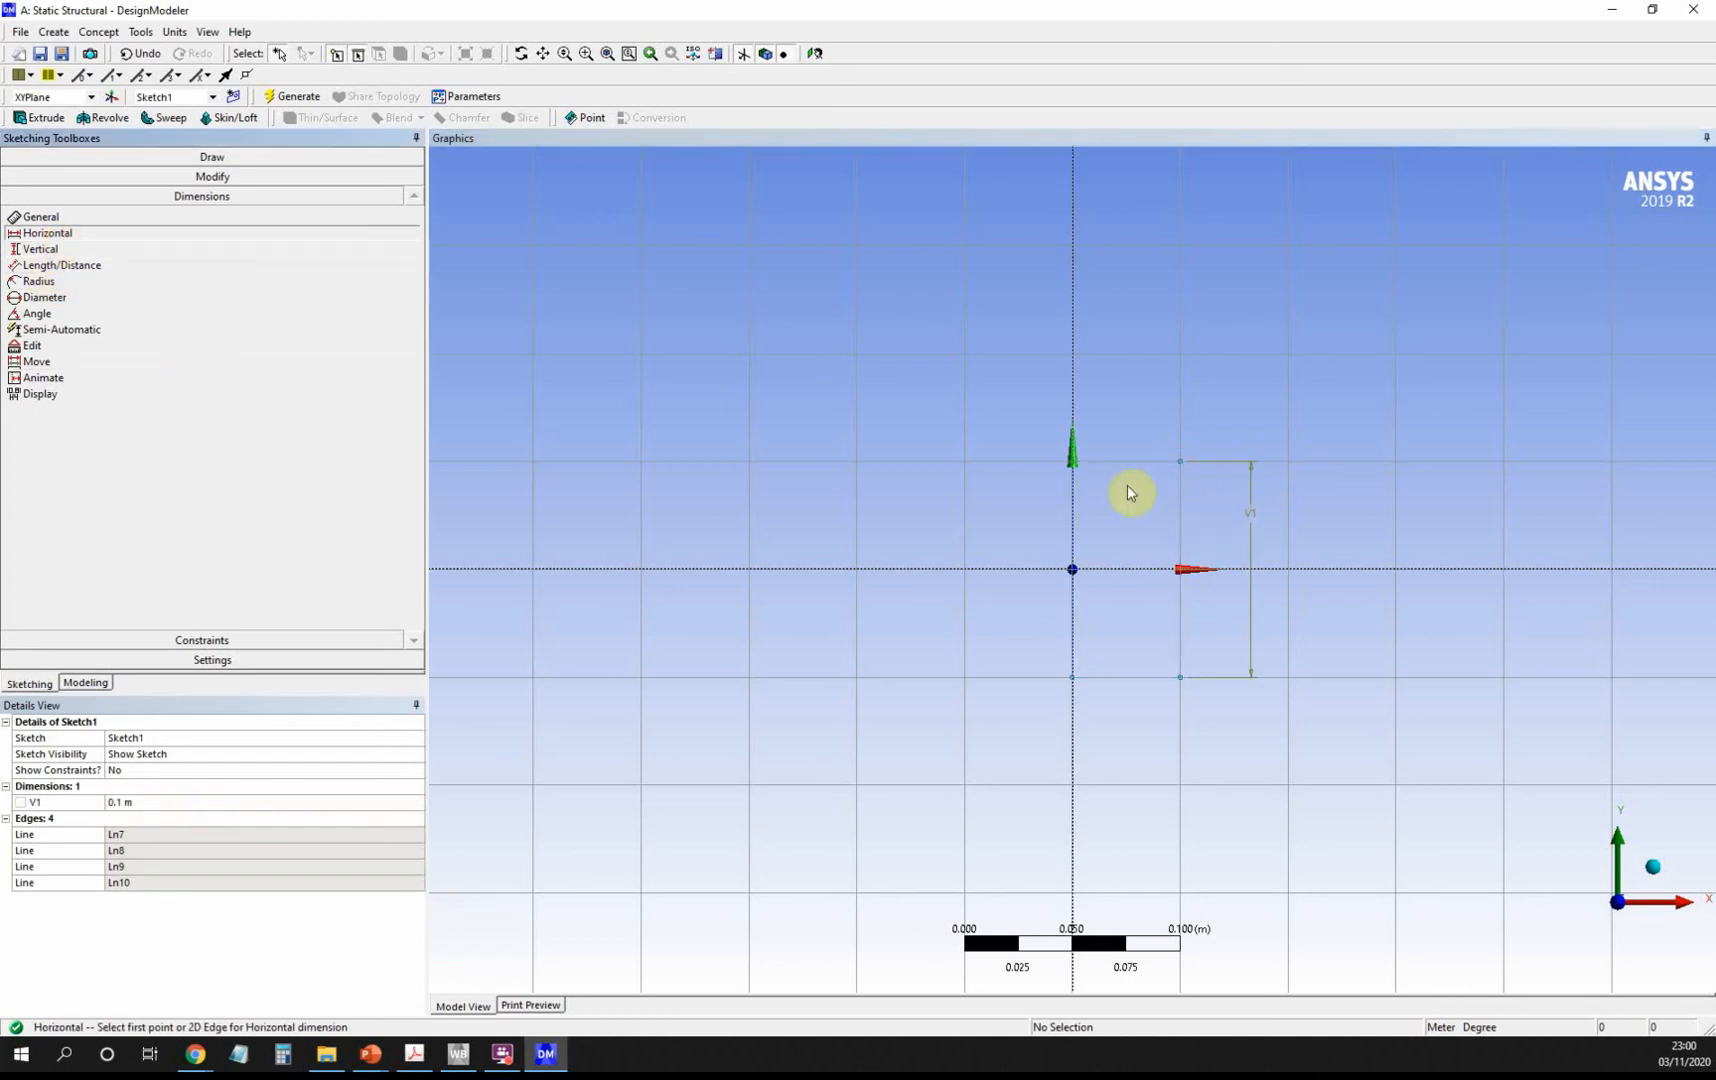
left_click(1181, 463)
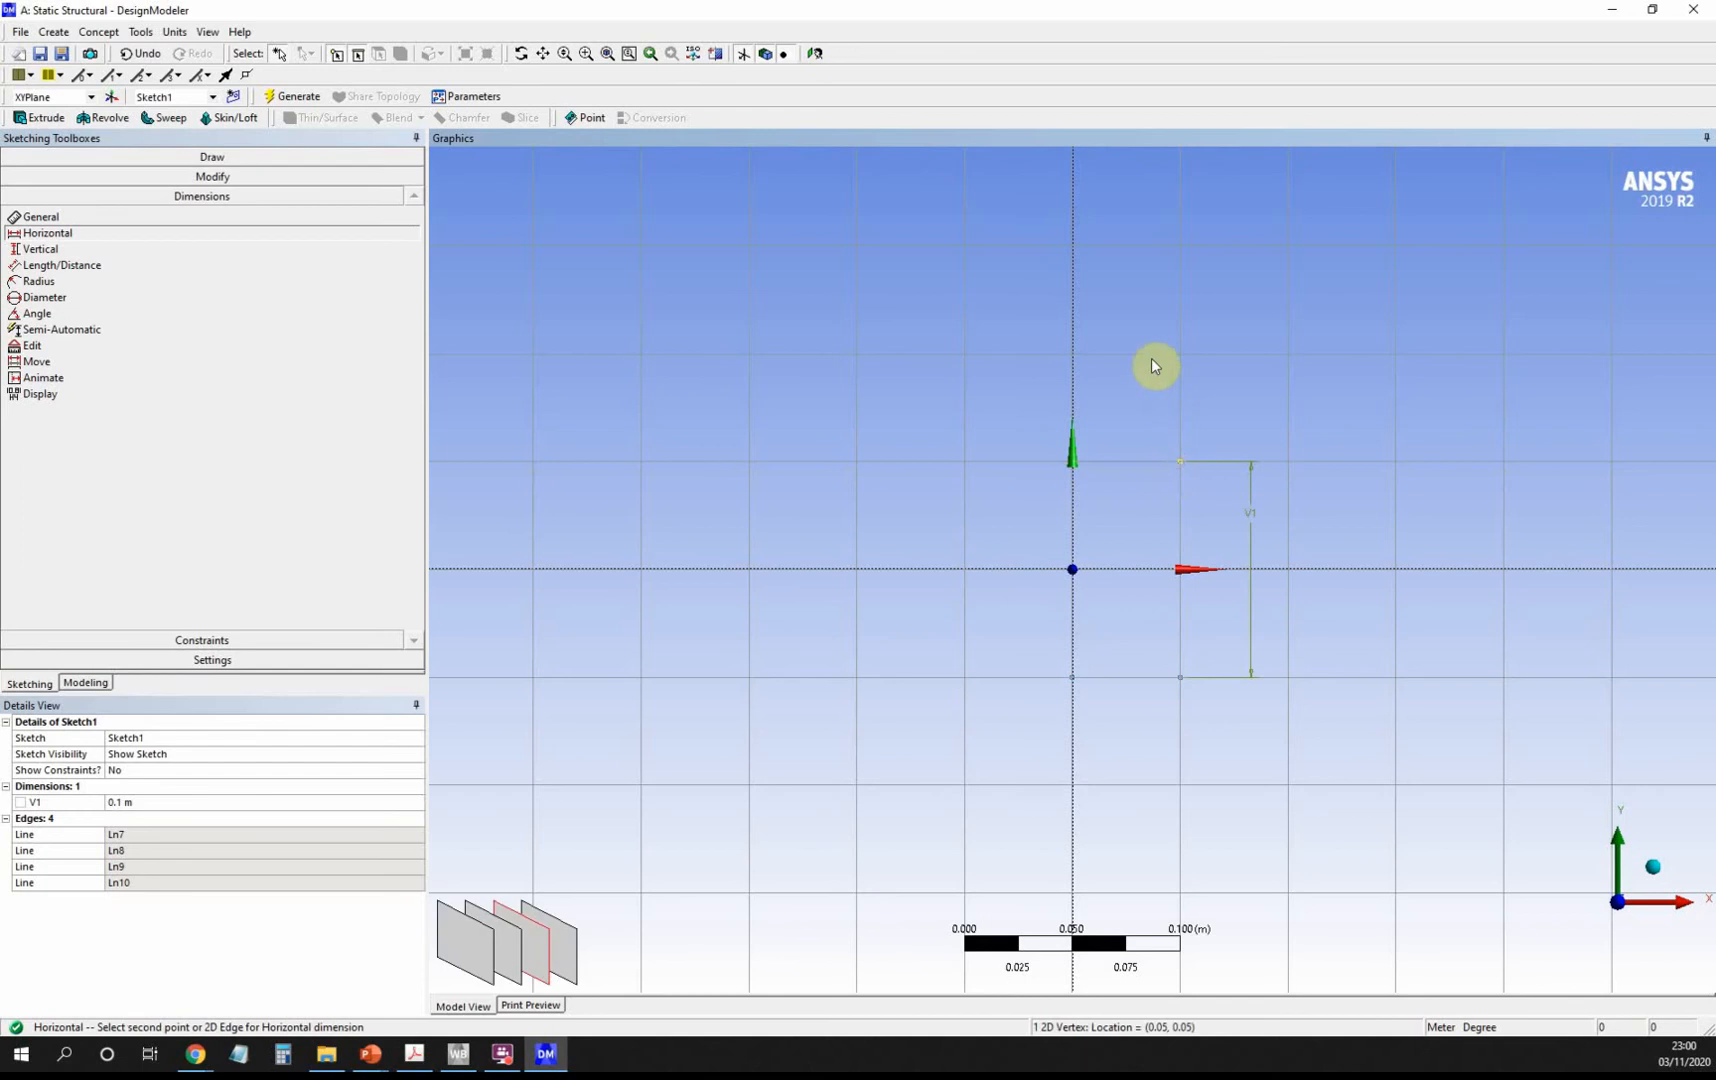
left_click(1077, 465)
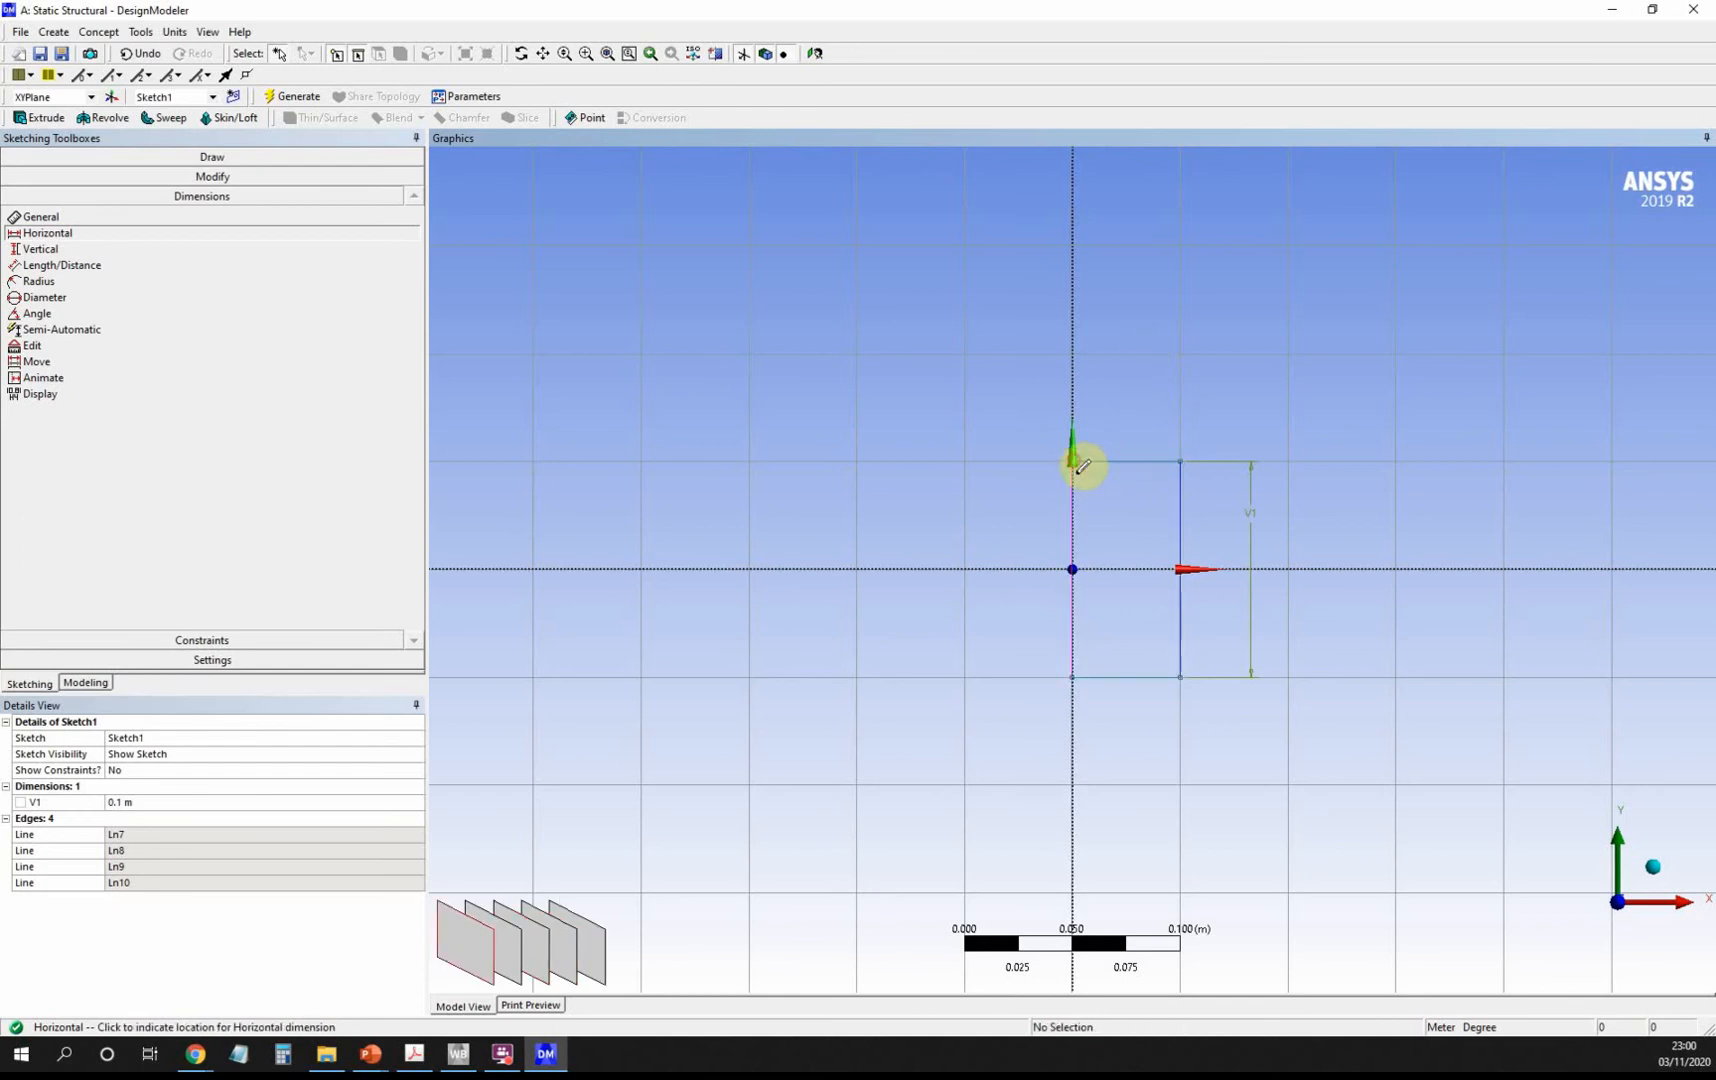
left_click(1108, 249)
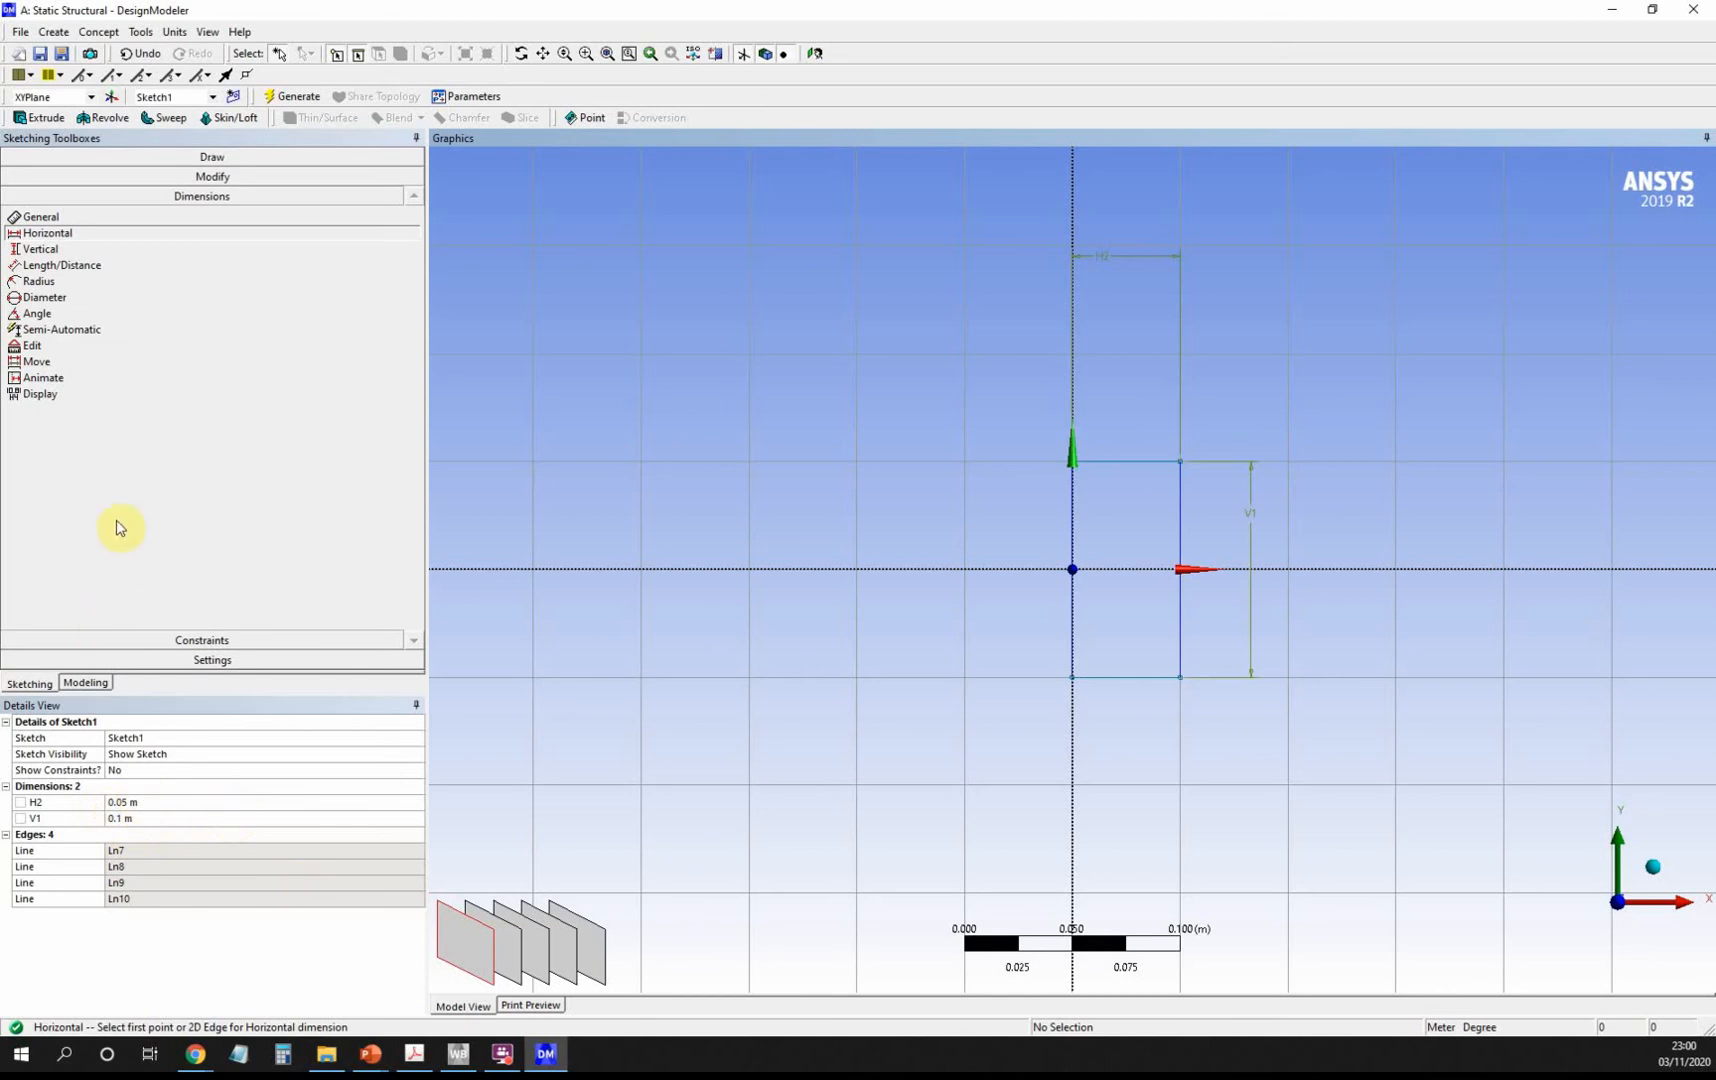
left_click(82, 684)
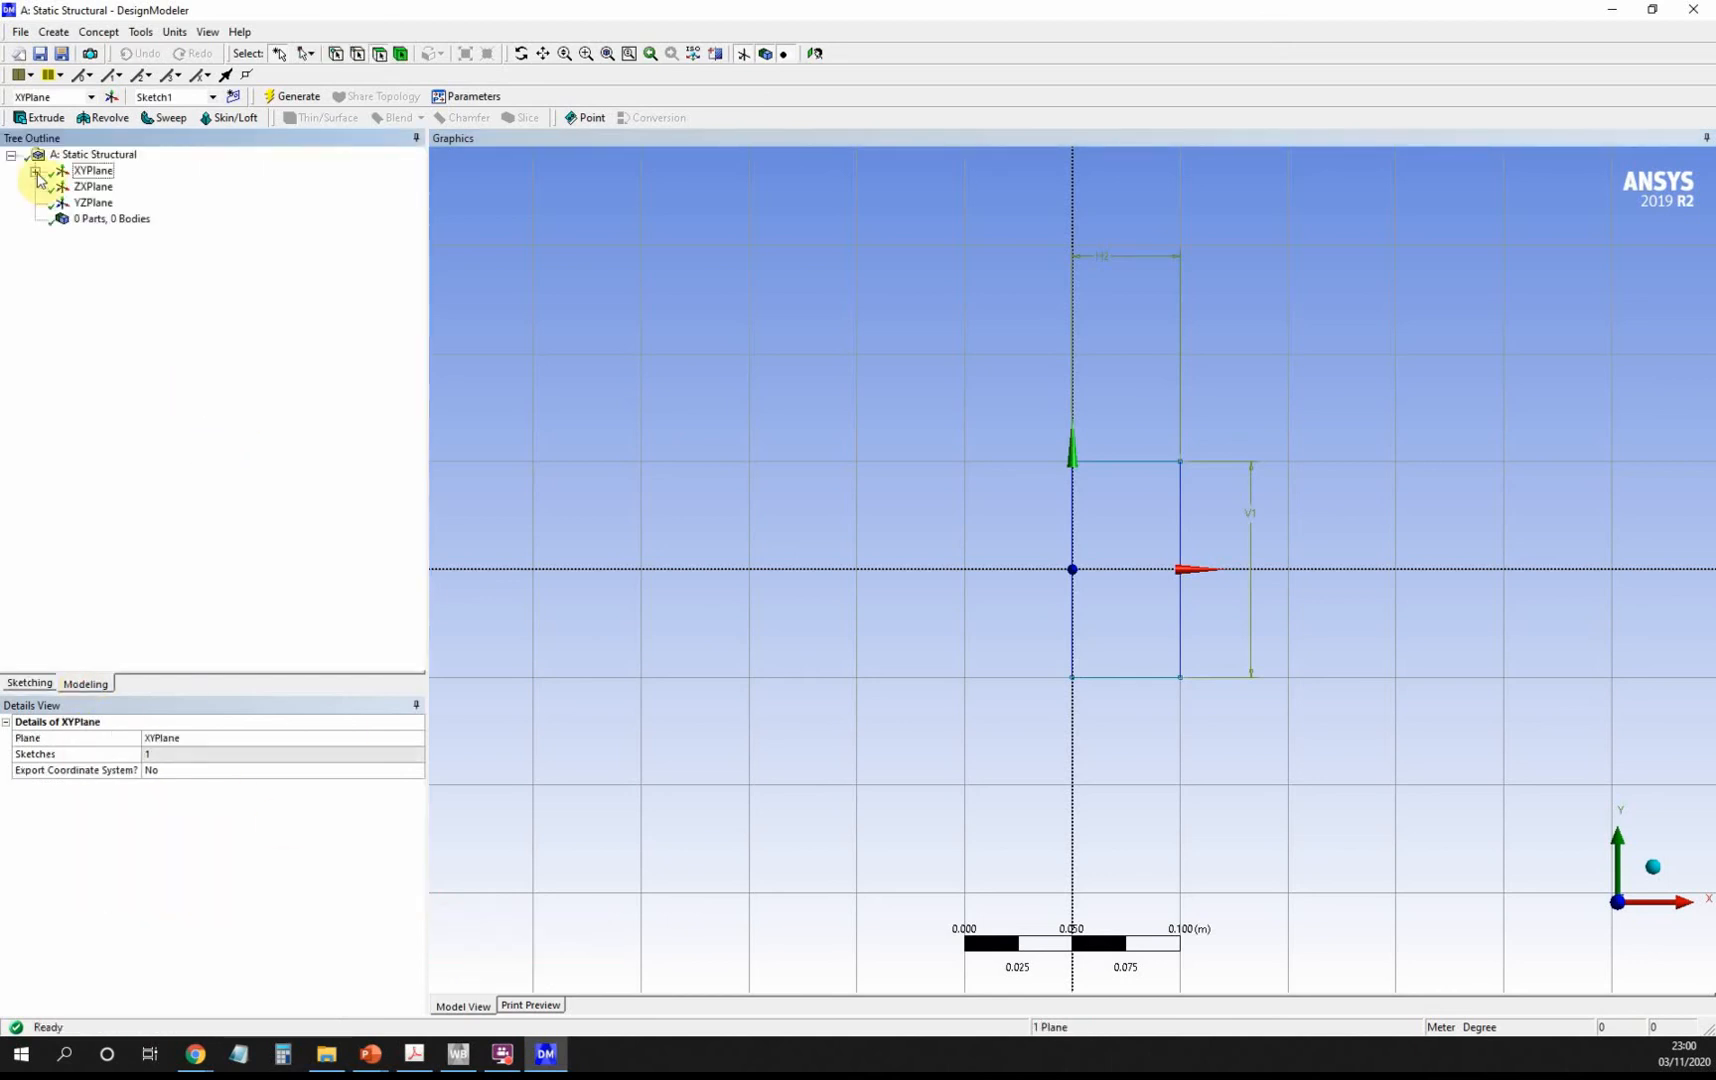
Create SurfaceSk1 from Sketch1 using Concept > Surfaces From Sketches and generate it.
left_click(35, 171)
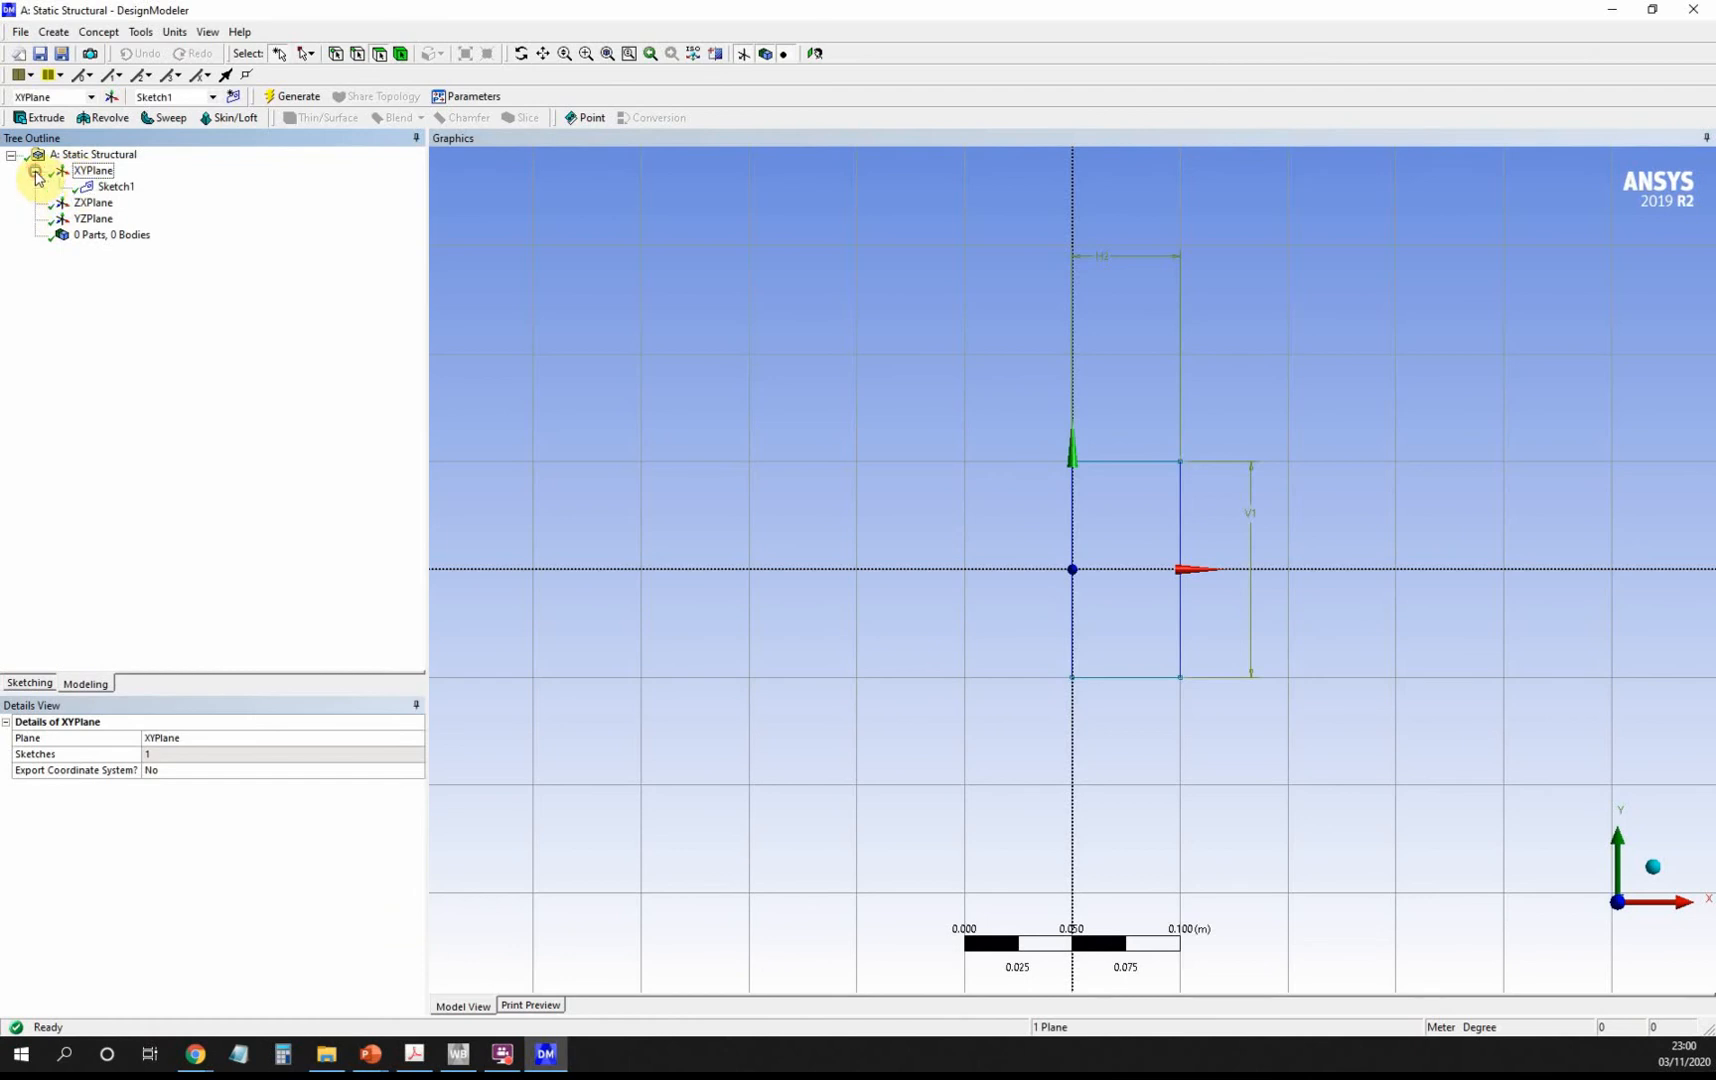
left_click(105, 33)
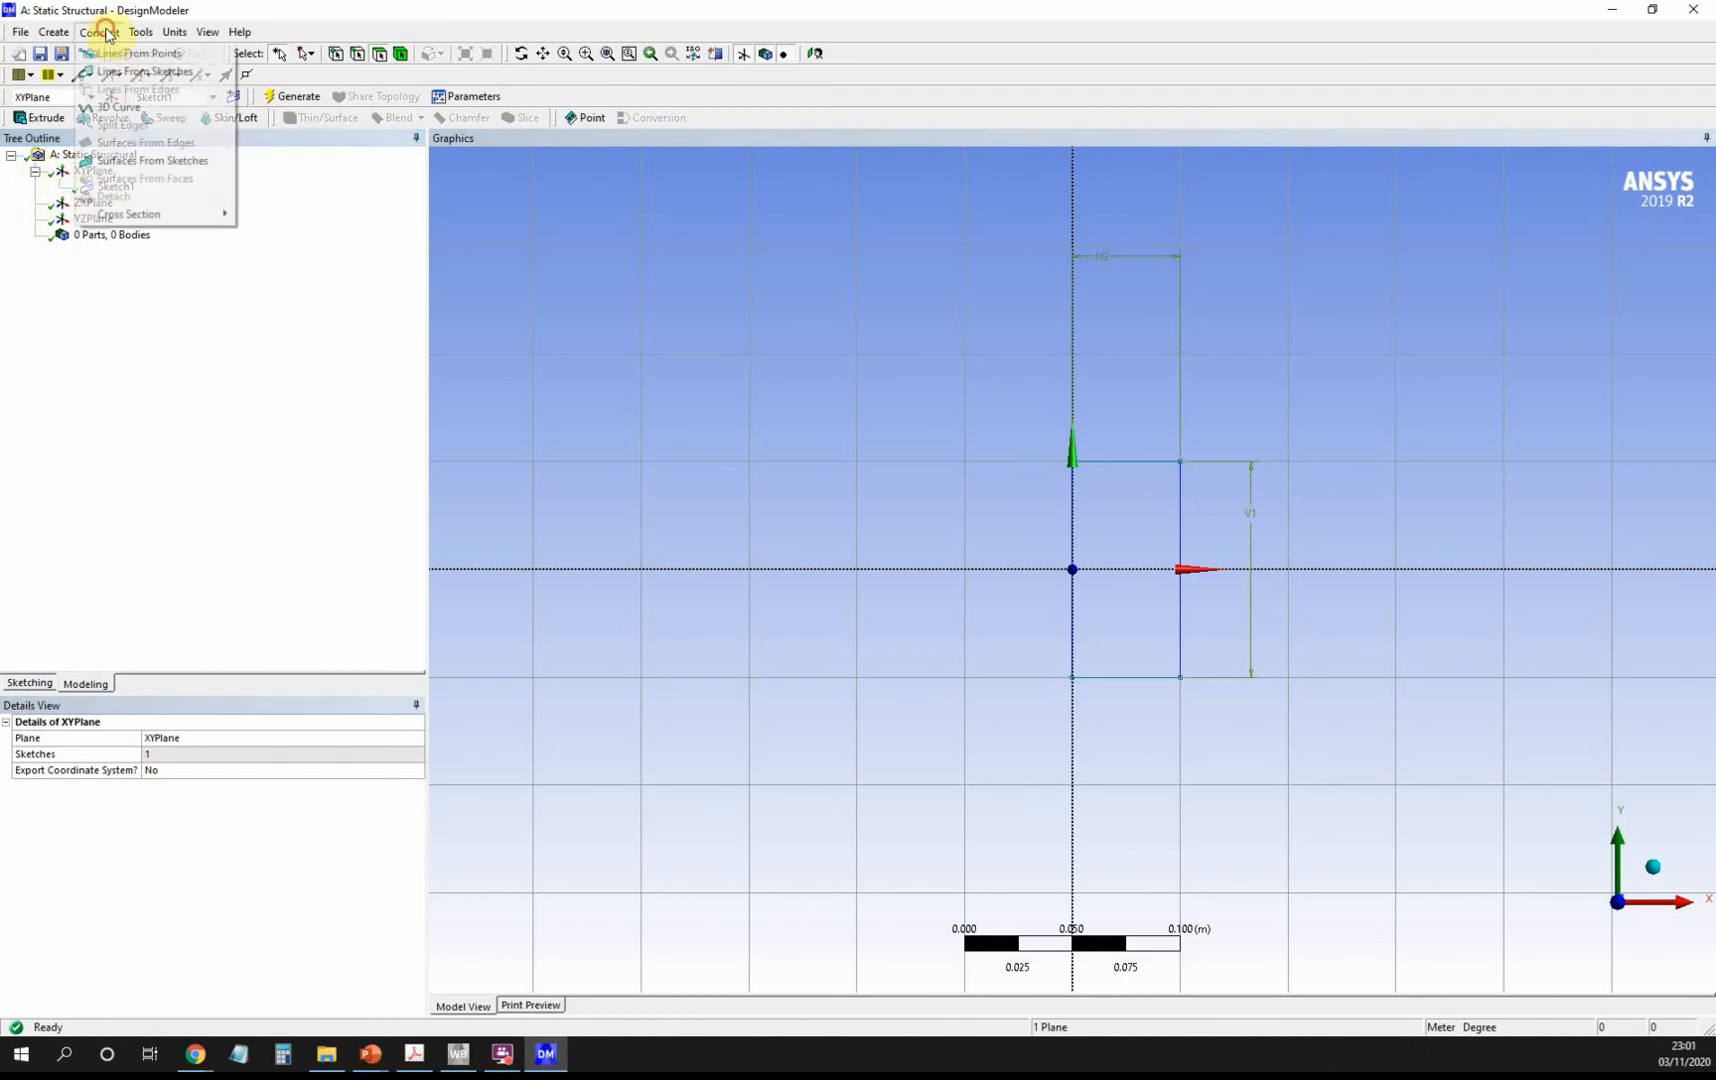
left_click(166, 170)
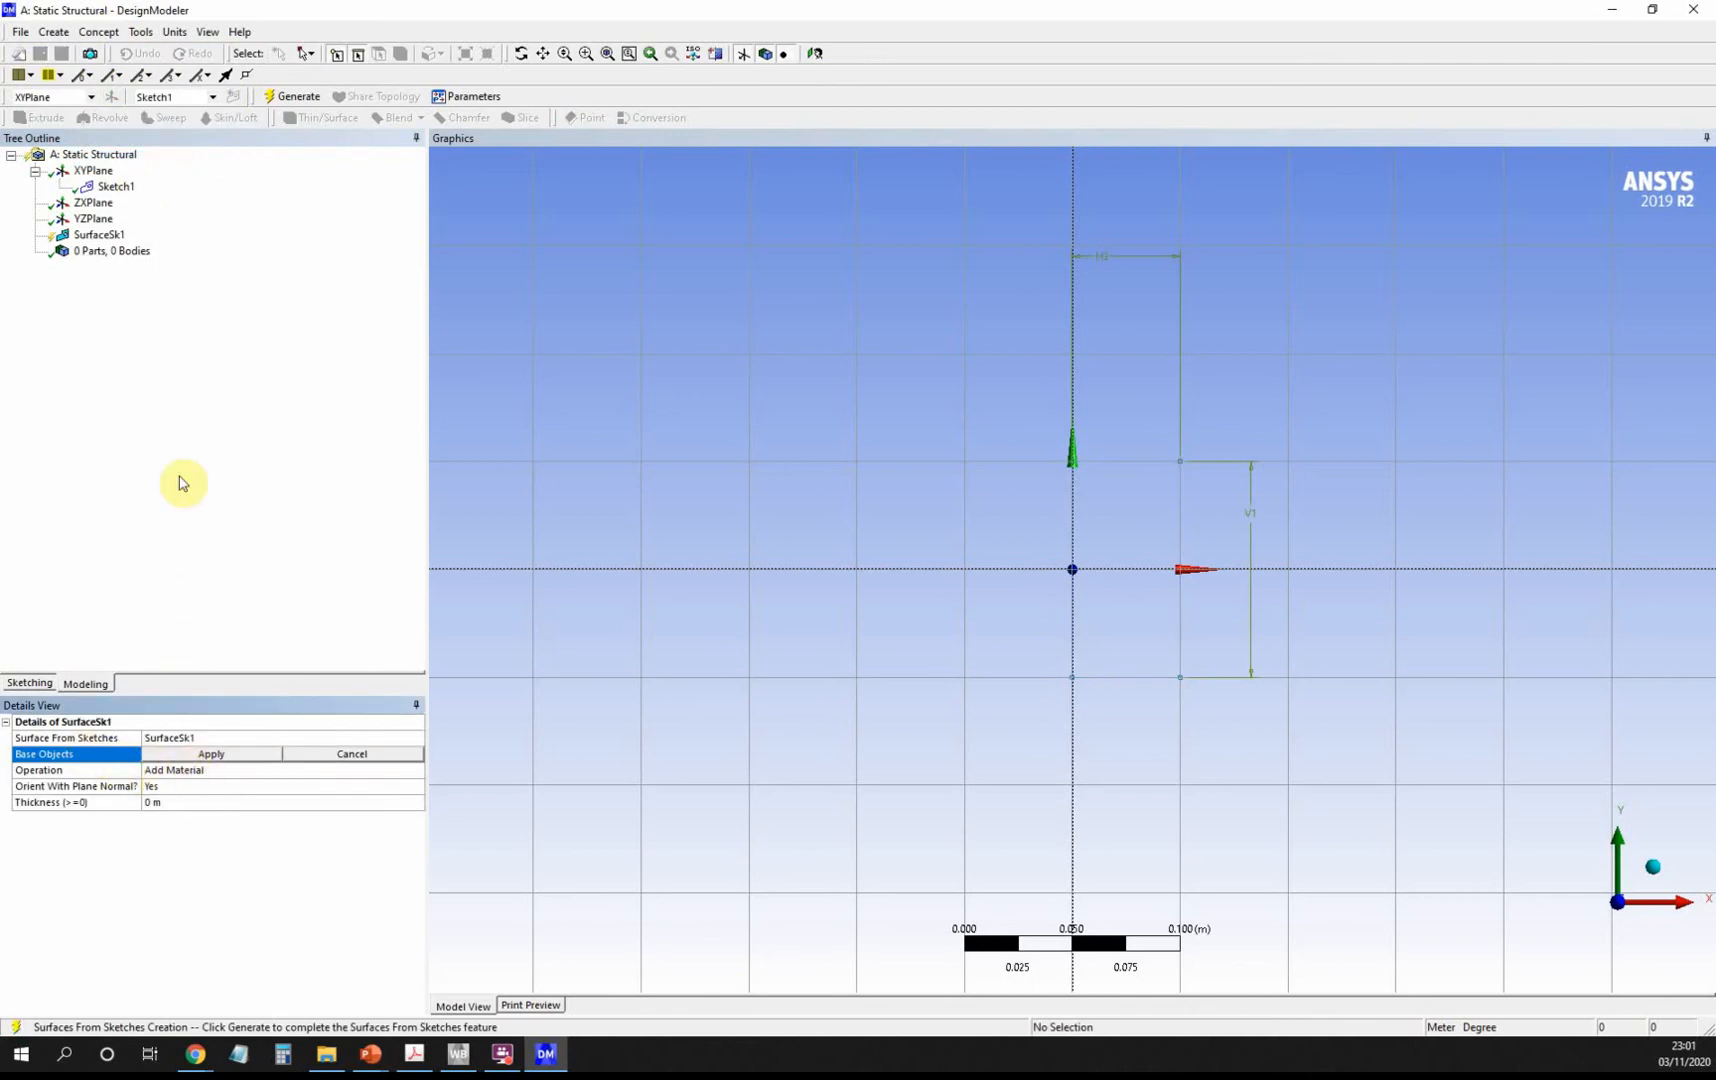
left_click(116, 188)
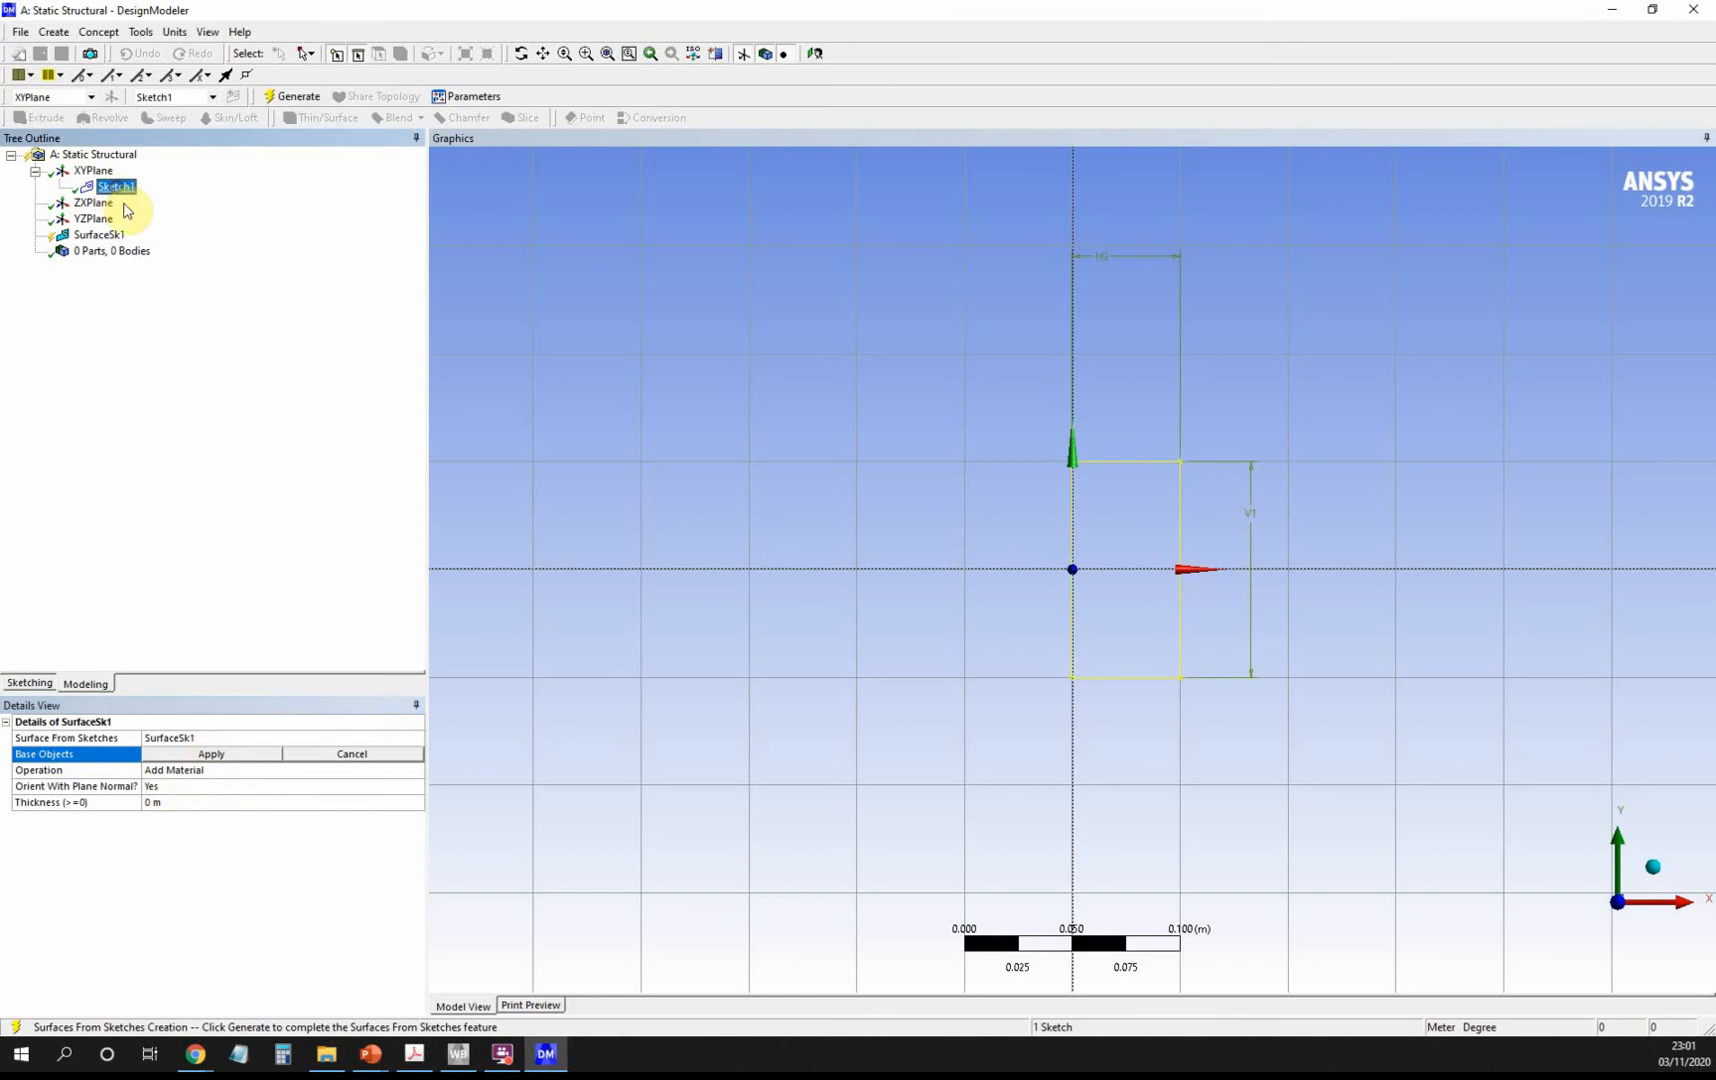
left_click(228, 755)
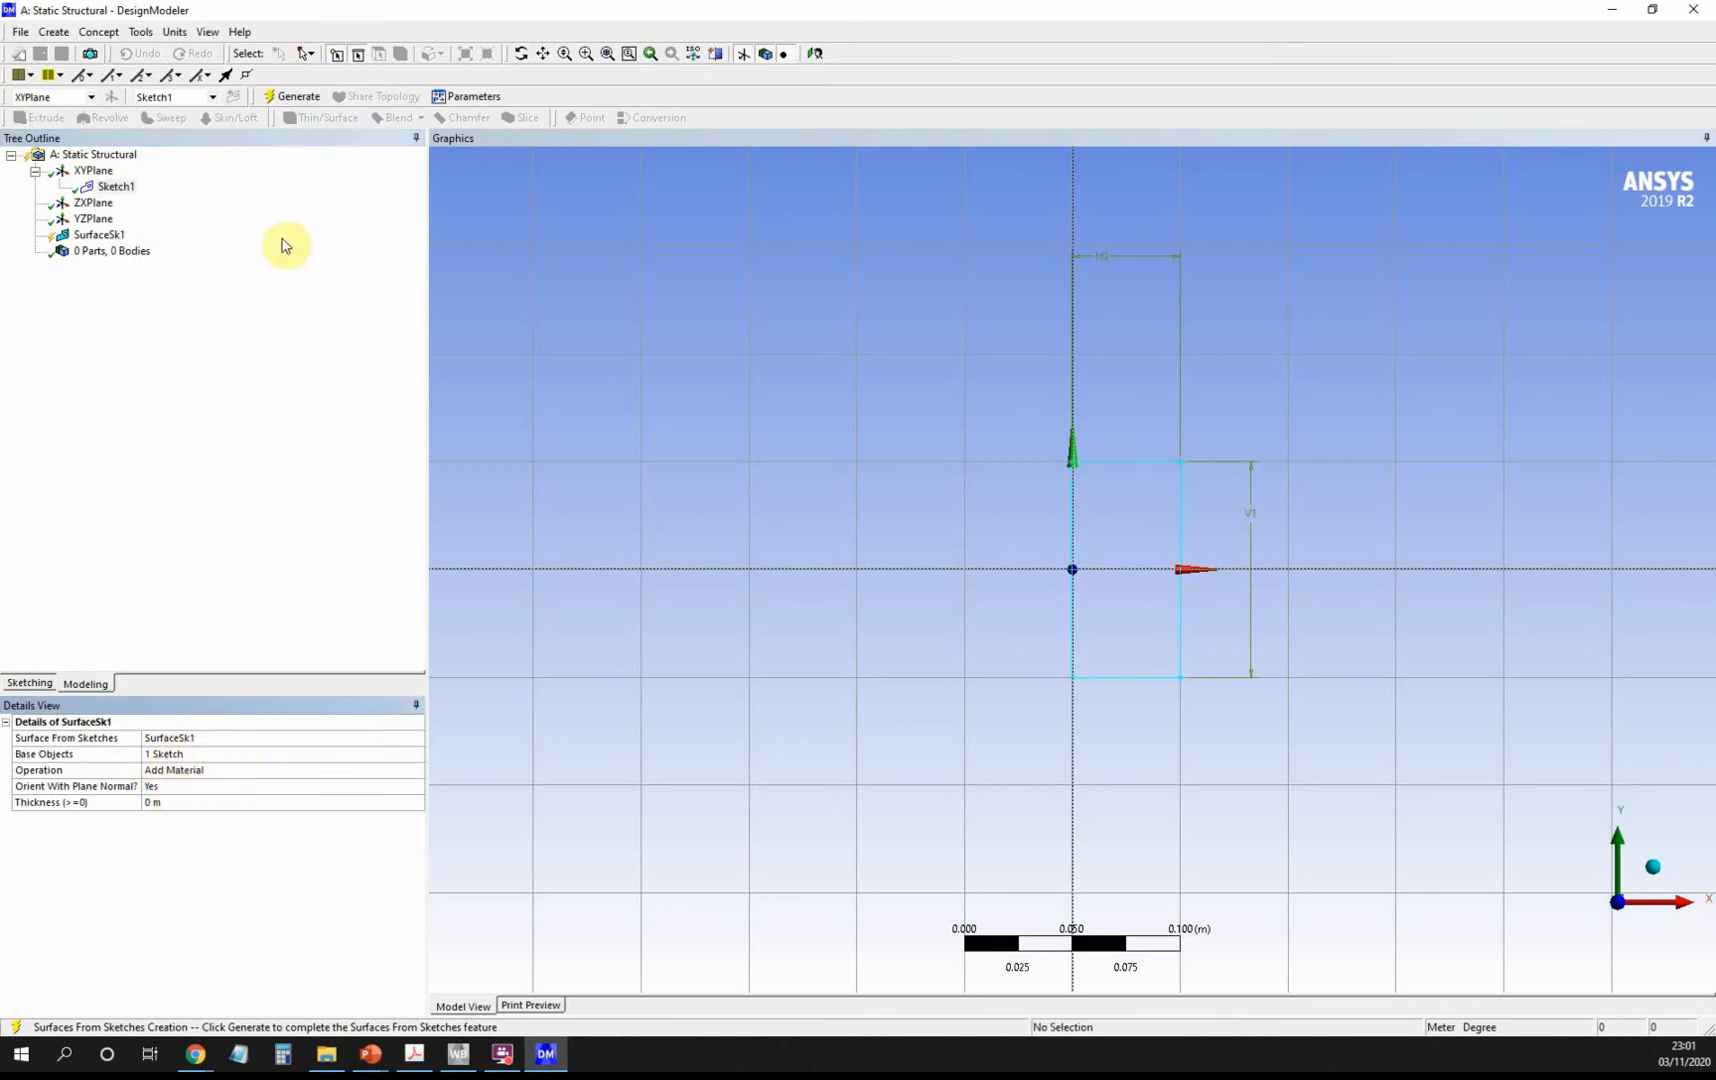
left_click(287, 98)
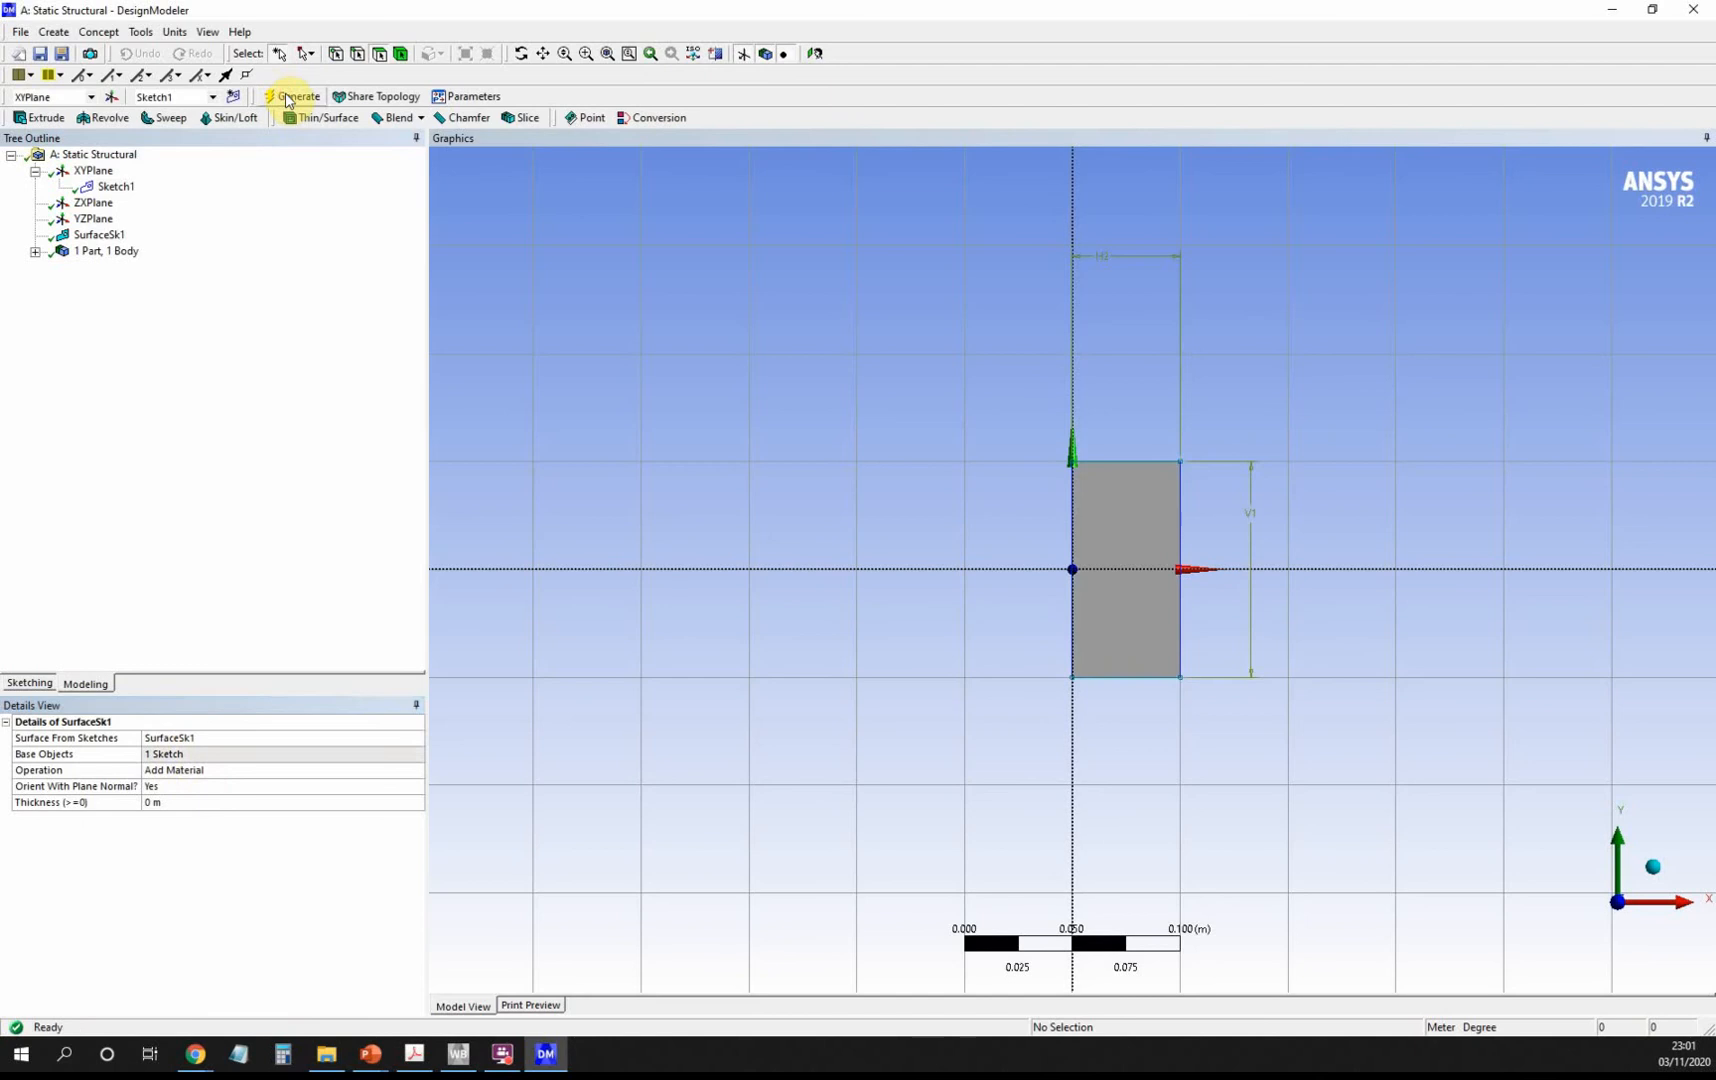
left_click(36, 252)
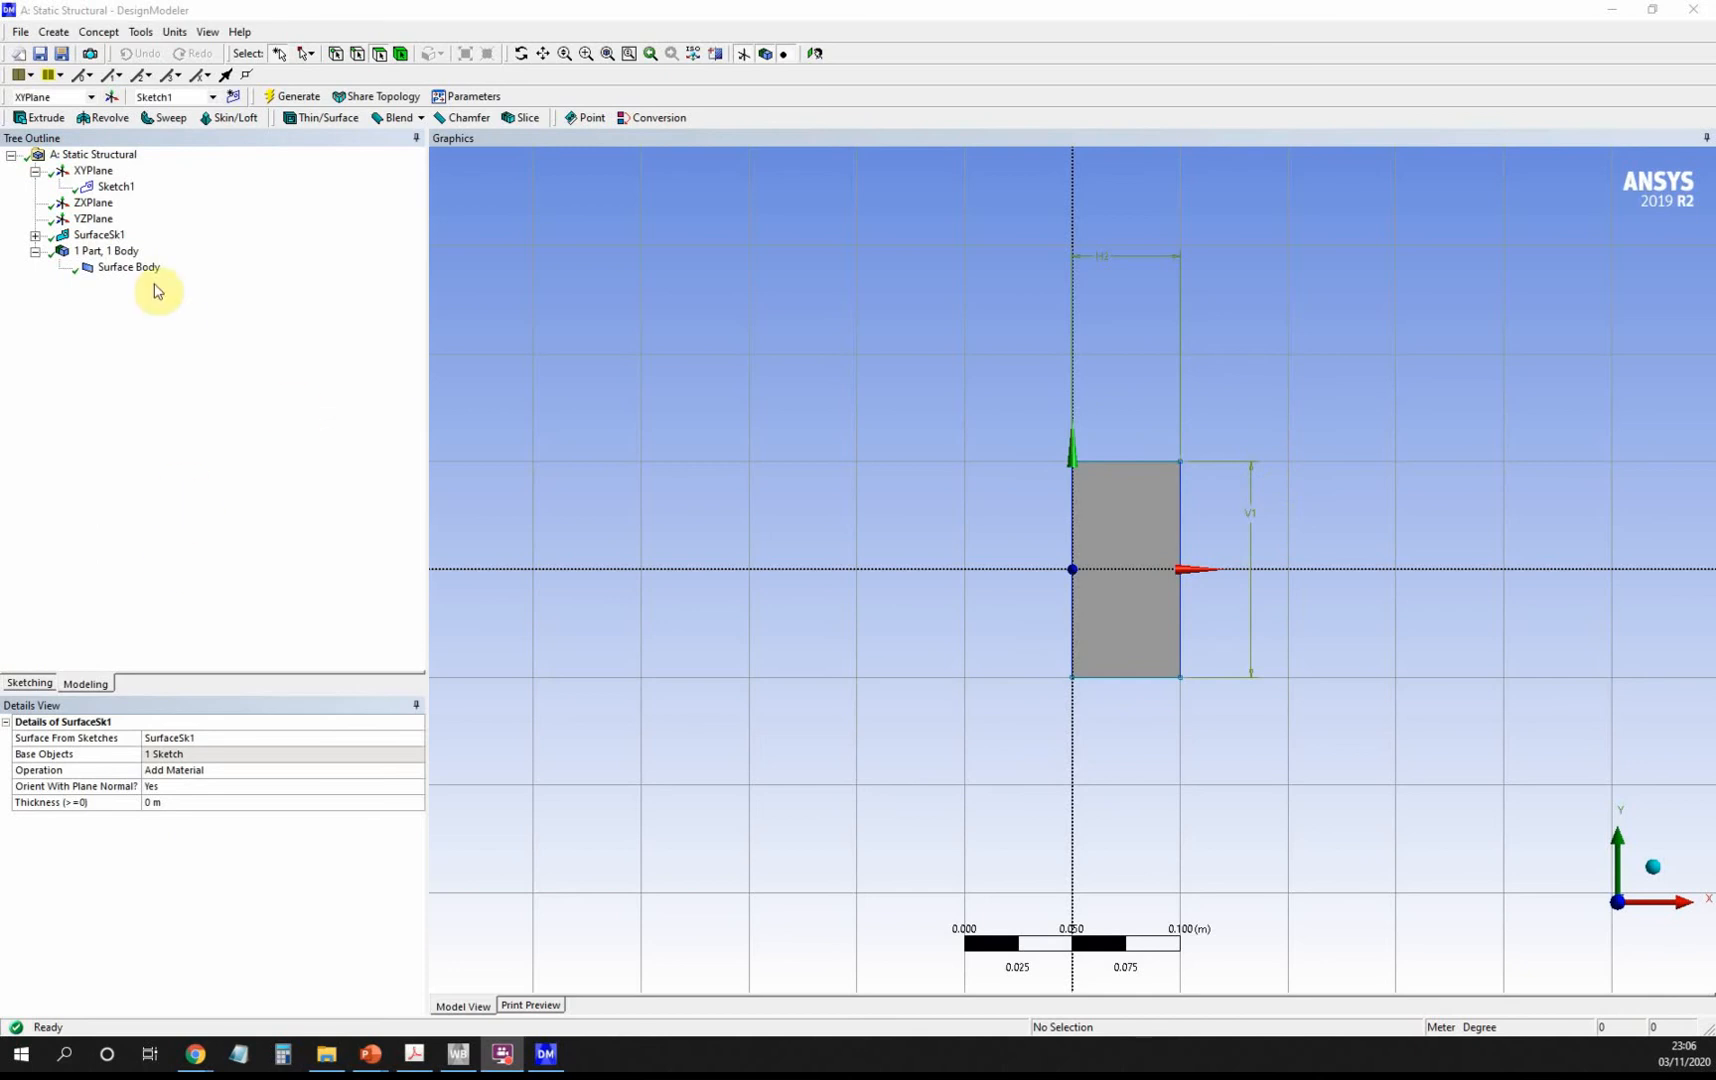
left_click(101, 173)
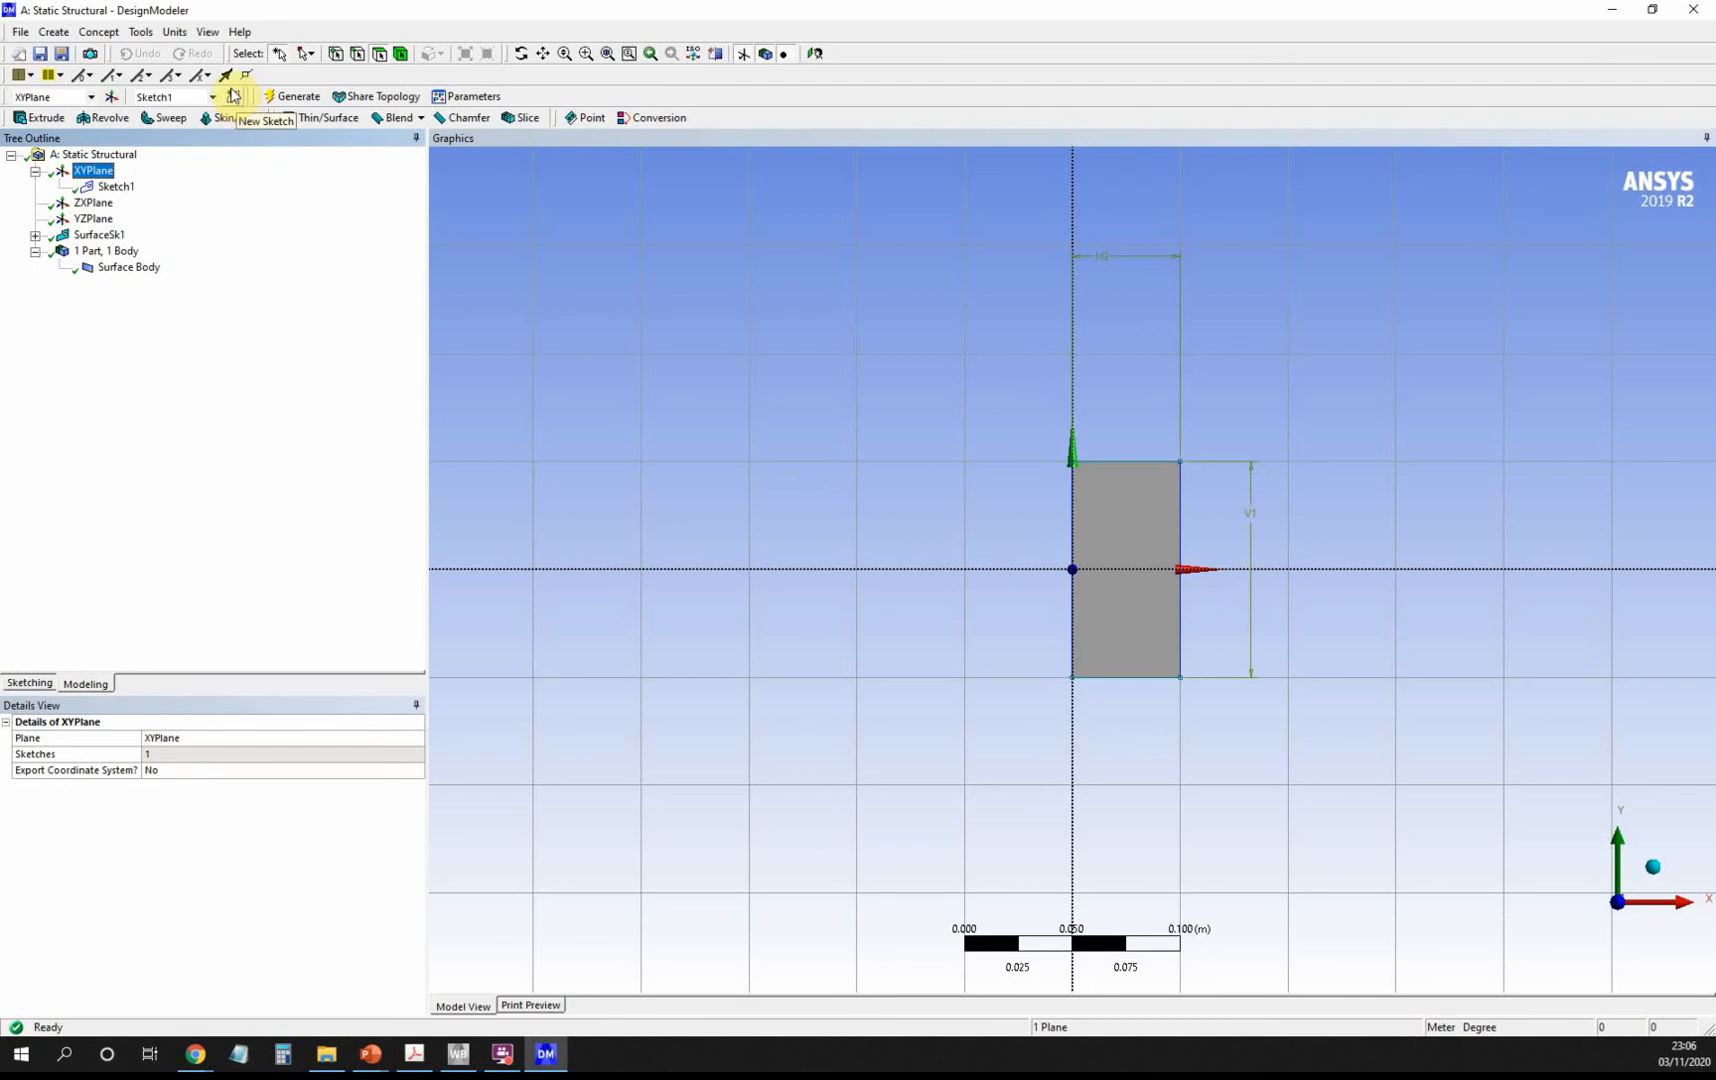
Create Sketch2 on XYPlane and draw a rectangle from the block's top-left corner upward.
left_click(233, 98)
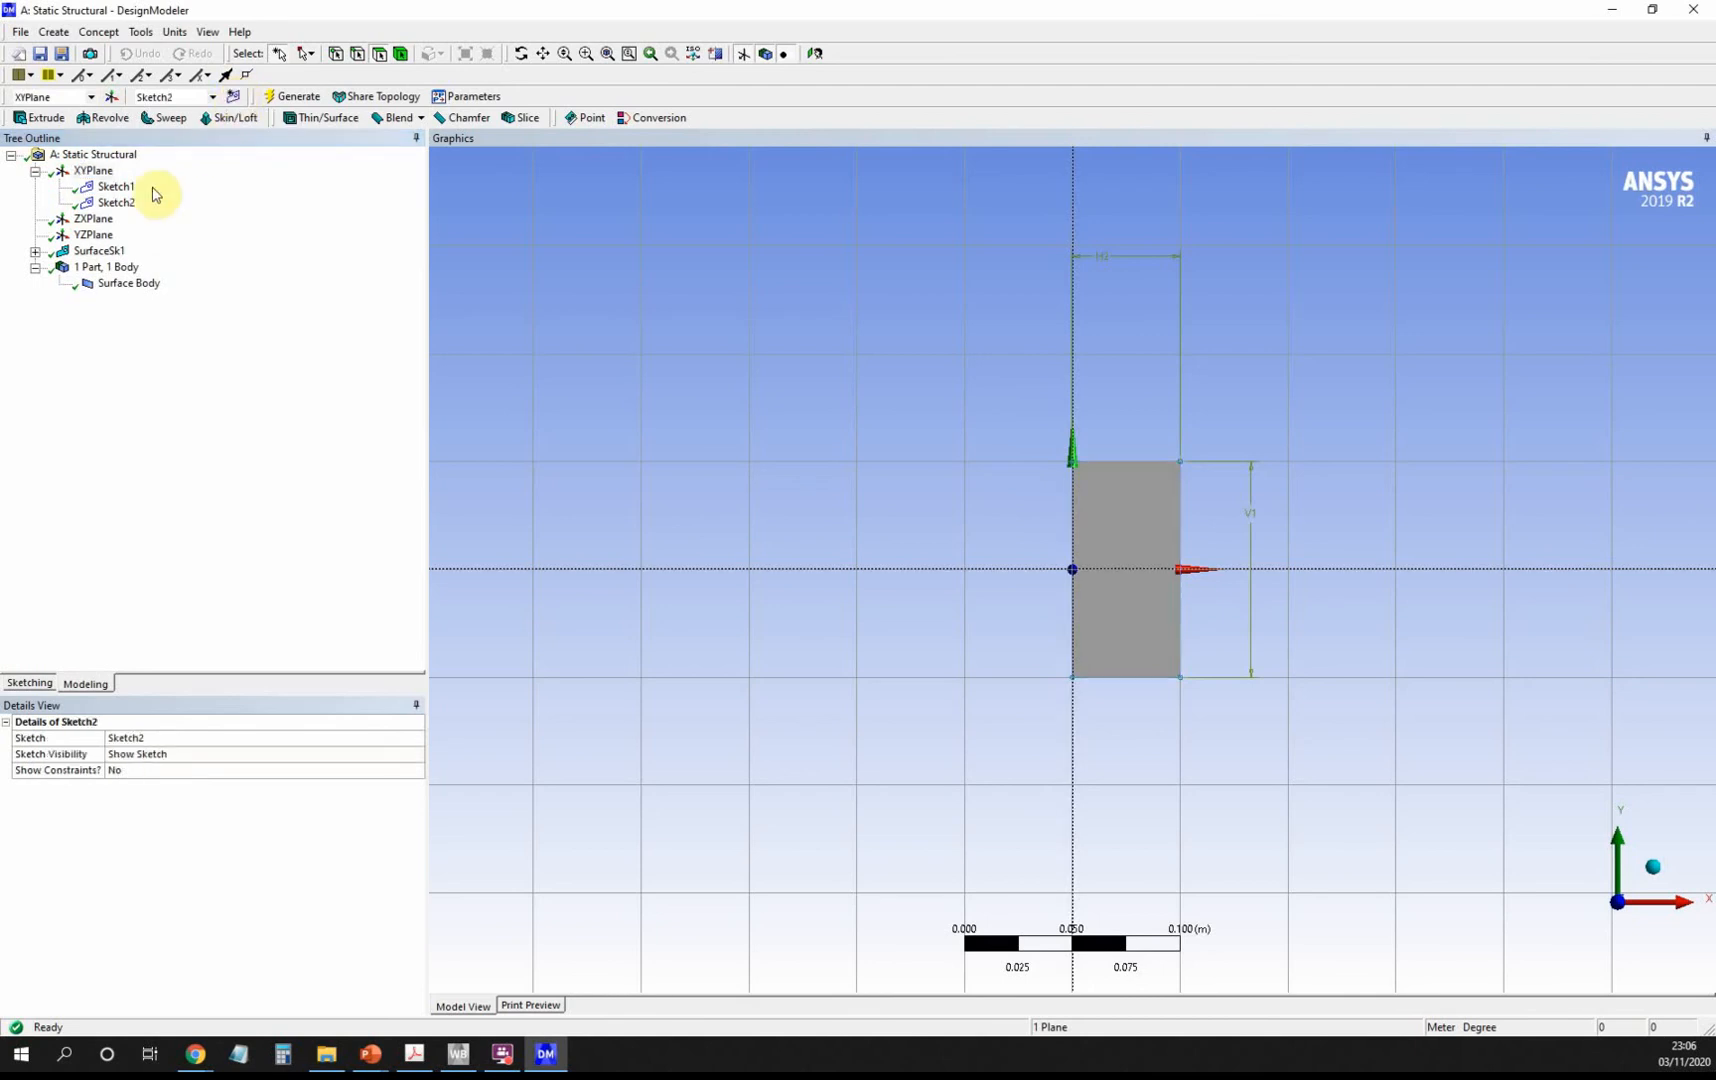
left_click(120, 203)
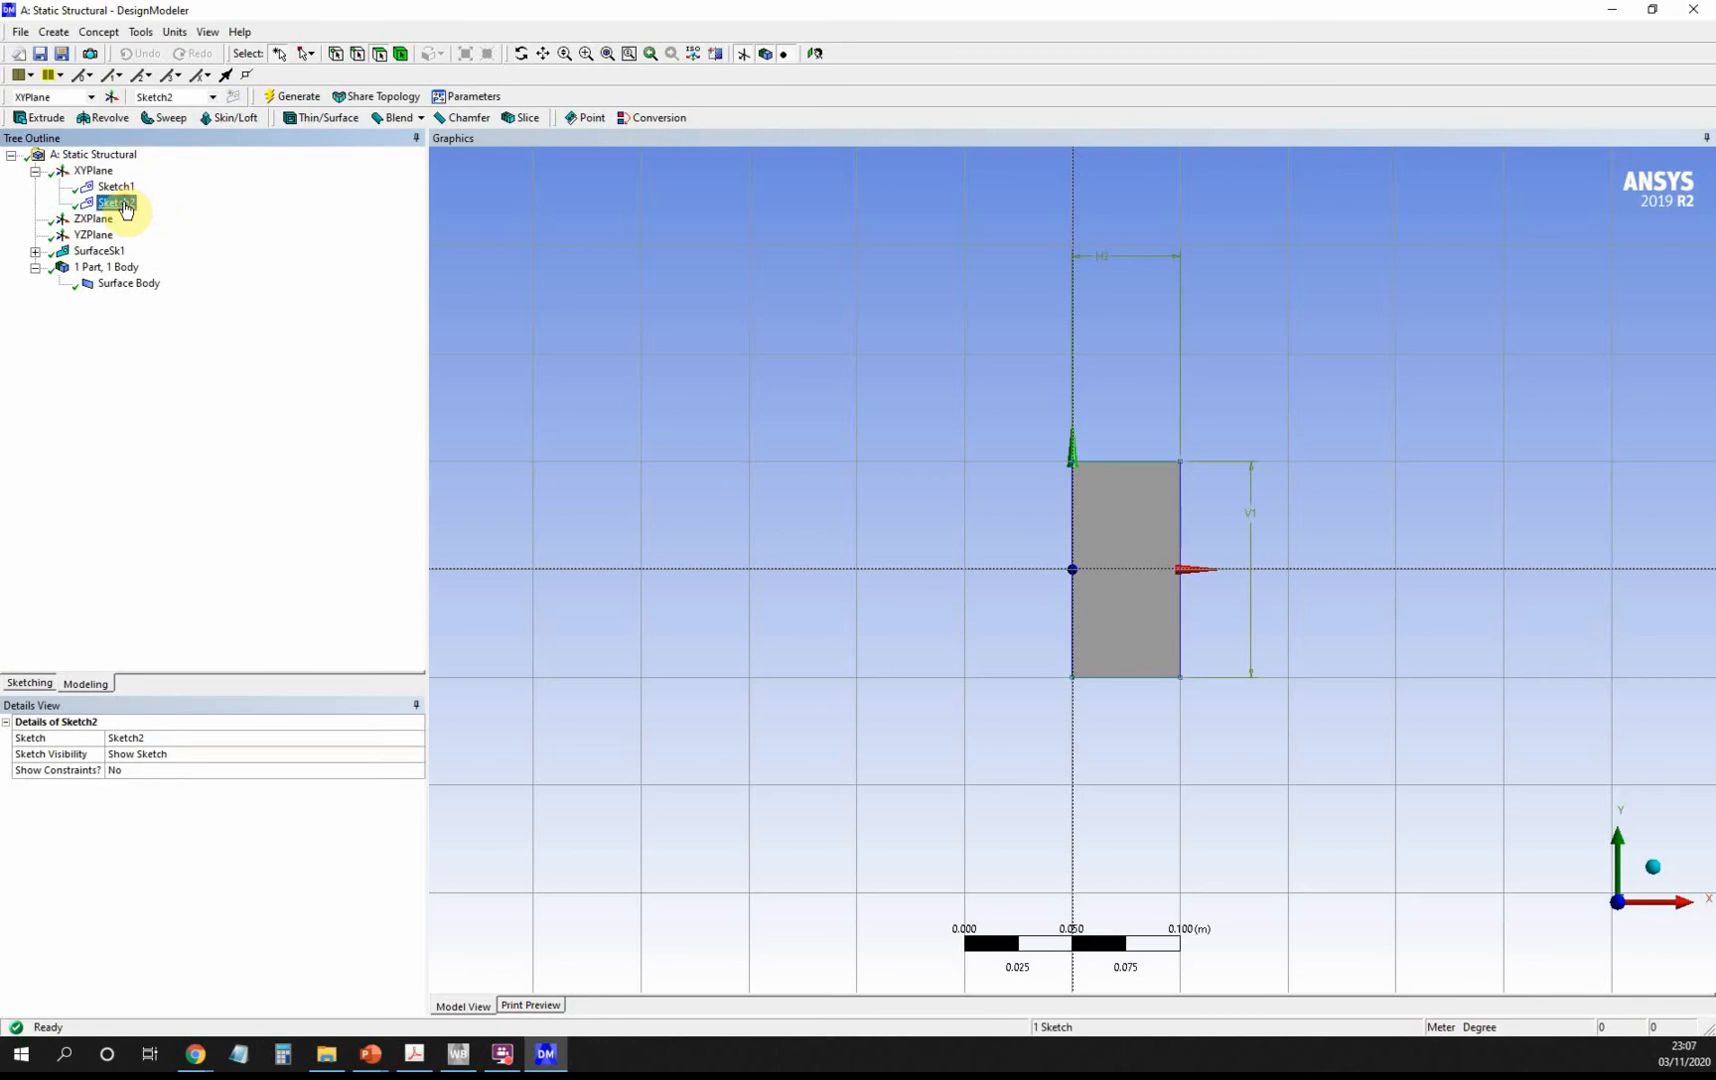
left_click(38, 686)
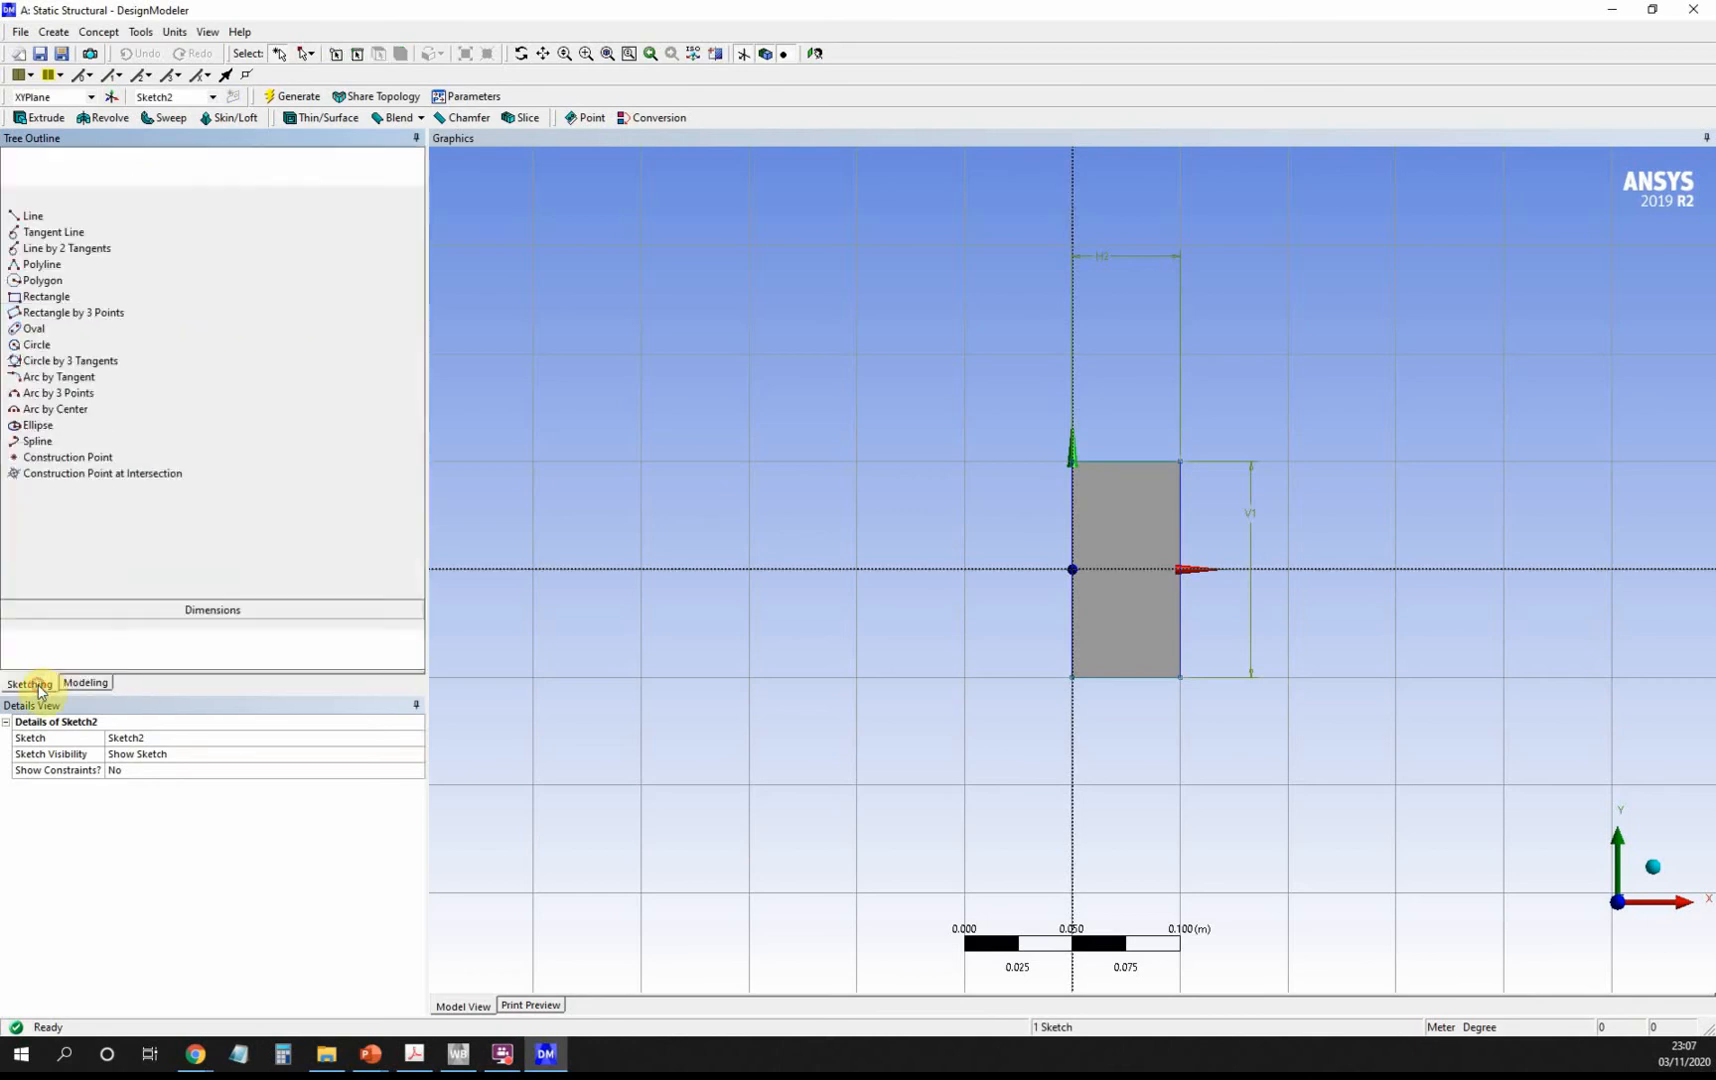
left_click(30, 259)
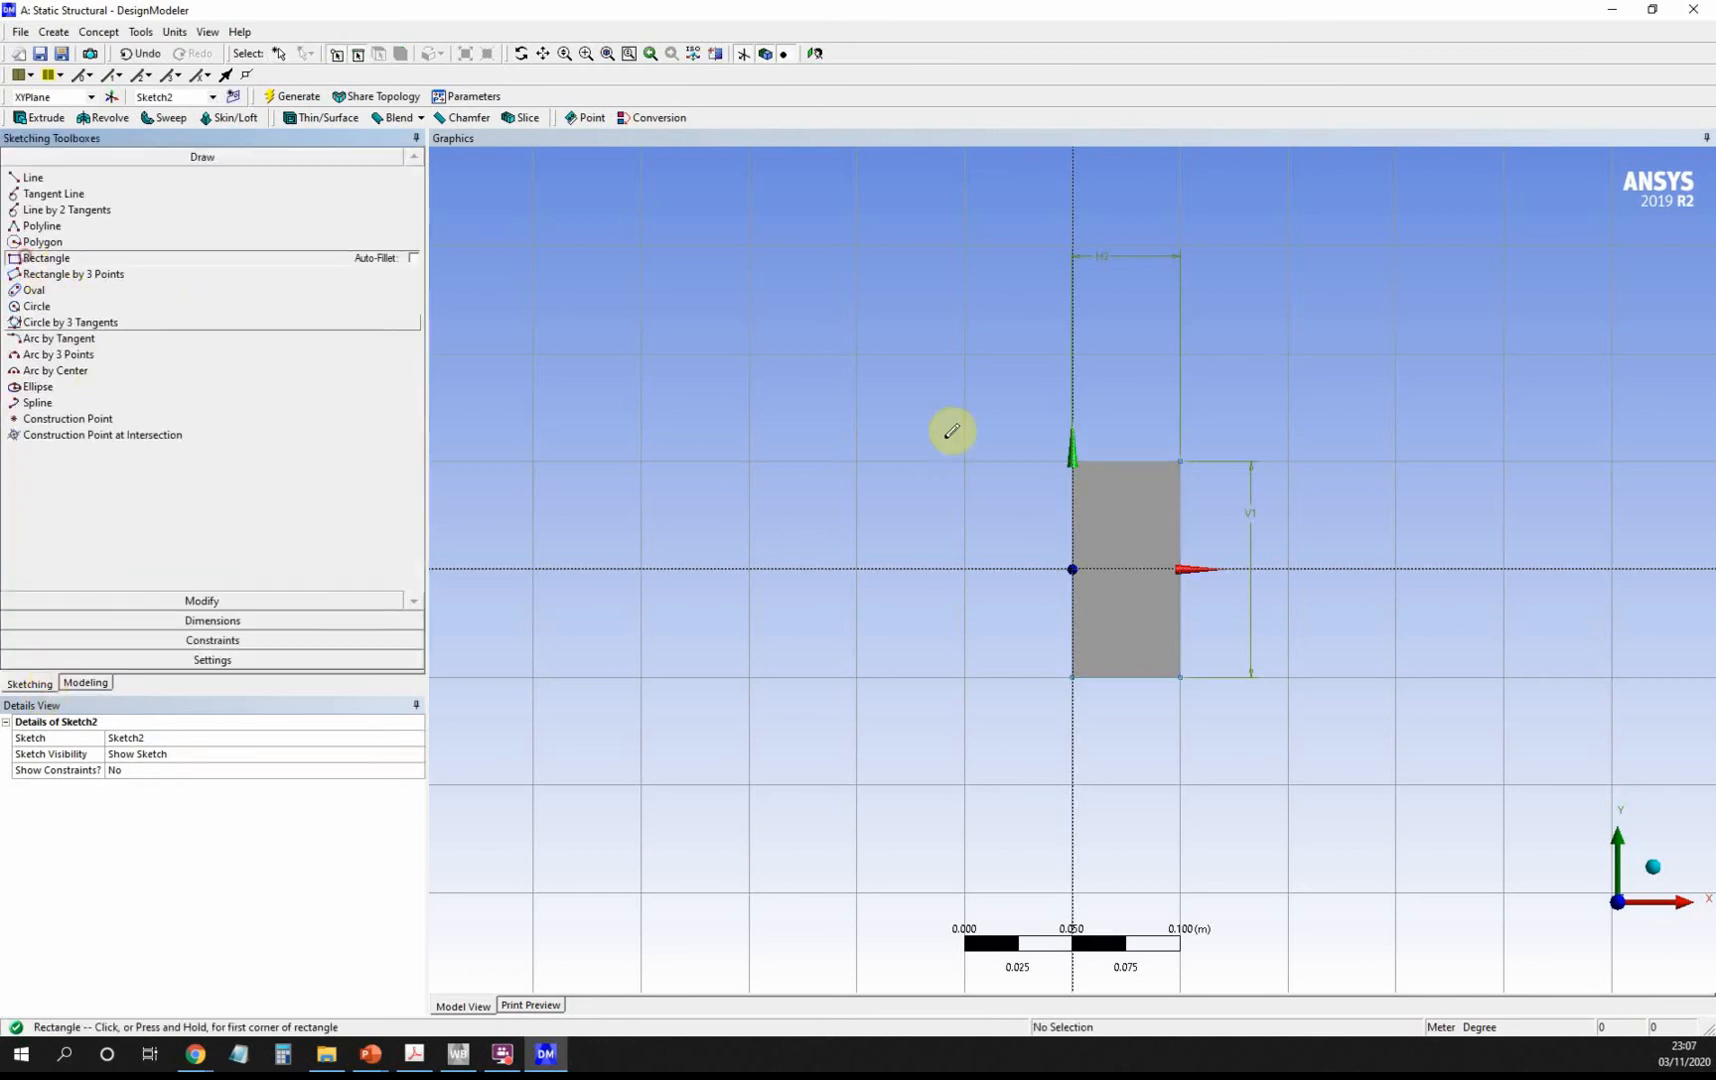
left_click(1075, 460)
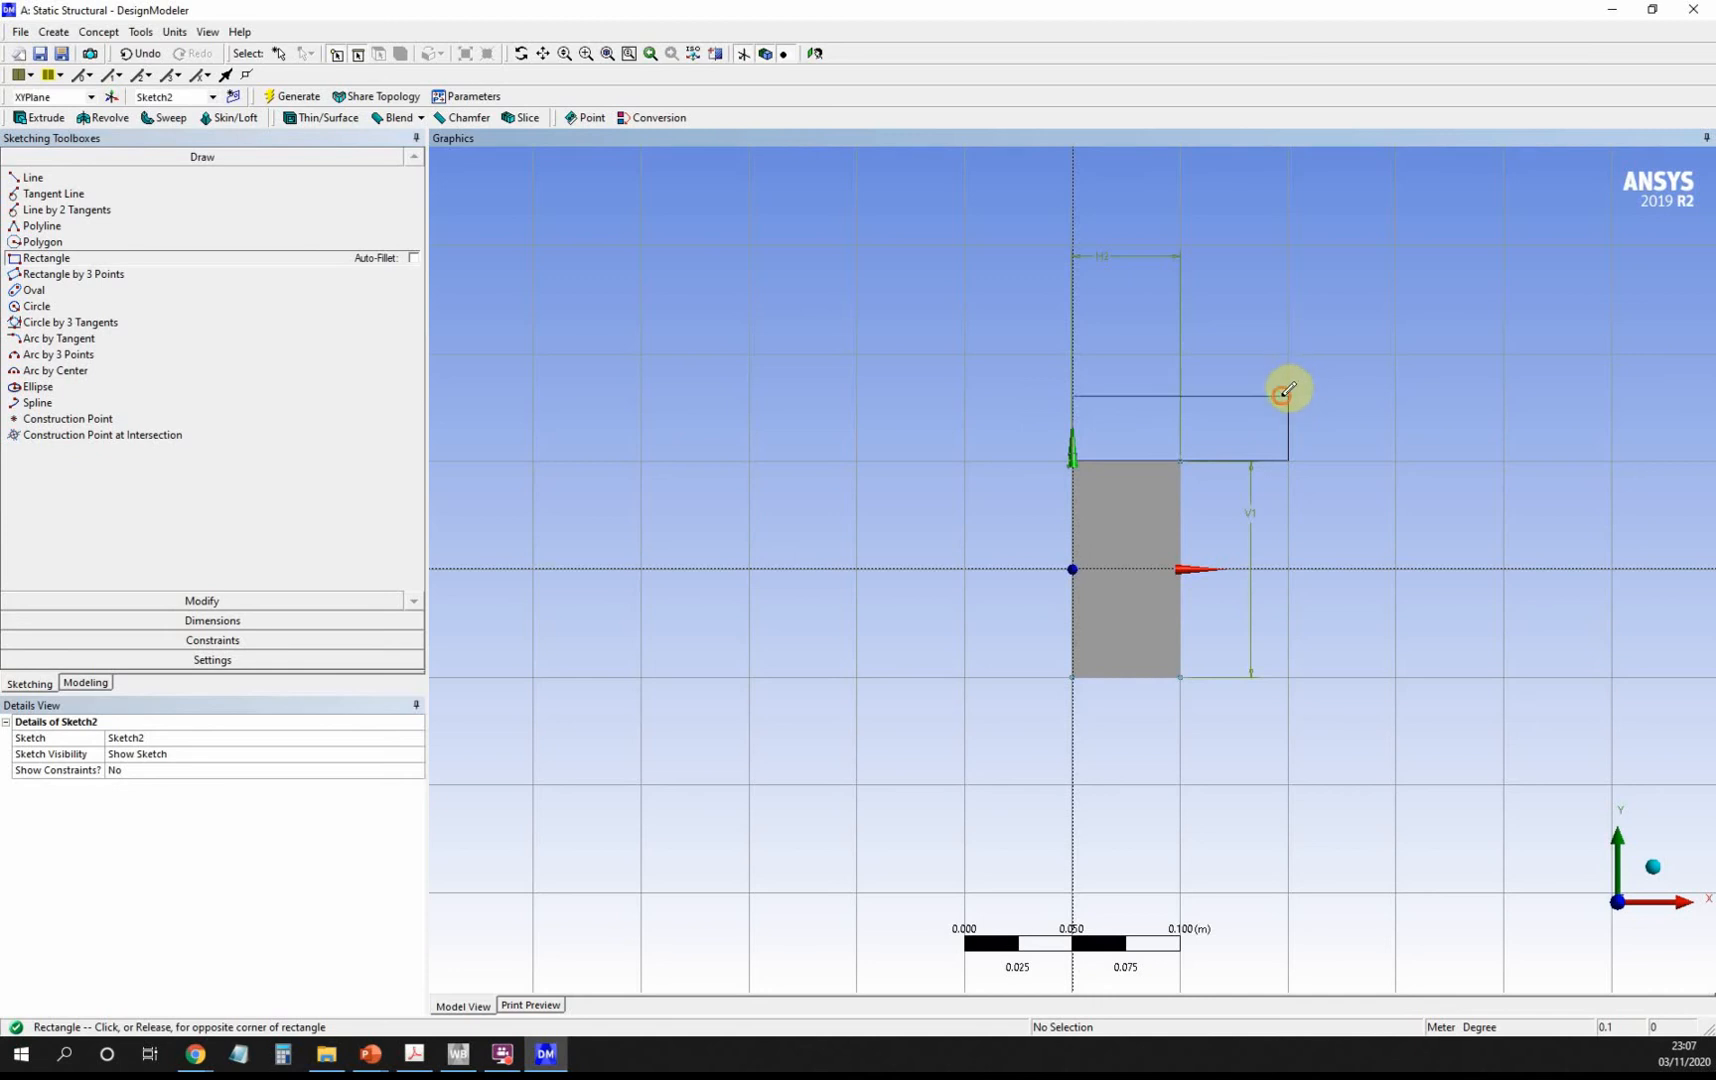
left_click(1288, 396)
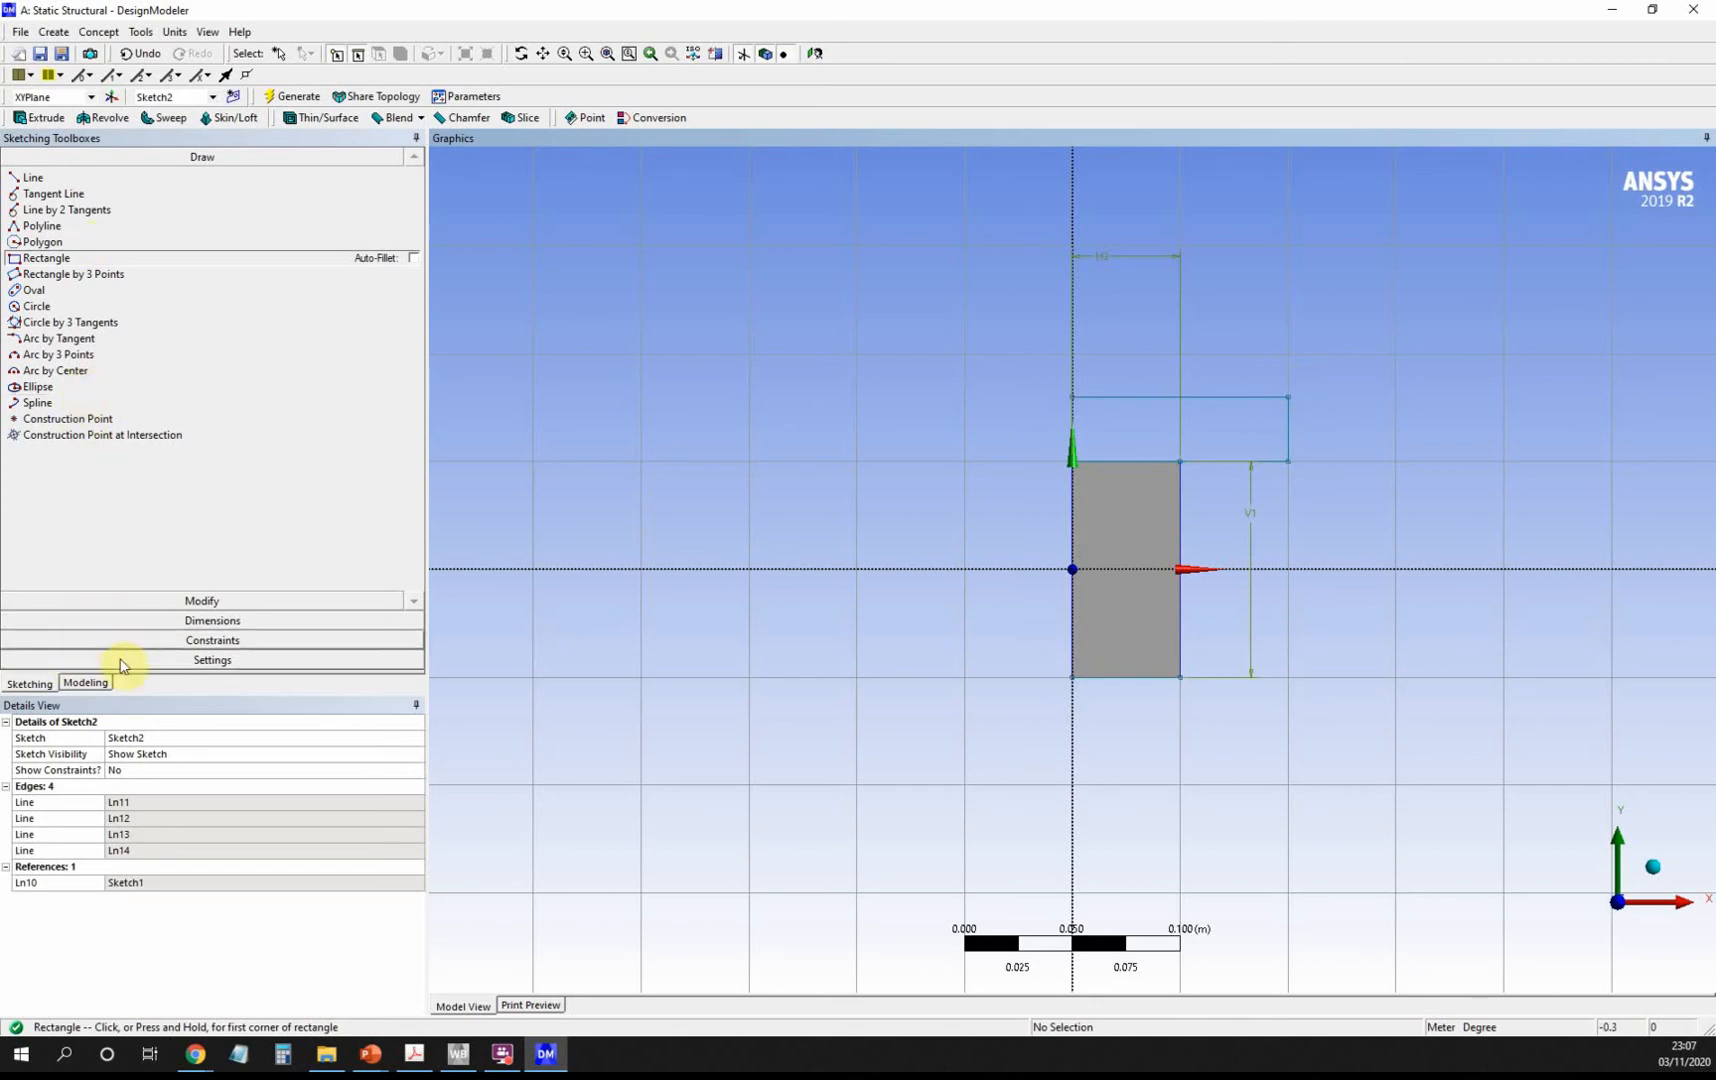
Give the new rectangle a 0.1 m horizontal width dimension (H3).
left_click(118, 621)
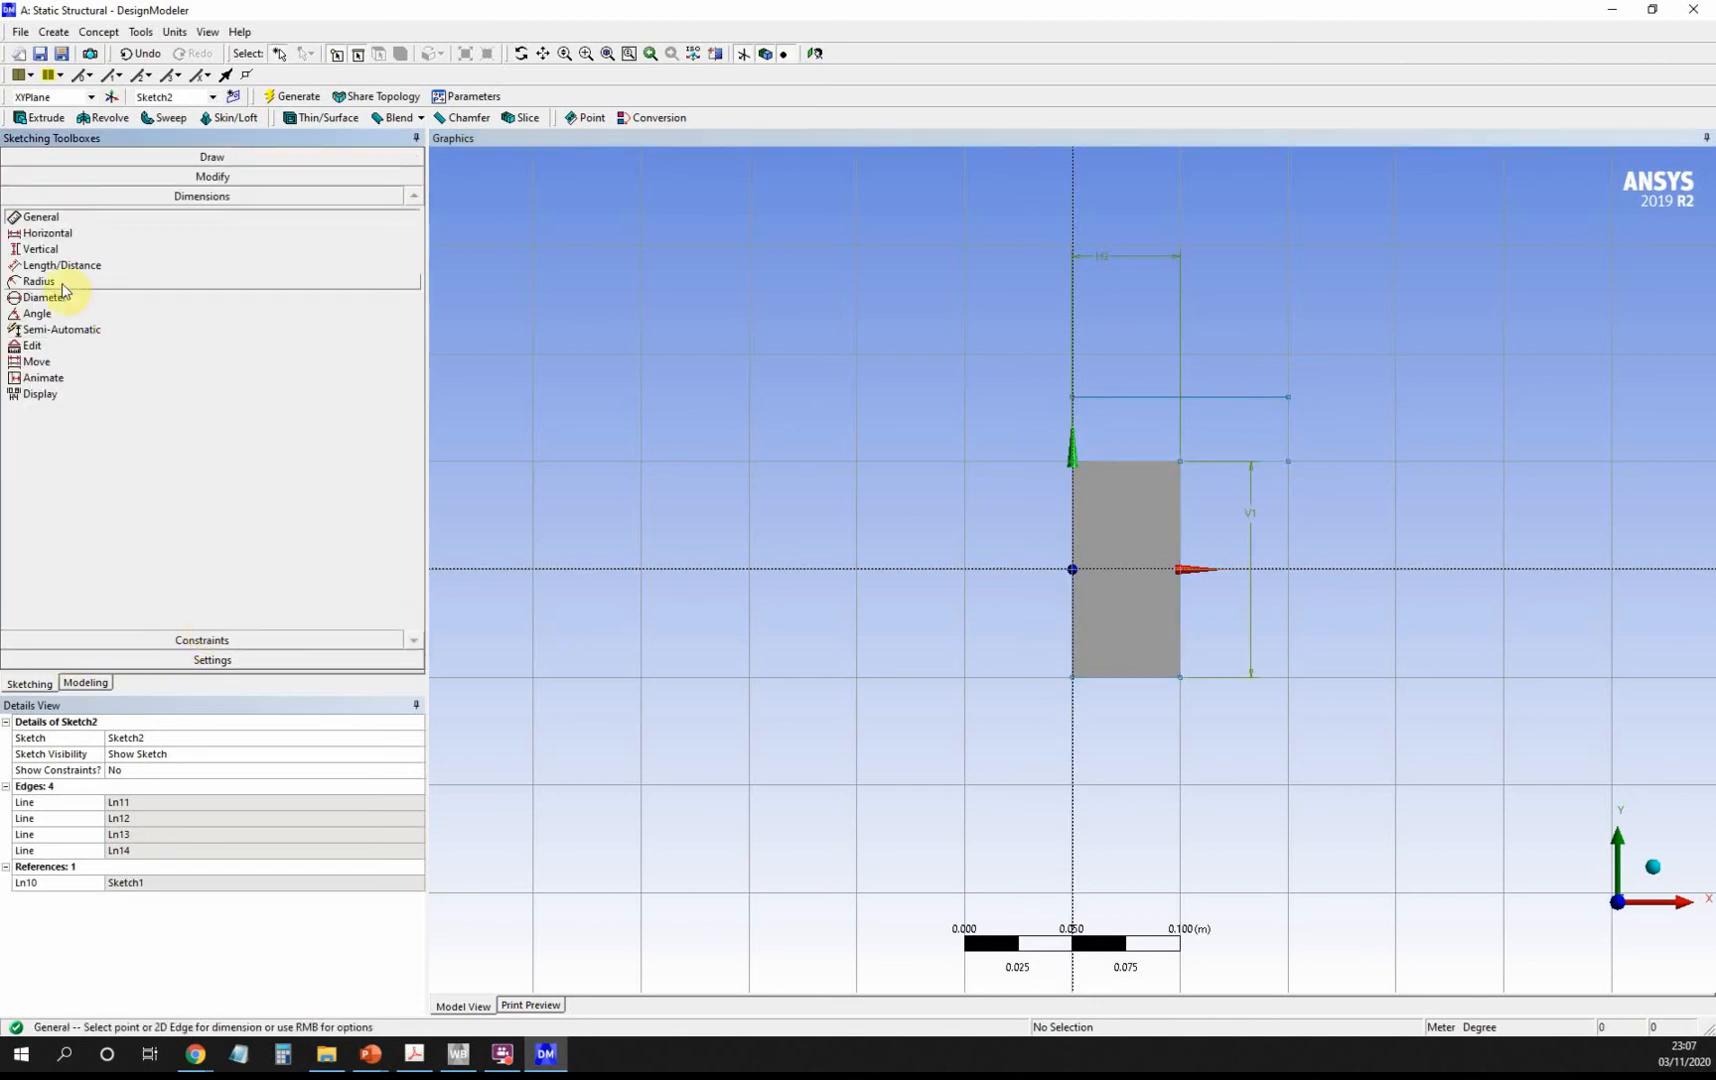
left_click(47, 233)
left_click(1072, 398)
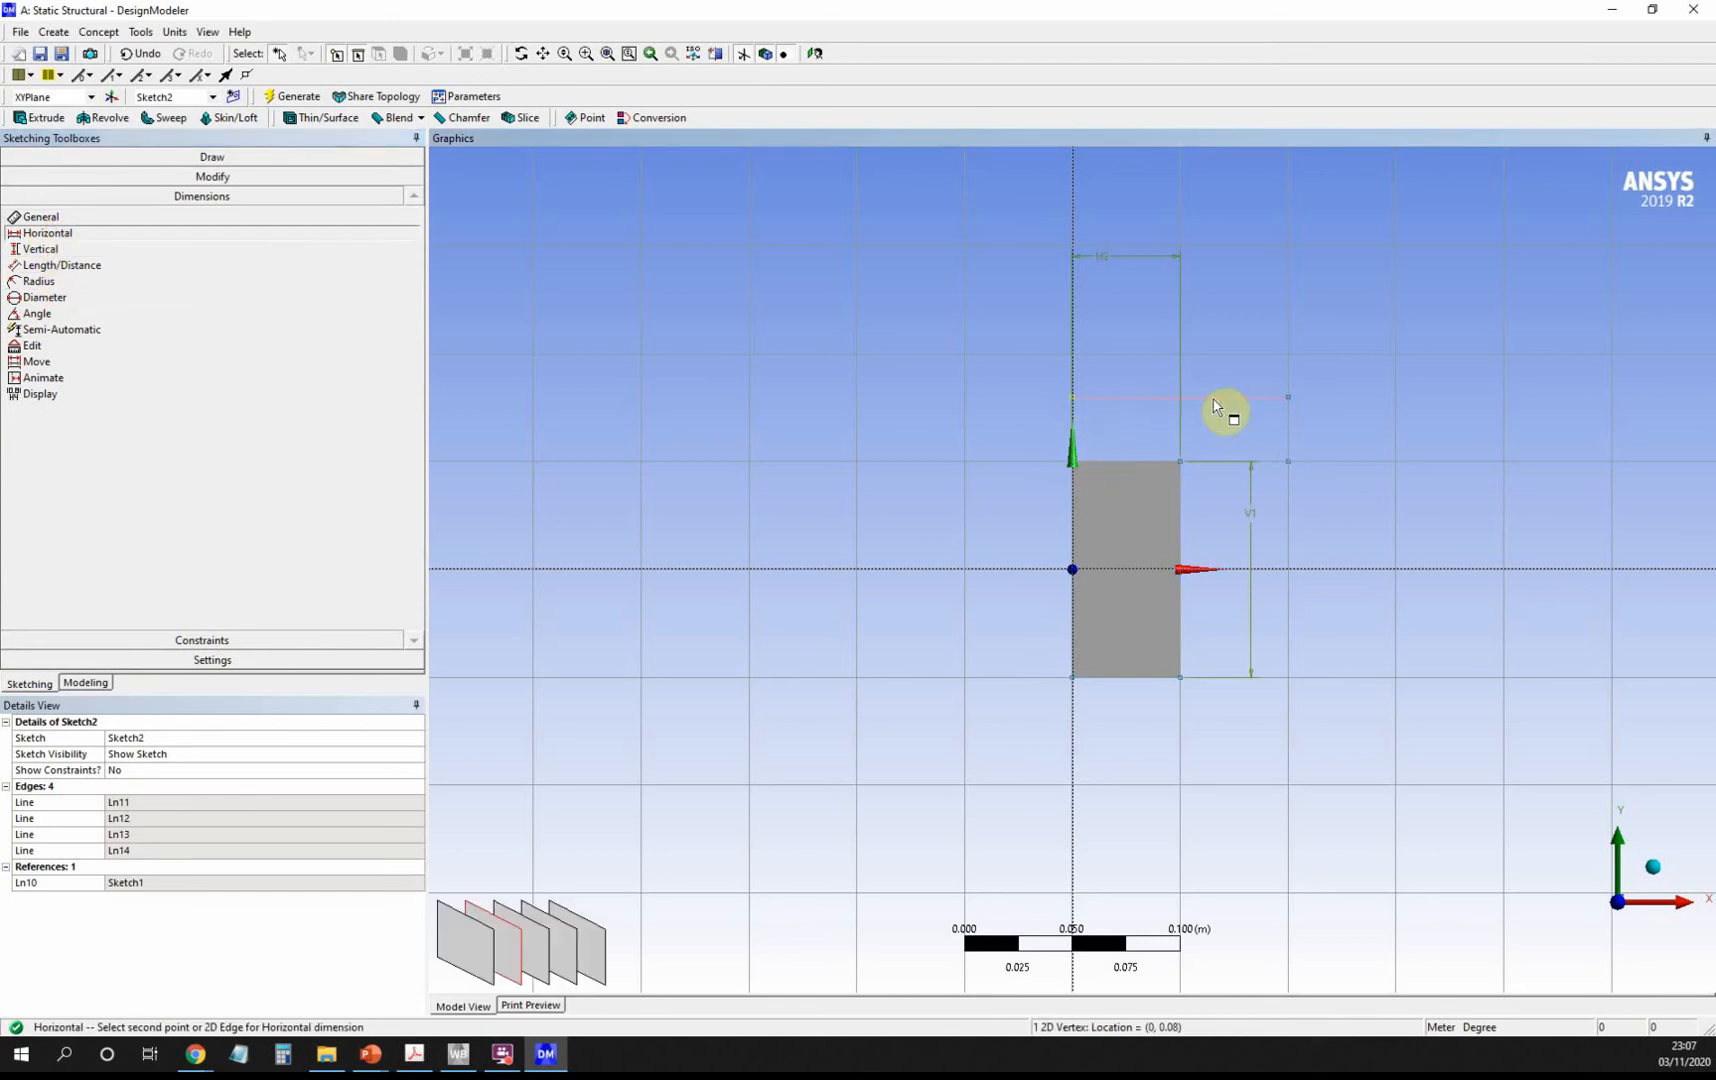
left_click(1289, 398)
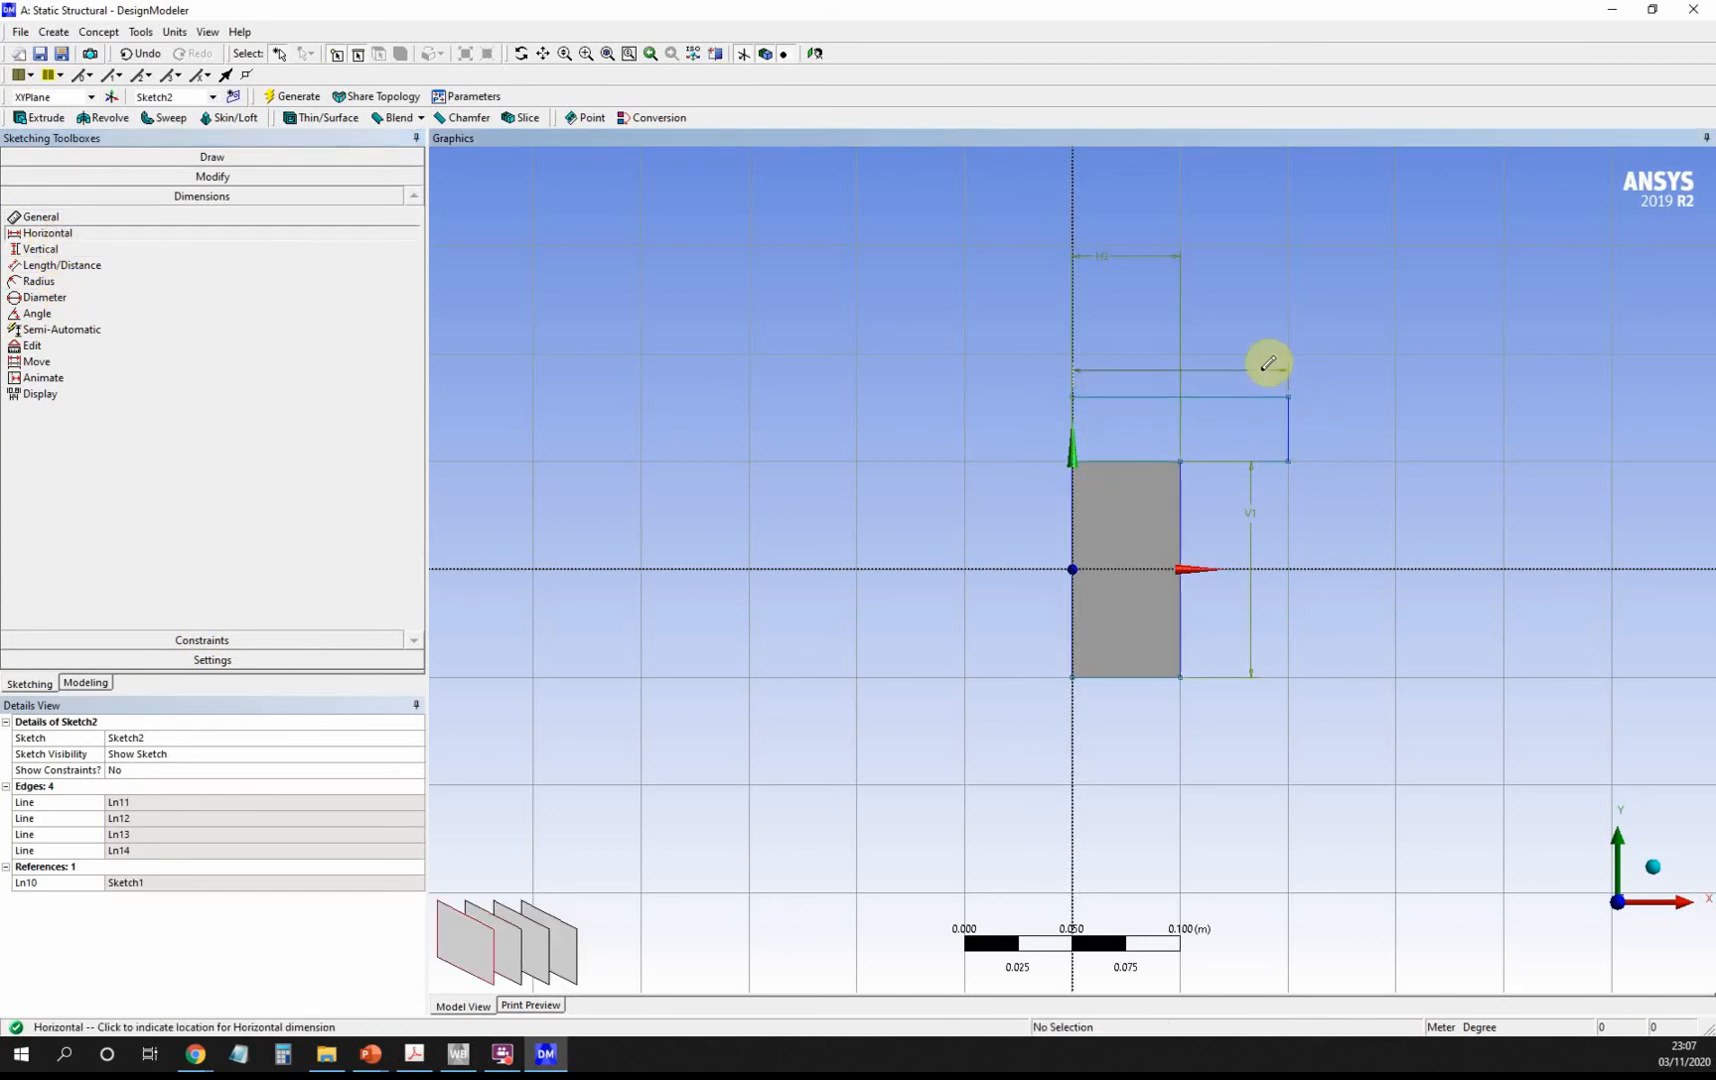
left_click(1243, 328)
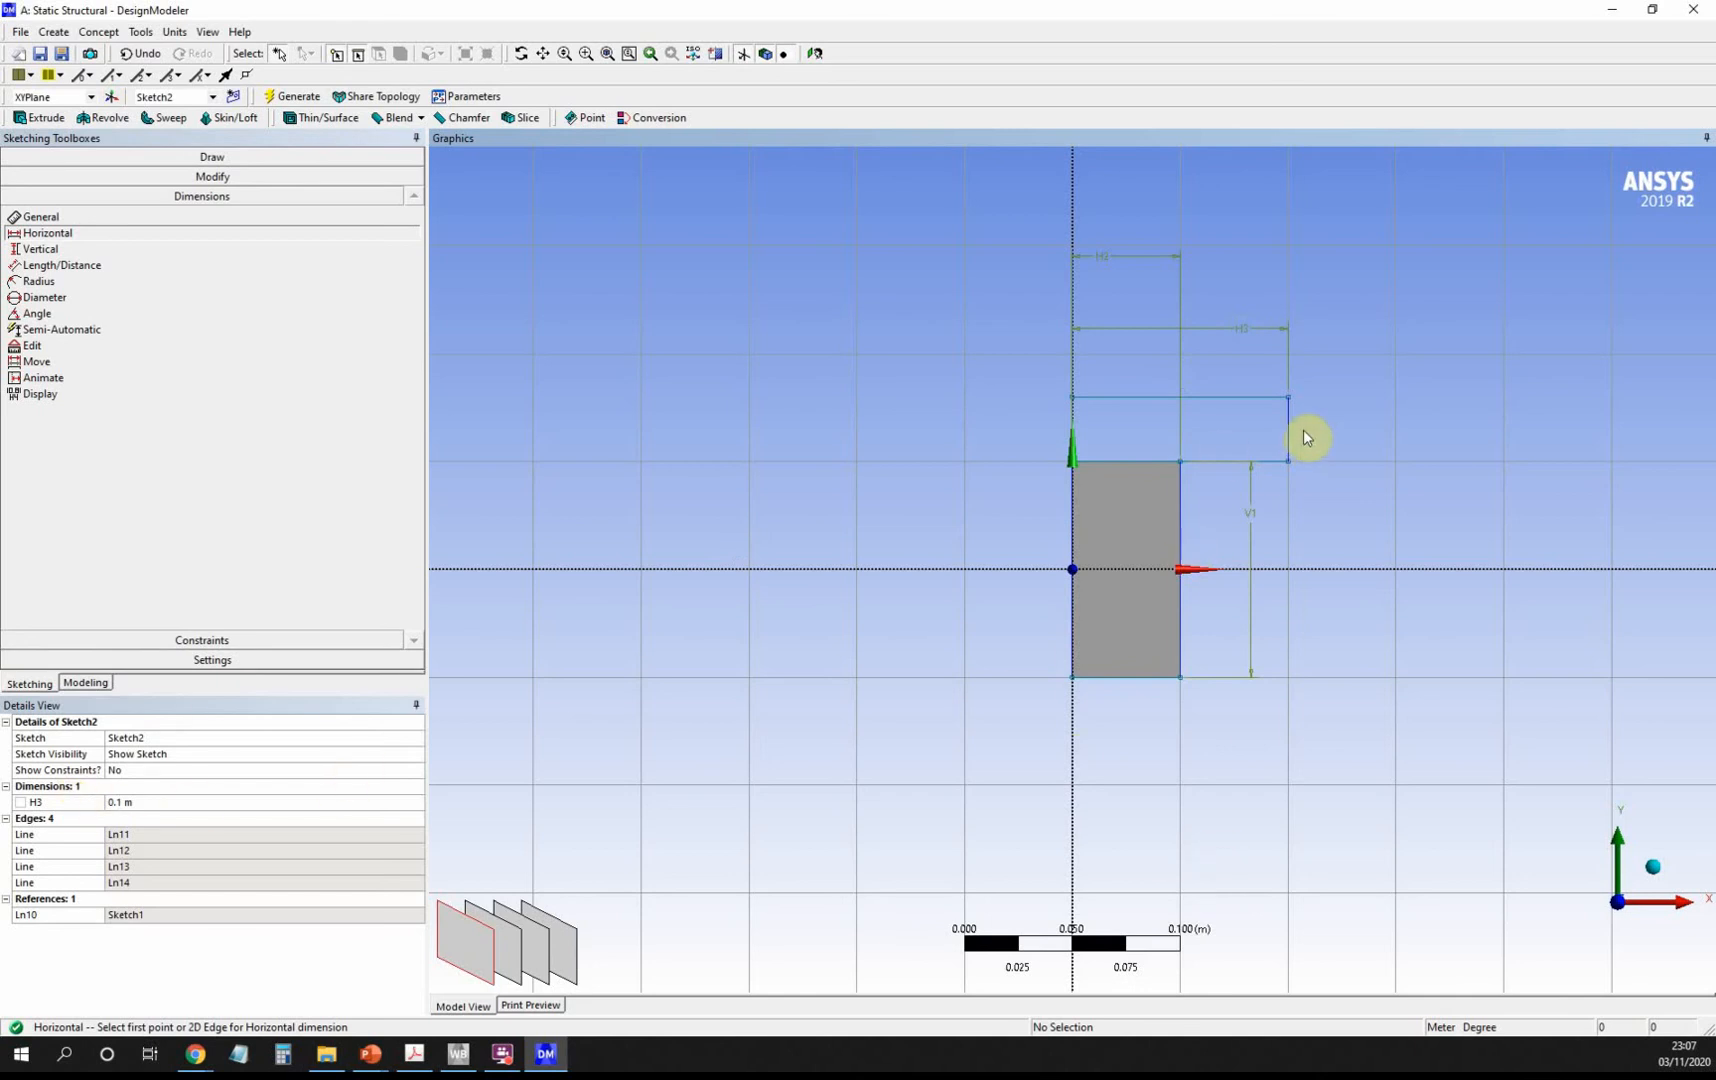
left_click(85, 683)
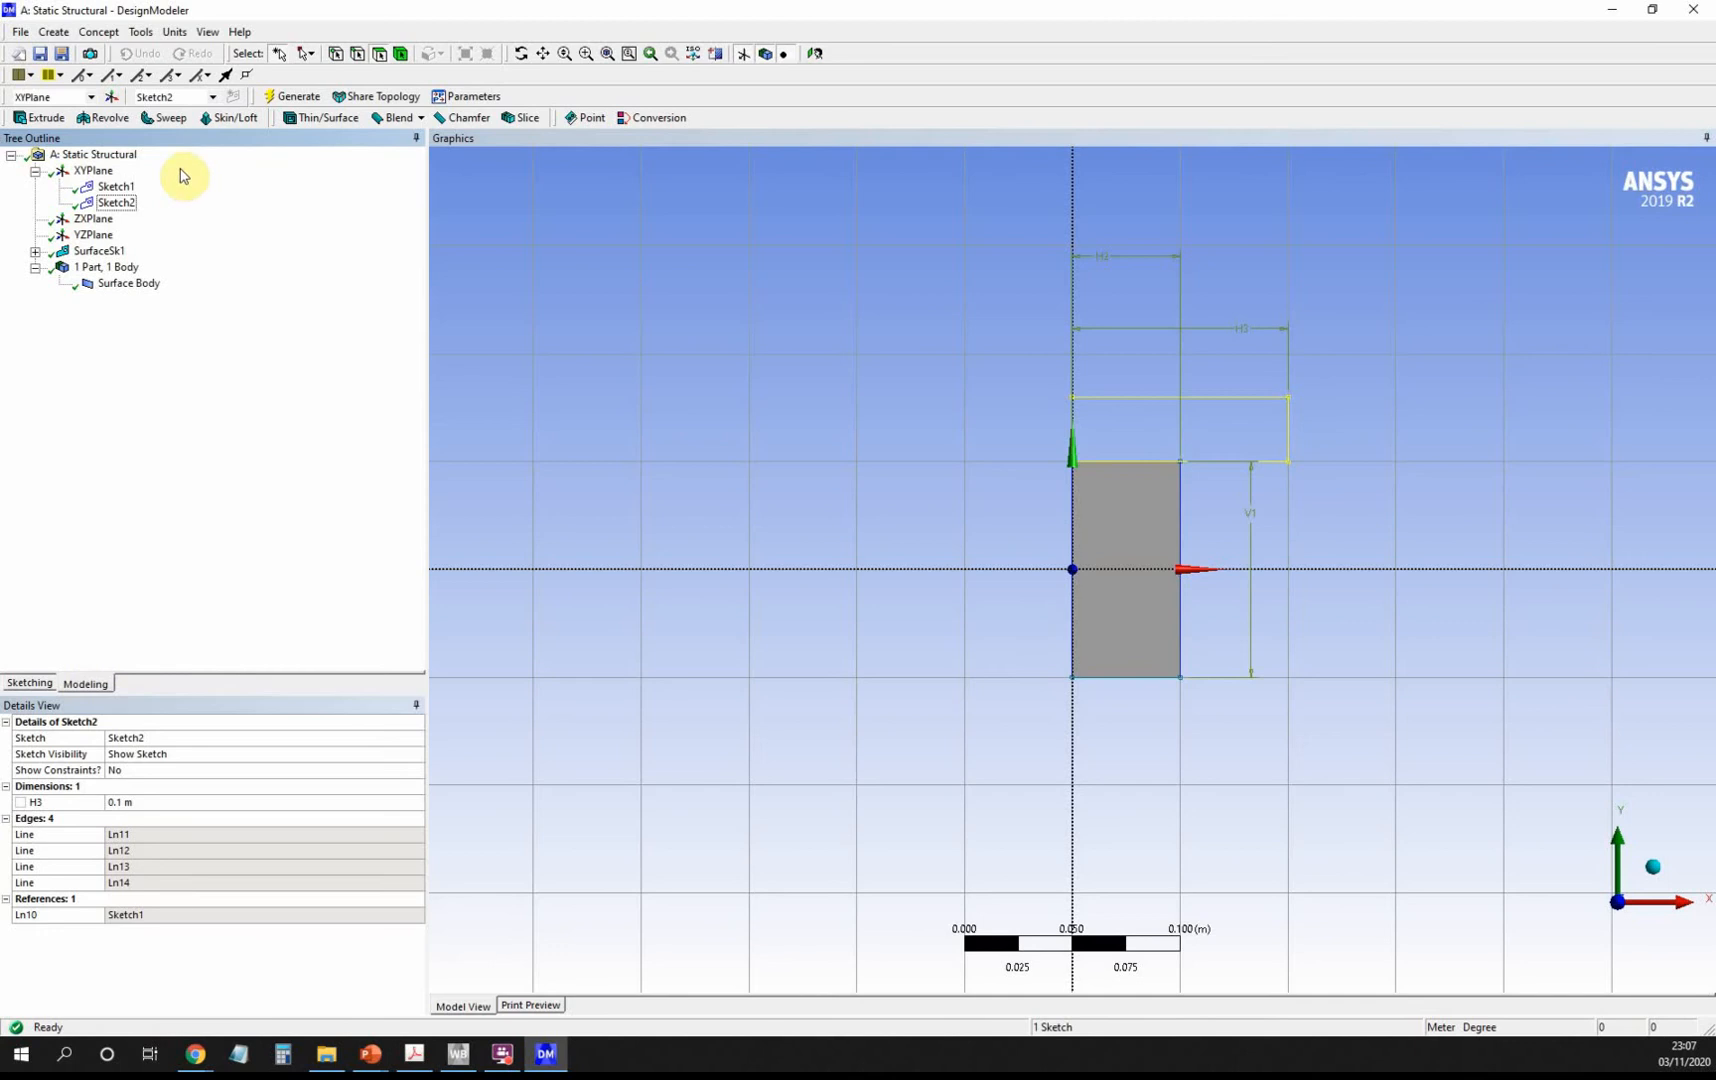
Generate SurfaceSk2 from Sketch2 as an Add Frozen surface body.
left_click(98, 34)
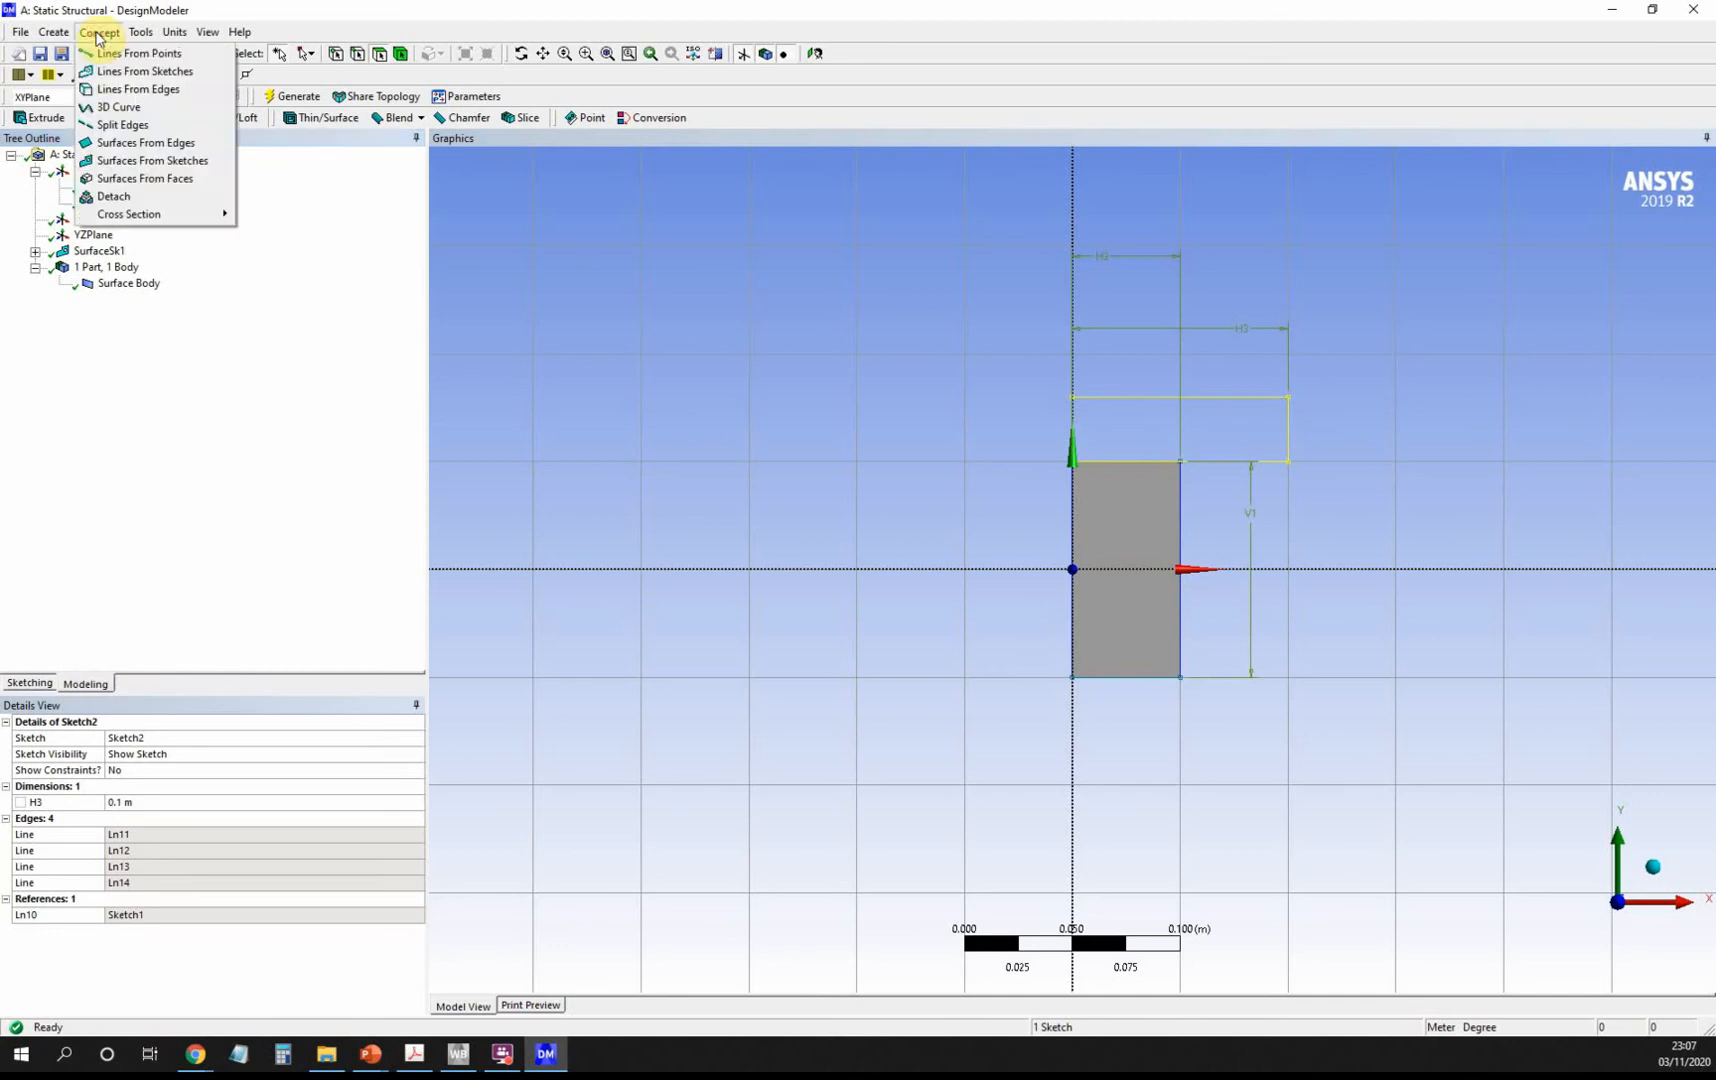
left_click(185, 170)
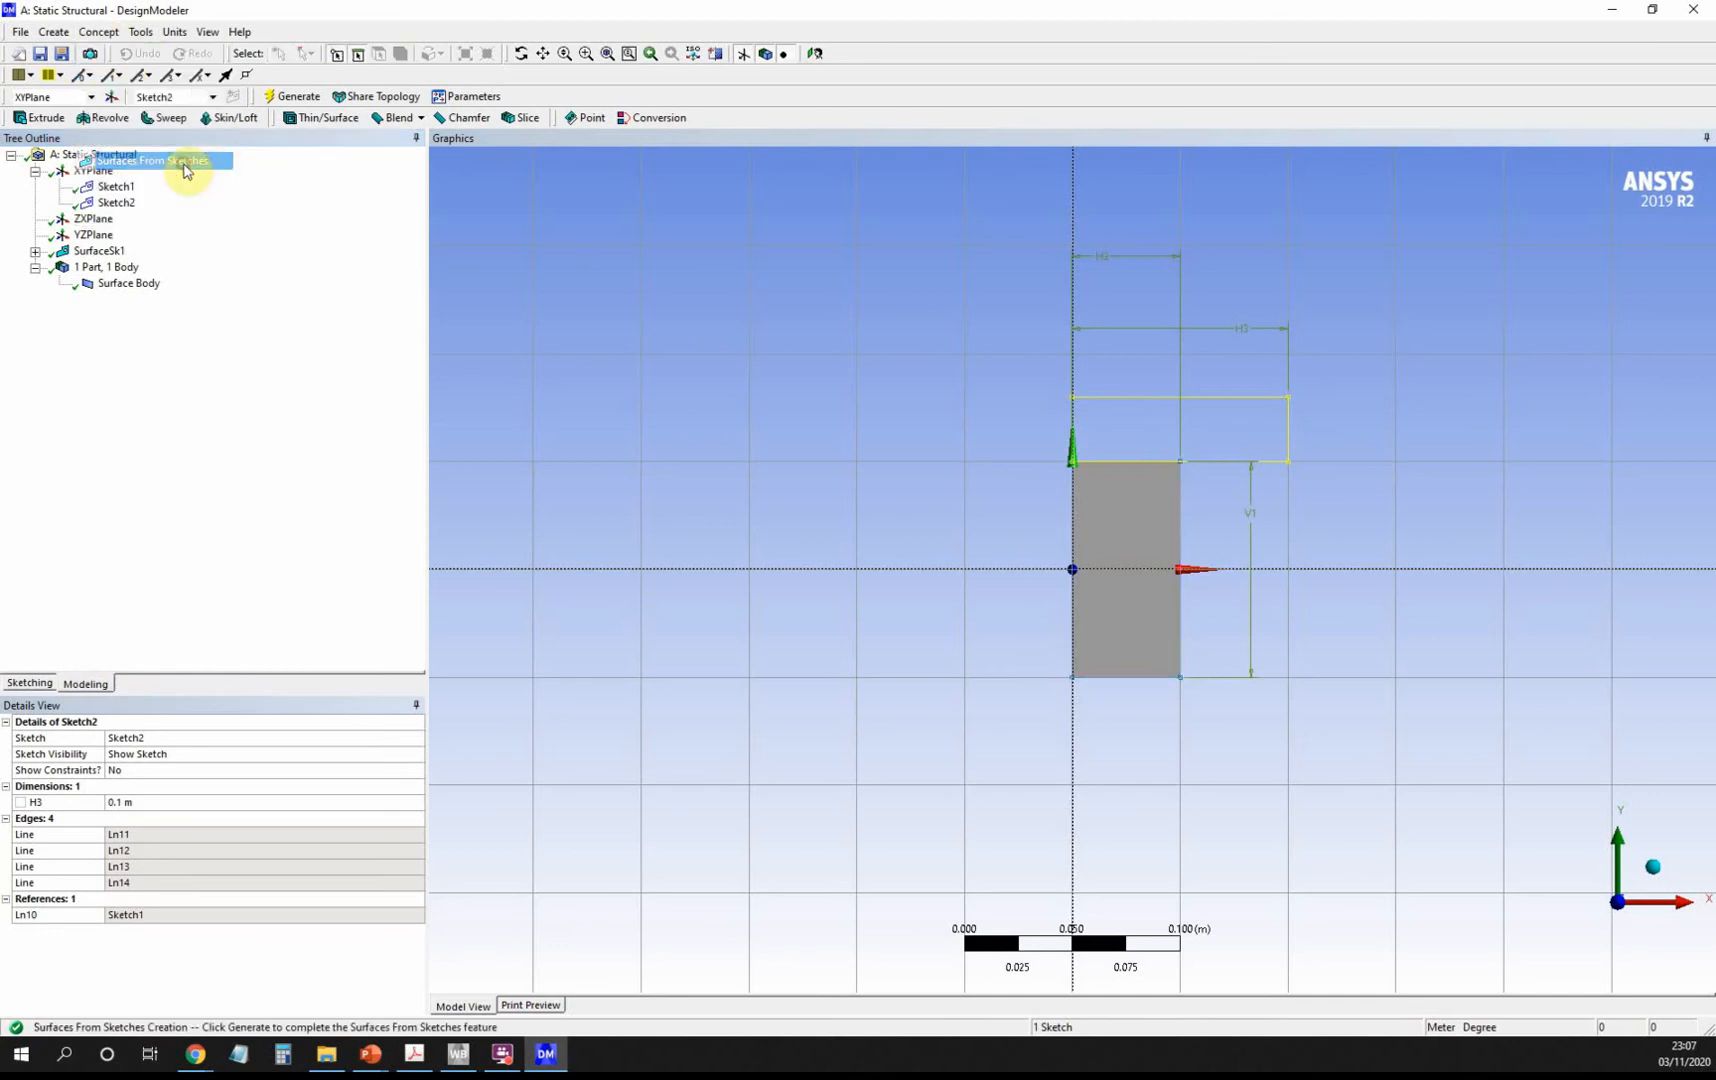
left_click(118, 203)
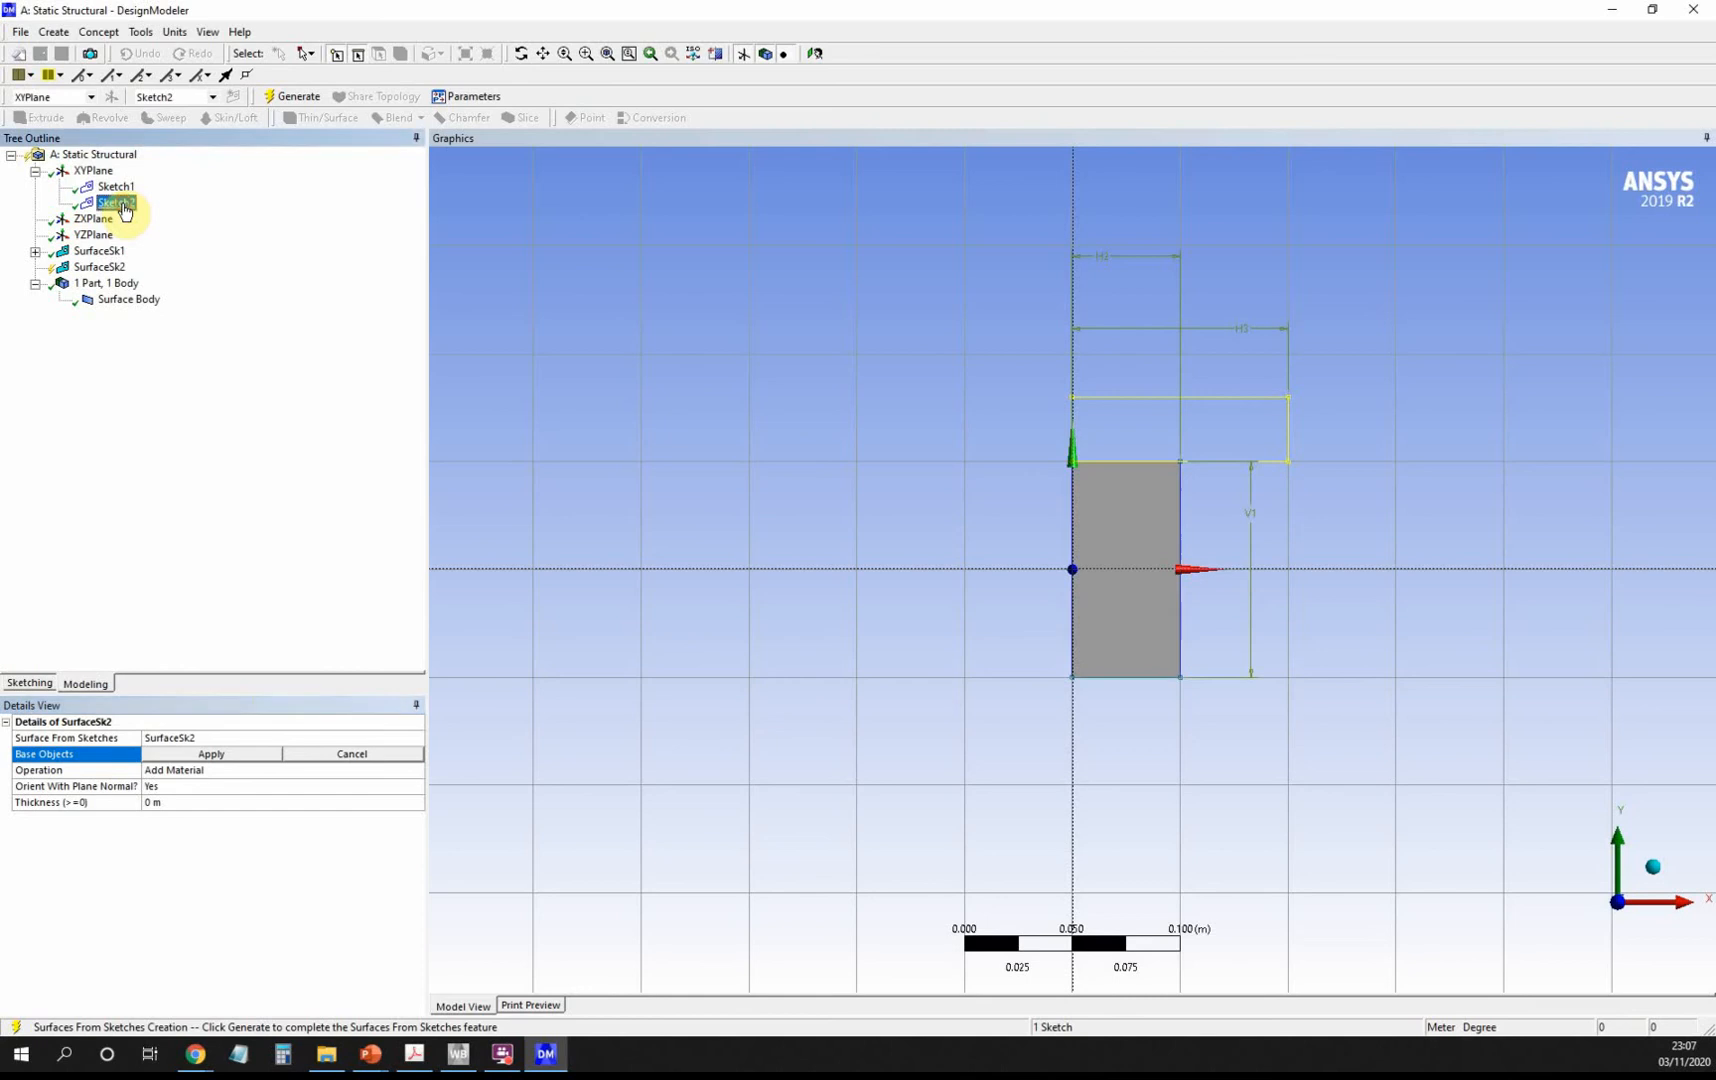
left_click(220, 754)
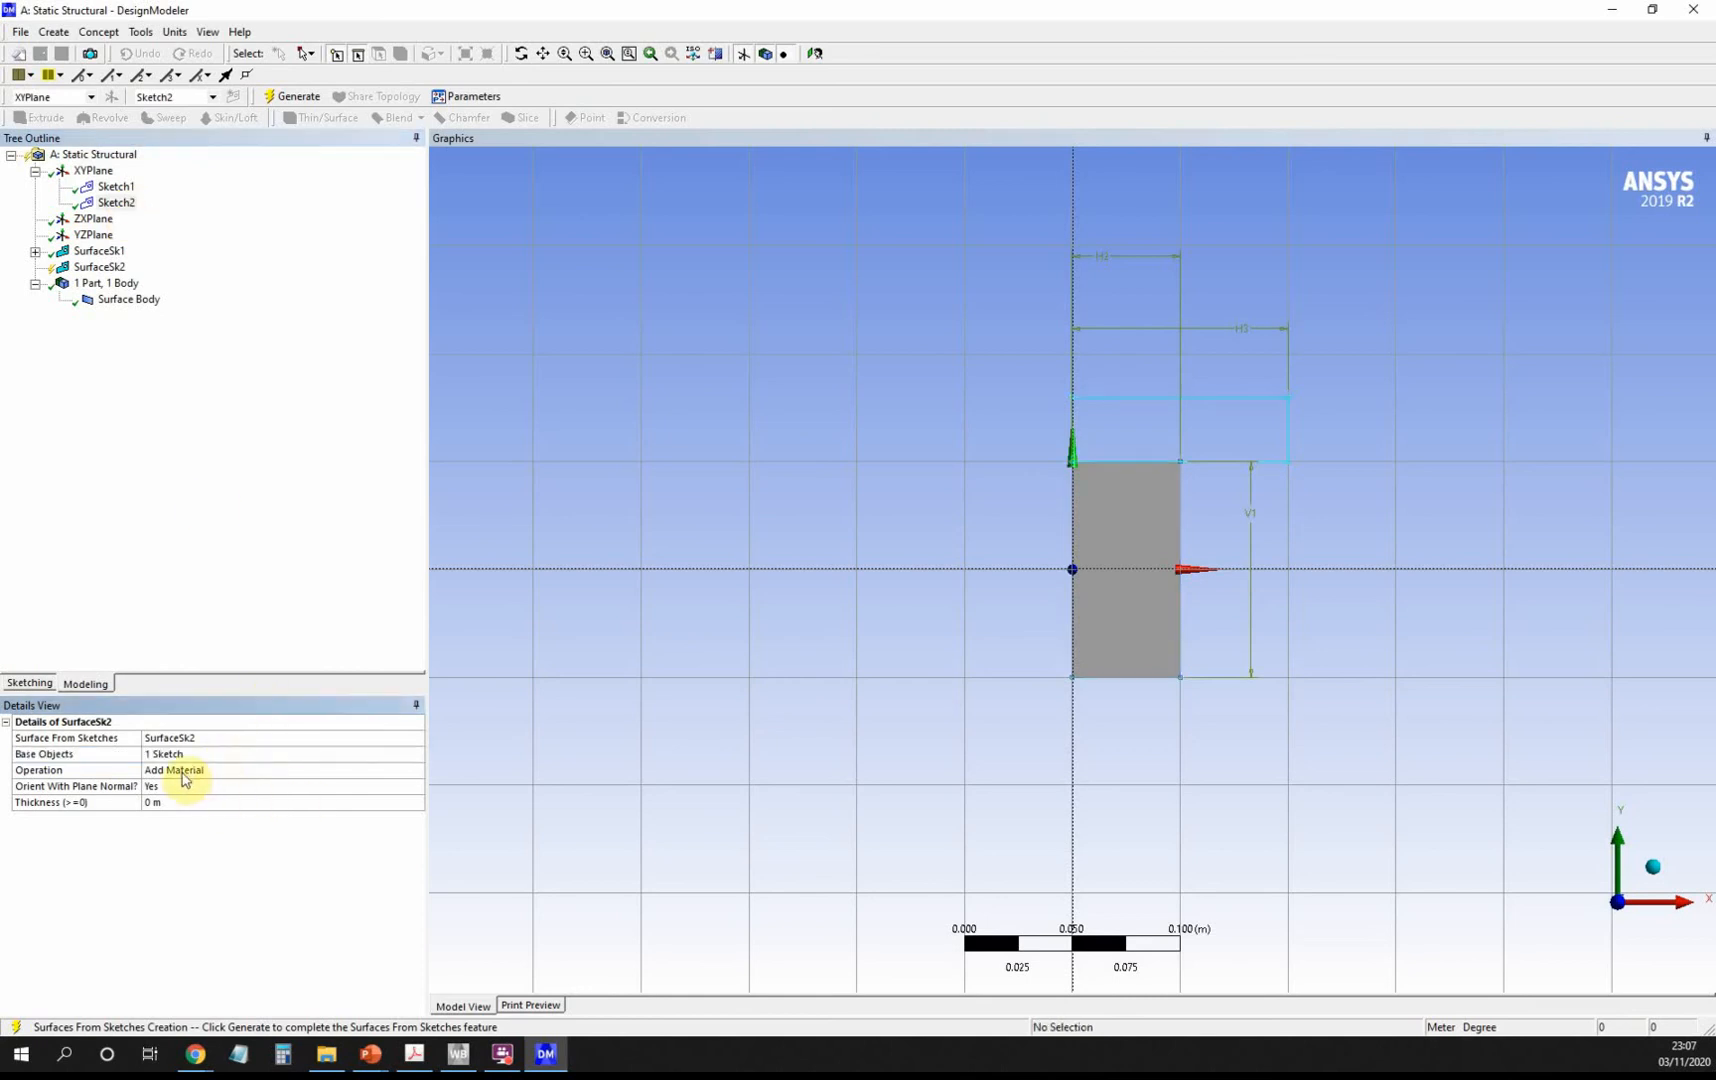
left_click(183, 772)
left_click(417, 772)
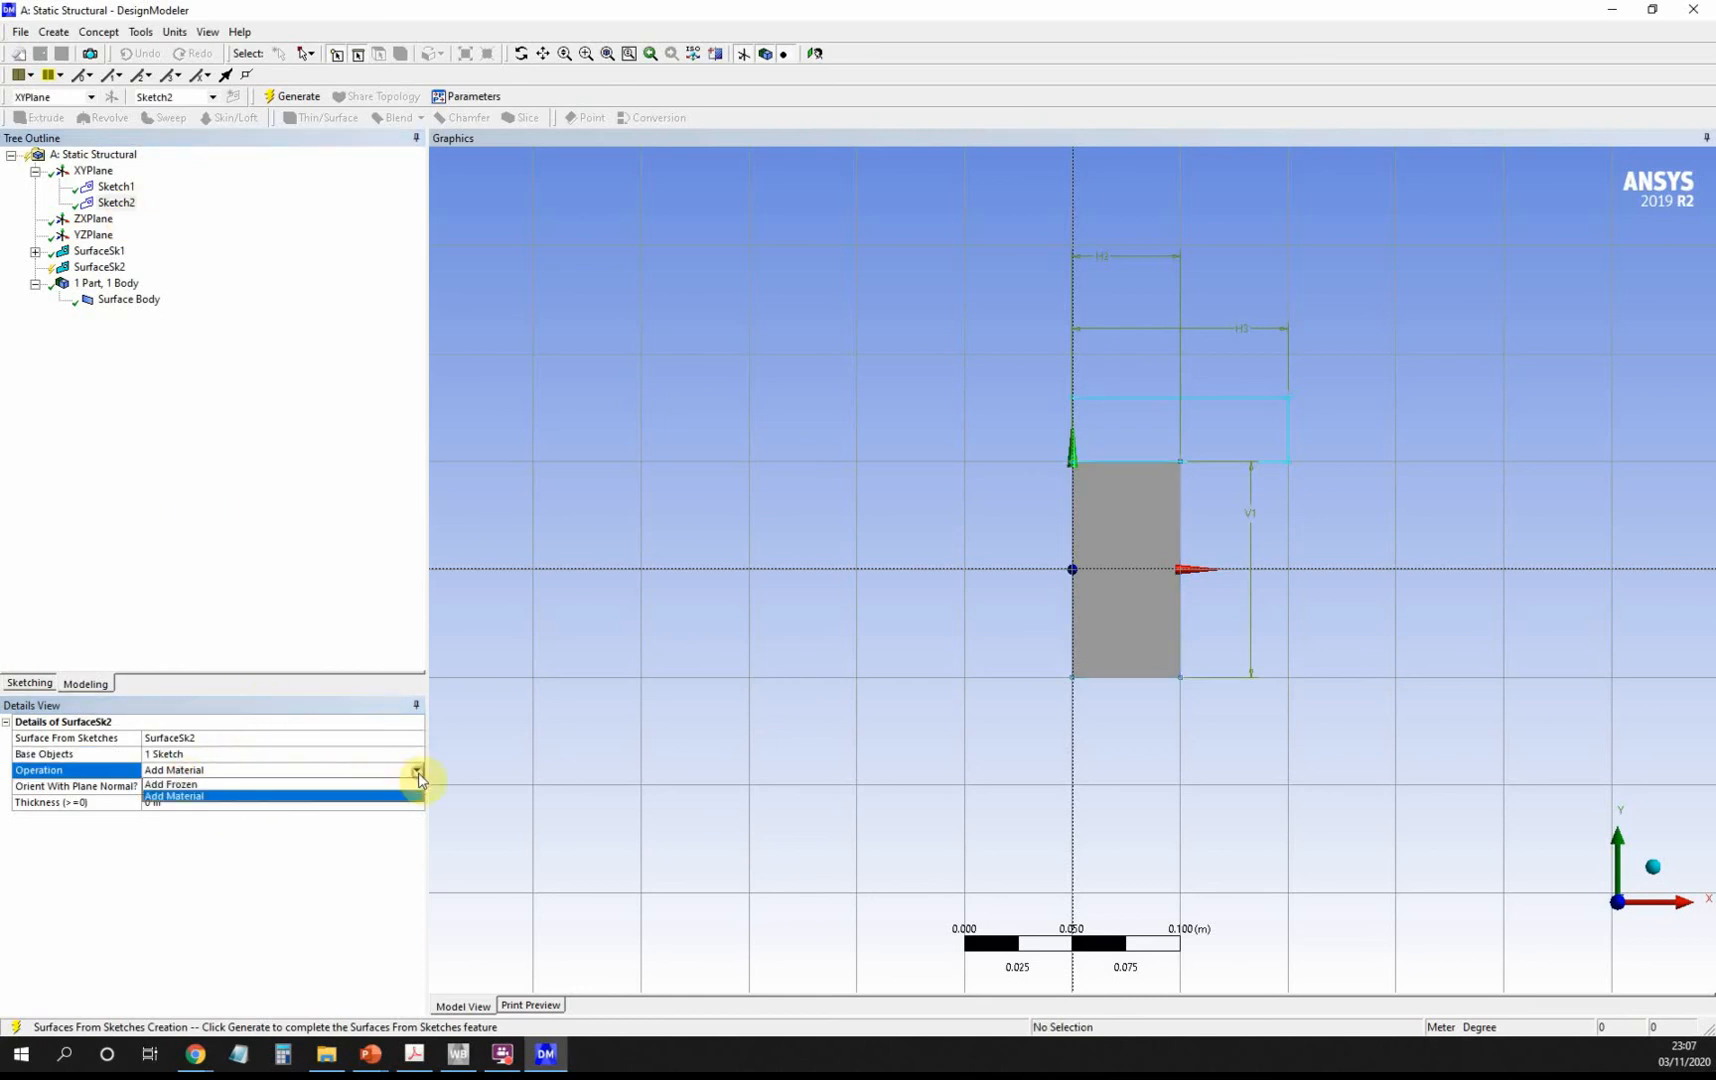
left_click(400, 785)
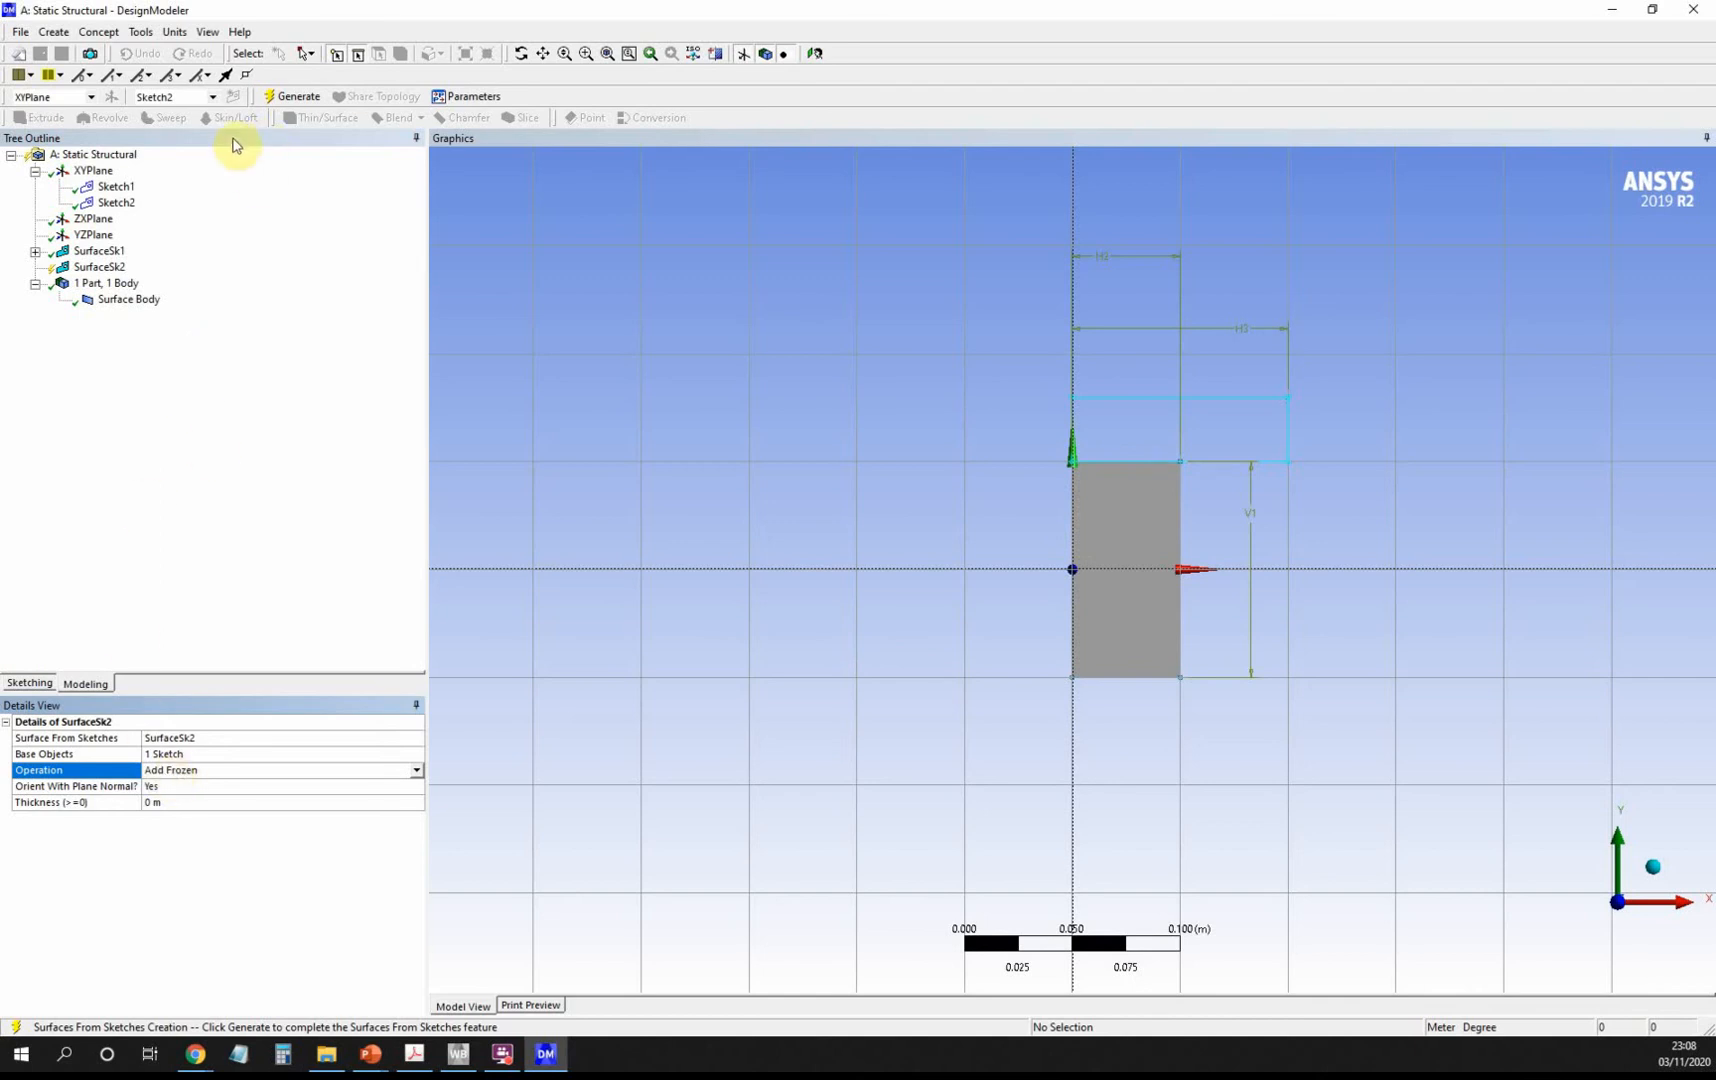
left_click(291, 96)
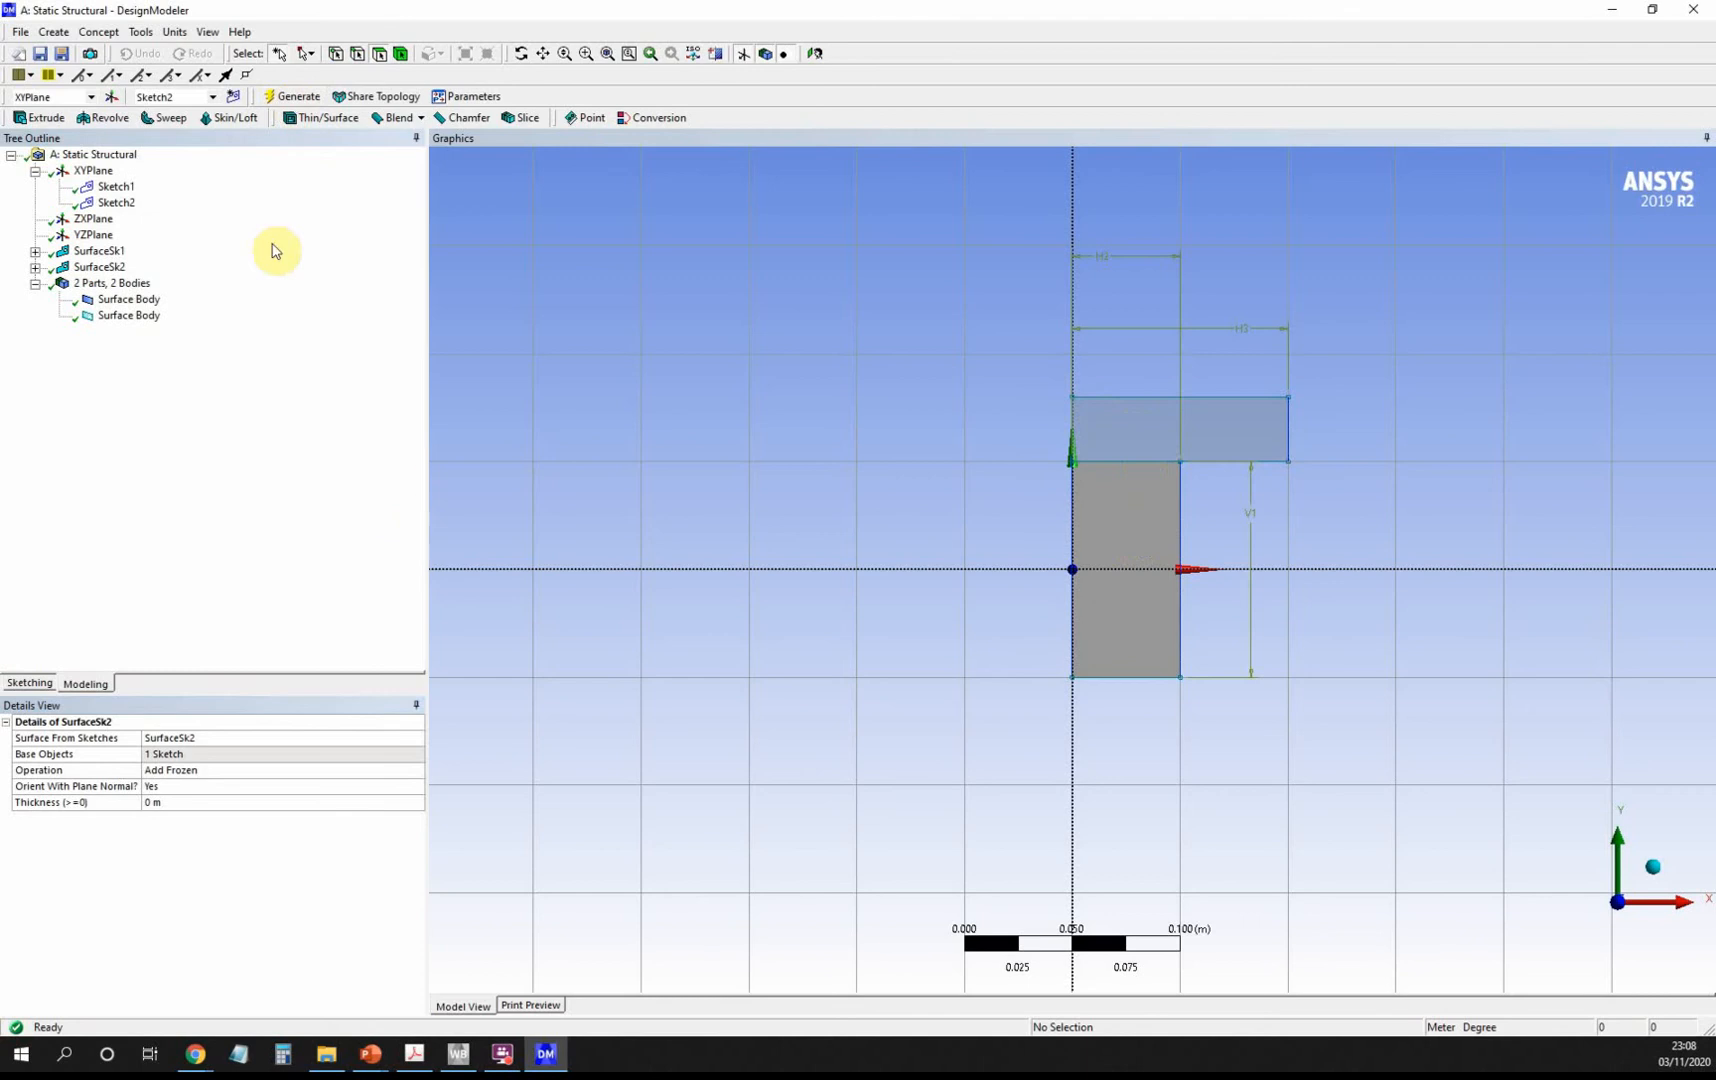
left_click(95, 171)
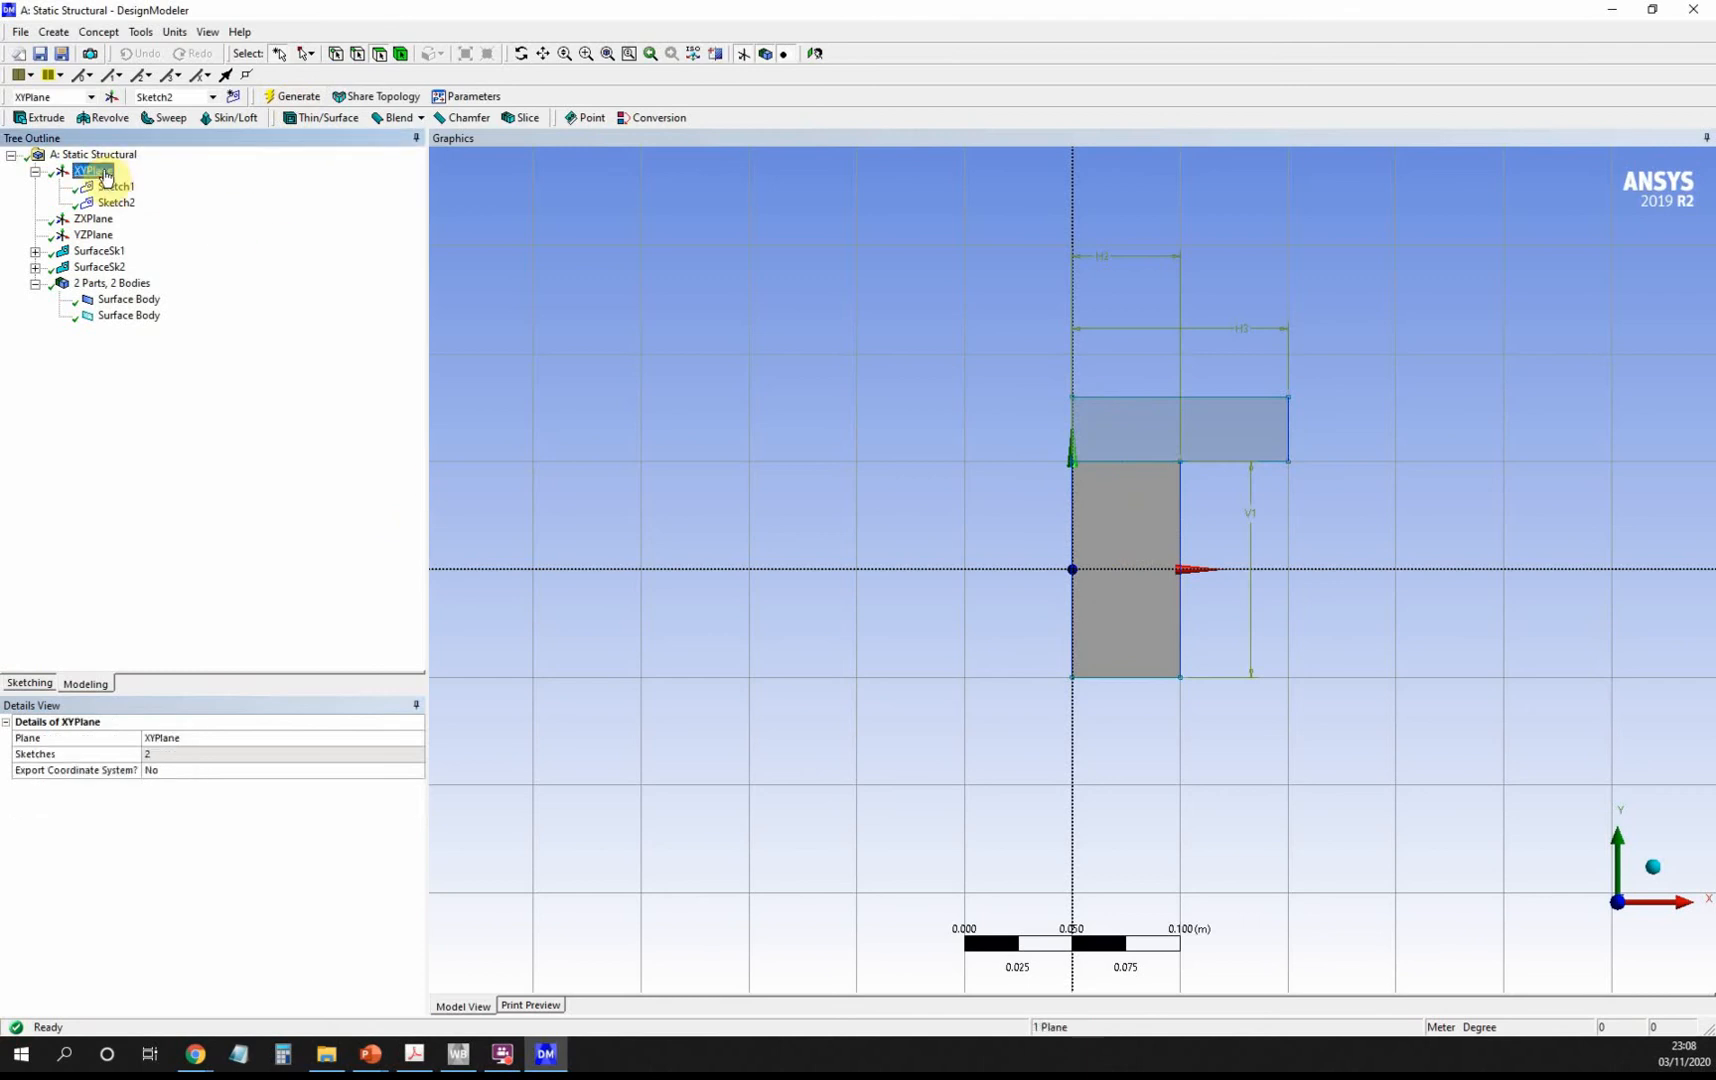
Draw a new Sketch3 rectangle on XYPlane just below the grey block.
left_click(236, 97)
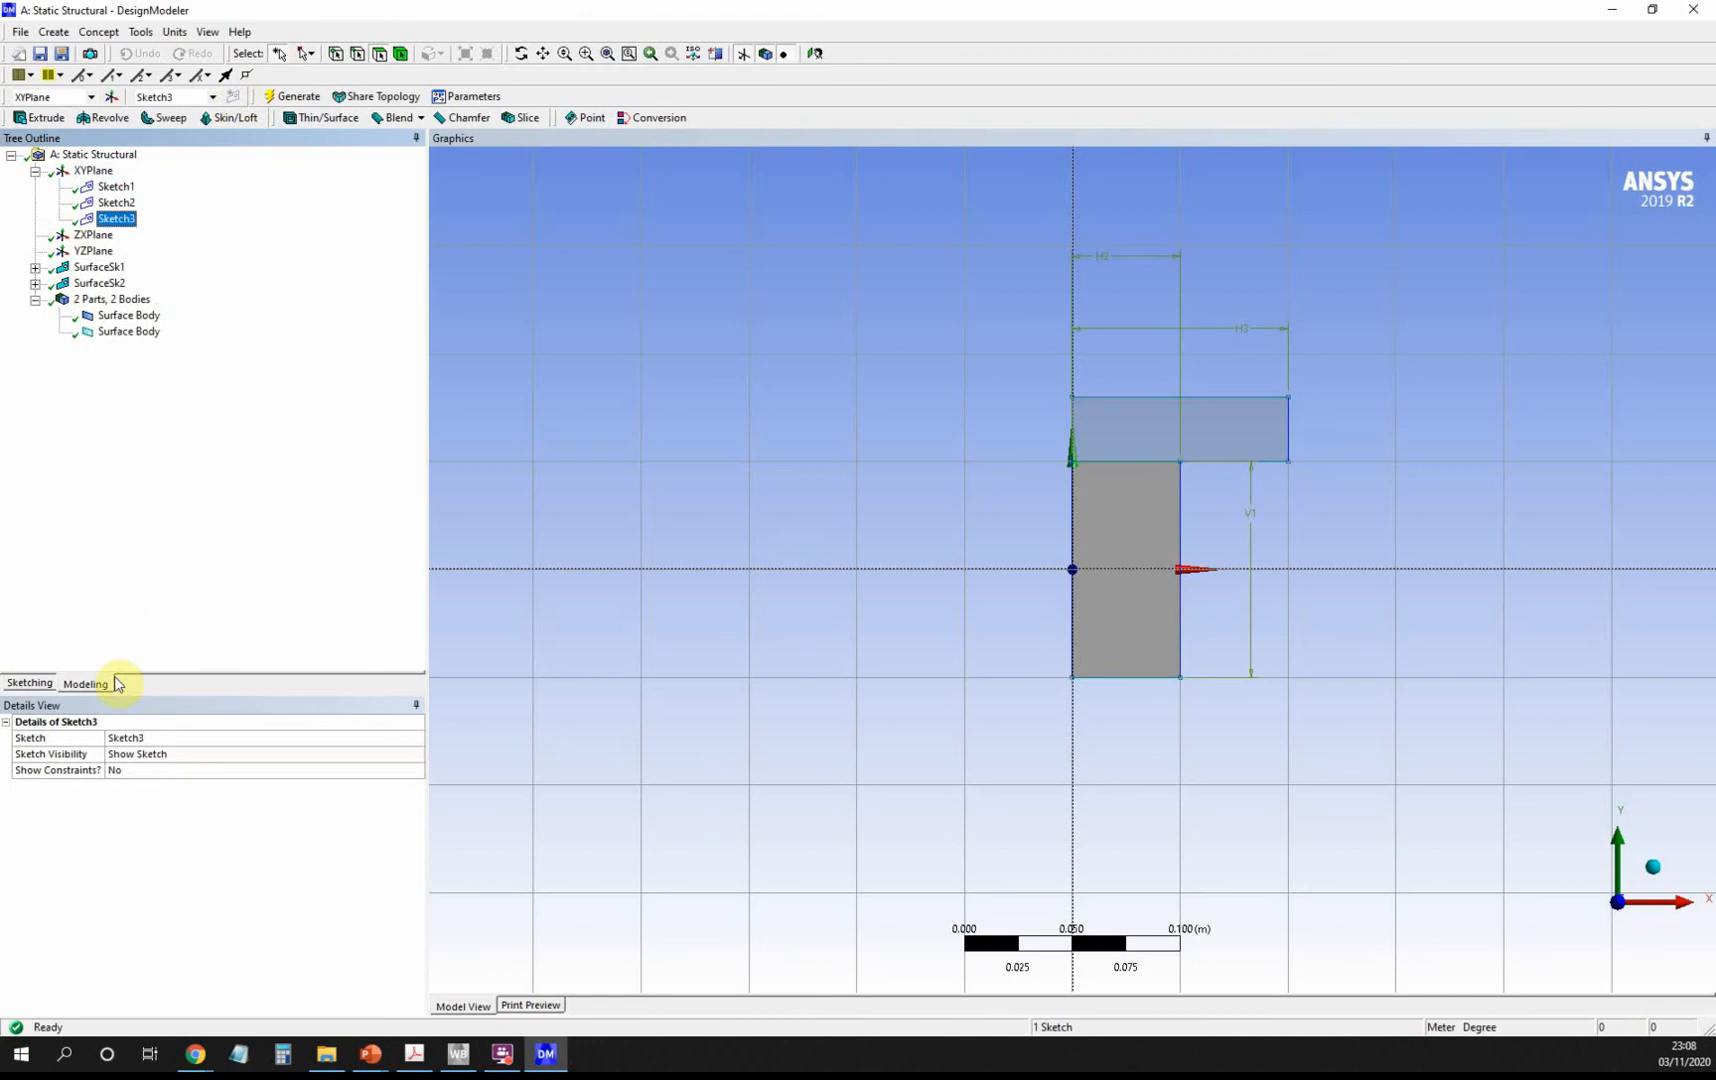
left_click(29, 683)
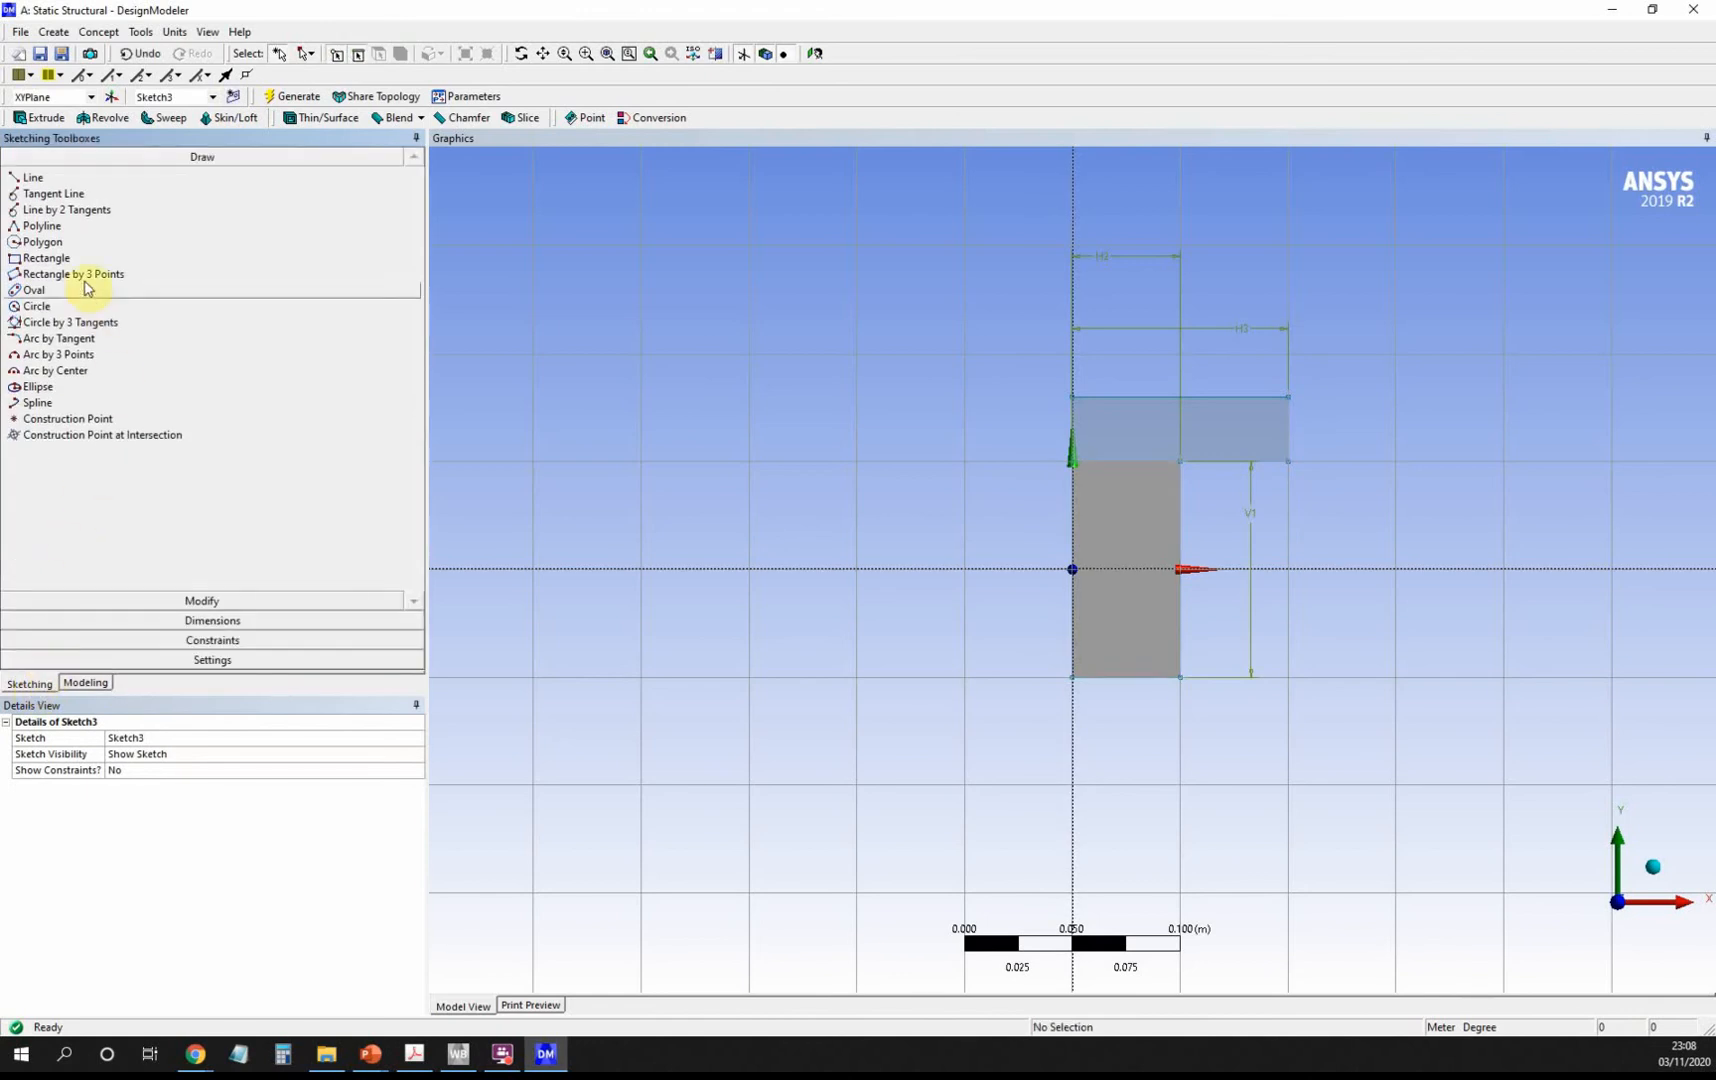
left_click(40, 257)
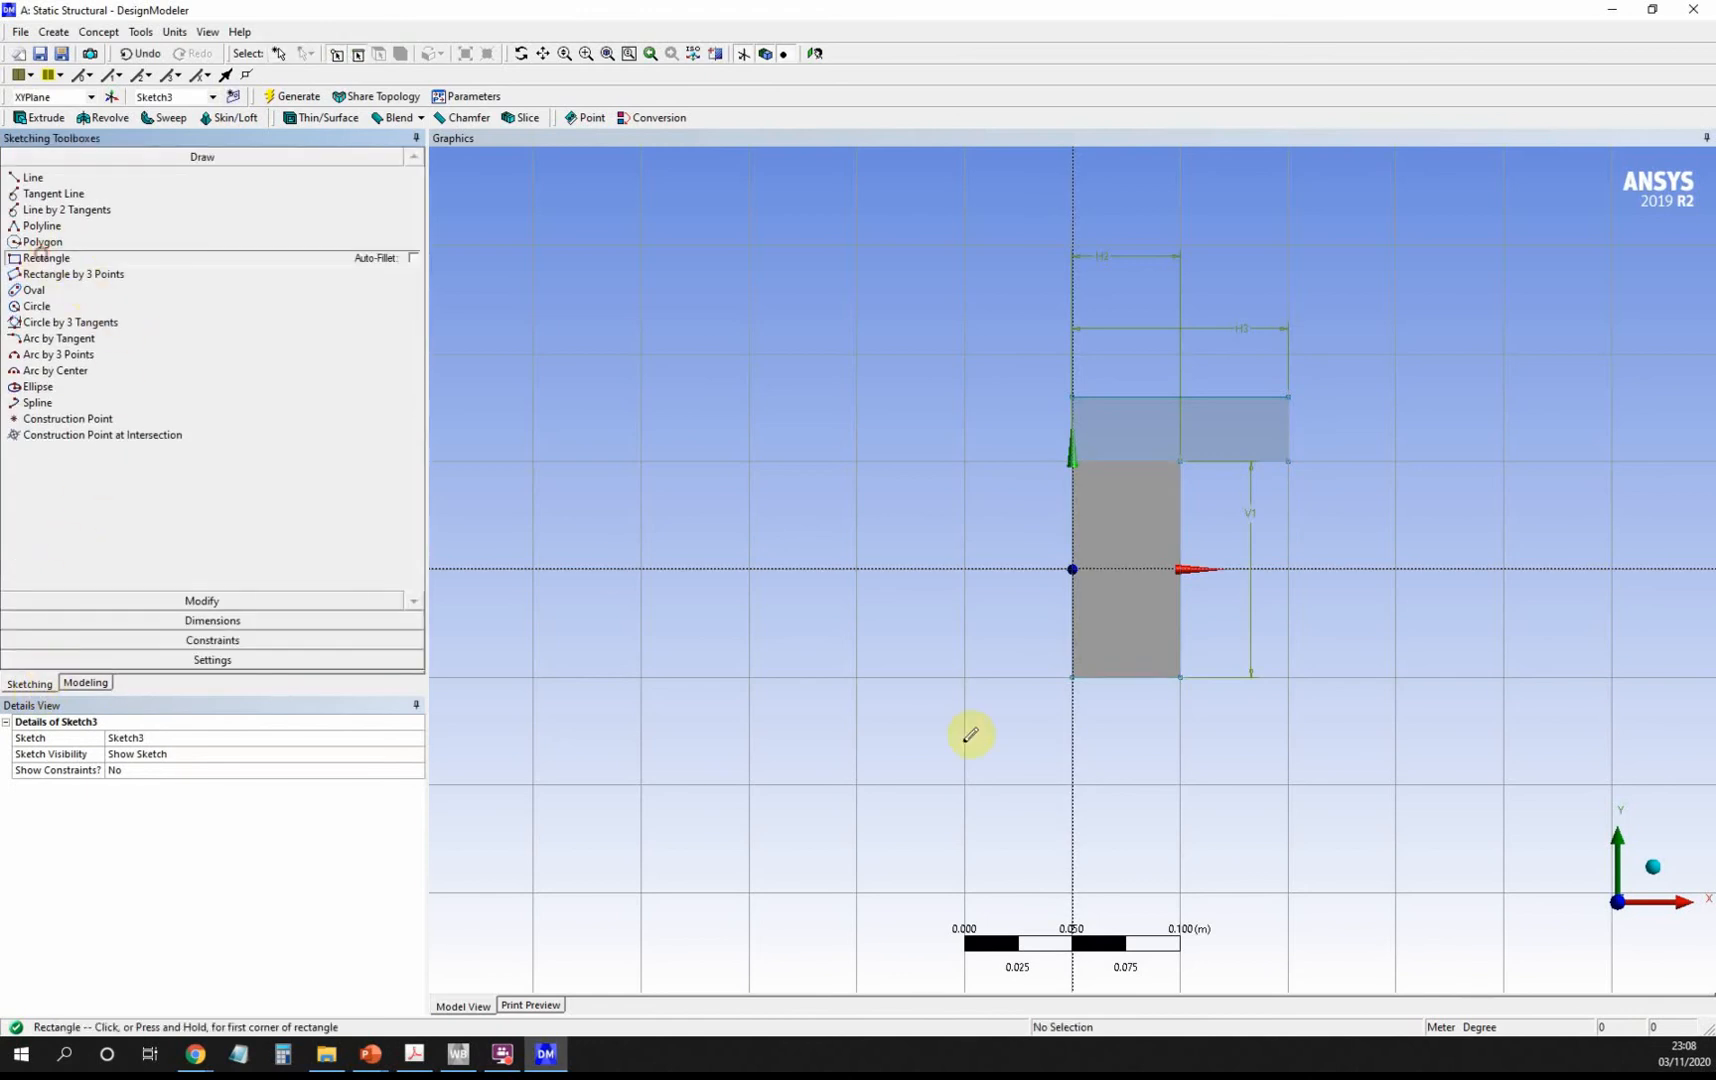
left_click(1074, 676)
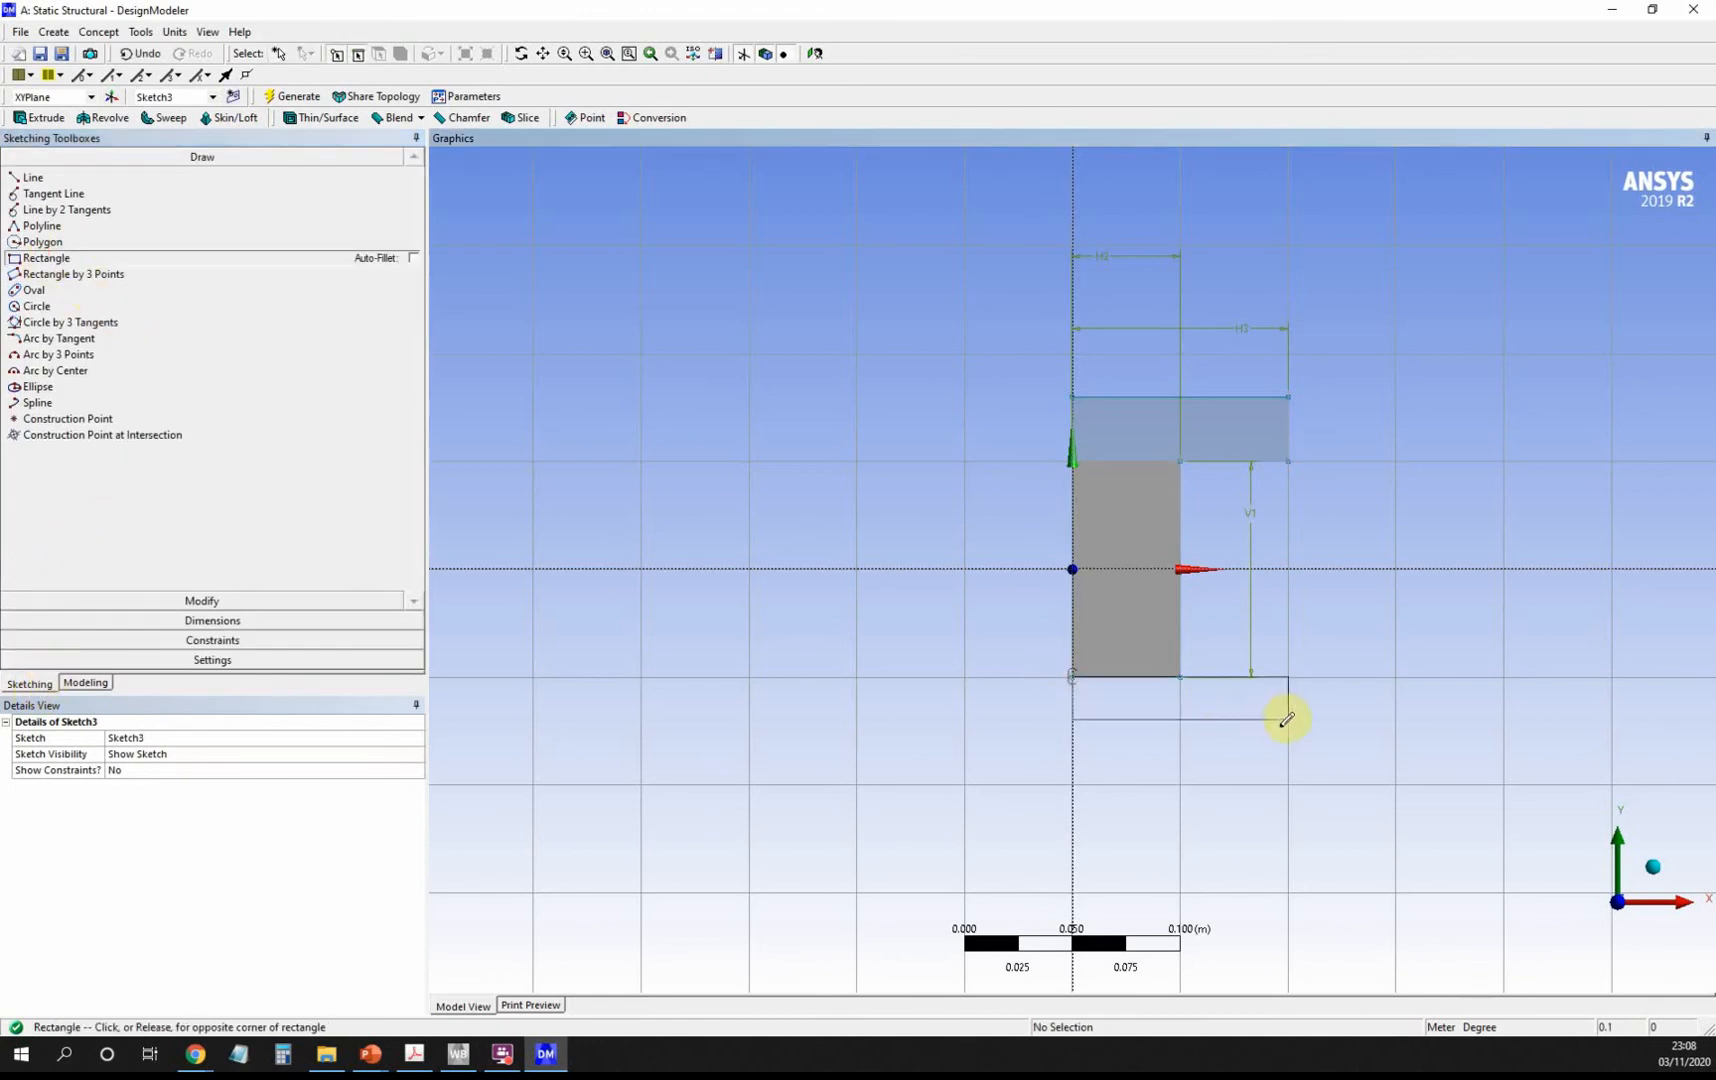
left_click(1288, 741)
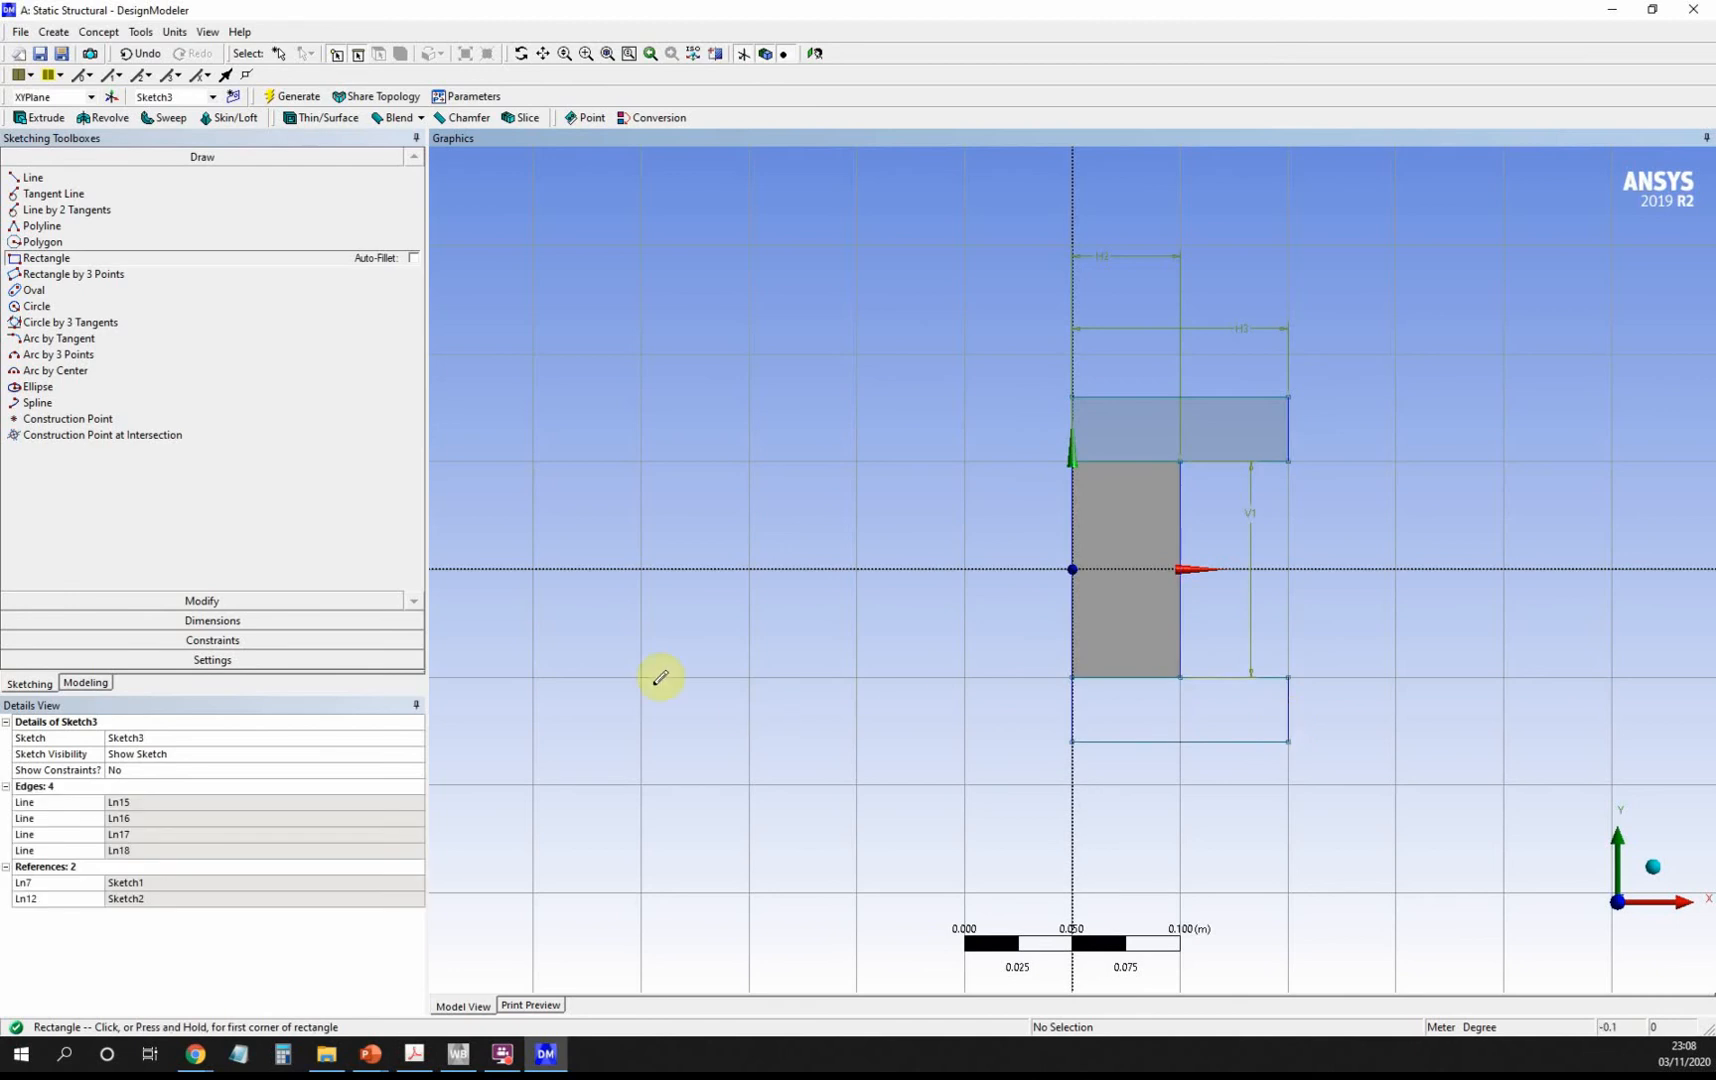
Generate SurfaceSk3 from Sketch3 as an Add Frozen surface body.
left_click(85, 683)
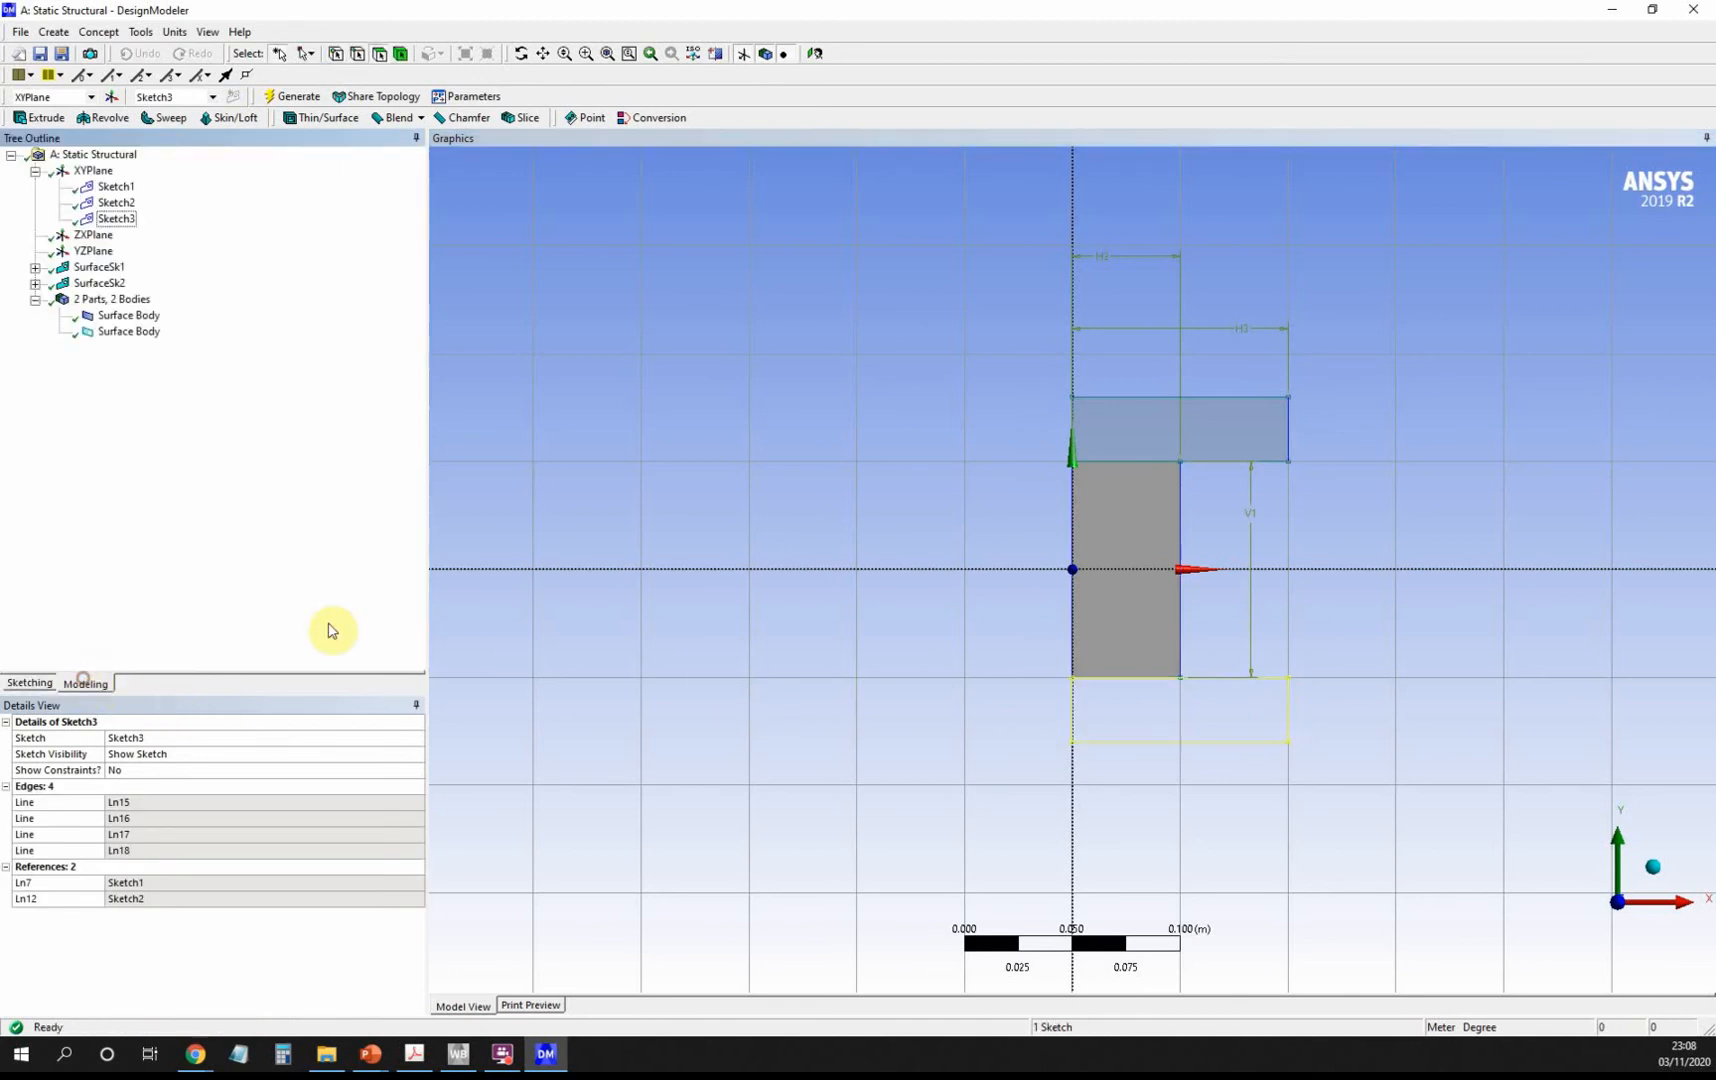
left_click(104, 32)
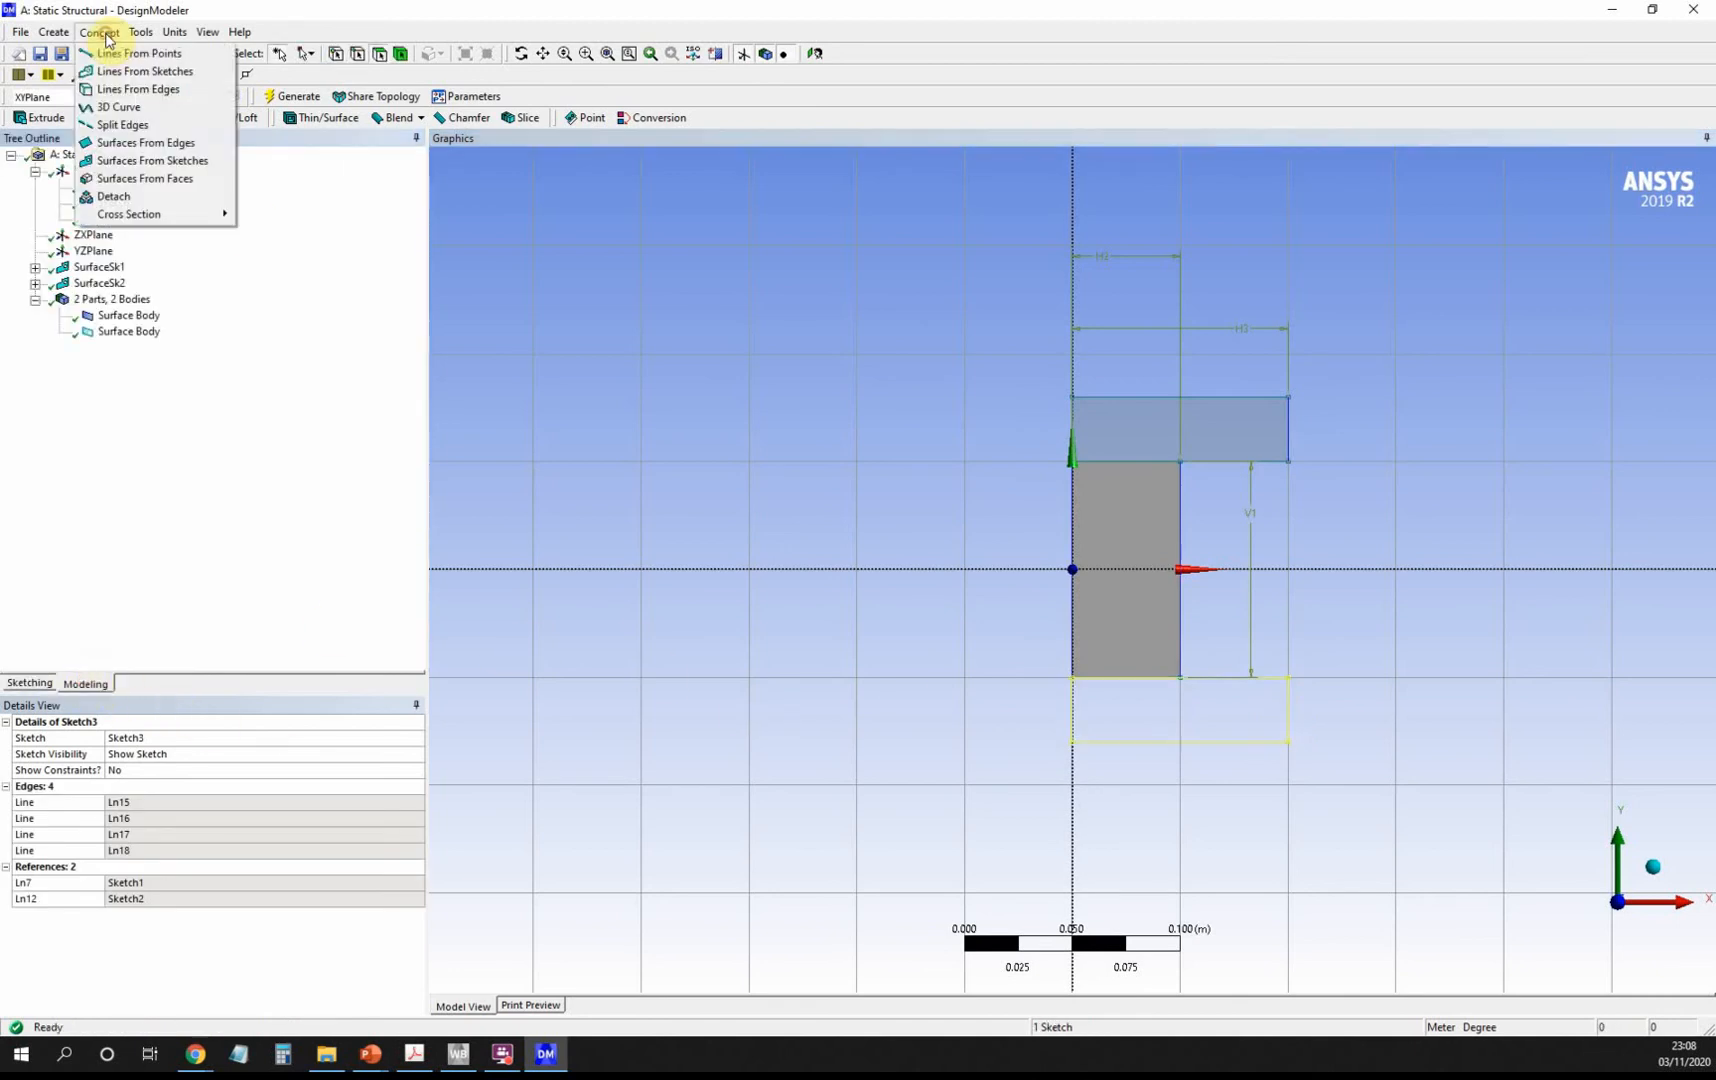
left_click(163, 160)
left_click(116, 218)
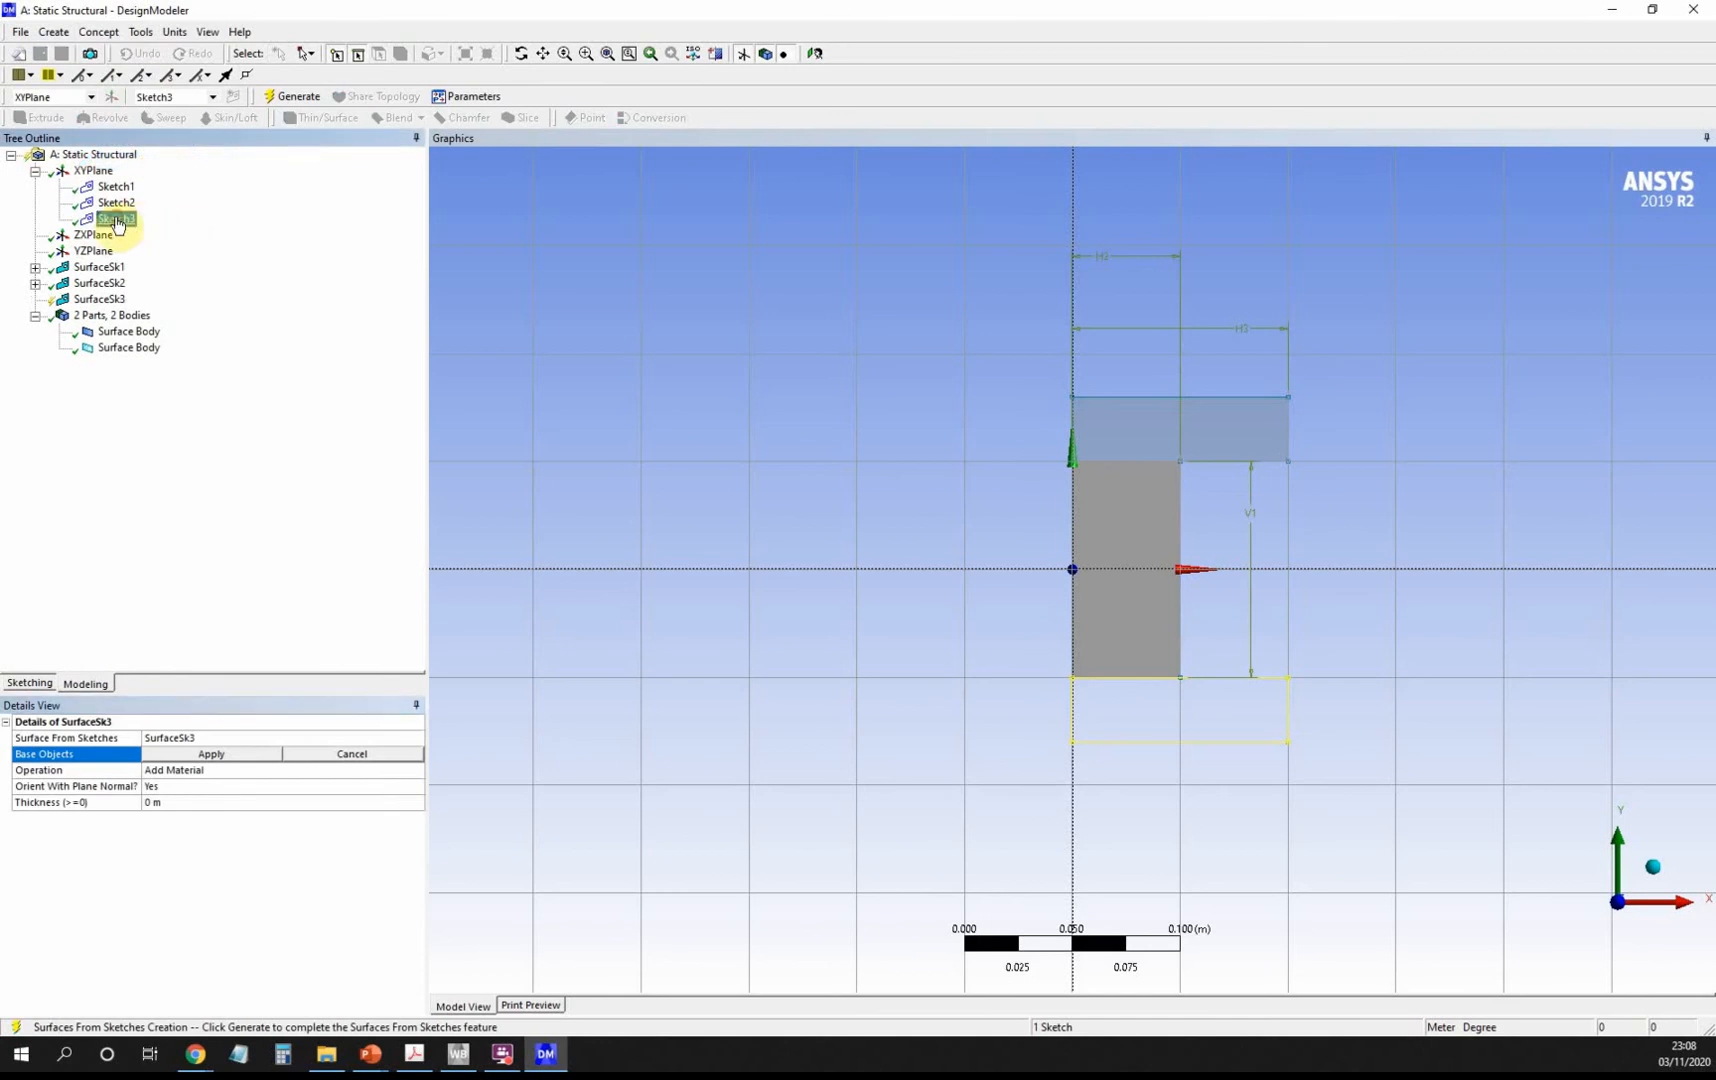
left_click(214, 756)
left_click(200, 770)
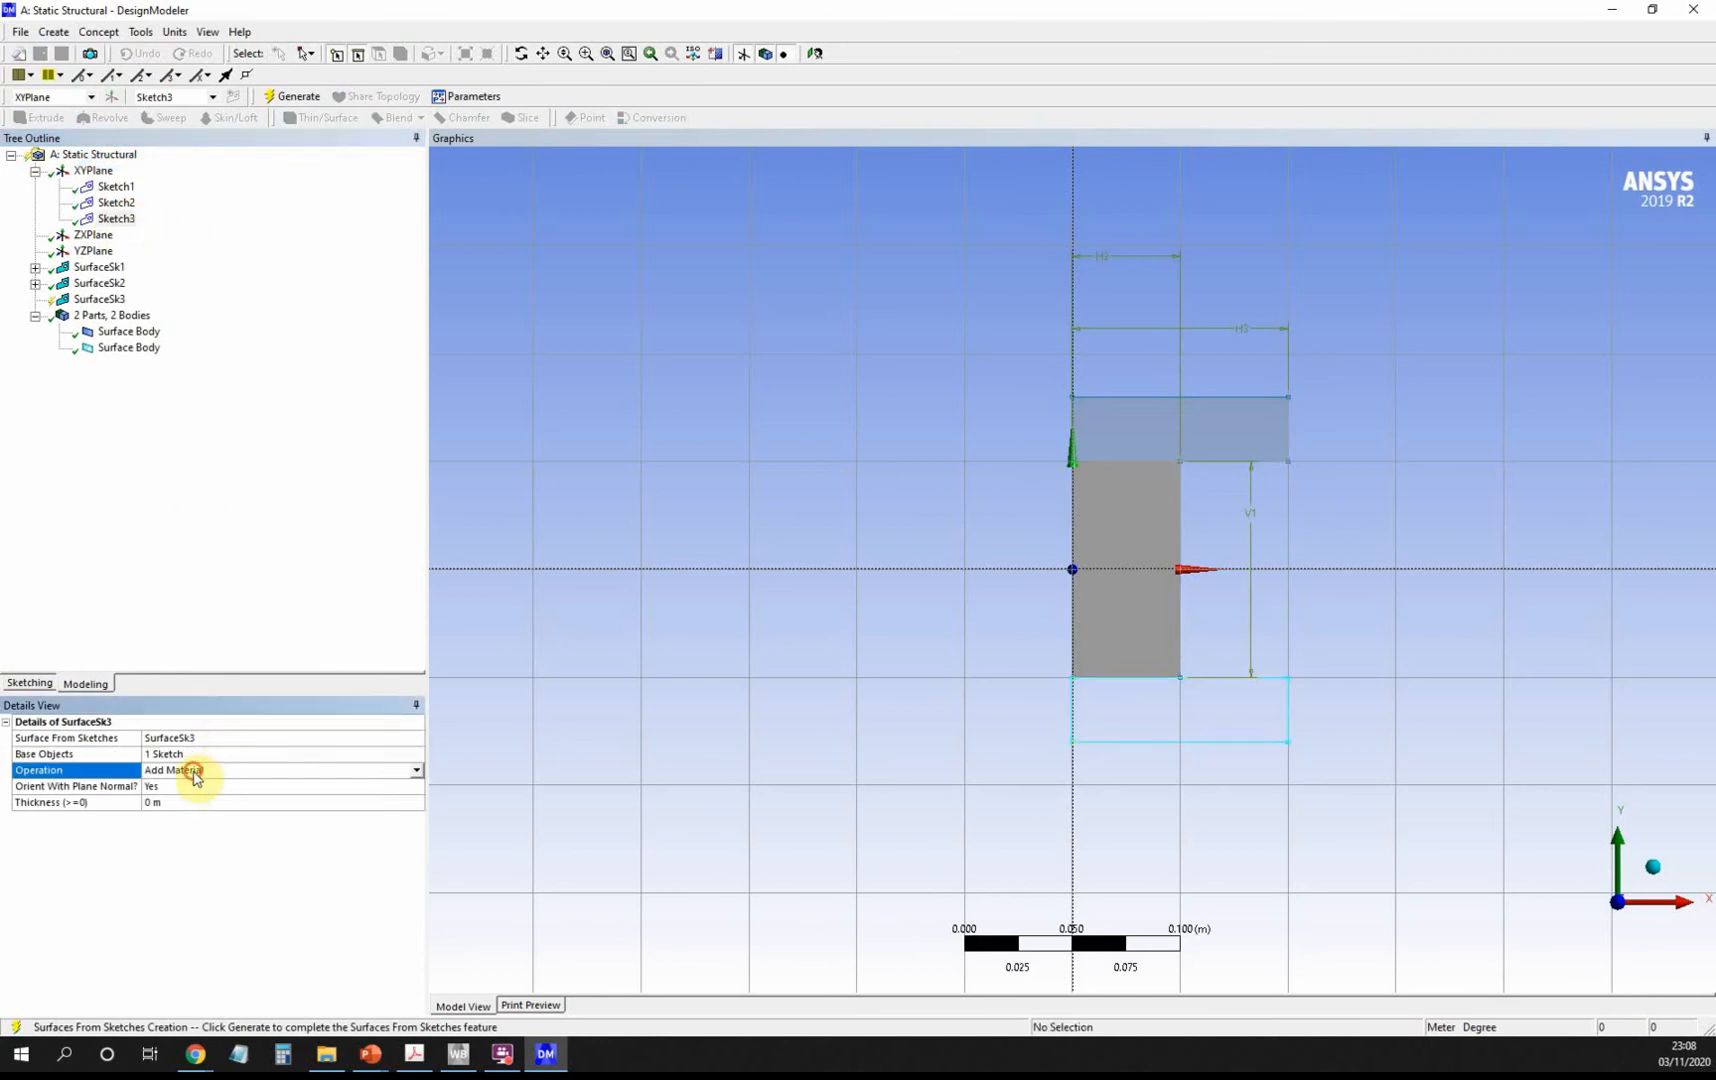
left_click(414, 775)
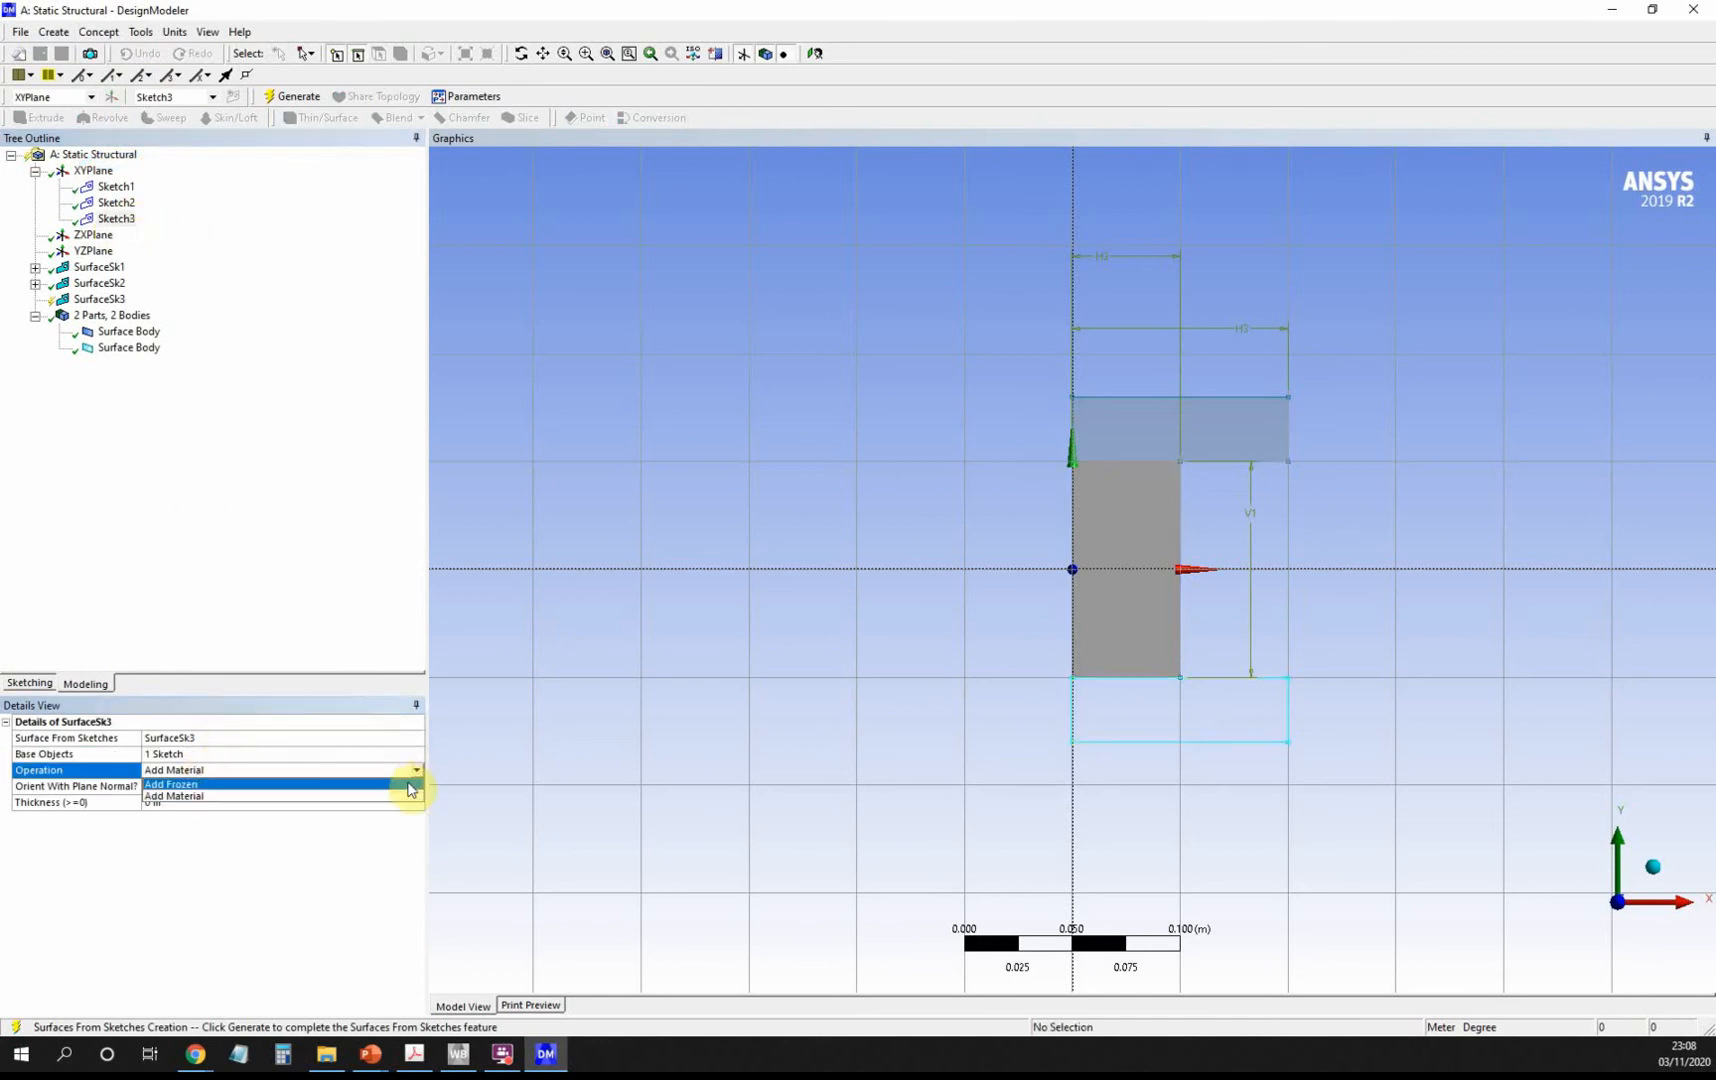
left_click(410, 800)
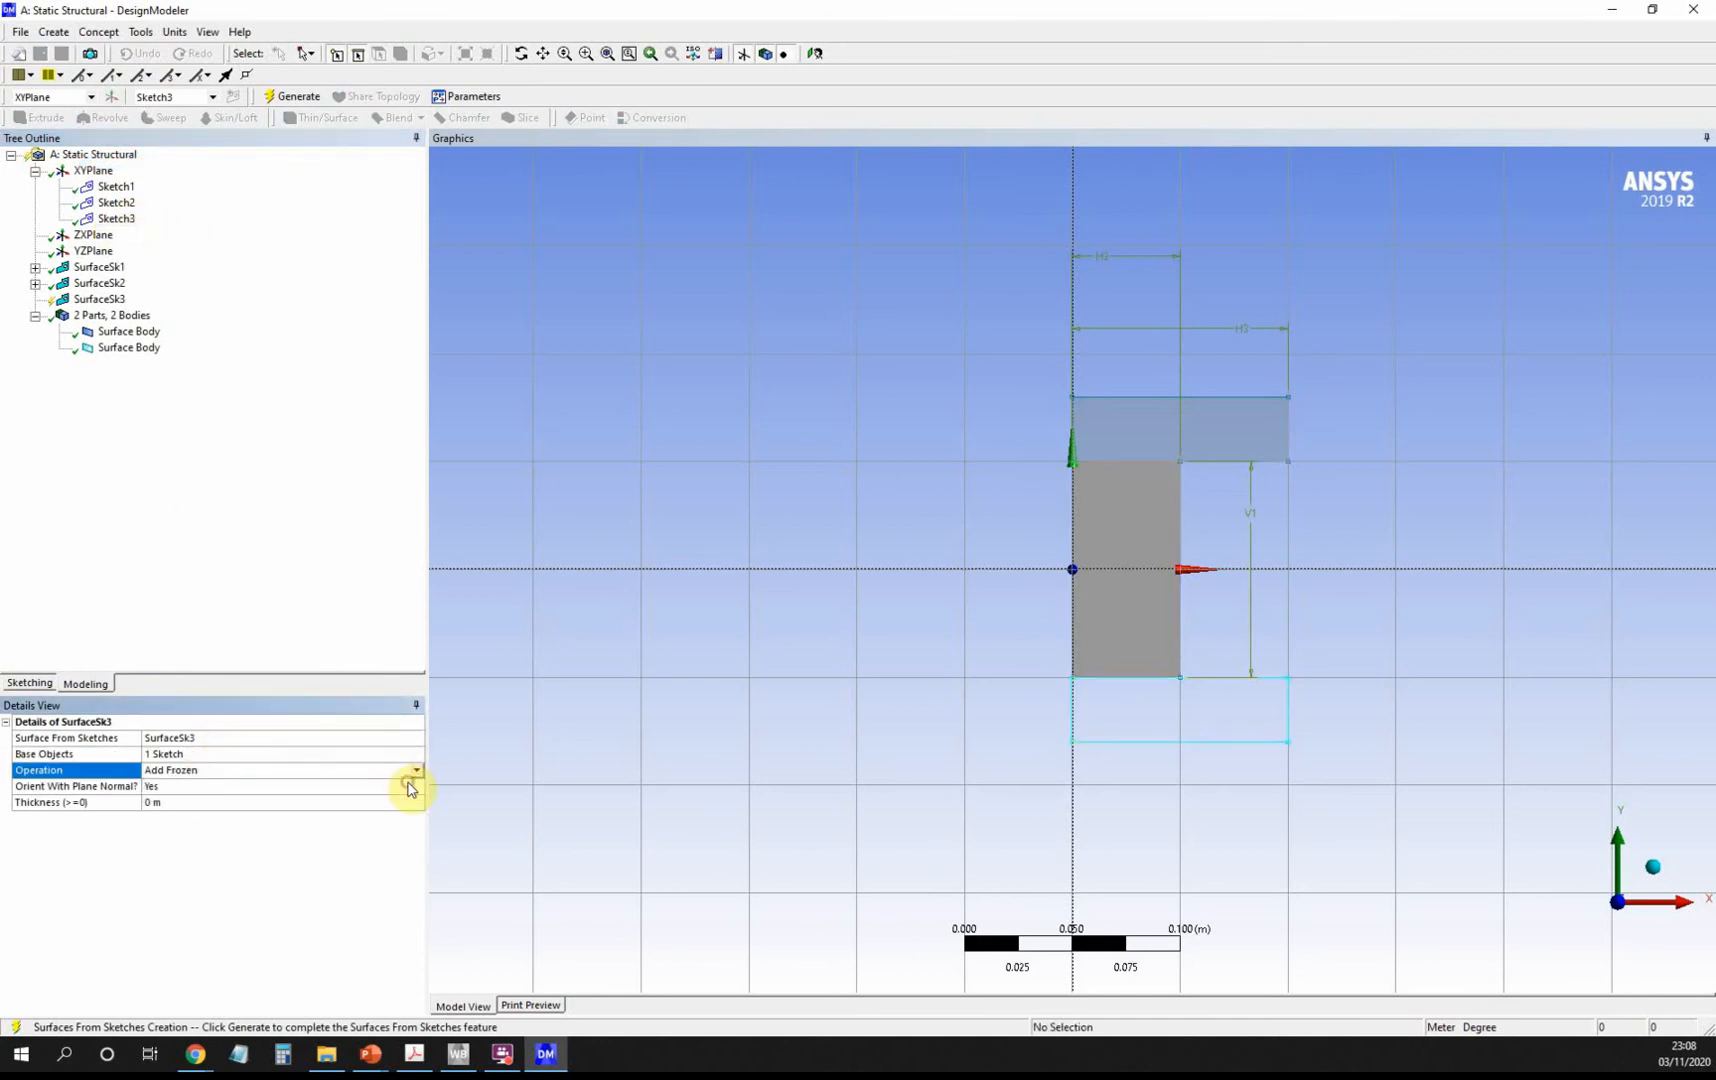
left_click(287, 96)
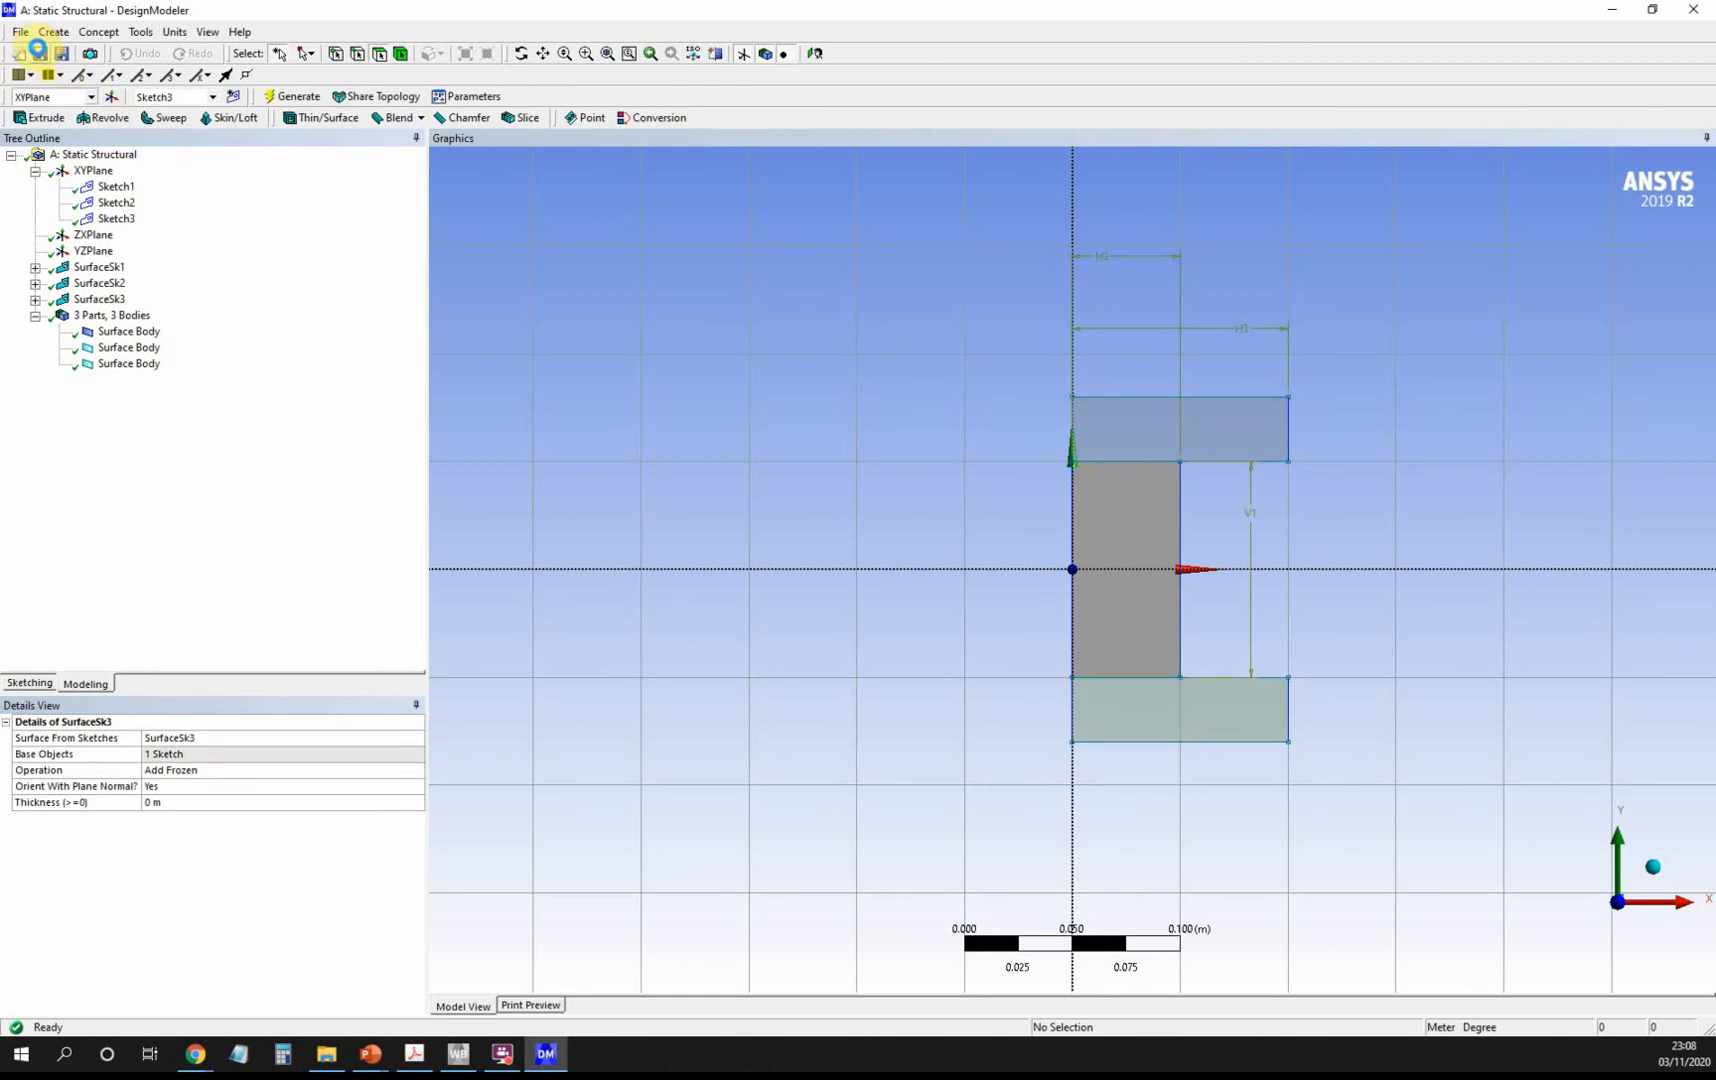
Set the Geometry (A3) analysis type to 2D and launch Mechanical from the Model cell.
left_click(1613, 10)
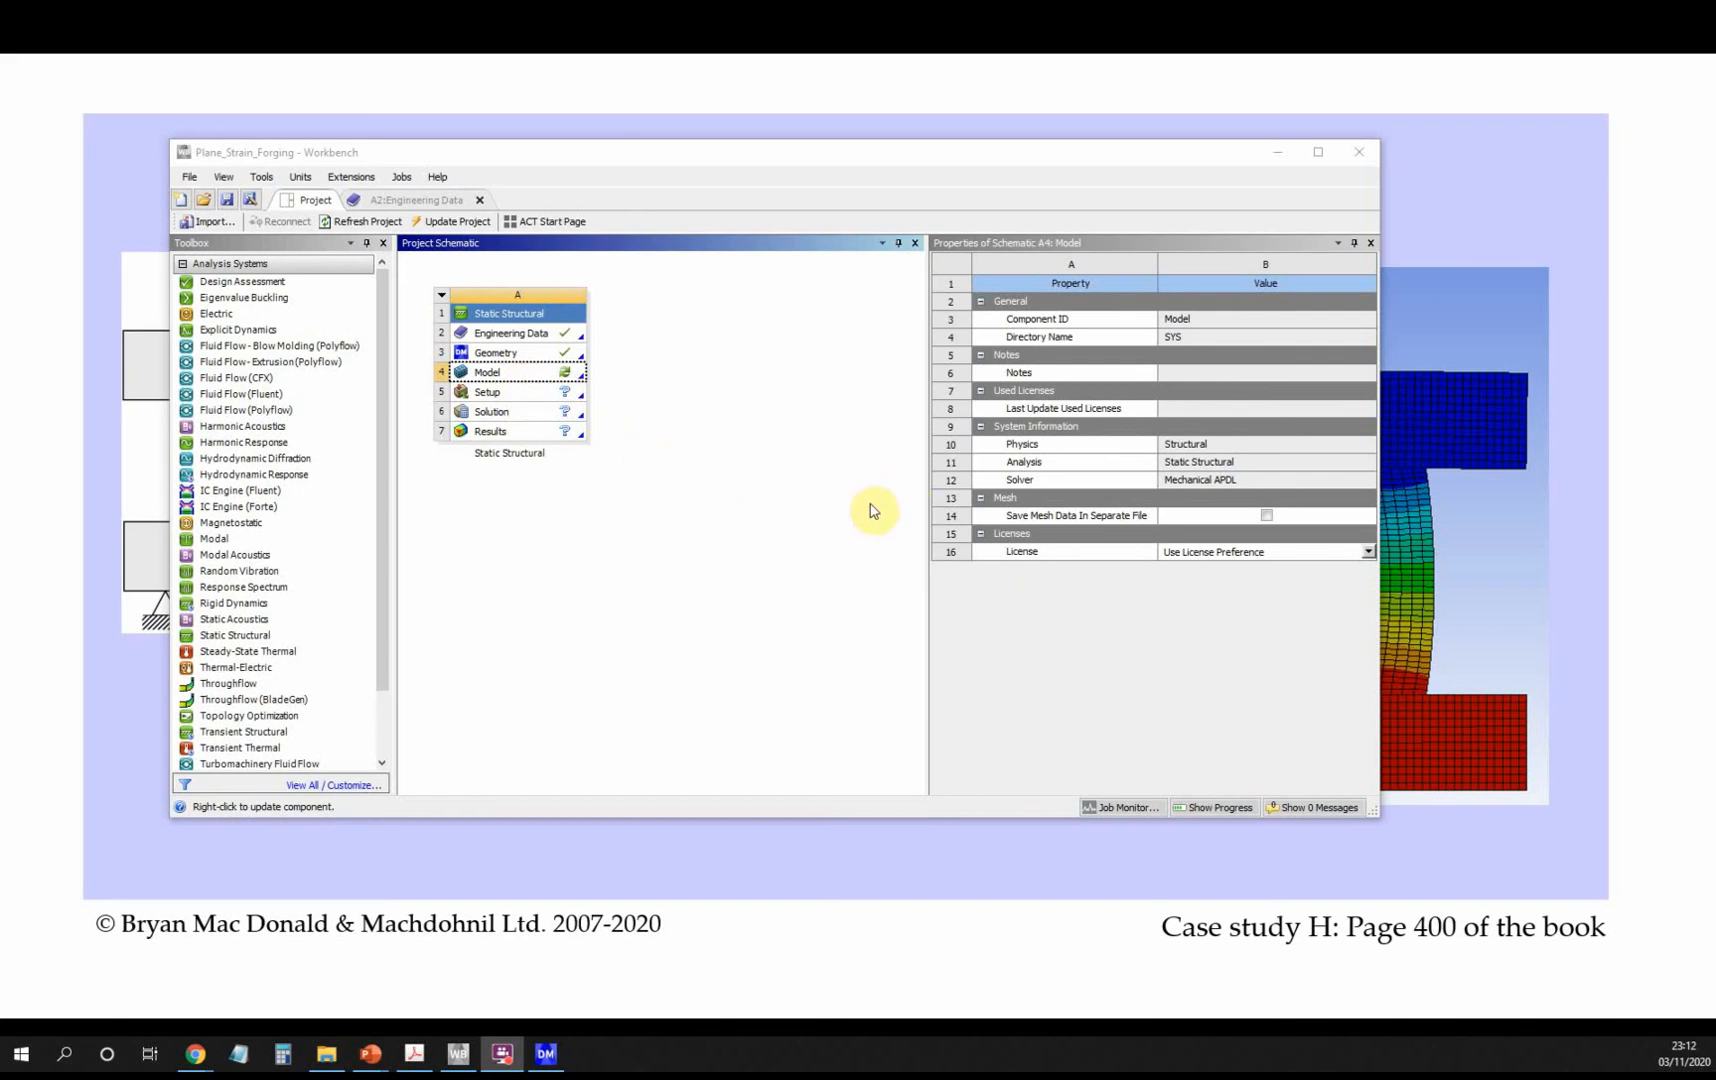
left_click(514, 354)
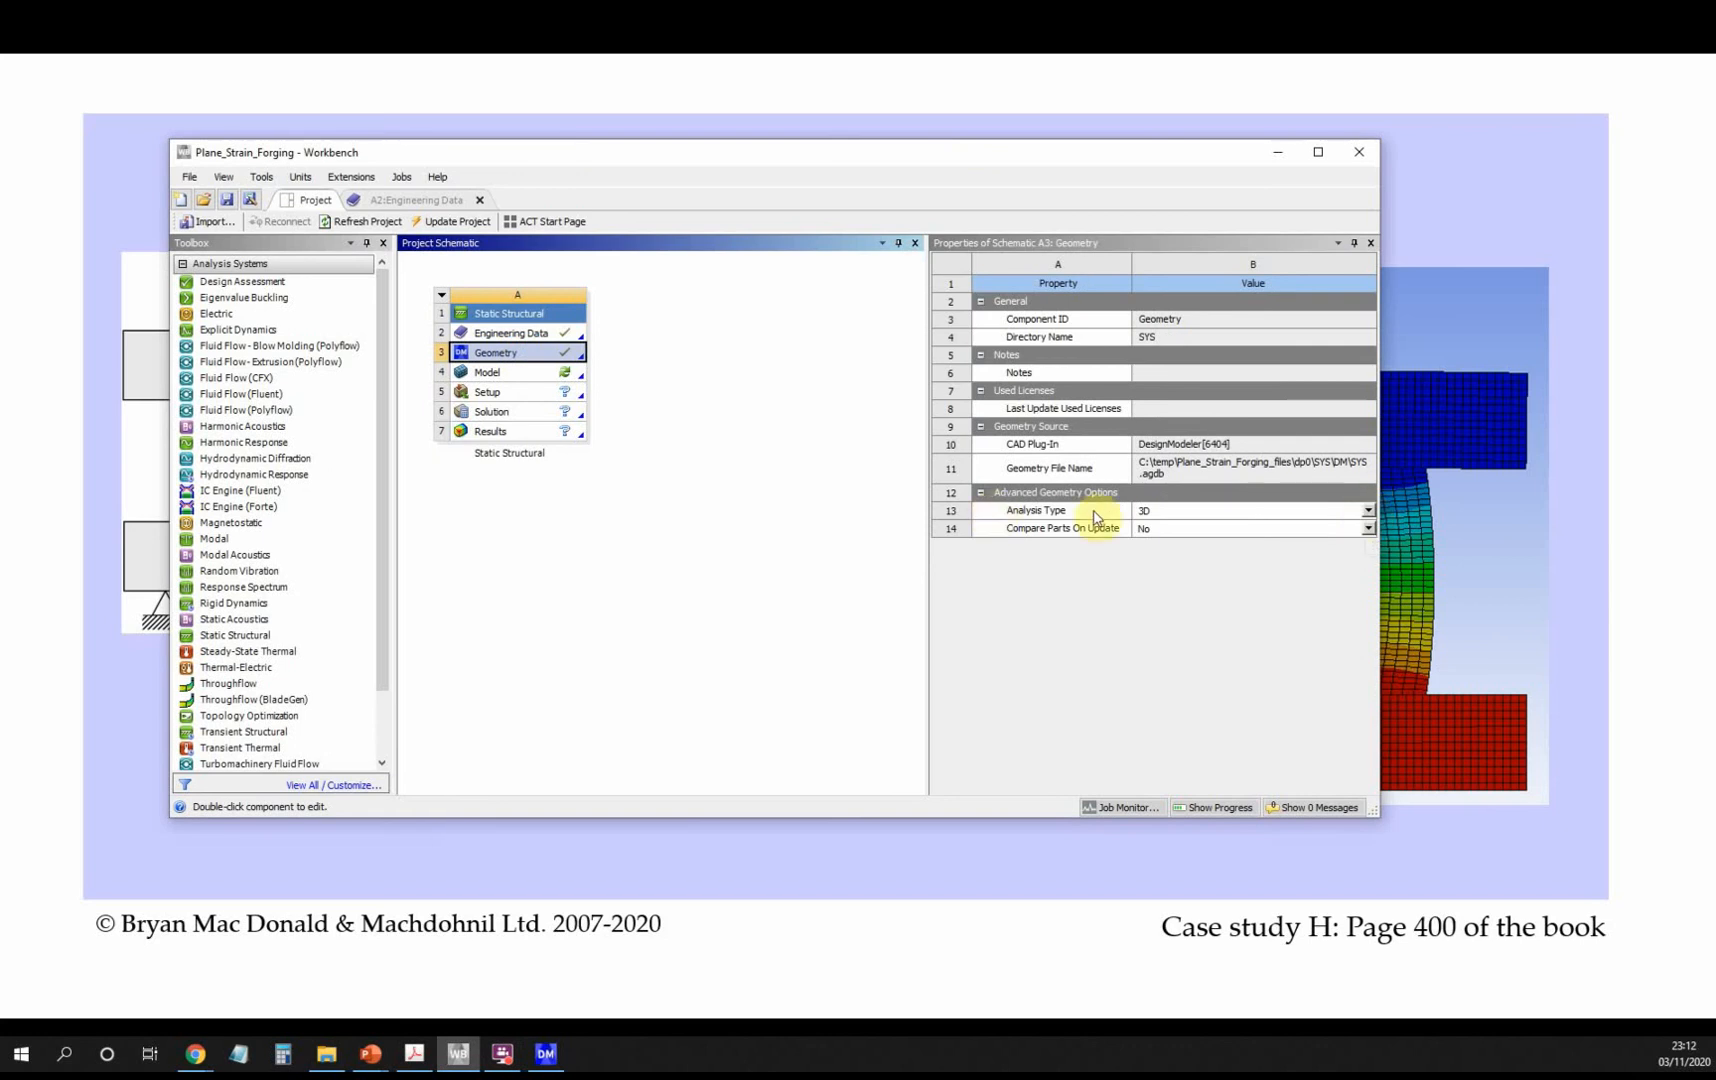
left_click(1368, 511)
left_click(1320, 538)
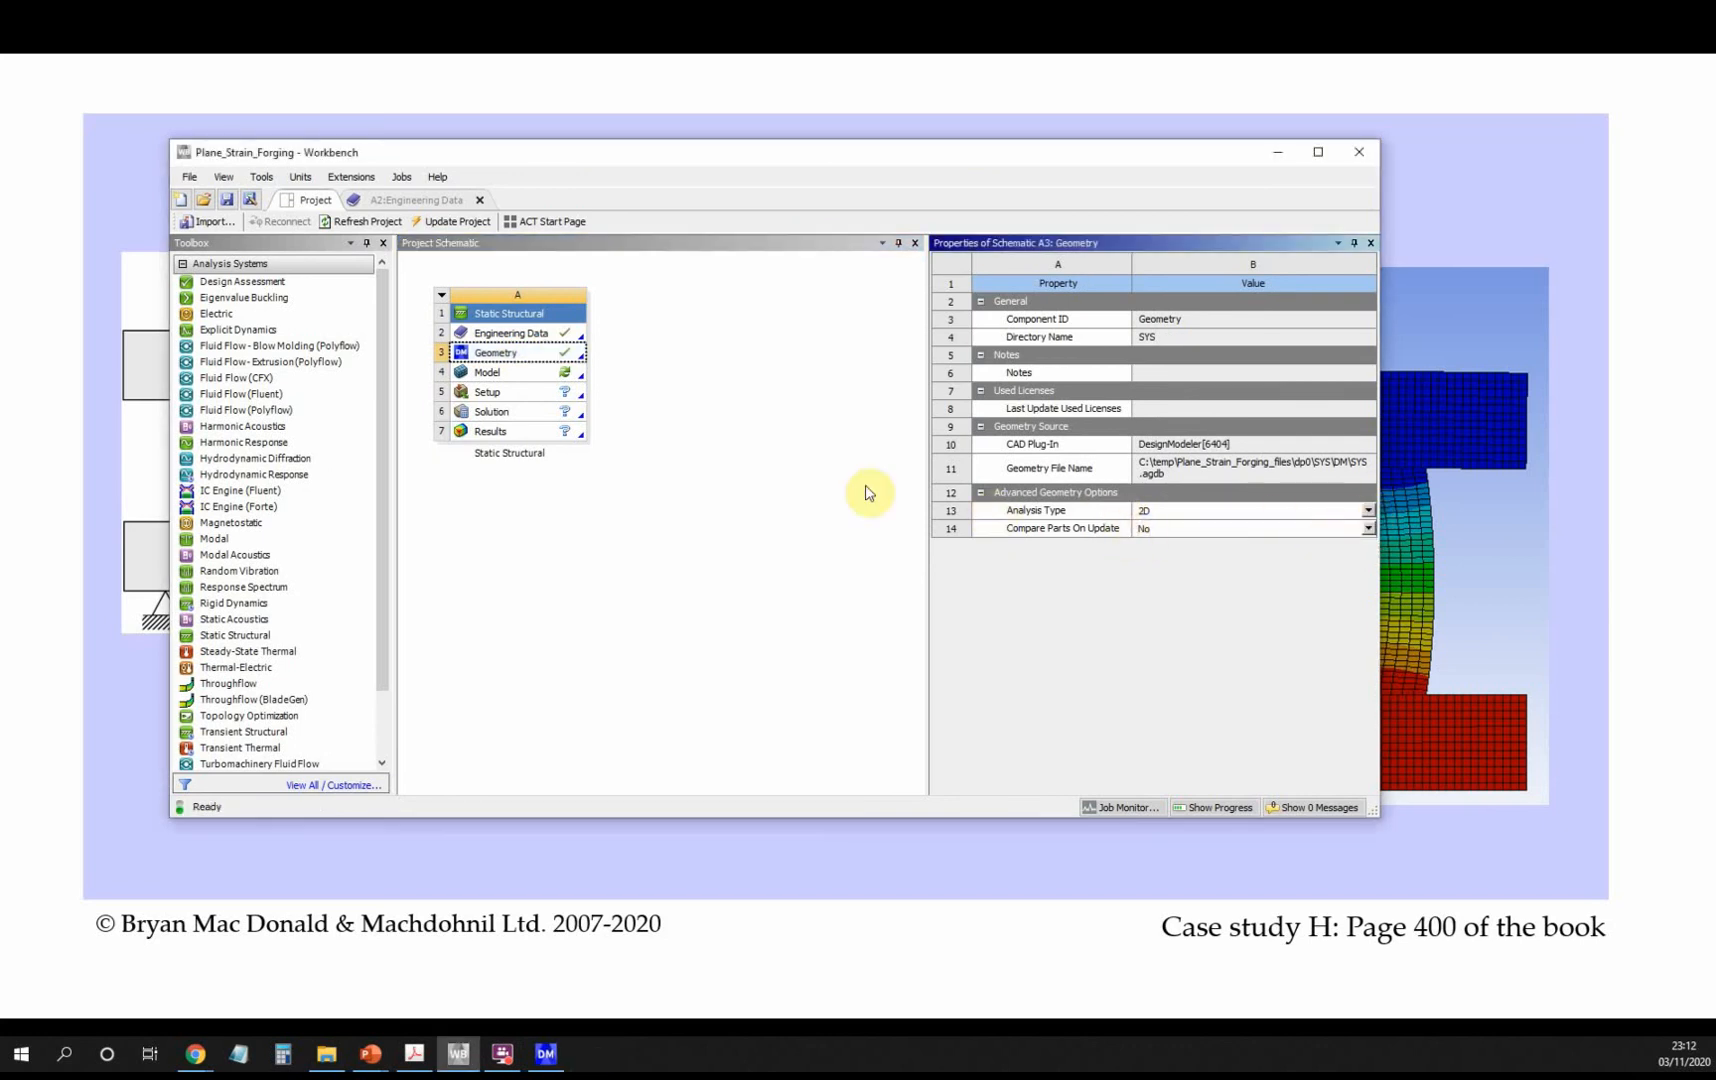
double_click(490, 373)
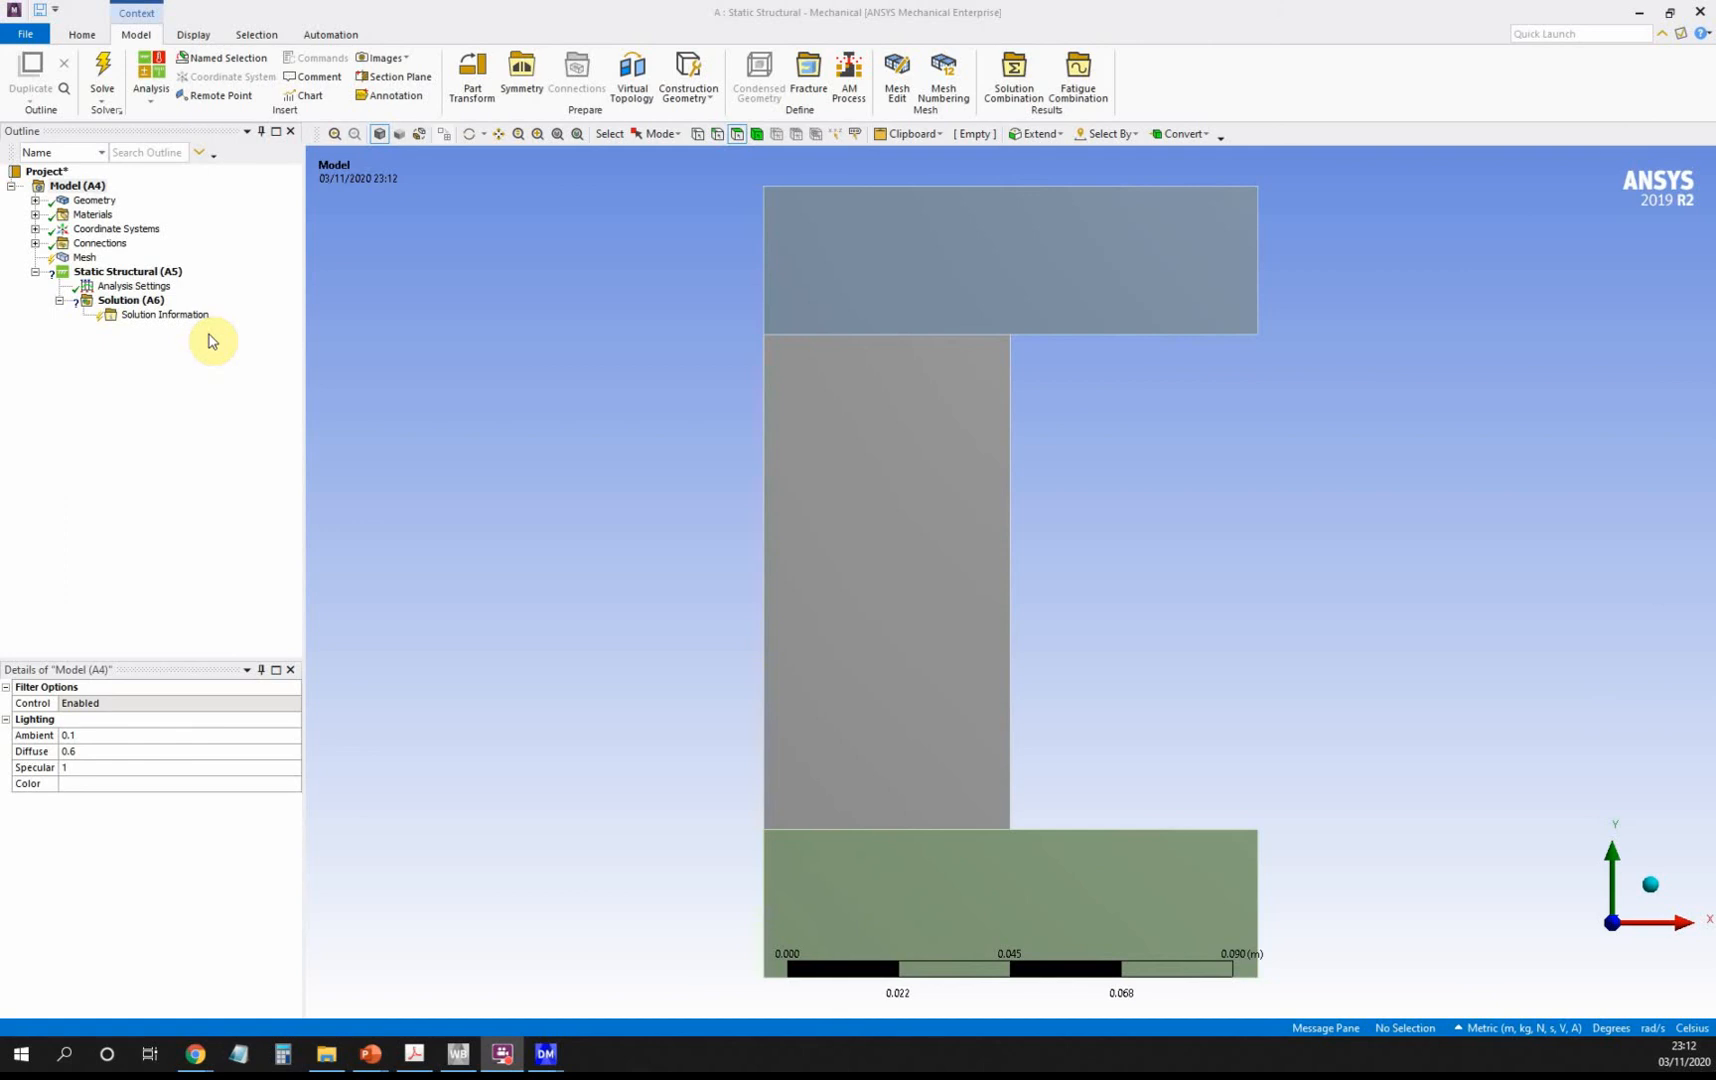
Rename the first surface body, the middle block, to Copper_block.
left_click(35, 201)
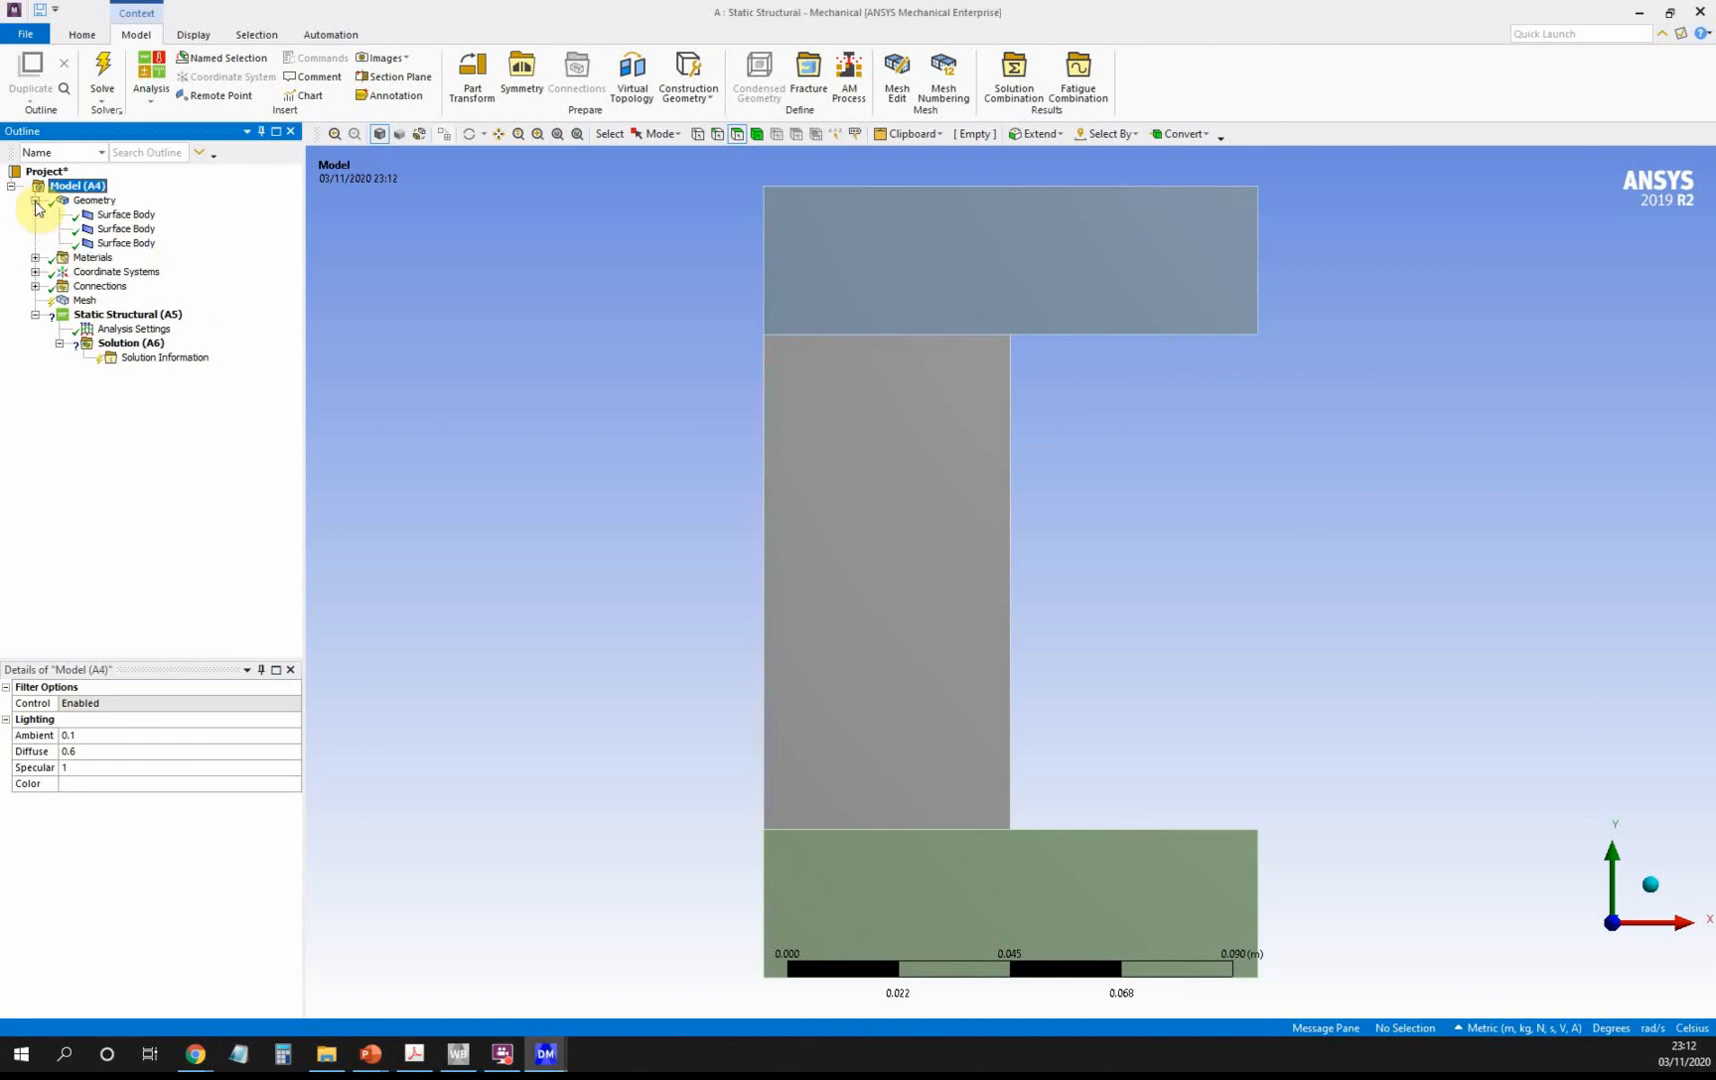
left_click(160, 215)
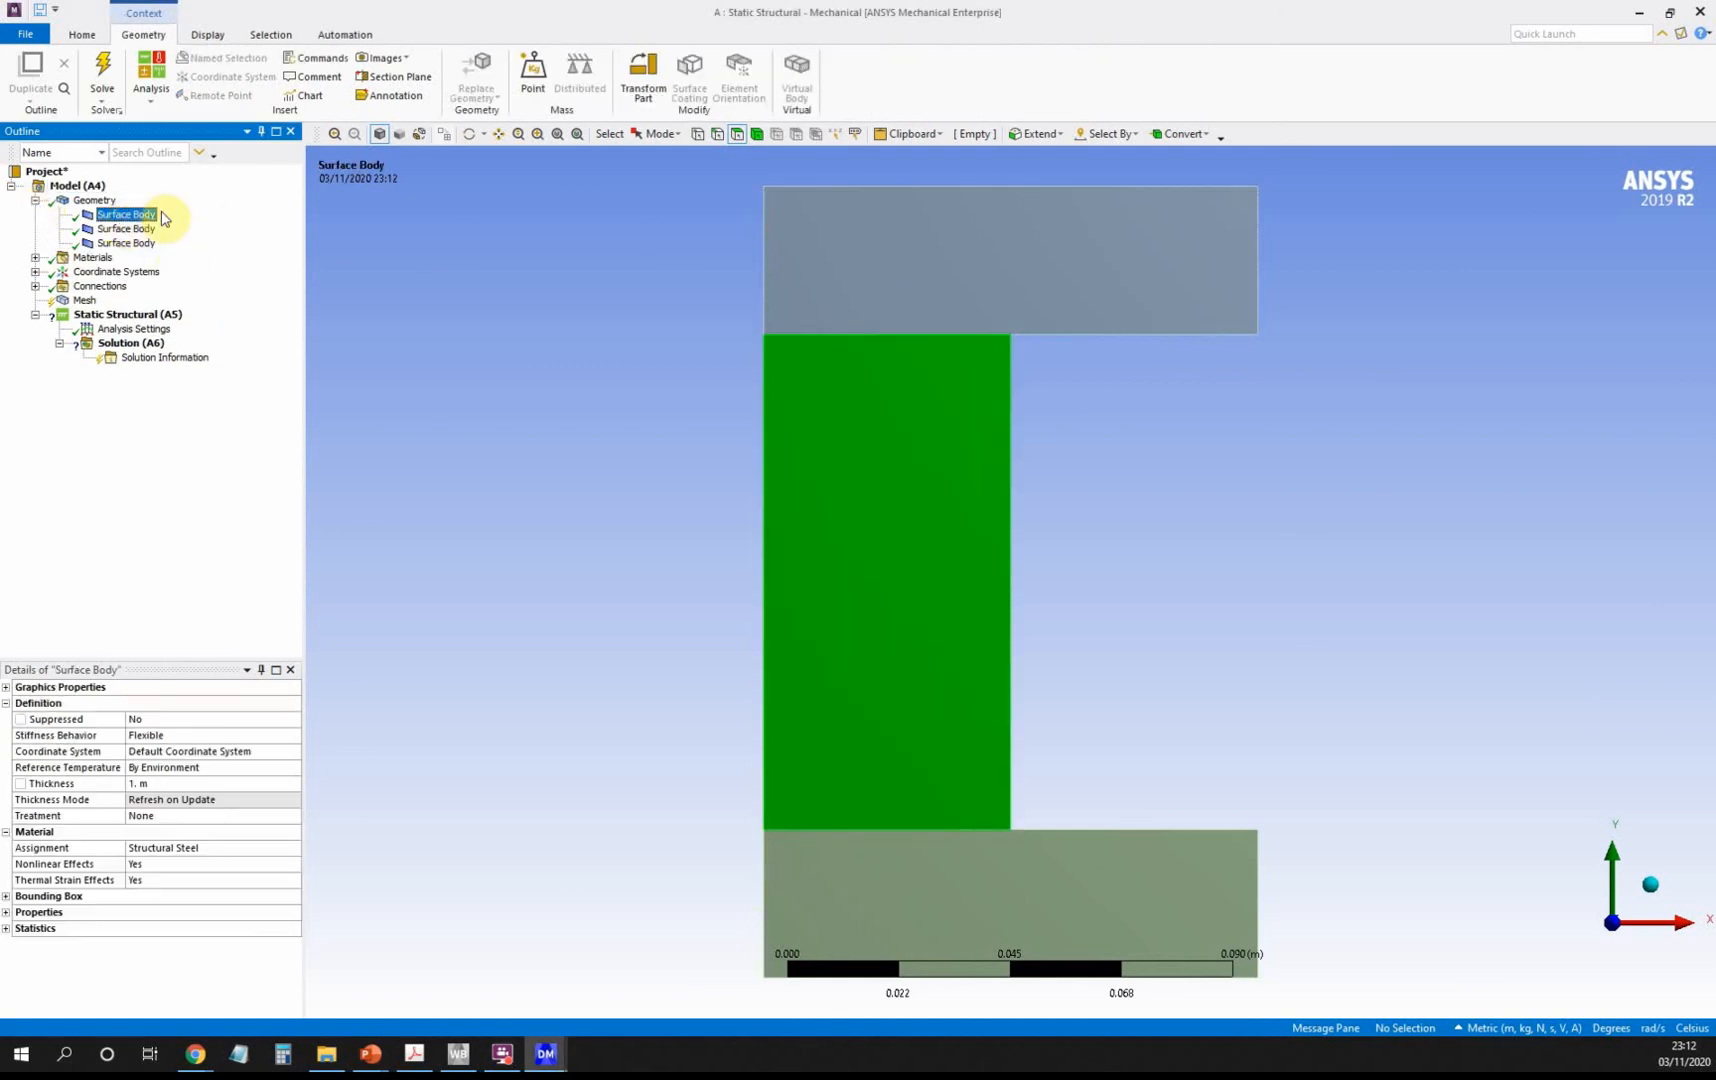
right_click(138, 213)
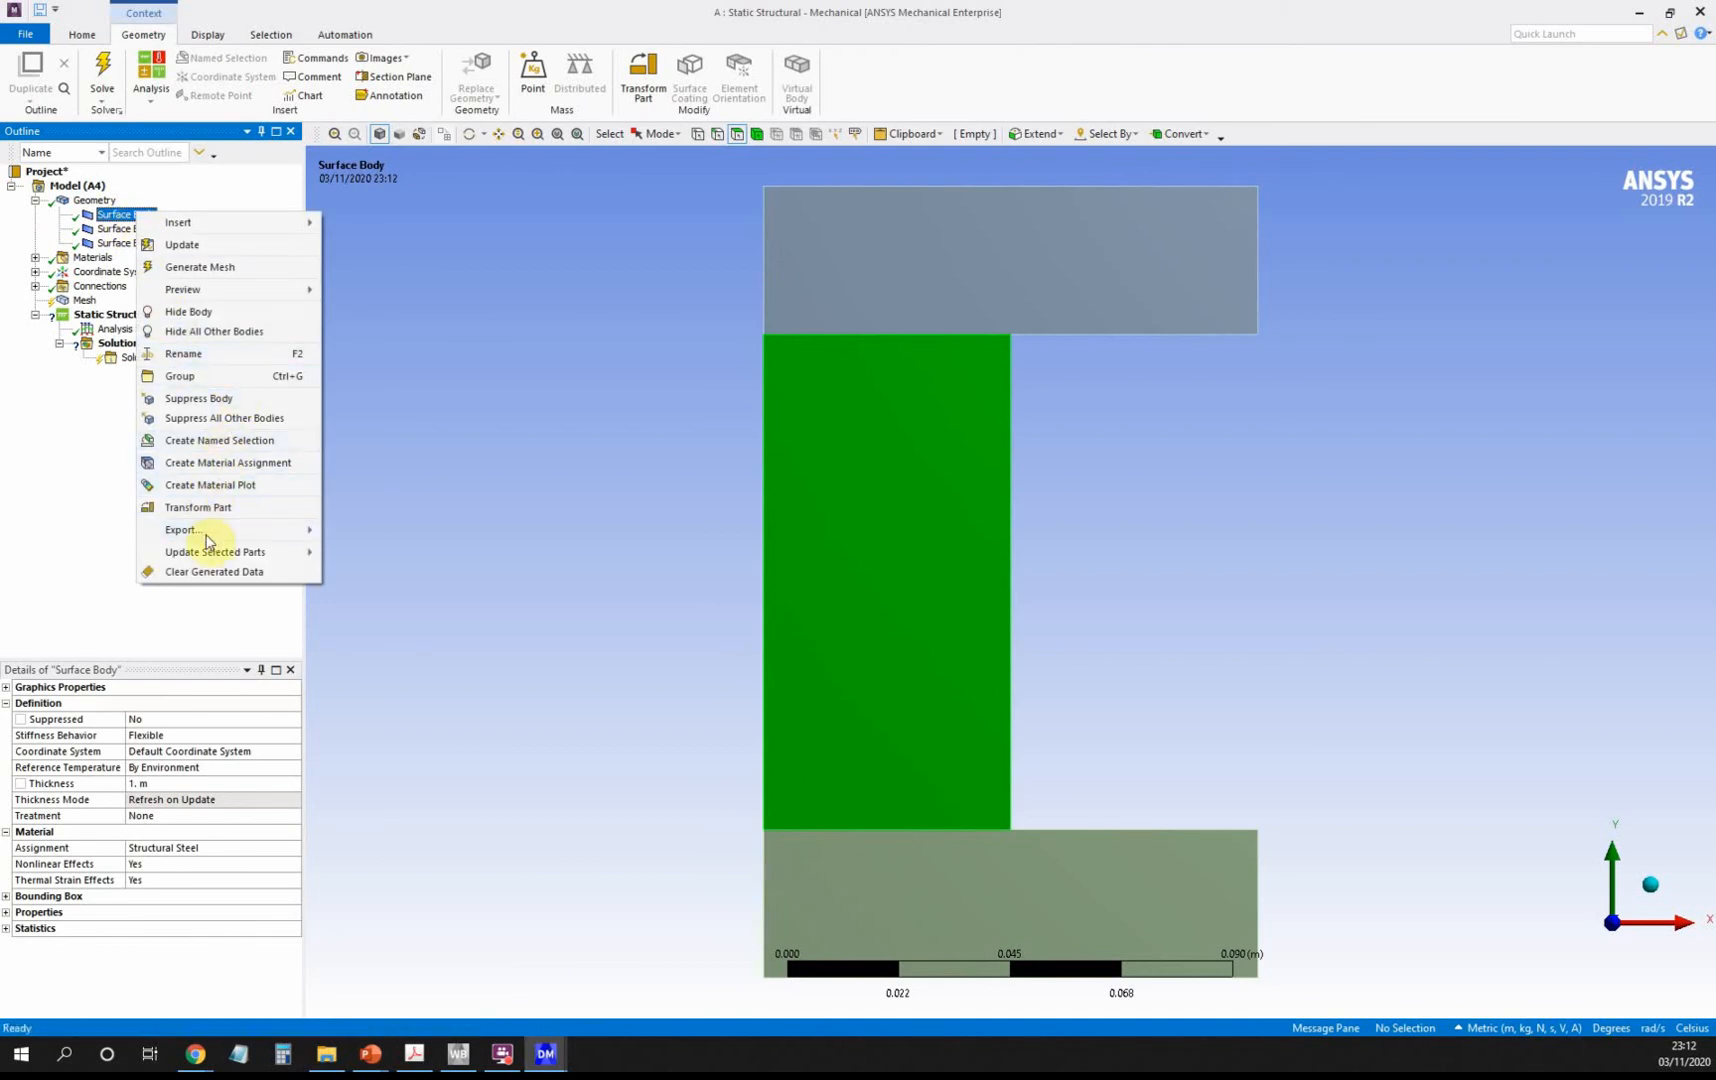
left_click(198, 354)
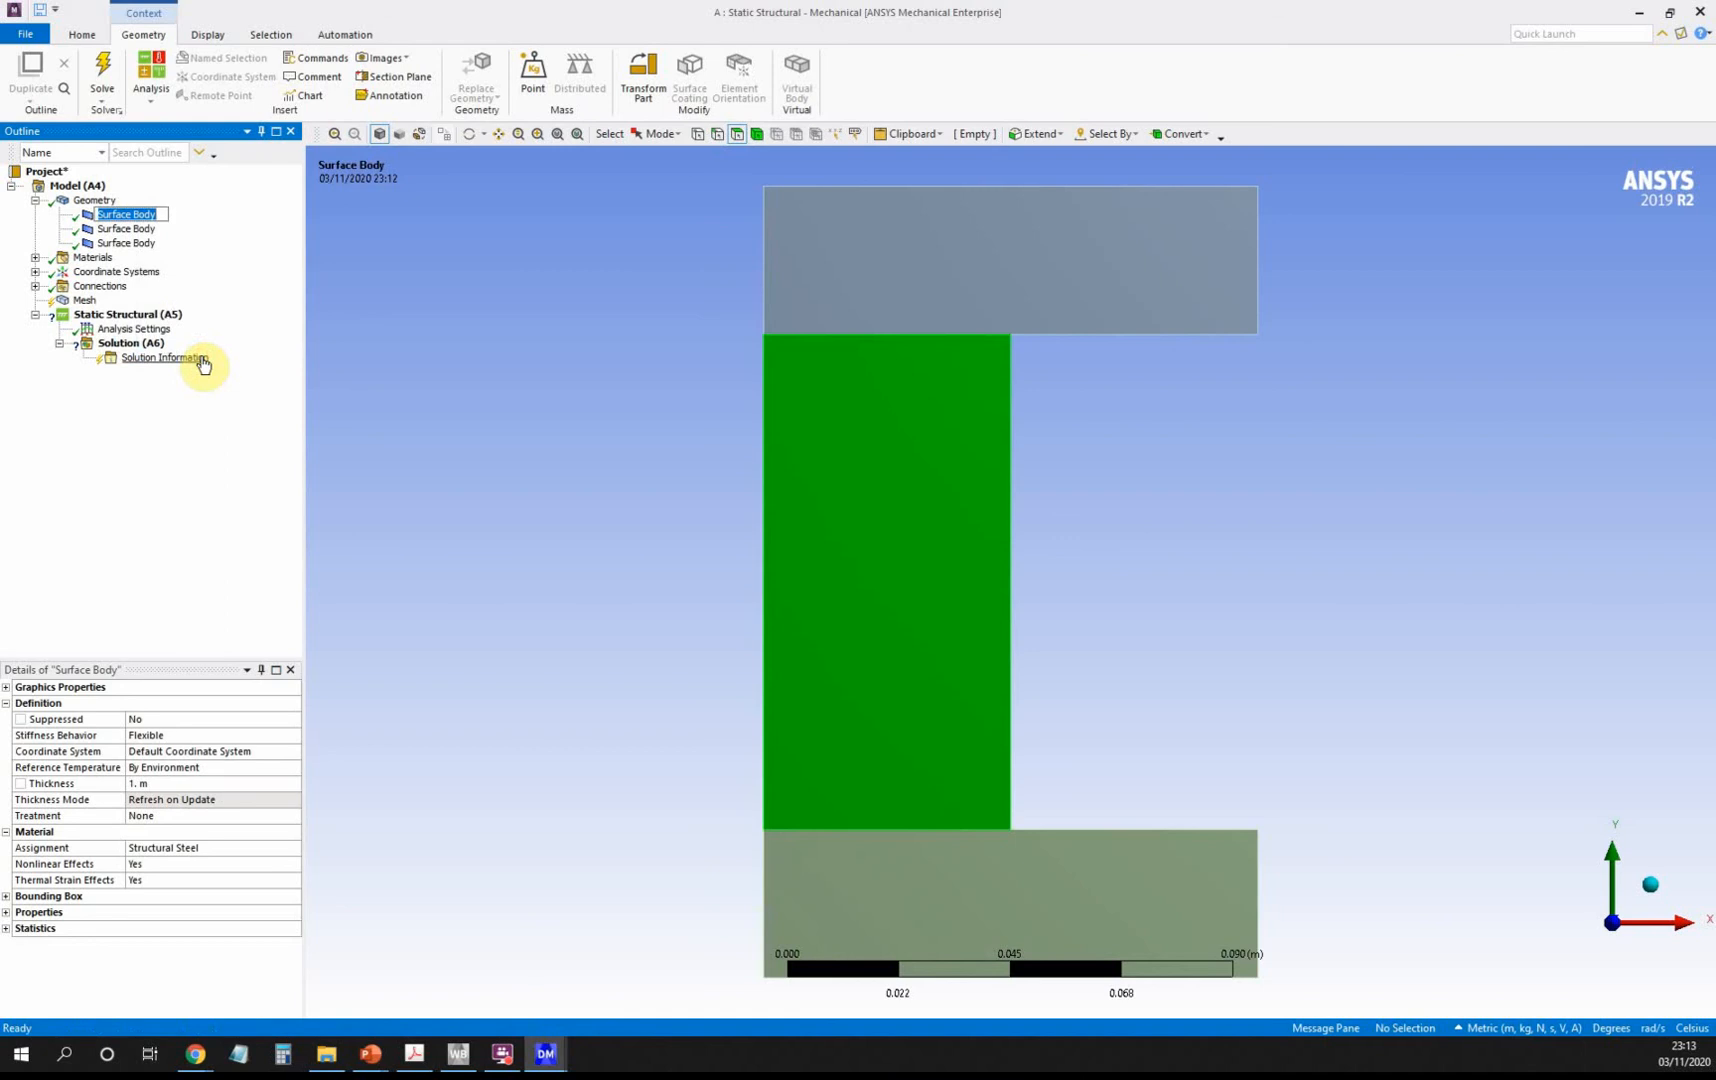
type("Copper_block")
key("Return")
Rename the top surface body to Upper_die.
left_click(140, 232)
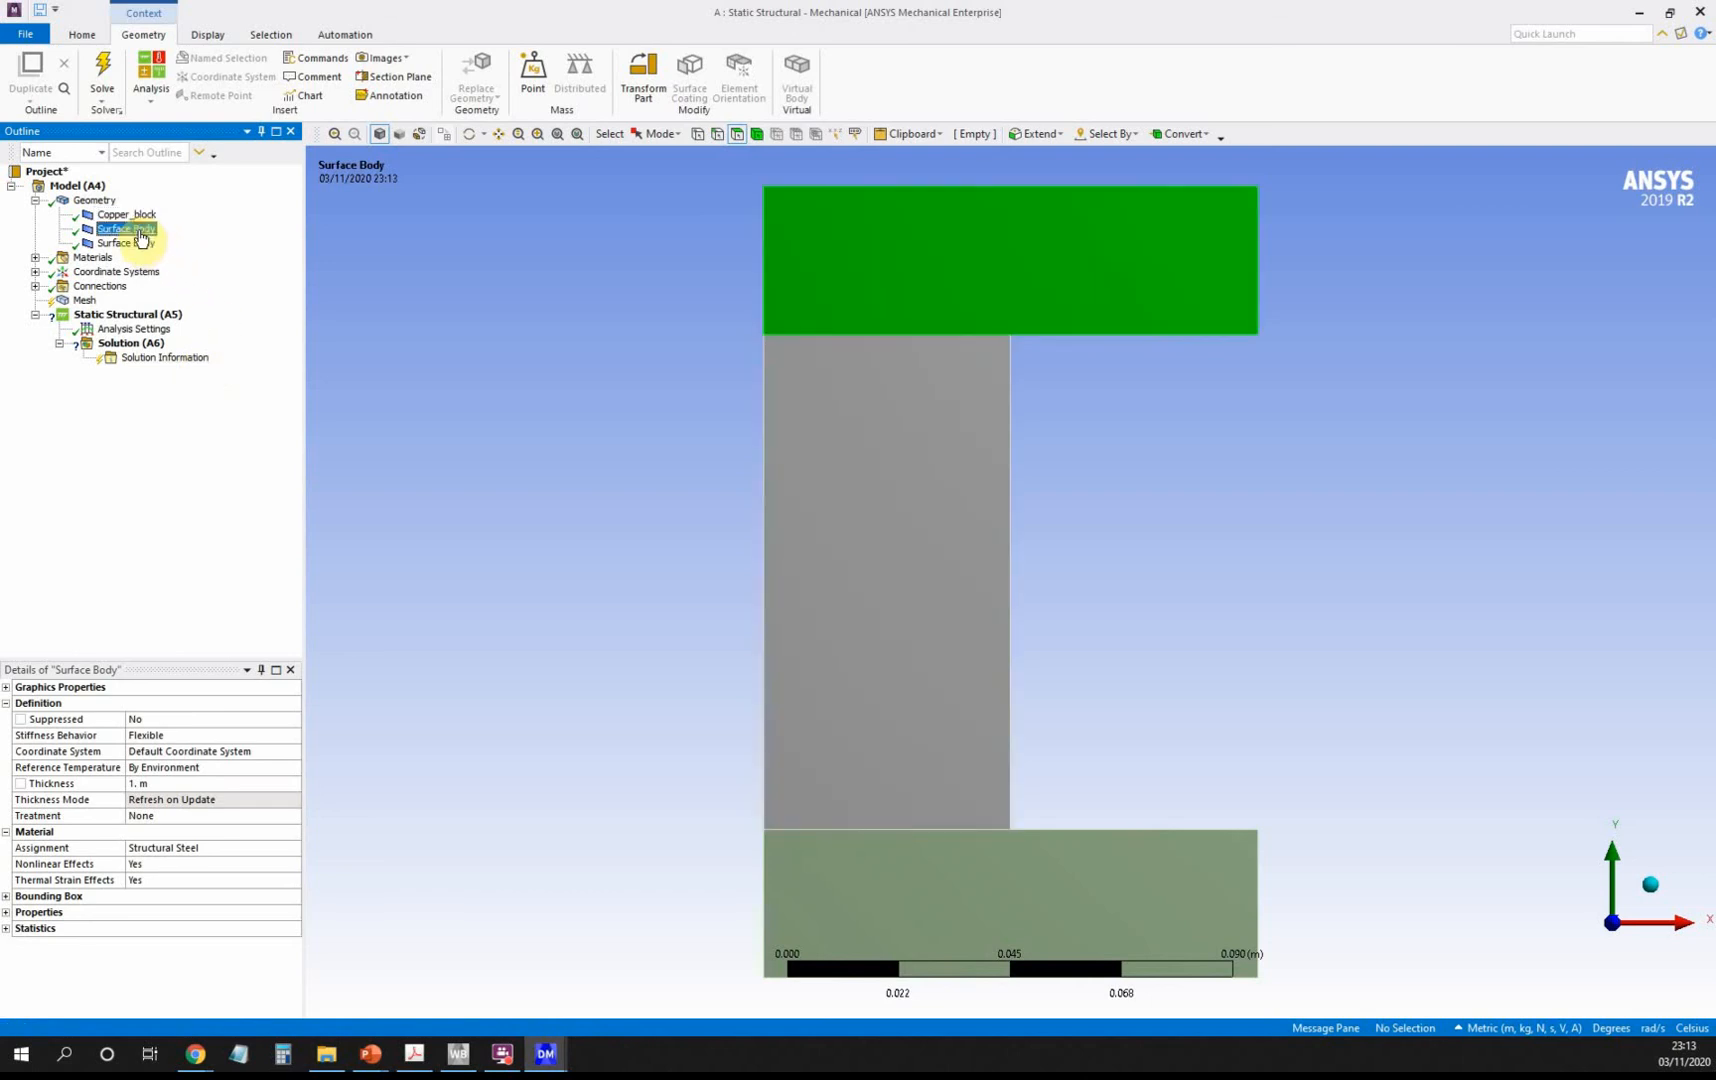
right_click(140, 237)
left_click(205, 377)
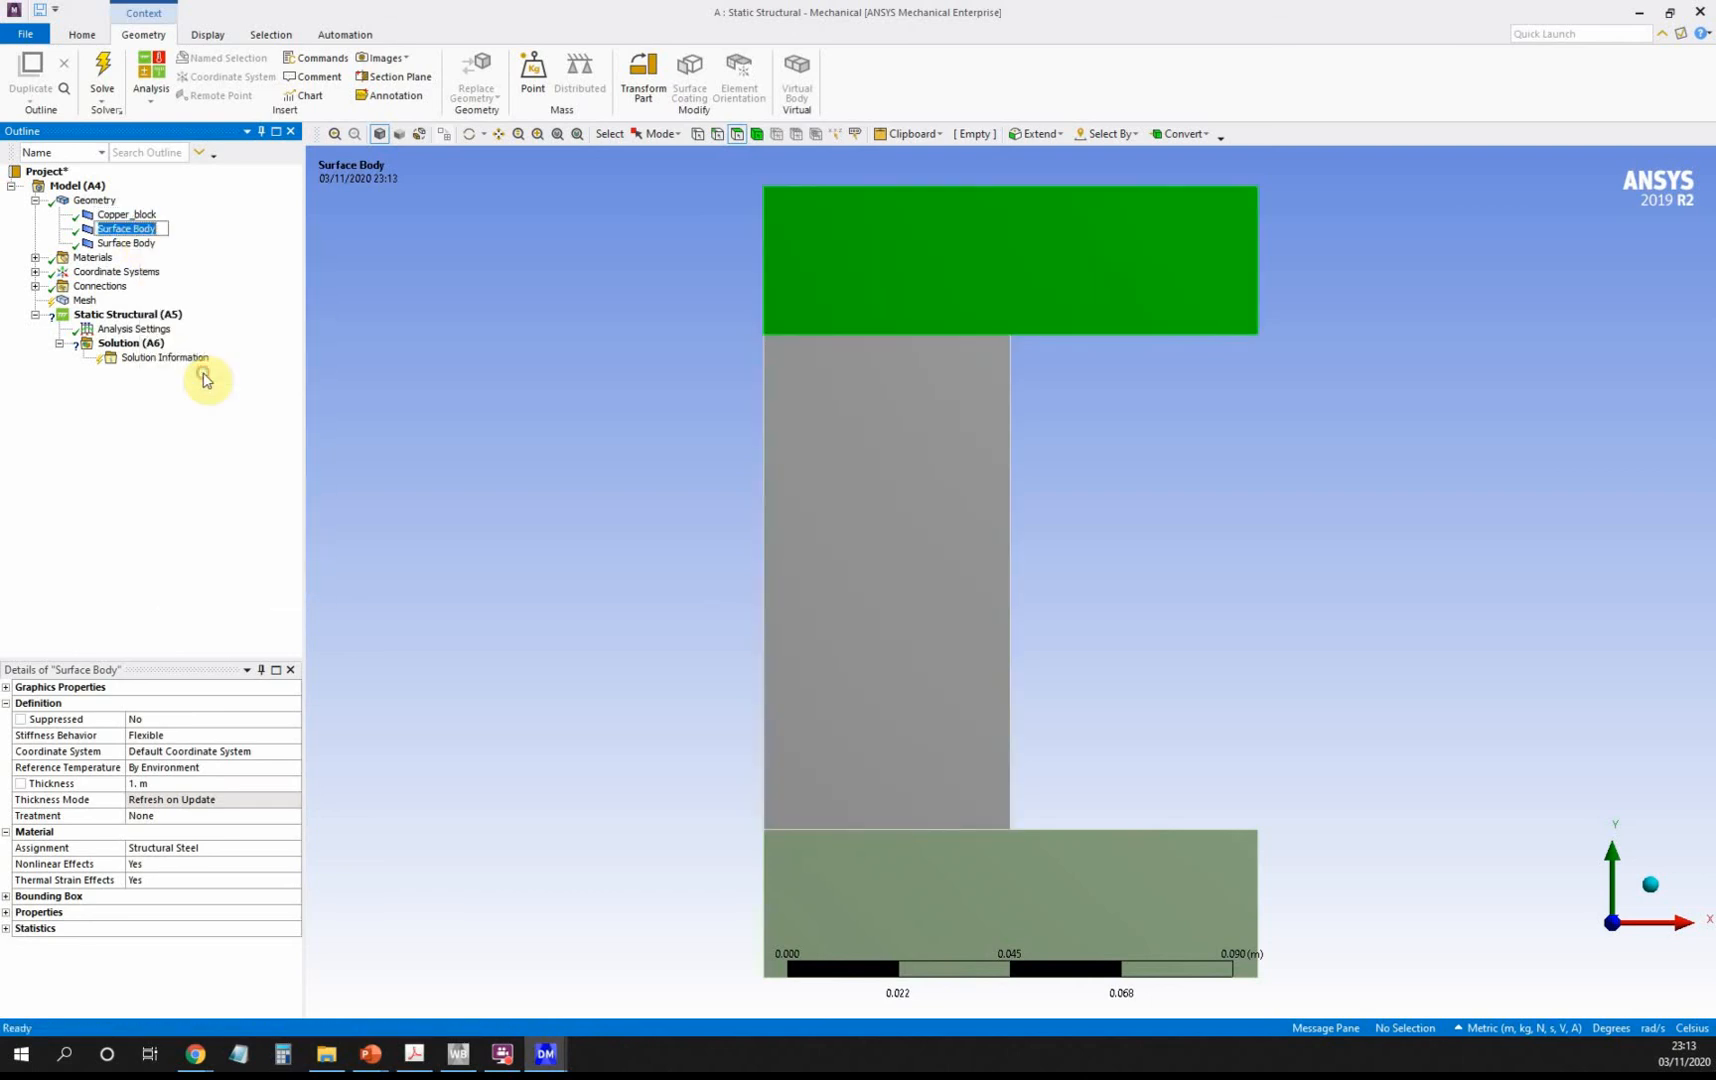
type("Upper_die")
Rename the bottom surface body to Lower_die.
left_click(126, 244)
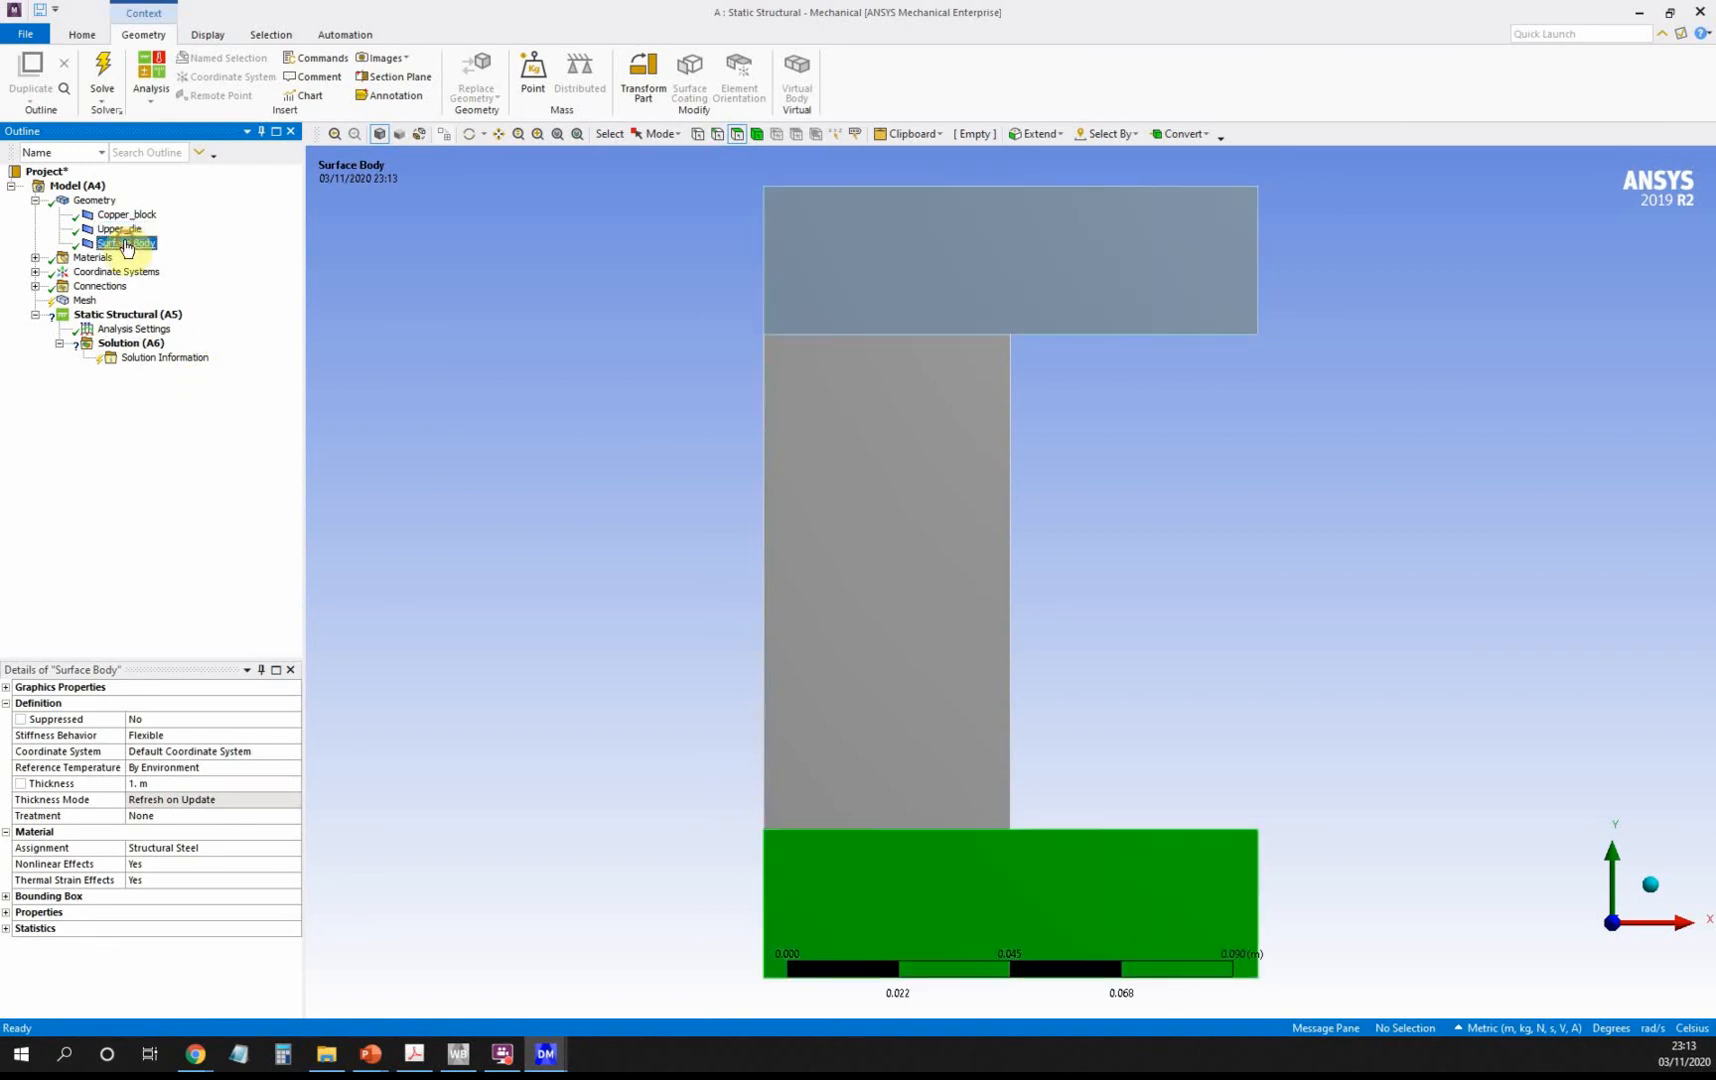
right_click(126, 246)
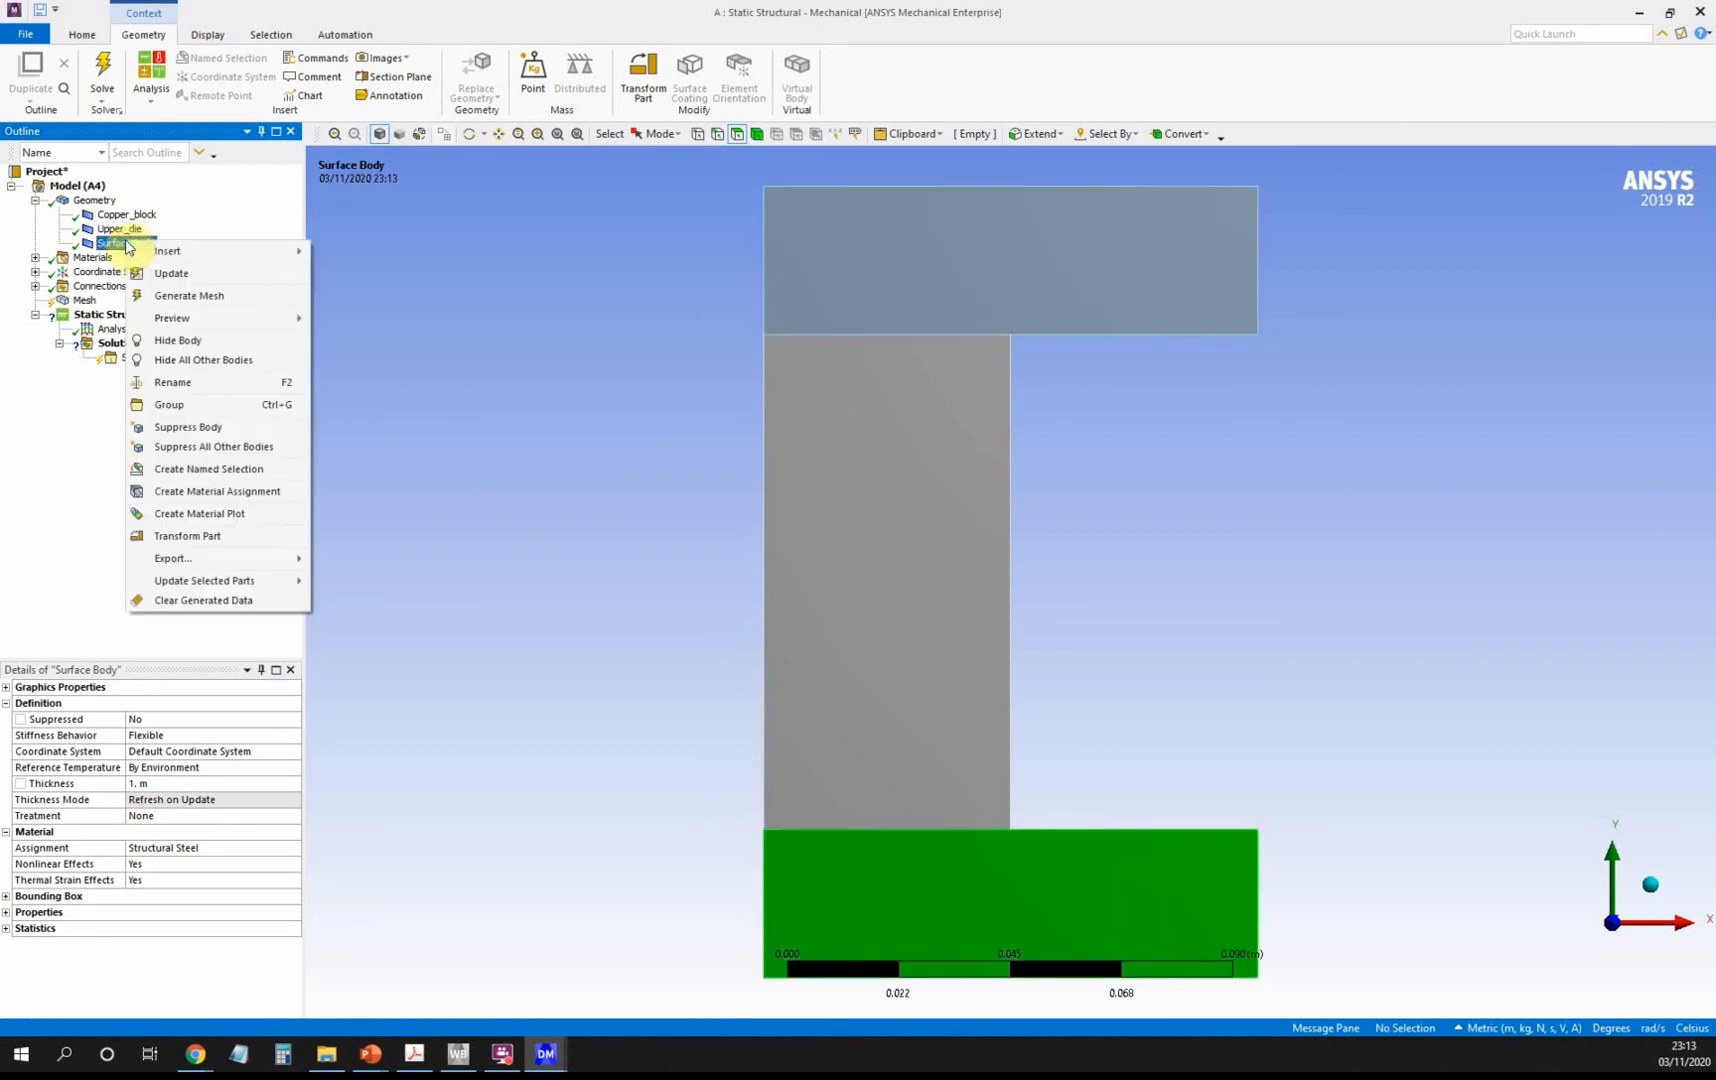
left_click(221, 385)
type("L")
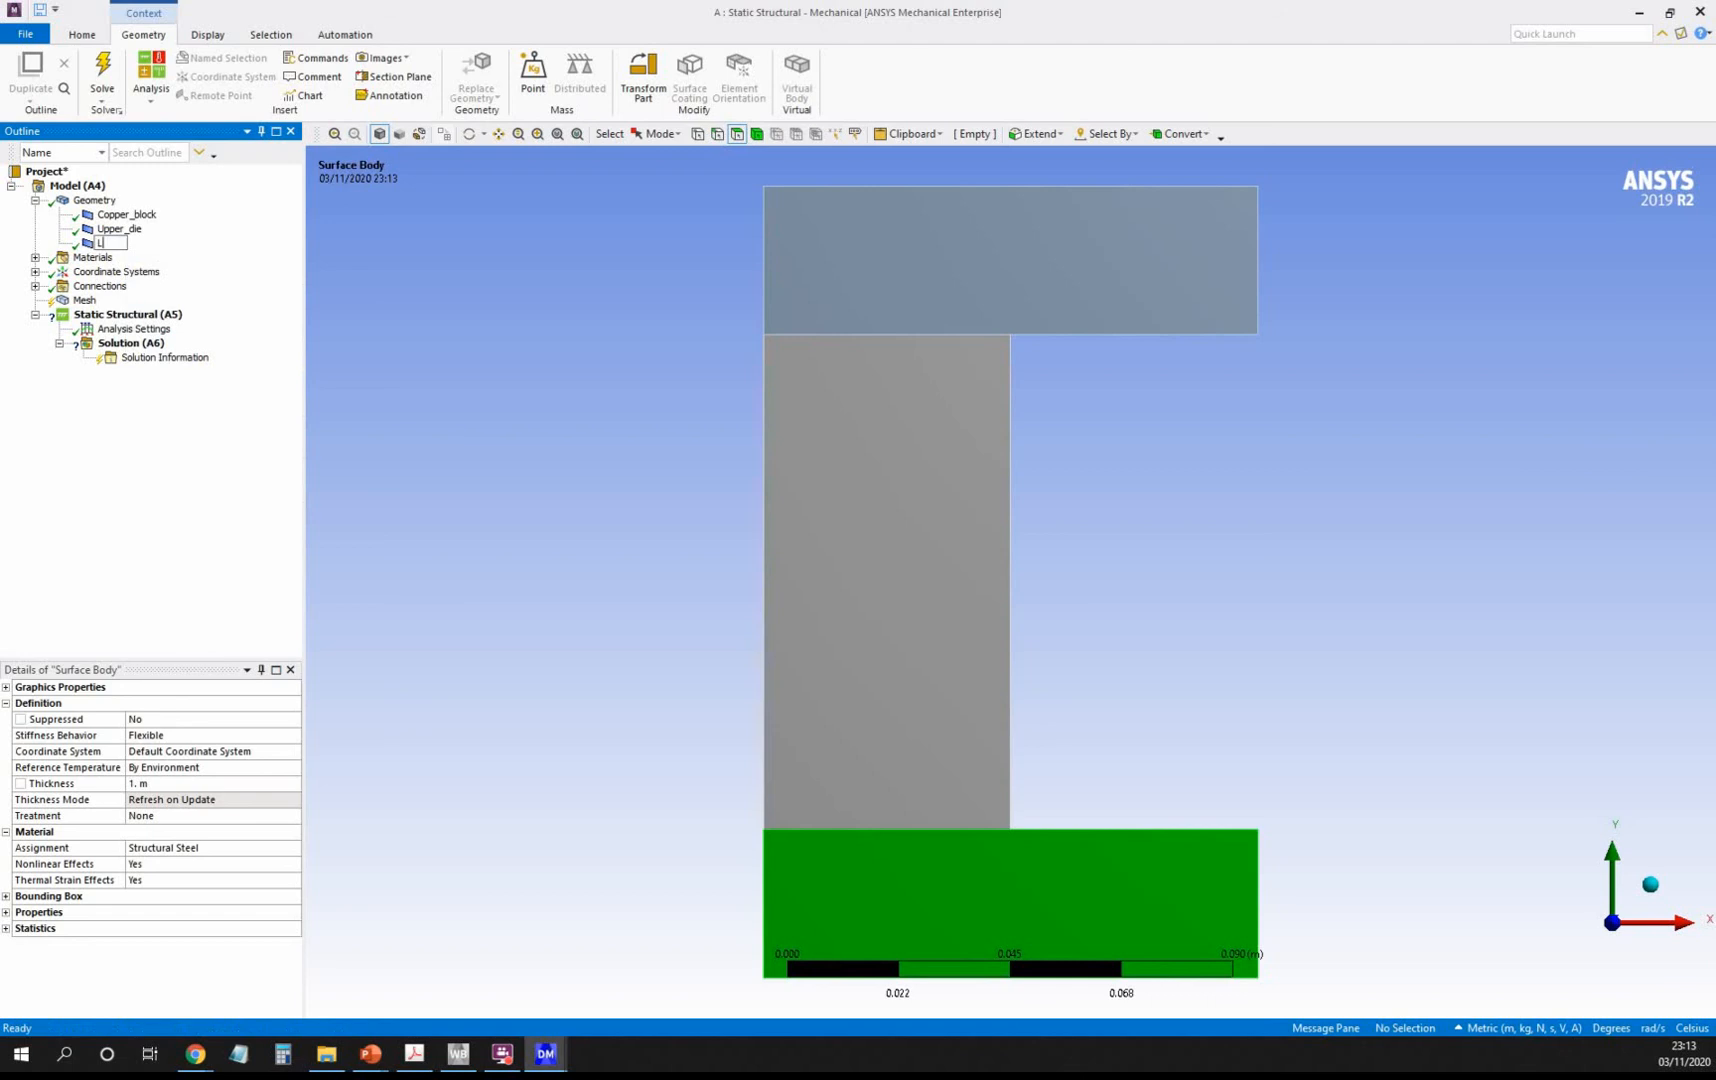
type("ower_die")
key("Return")
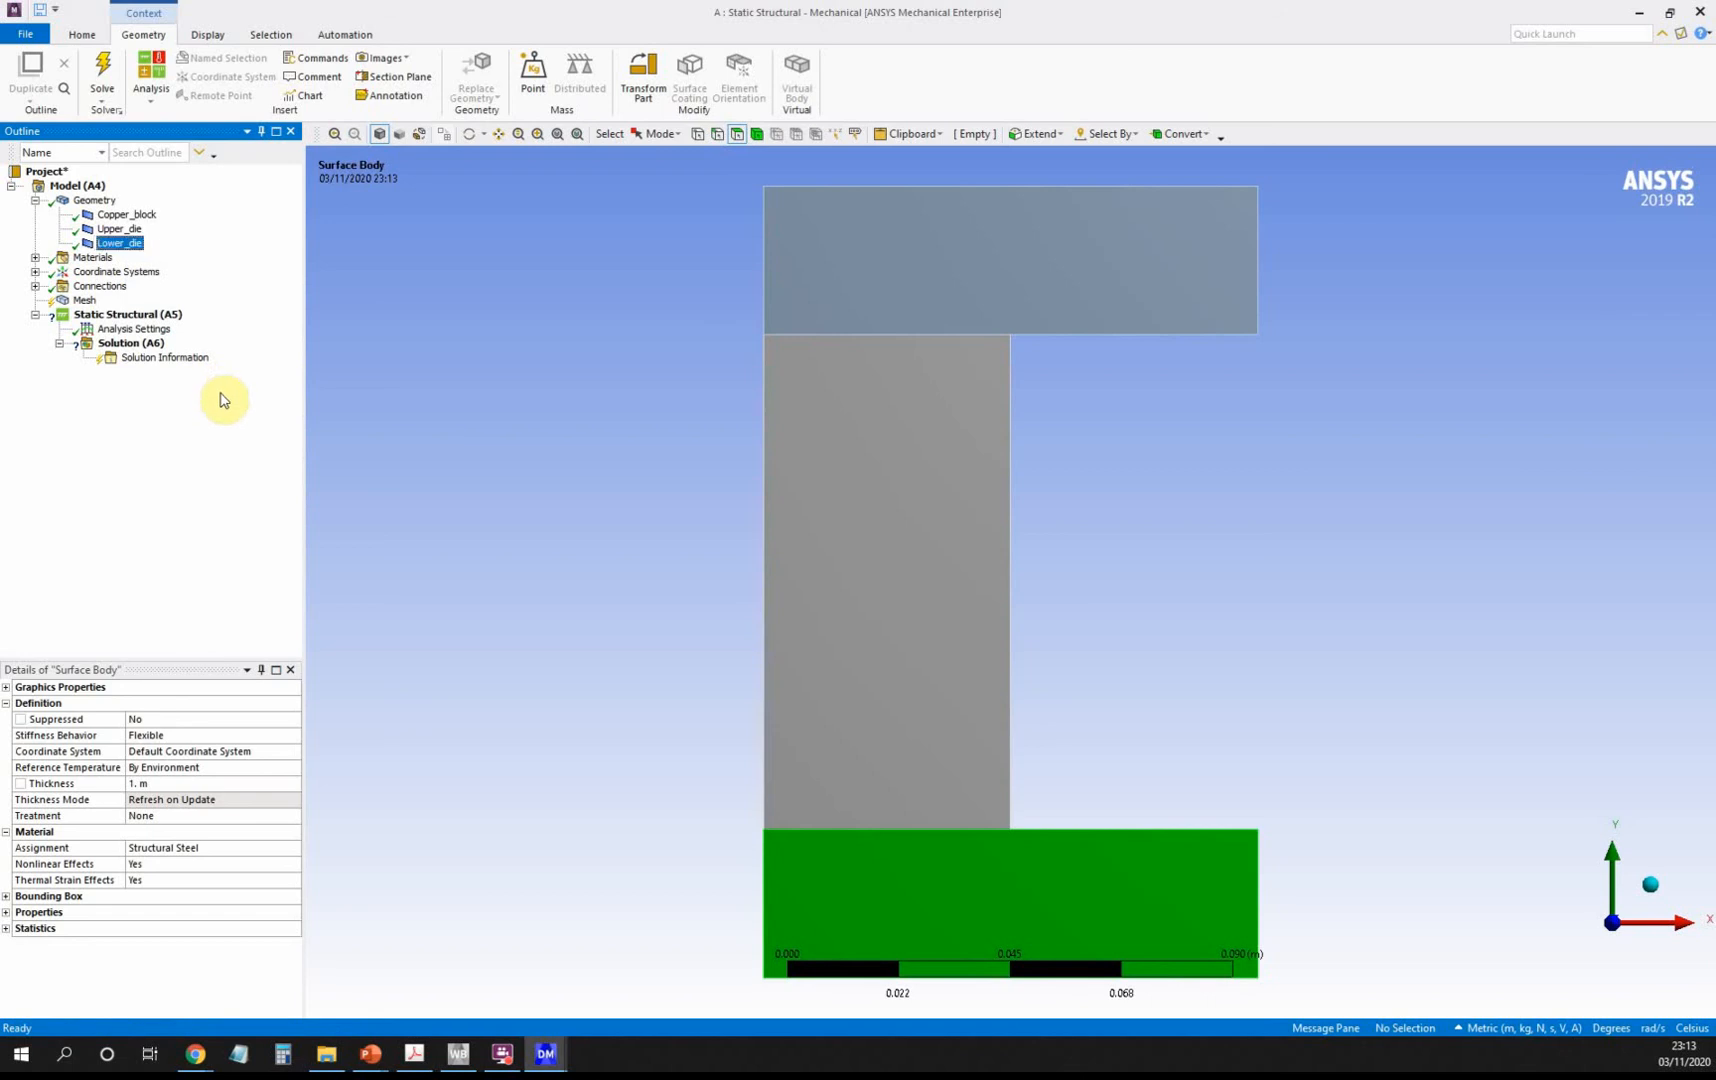
Assign Annealed Copper as the material of Copper_block.
left_click(155, 218)
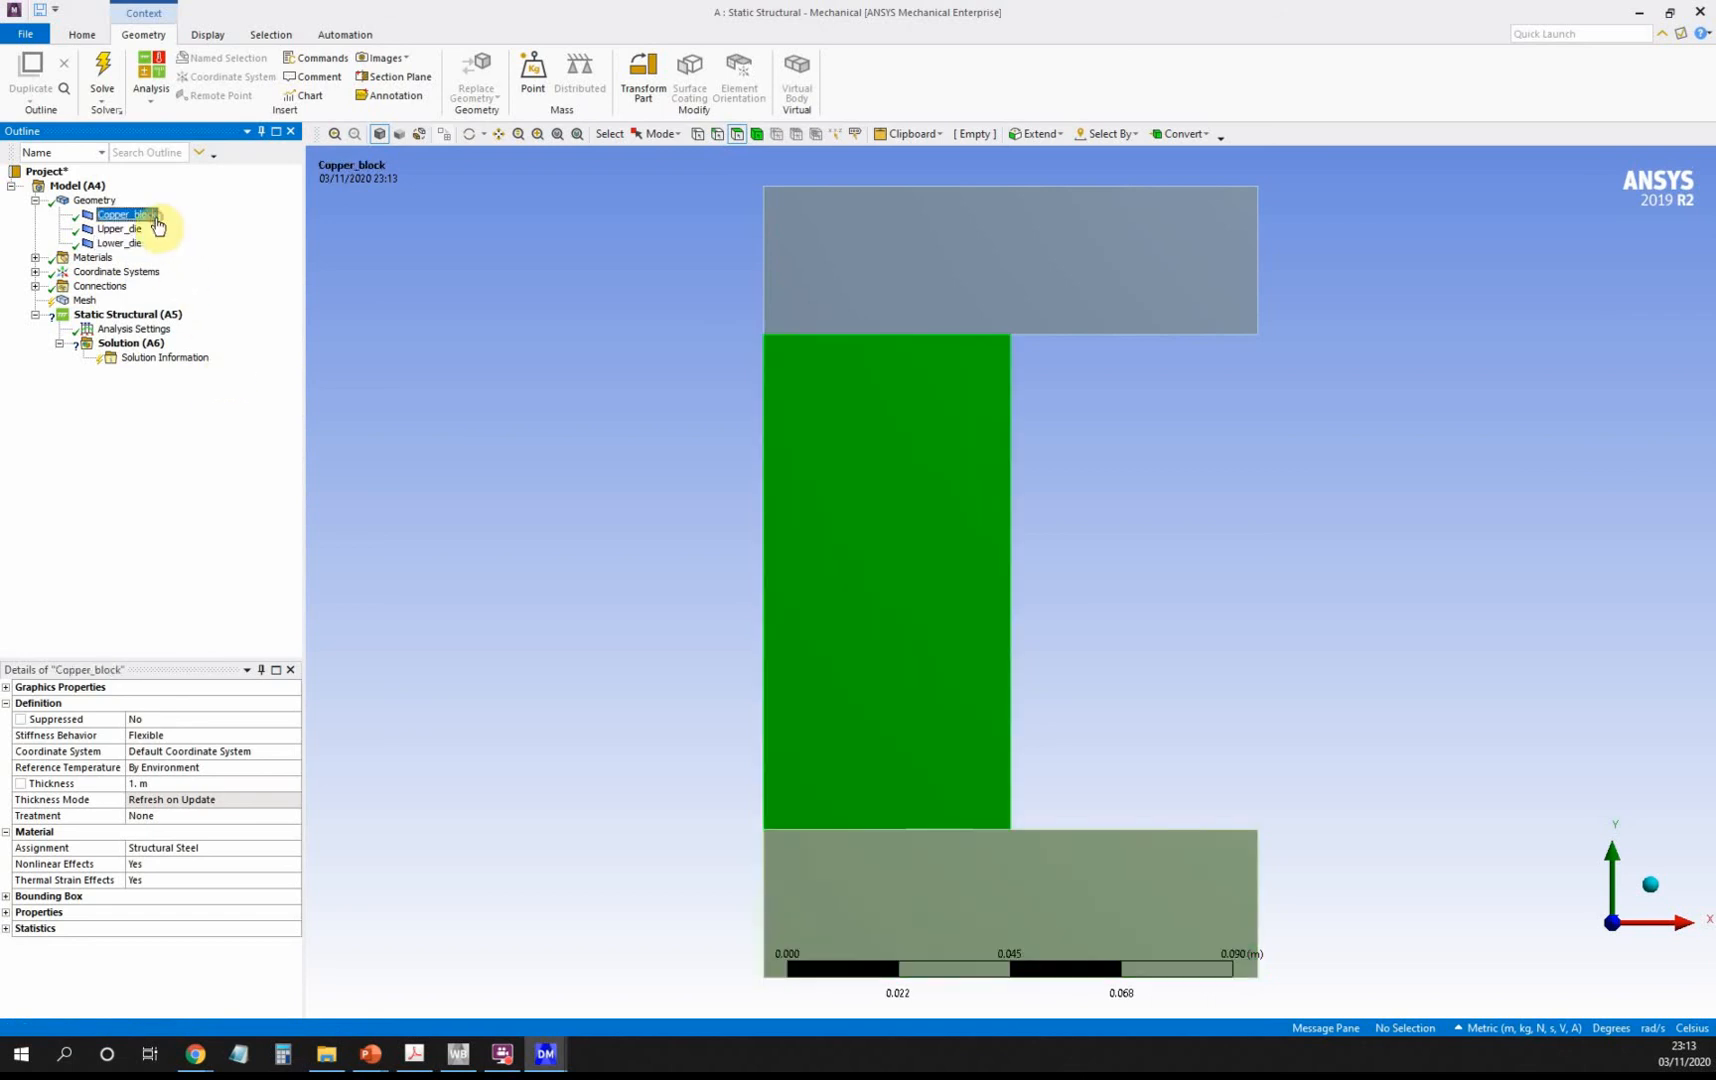
left_click(214, 849)
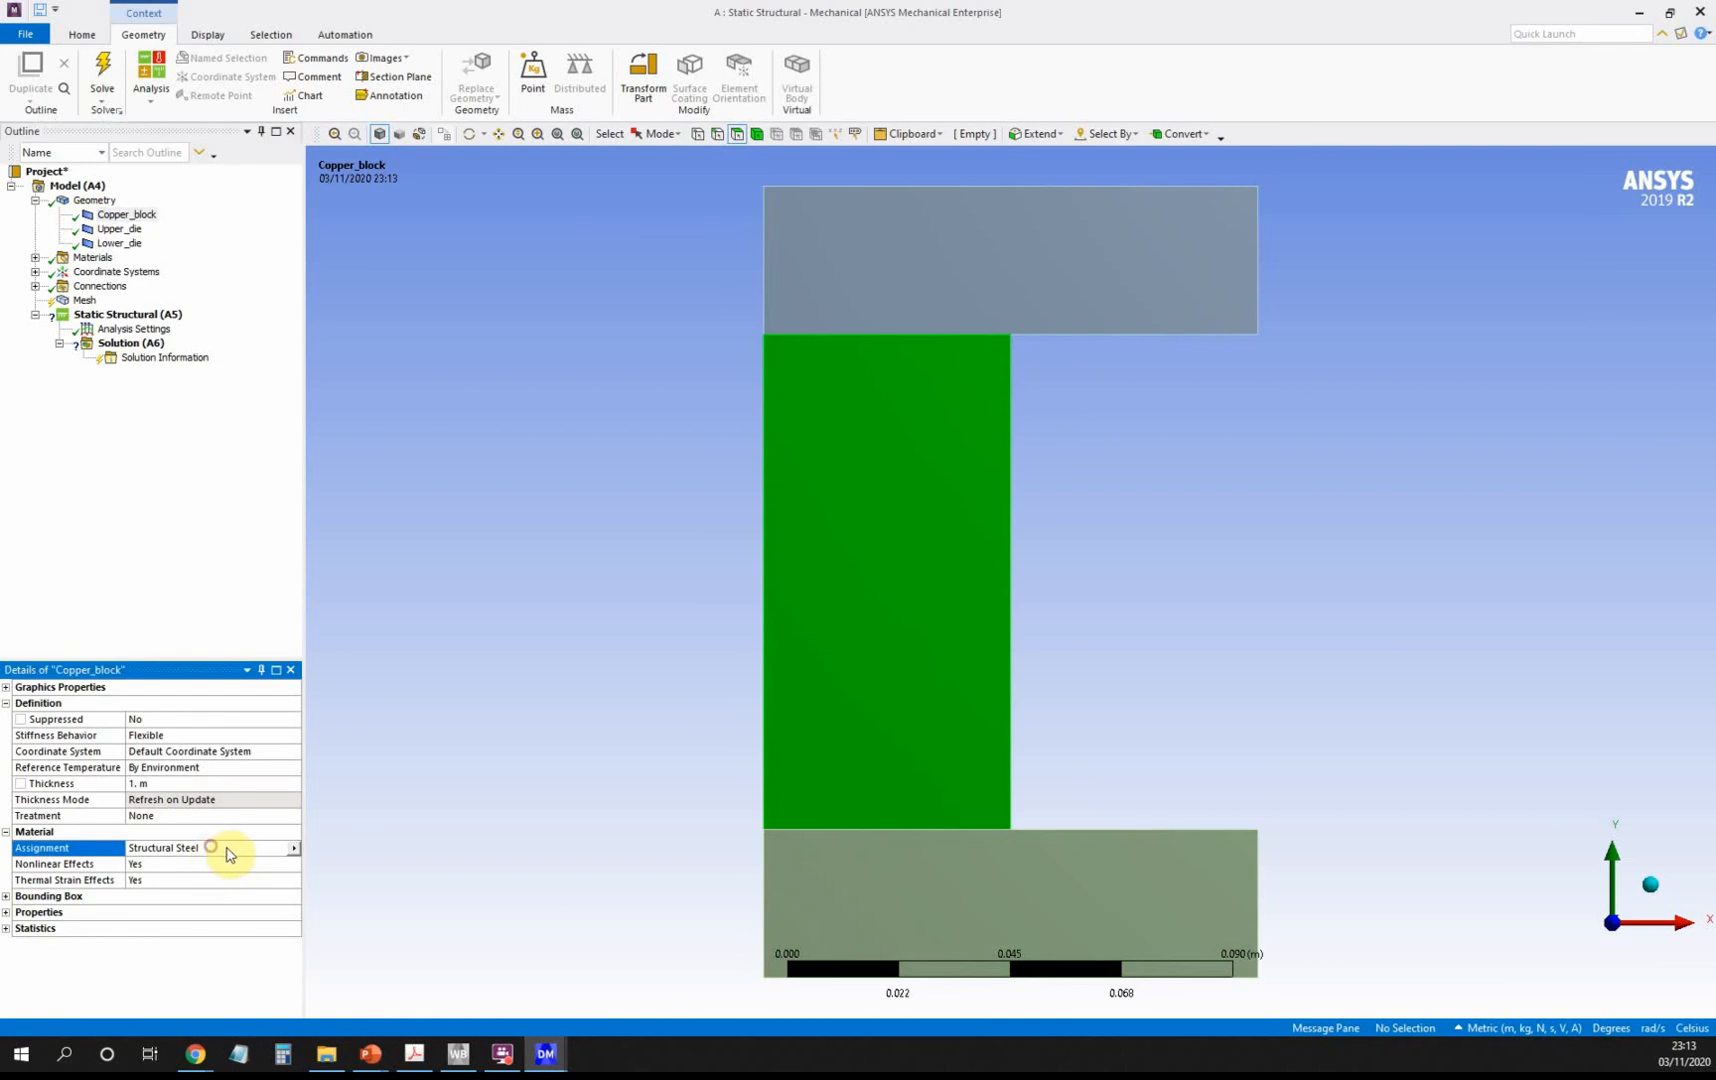
left_click(298, 849)
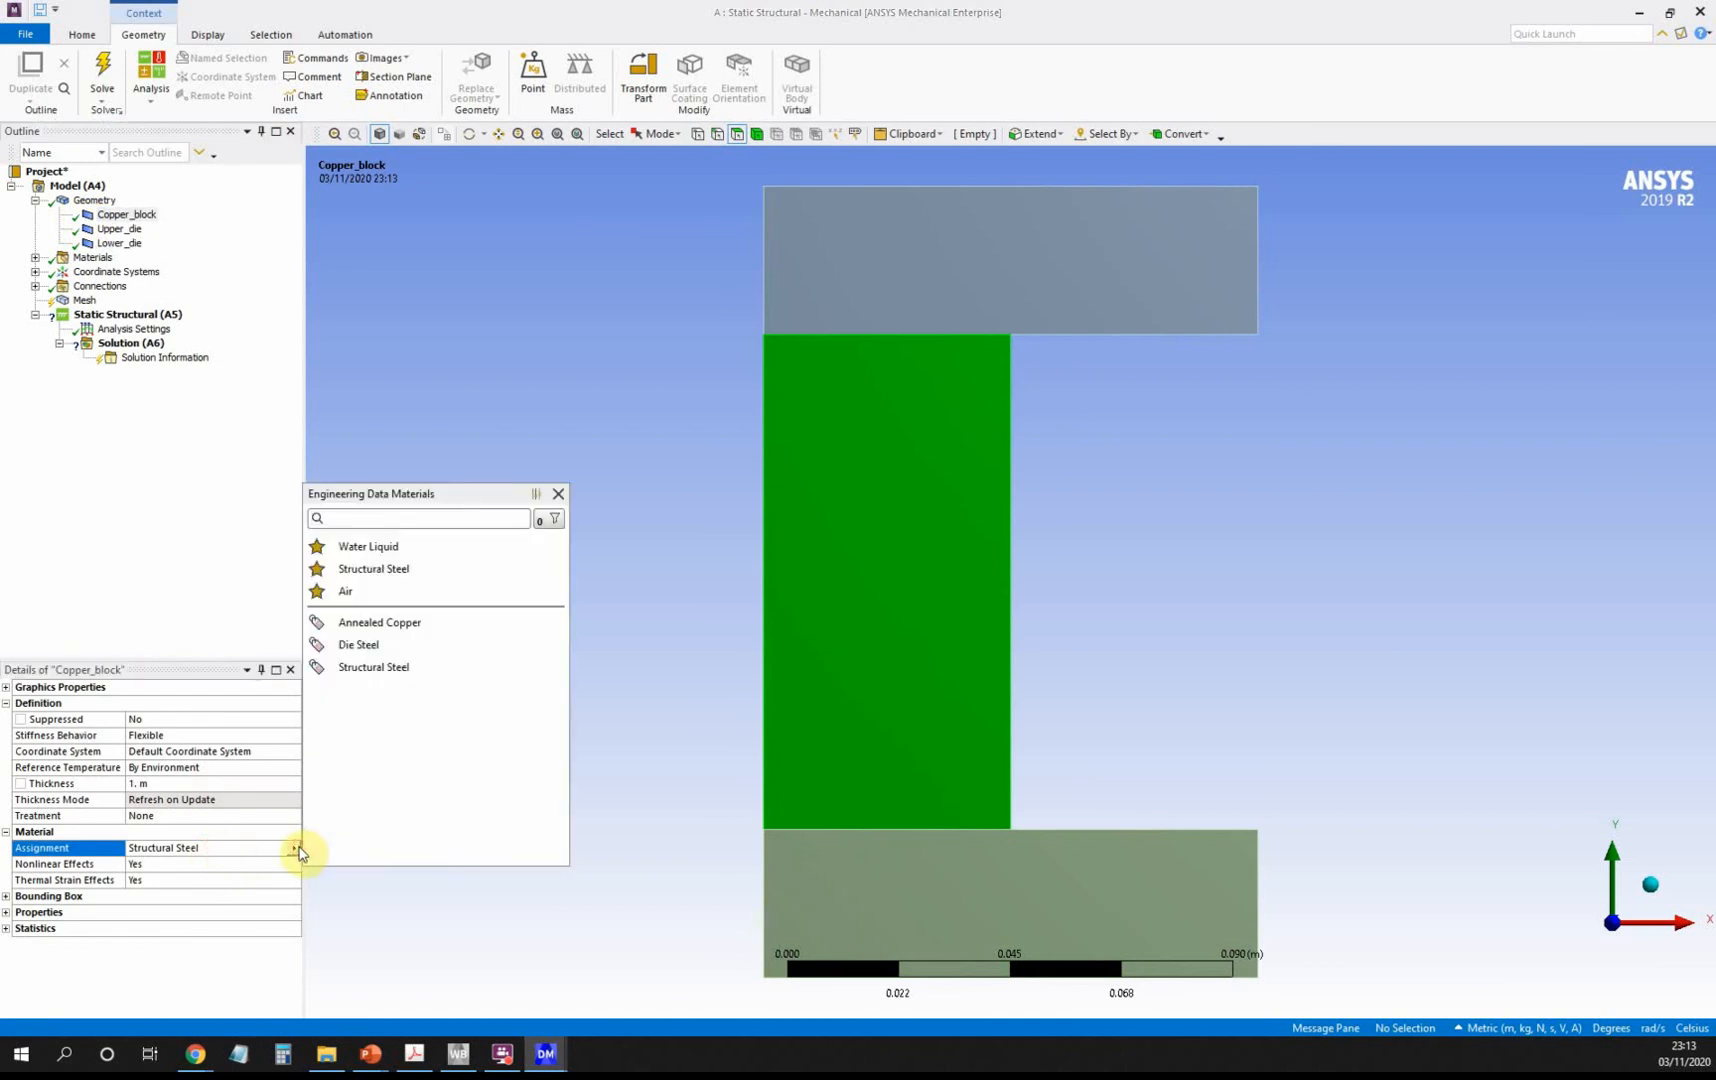
left_click(404, 630)
Assign Die Steel to both Upper_die and Lower_die.
left_click(120, 229)
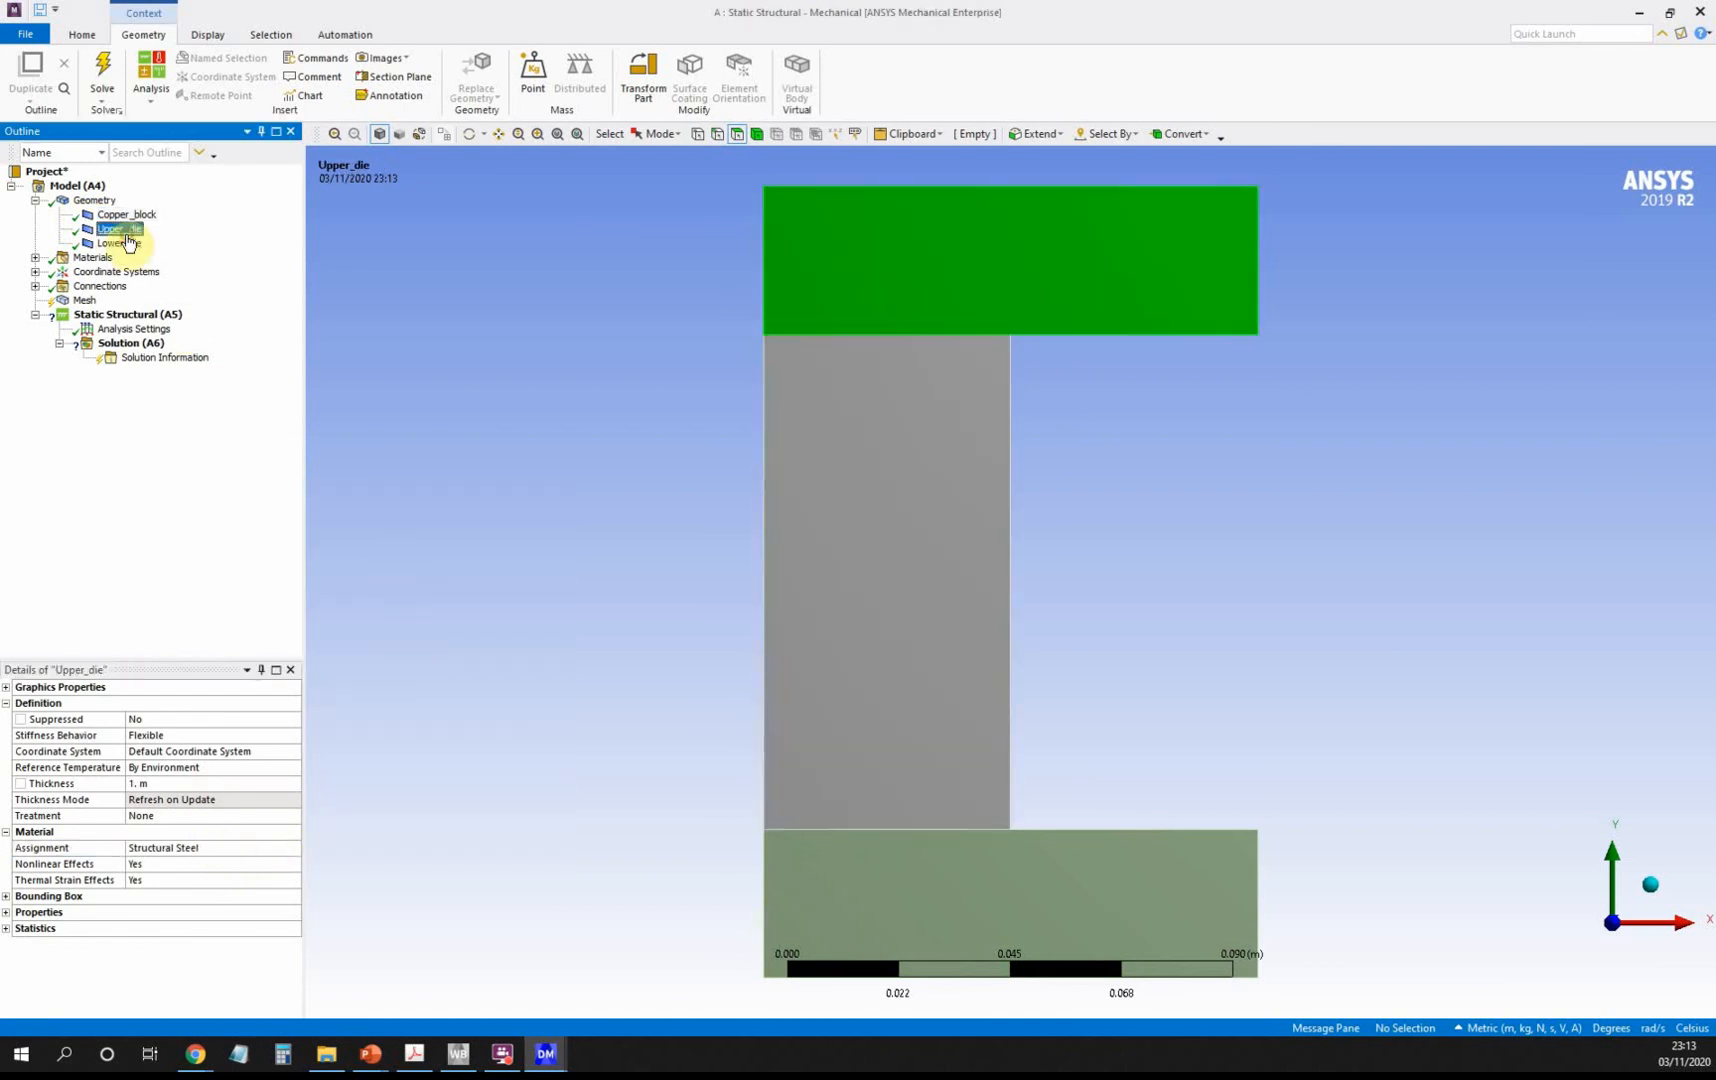
left_click(249, 849)
left_click(293, 849)
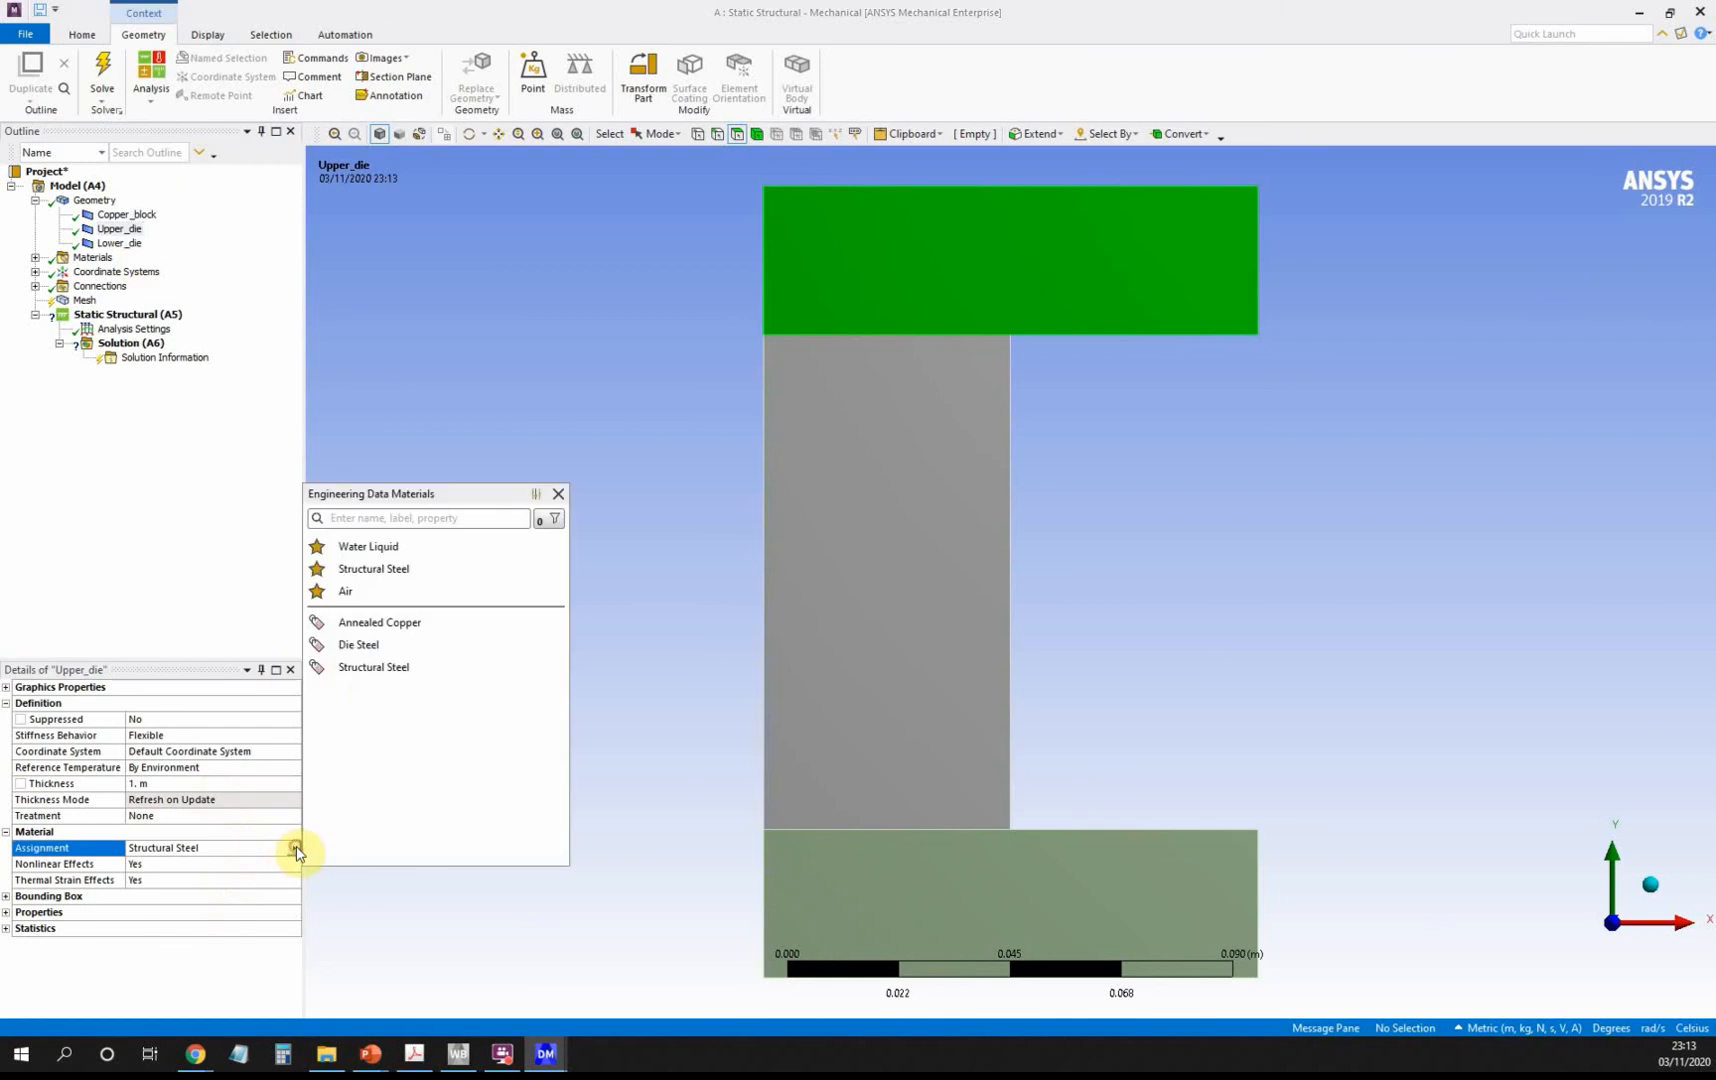
left_click(352, 644)
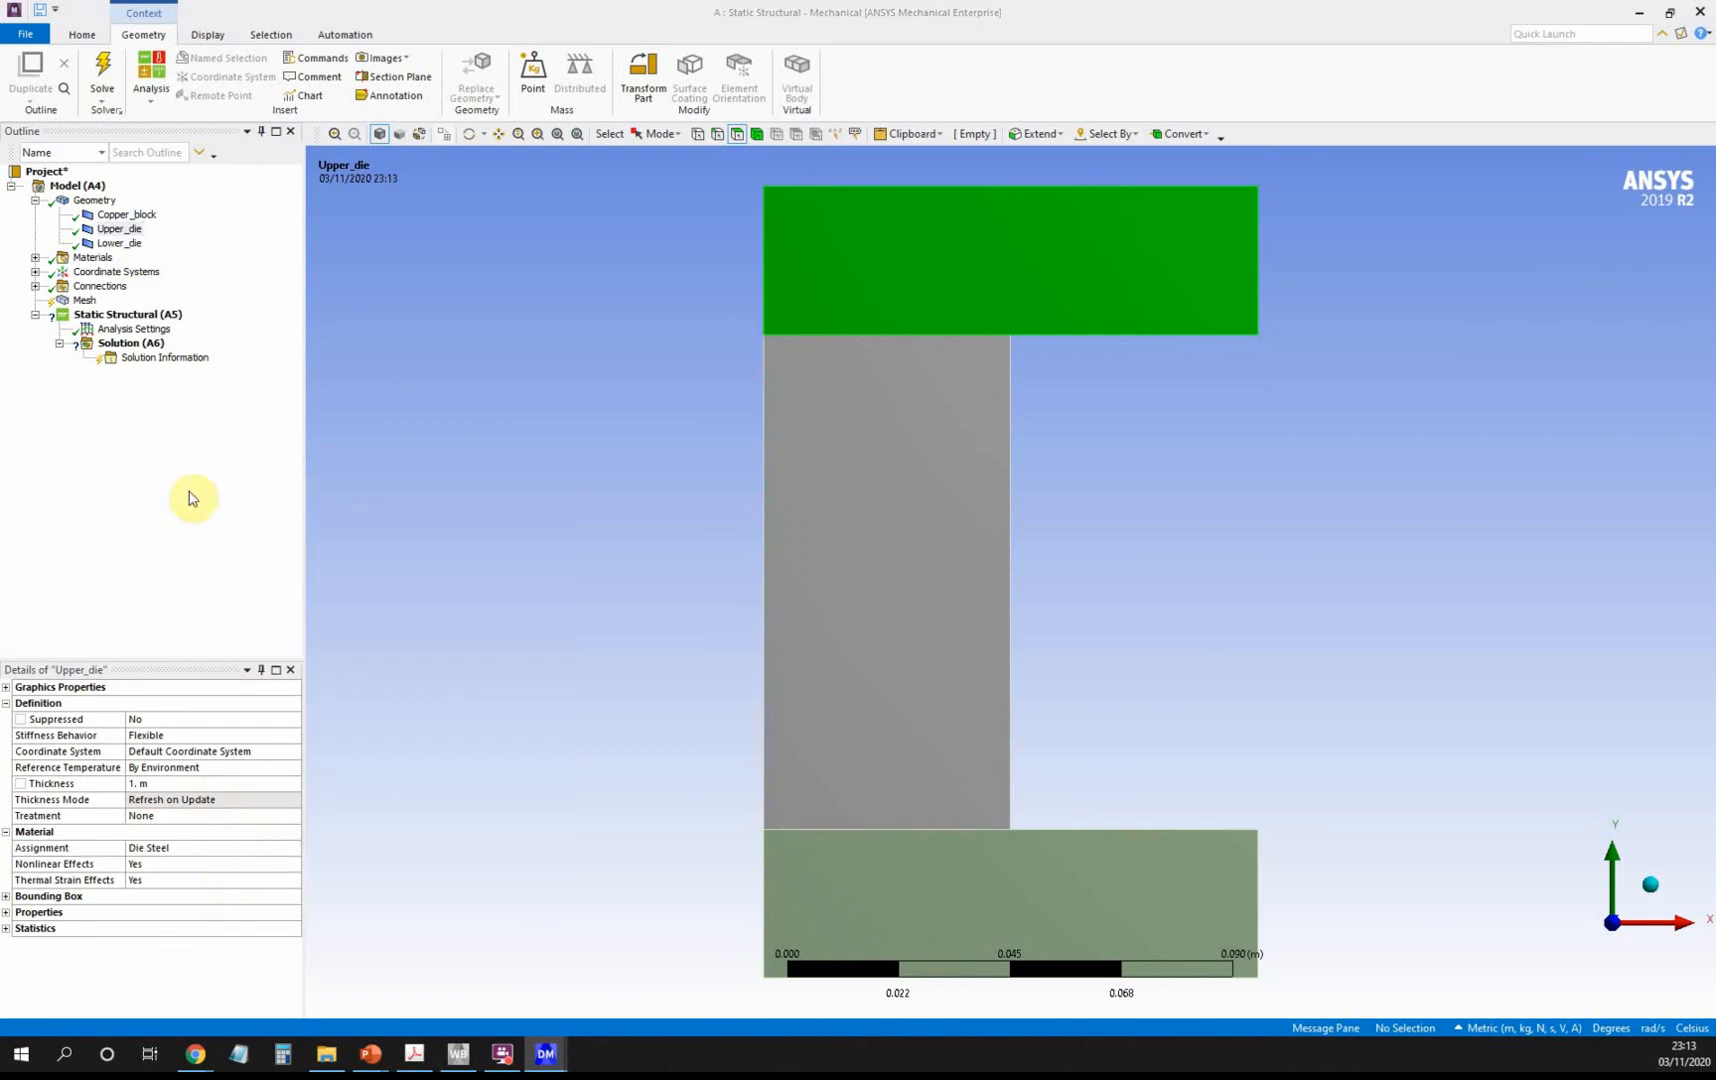
left_click(117, 250)
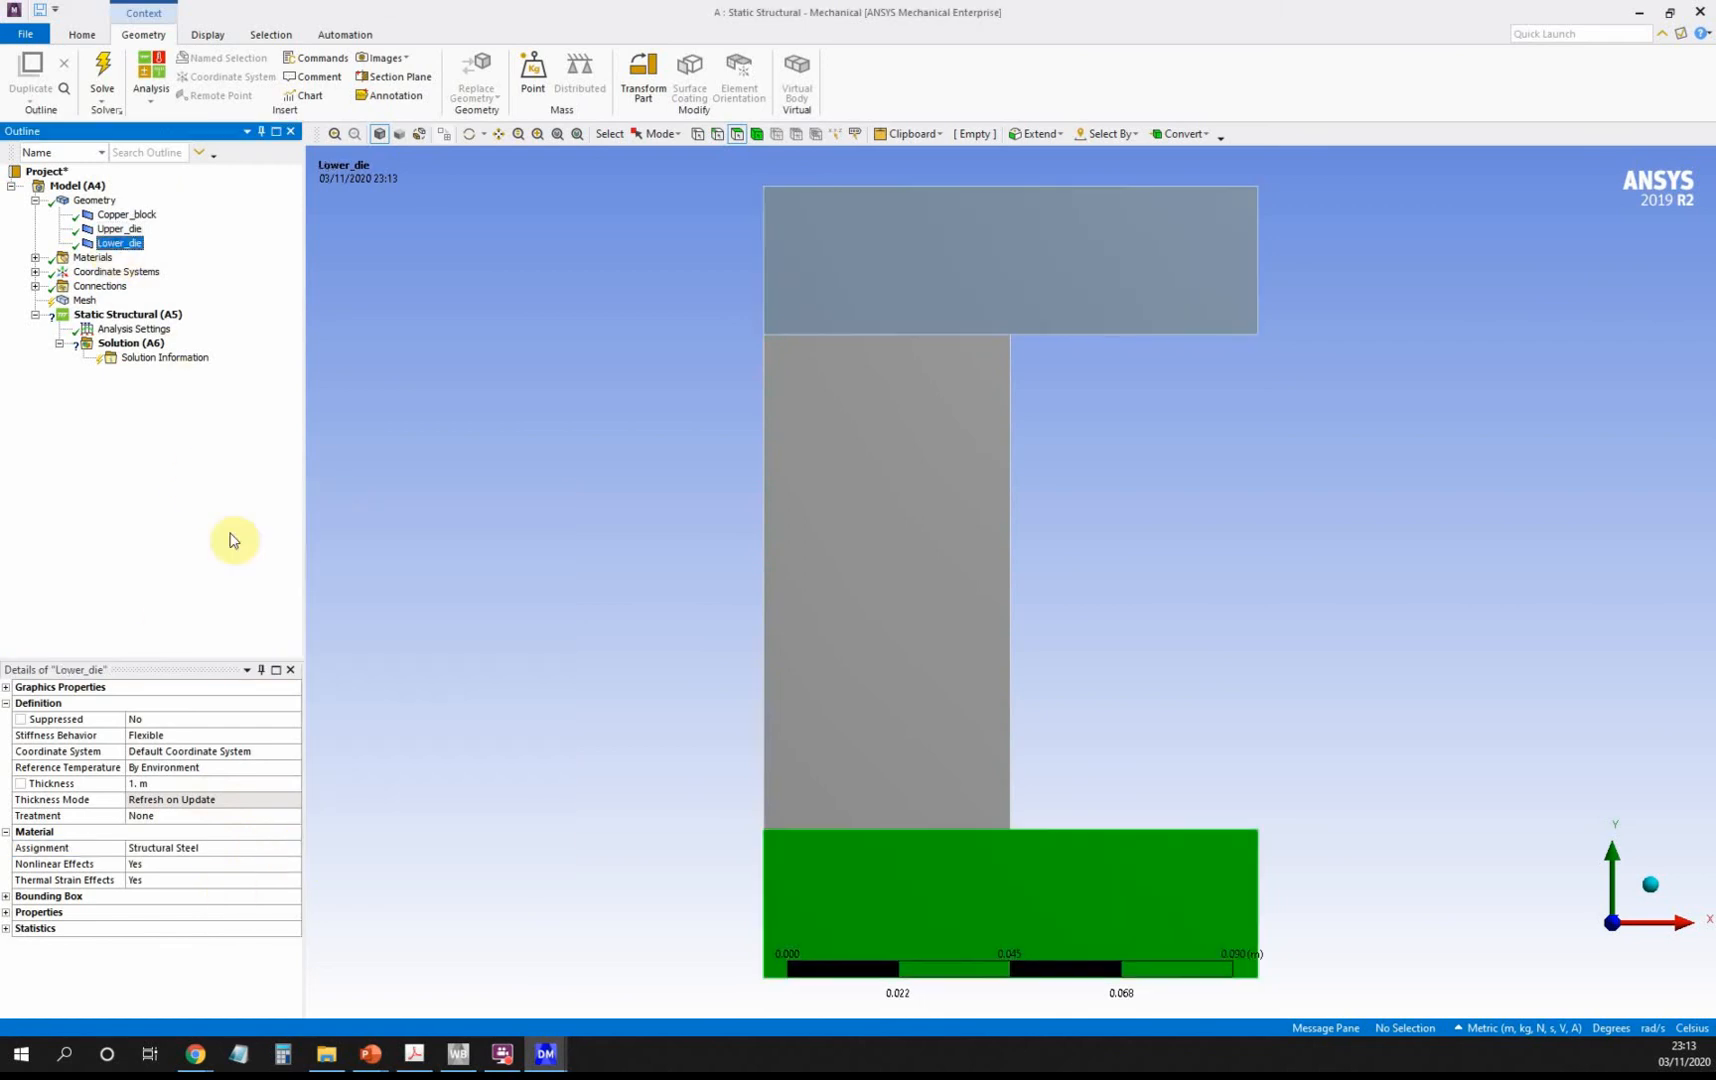
left_click(245, 855)
left_click(293, 849)
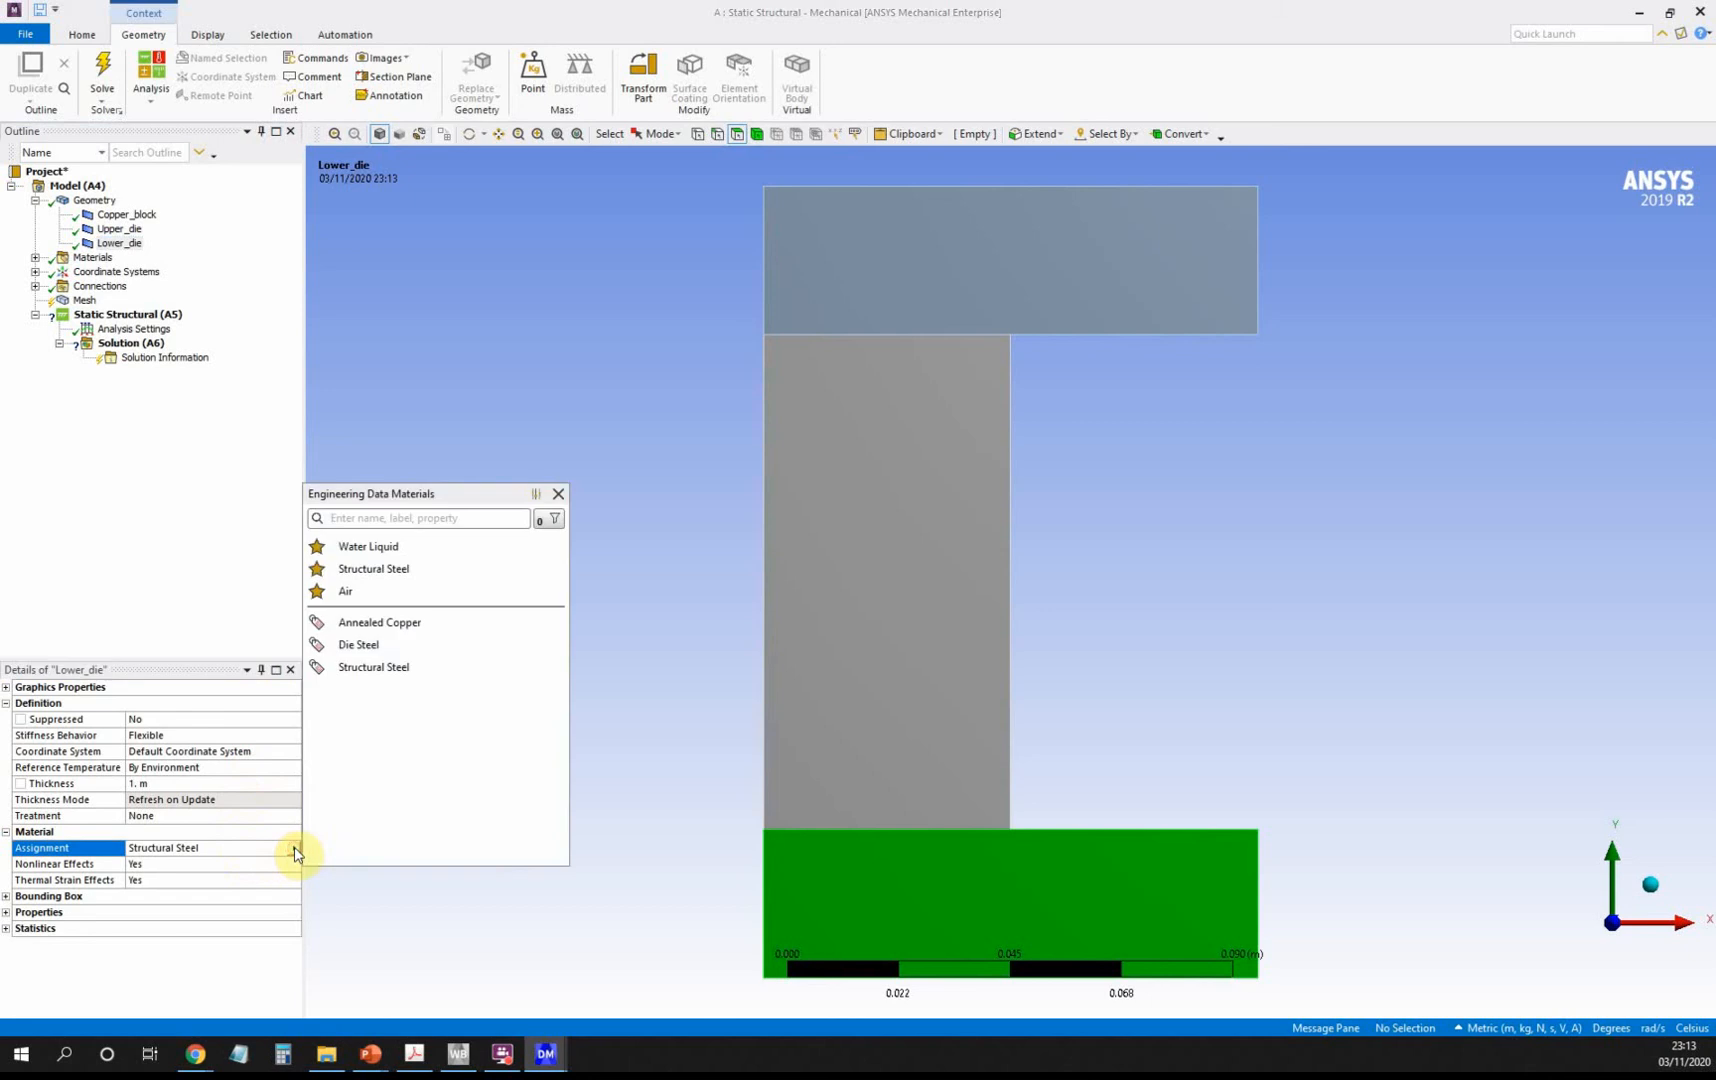
left_click(388, 649)
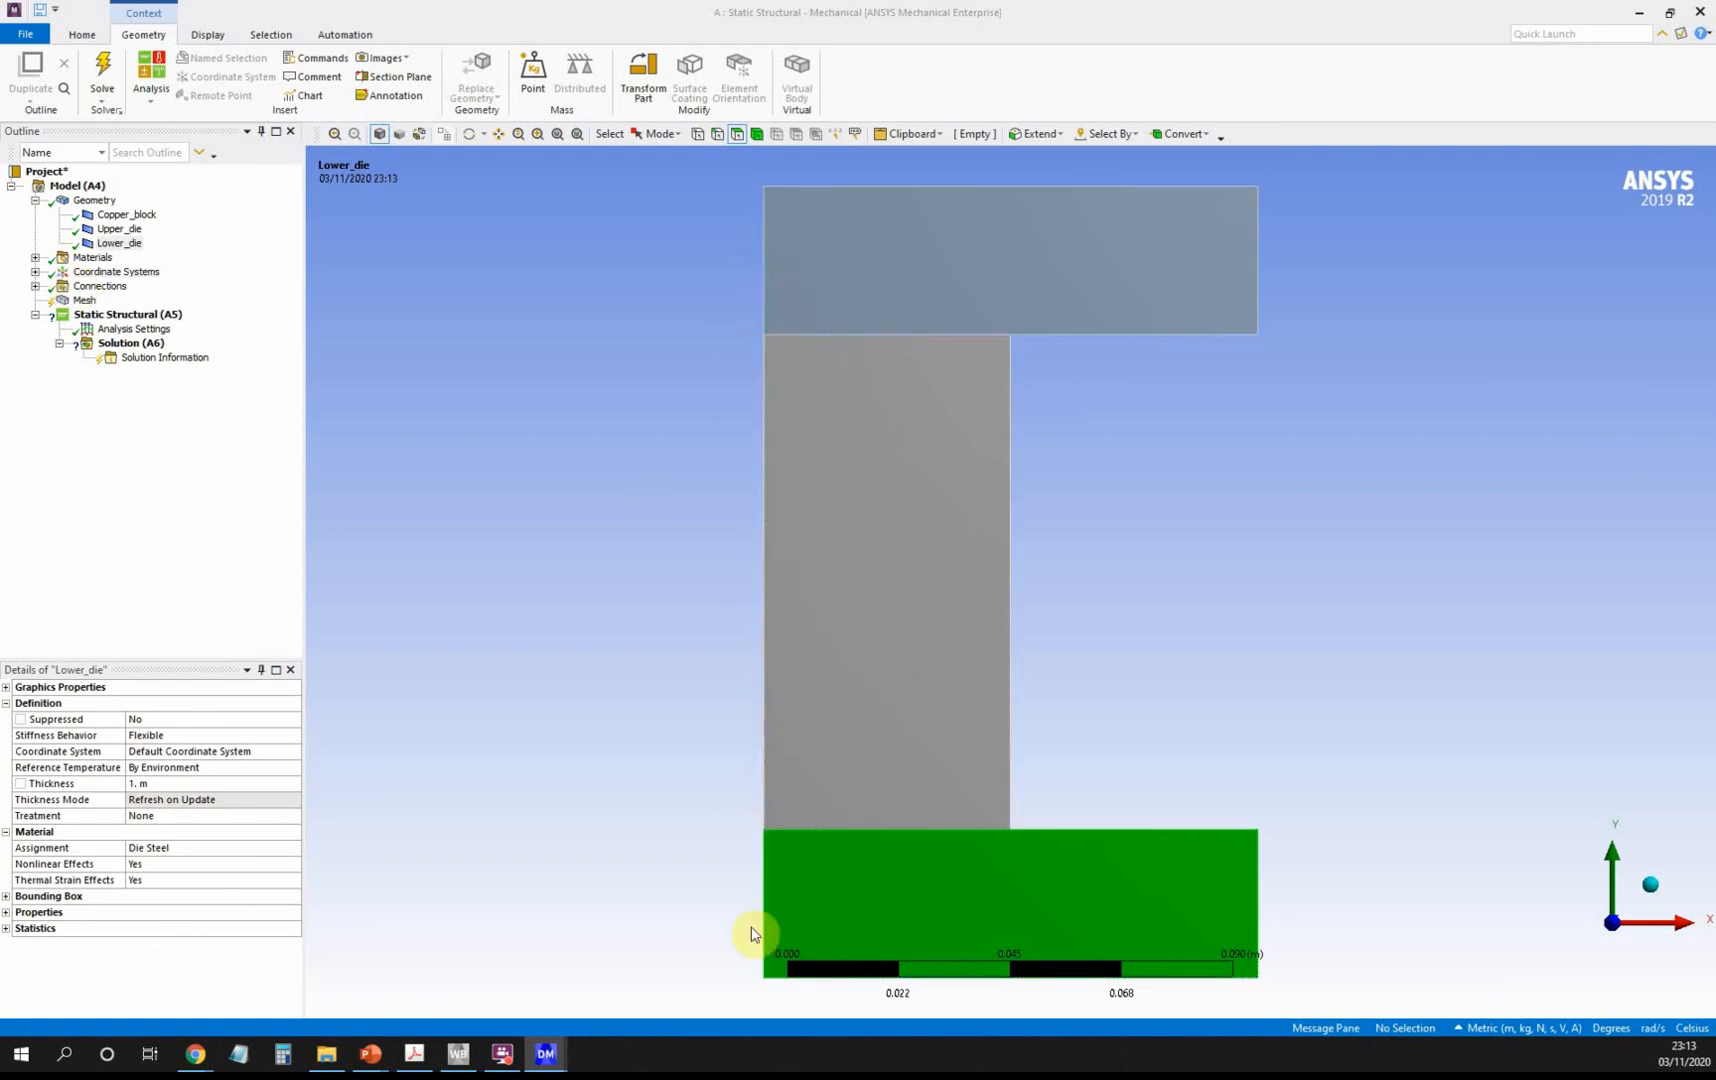
Insert a Symmetry object into the model with a Symmetry Region beneath it.
left_click(72, 186)
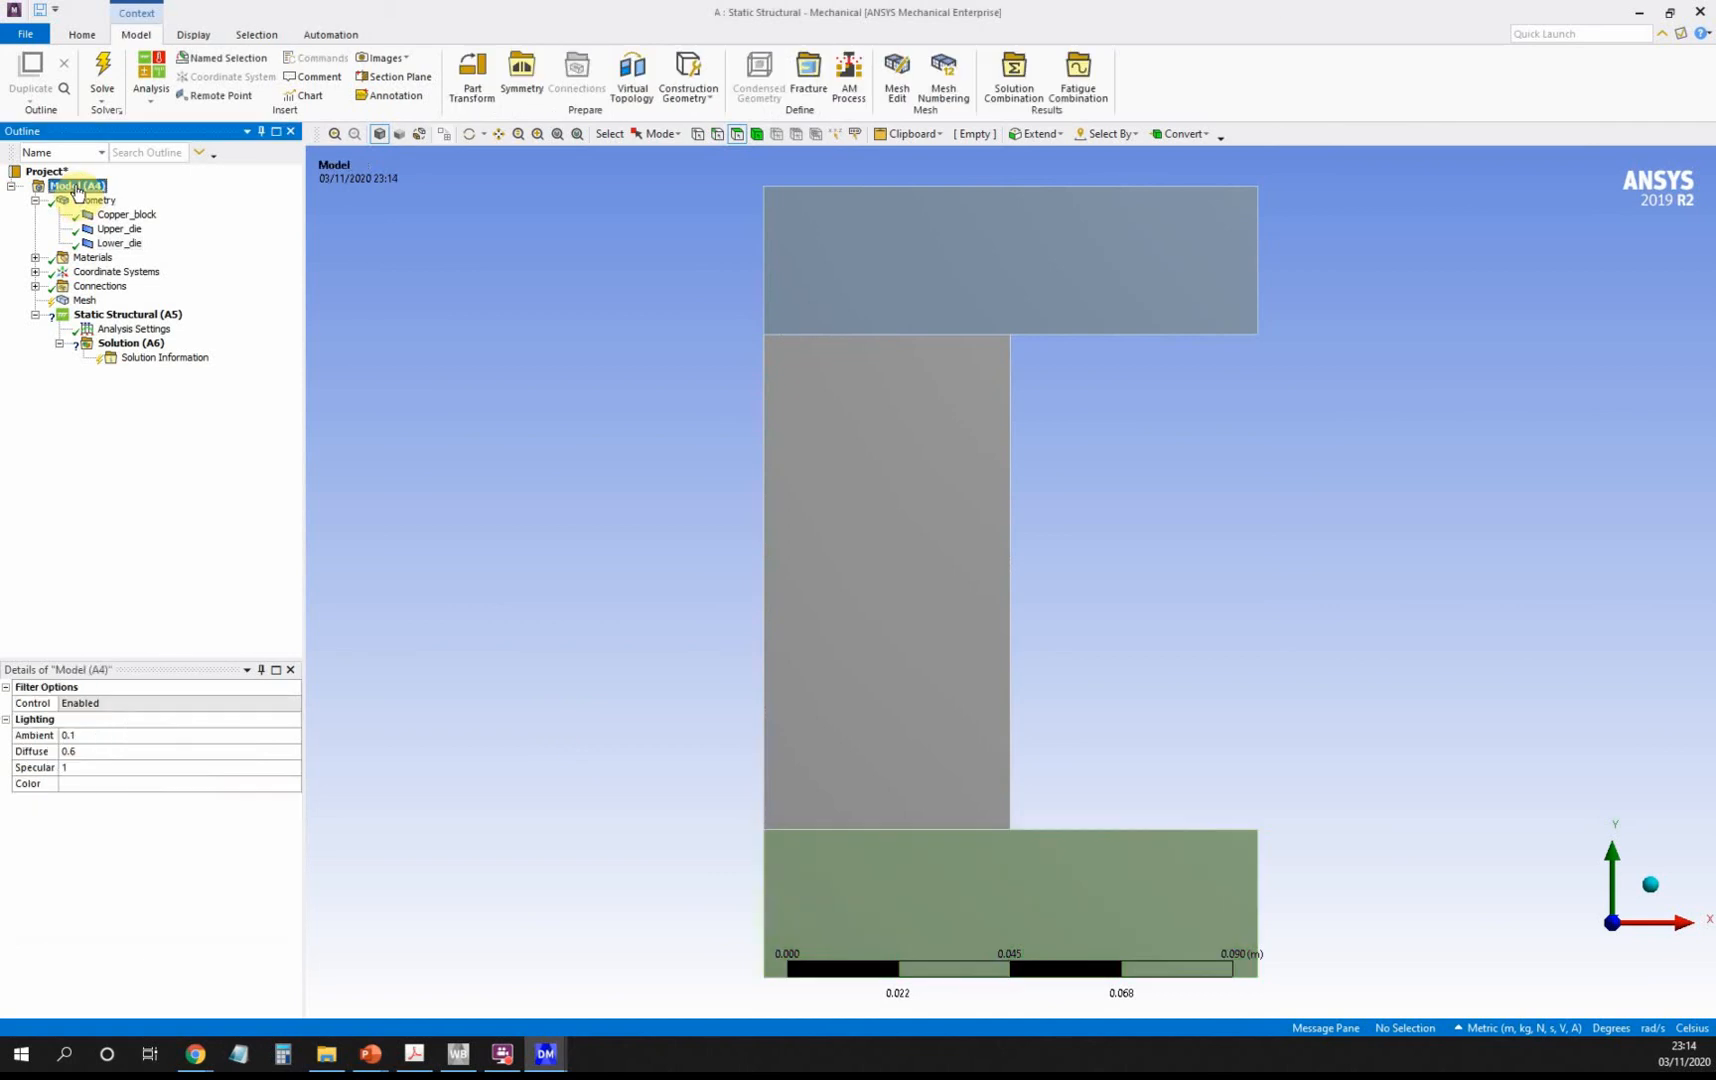
right_click(78, 188)
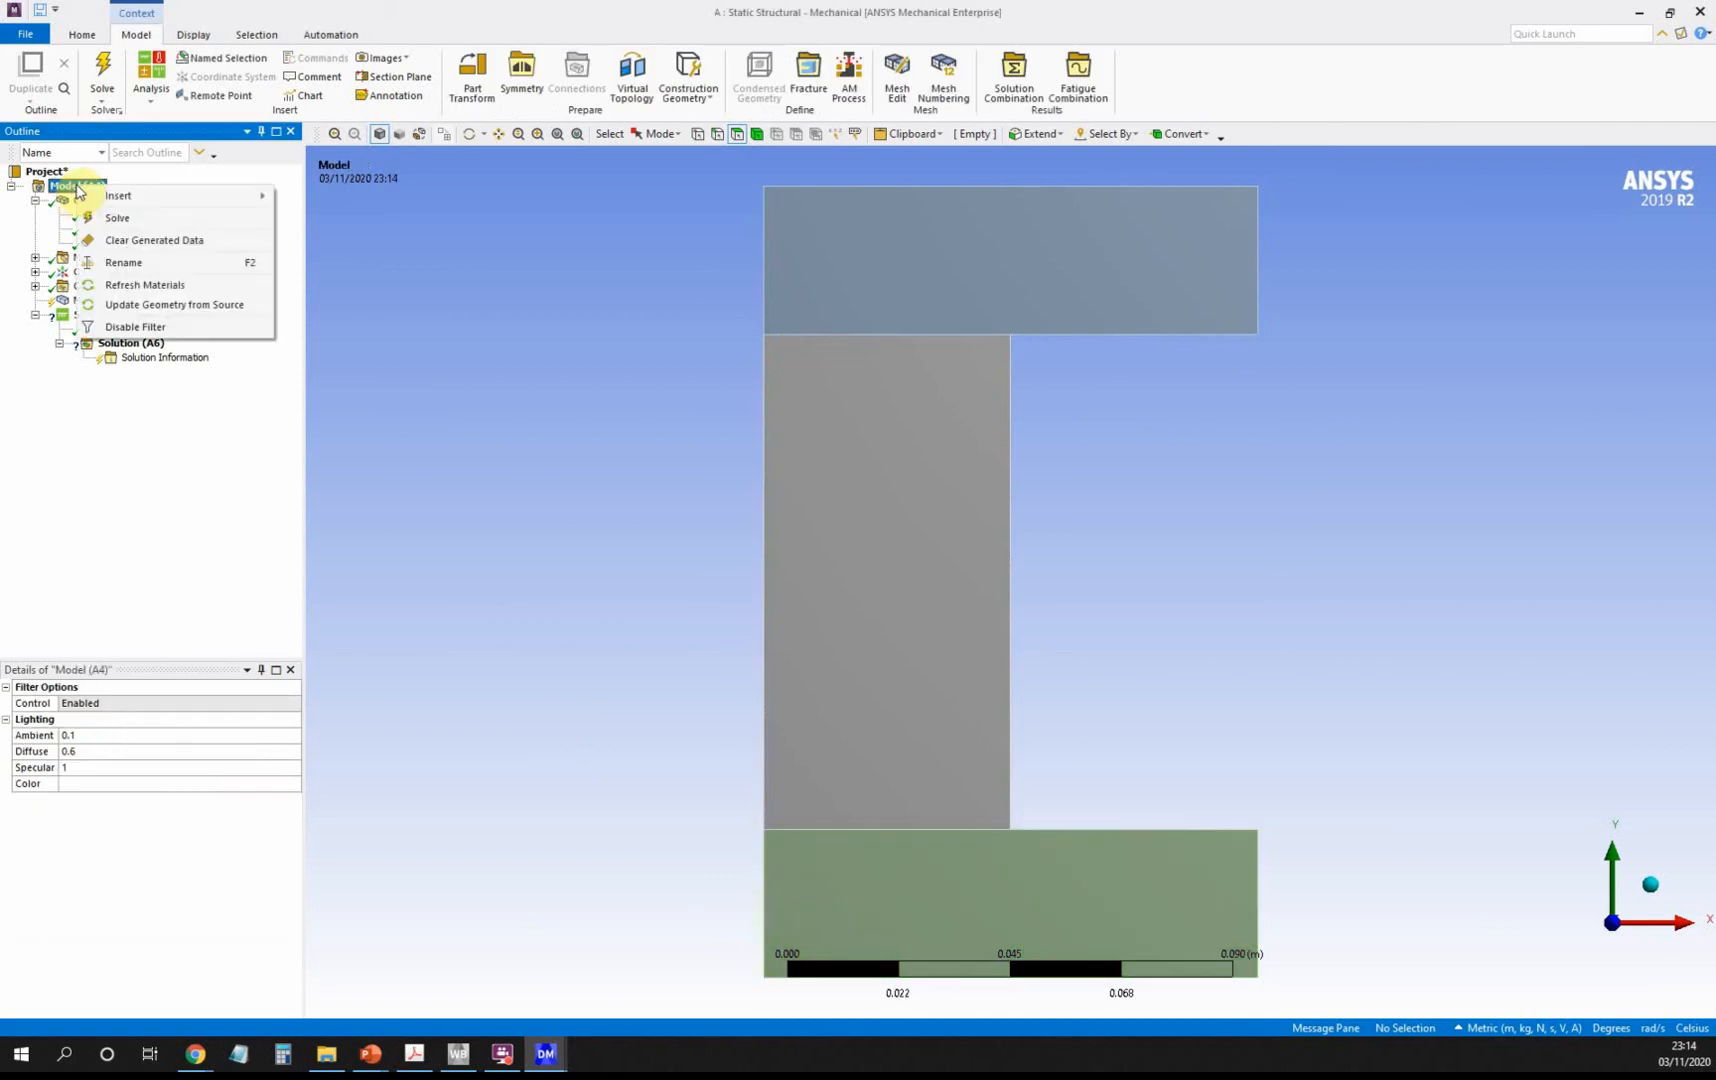
mouse_move(134, 198)
left_click(371, 290)
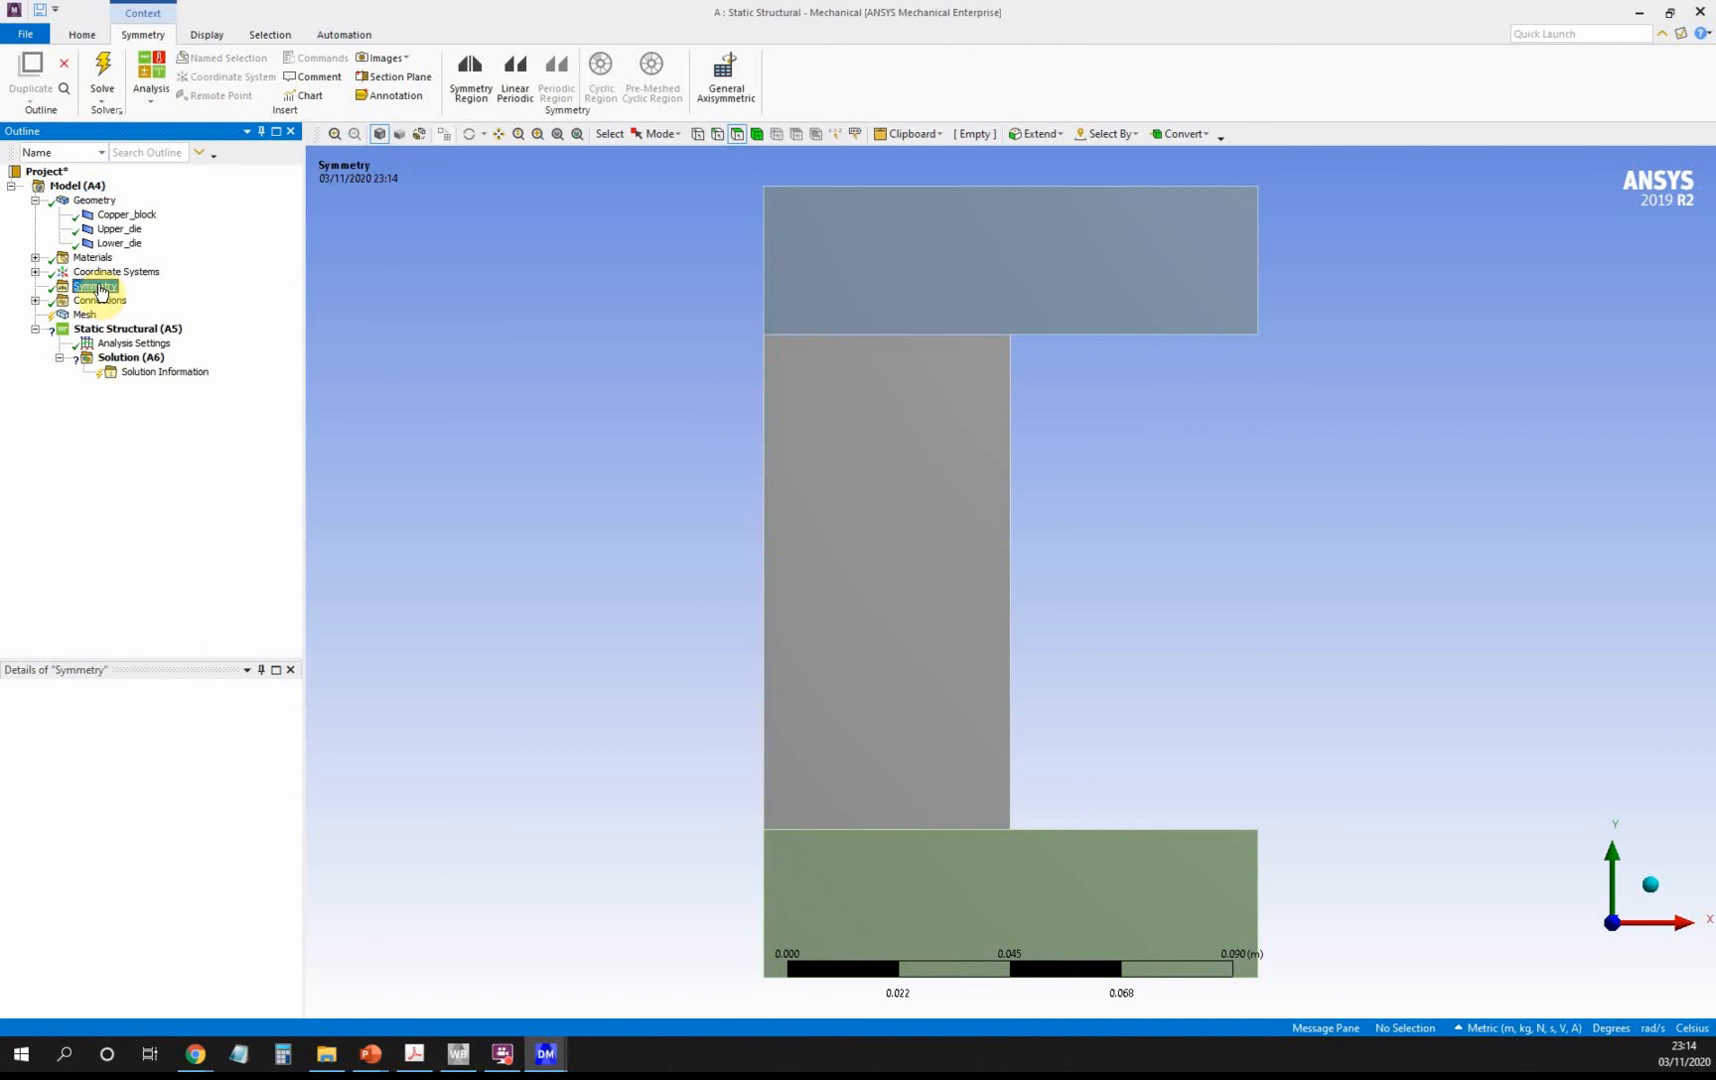
right_click(100, 291)
mouse_move(135, 295)
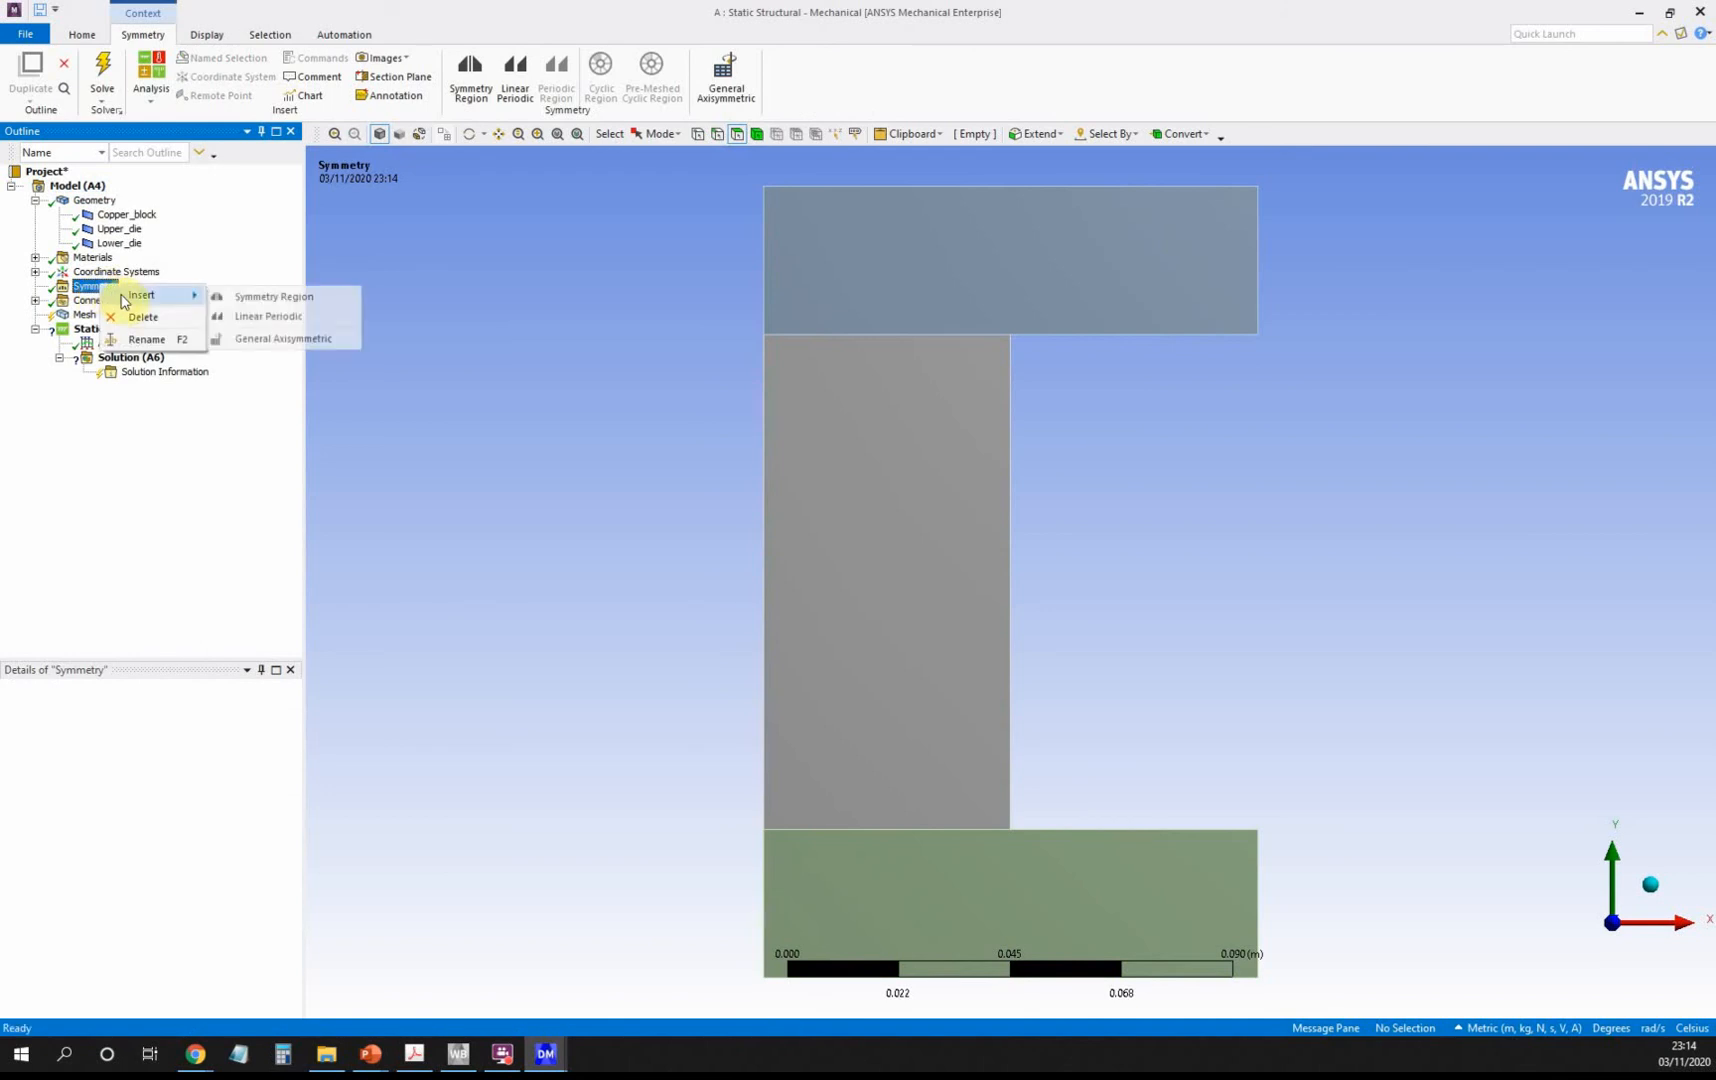
left_click(300, 298)
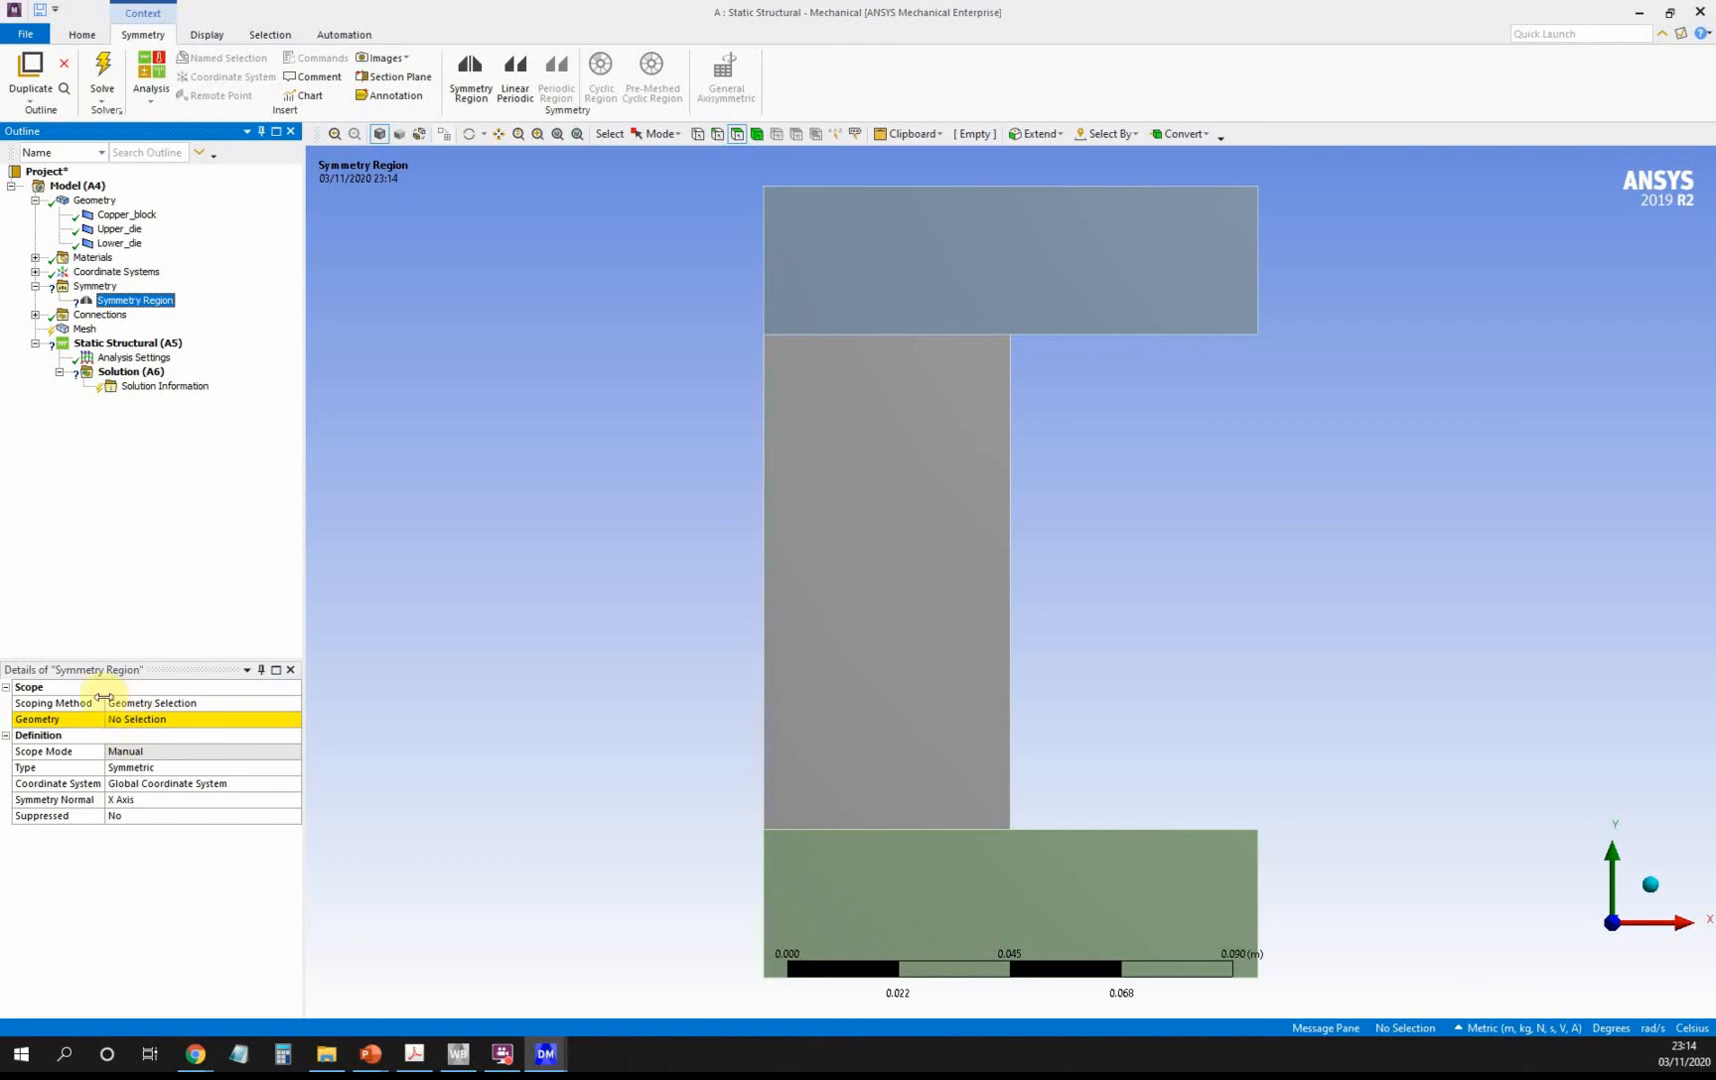
Scope the Symmetry Region to the left edges of the upper die, copper block and lower die.
left_click(717, 136)
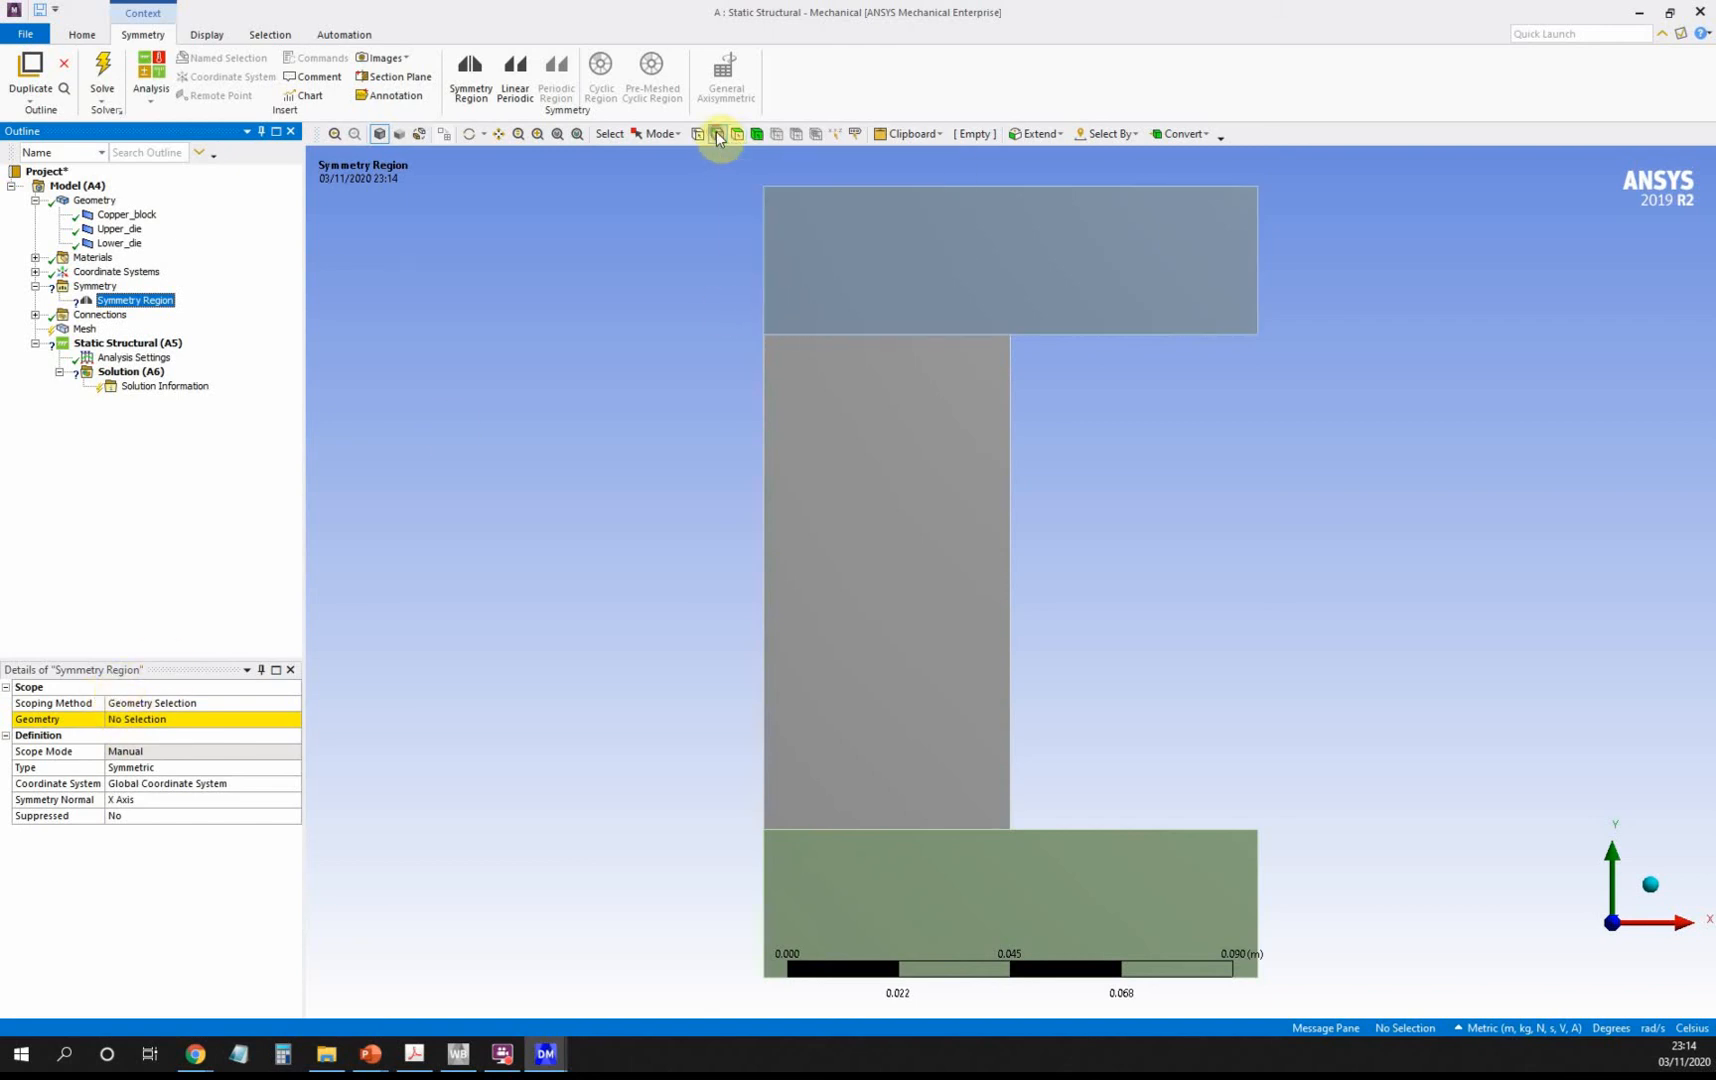
left_click(763, 283)
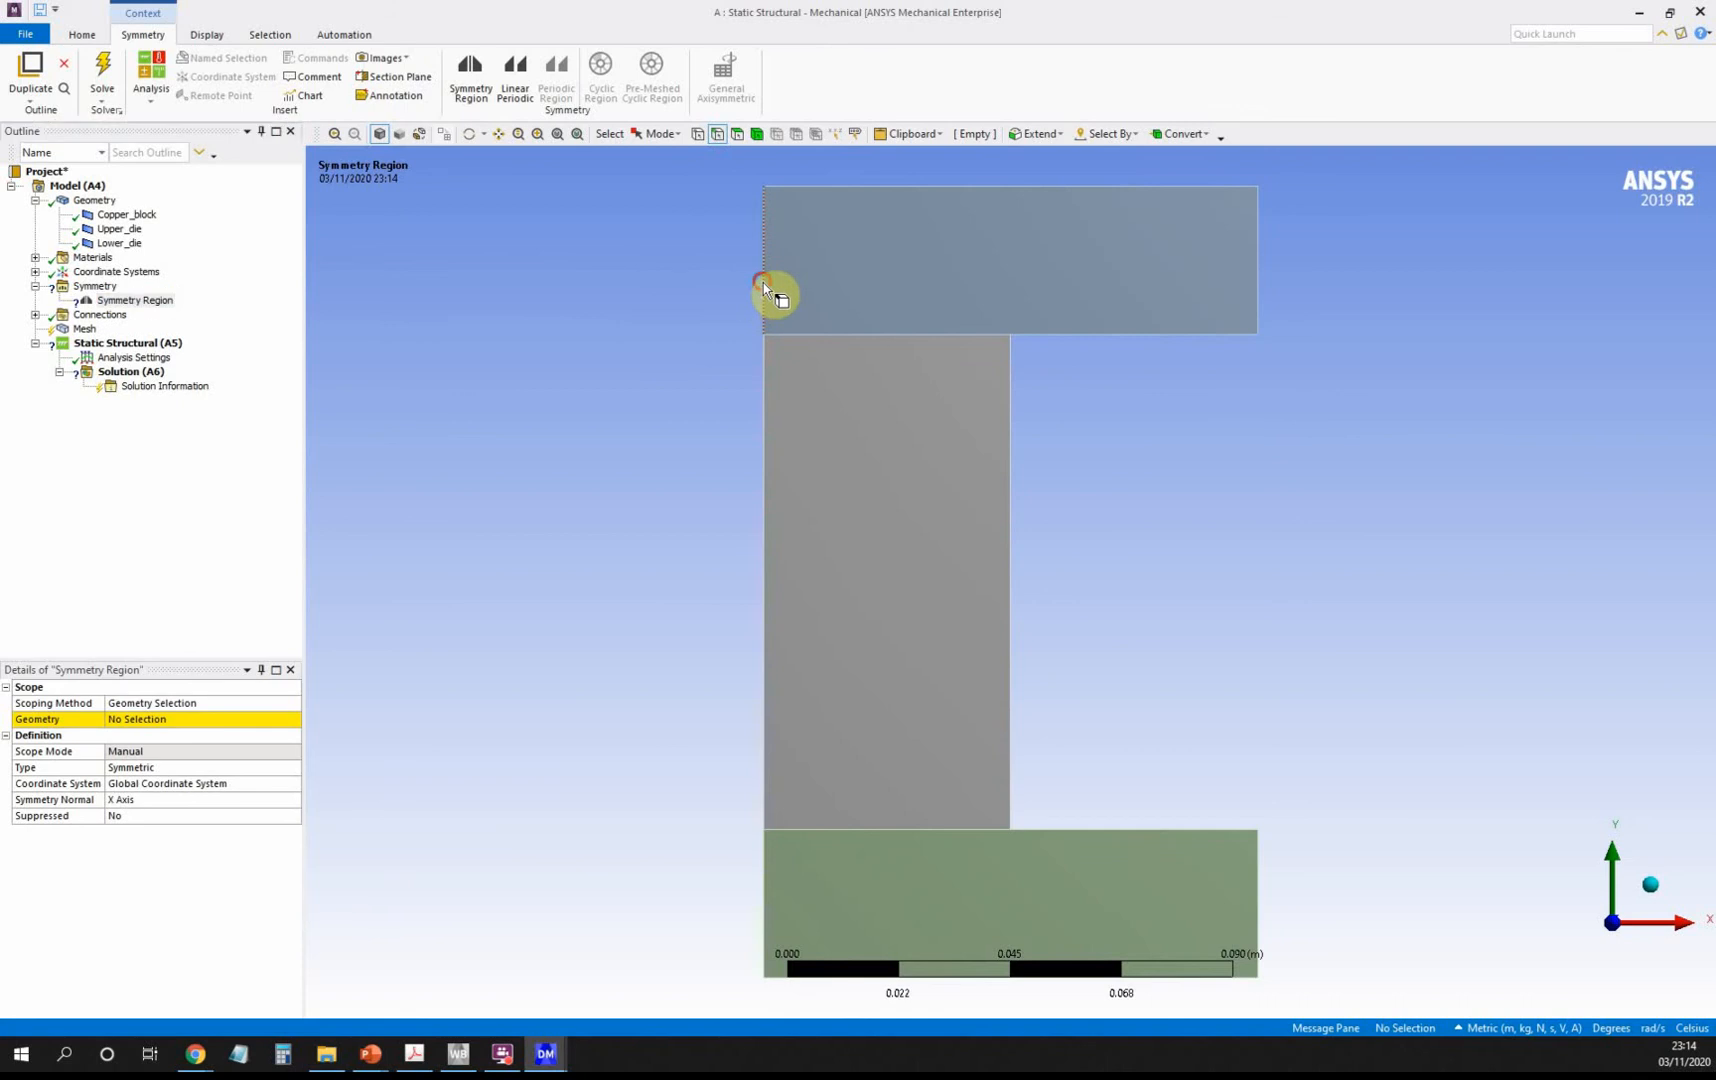
left_click(764, 462, "ctrl")
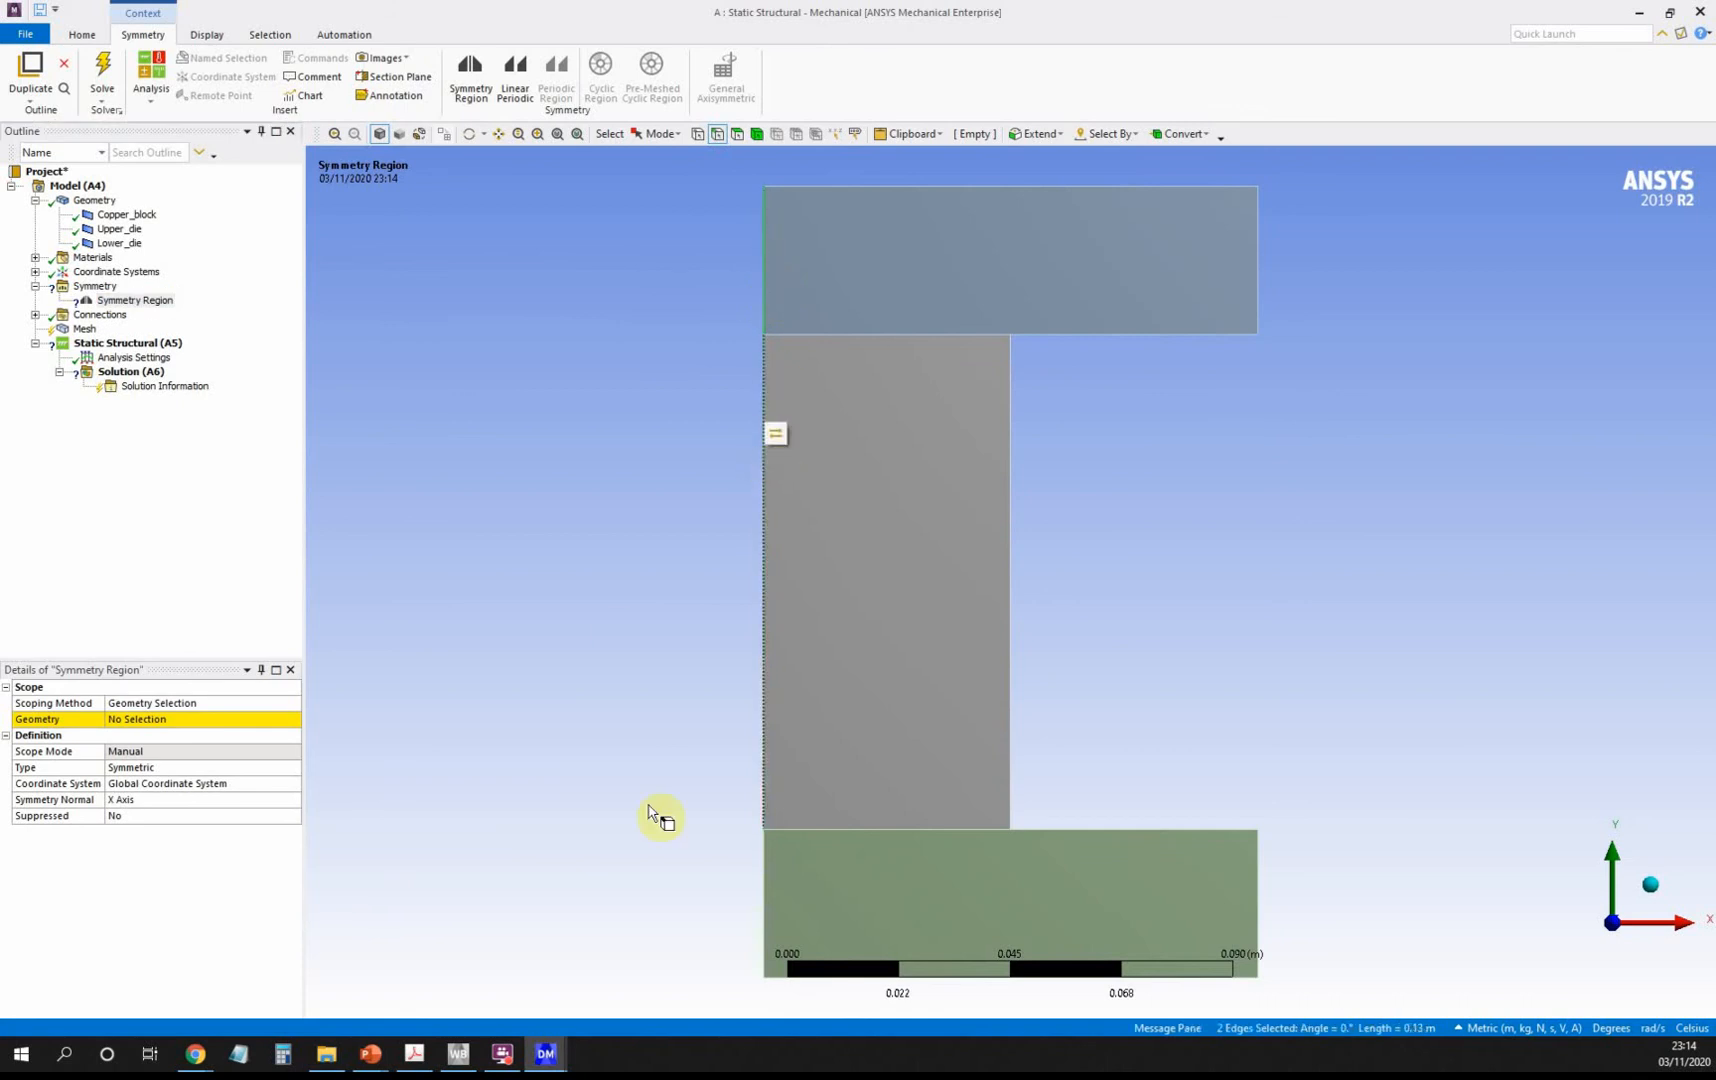
left_click(764, 886, "ctrl")
left_click(166, 719)
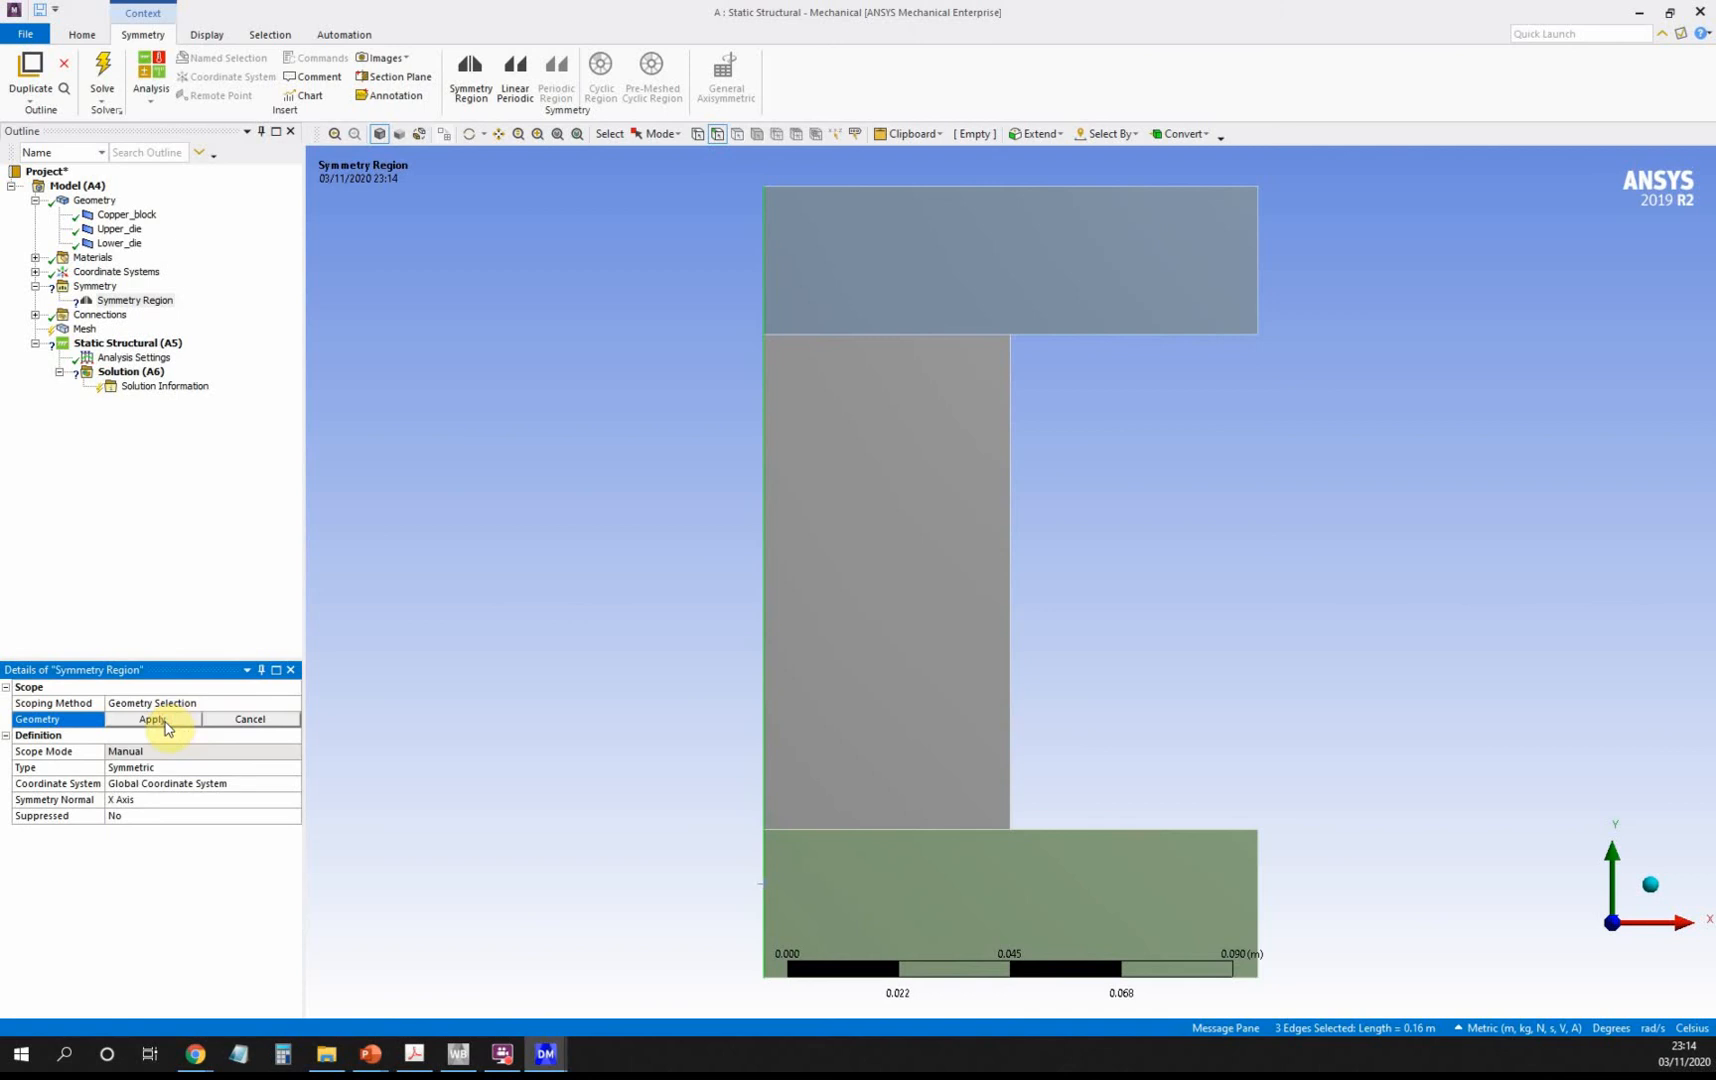
left_click(166, 722)
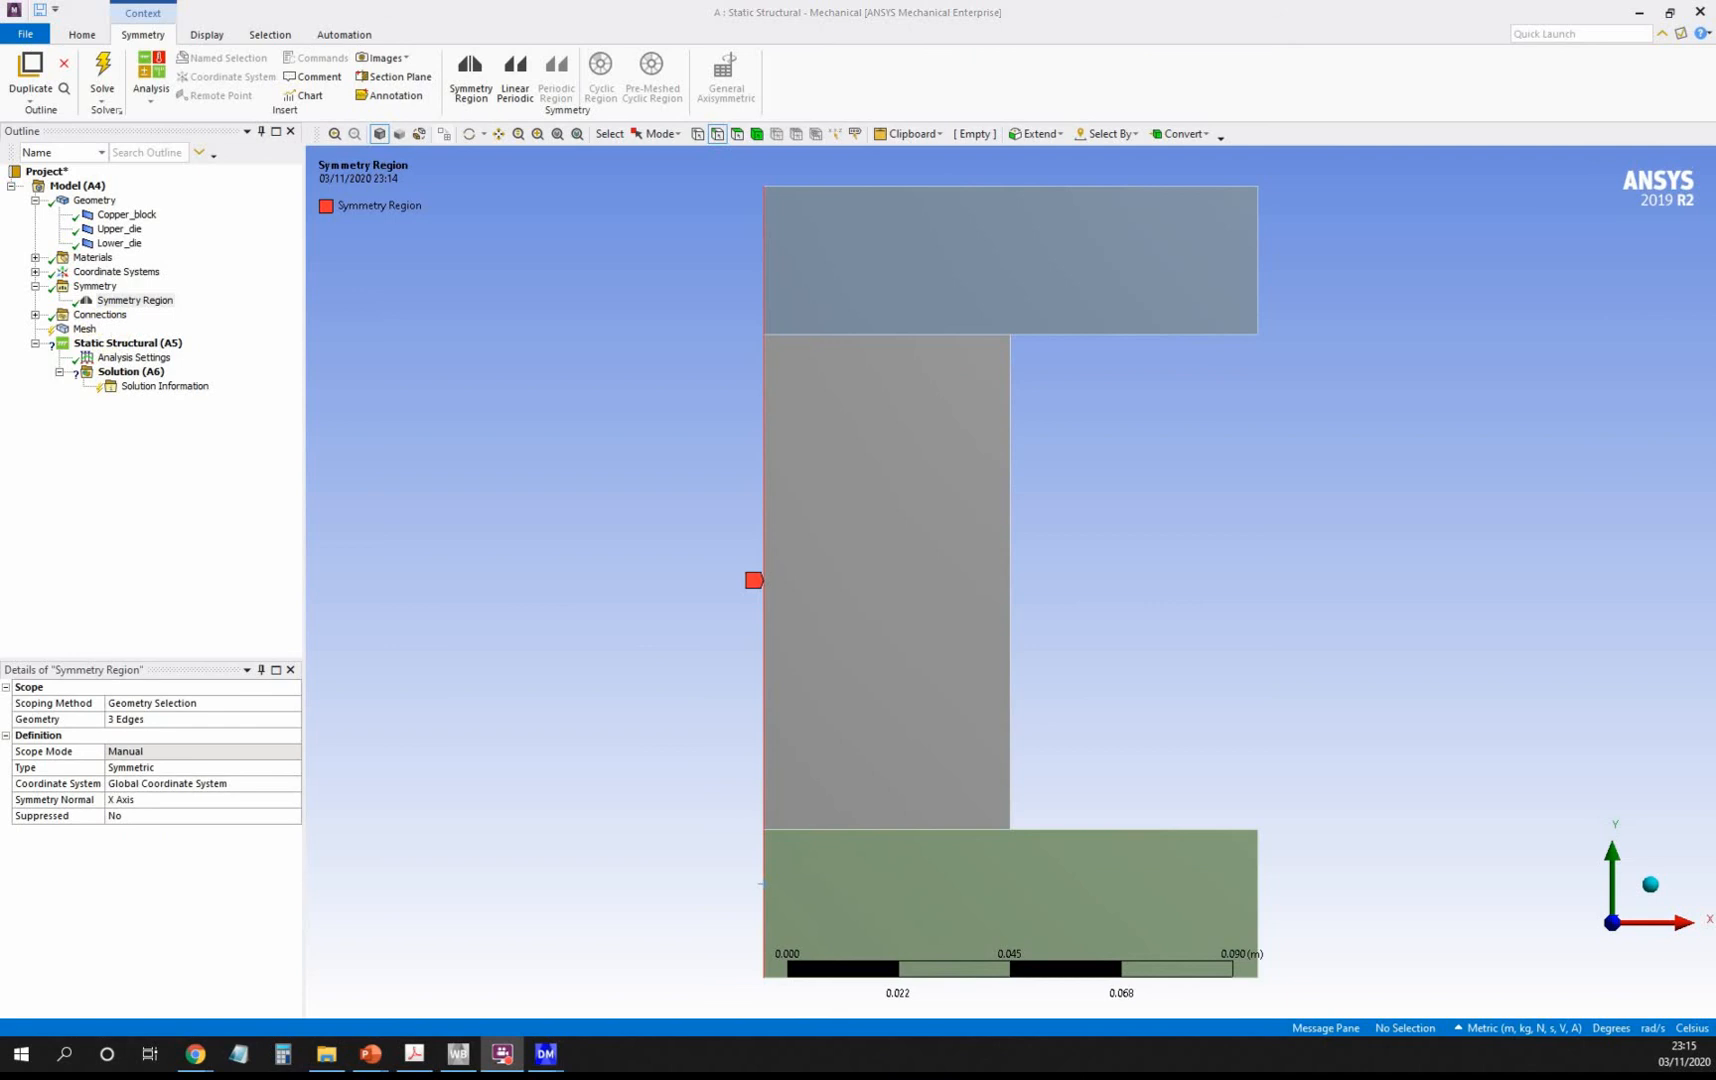
Change the Copper_block to Upper_die contact type from Bonded to Frictional.
left_click(35, 315)
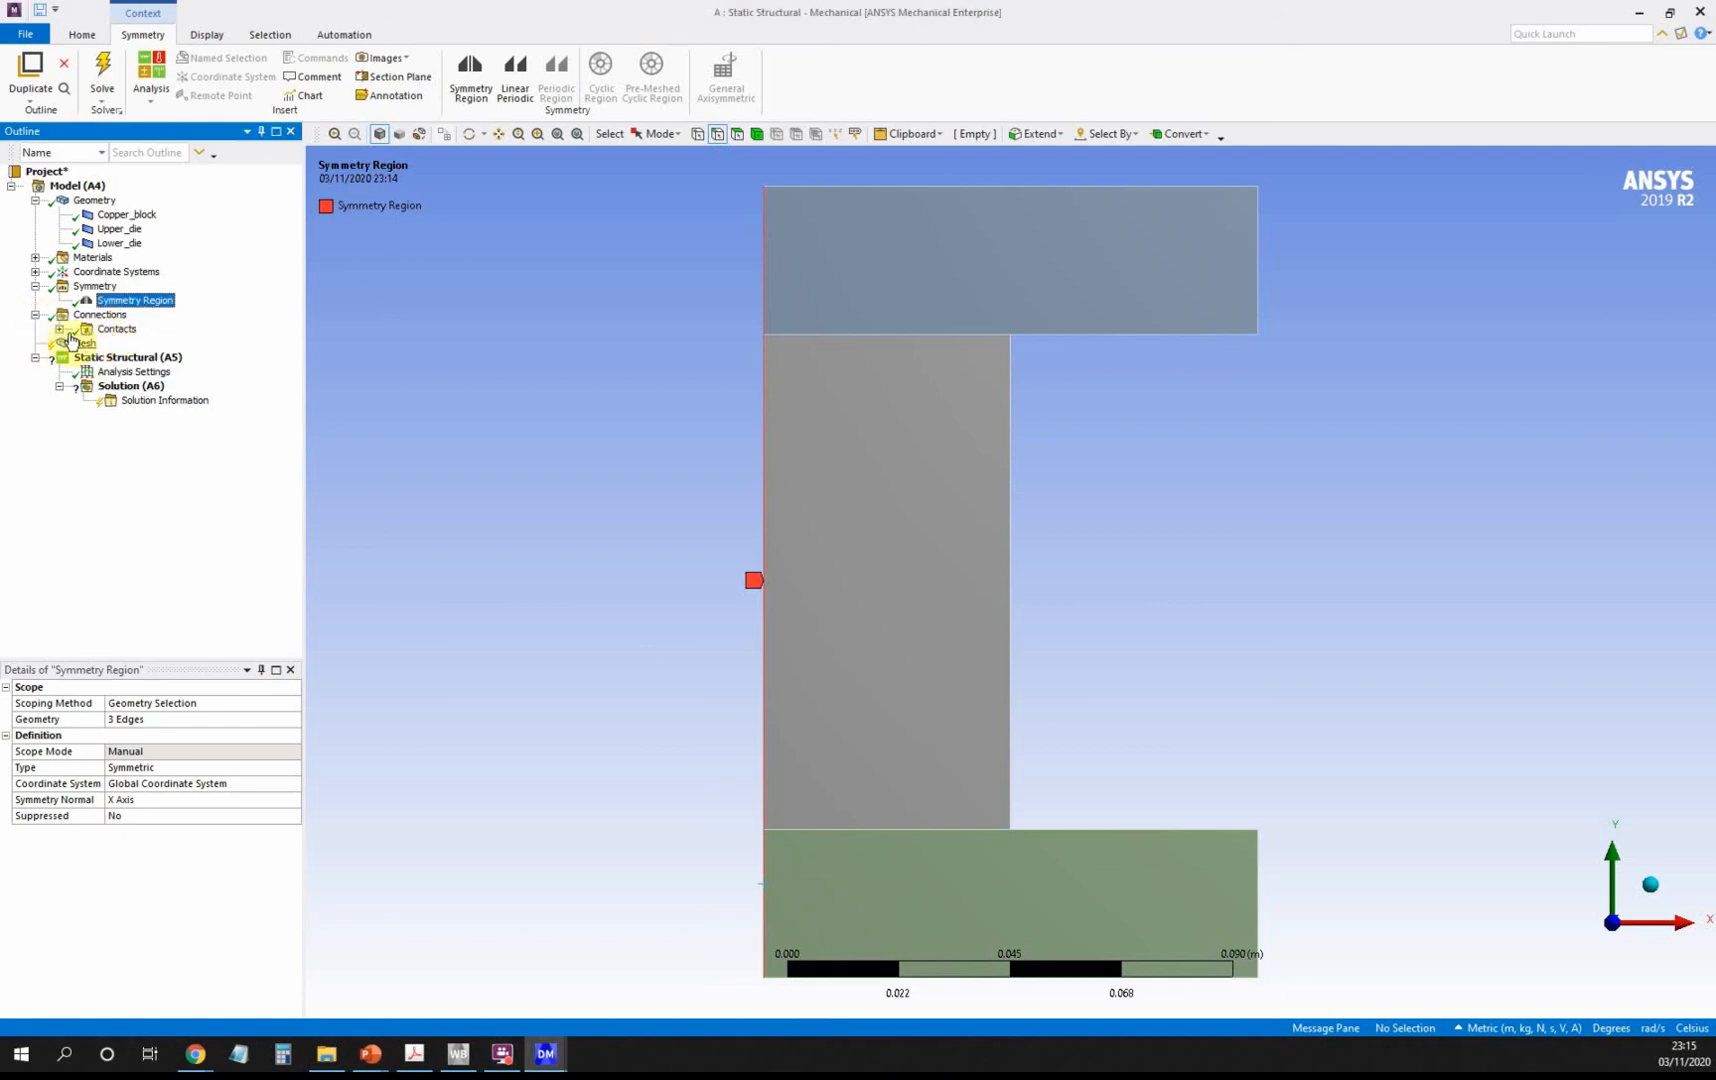
left_click(58, 329)
left_click(172, 345)
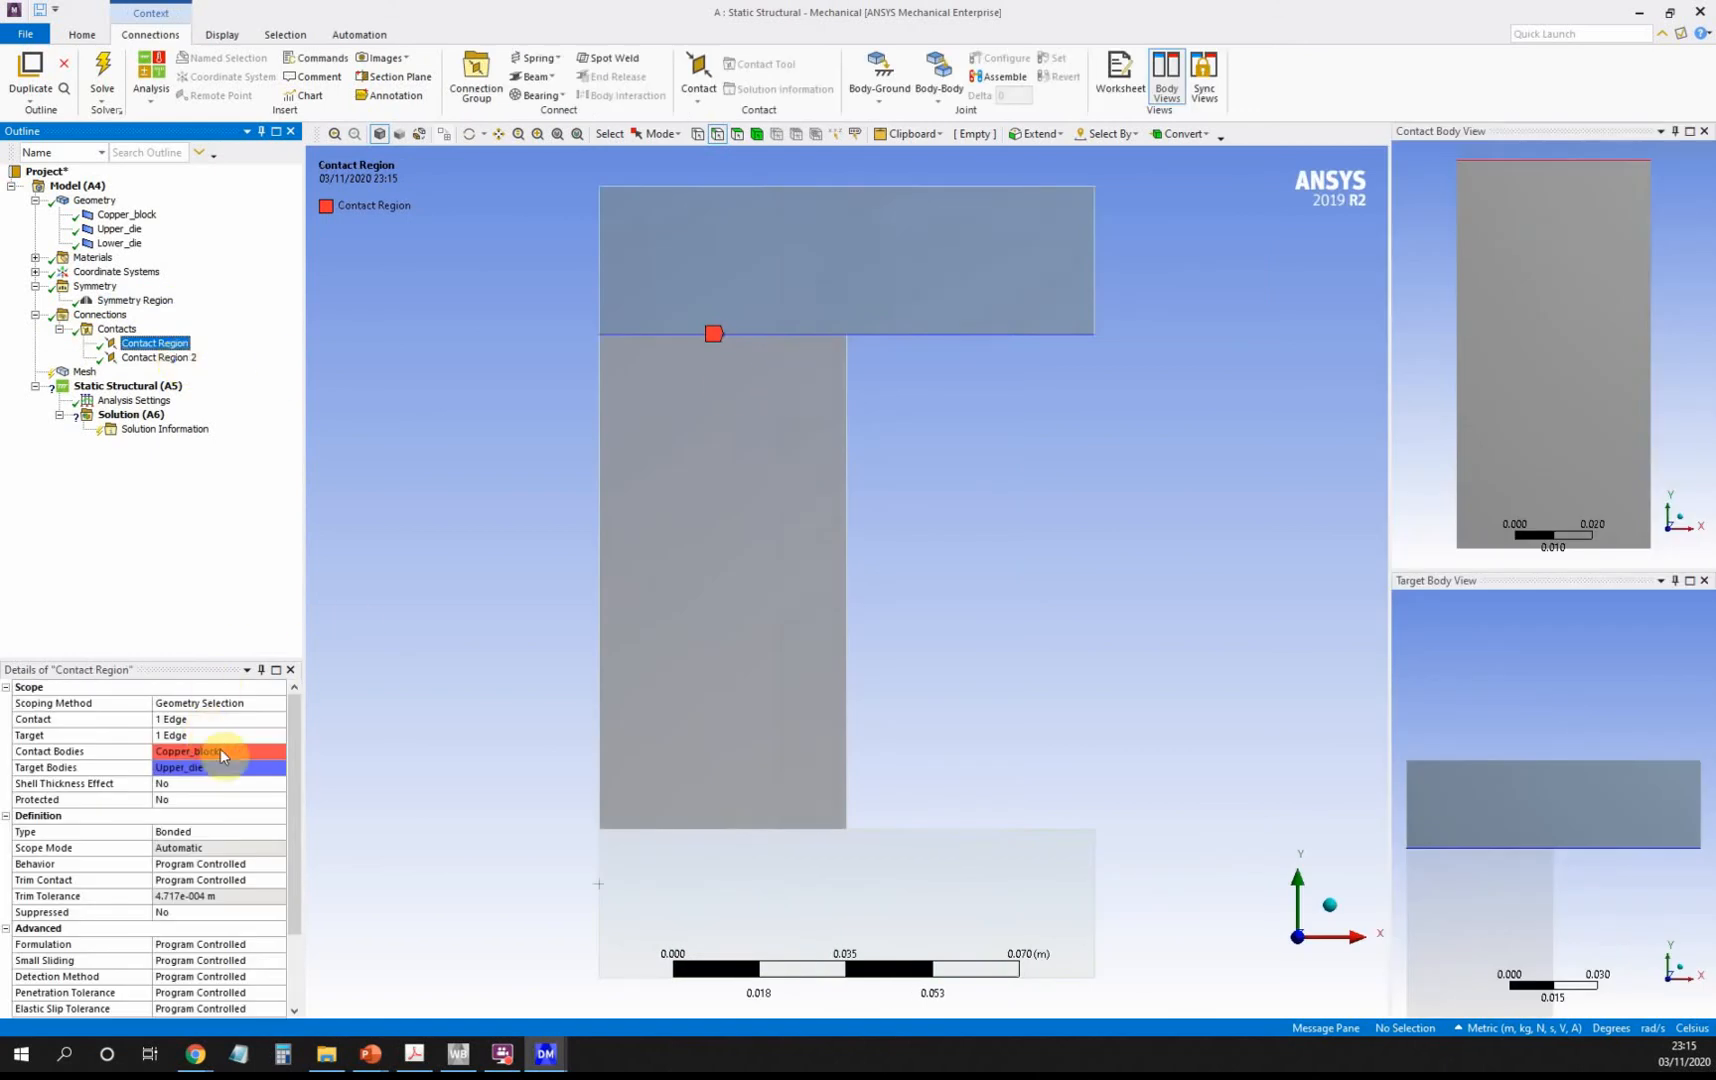
left_click(178, 358)
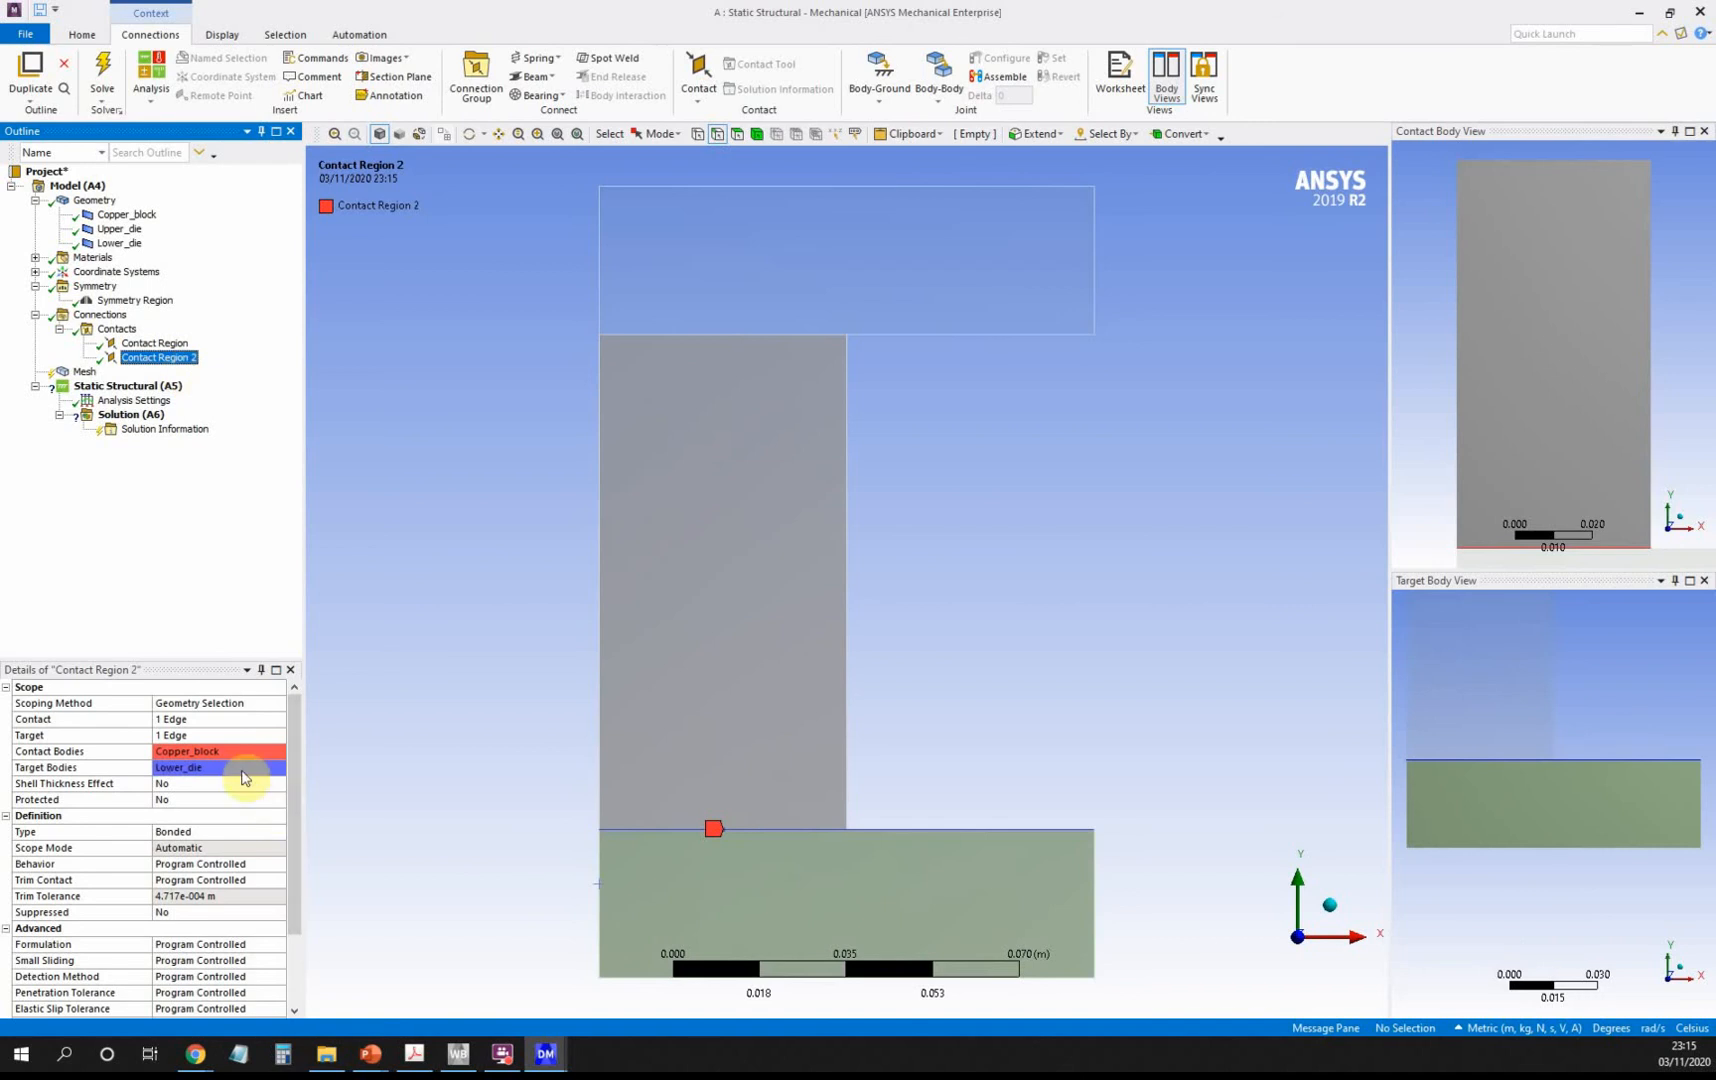
left_click(187, 344)
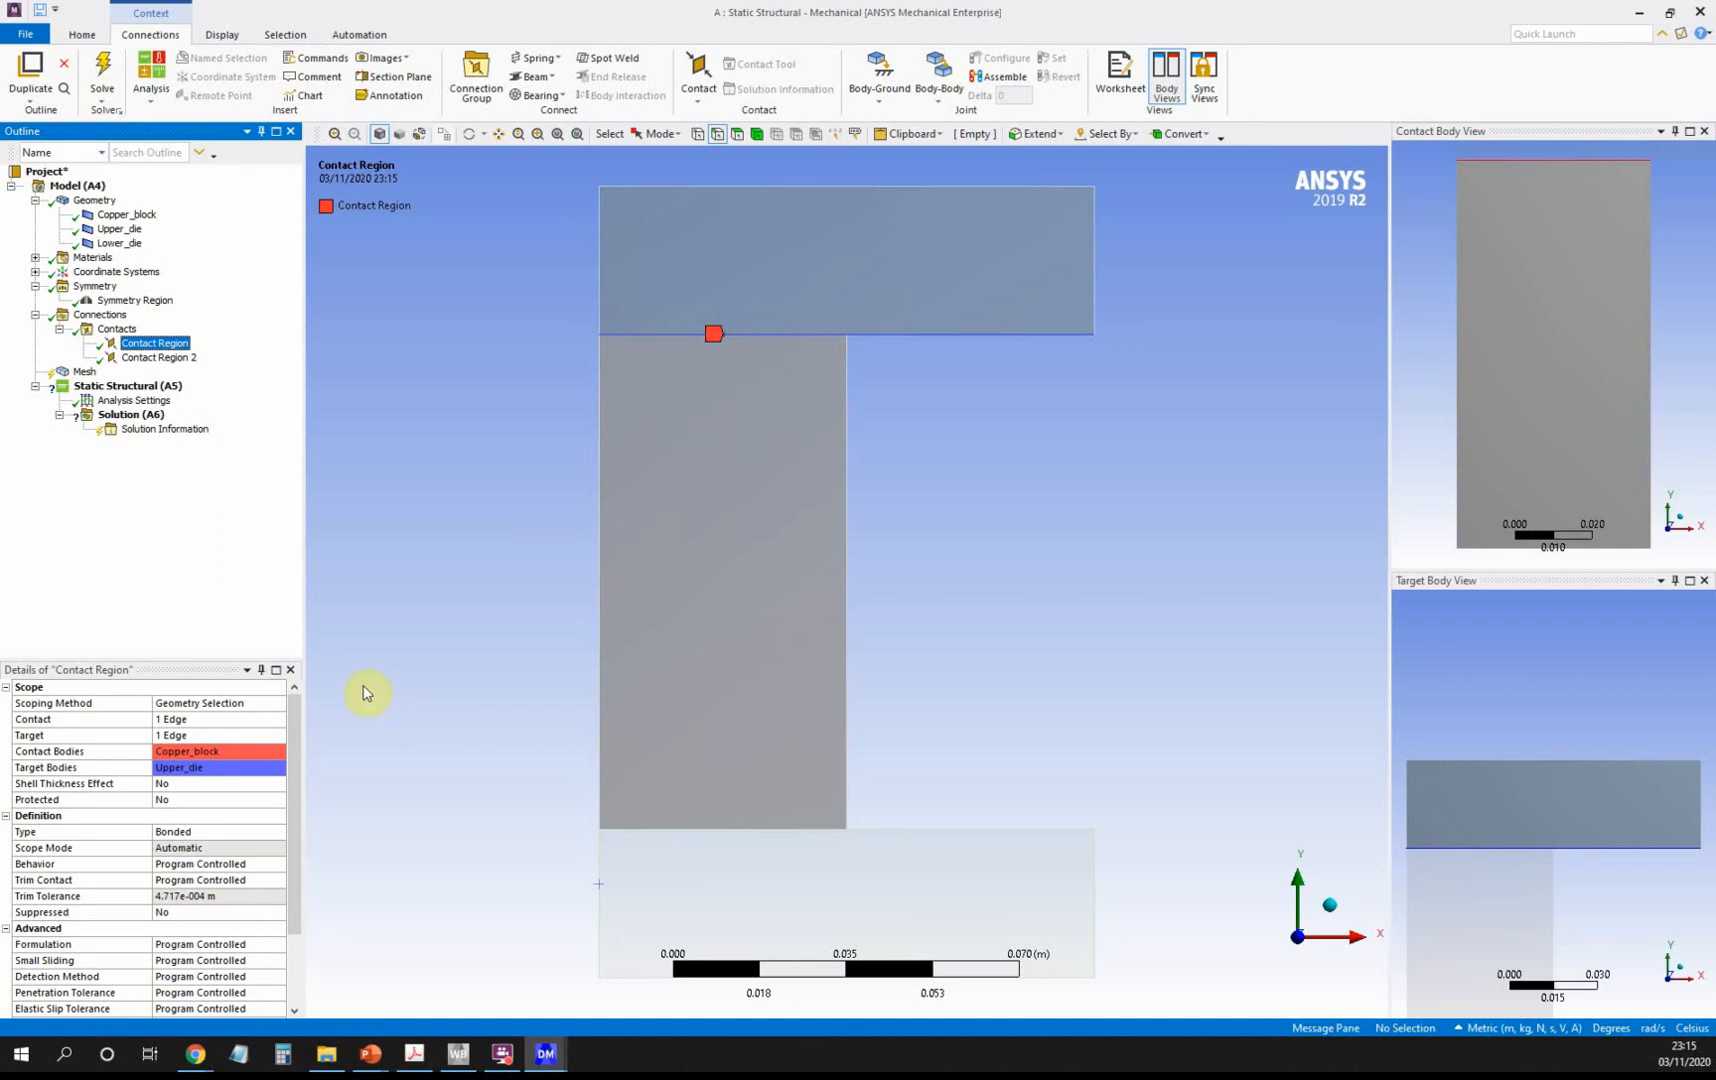
left_click(215, 835)
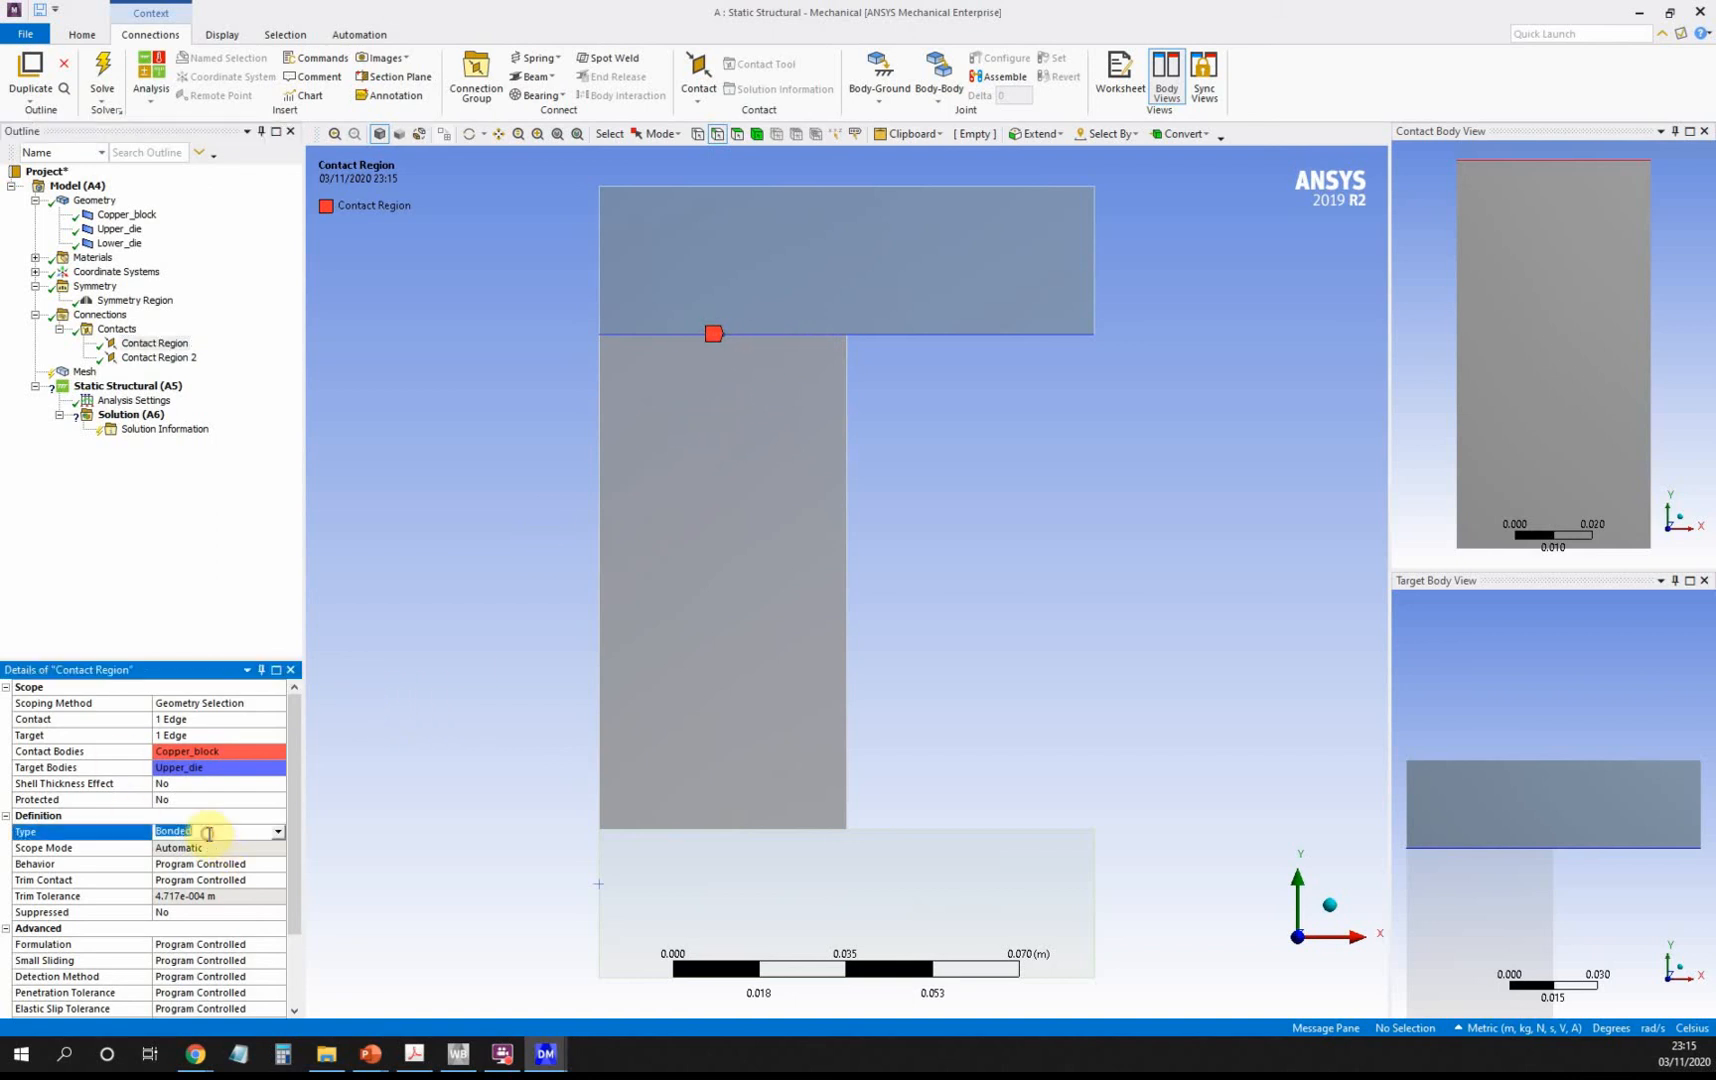
left_click(278, 834)
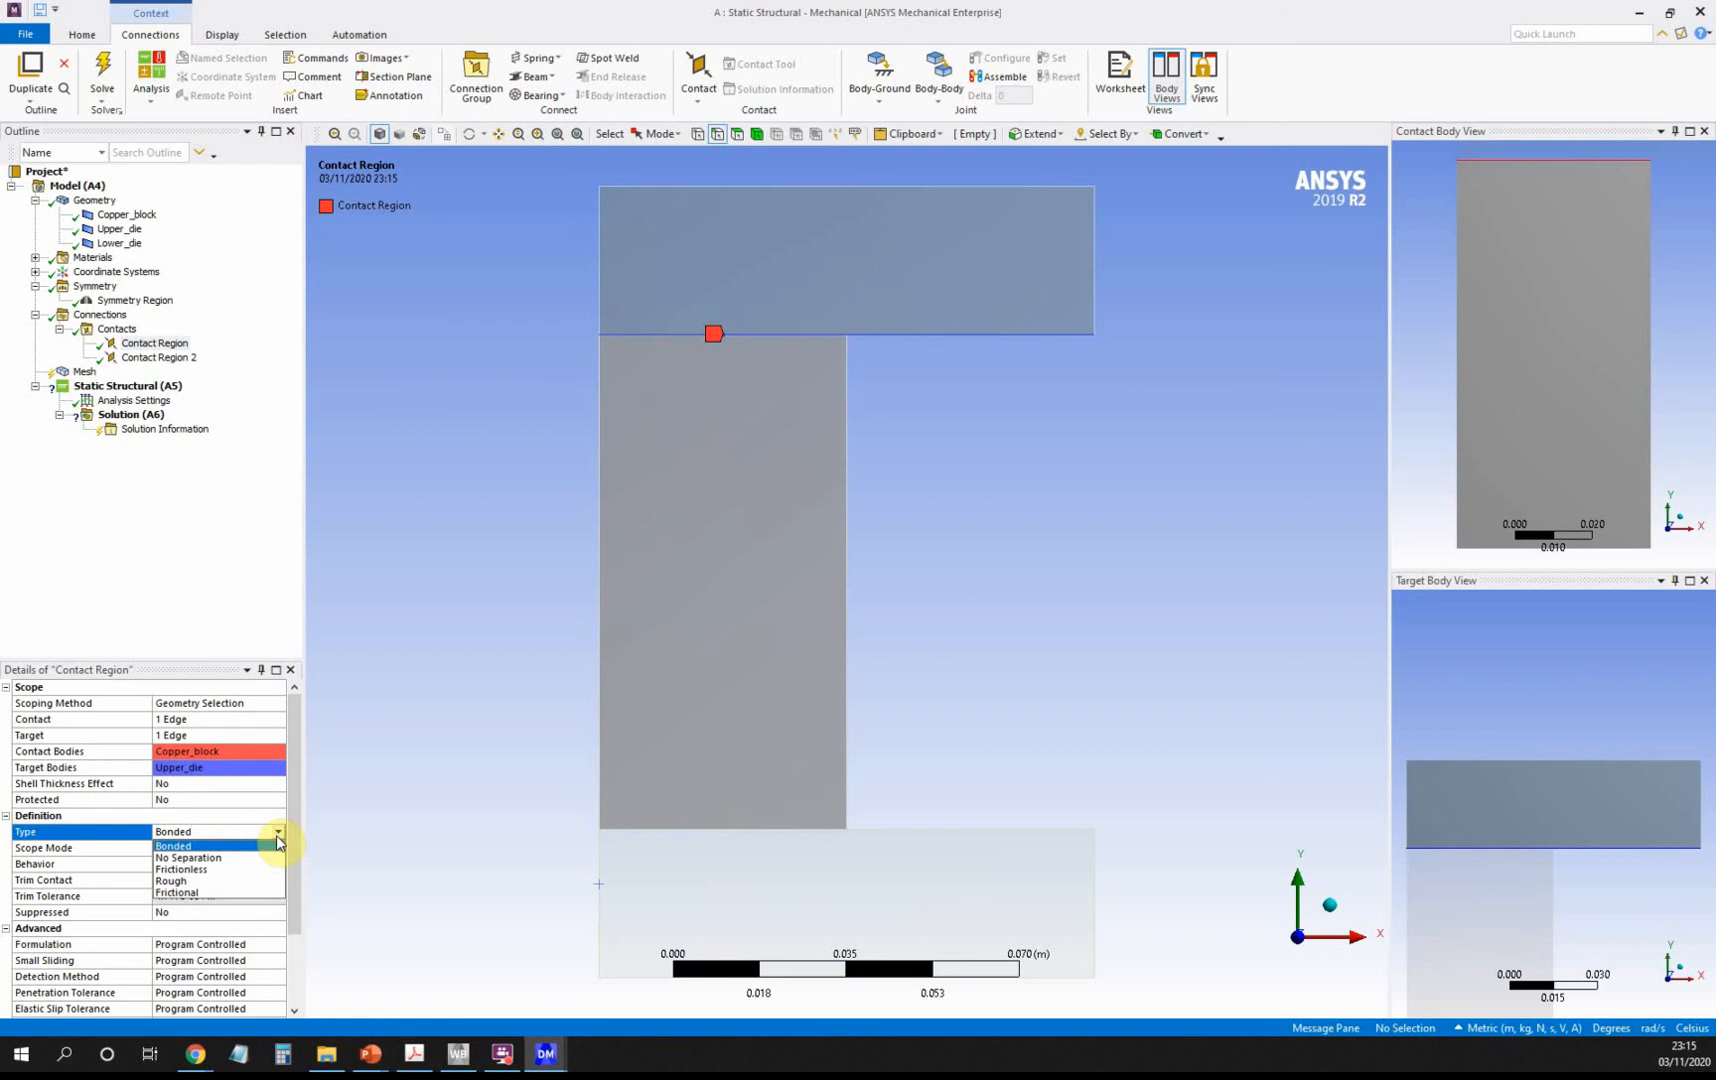
left_click(228, 893)
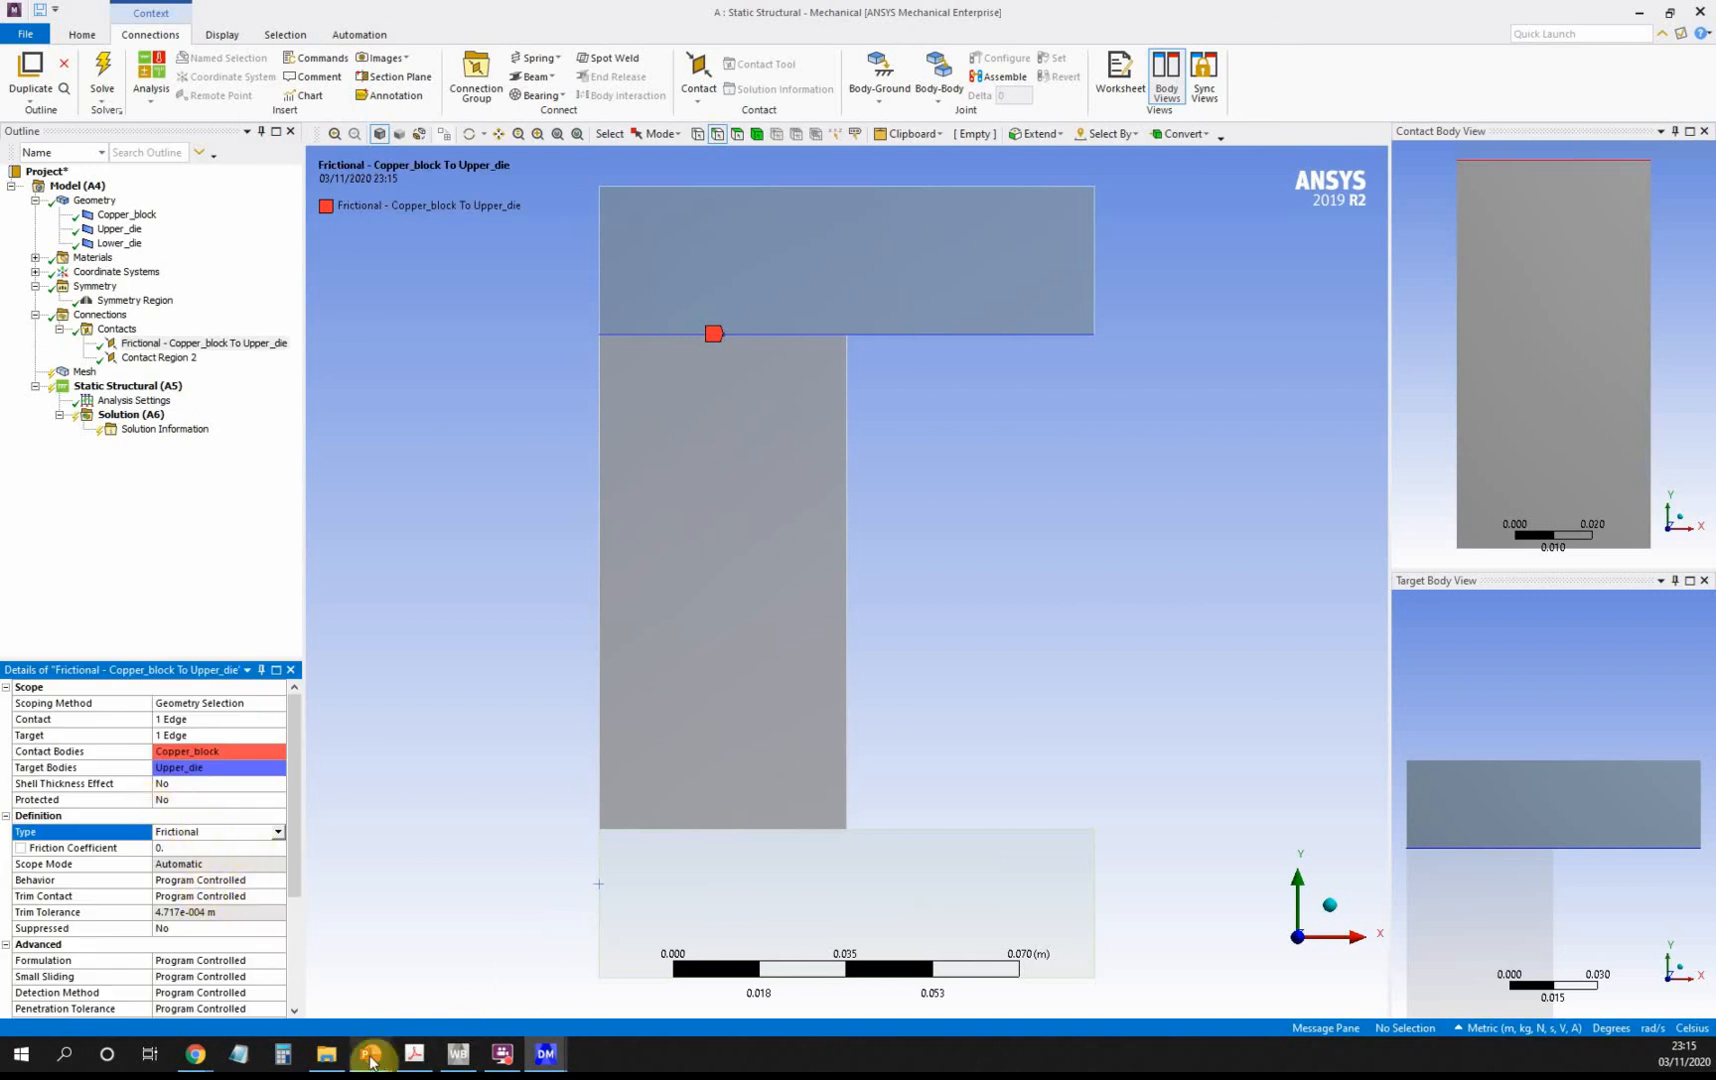
mouse_move(372, 1066)
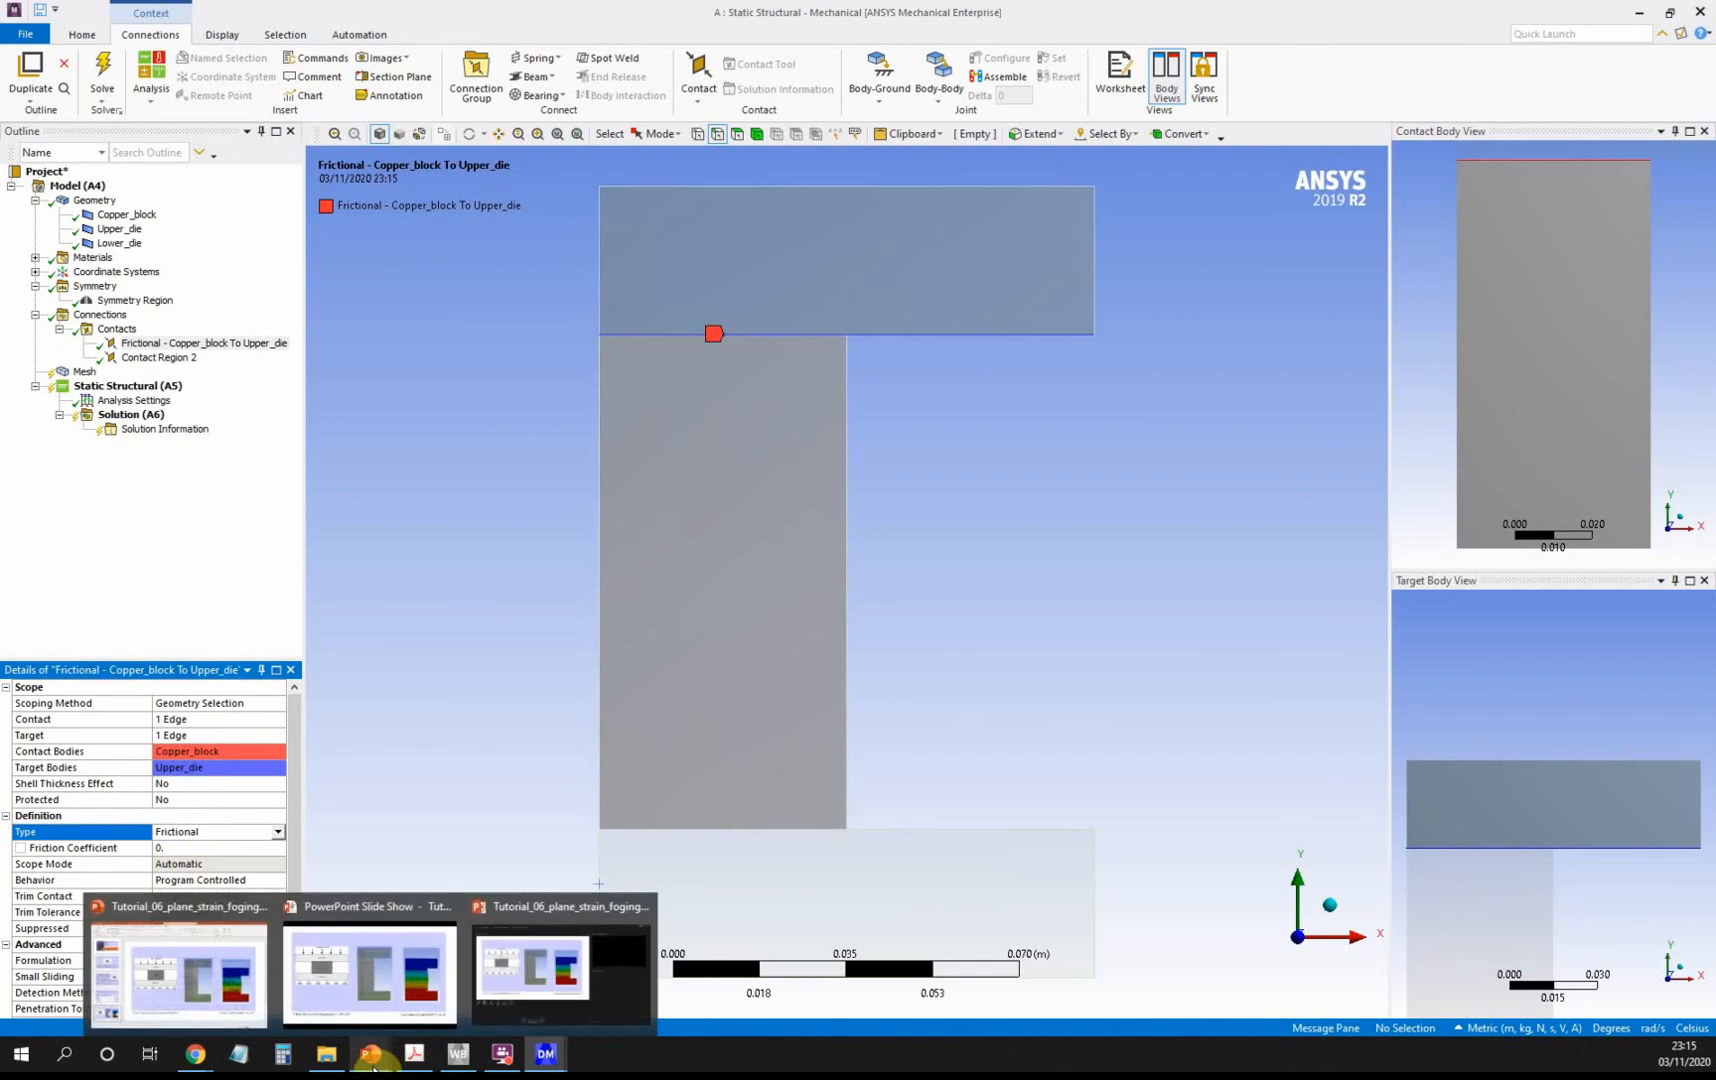
left_click(386, 908)
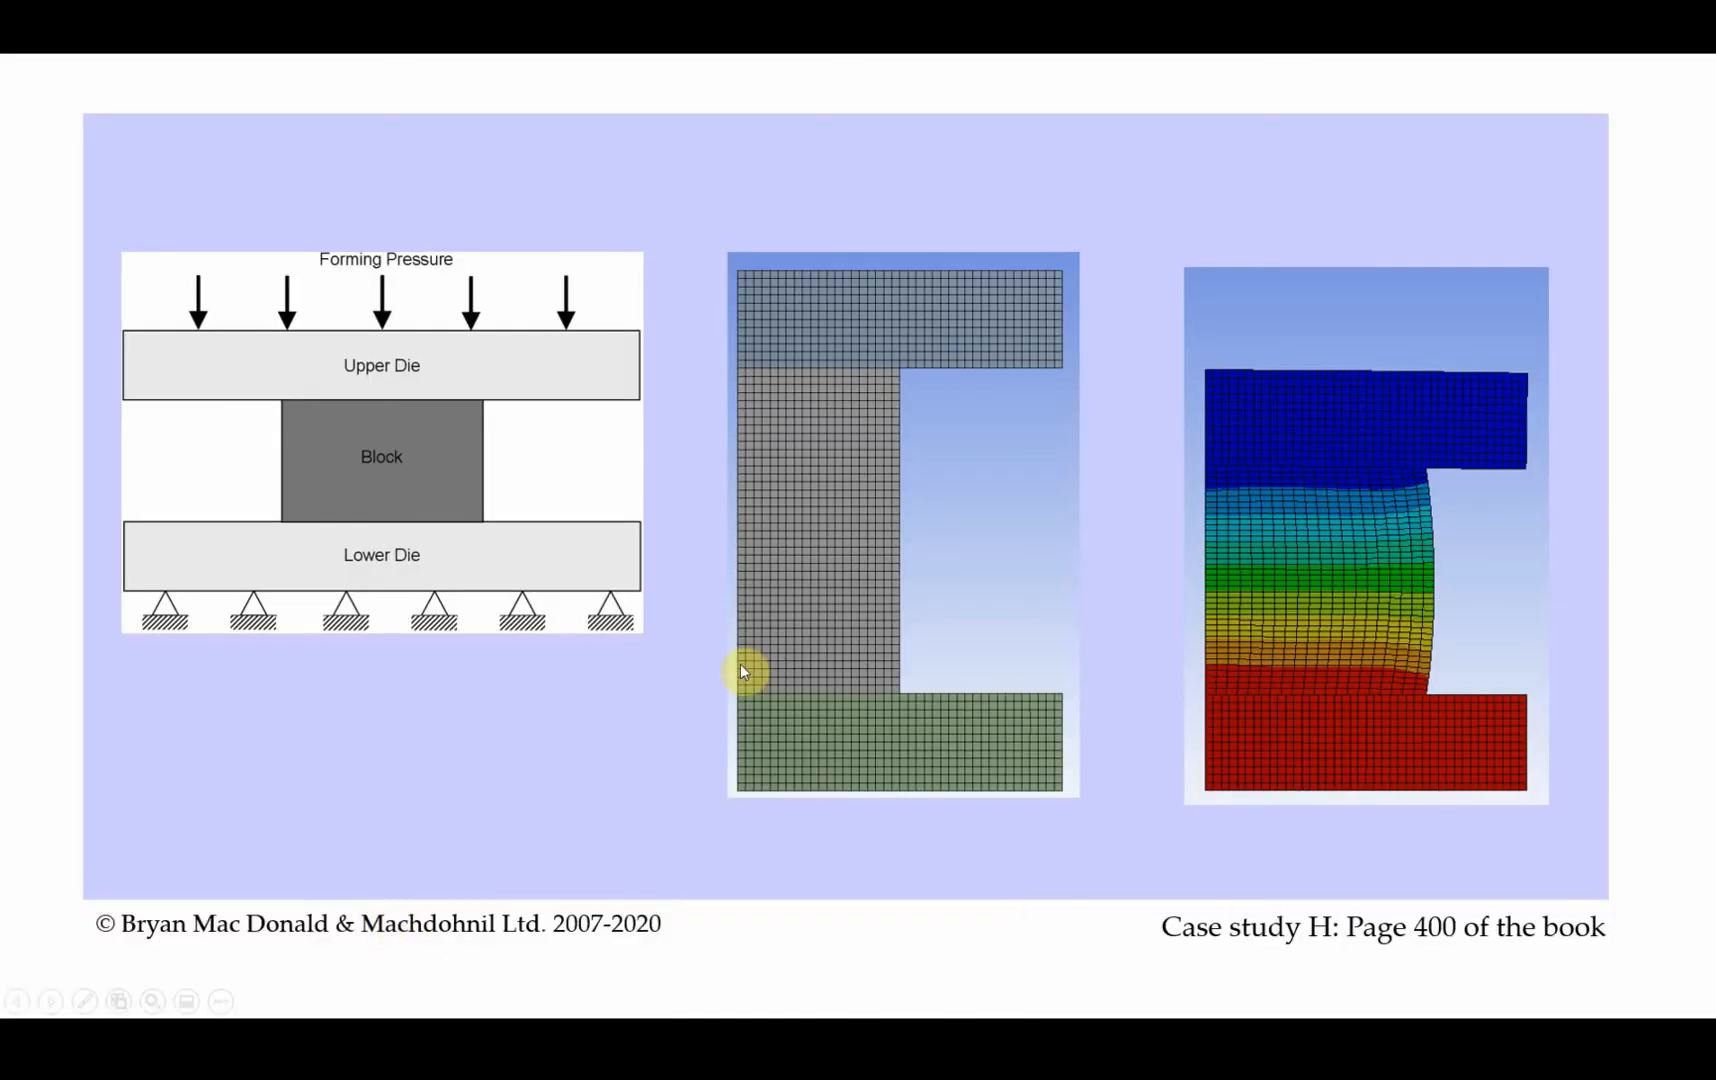
left_click(730, 633)
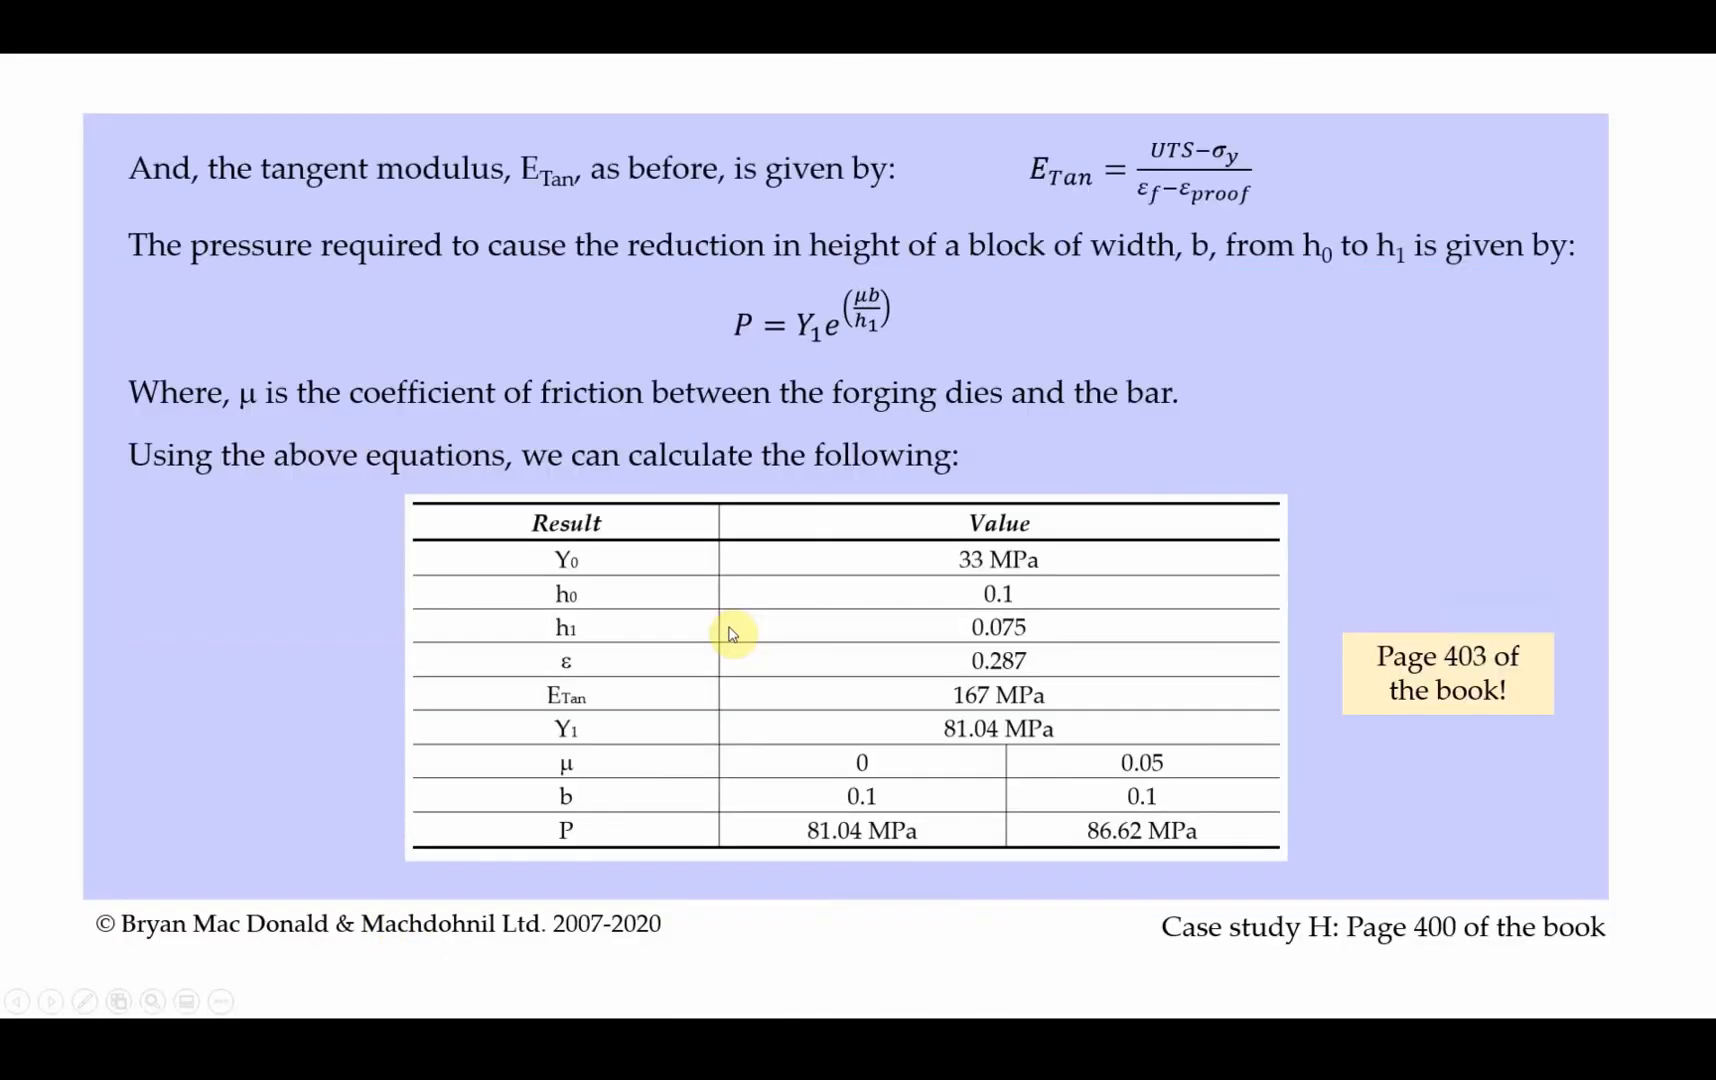
left_click(1155, 776)
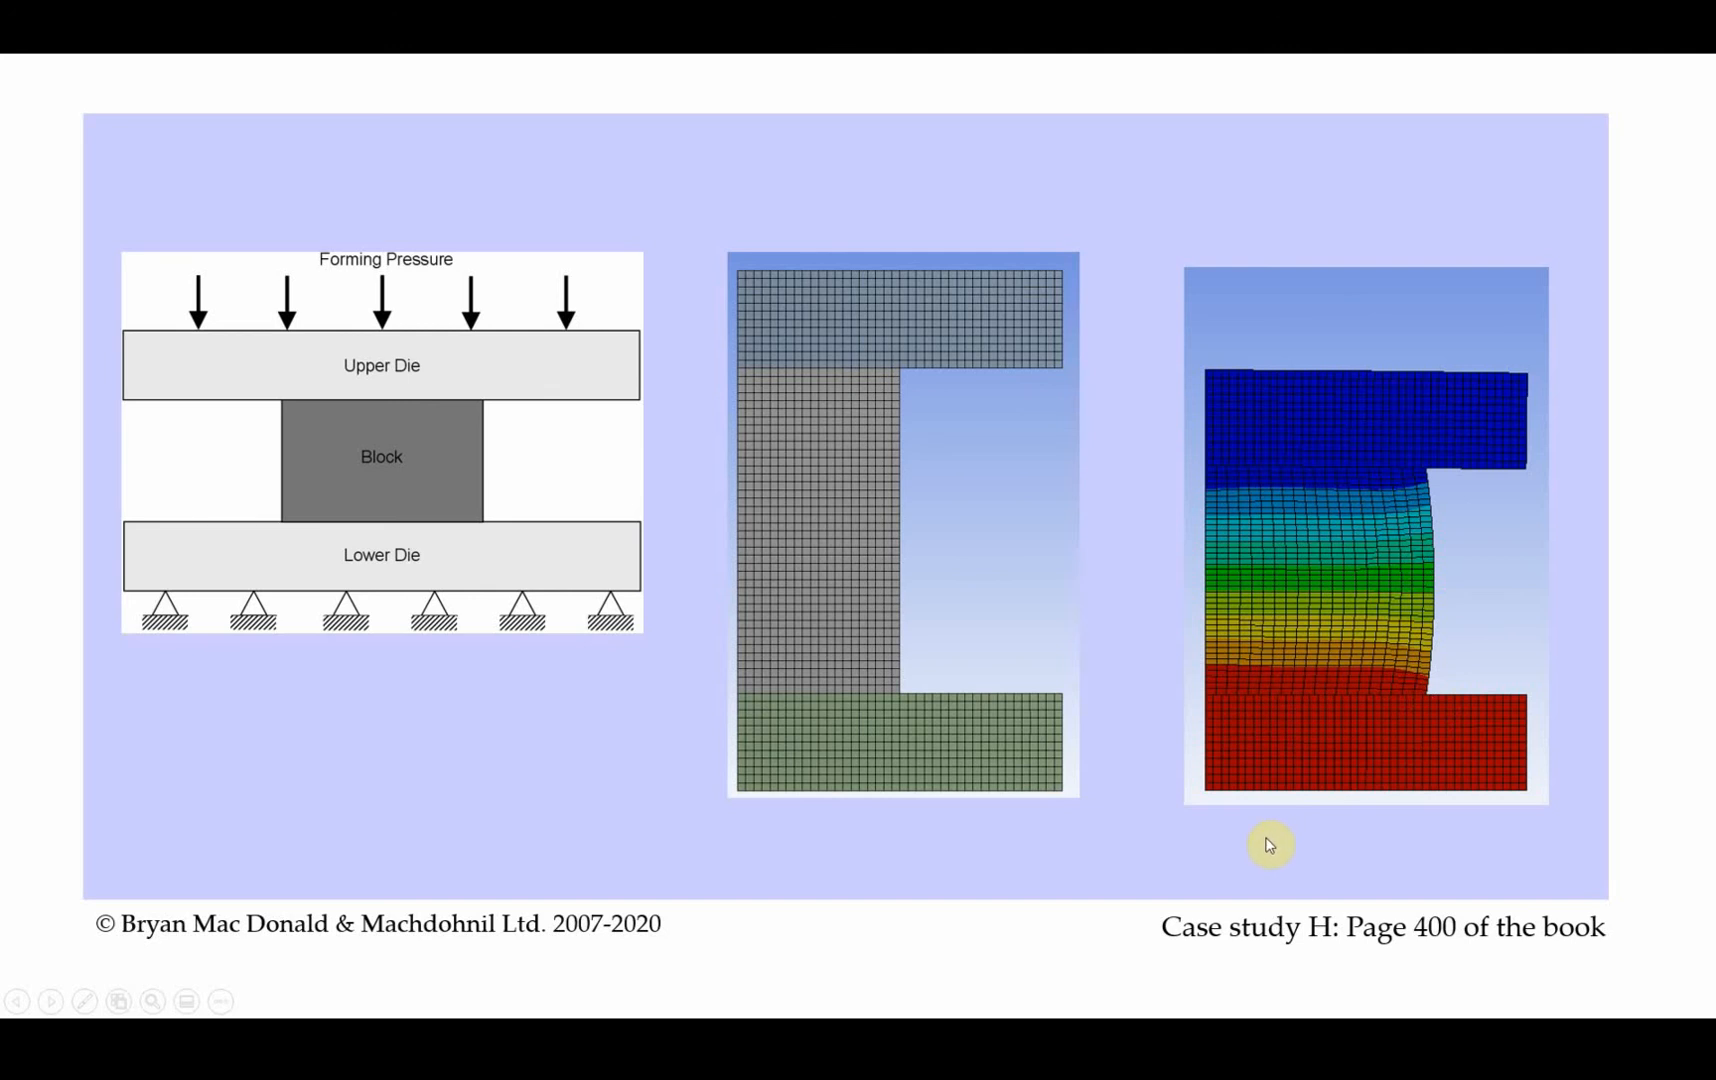
key("alt+Tab")
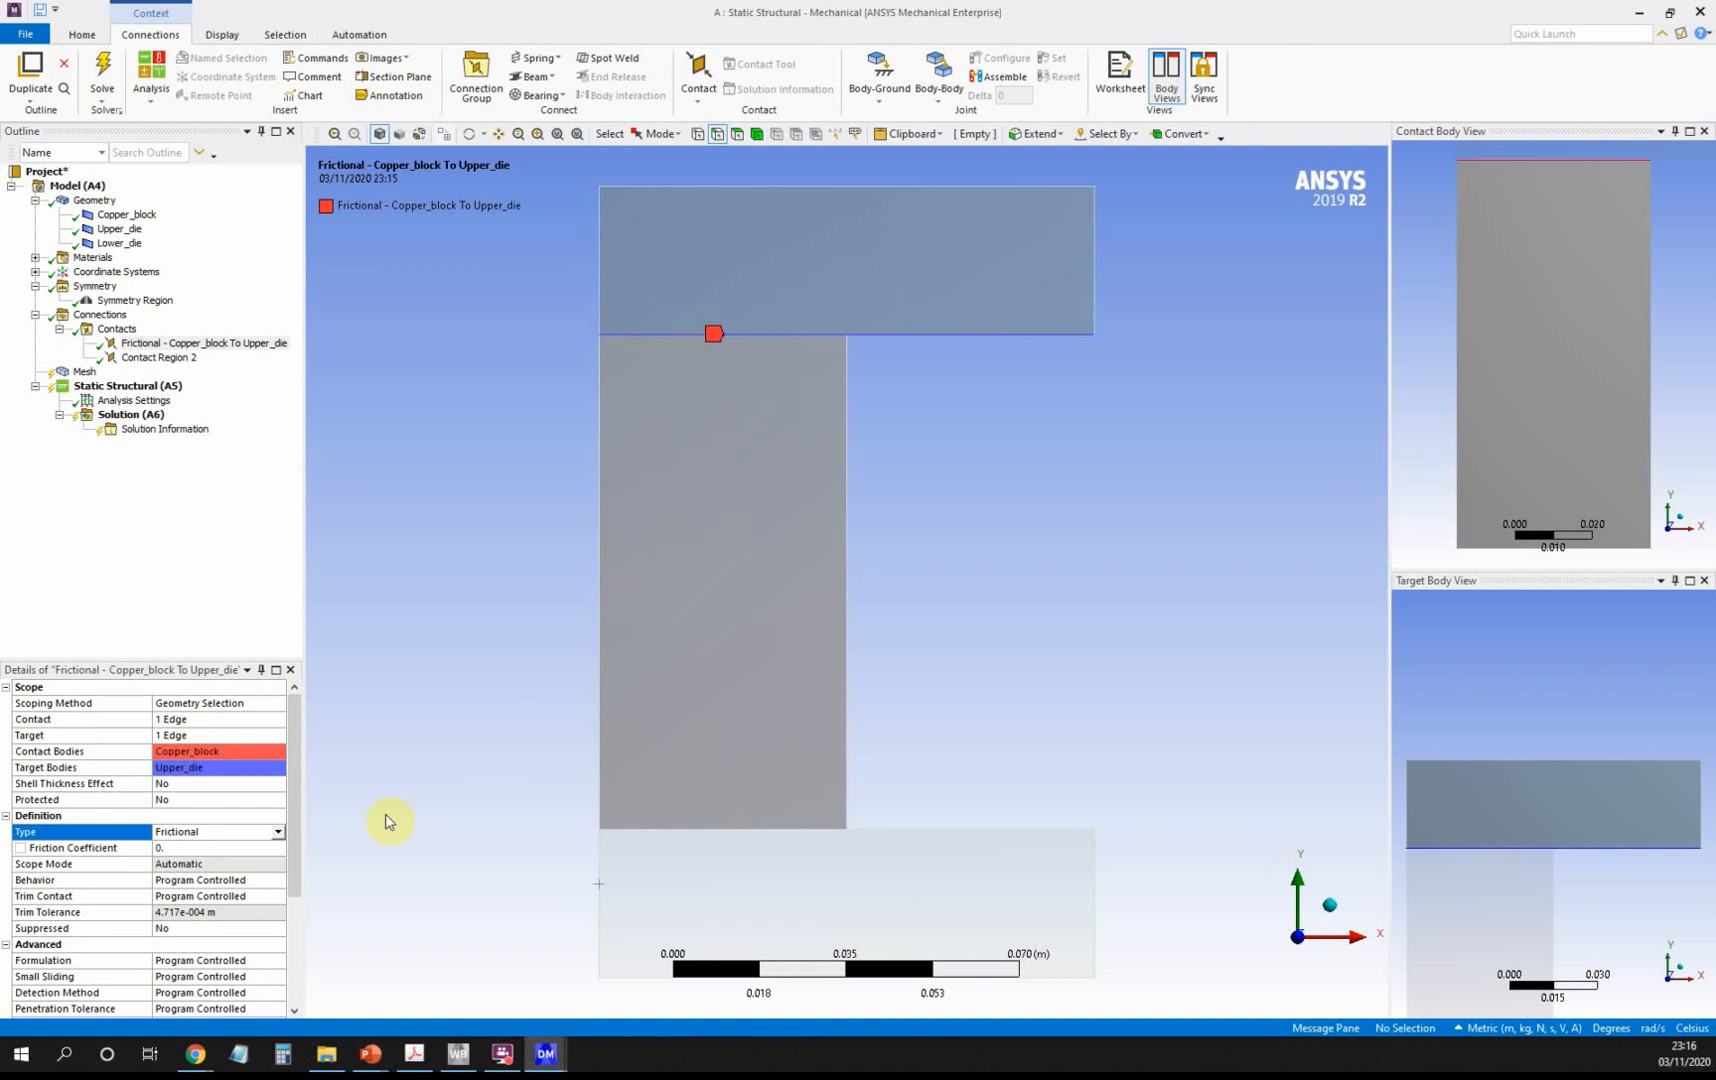
Set the upper die contact's friction coefficient to 0.05.
left_click(181, 849)
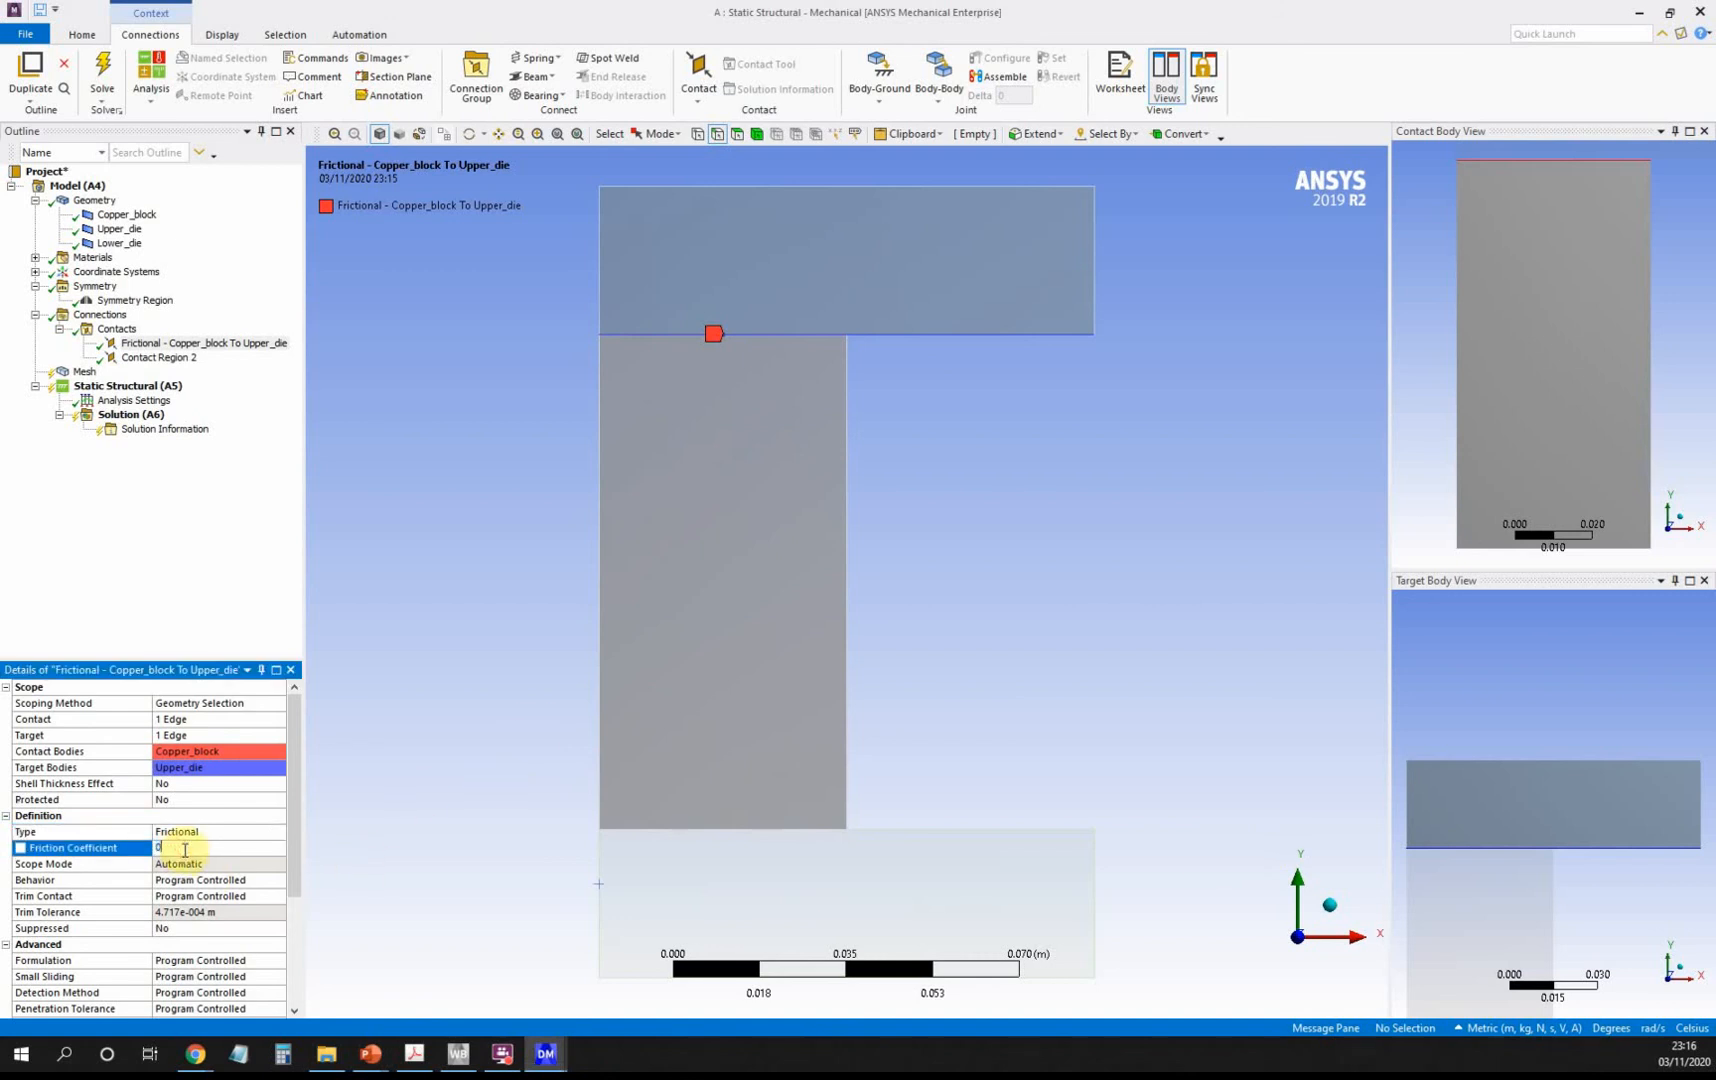
type(".05")
left_click(184, 849)
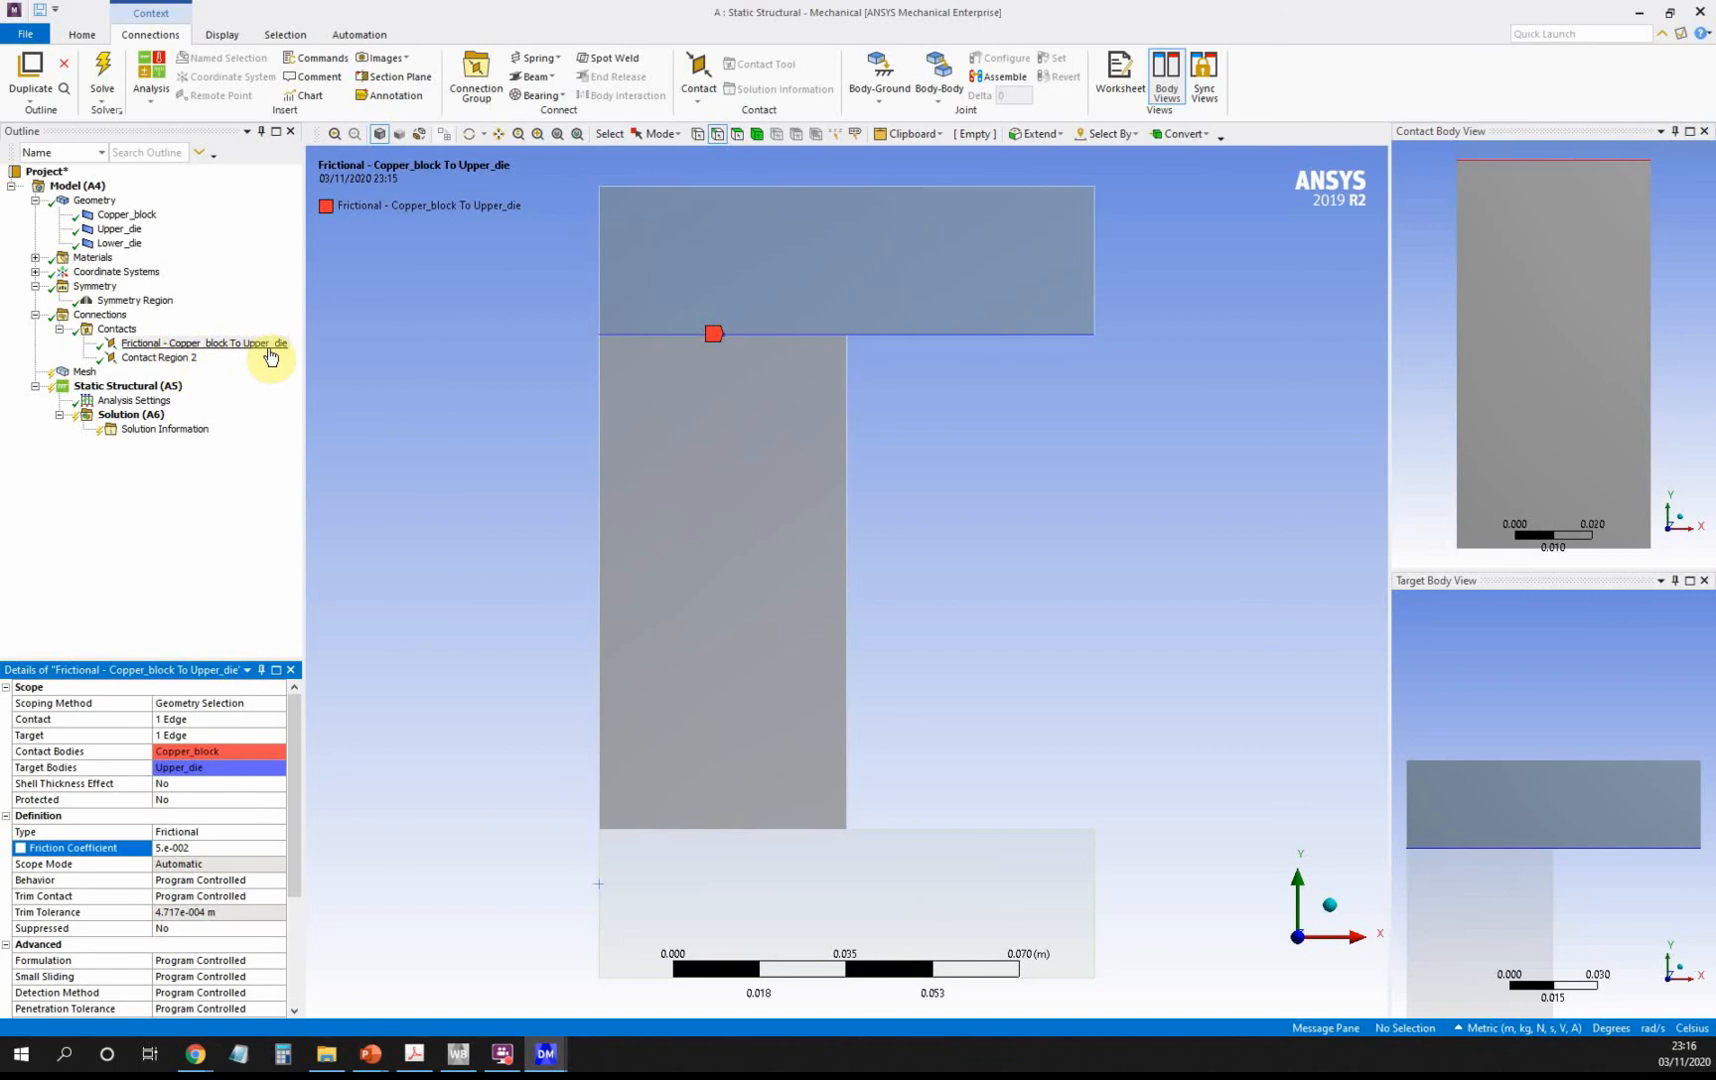
Make the Copper_block to Lower_die contact Frictional with a 0.05 friction coefficient.
left_click(193, 359)
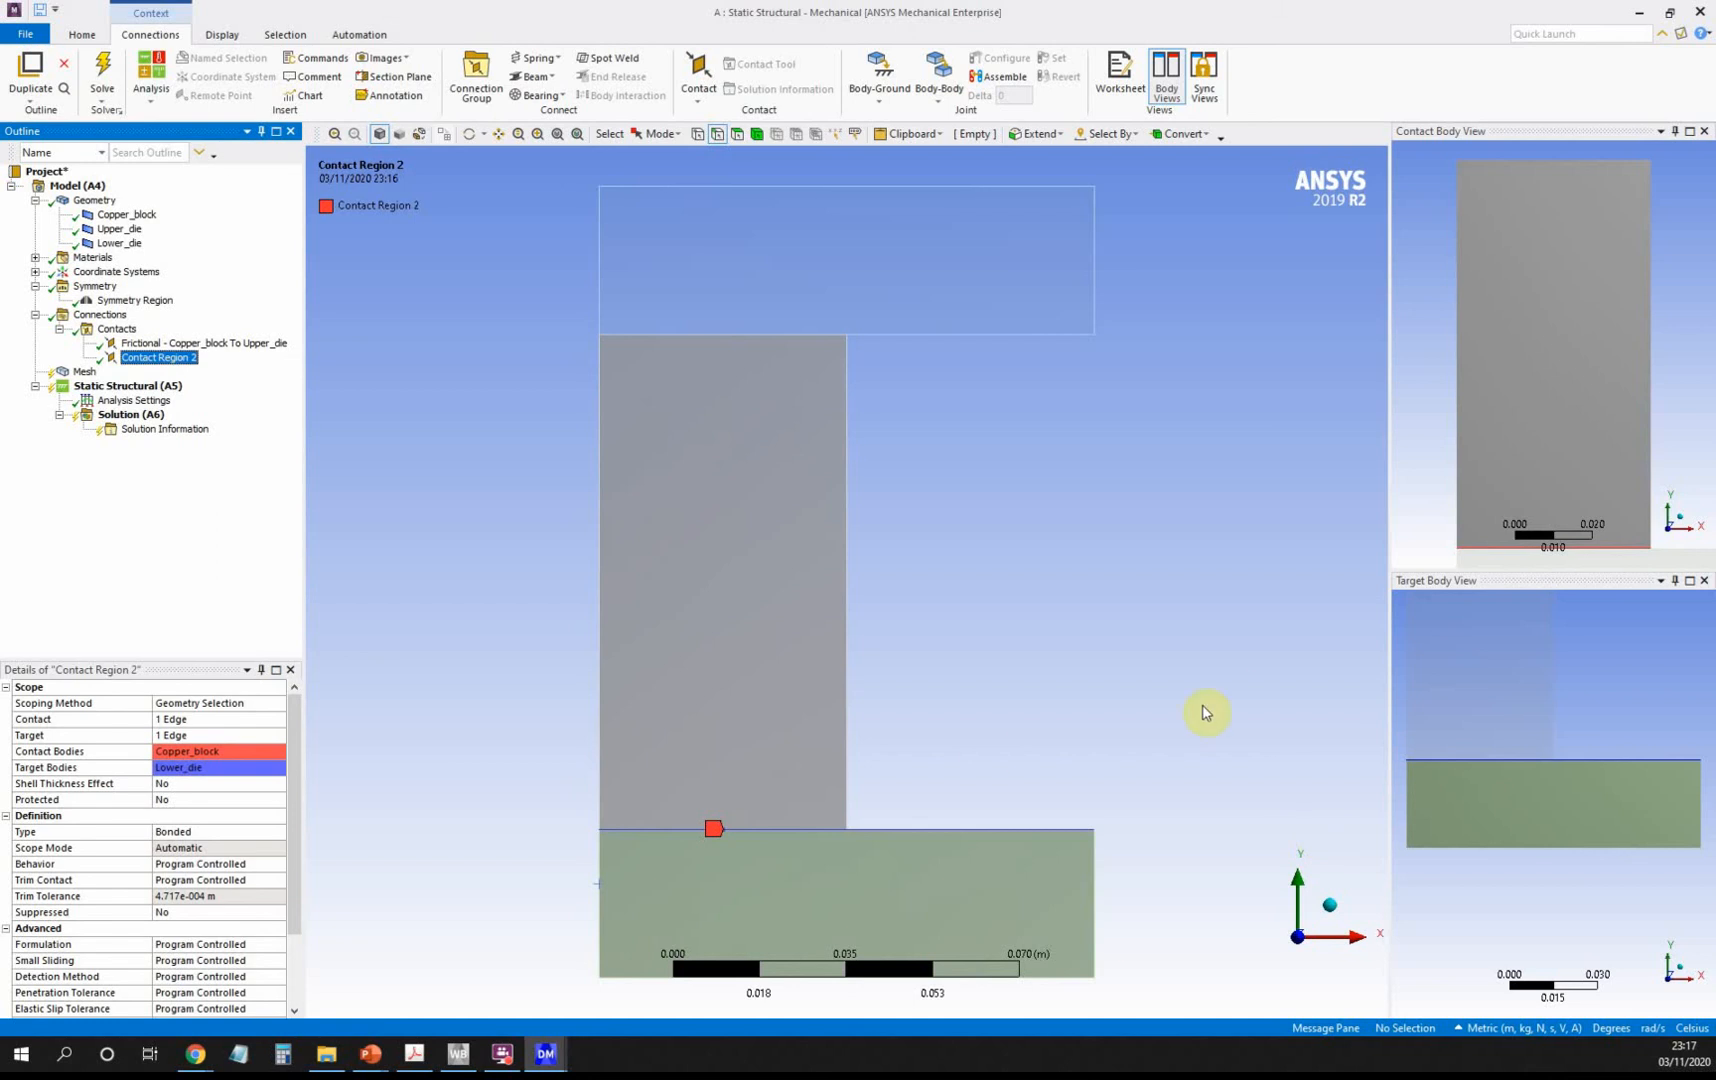
left_click(205, 836)
left_click(277, 832)
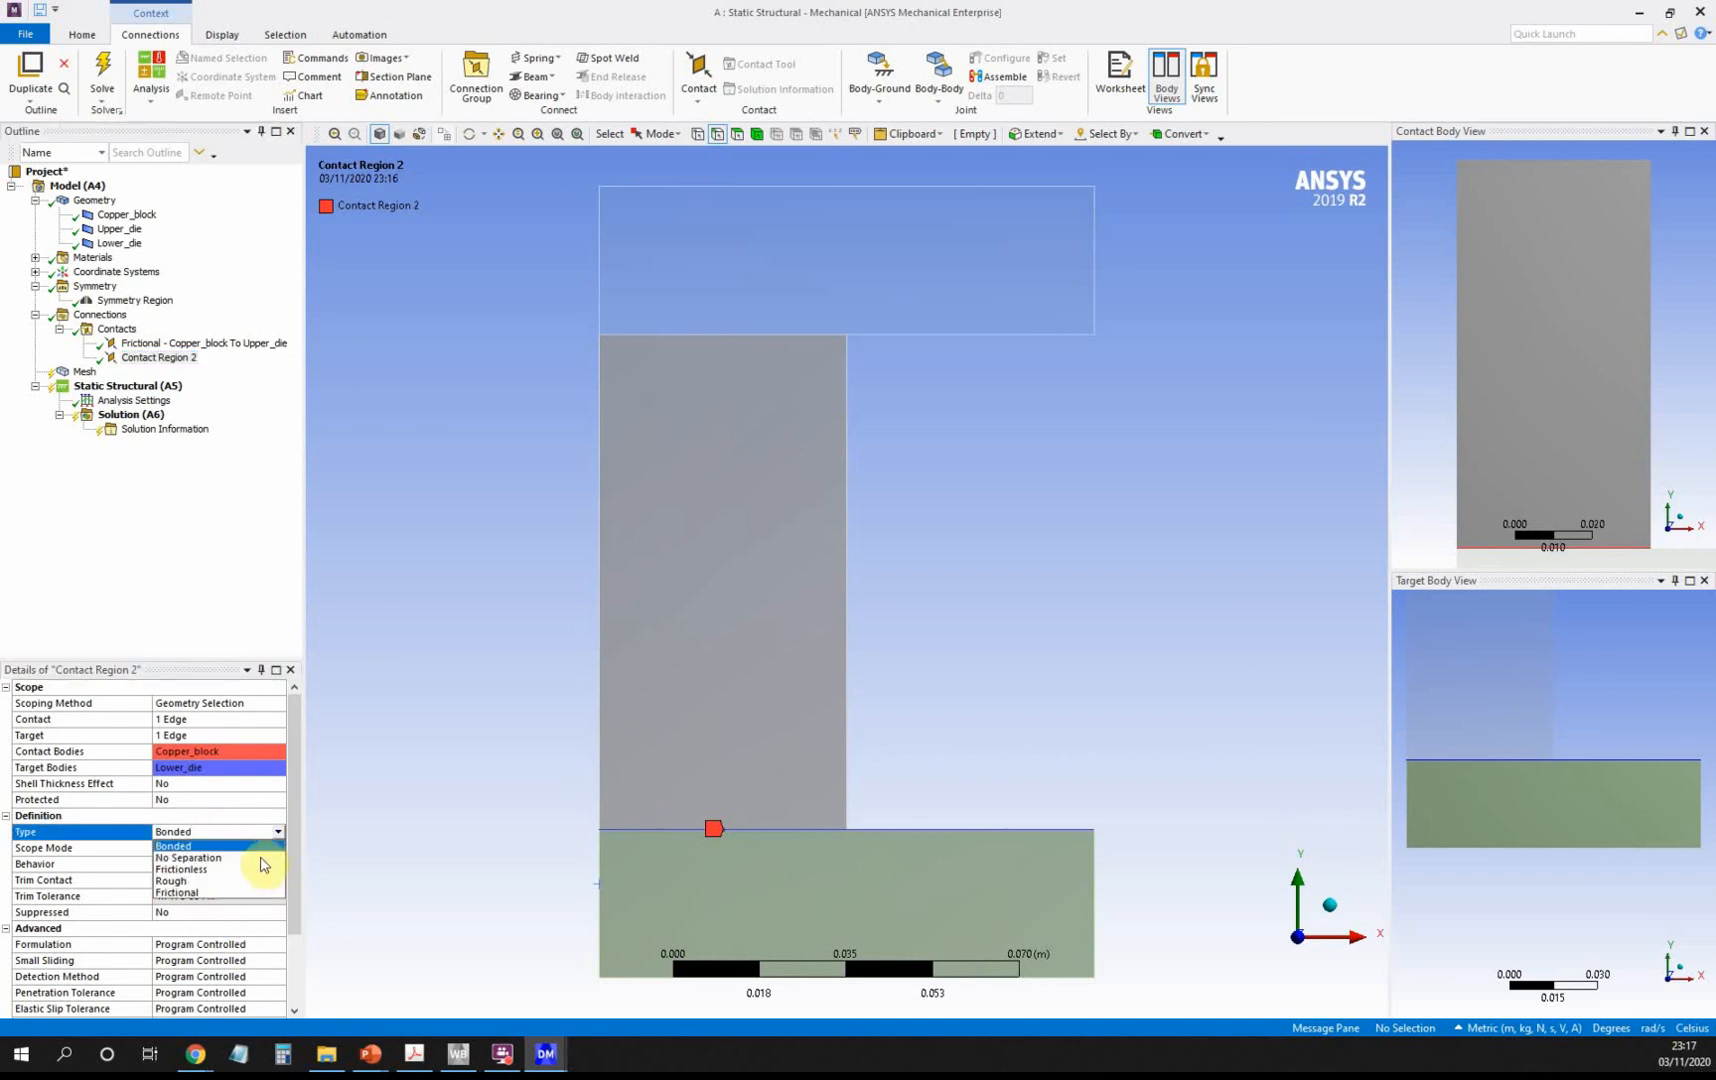
left_click(252, 892)
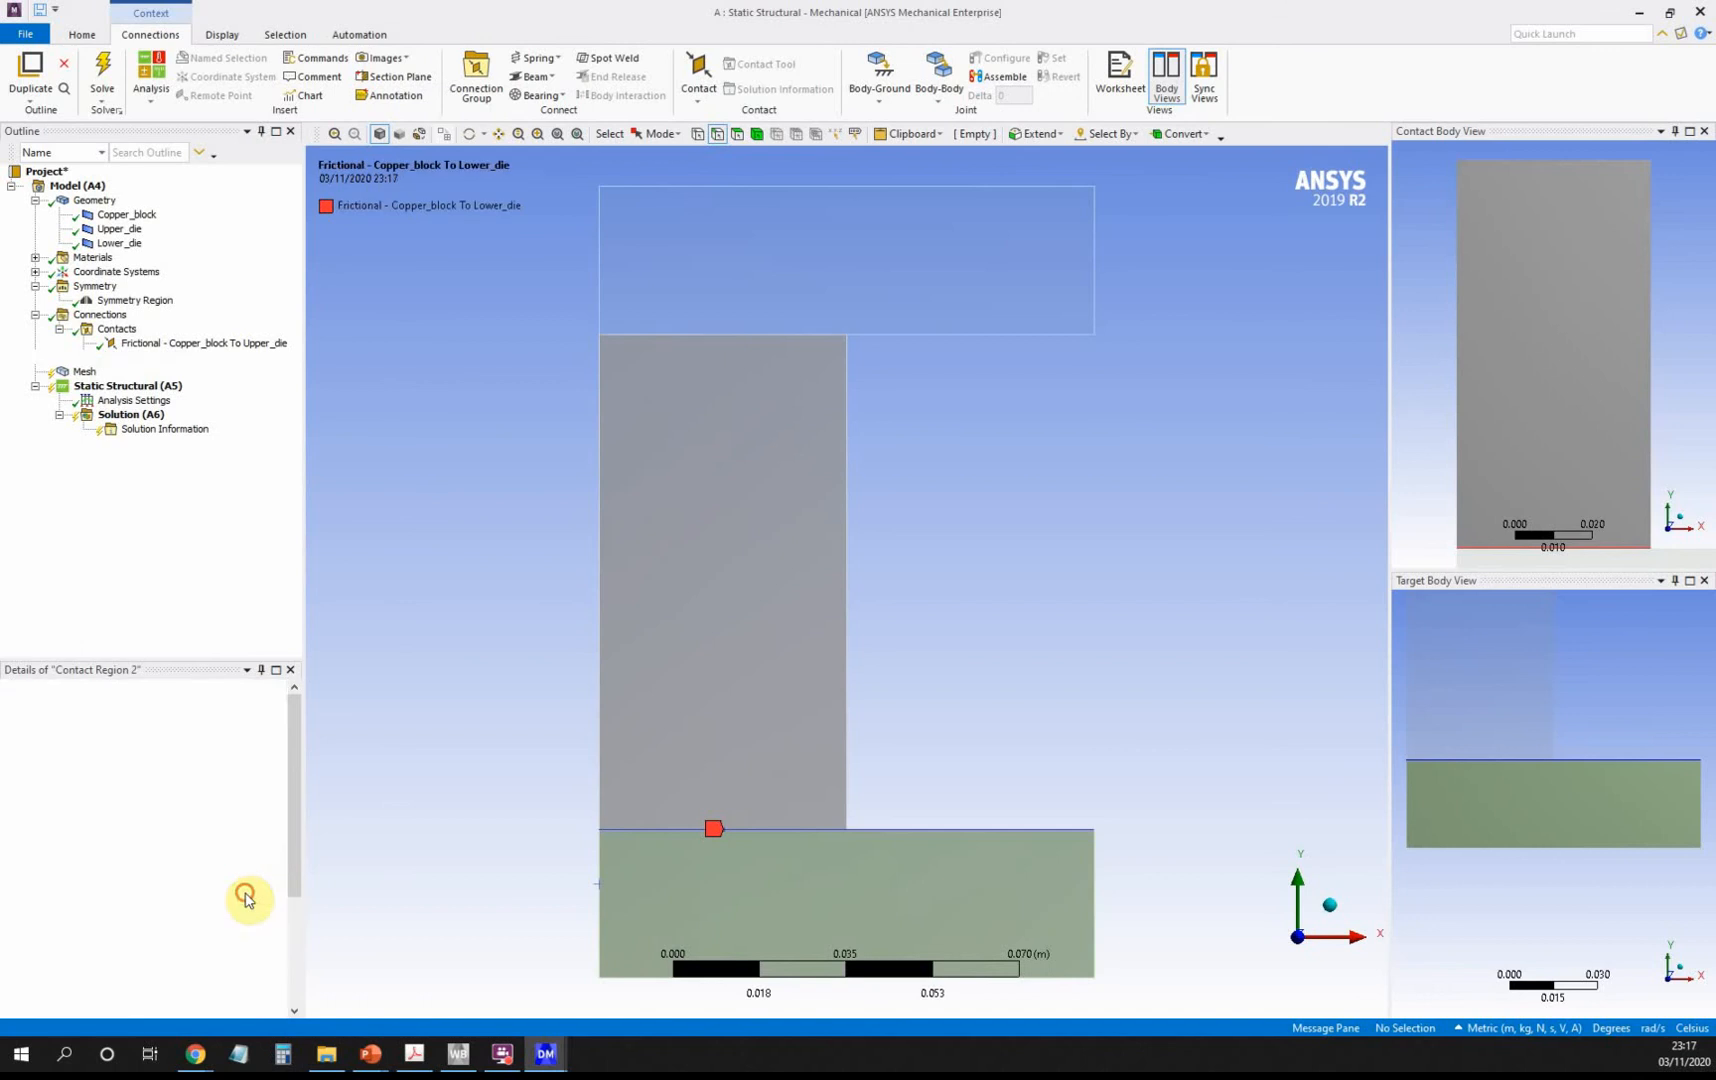
left_click(206, 849)
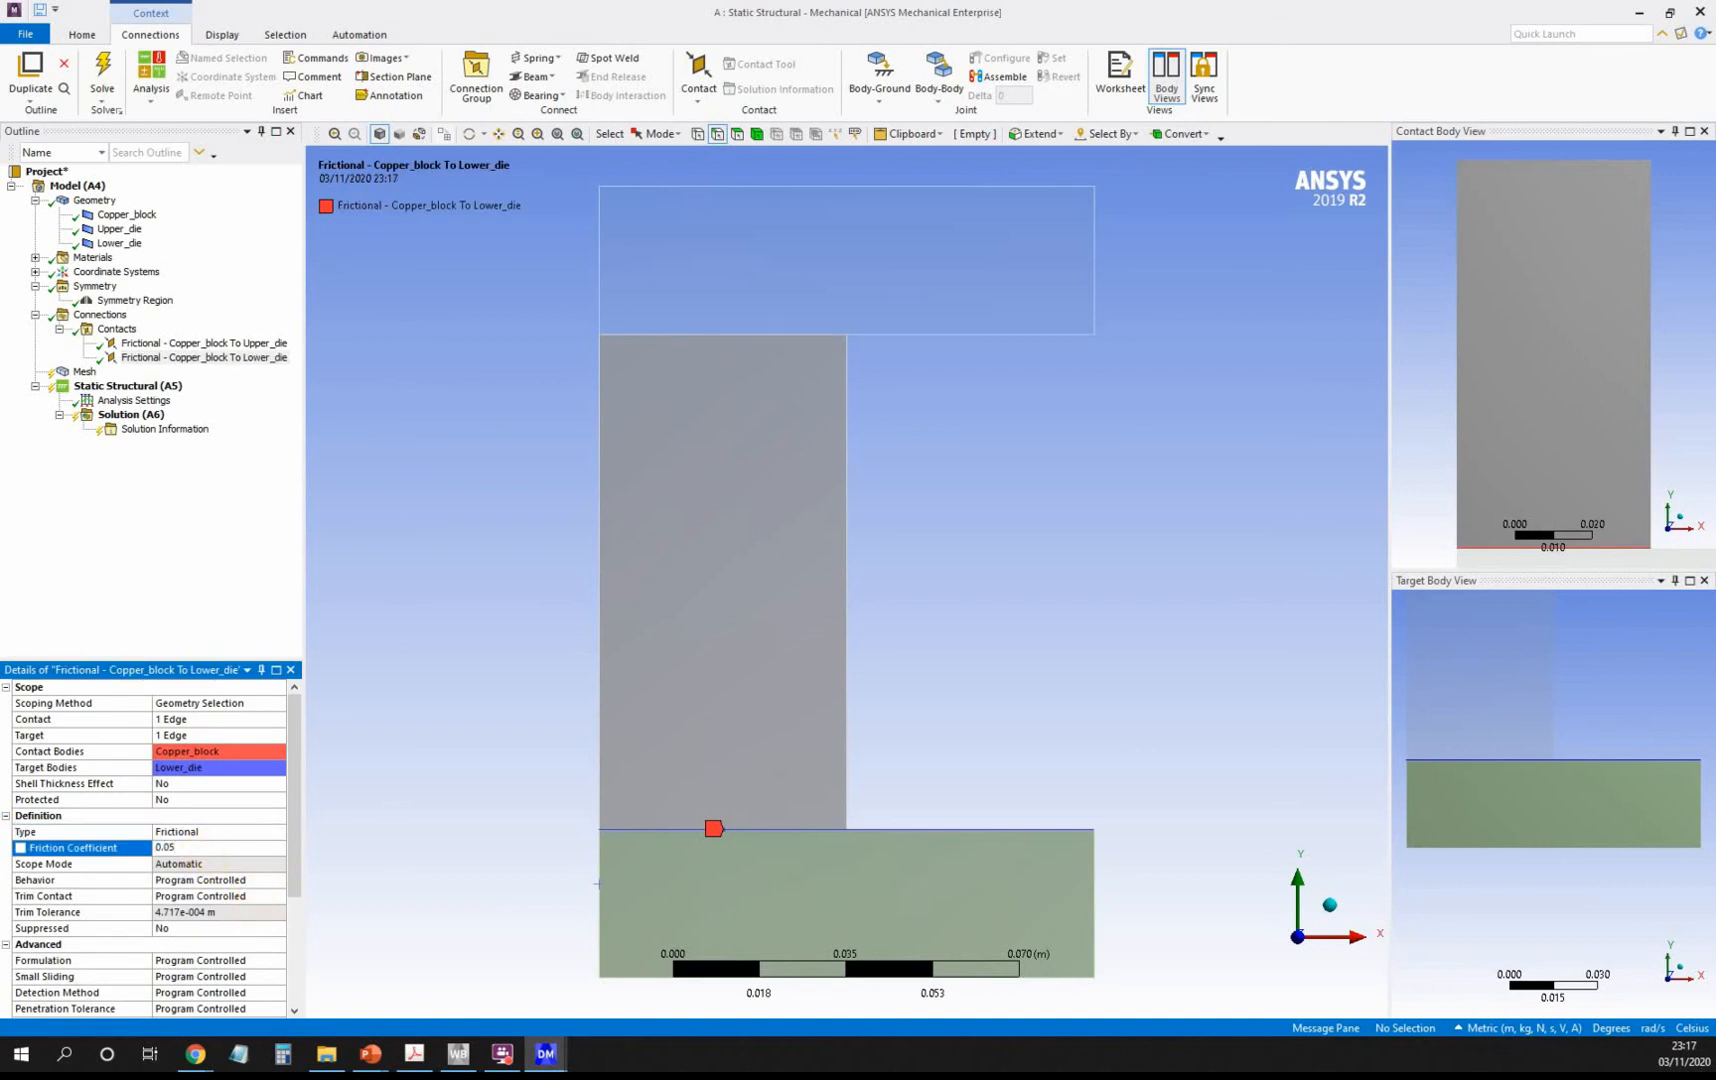
key("Return")
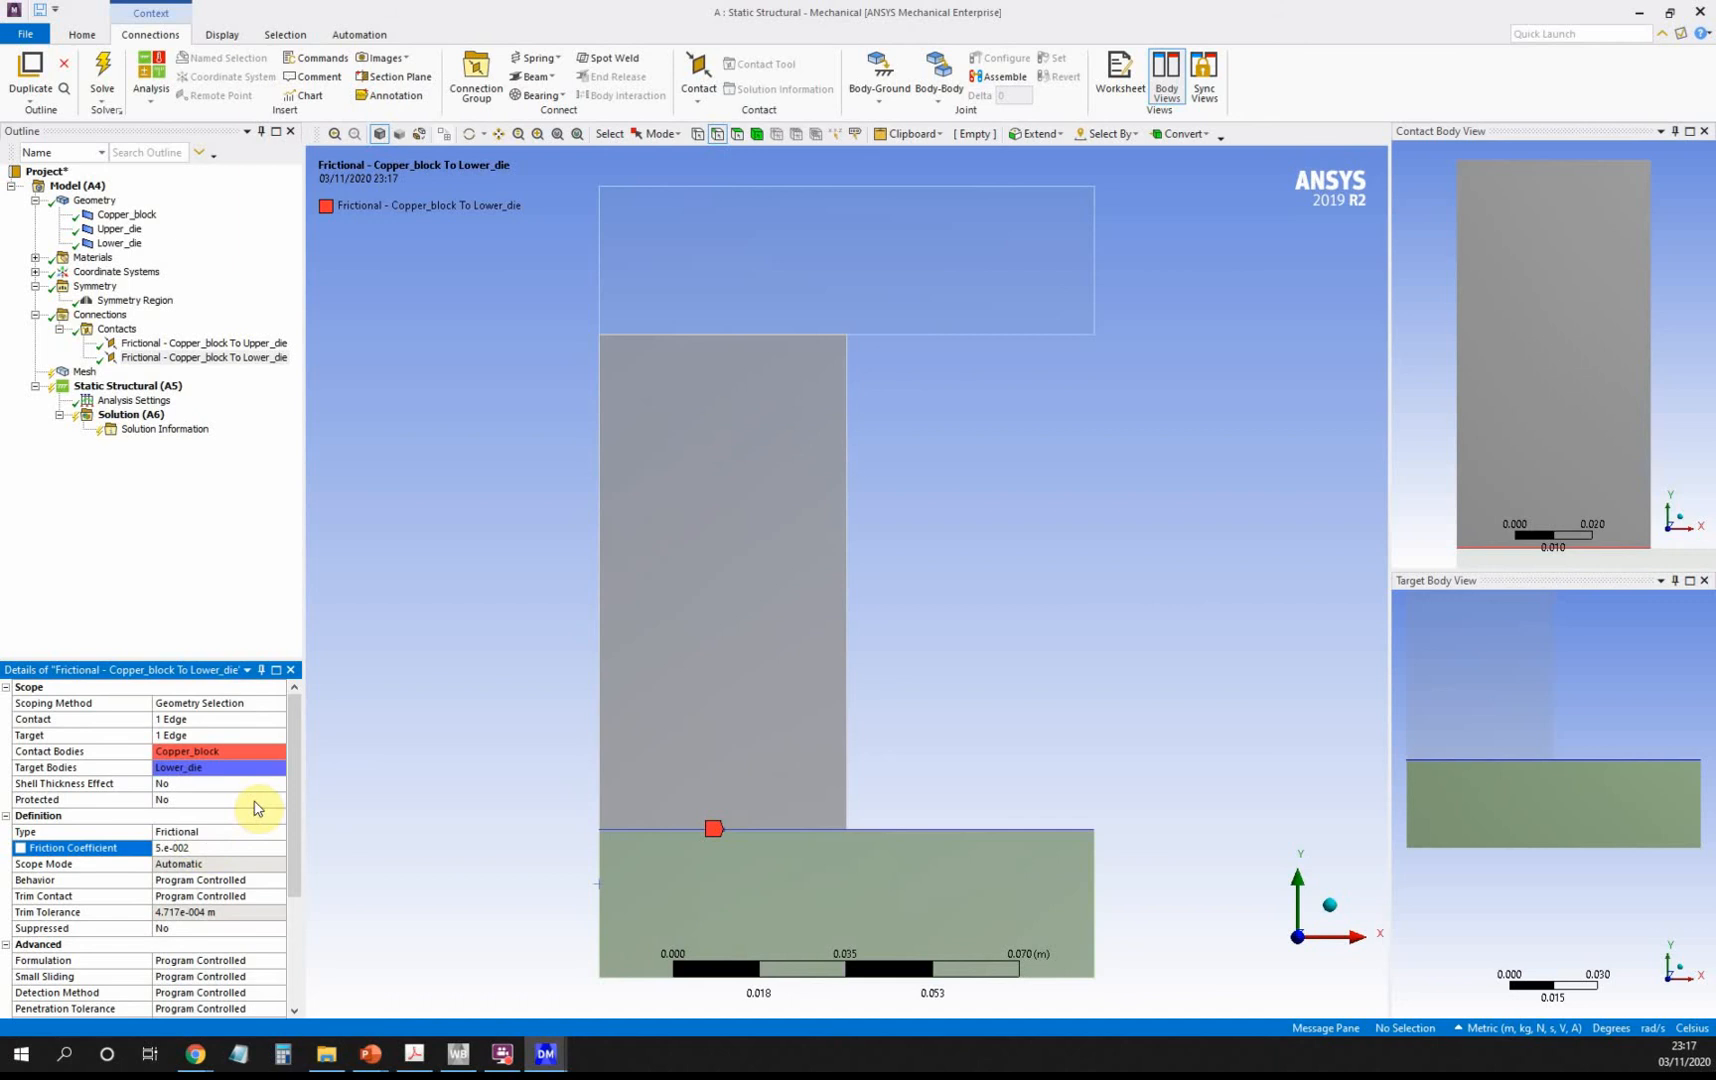
left_click(181, 345)
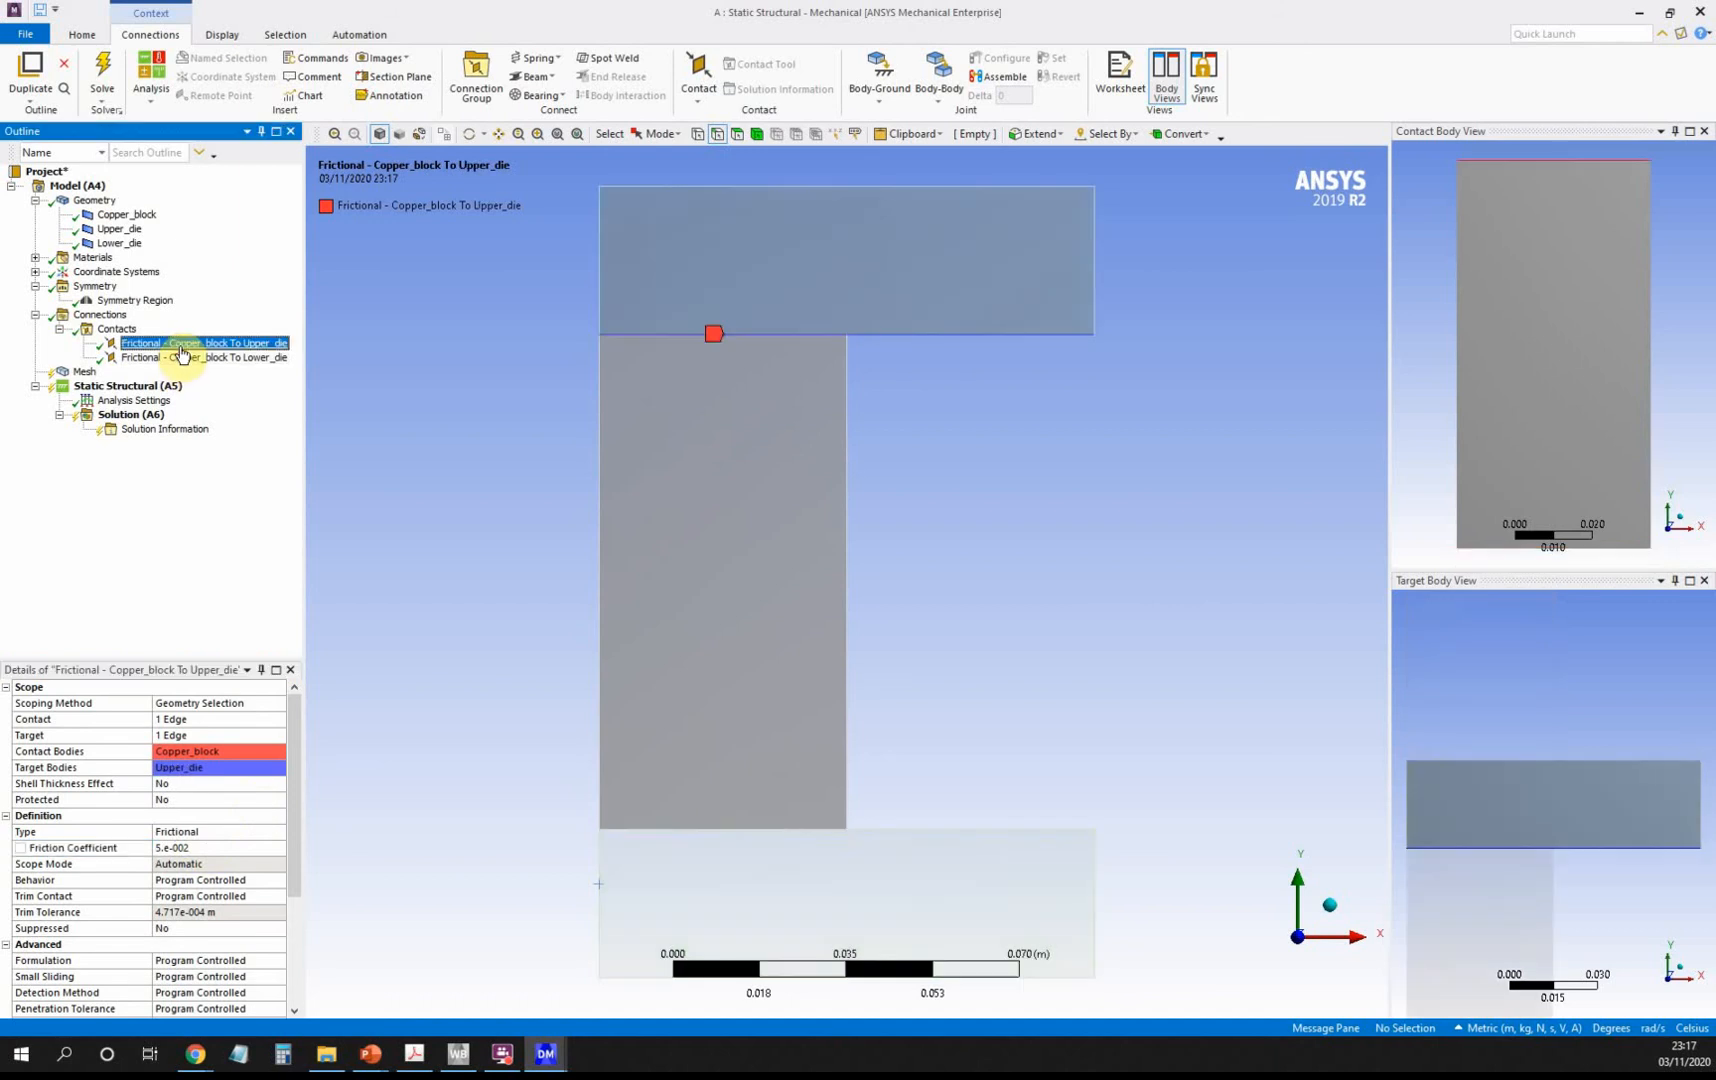
left_click(58, 333)
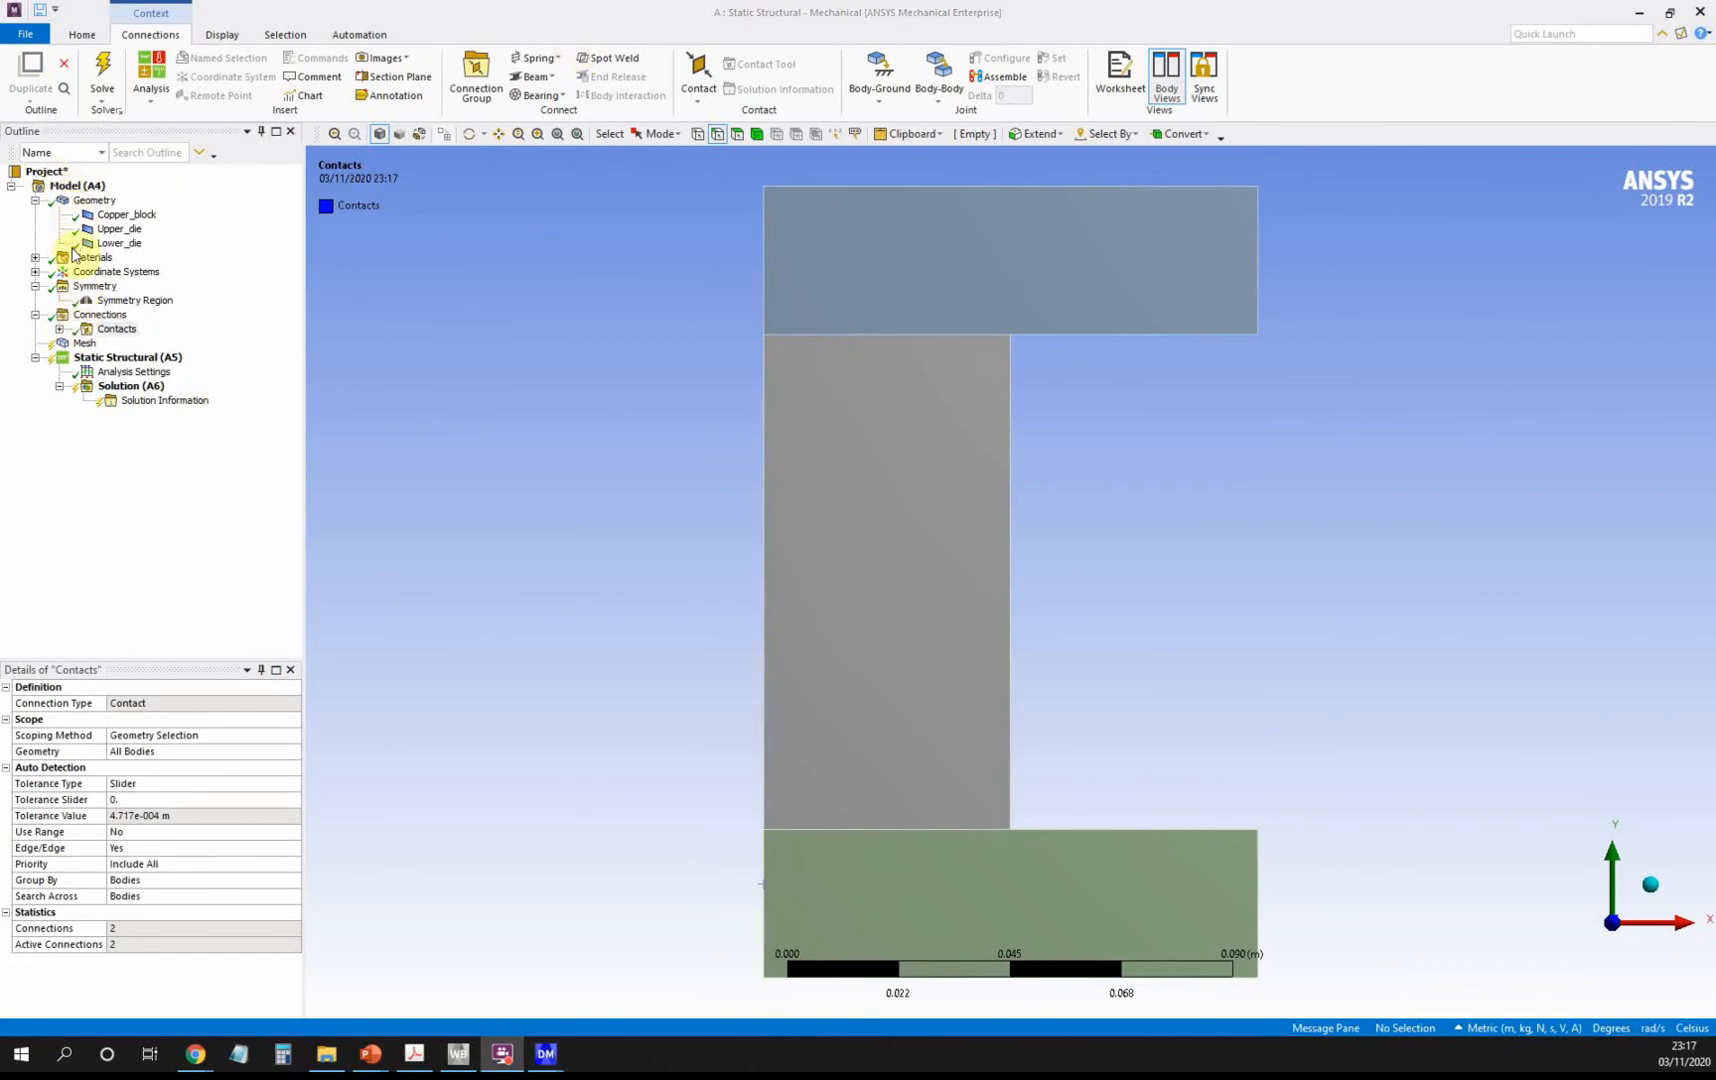
Solve from the Mesh node to generate the default quadrilateral mesh on all three bodies.
left_click(83, 345)
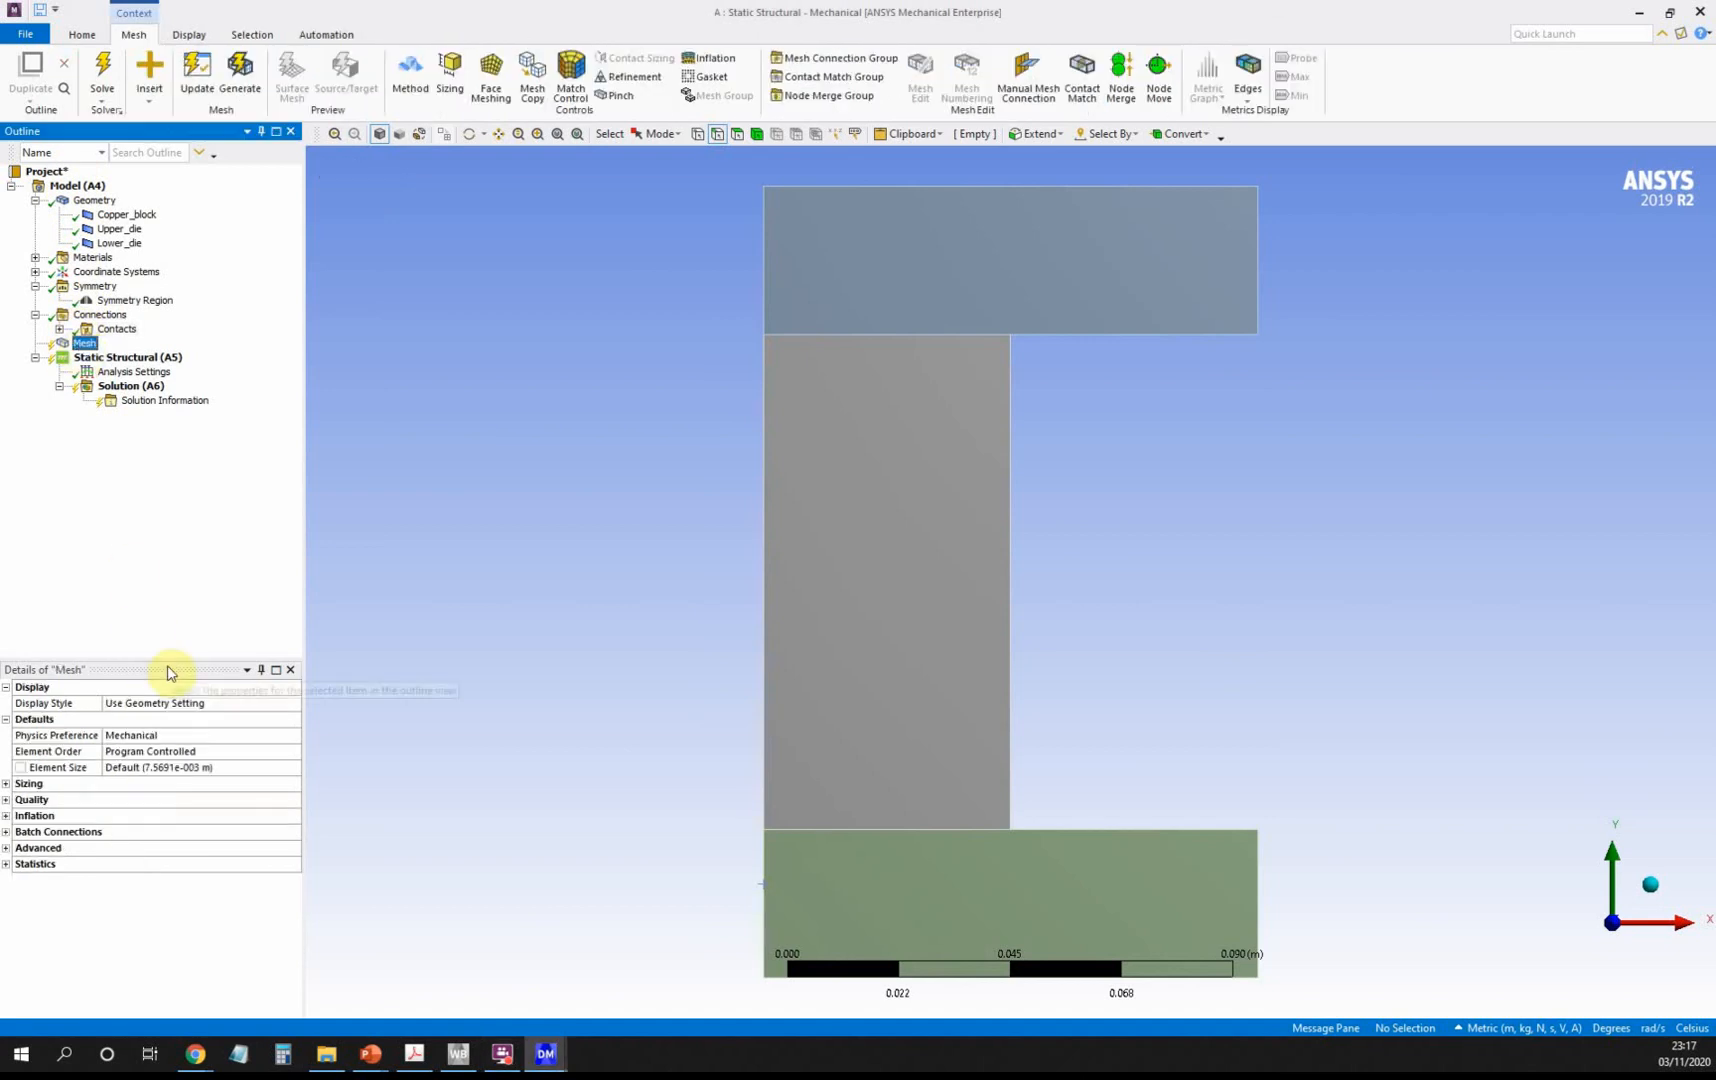
left_click(102, 74)
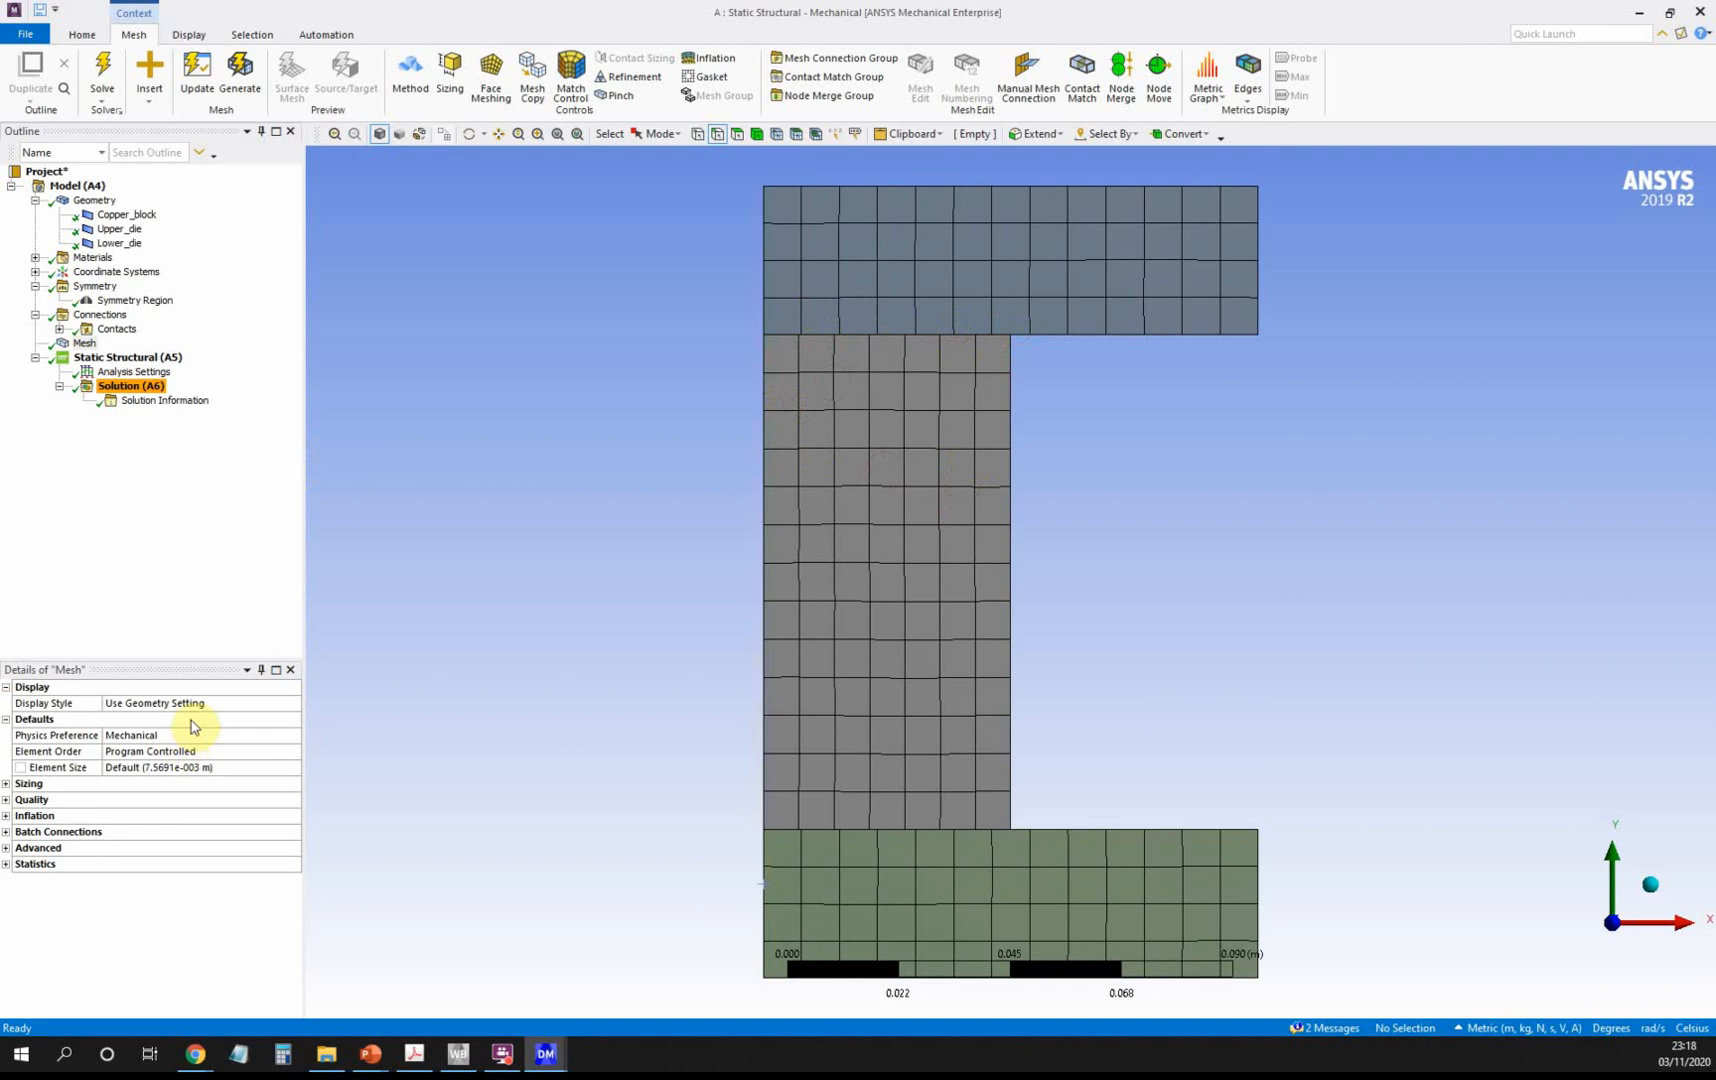
left_click(226, 751)
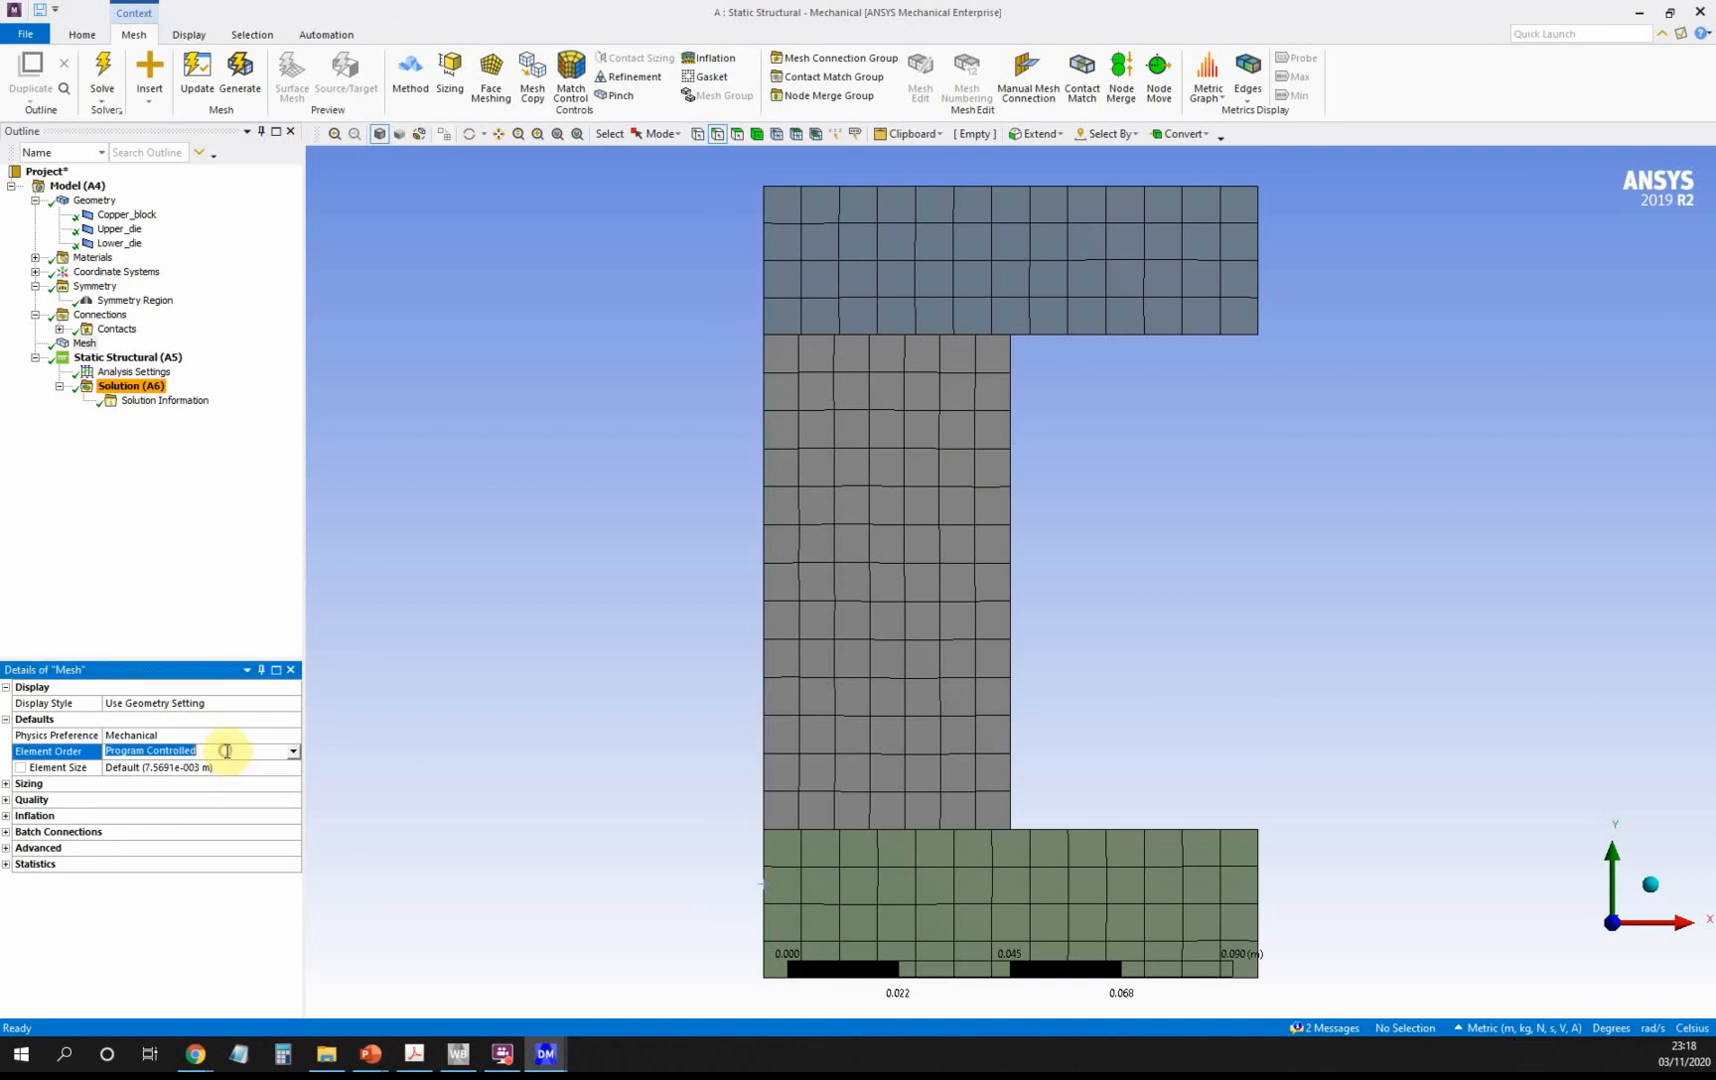
Switch the mesh to quadratic elements with a 2.5e-003 m element size and update it.
left_click(292, 752)
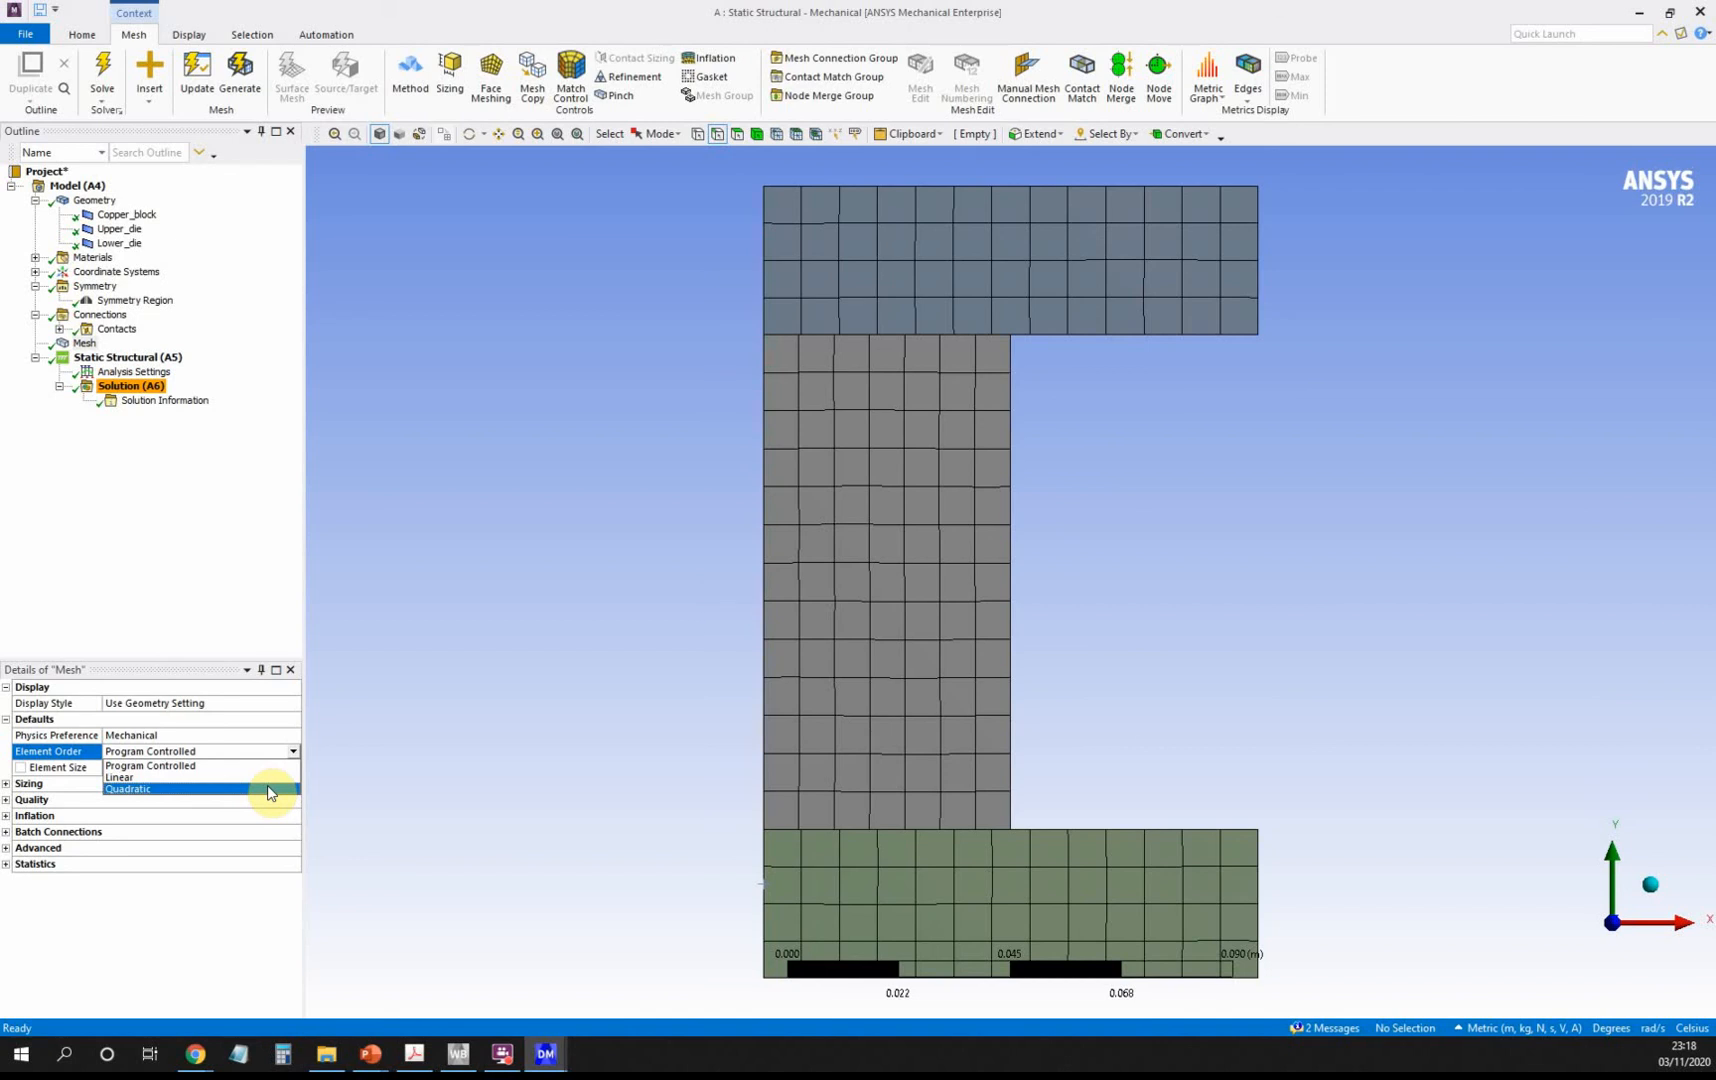
left_click(270, 790)
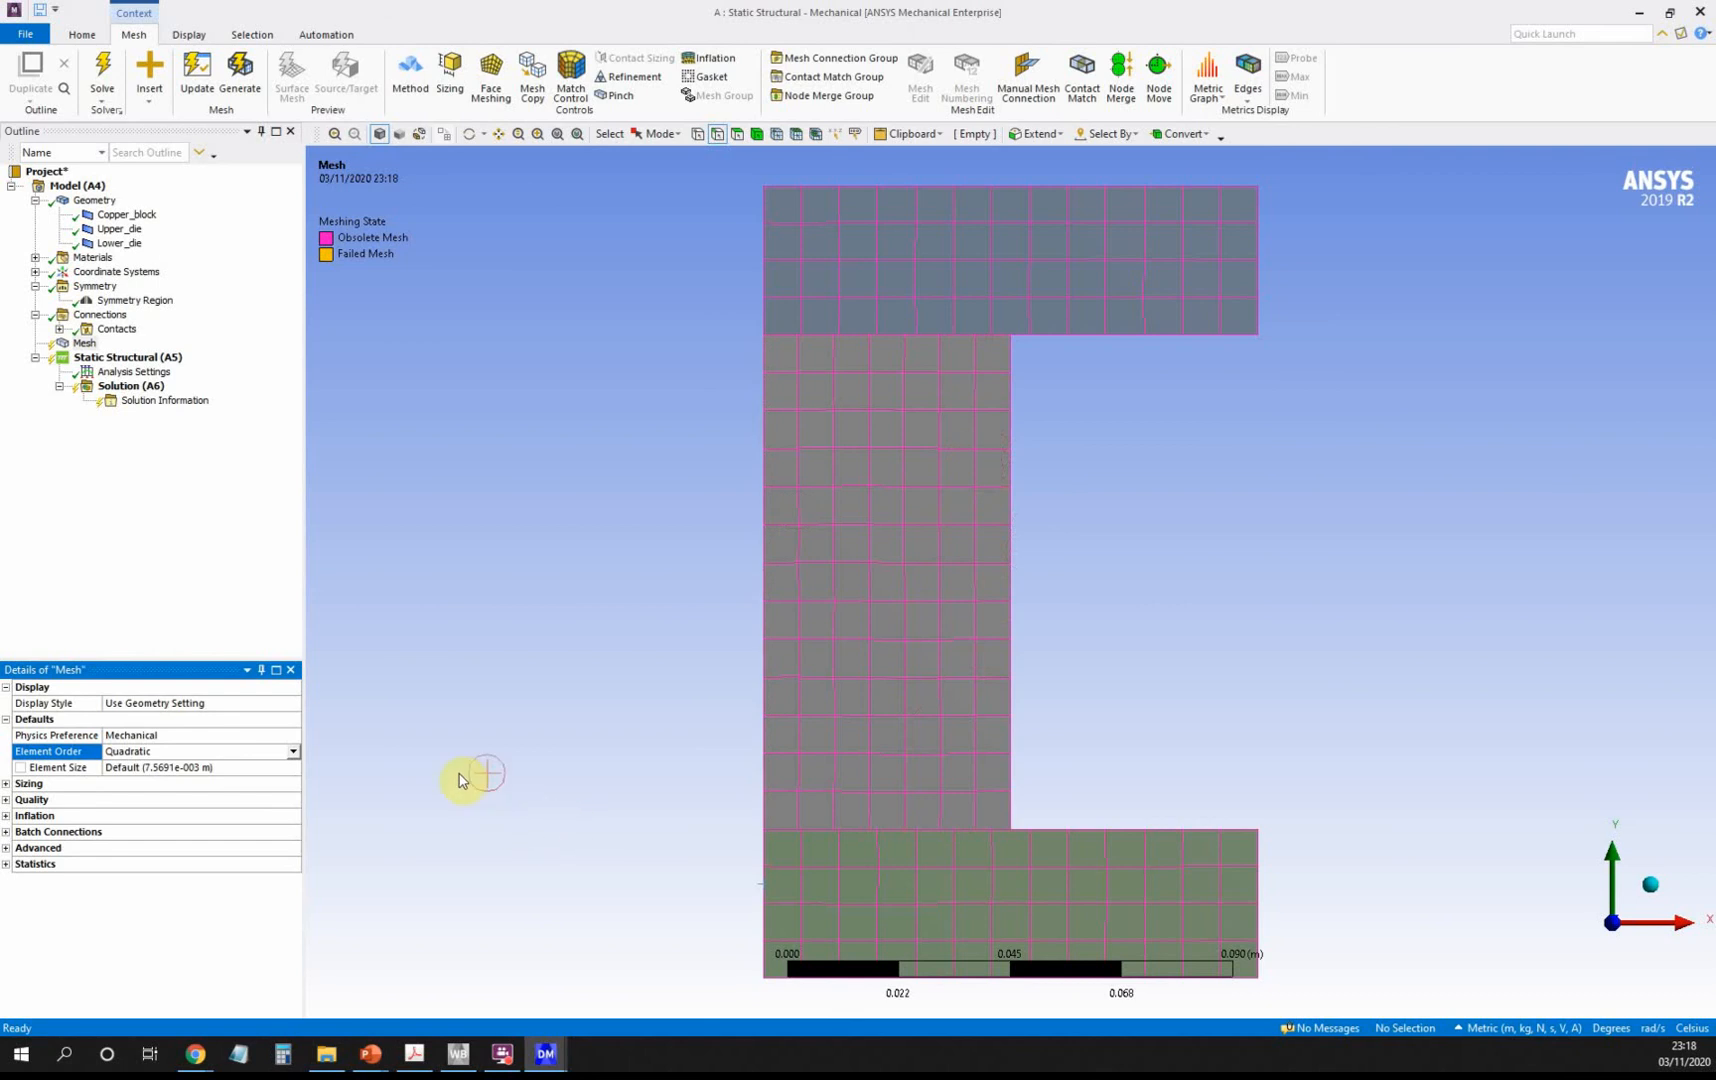
left_click(235, 766)
left_click(237, 766)
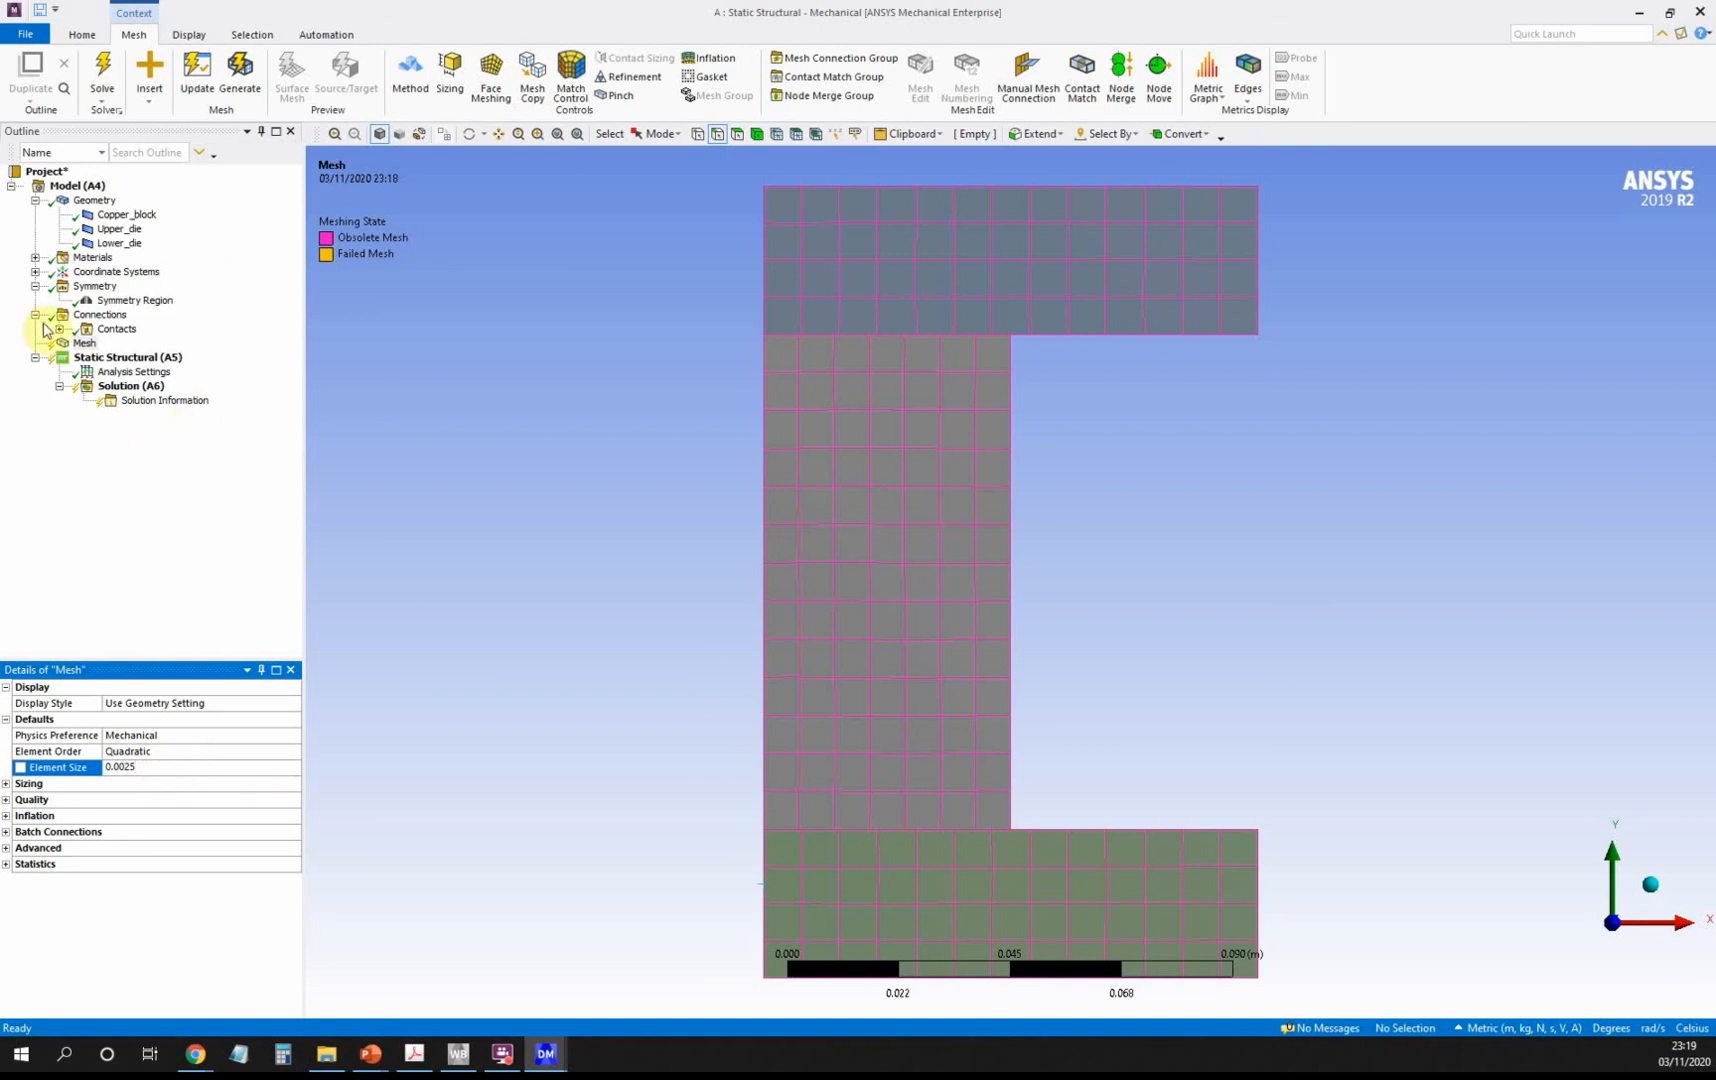
left_click(85, 343)
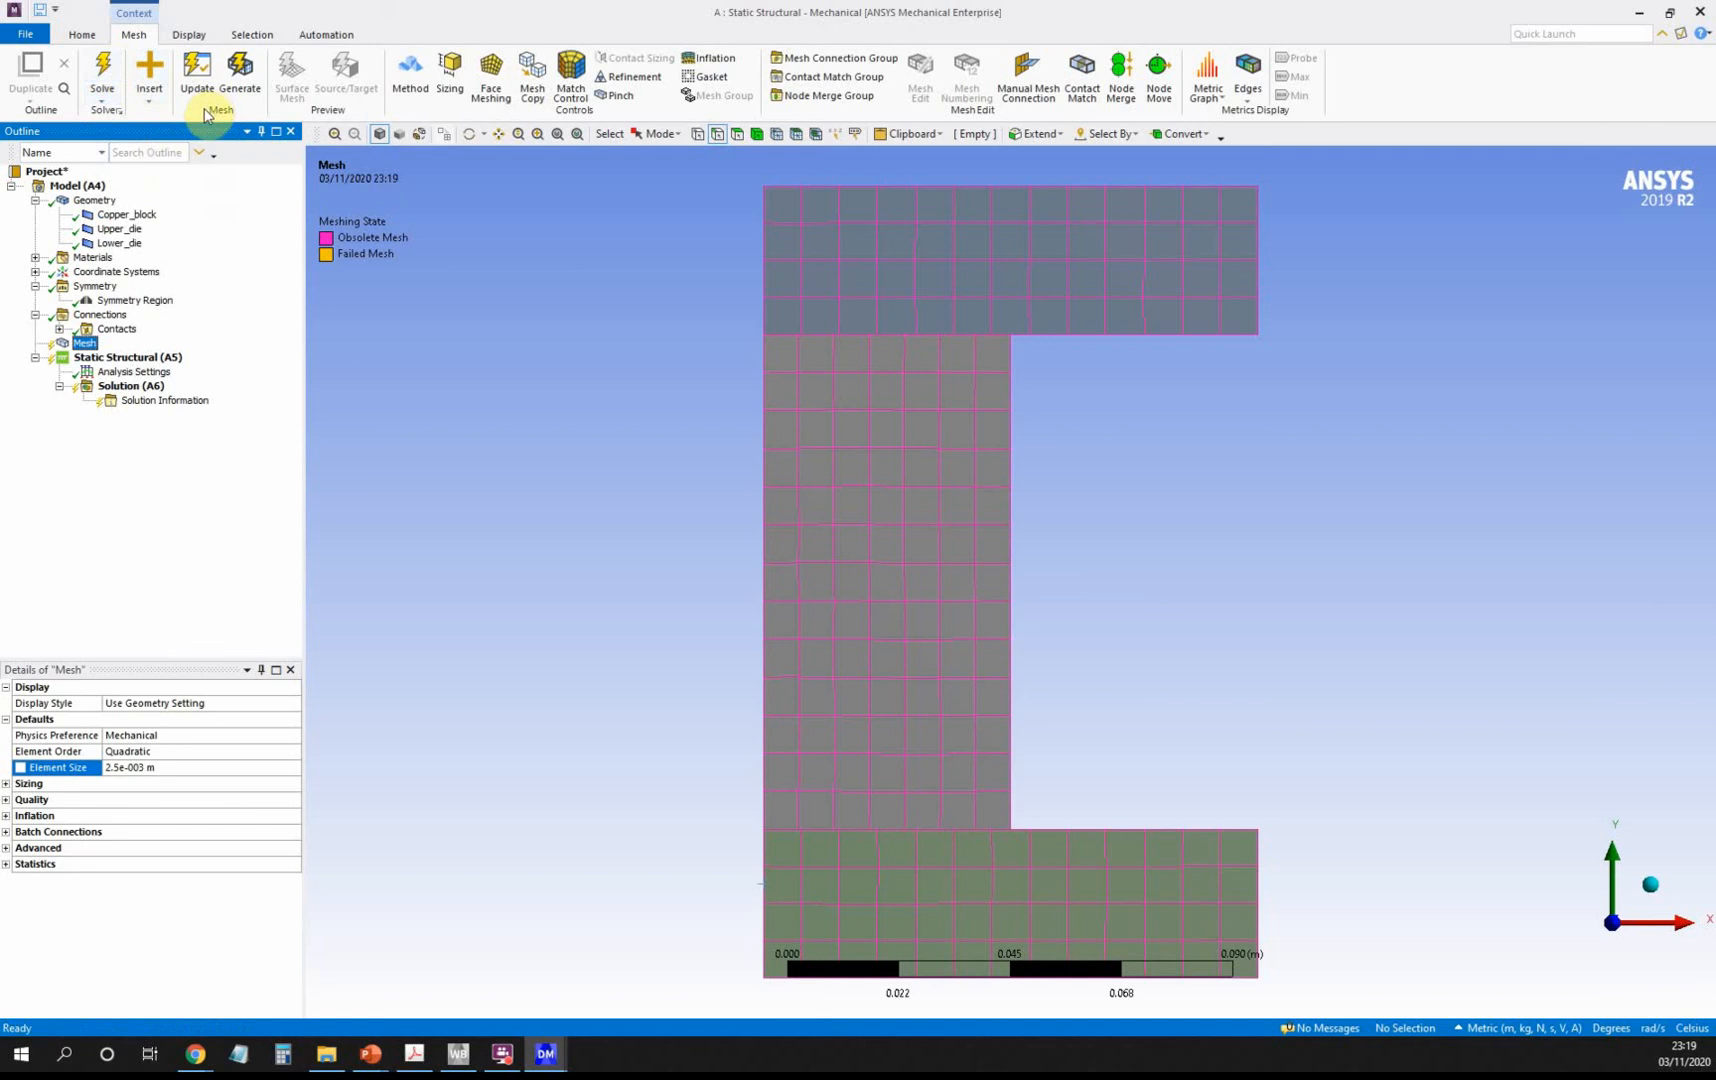
left_click(186, 67)
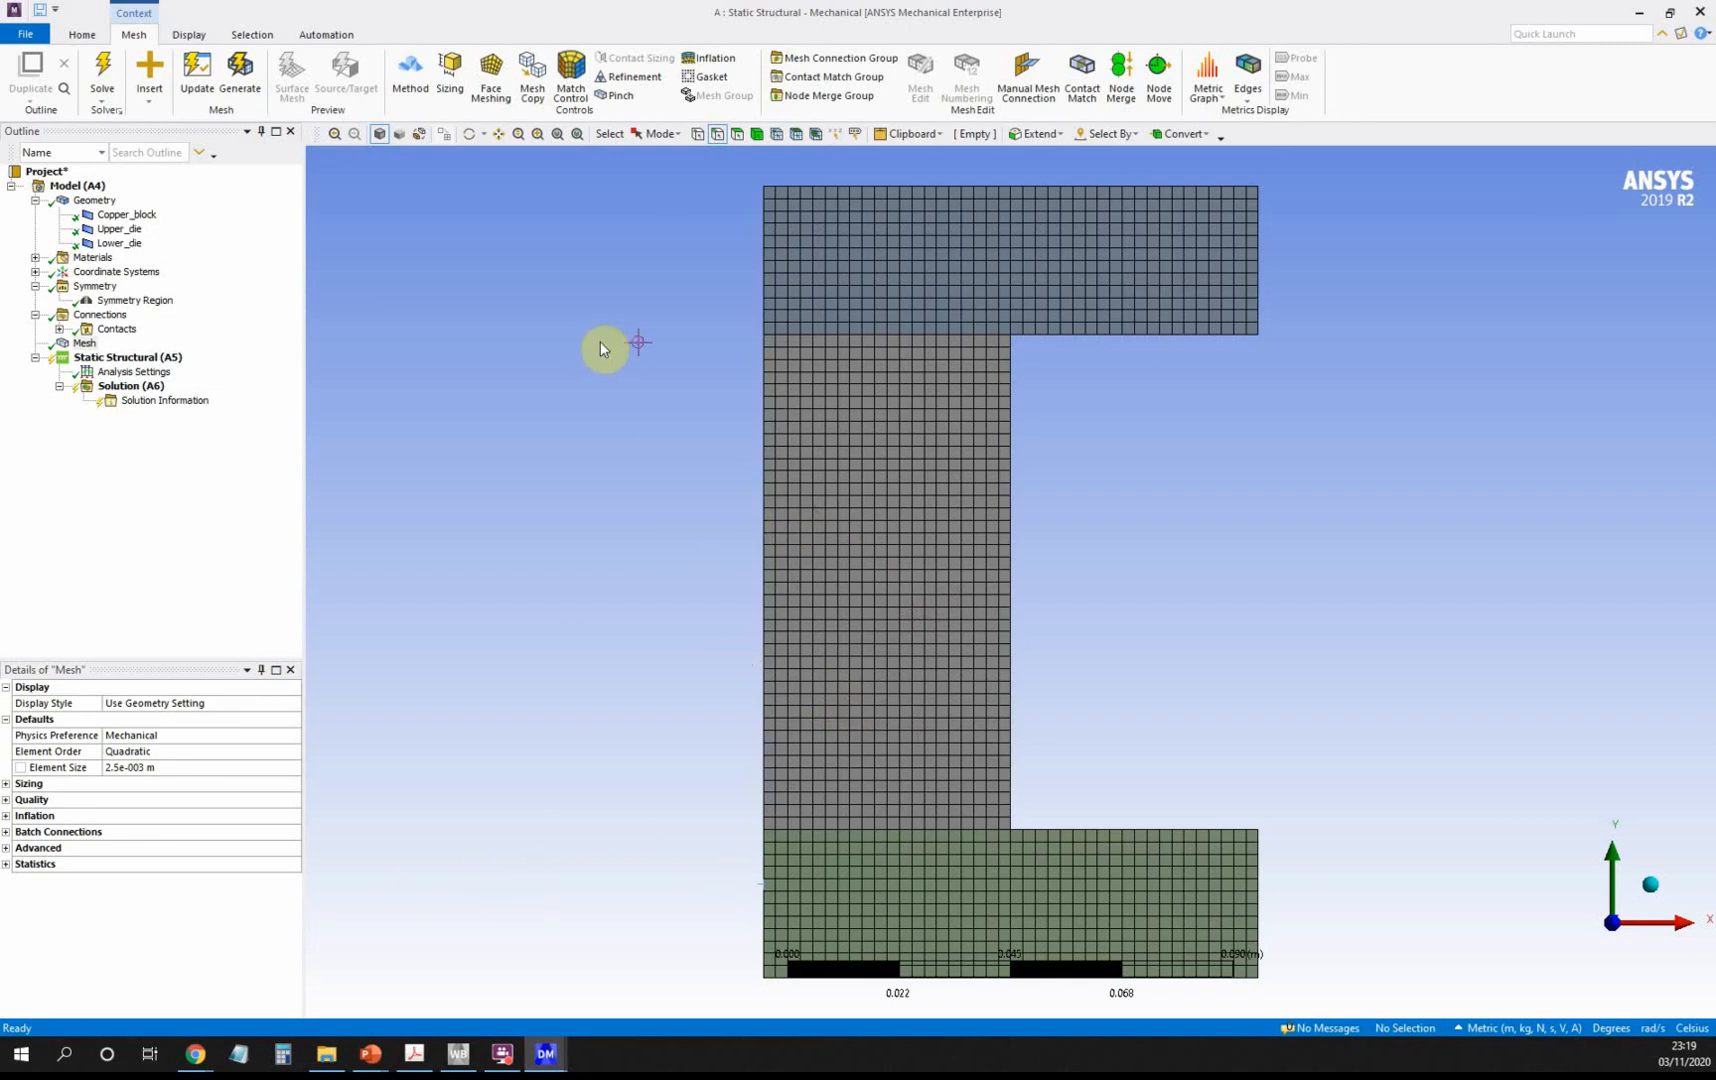
Set Large Deflection to On in the Static Structural (A5) Analysis Settings.
left_click(160, 362)
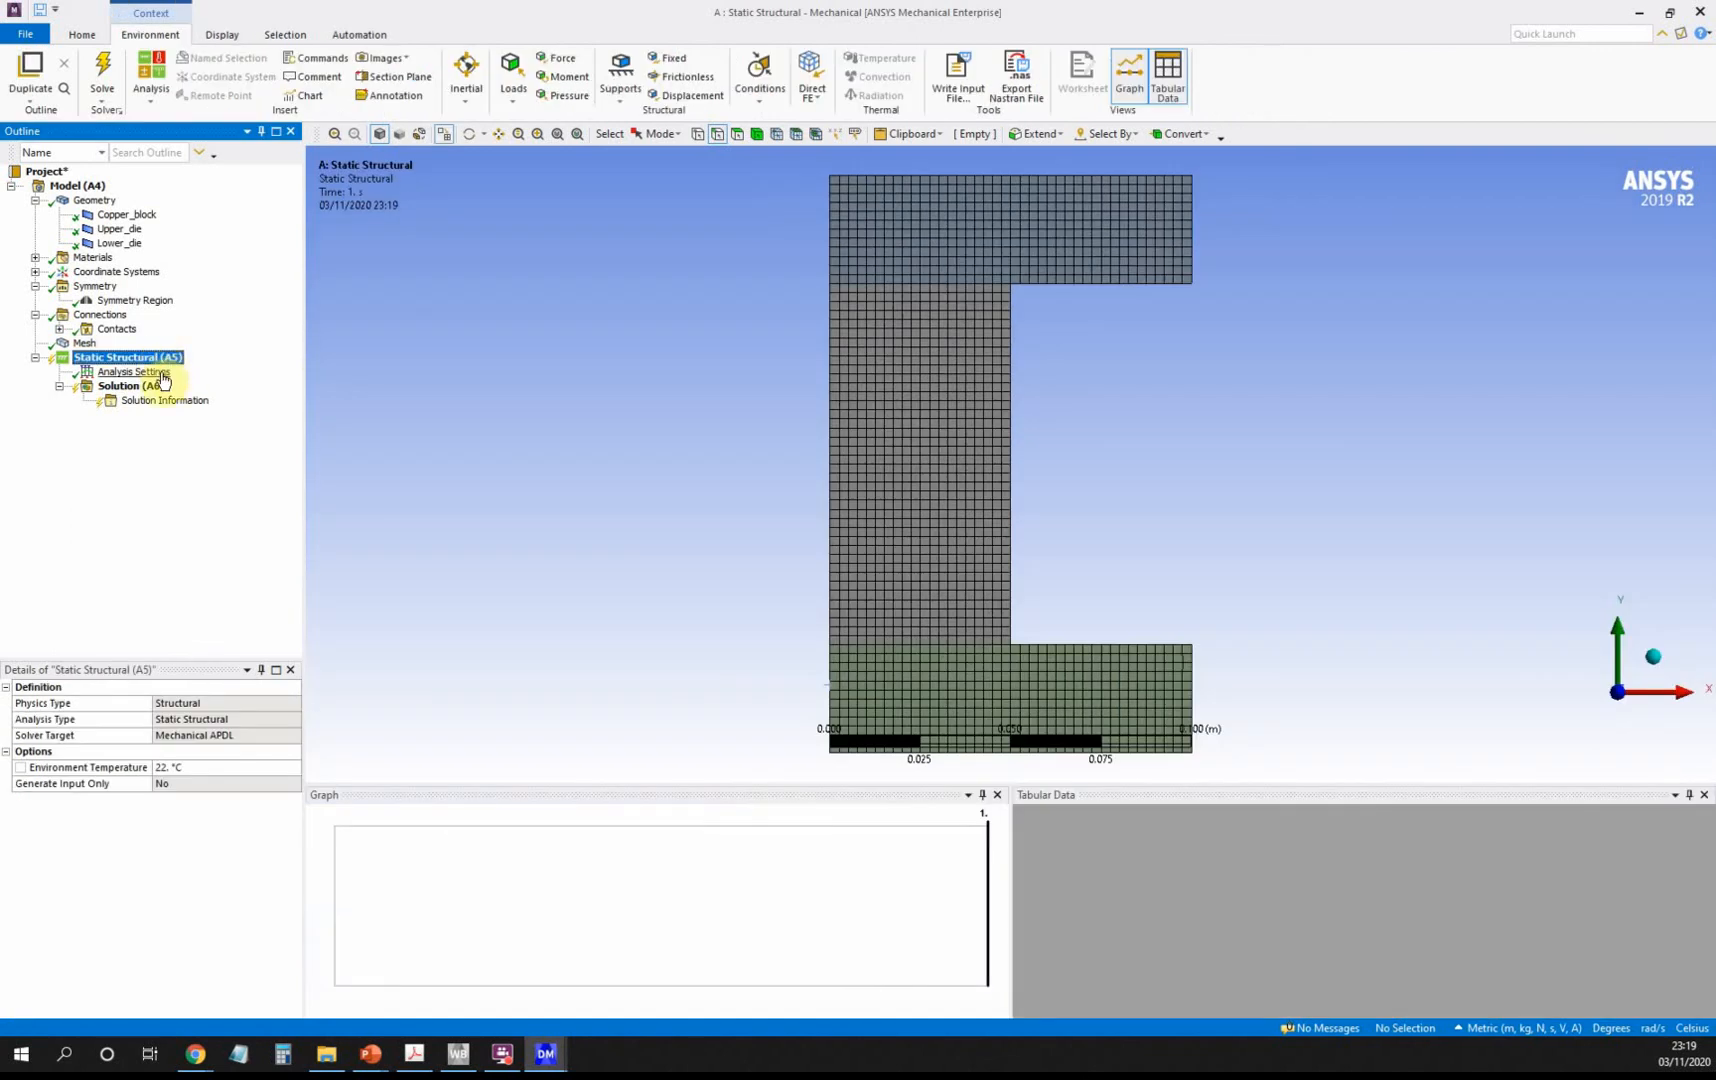
left_click(116, 375)
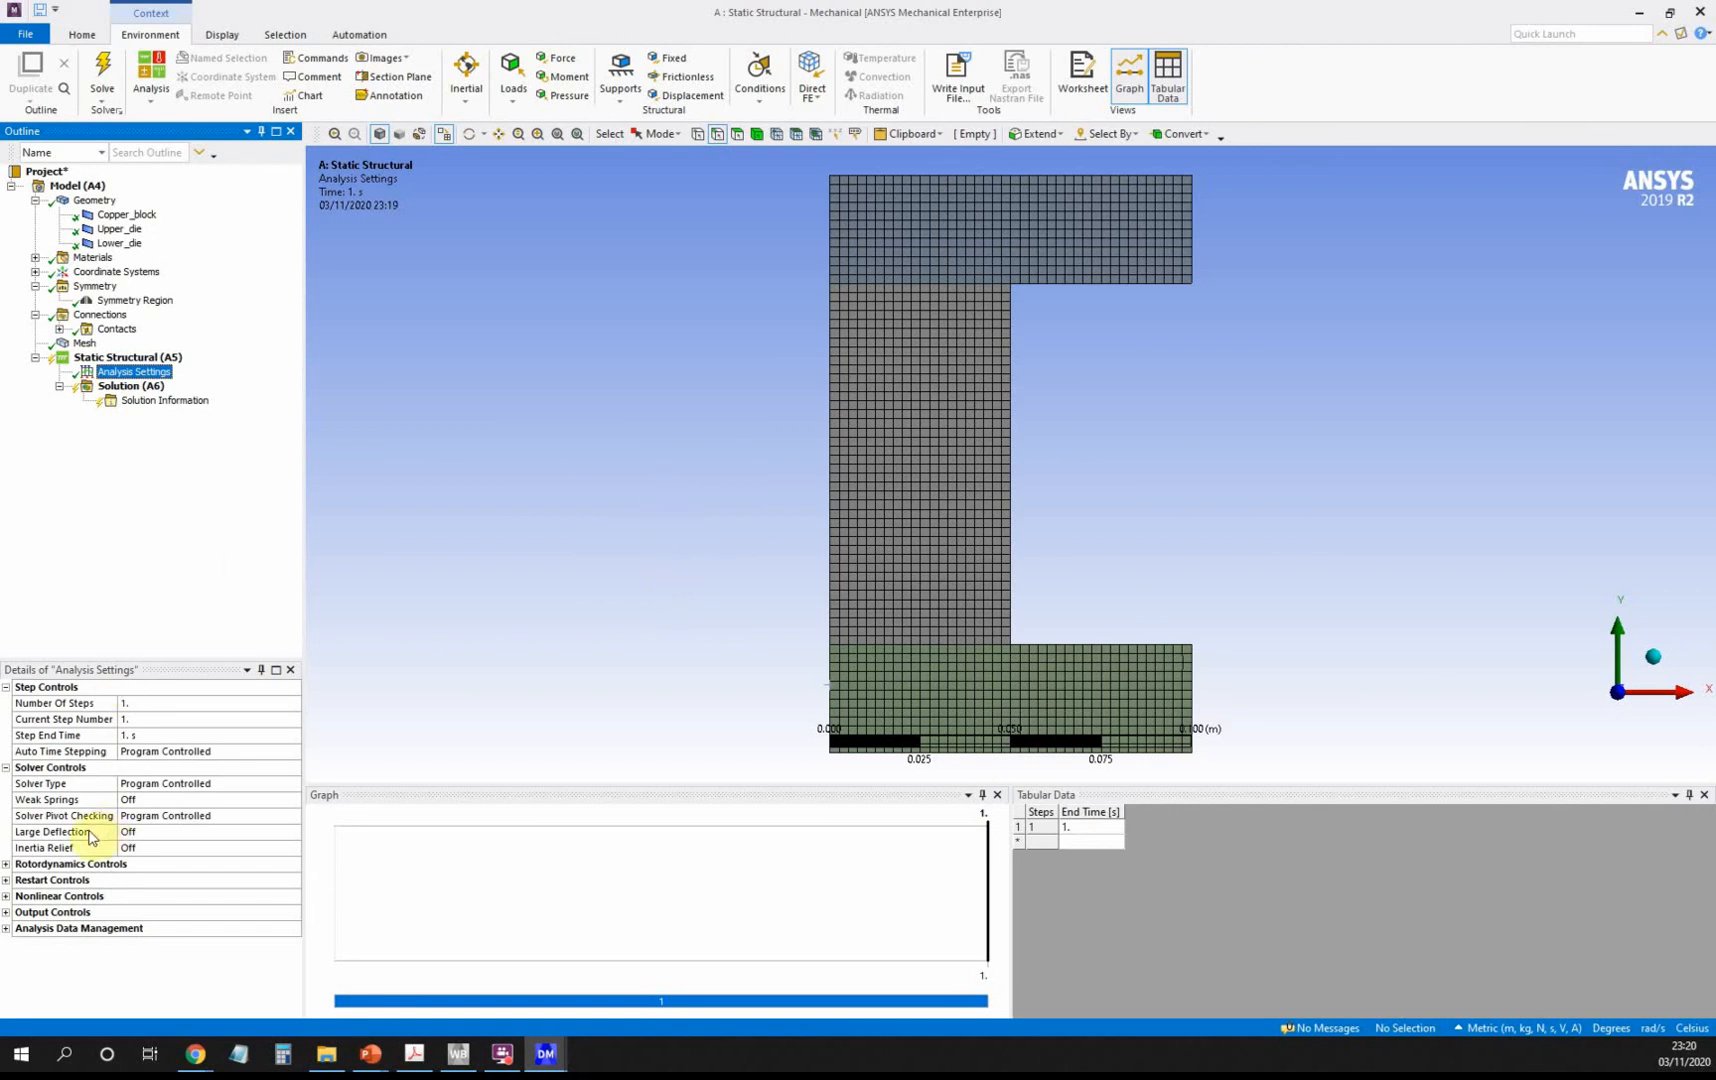
left_click(188, 832)
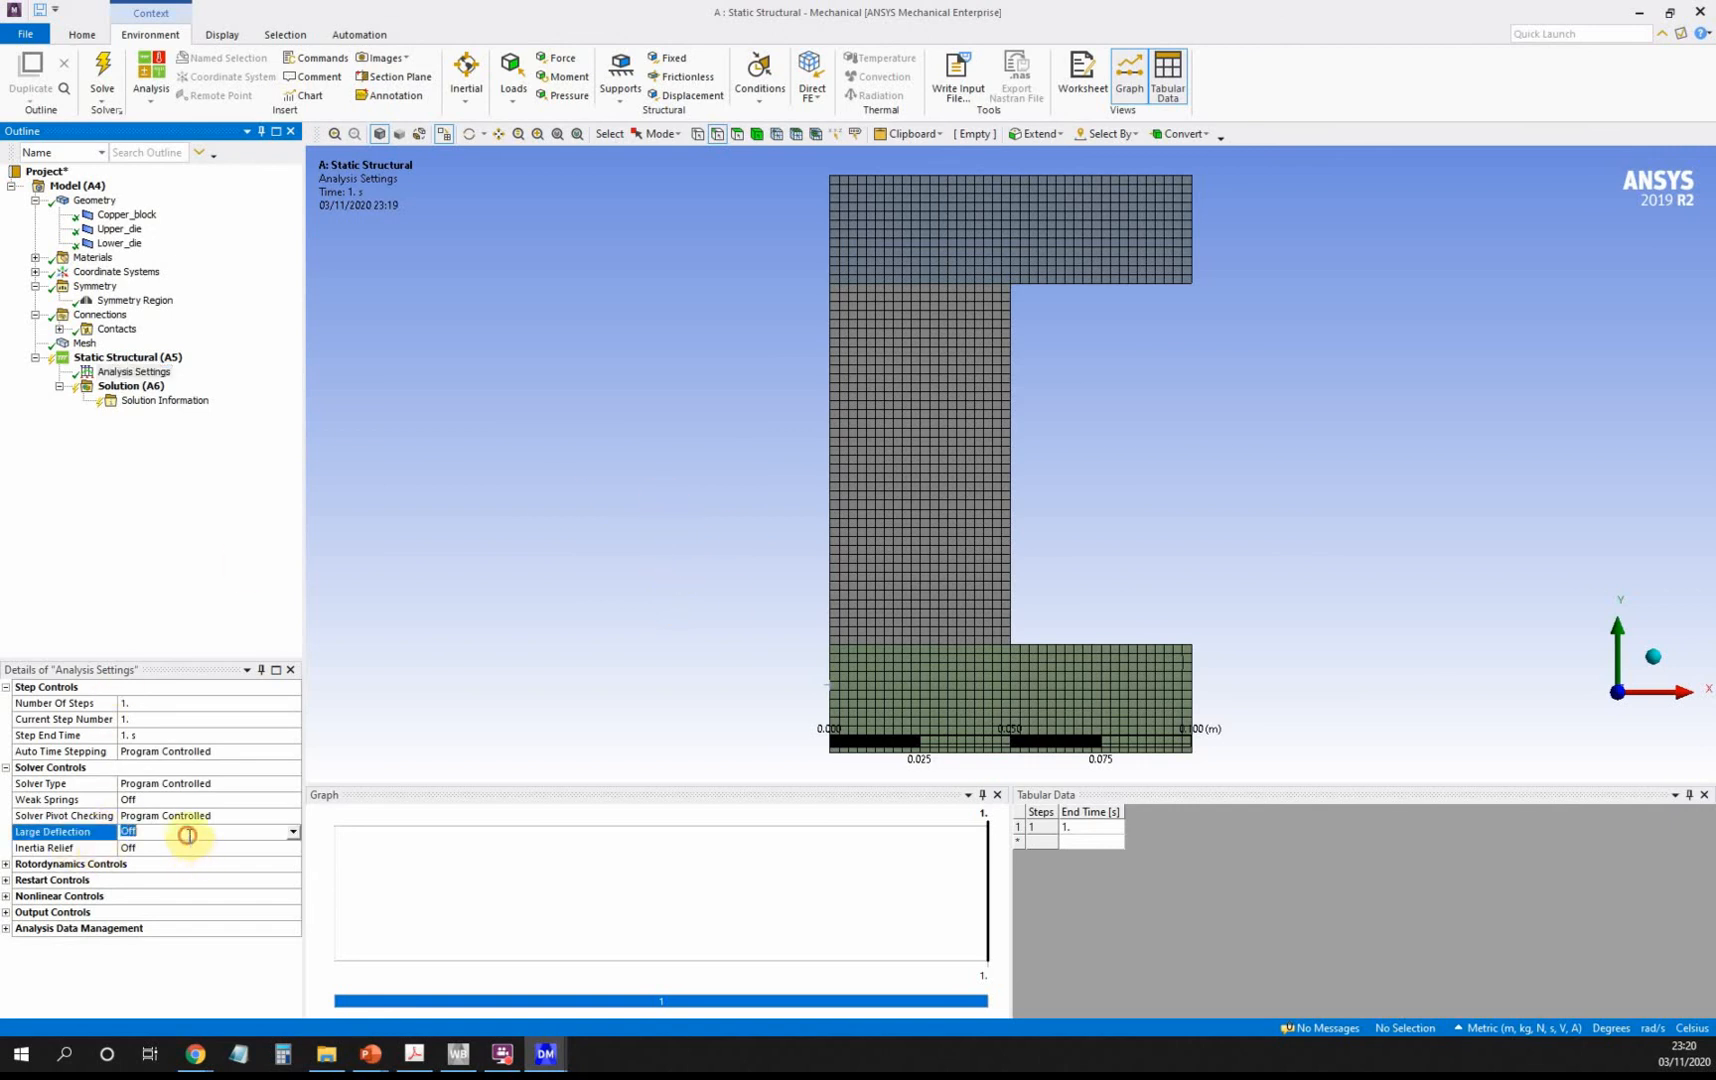
left_click(293, 832)
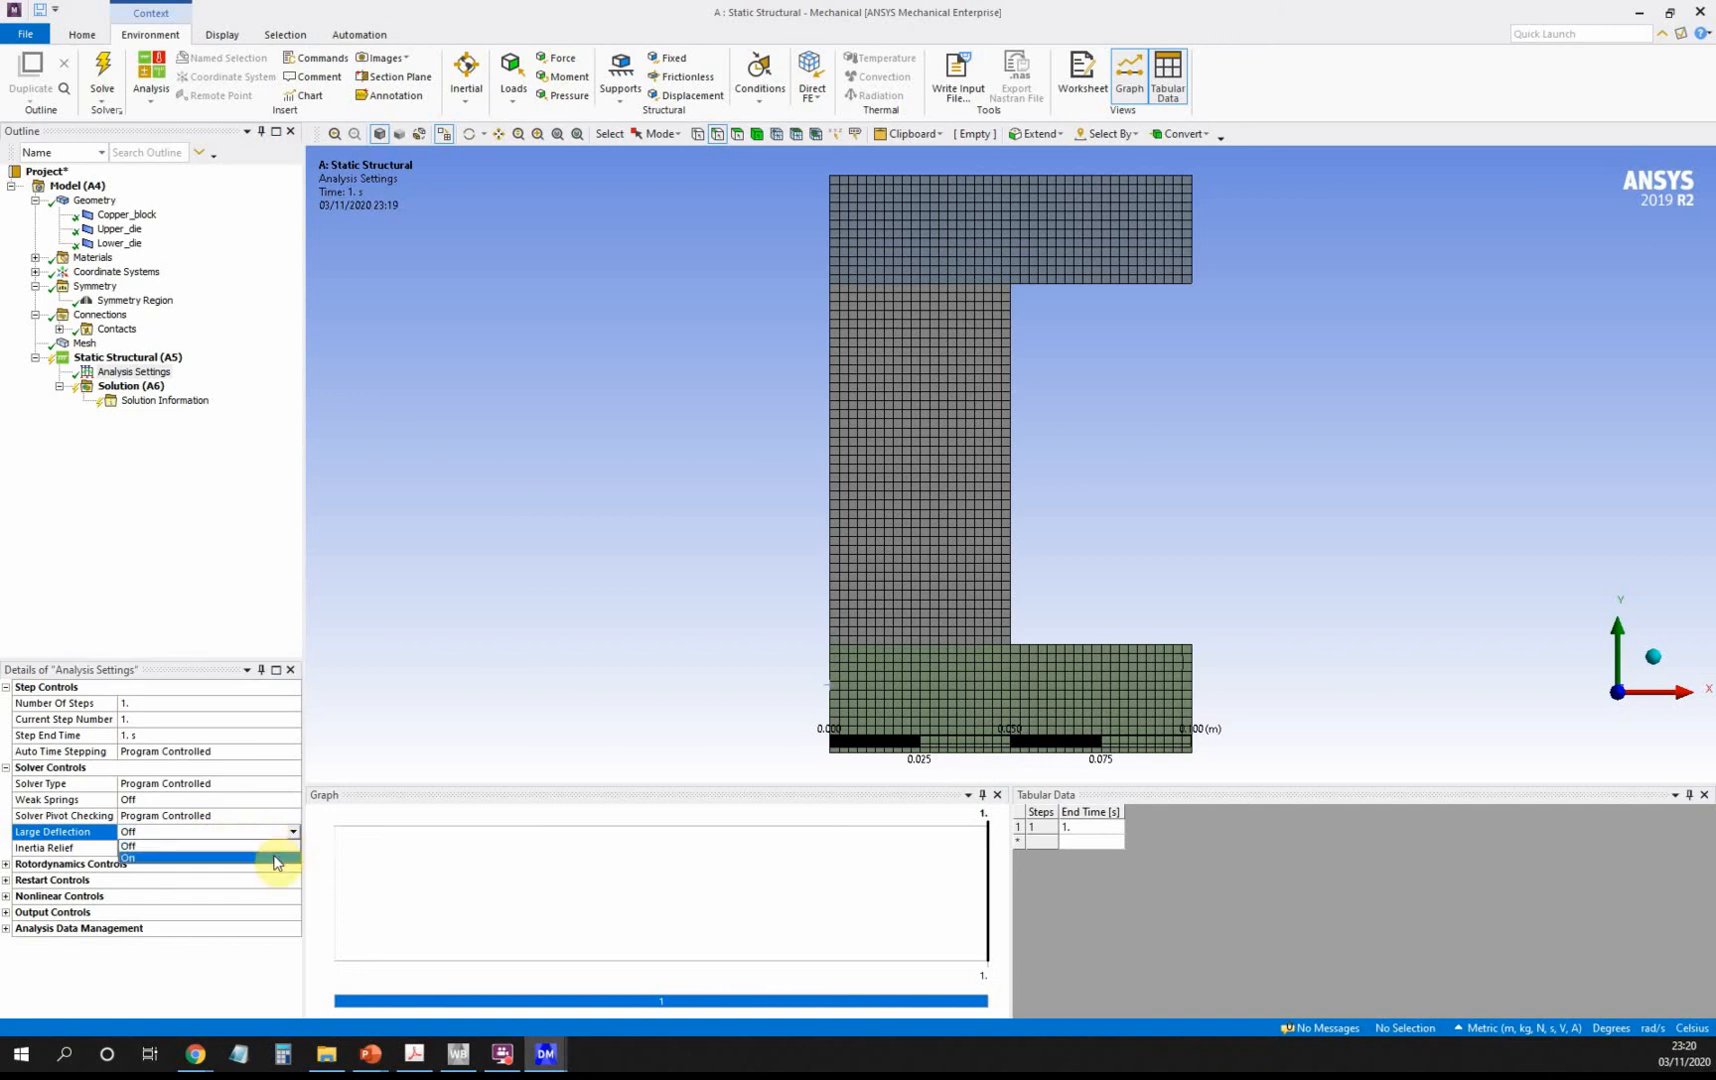
left_click(277, 862)
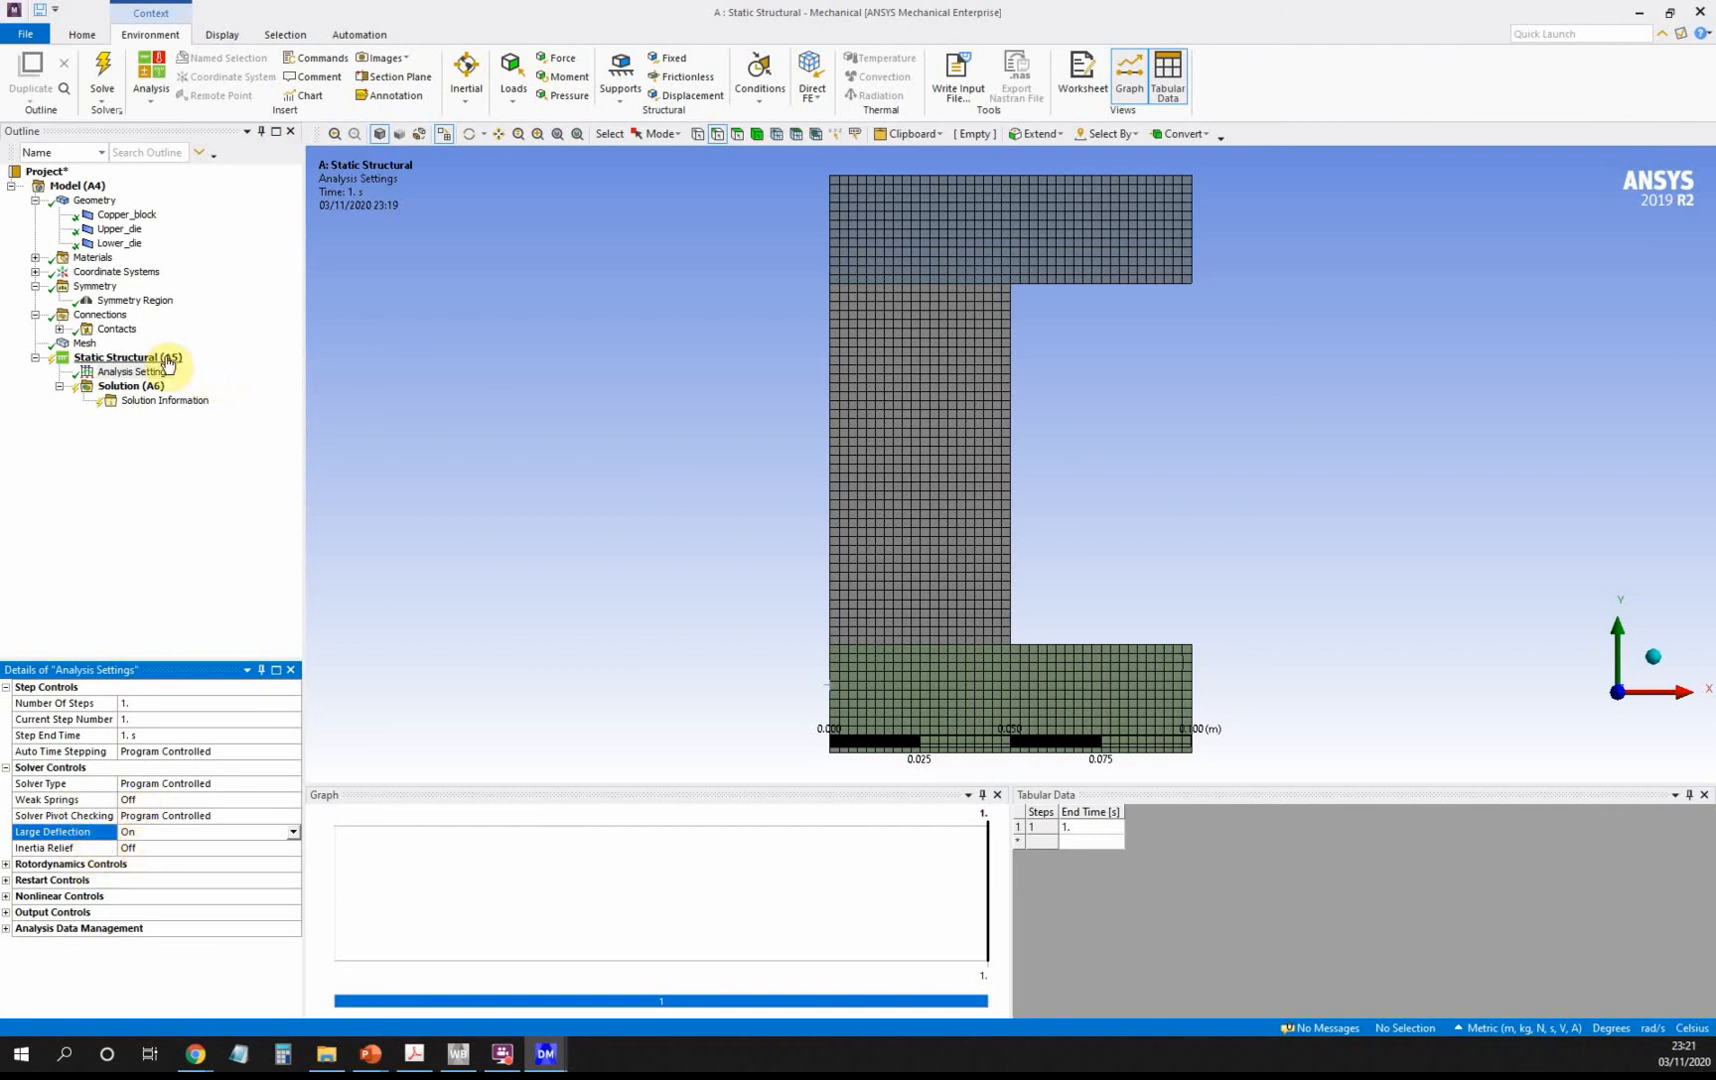
left_click(128, 357)
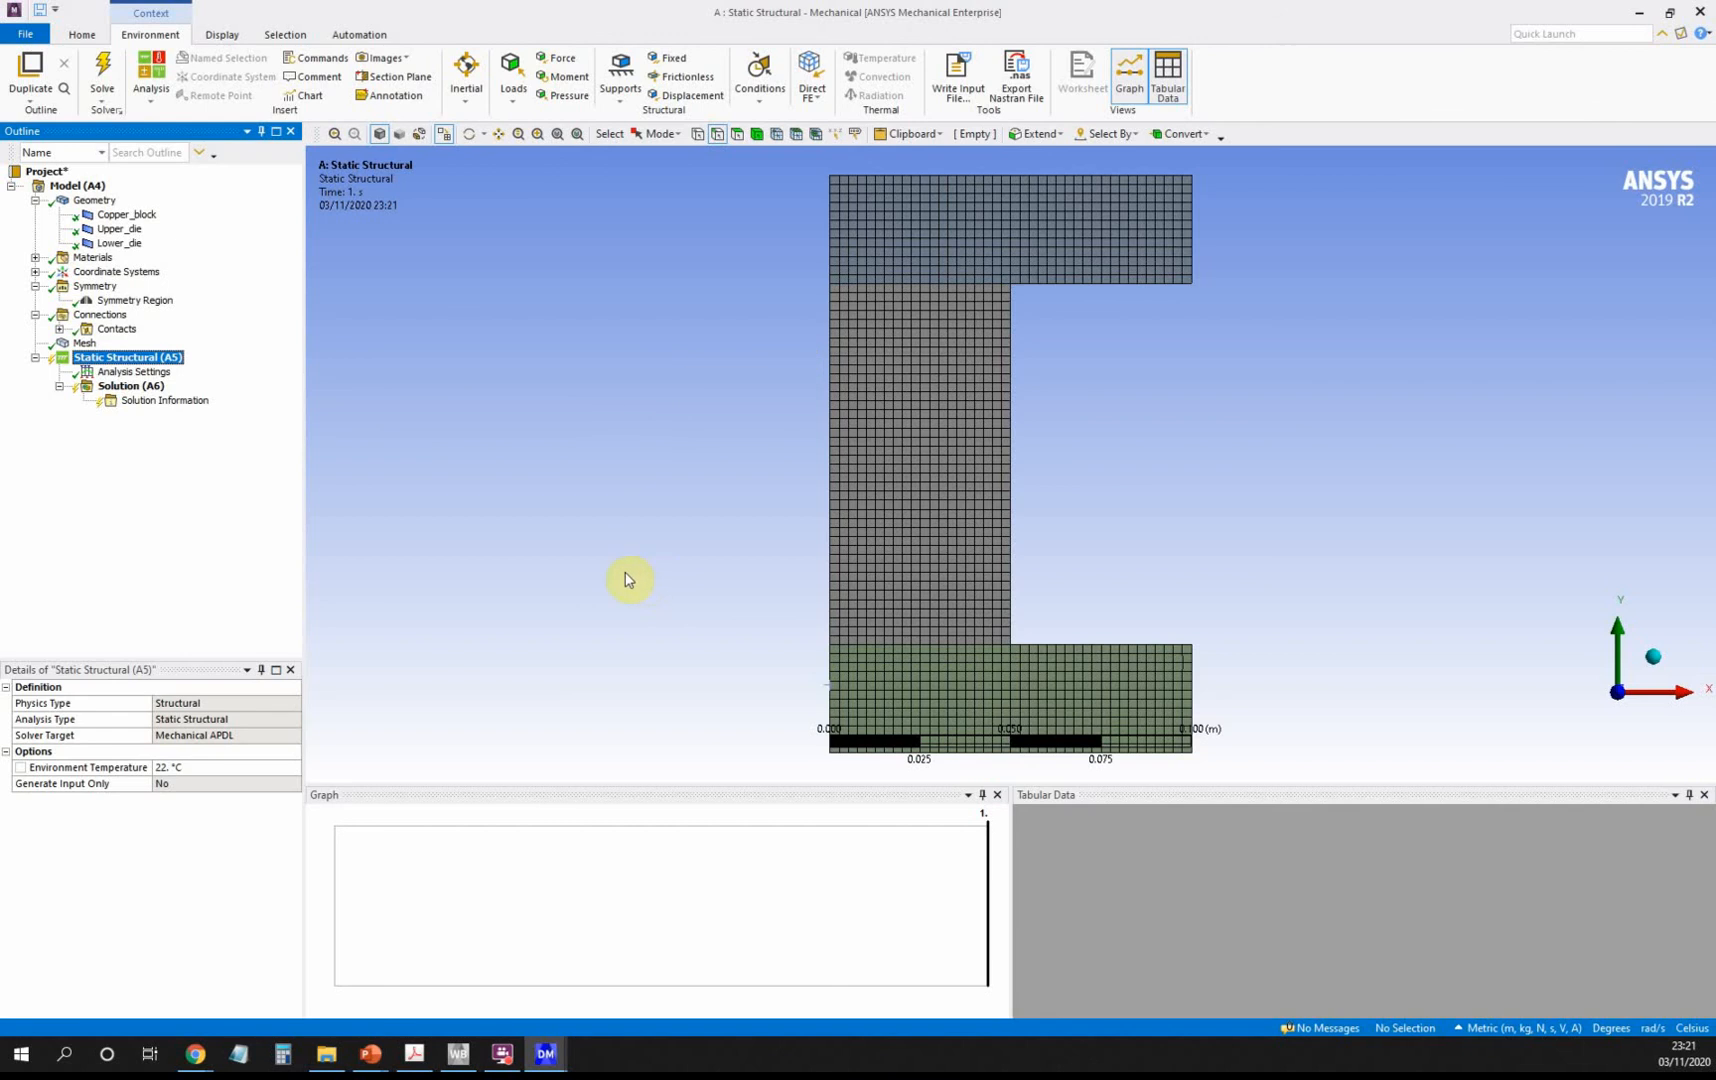
Insert a Remote Displacement scoped to the upper die's top edge.
right_click(160, 363)
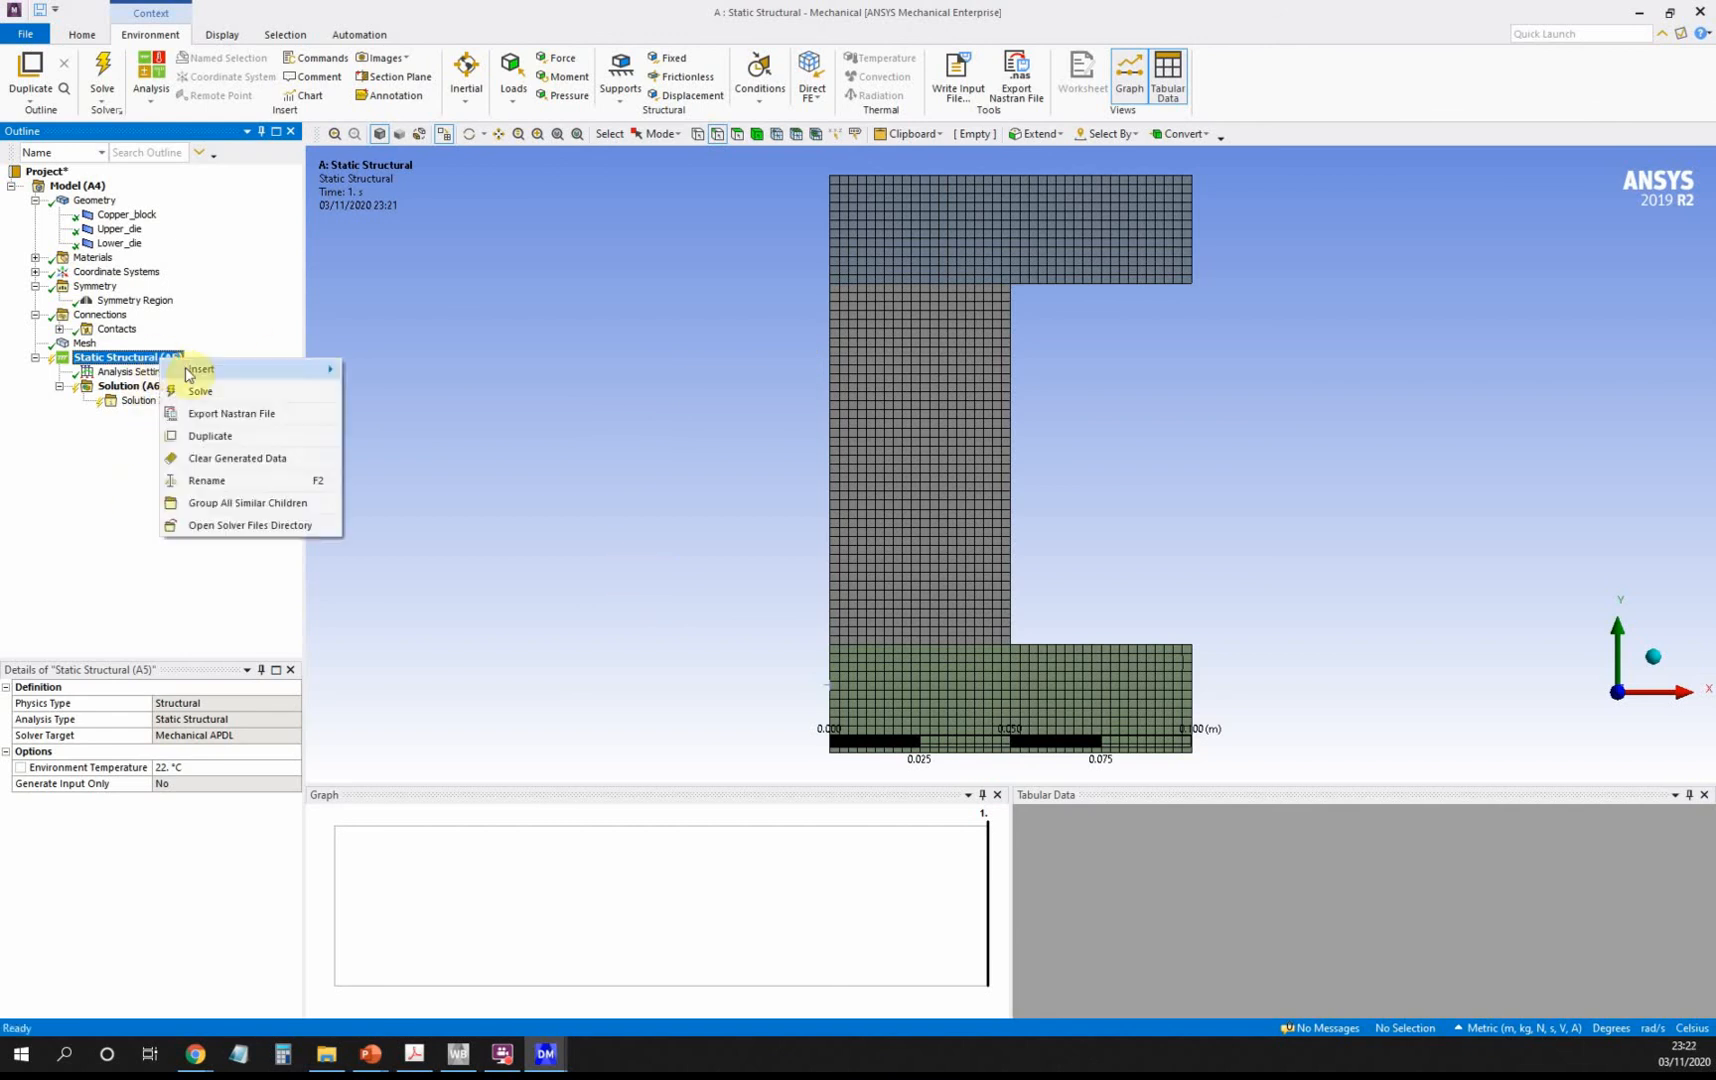
mouse_move(196, 371)
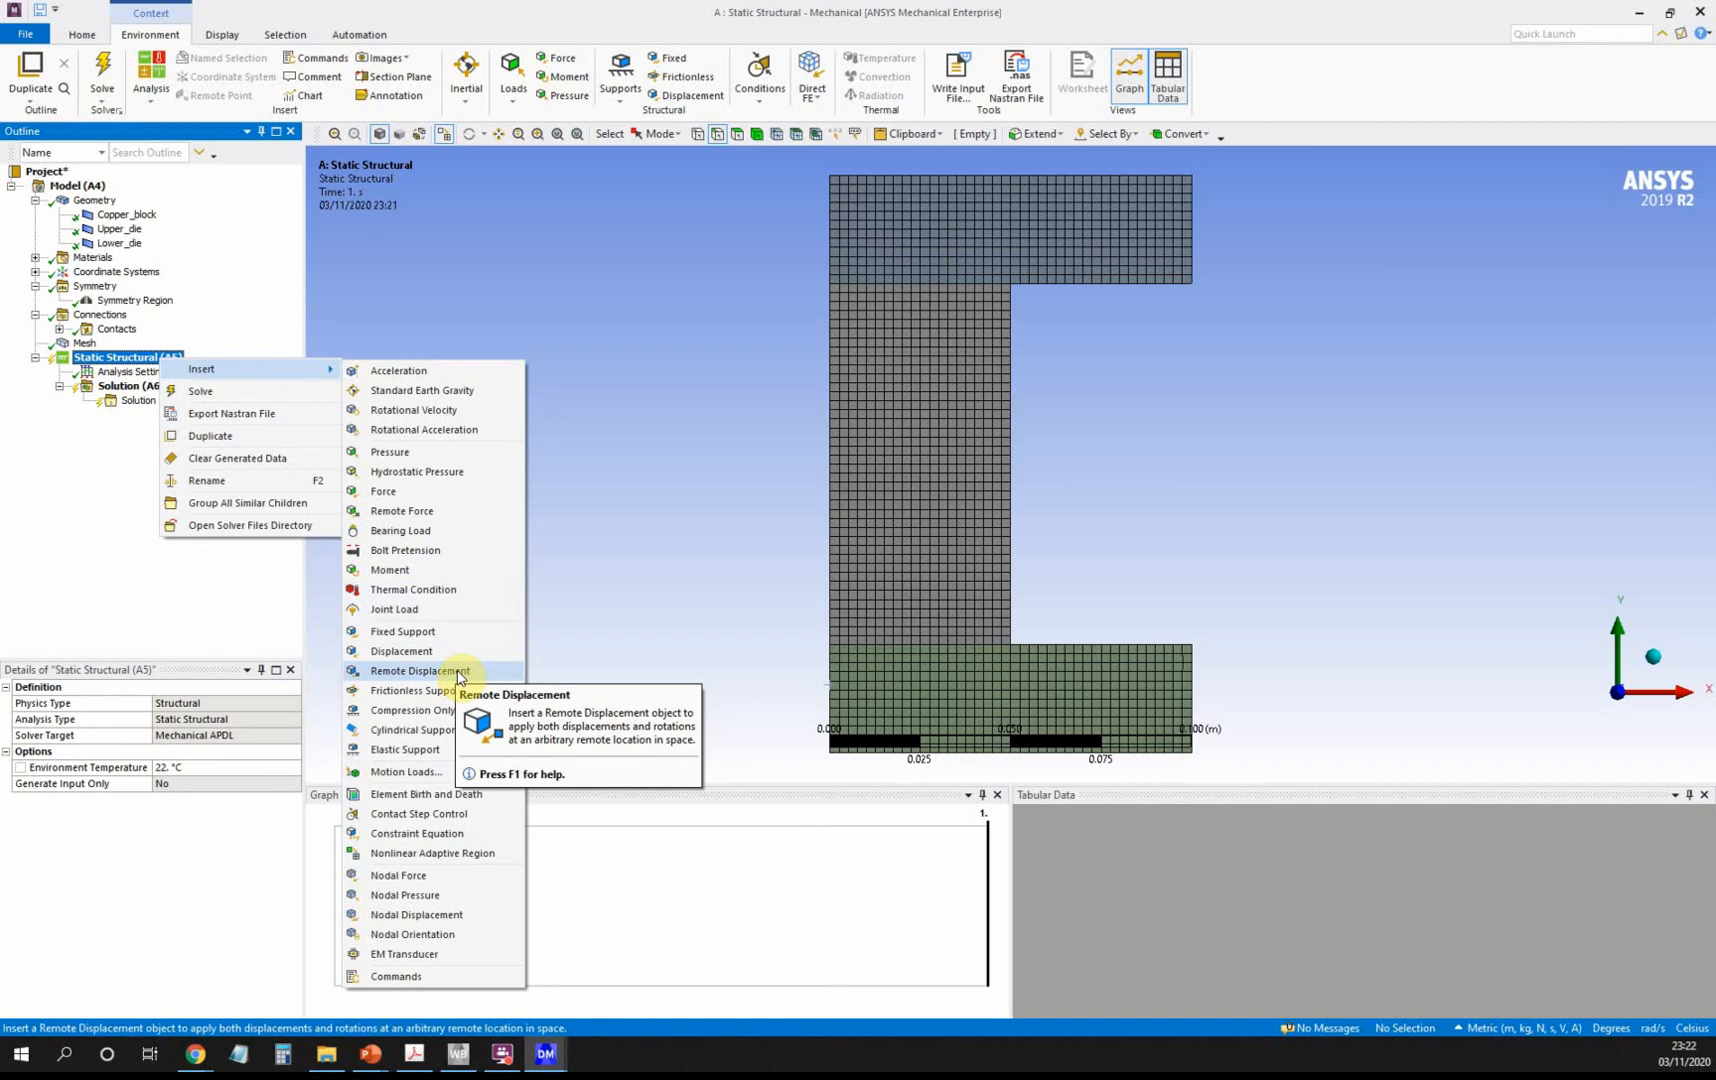
left_click(458, 676)
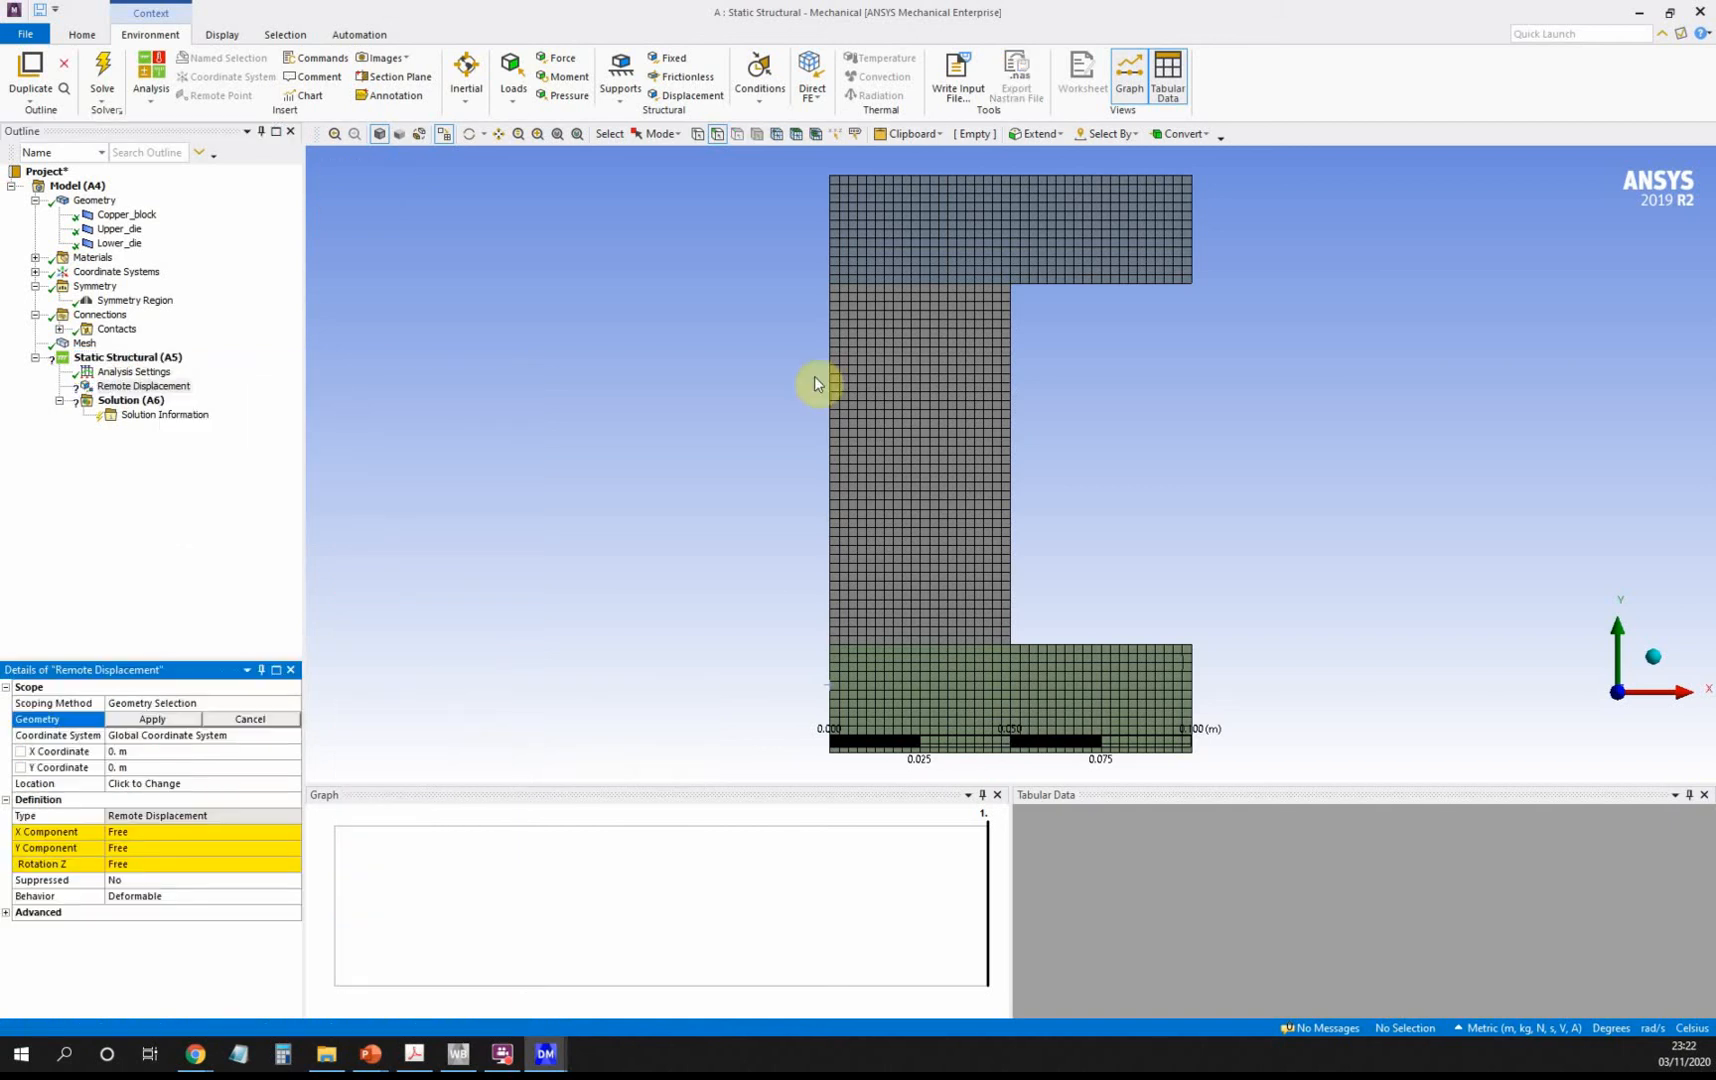
left_click(992, 178)
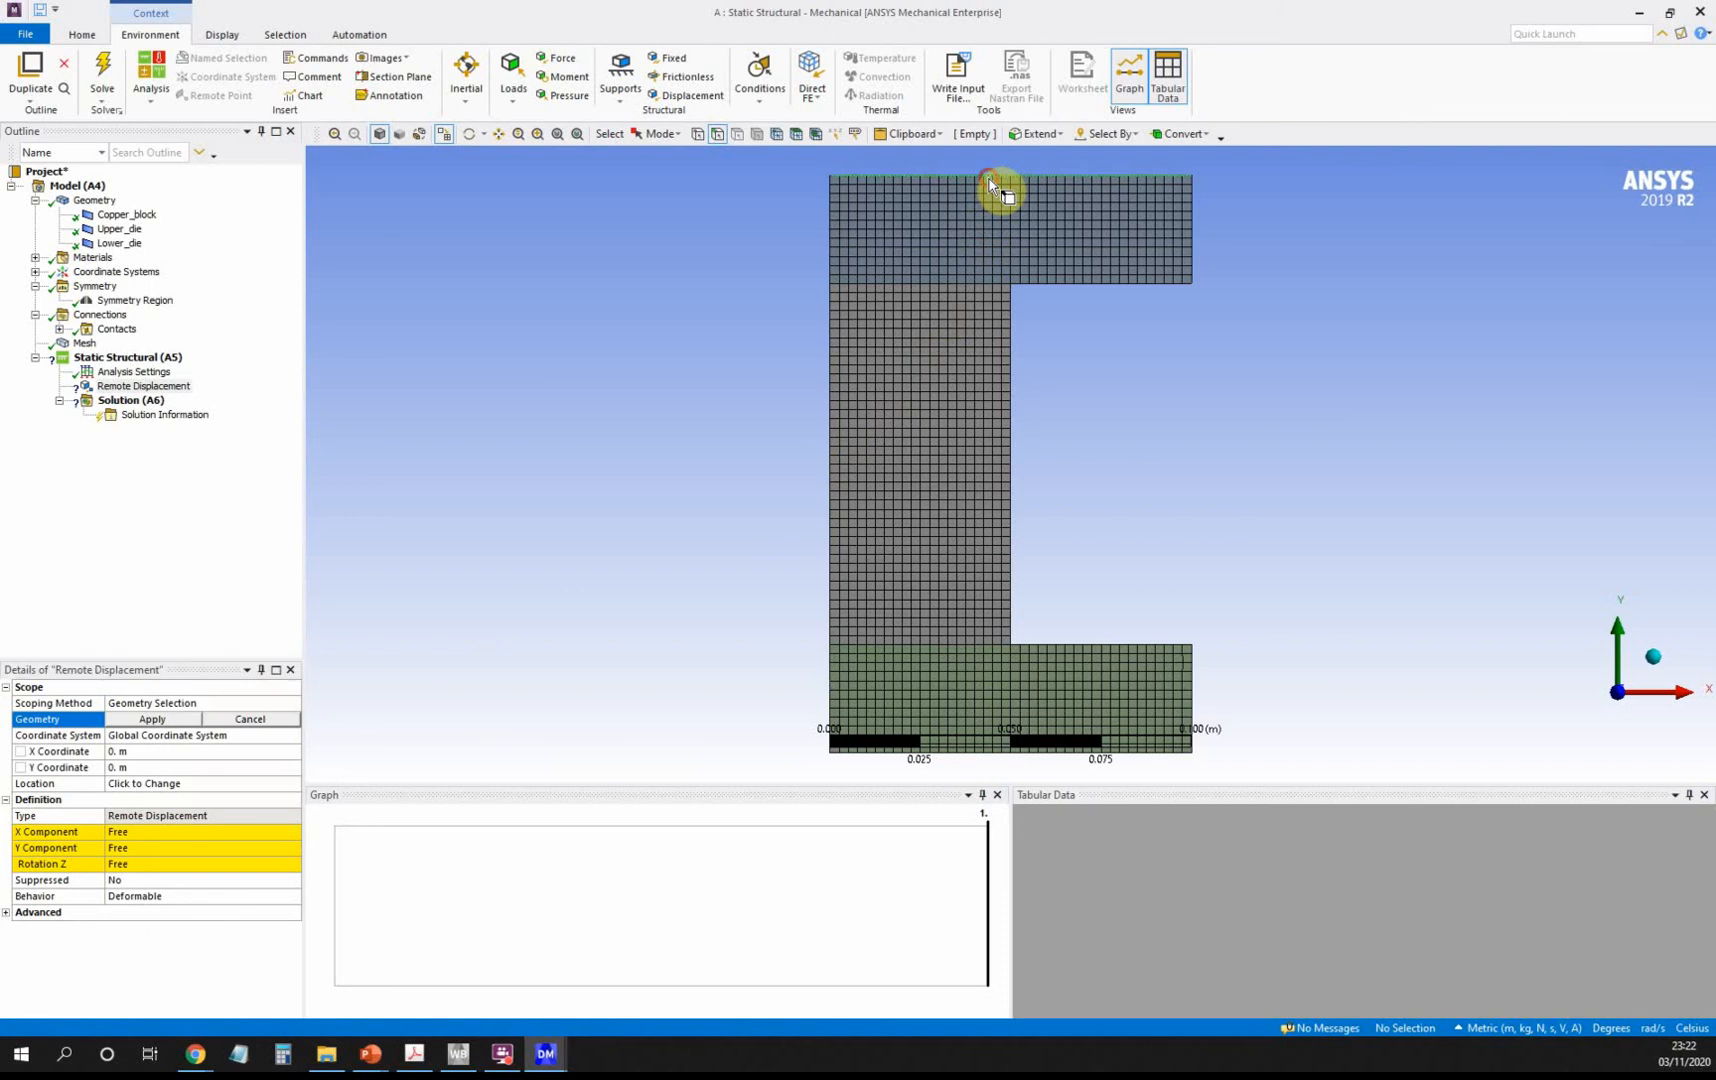
left_click(140, 720)
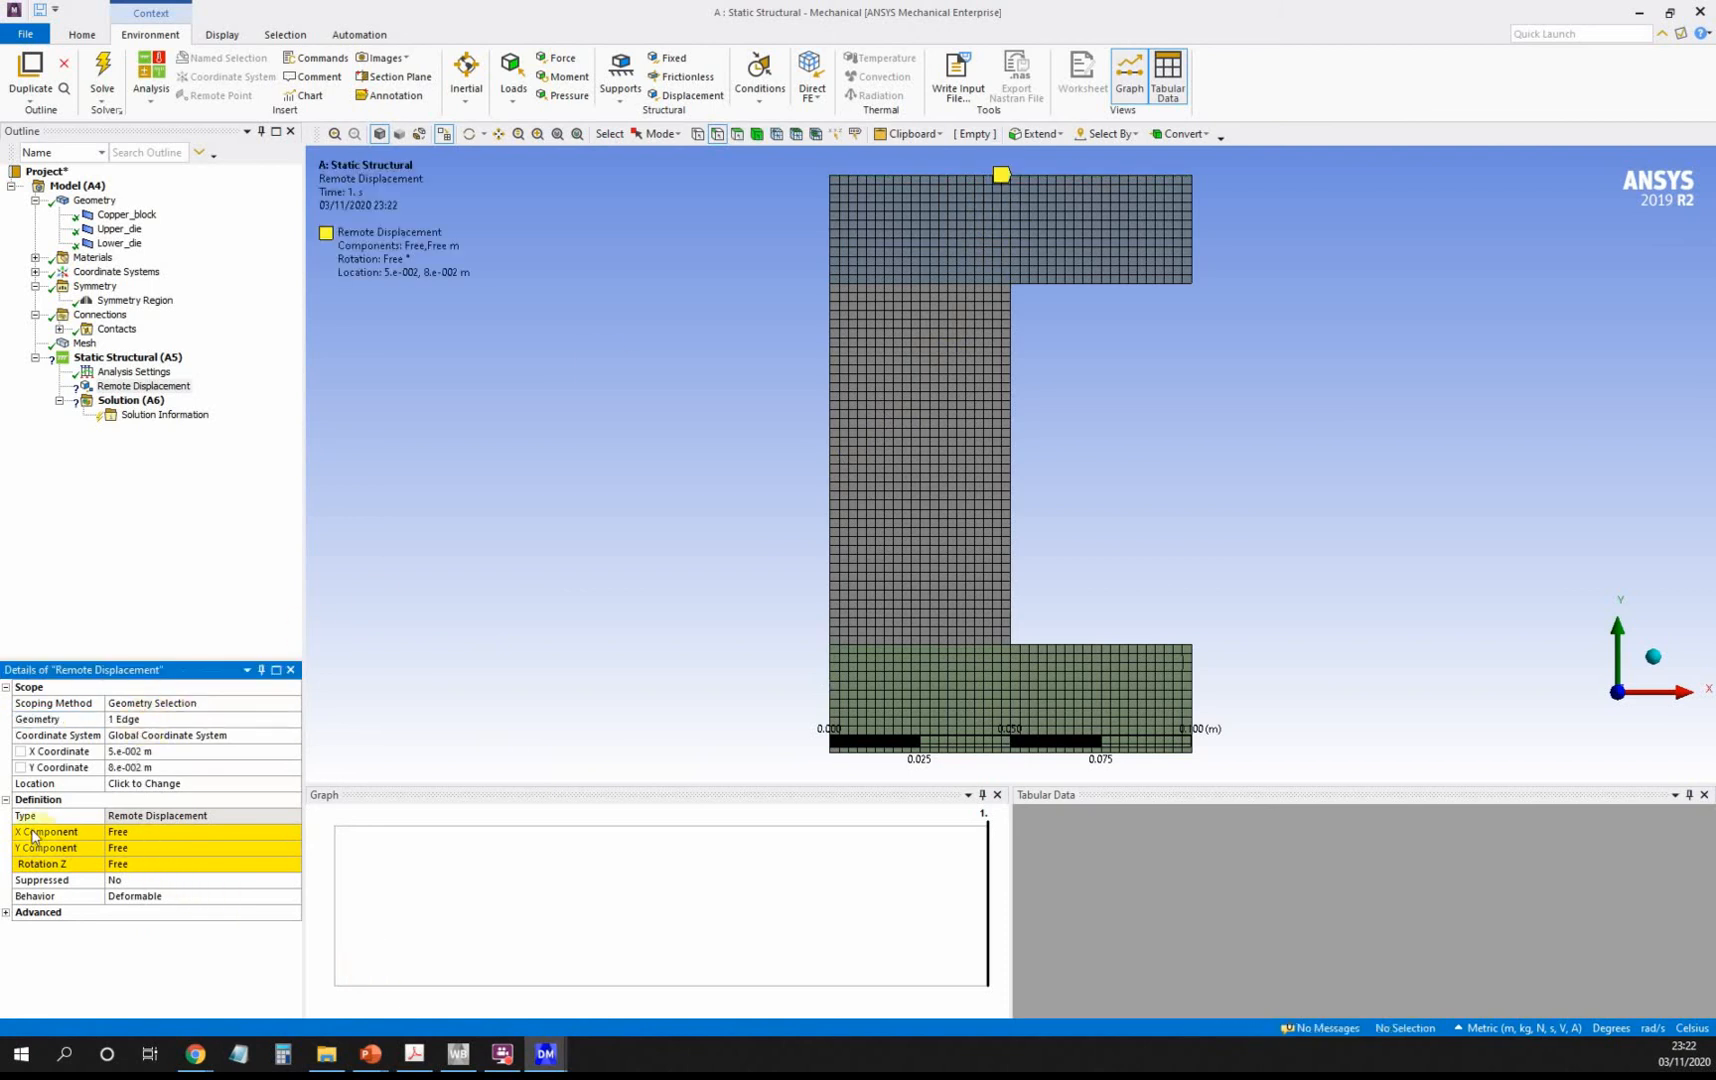
Set the remote displacement's X and Rotation Z to constant 0 and Y to -0.025 m.
left_click(163, 836)
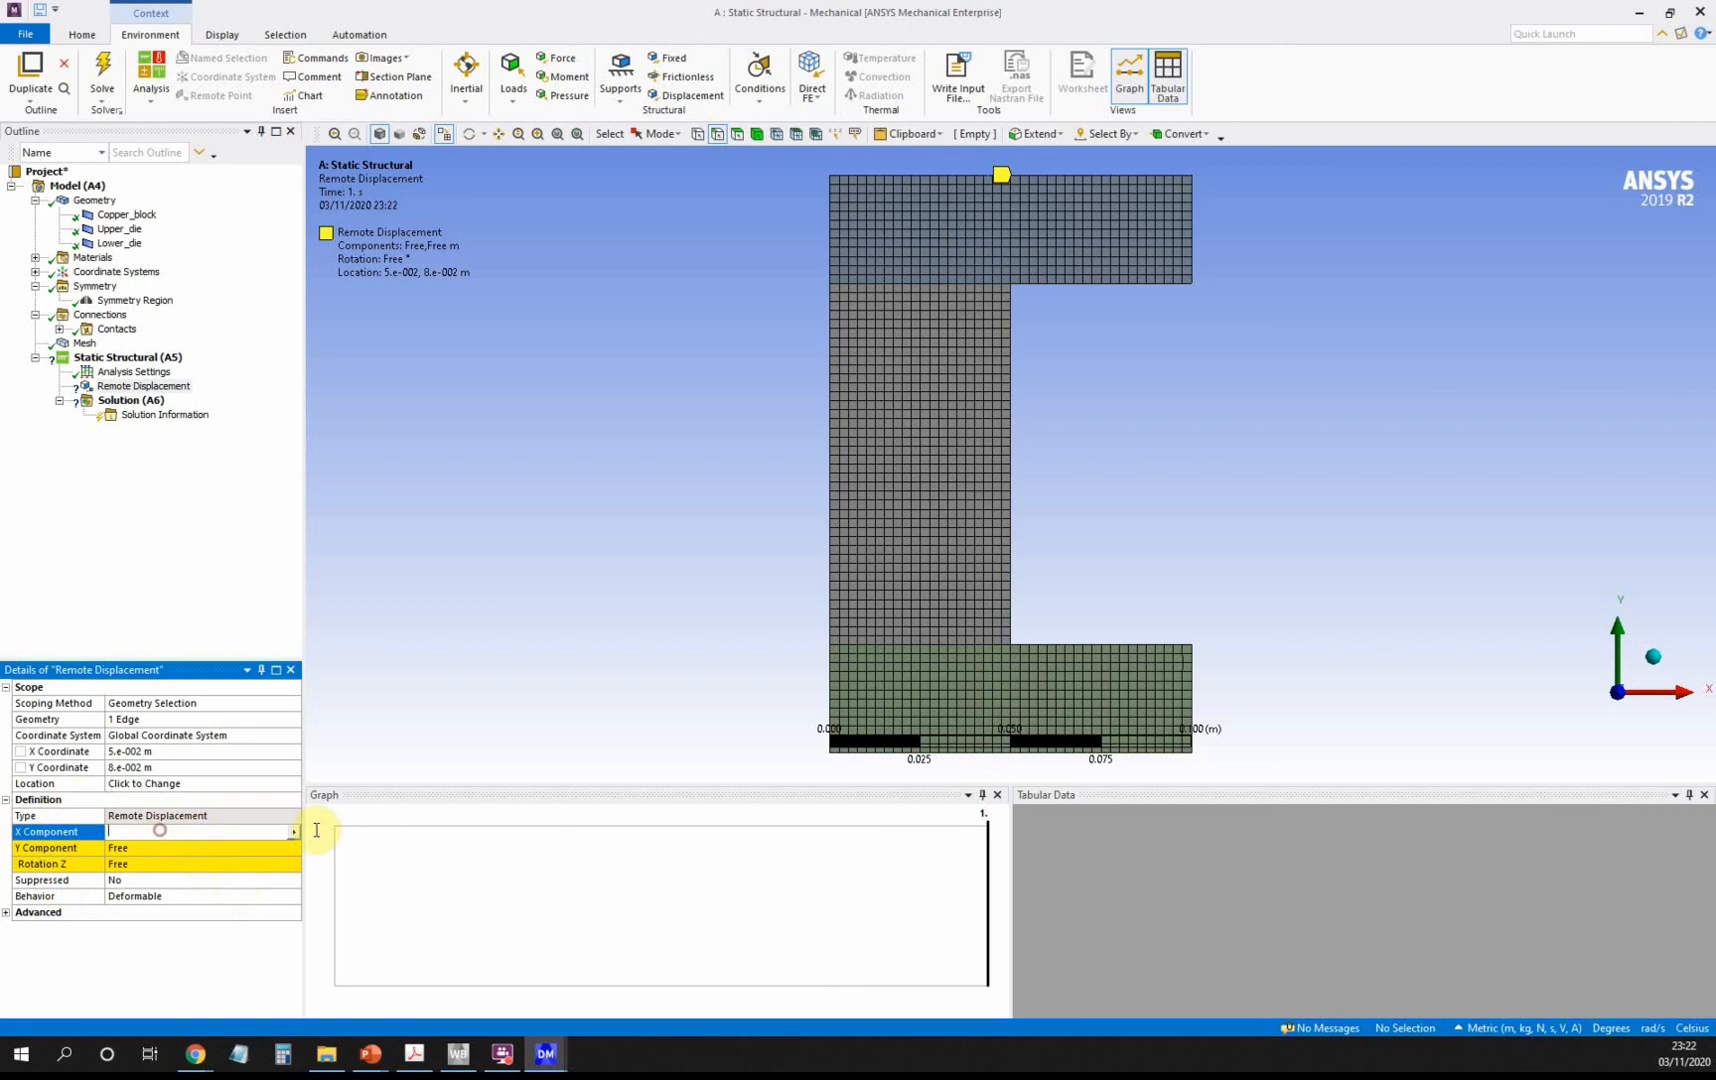
left_click(293, 833)
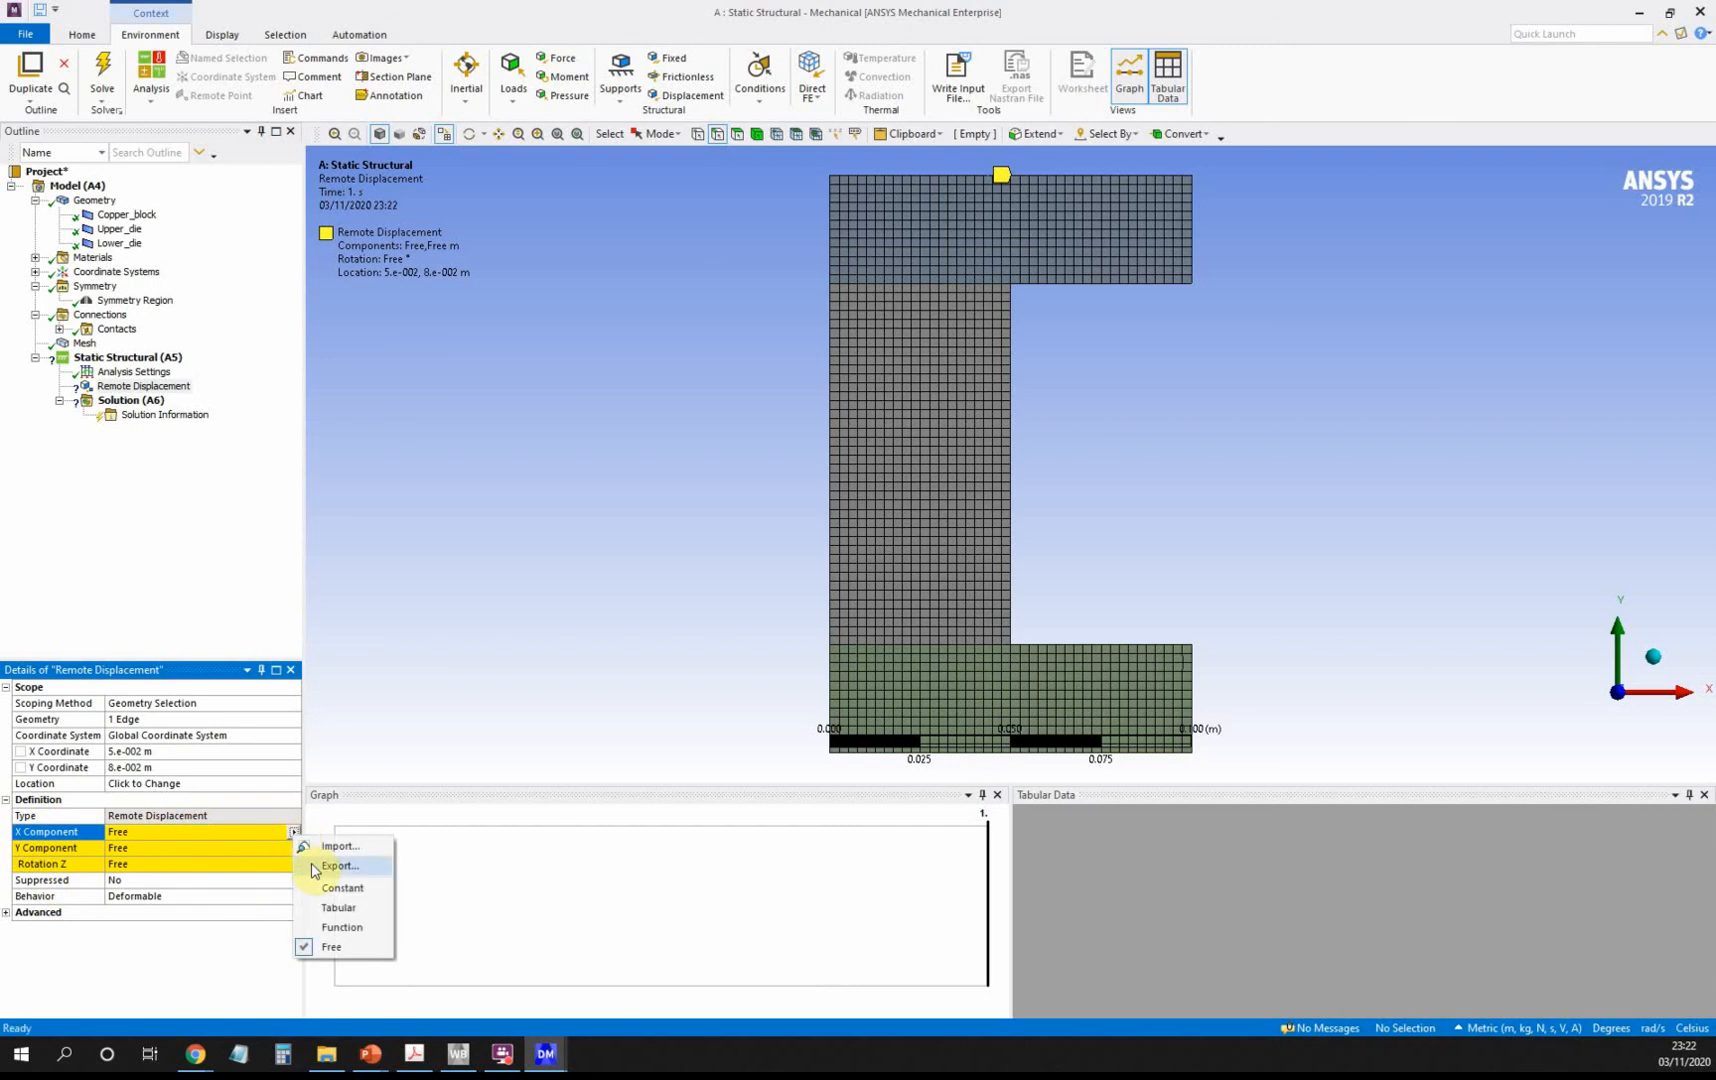
left_click(338, 888)
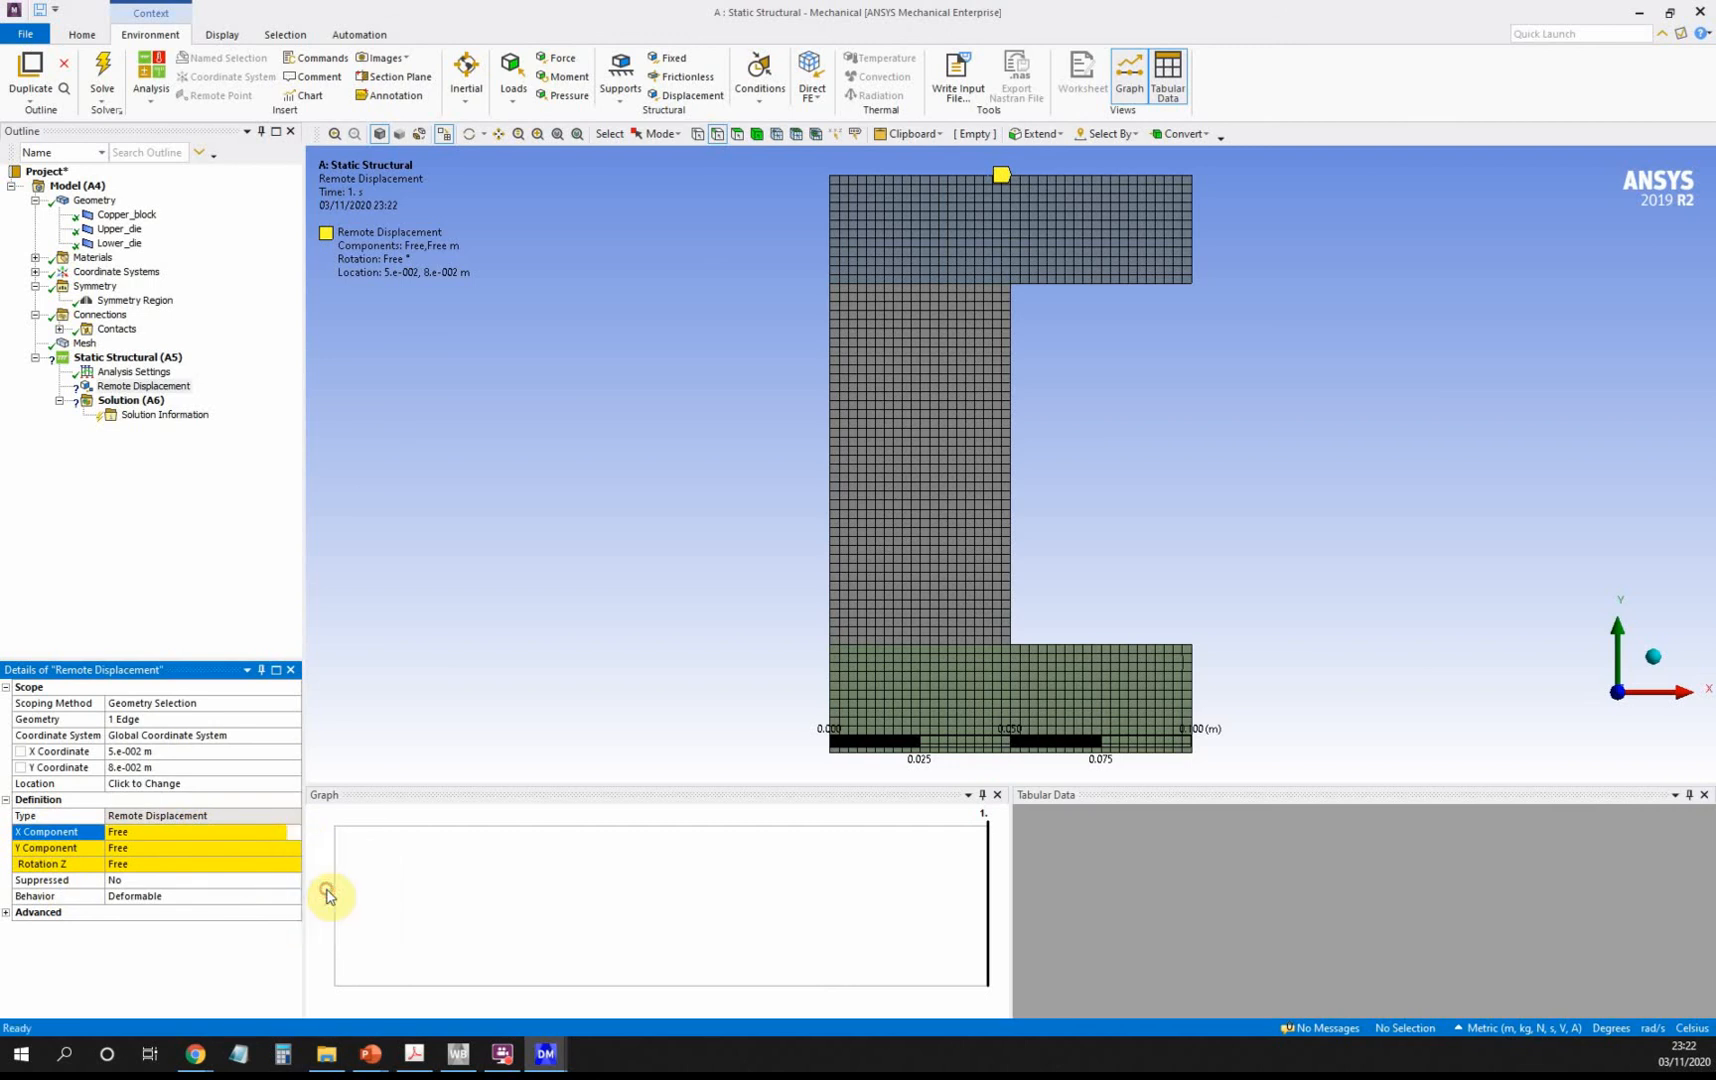
left_click(210, 864)
left_click(291, 868)
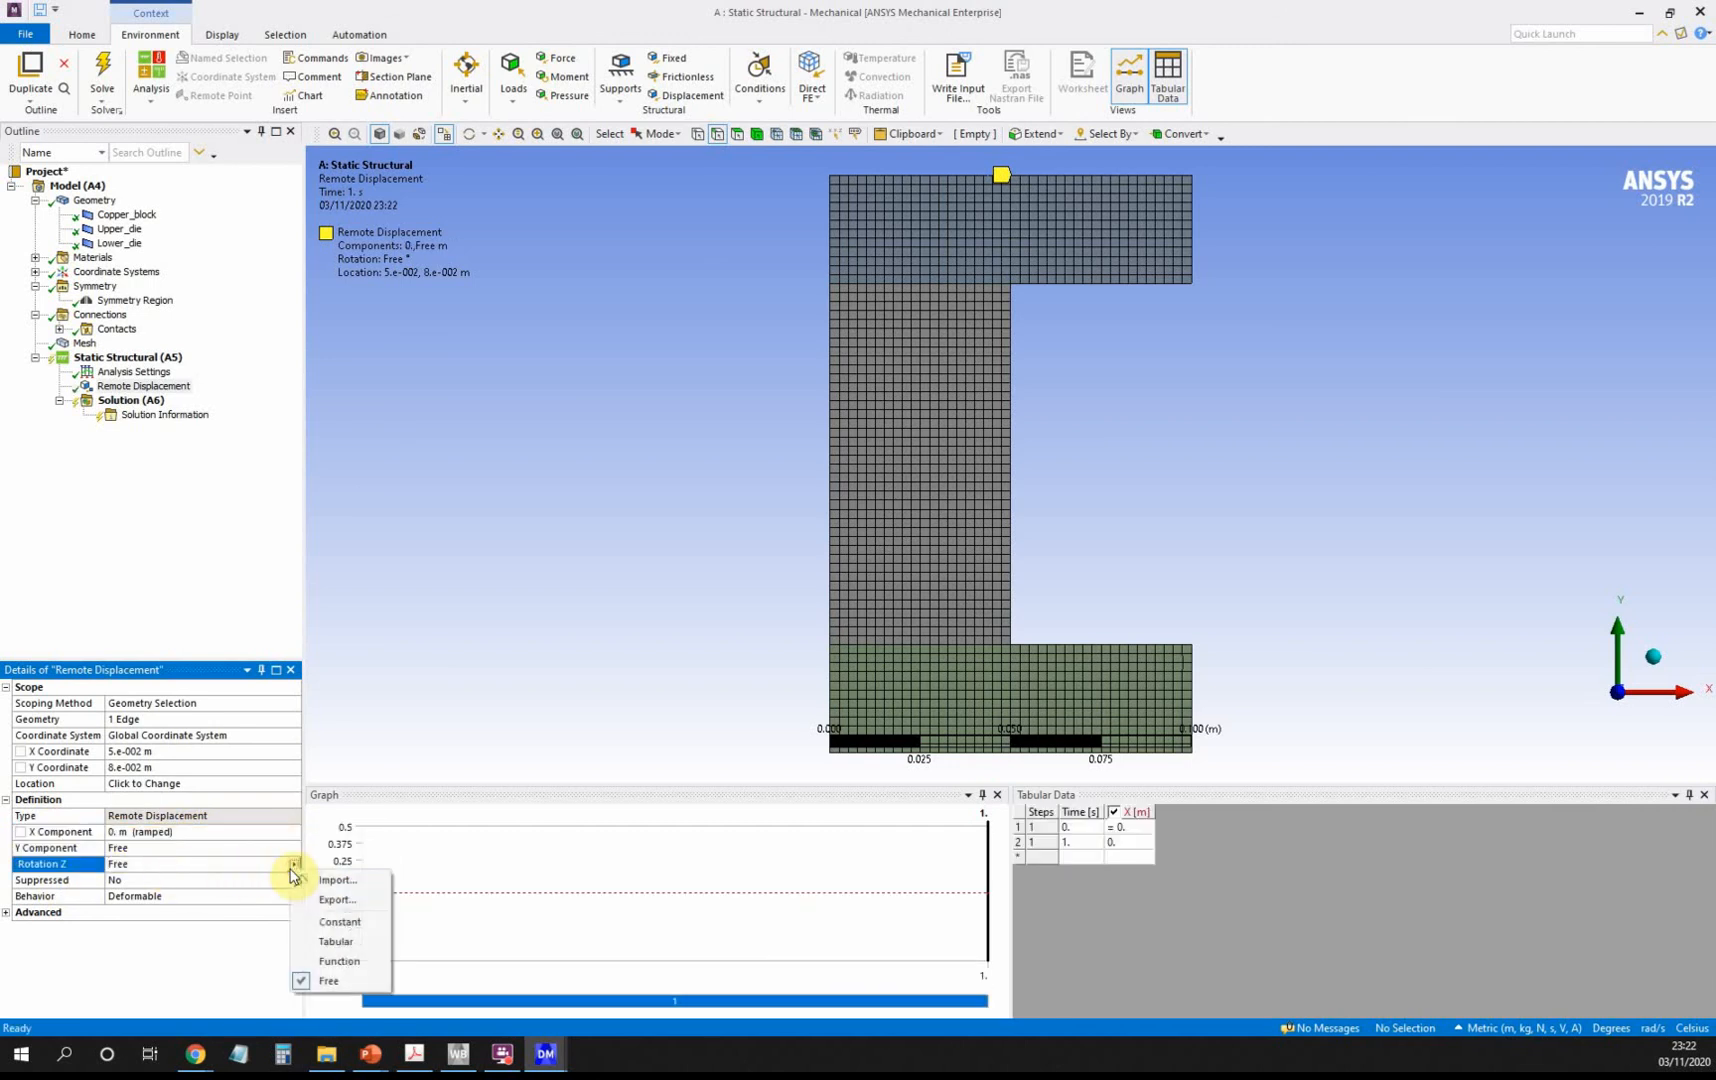
left_click(333, 921)
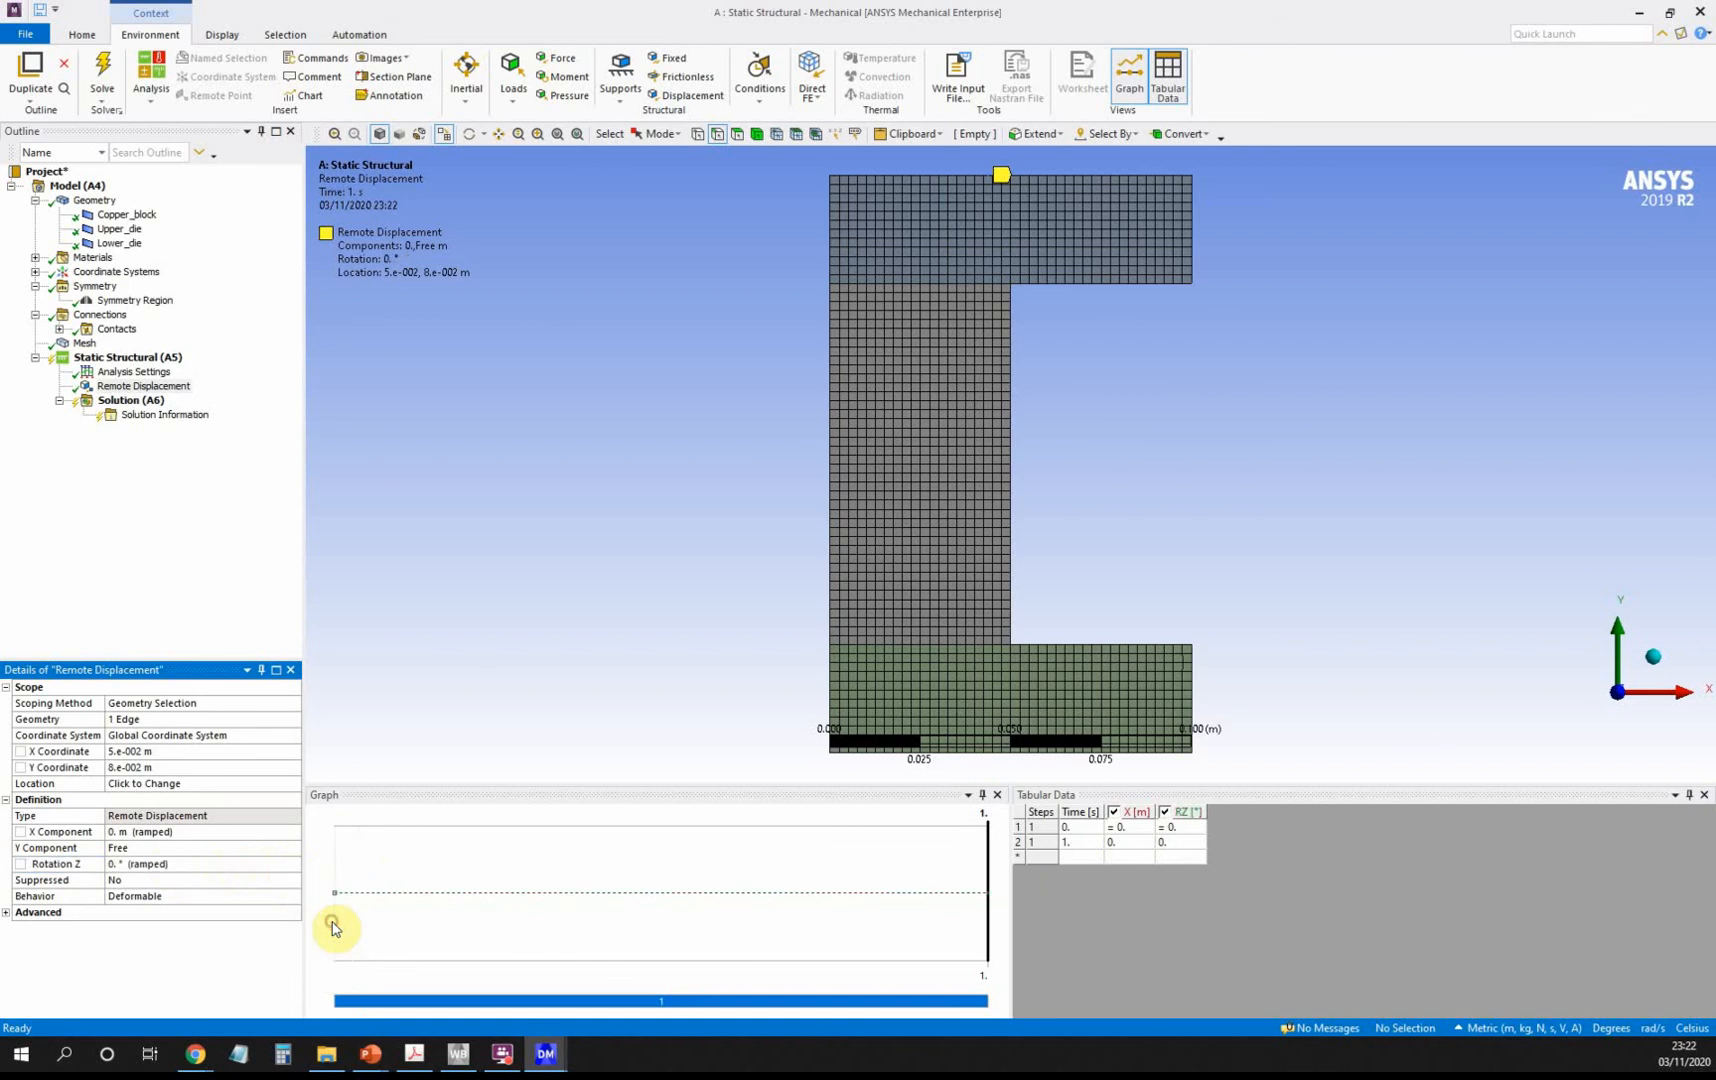
left_click(155, 847)
type("-0.025")
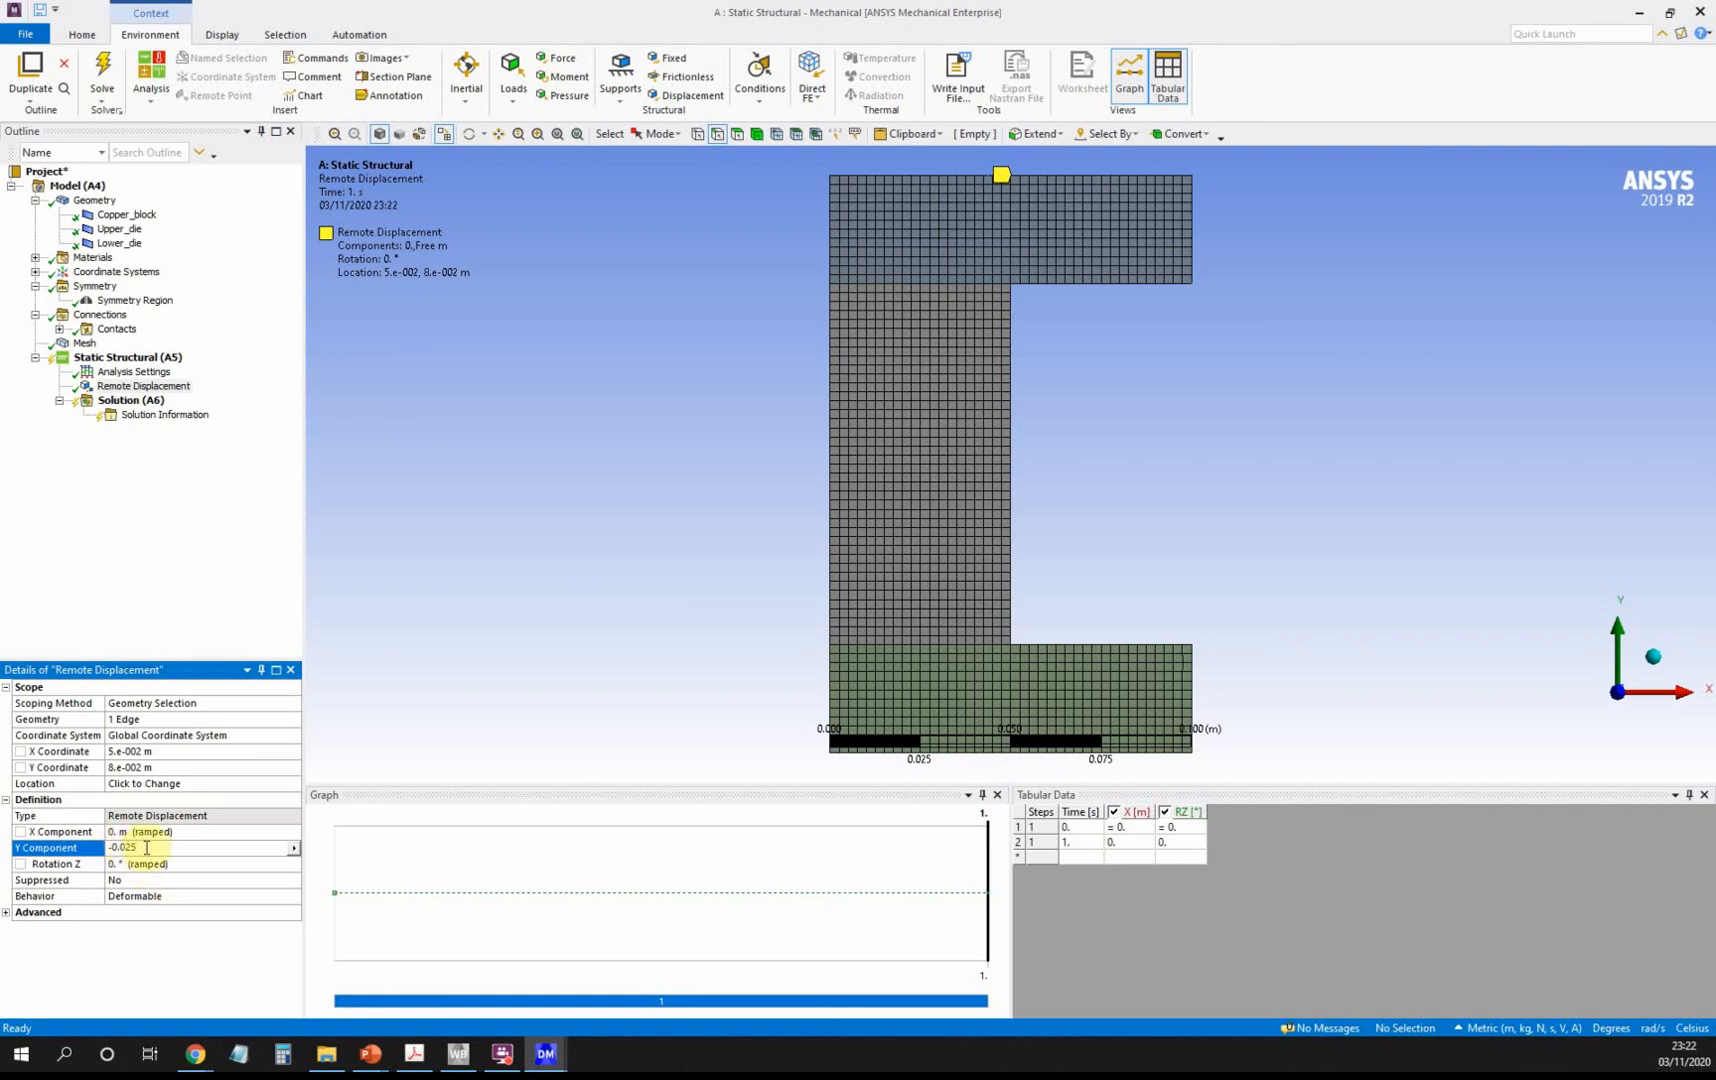
key("Return")
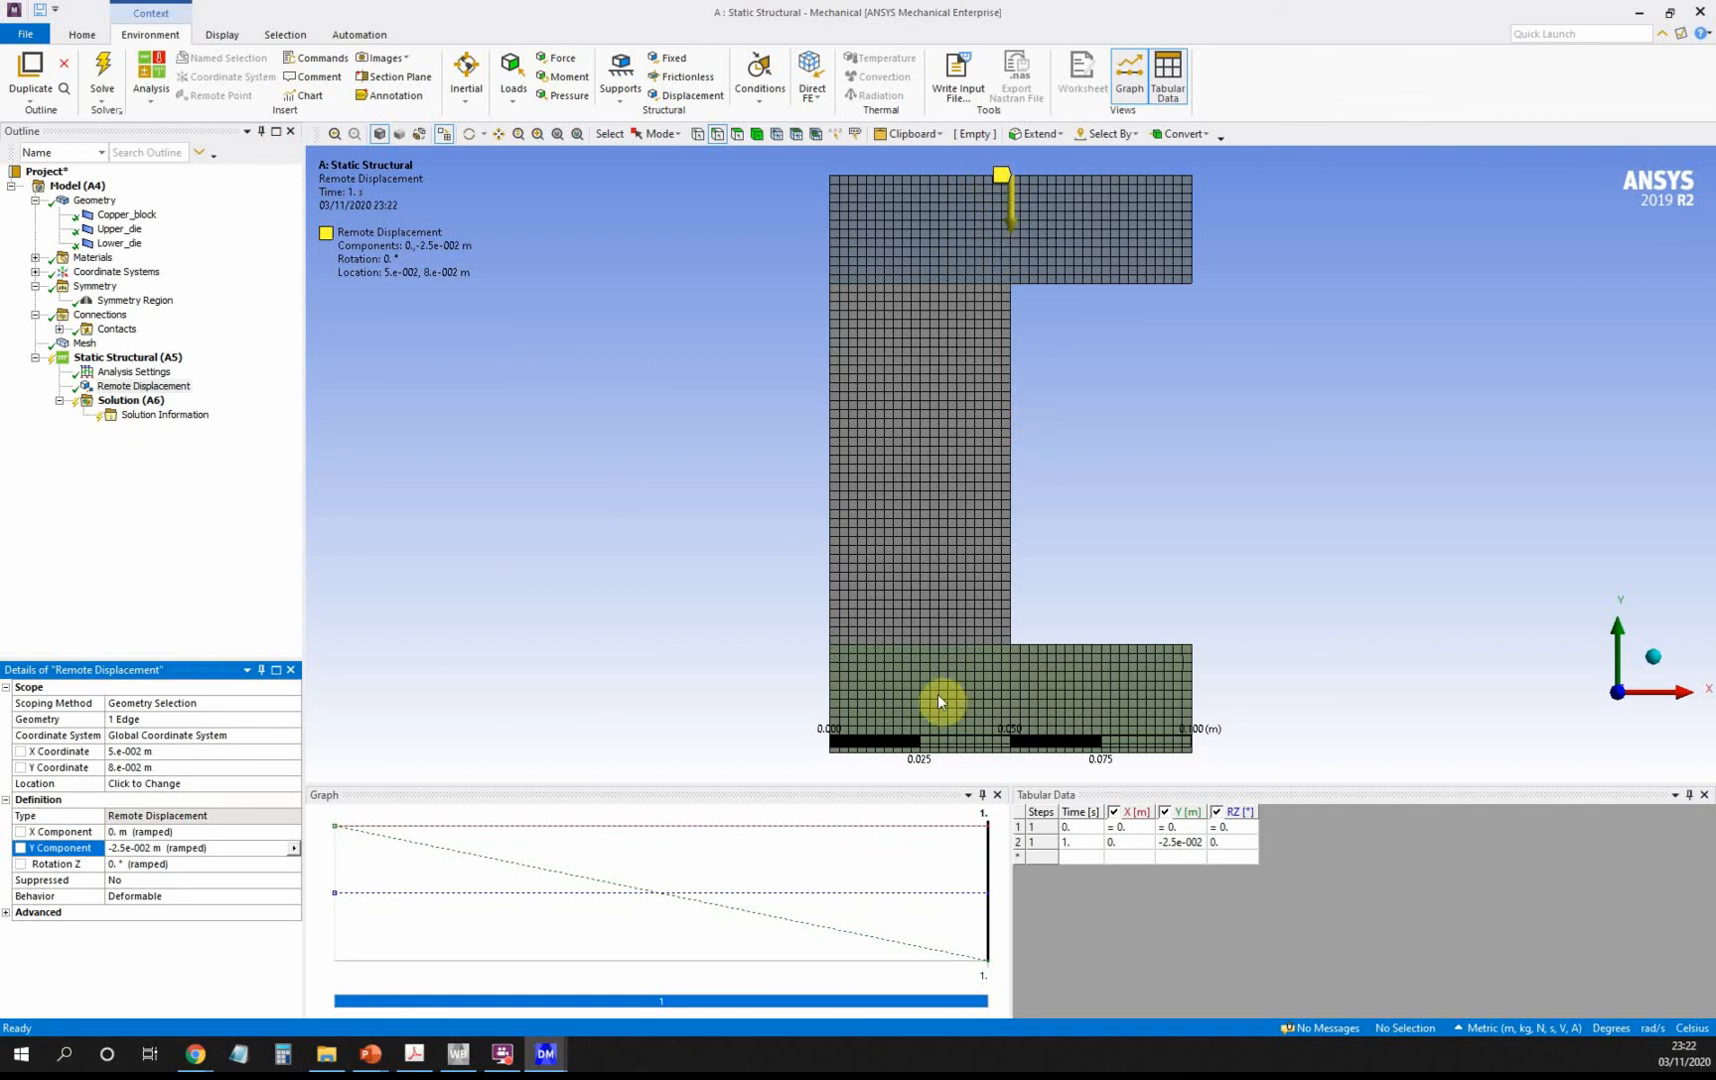
left_click(160, 360)
Insert a second Remote Displacement scoped to the lower die's bottom edge.
right_click(163, 362)
mouse_move(253, 370)
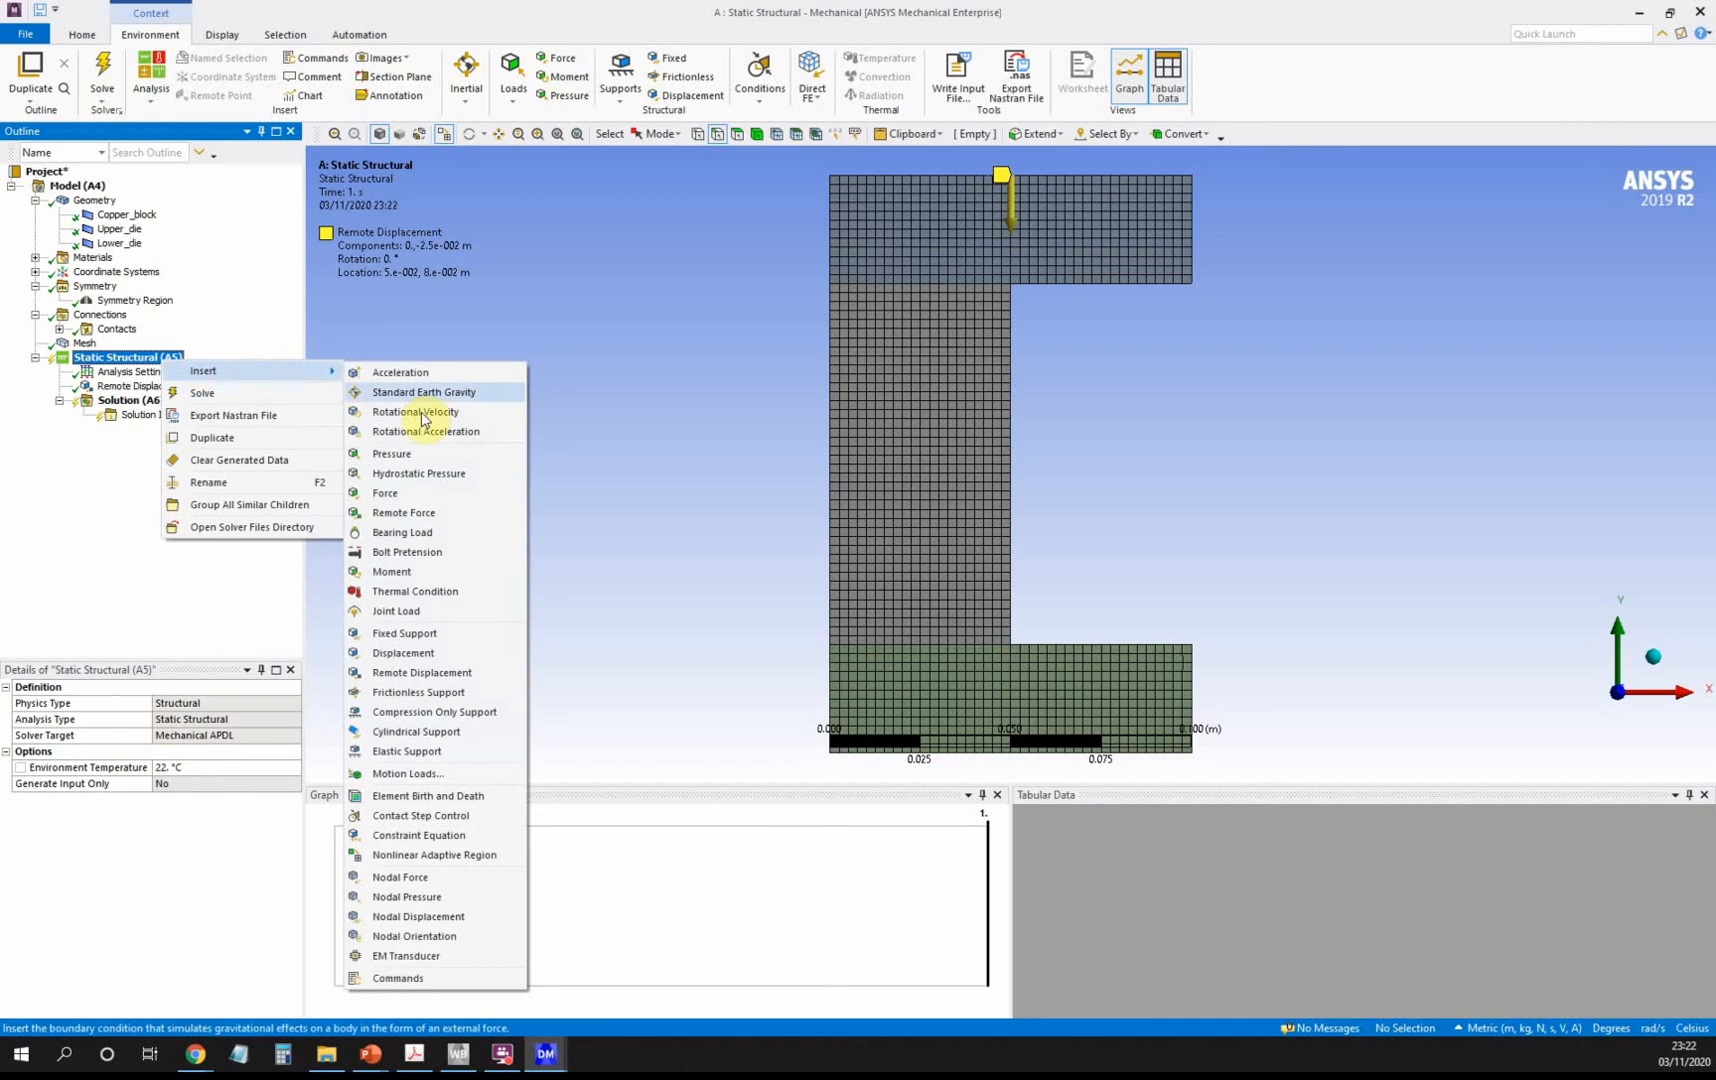
left_click(462, 674)
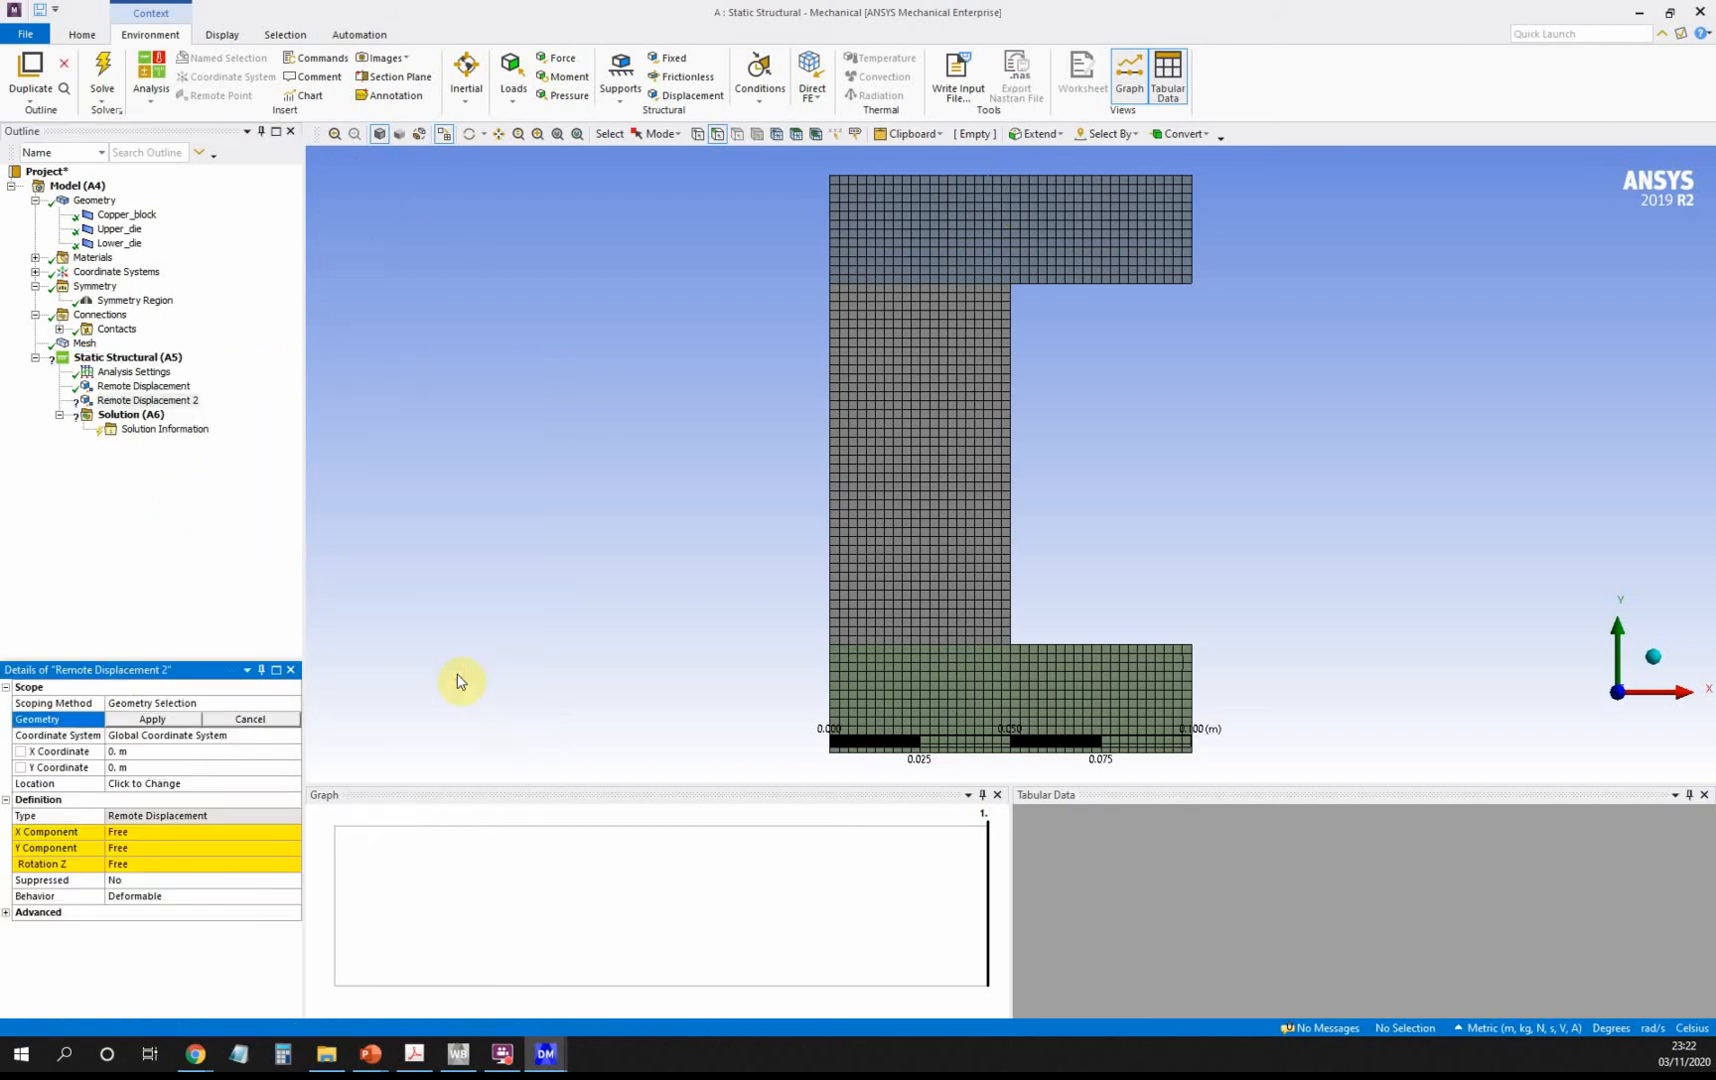
left_click(986, 754)
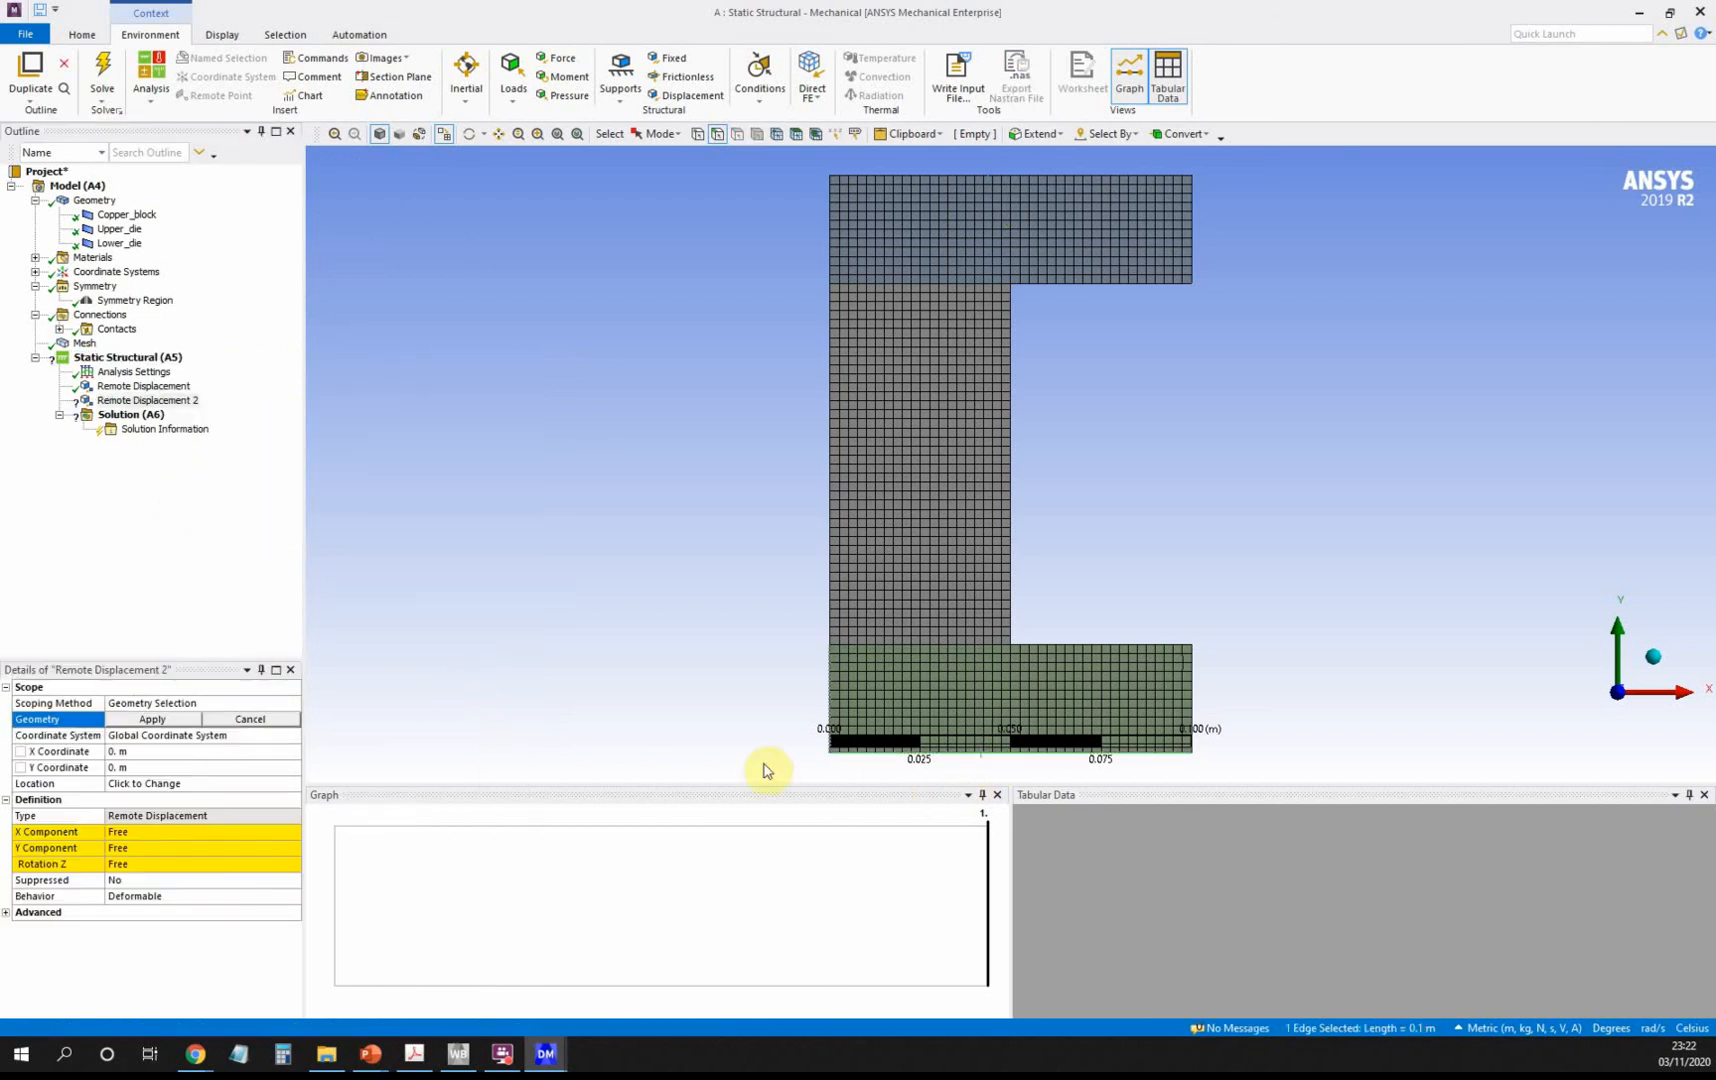
left_click(152, 719)
Set its X and Y components to constant 0 m and Rotation Z to 0°.
left_click(184, 832)
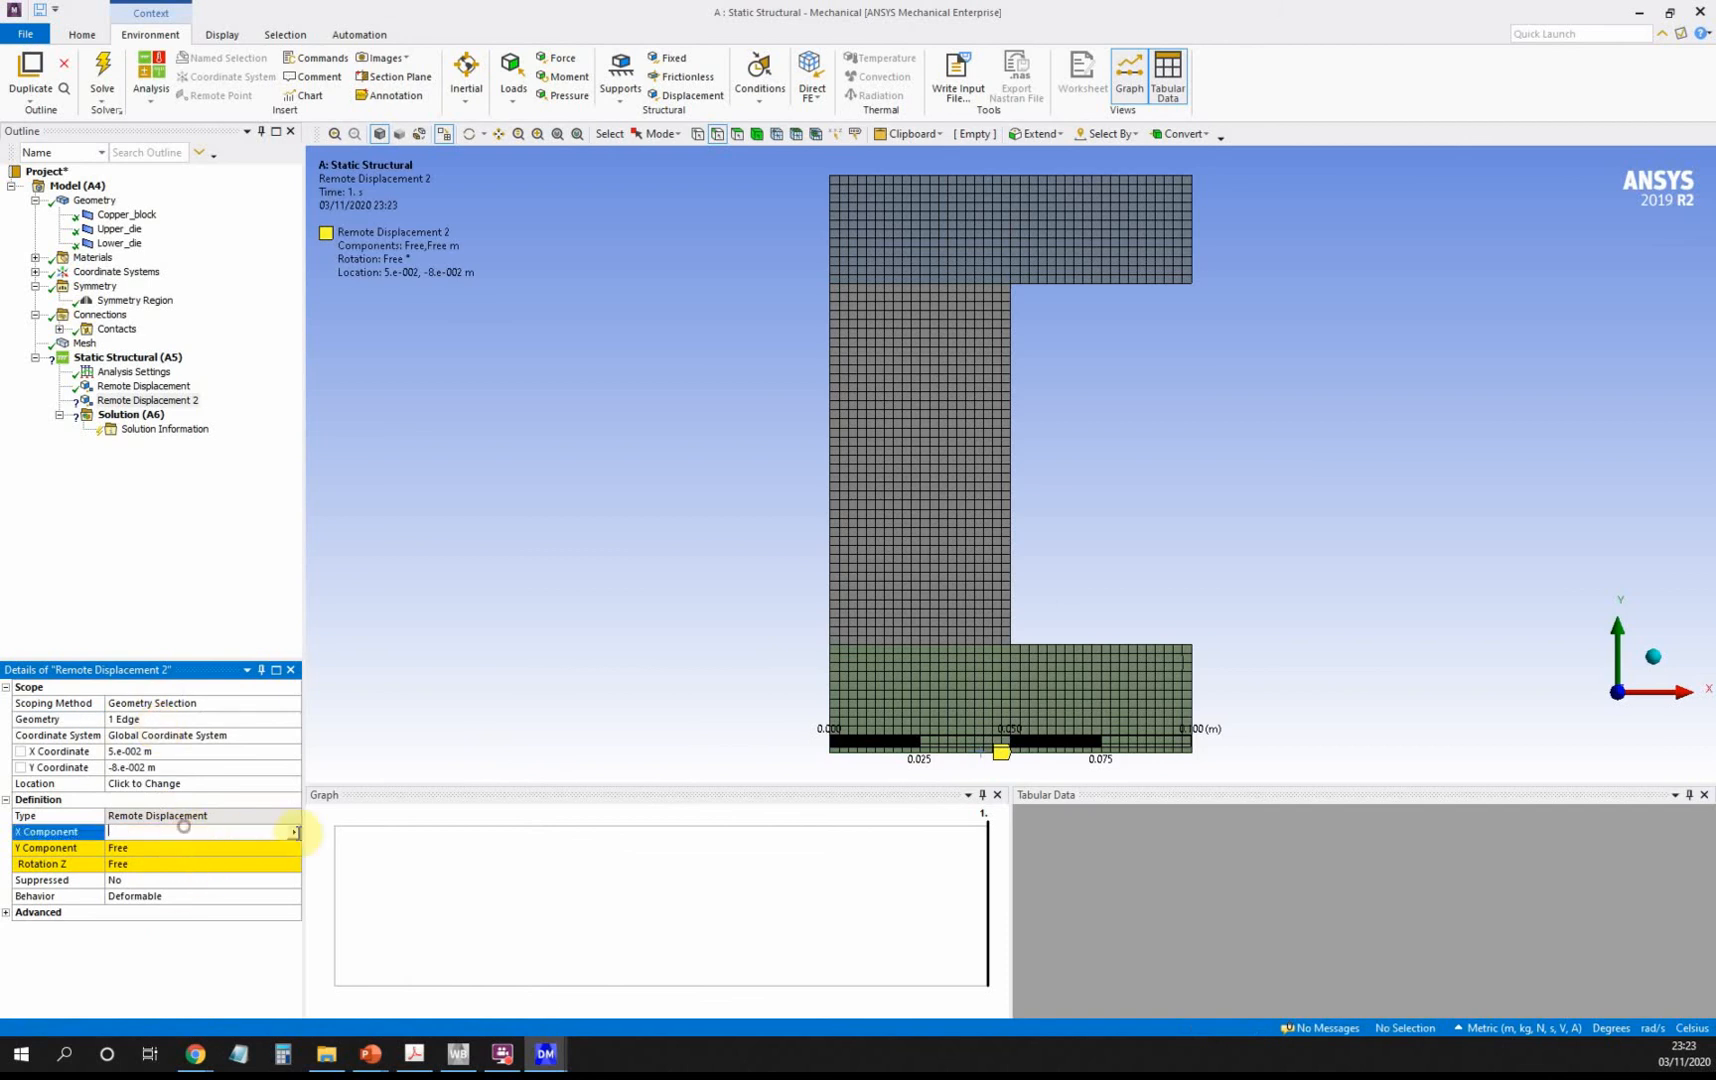
left_click(293, 832)
left_click(345, 885)
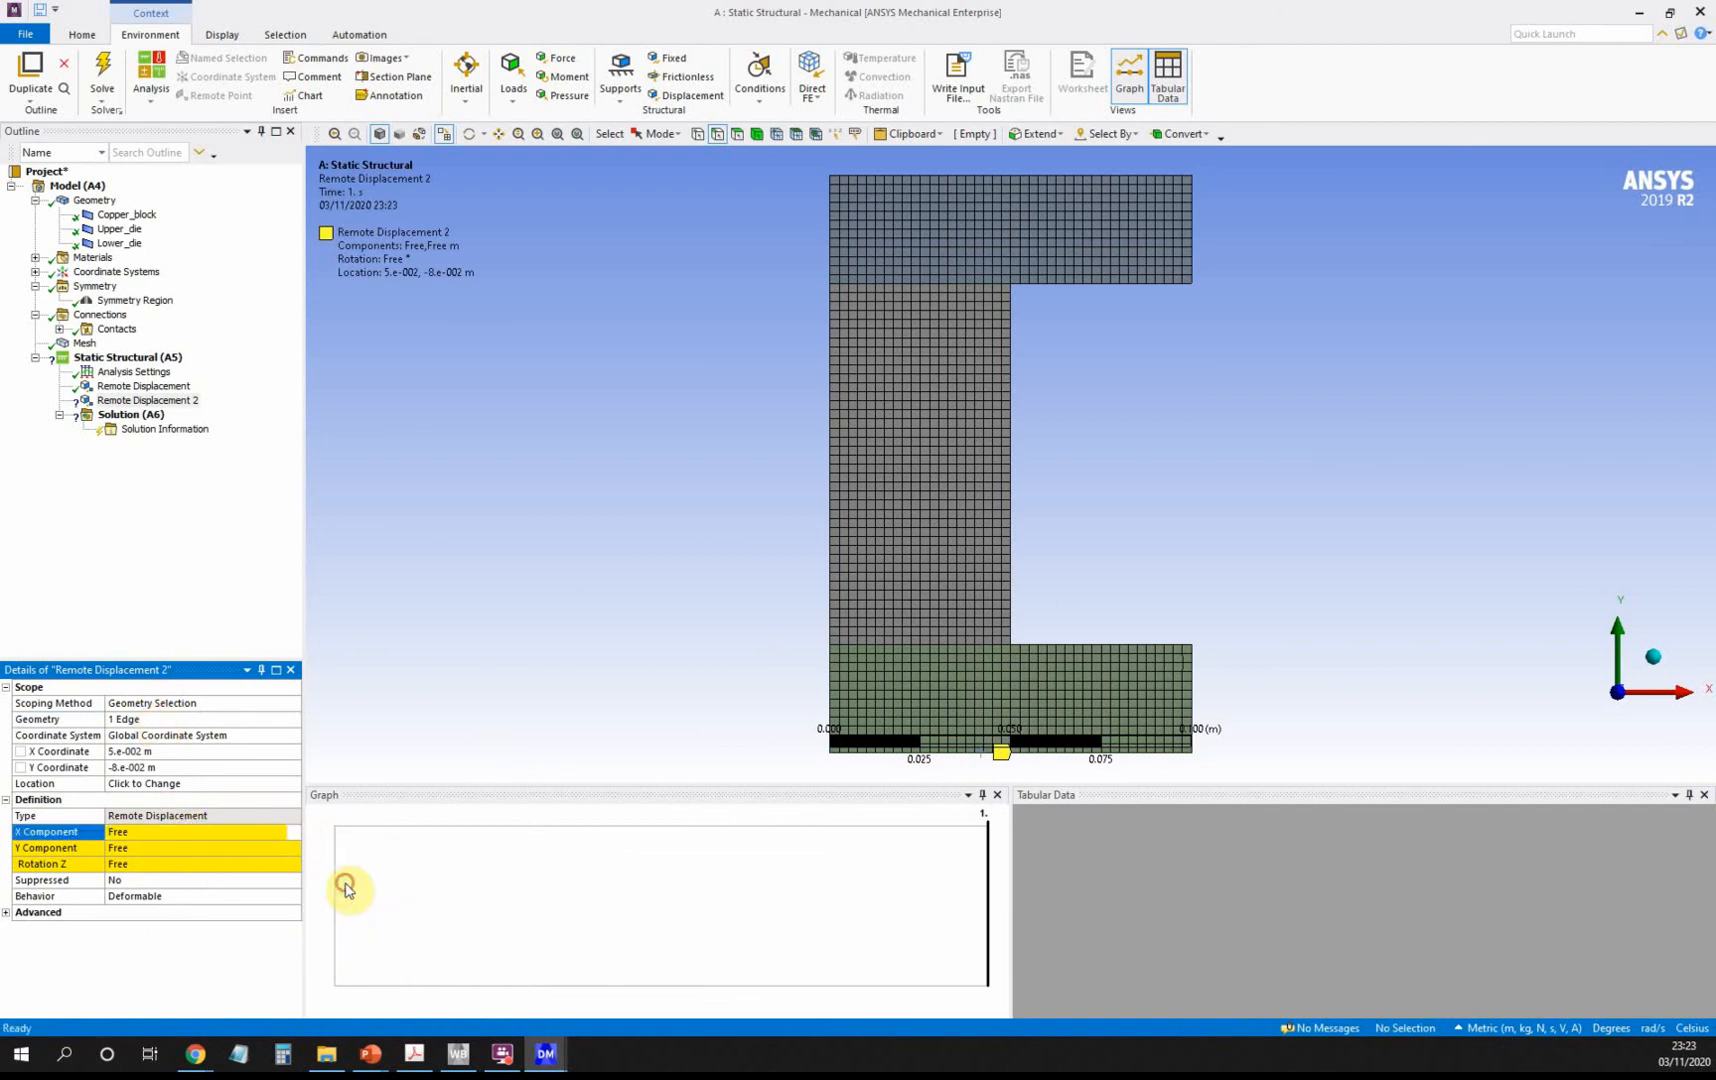
left_click(282, 848)
left_click(294, 849)
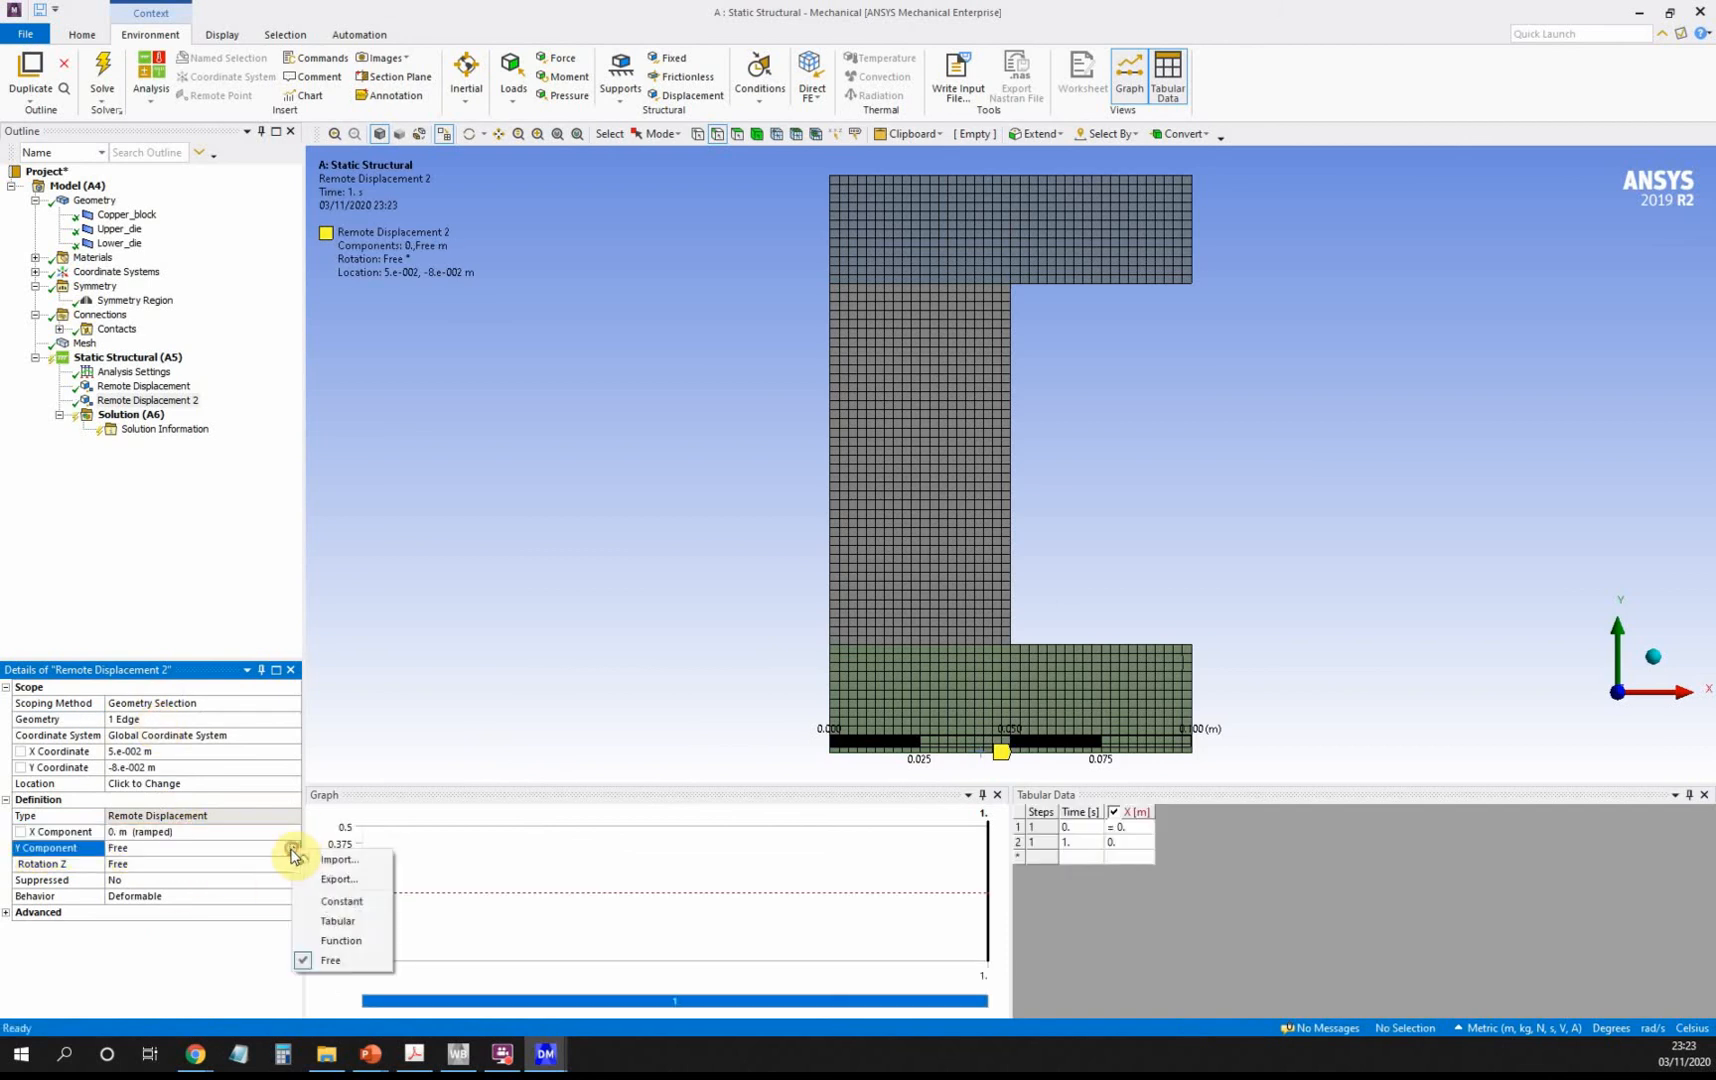
left_click(344, 903)
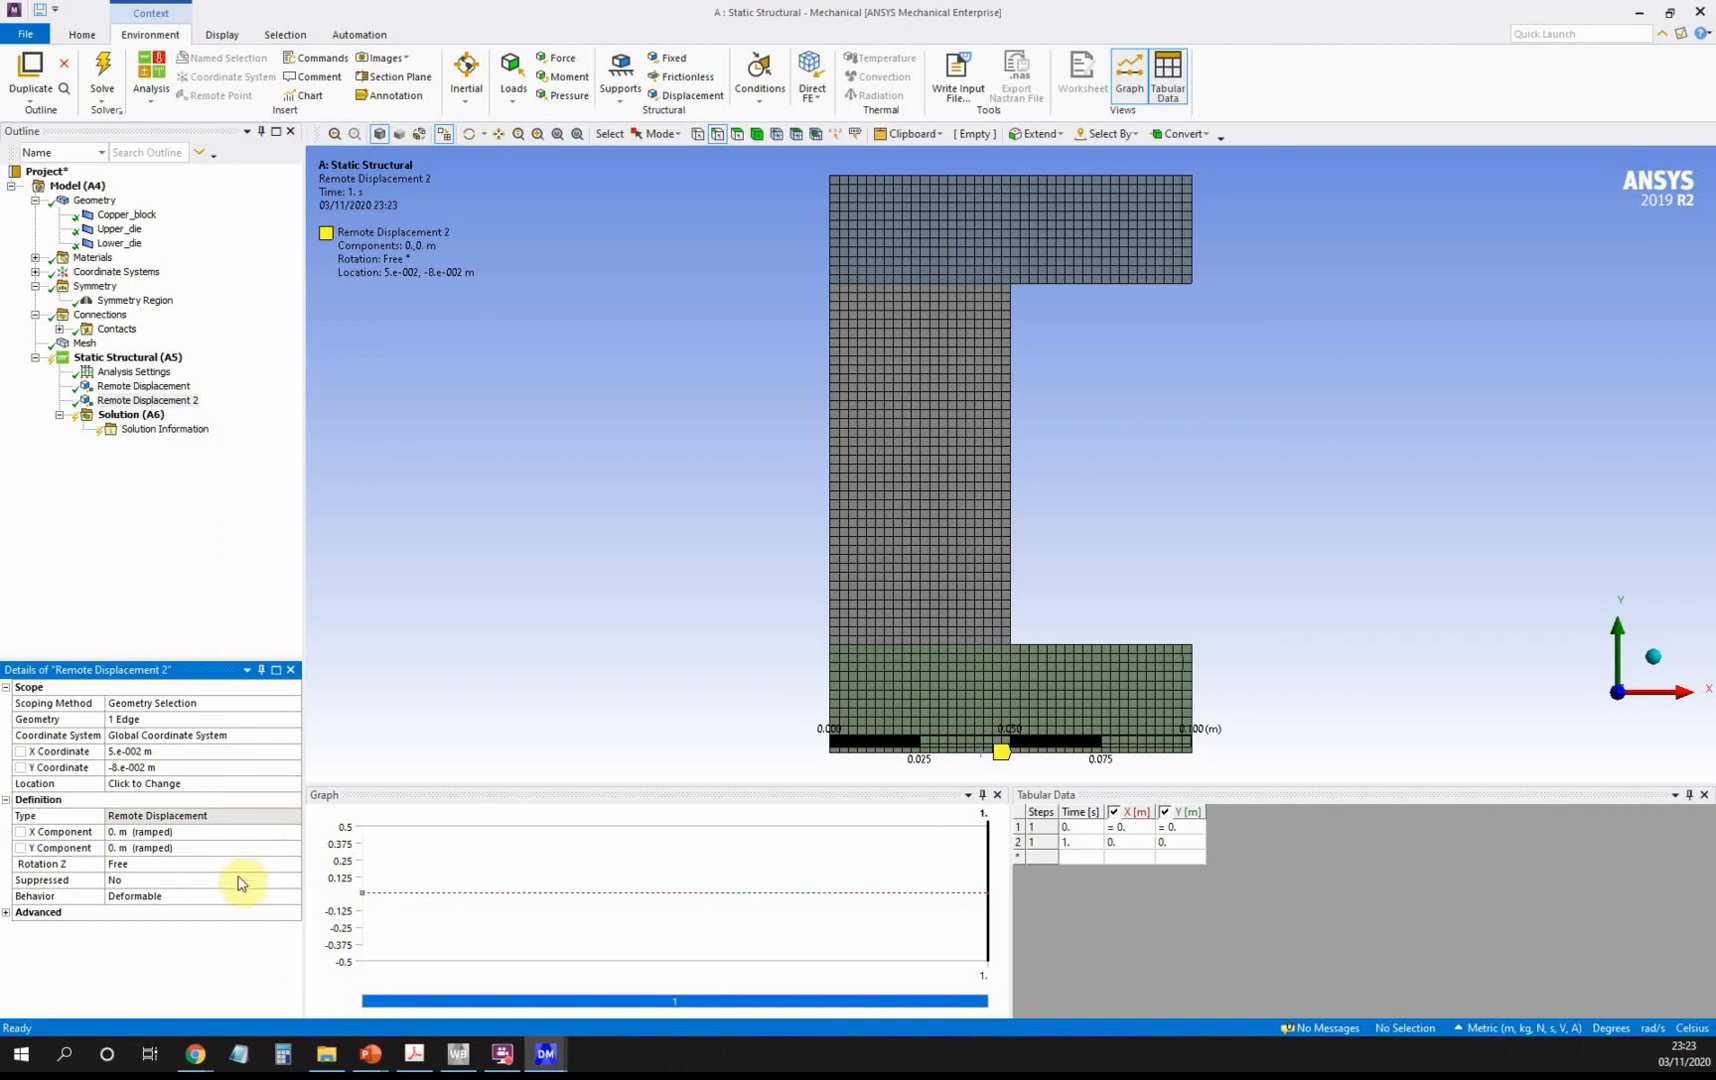
left_click(262, 864)
left_click(292, 864)
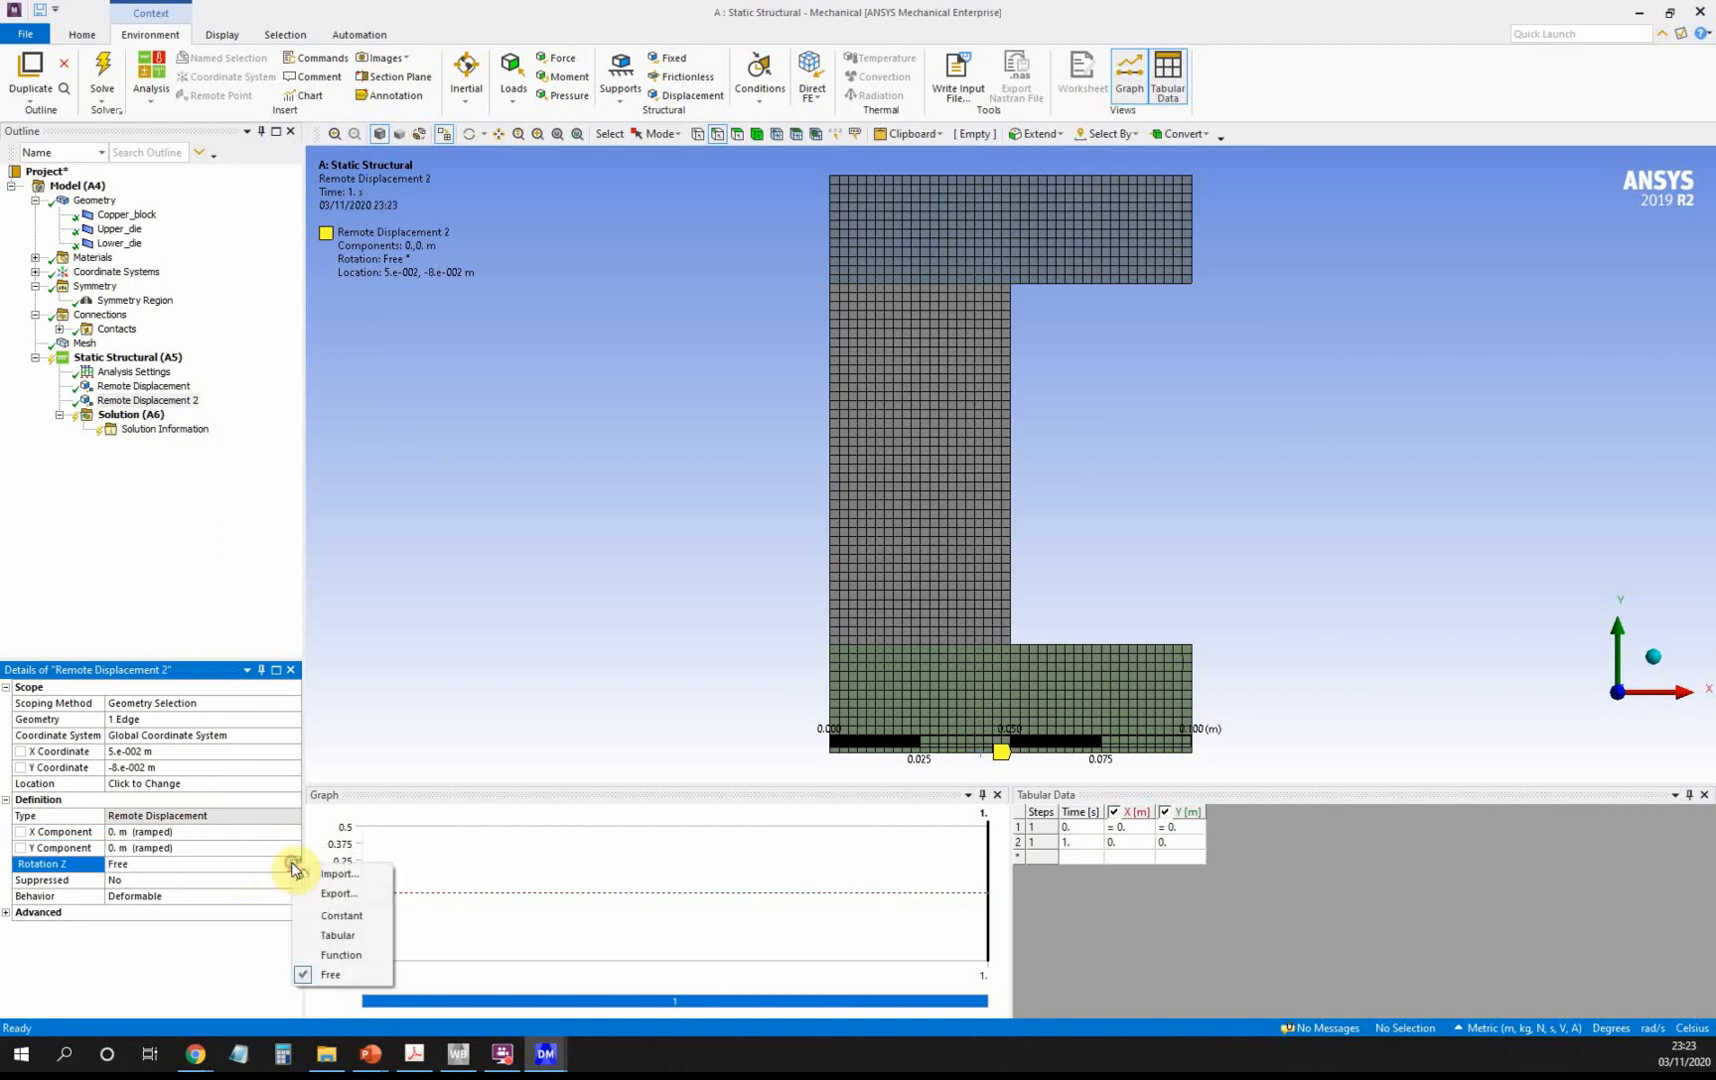
left_click(326, 915)
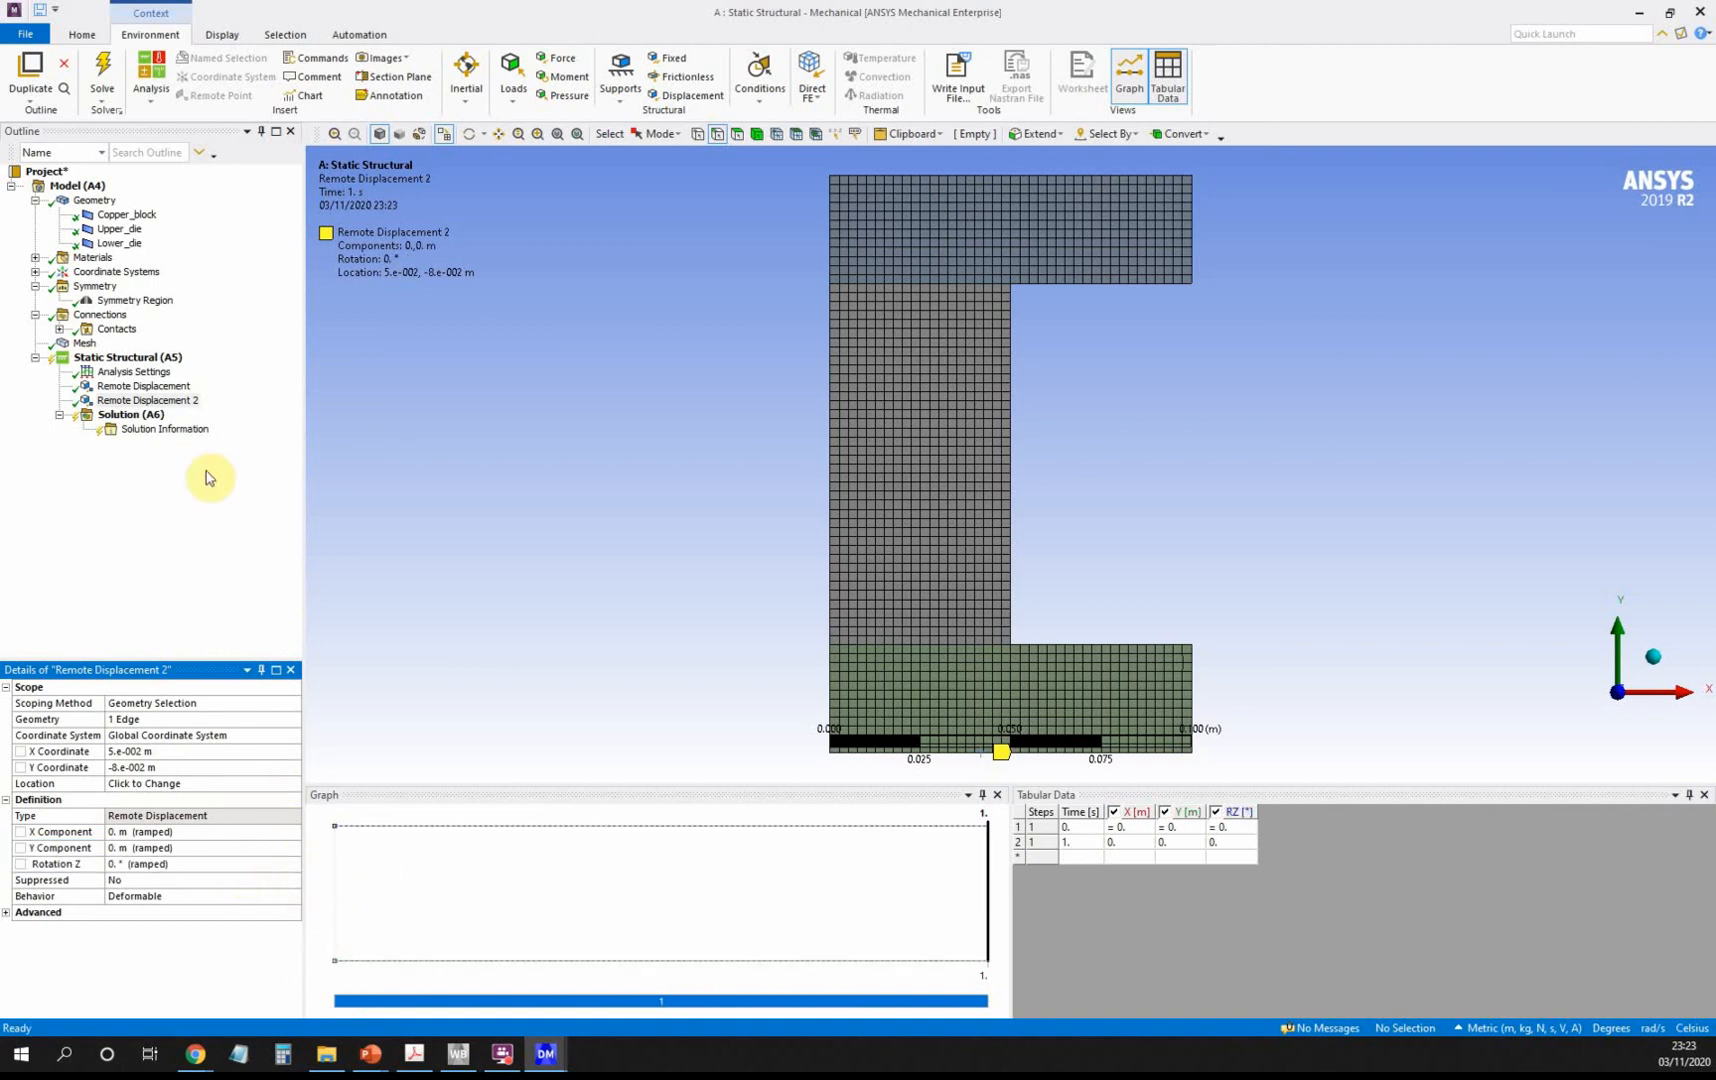
Remove the Total Deformation result that was added to Solution by mistake.
left_click(130, 418)
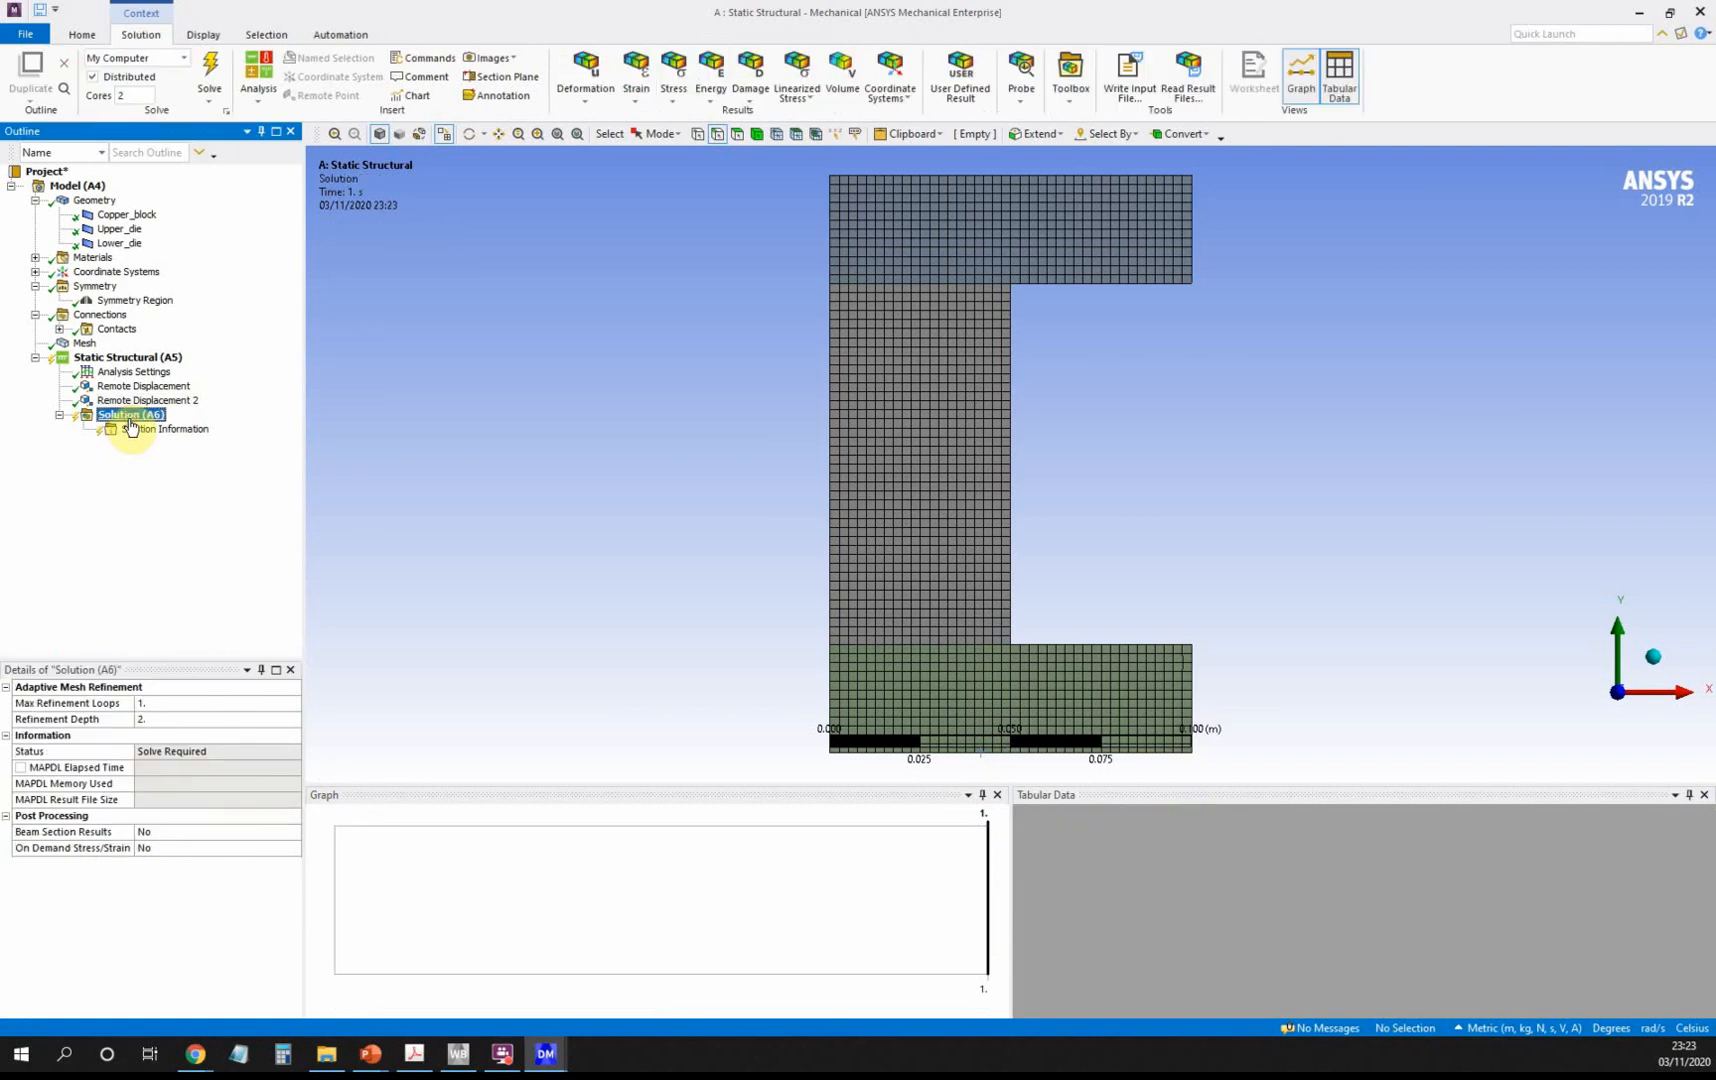
right_click(130, 425)
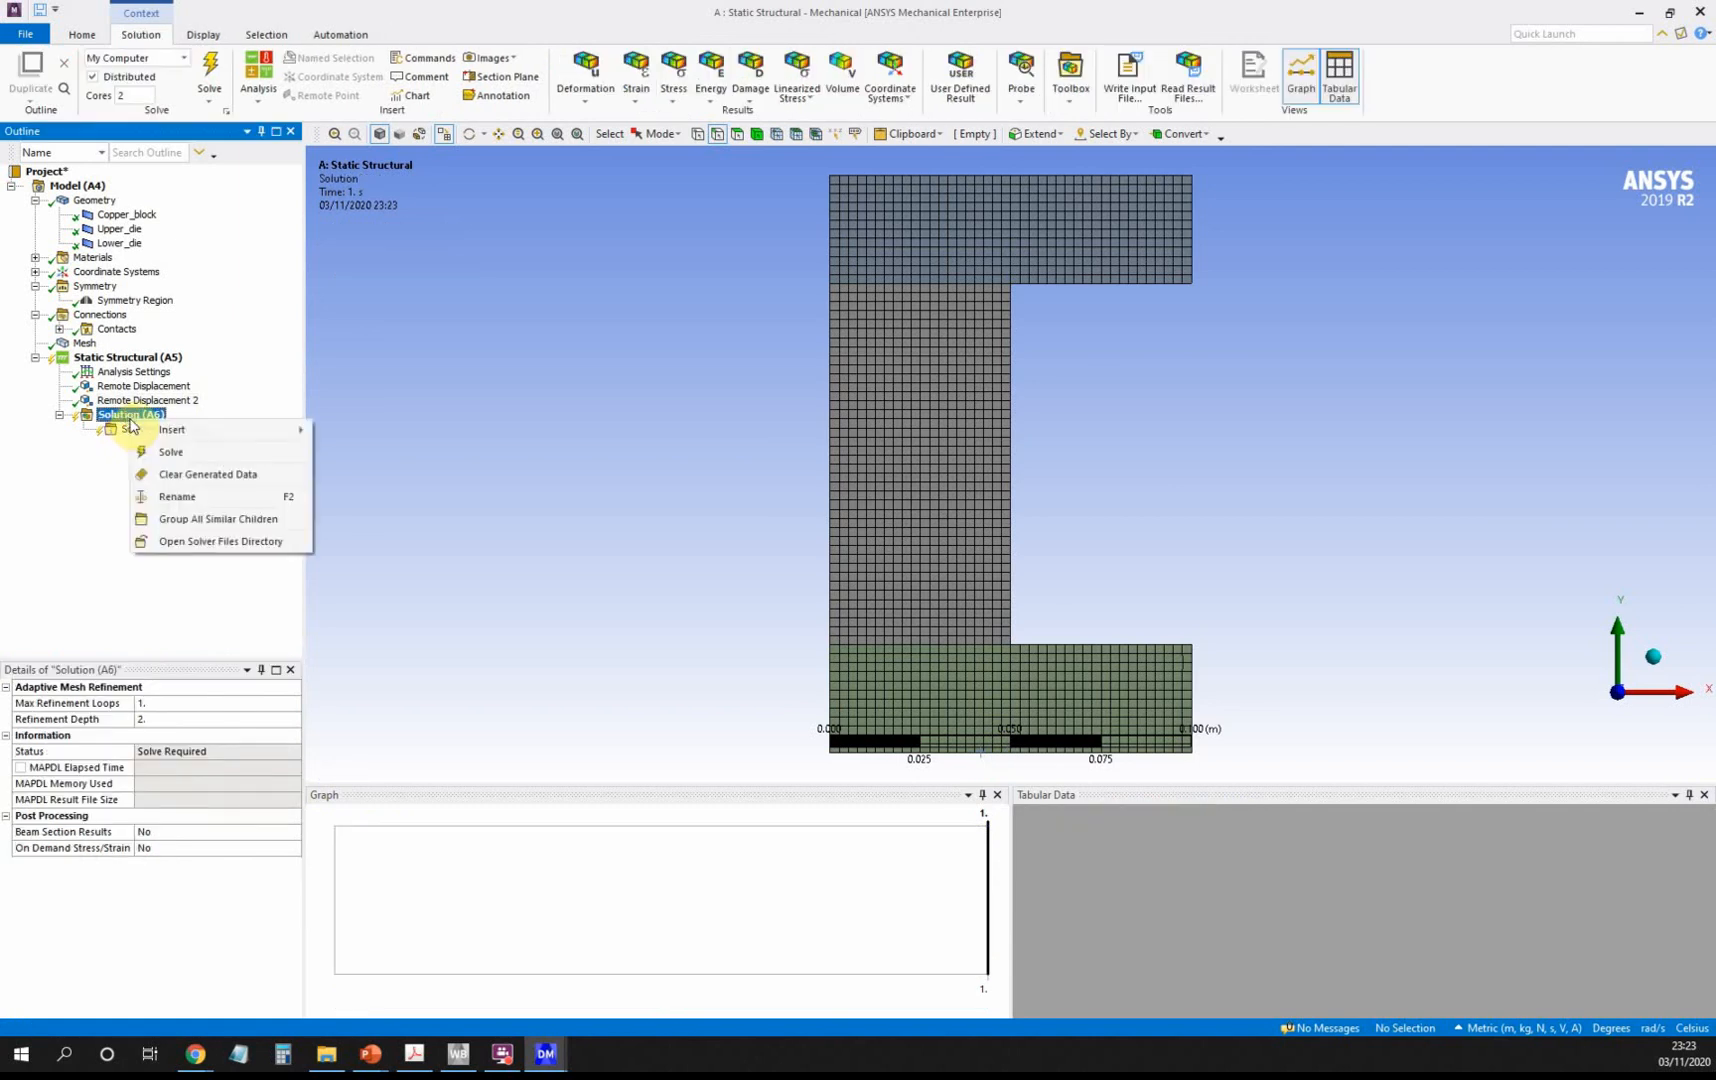
mouse_move(176, 432)
mouse_move(343, 436)
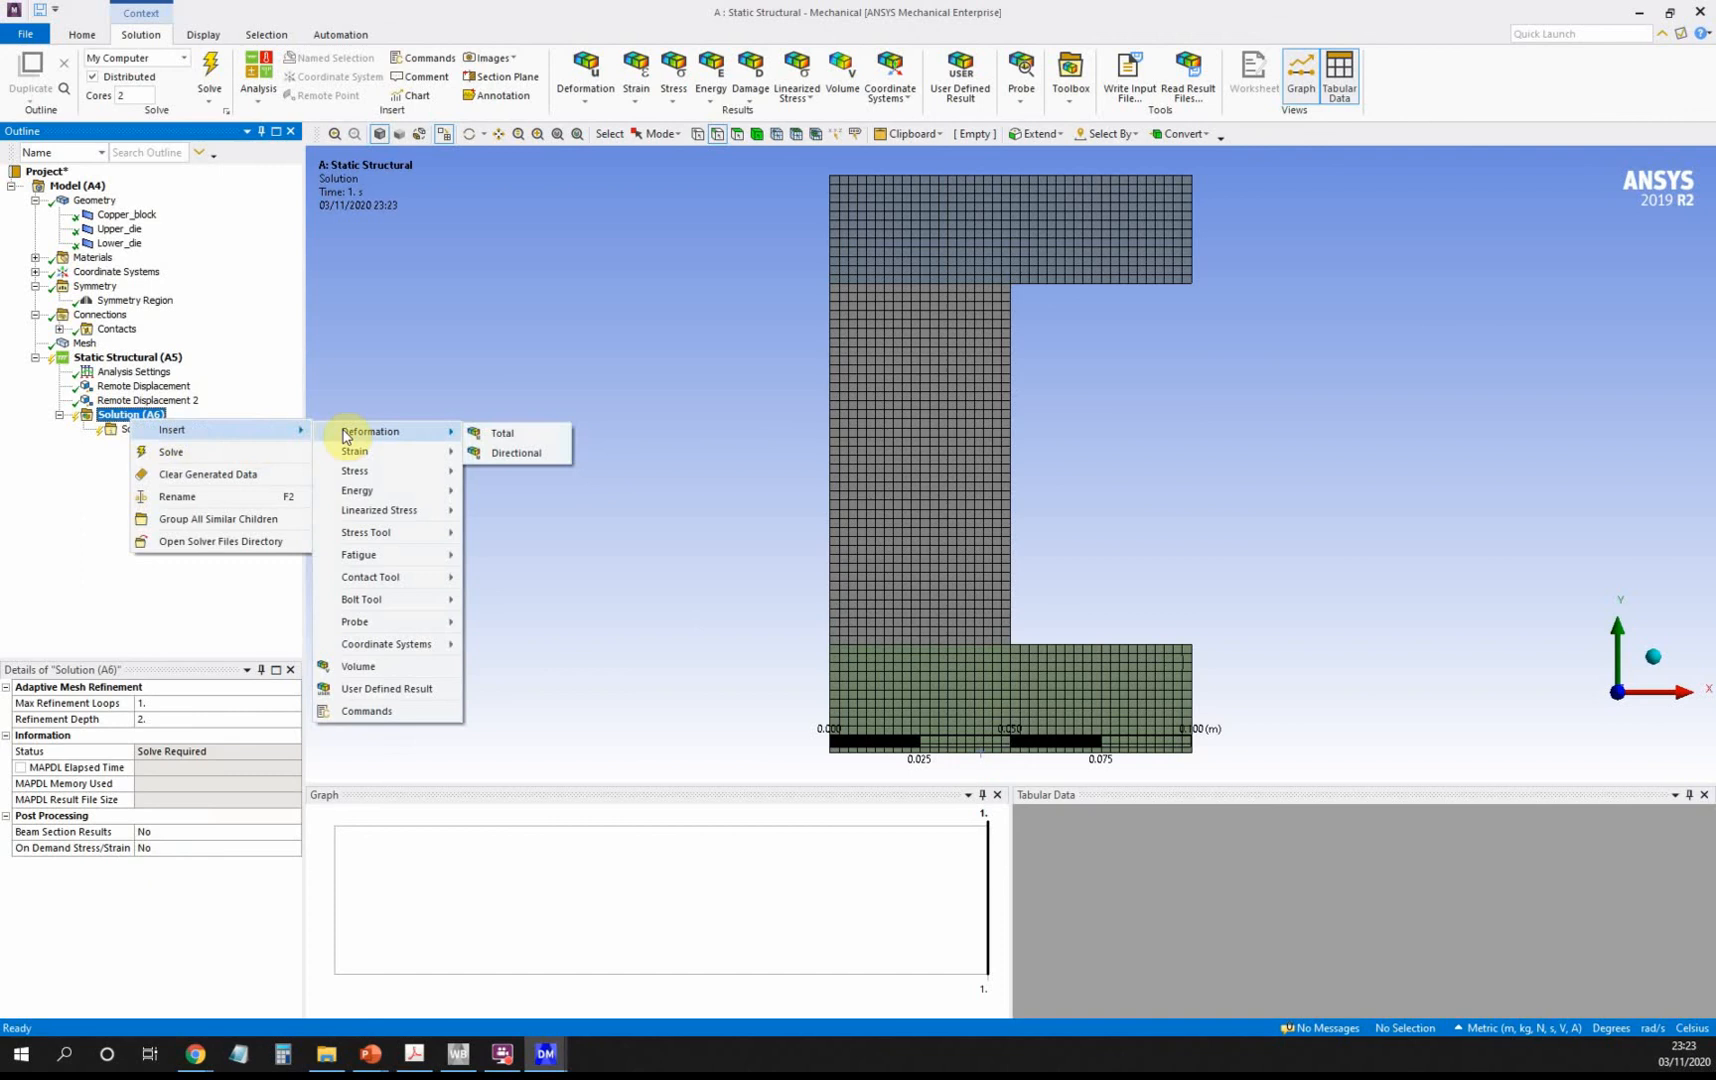
left_click(509, 436)
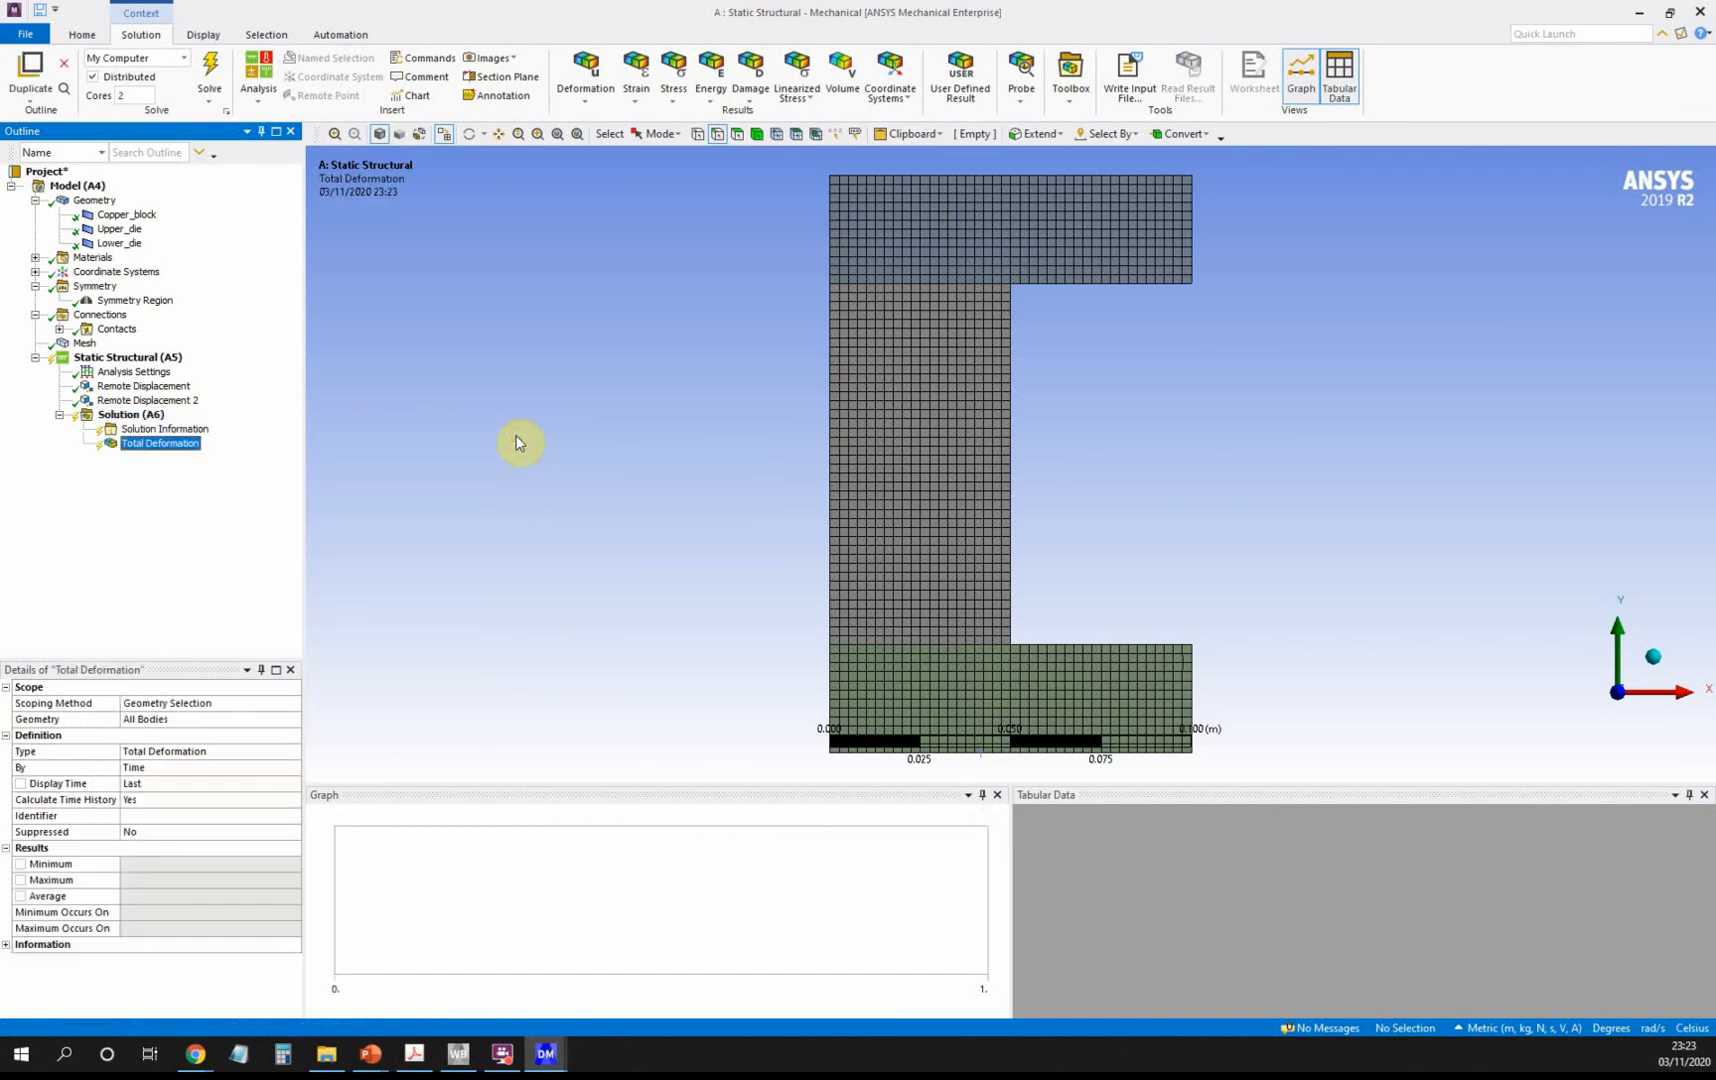
right_click(144, 452)
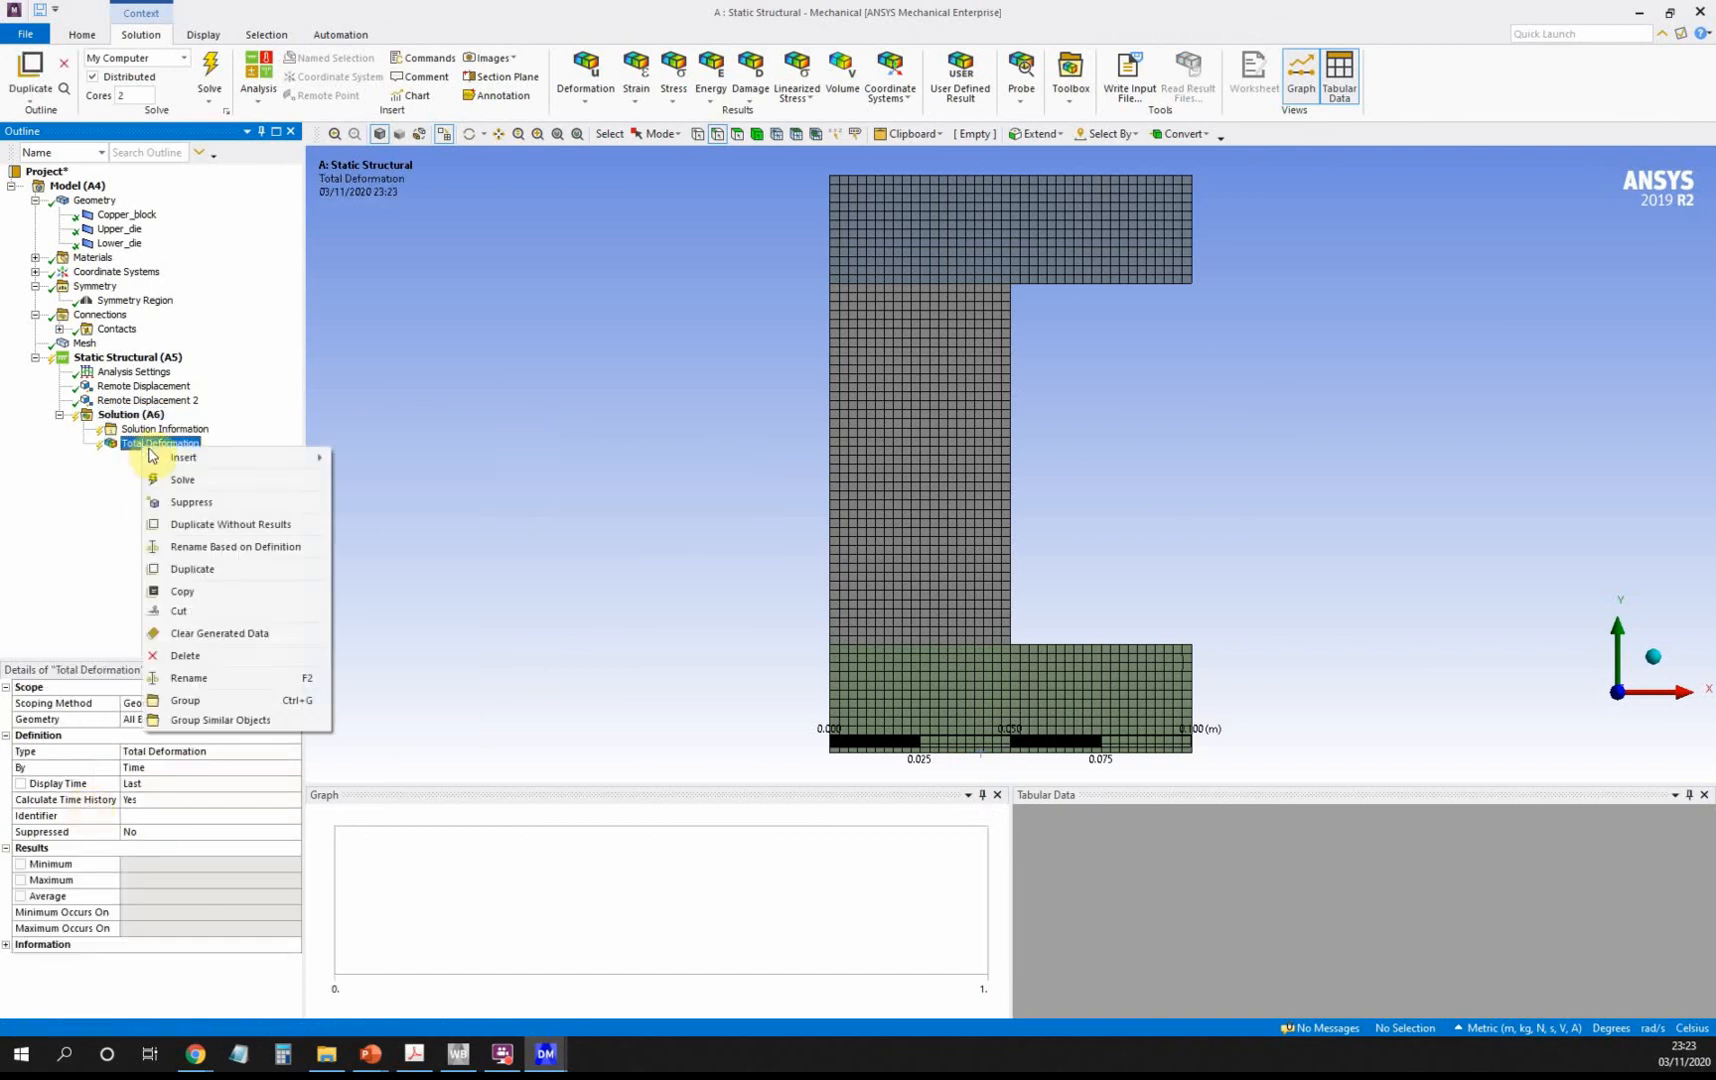
left_click(194, 653)
left_click(845, 589)
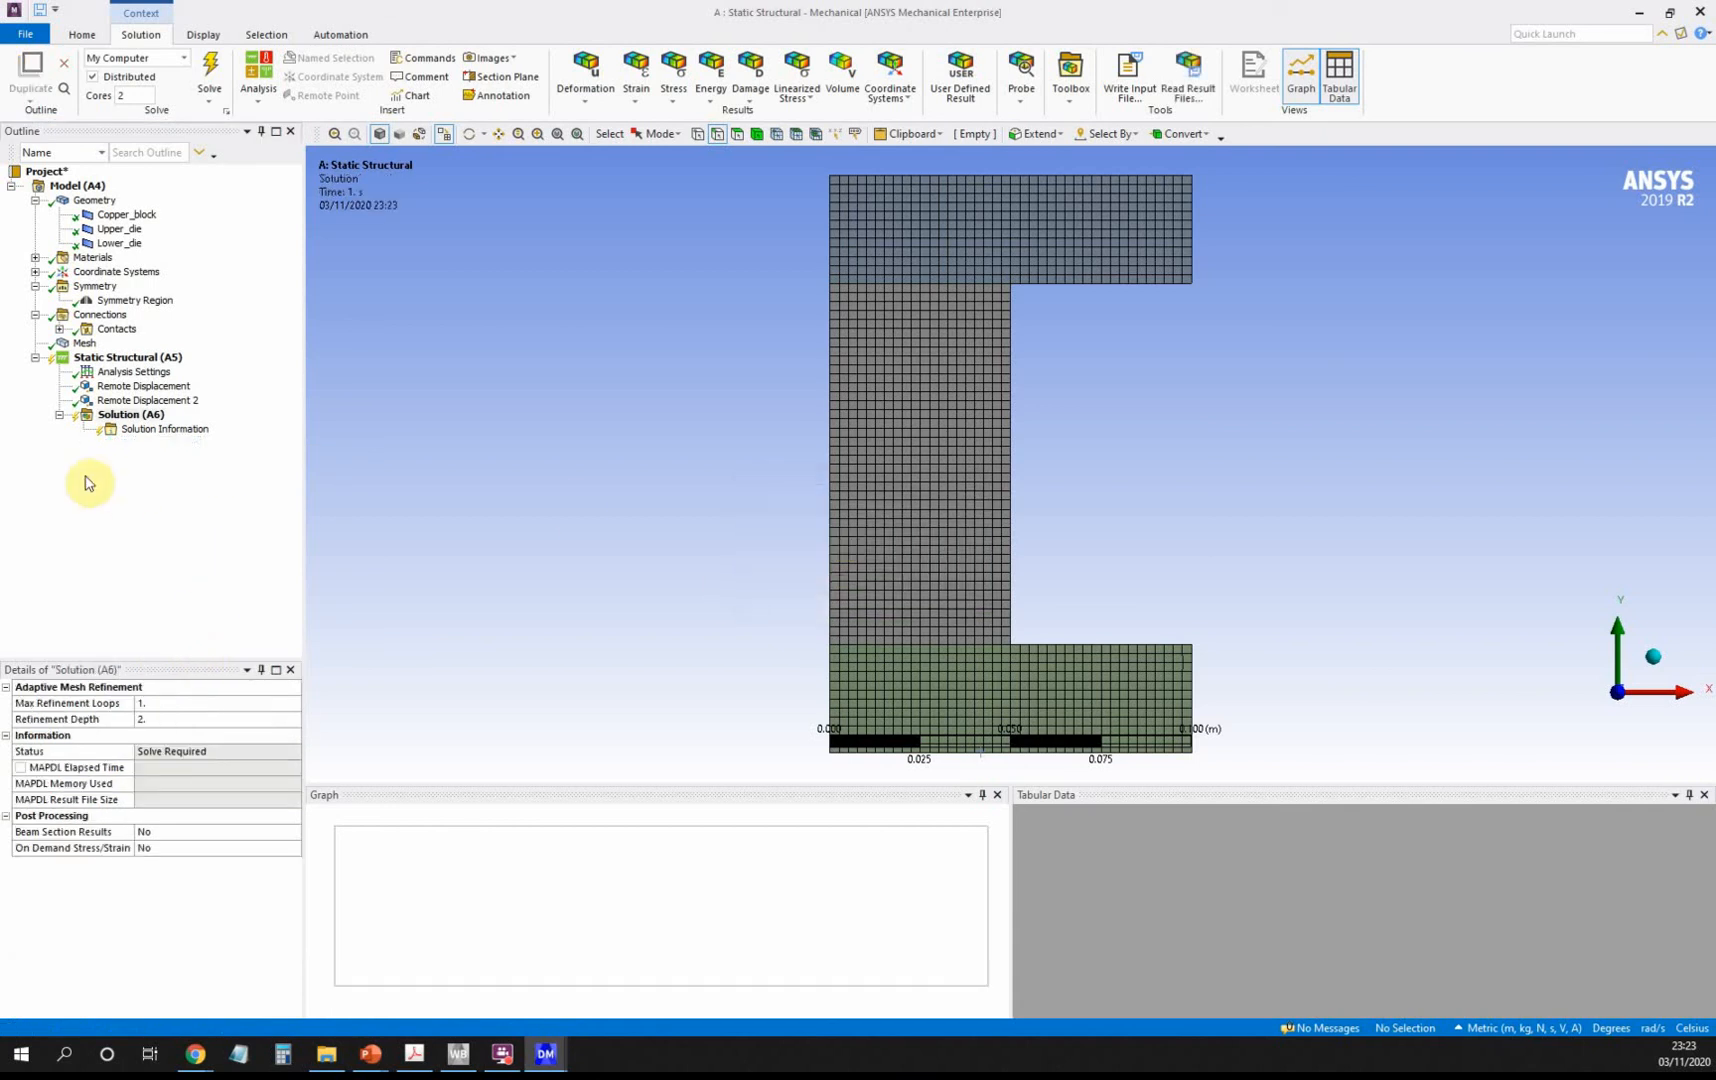
Insert a Directional Deformation result under Solution, oriented along the Y axis.
right_click(145, 430)
left_click(142, 415)
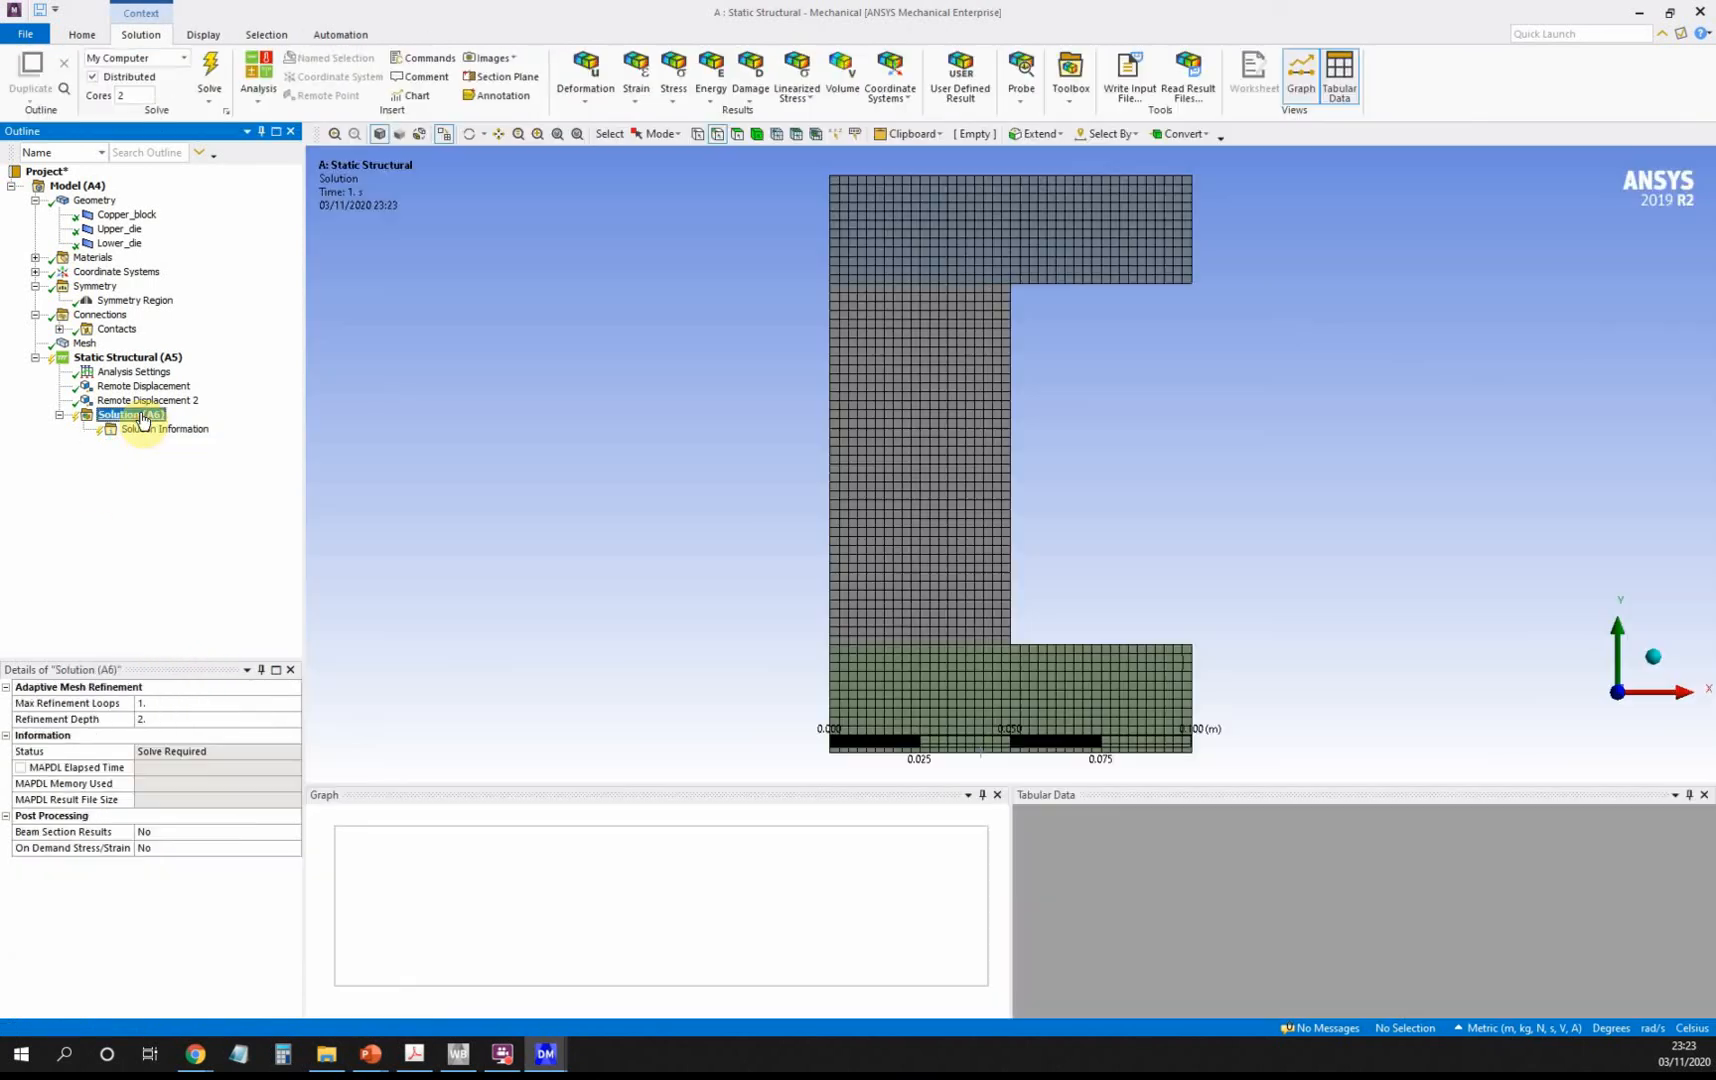
right_click(142, 413)
mouse_move(200, 424)
mouse_move(390, 426)
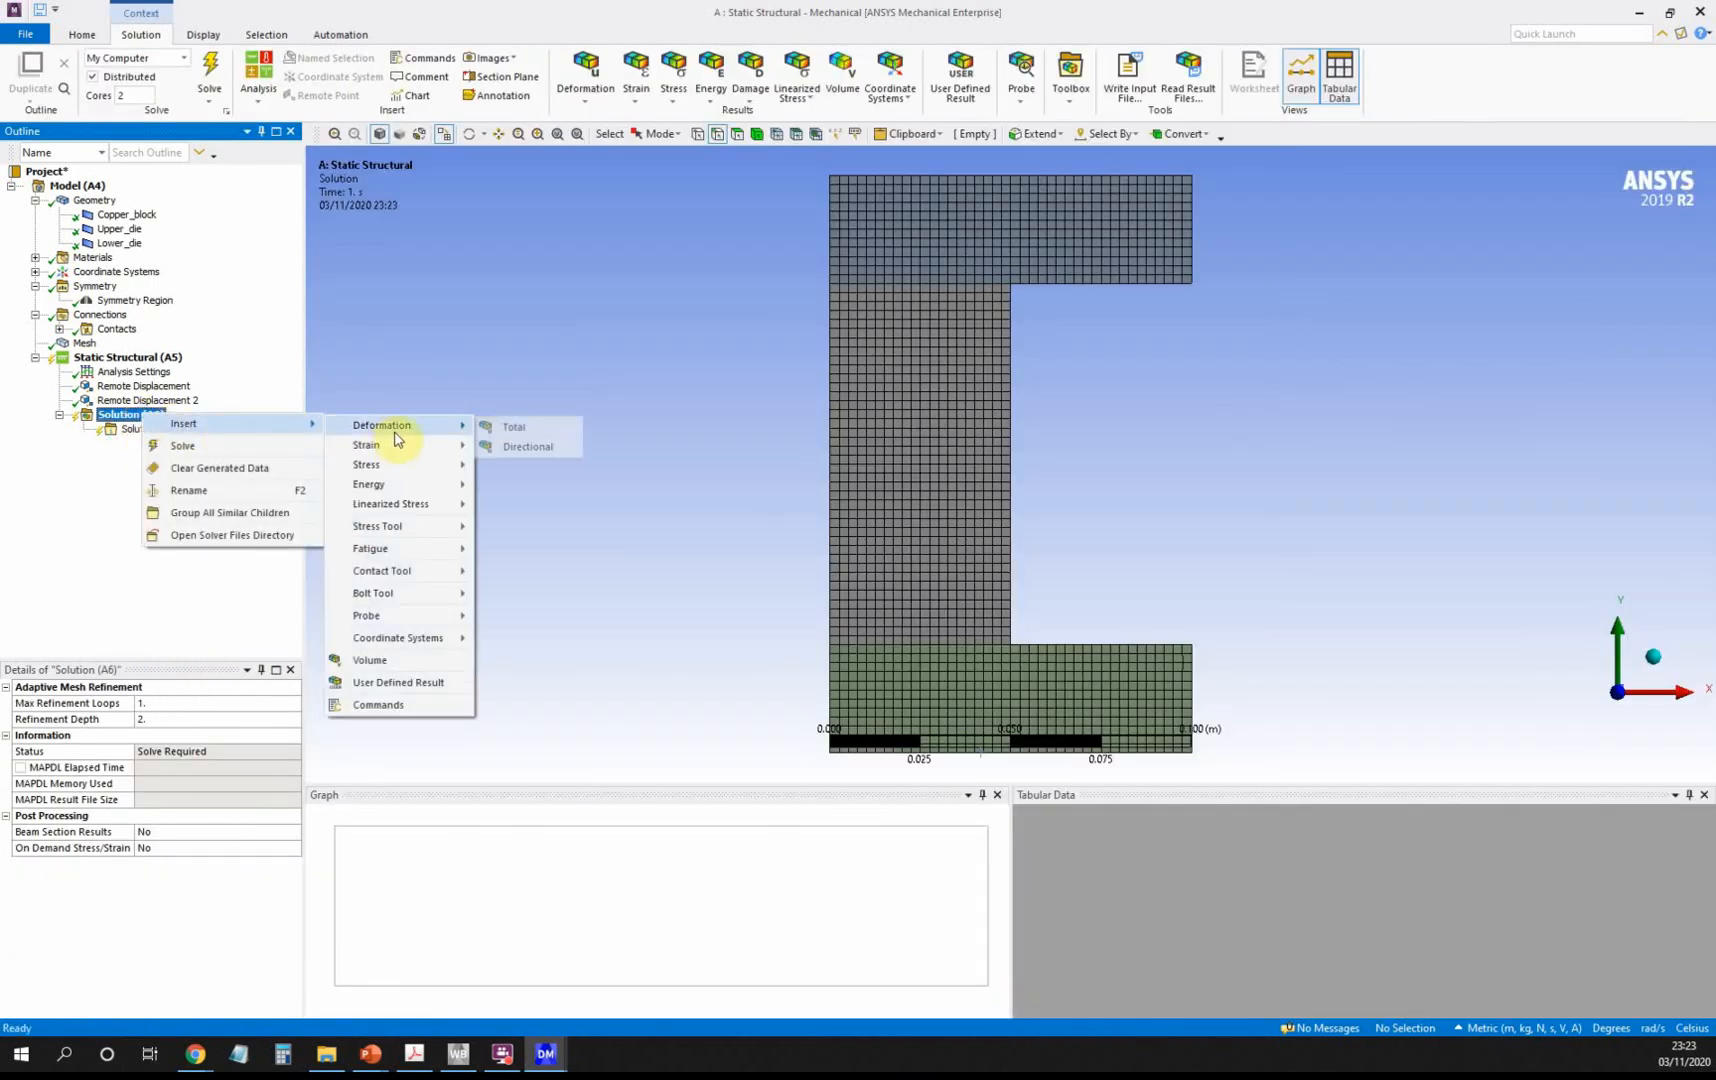
left_click(509, 449)
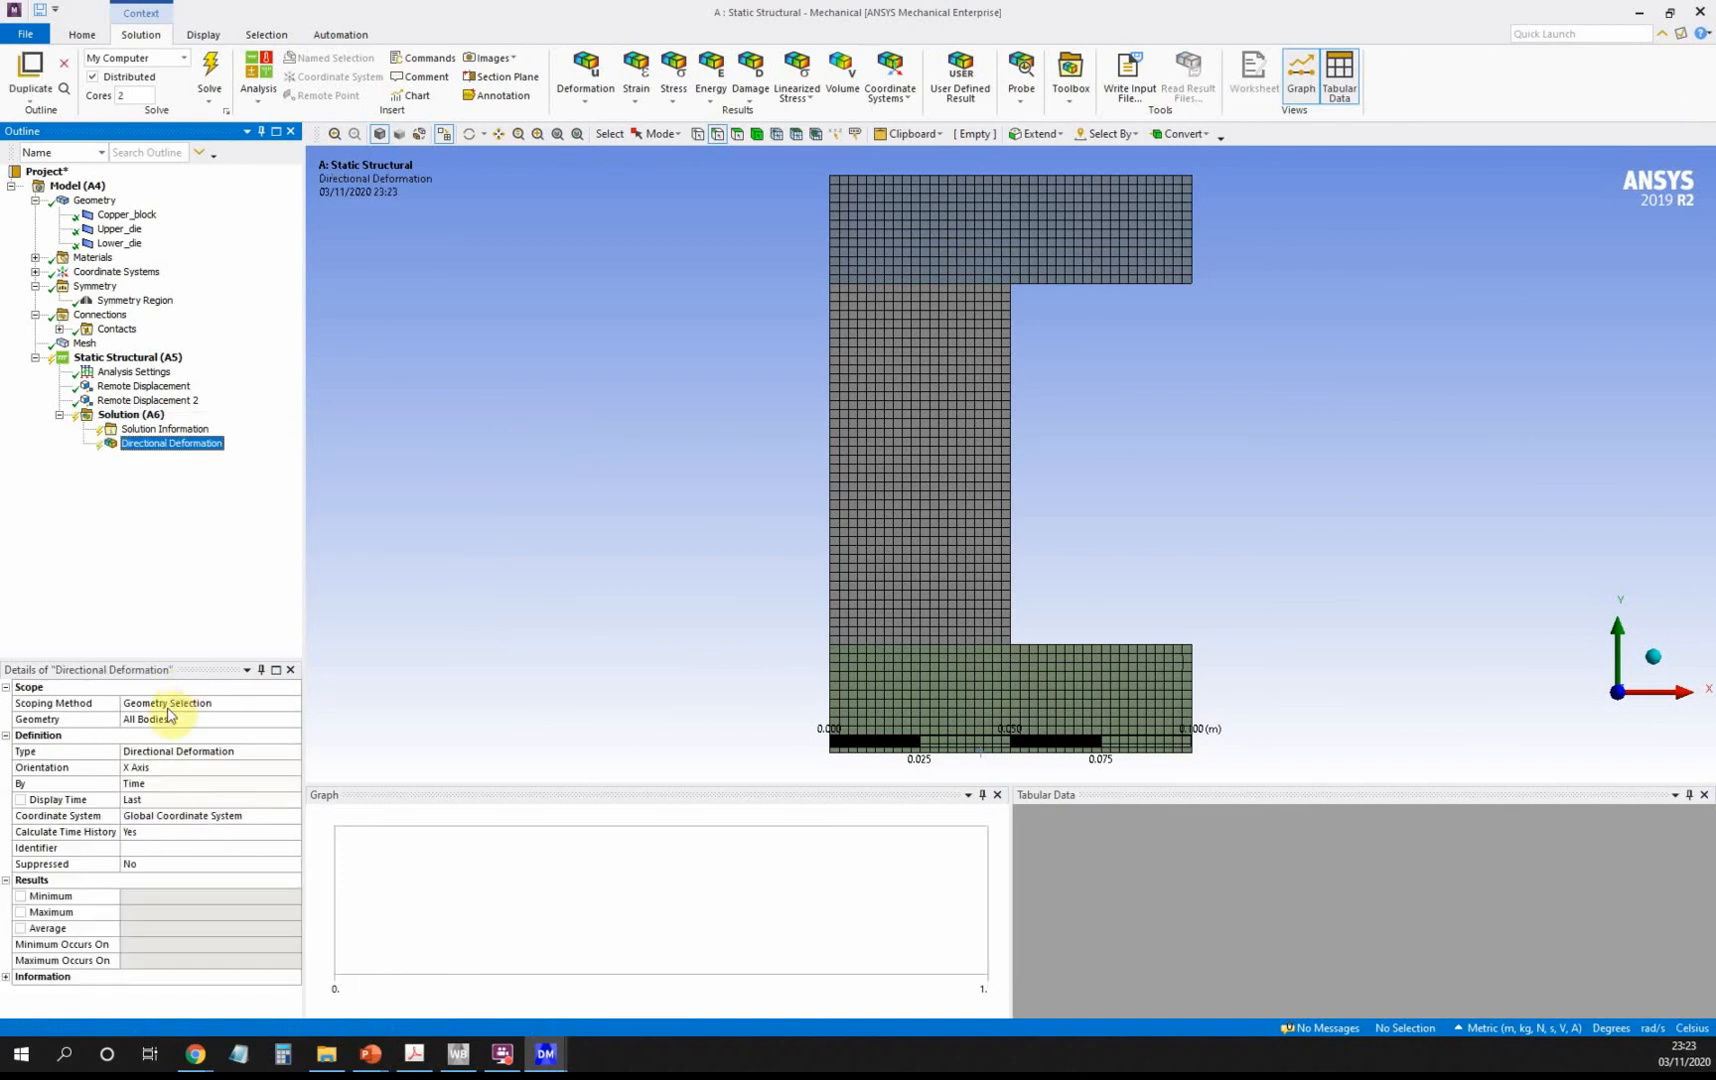
left_click(147, 770)
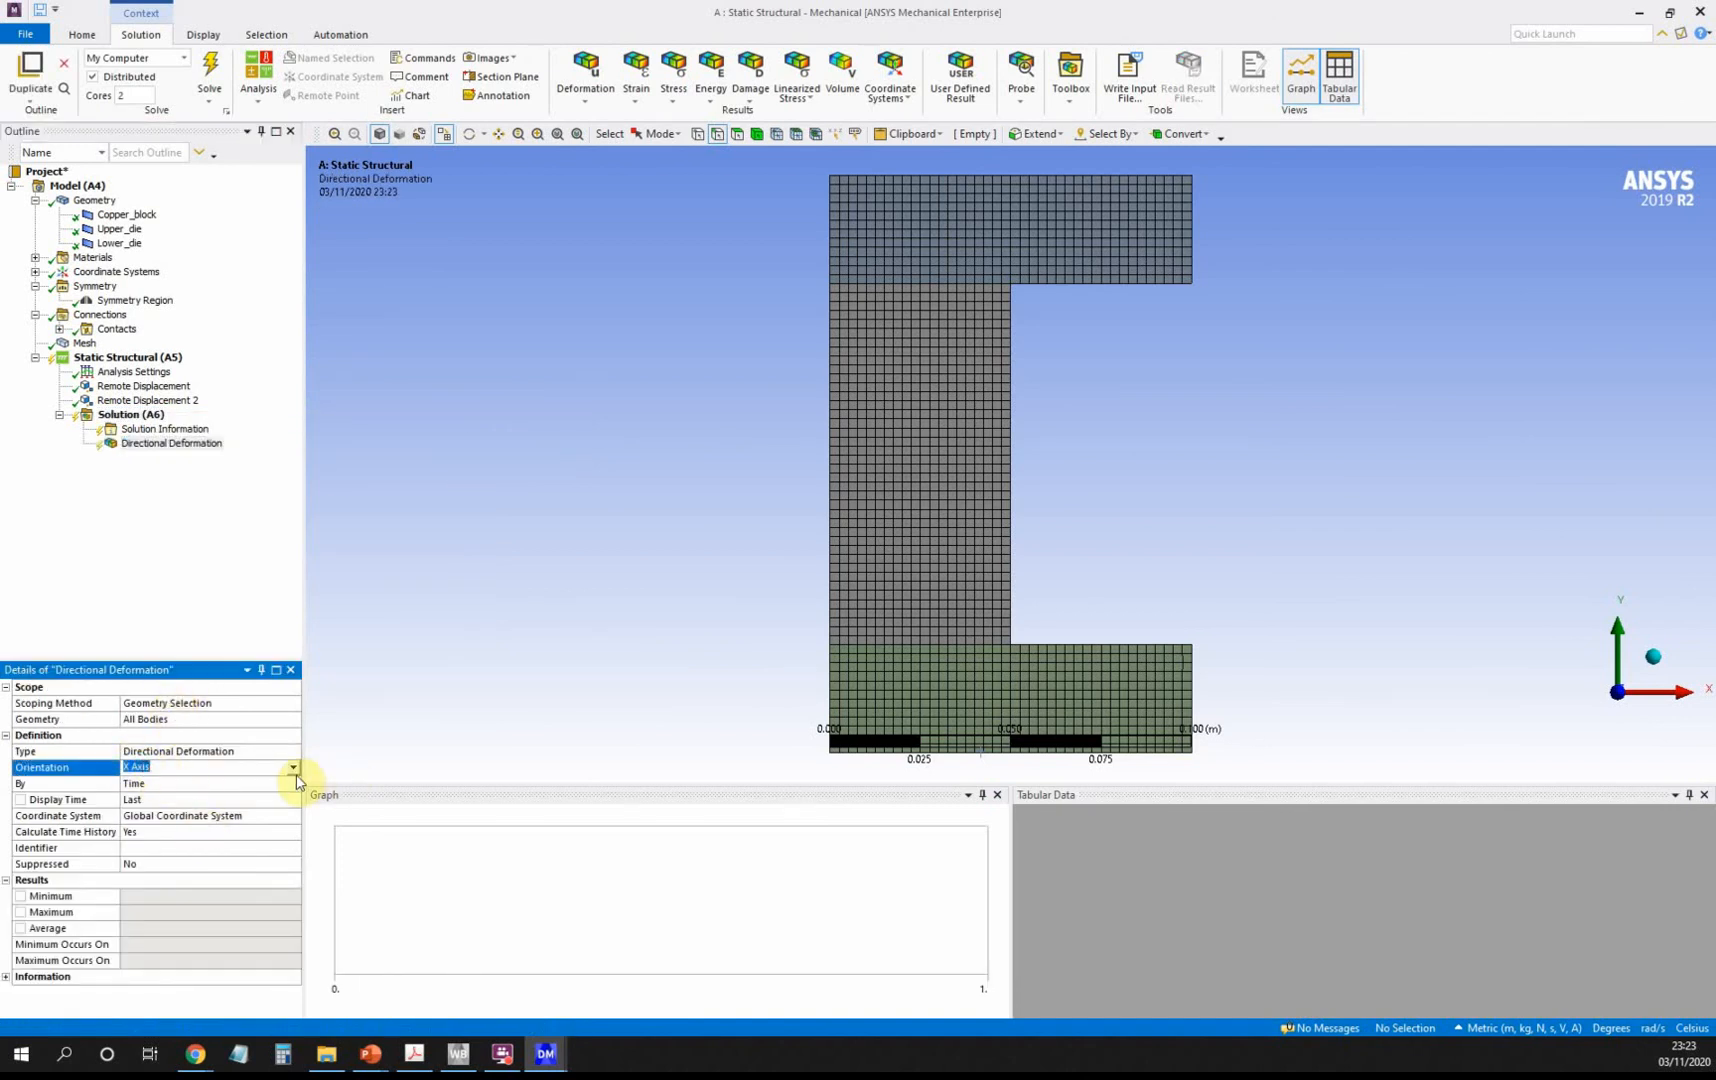
left_click(293, 768)
left_click(285, 793)
left_click(135, 415)
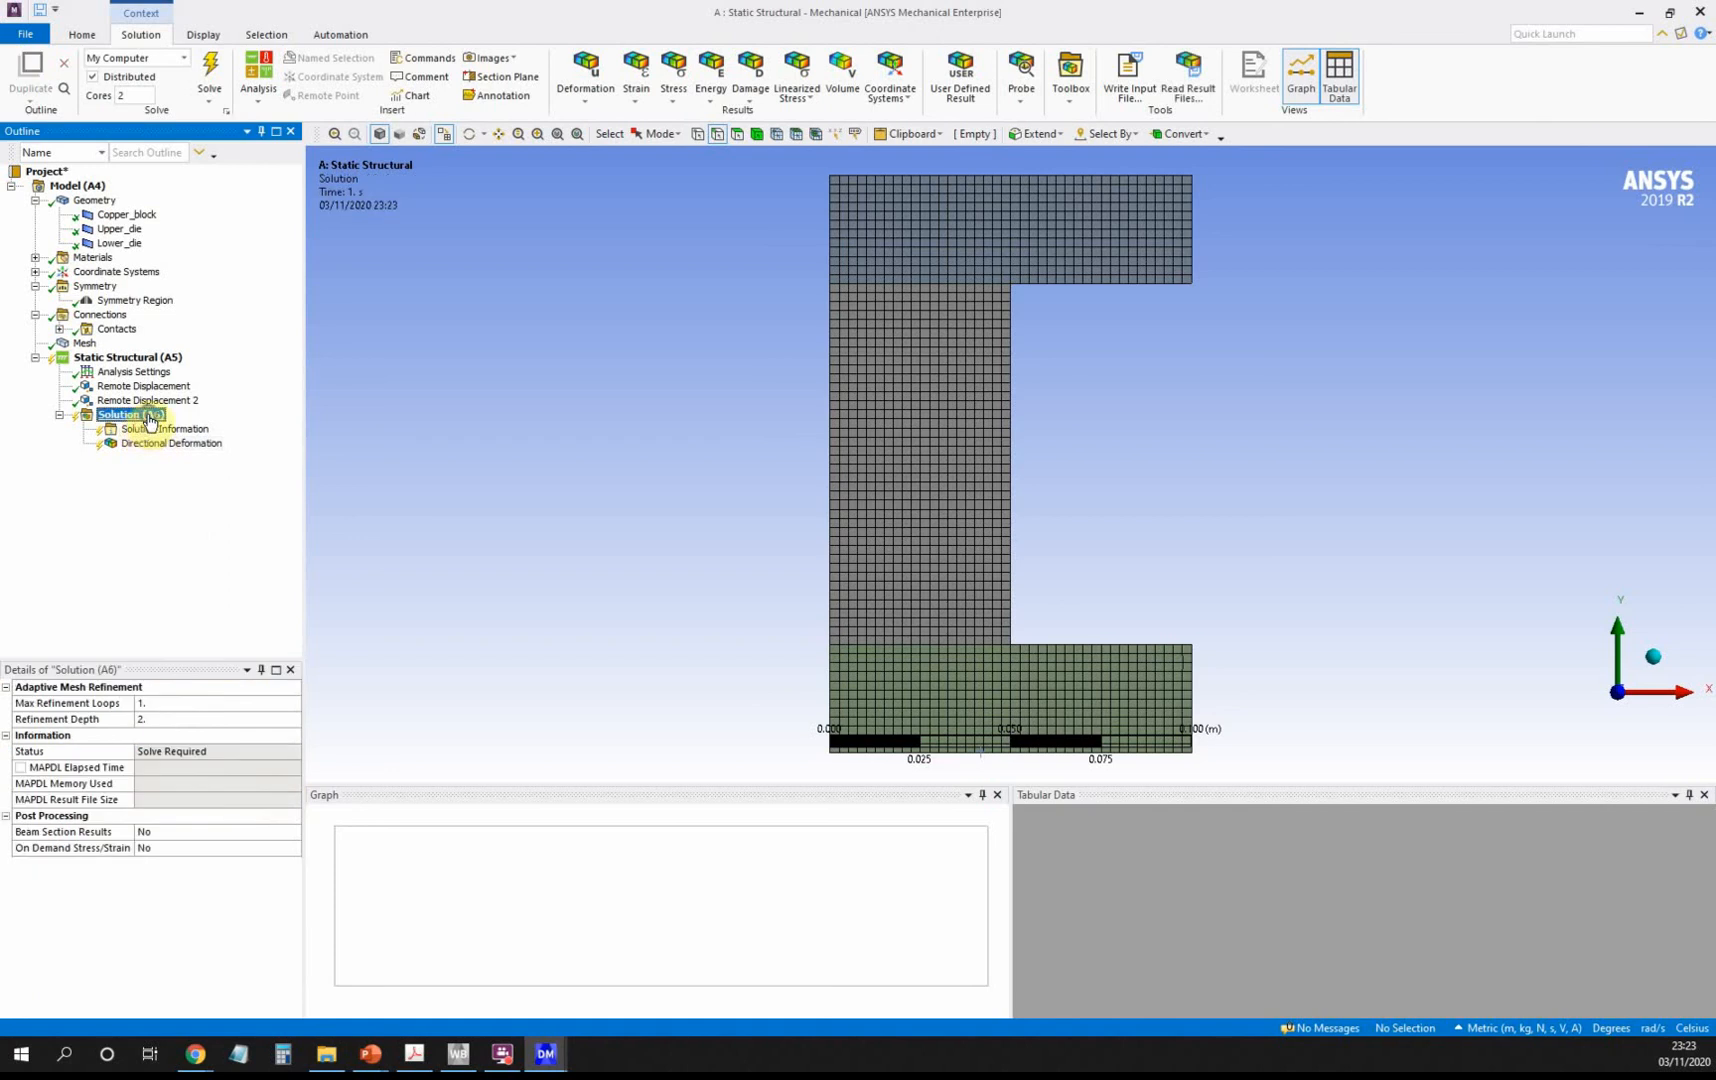
Add a Normal Elastic Strain result oriented along the Y axis.
right_click(150, 415)
mouse_move(203, 430)
mouse_move(408, 450)
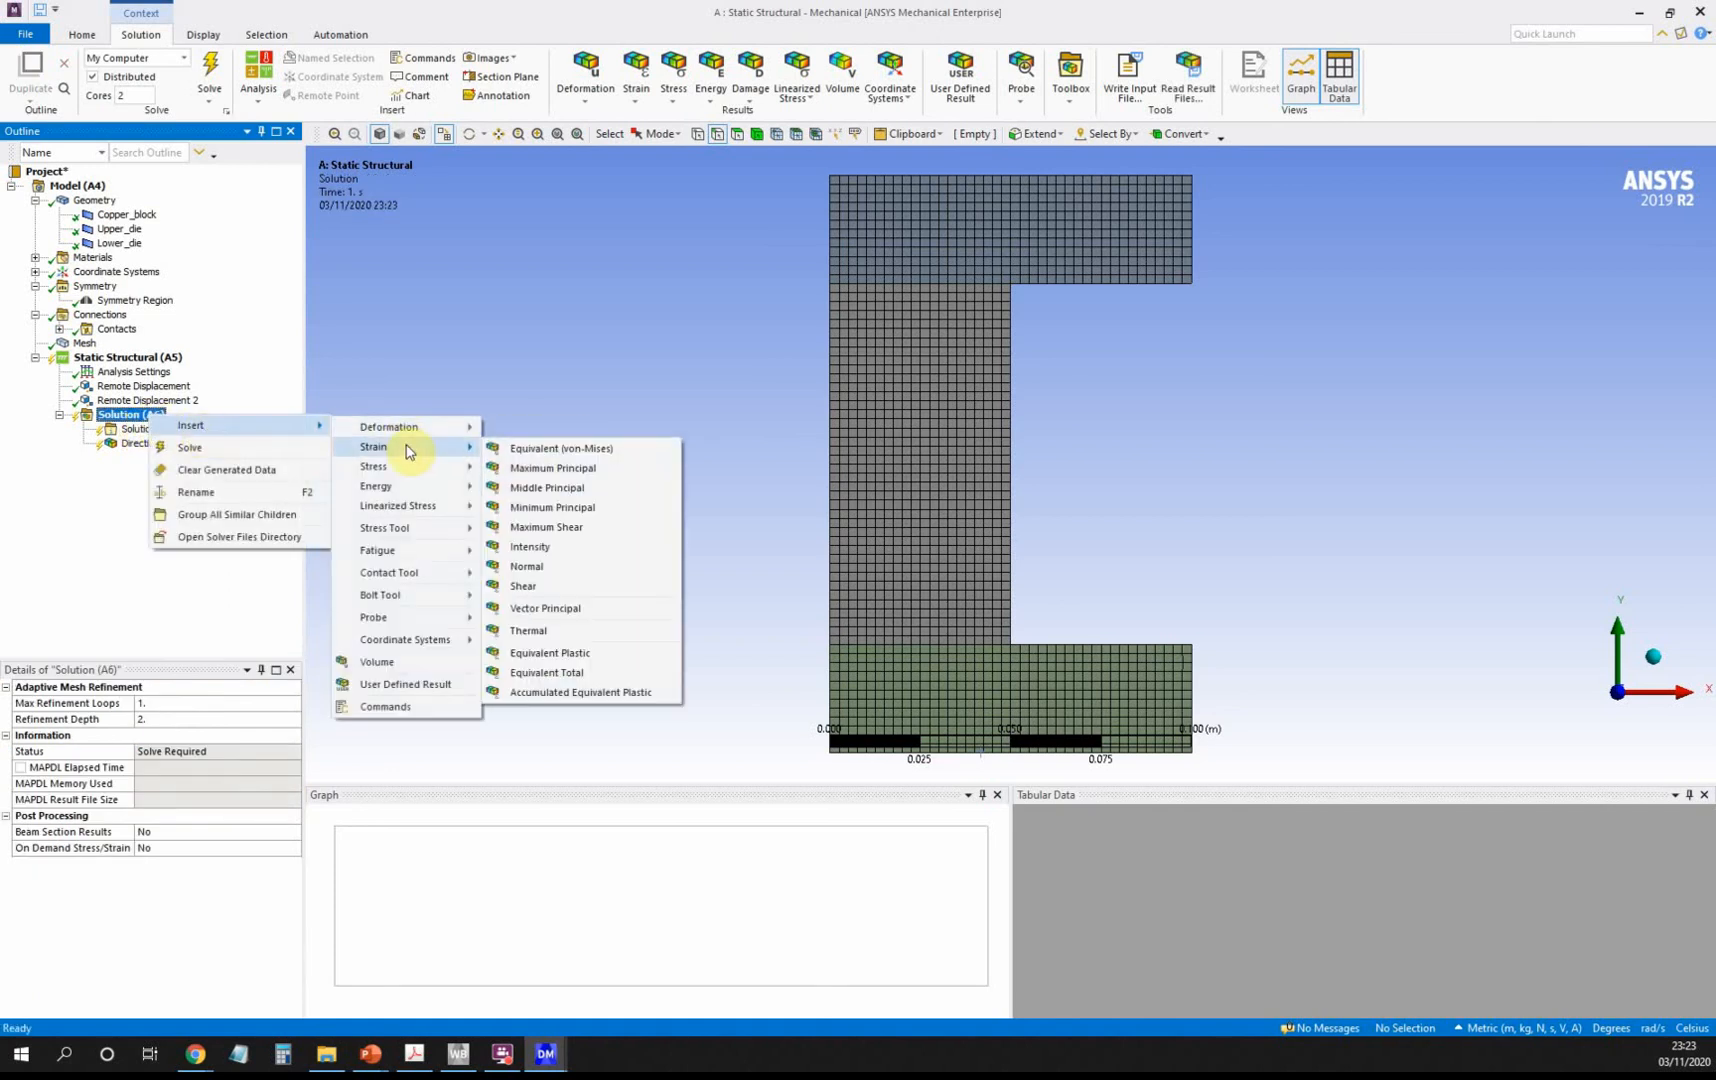
left_click(590, 567)
left_click(151, 773)
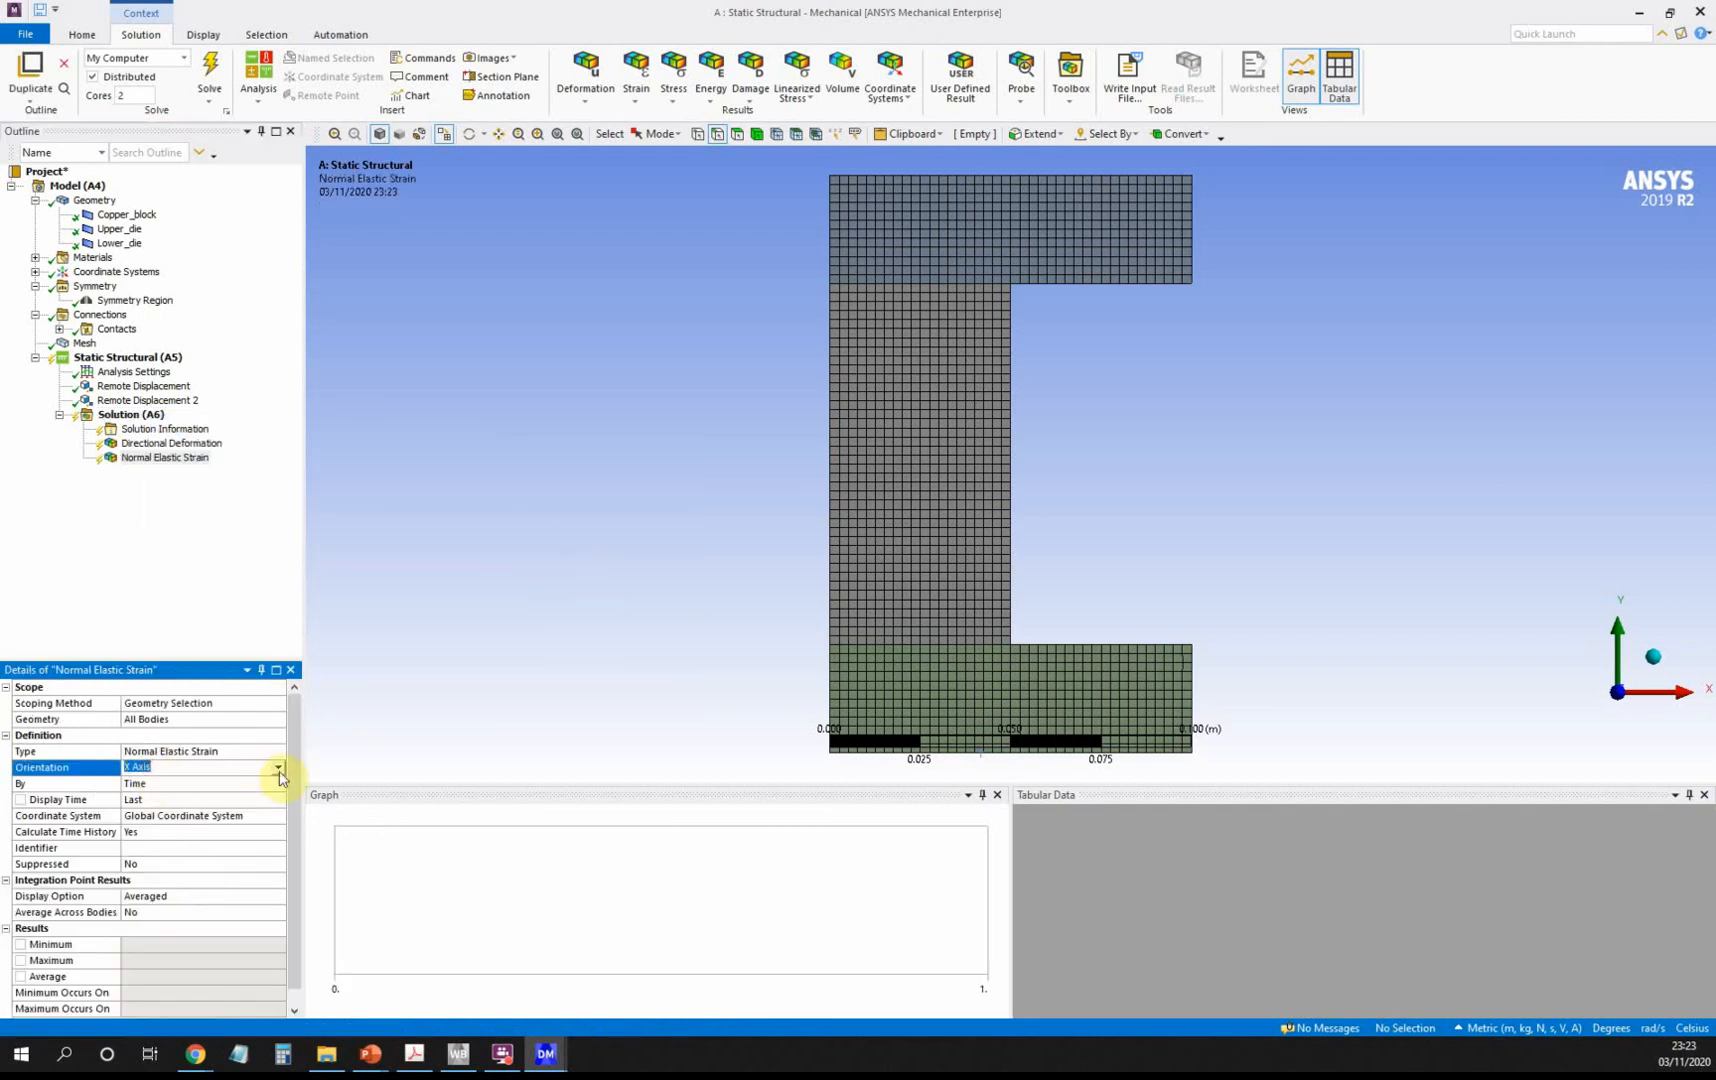
left_click(279, 768)
left_click(252, 791)
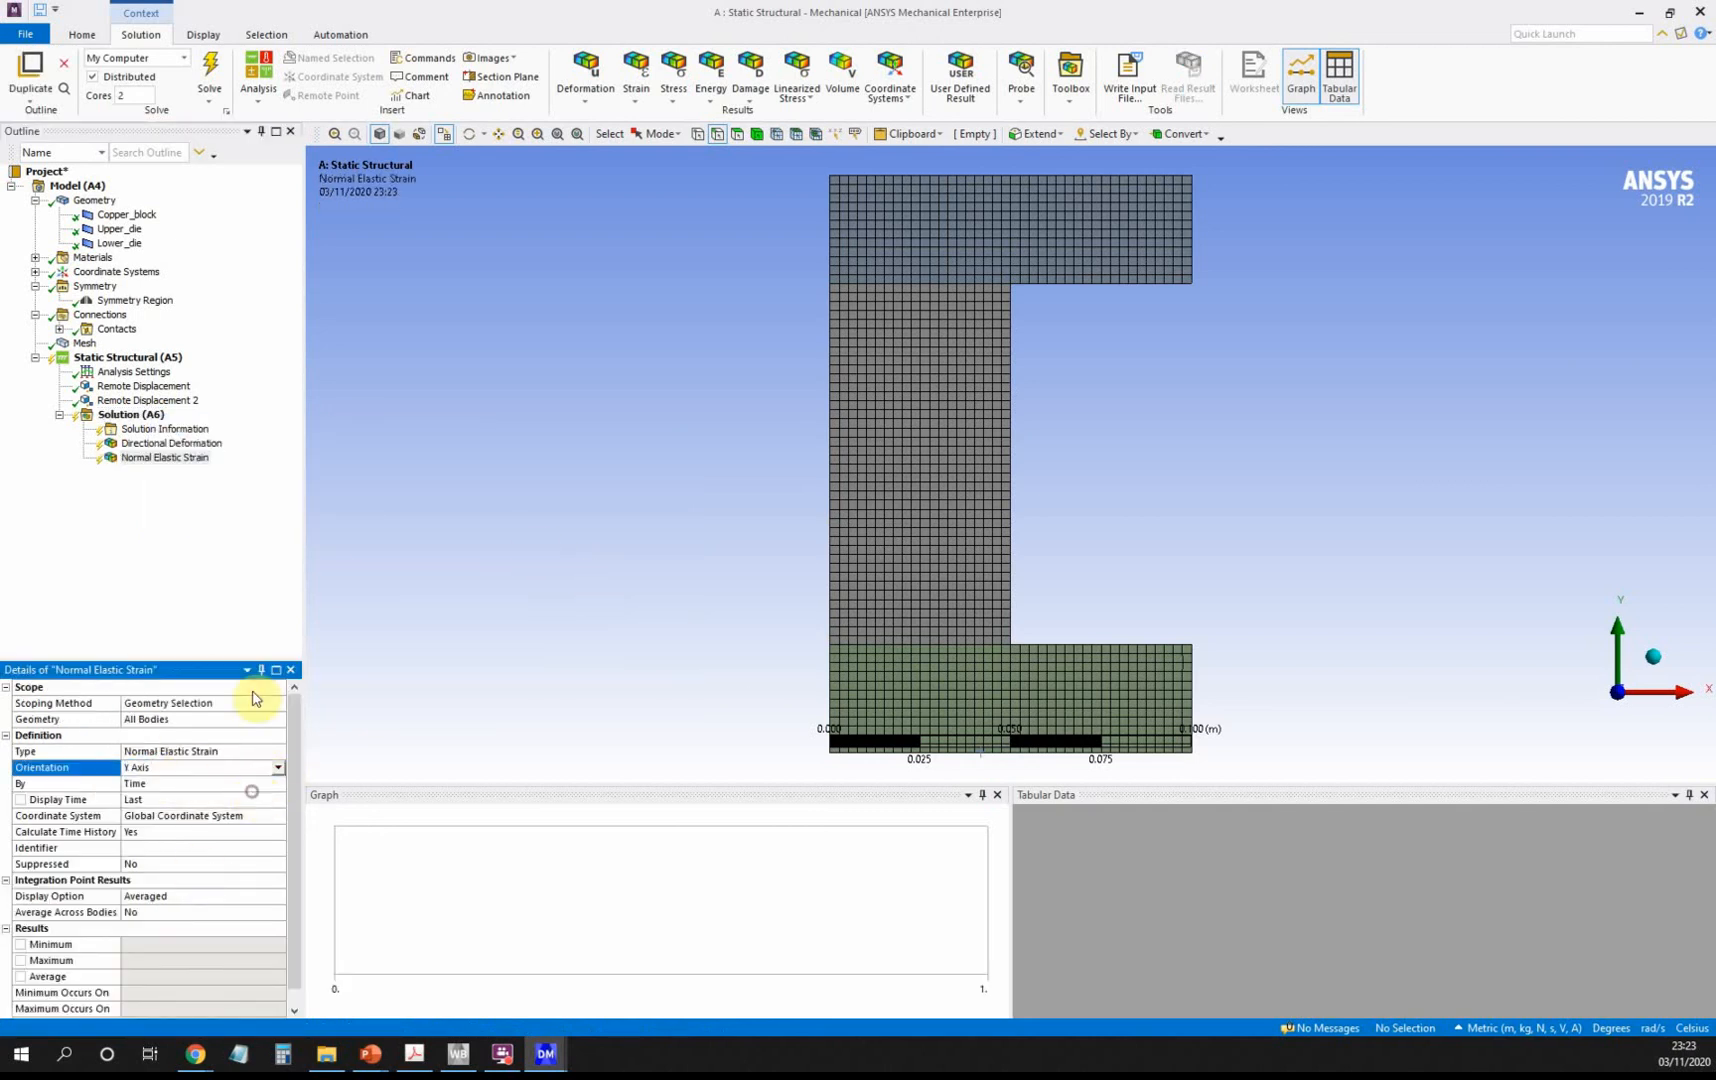
left_click(125, 414)
Add a Normal Stress result oriented along the Y axis.
right_click(137, 415)
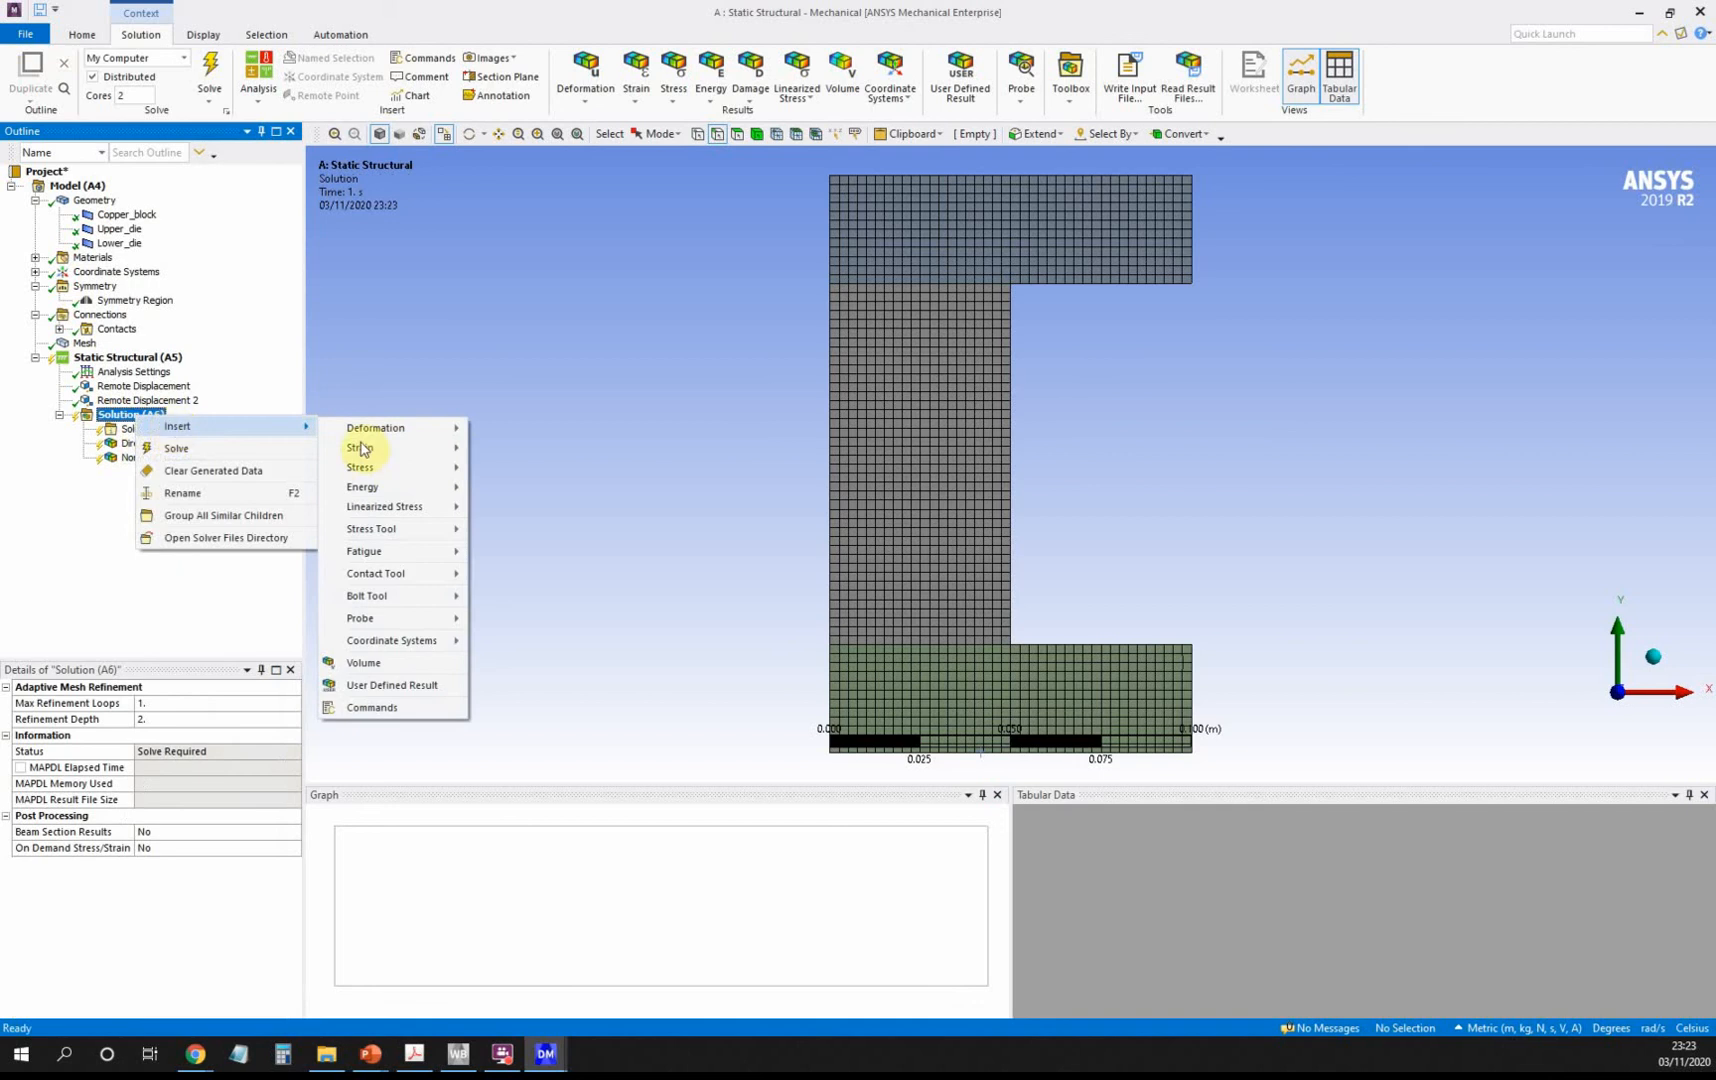
mouse_move(383, 467)
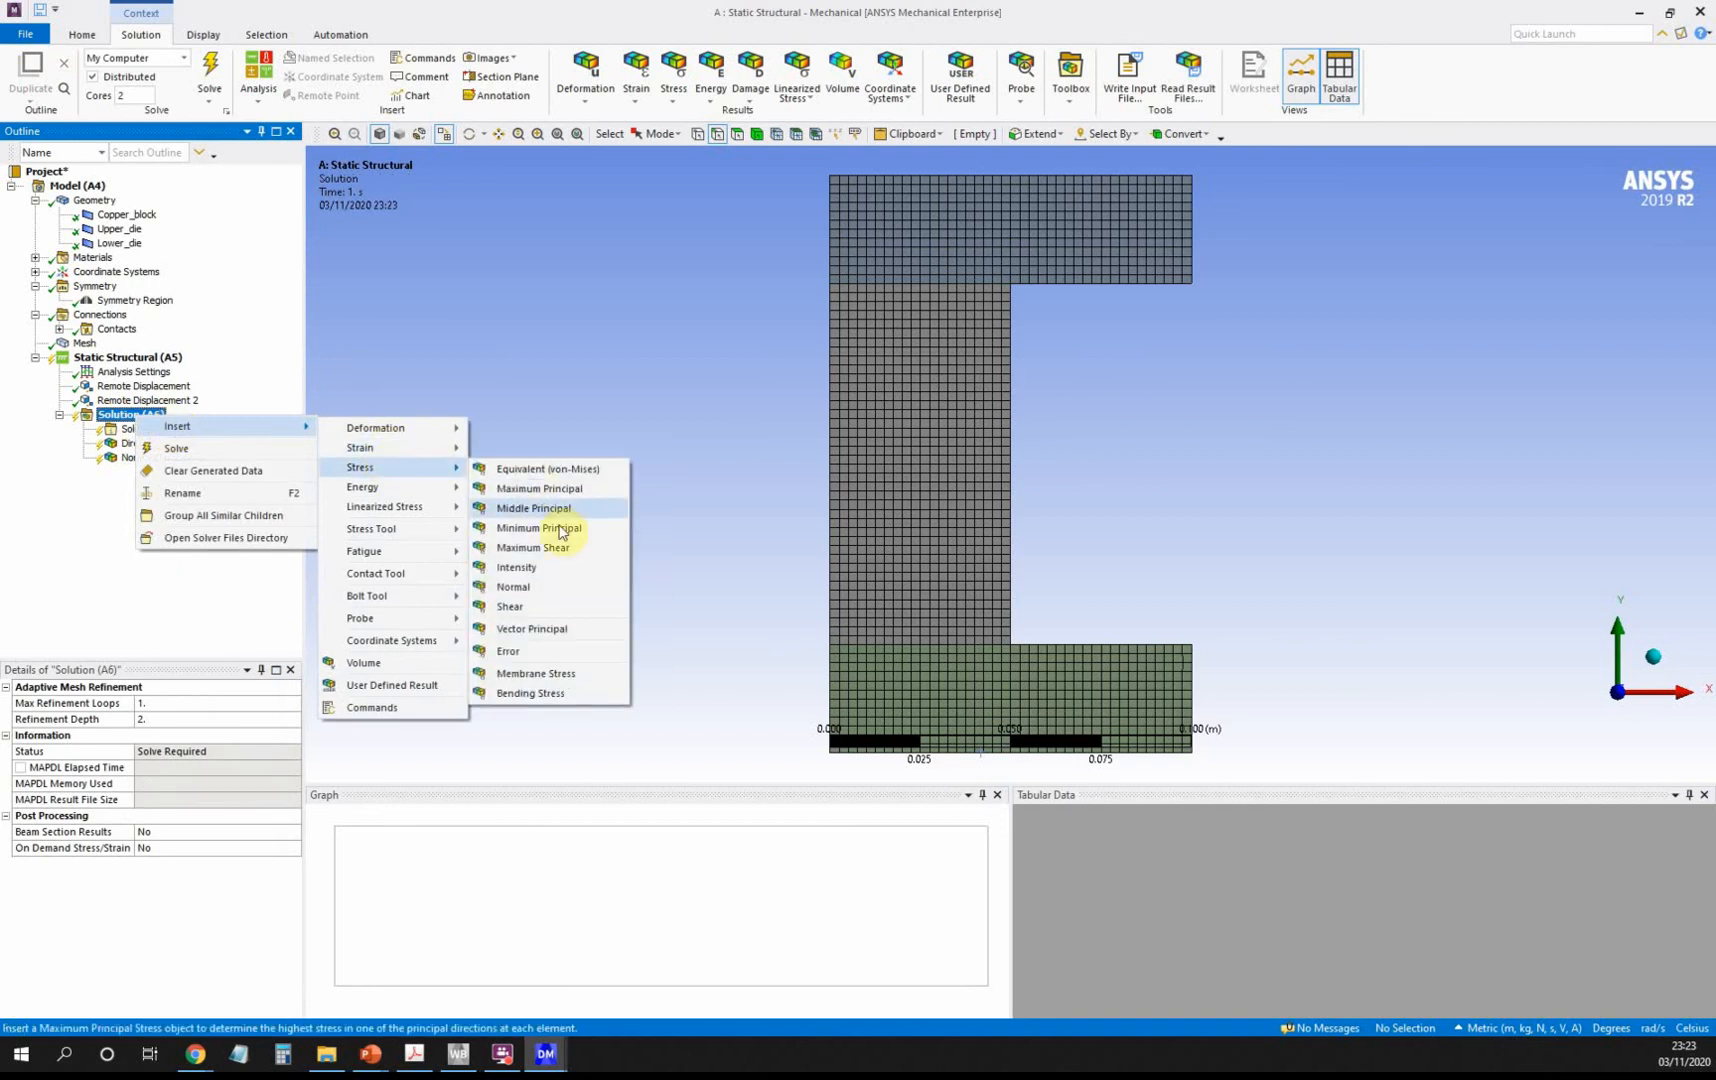
left_click(548, 587)
left_click(161, 768)
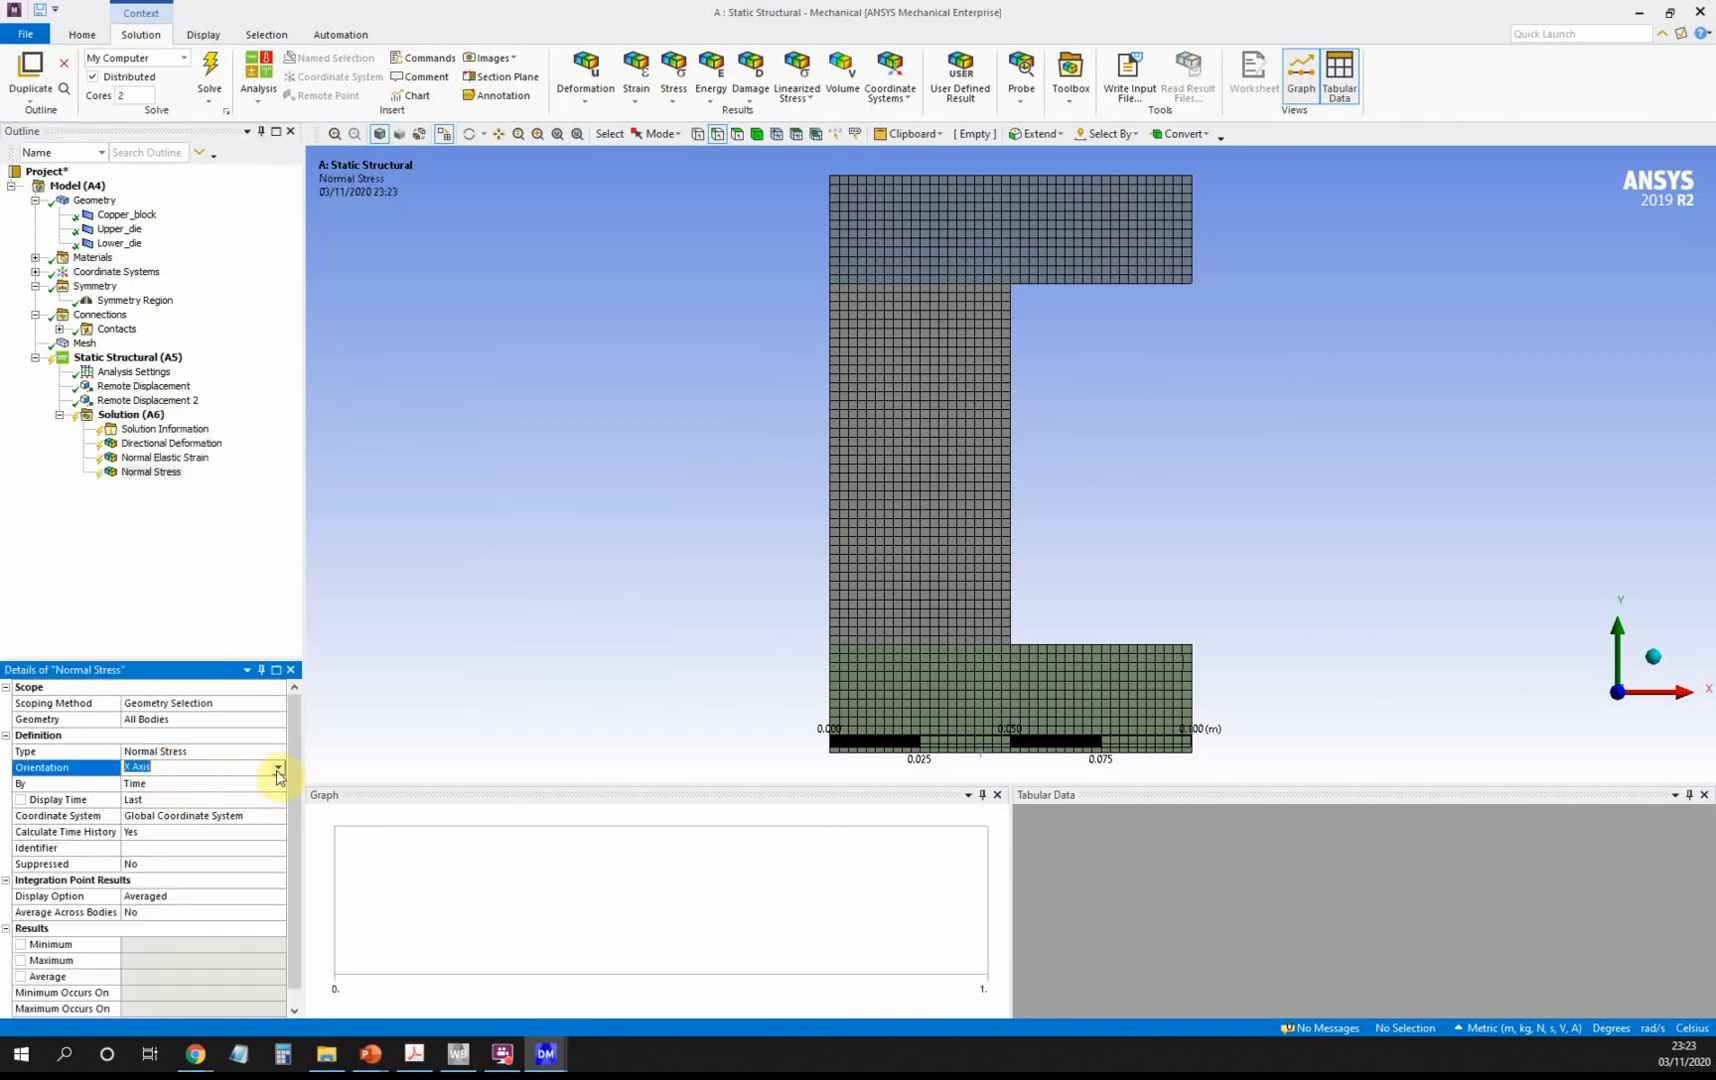
left_click(280, 768)
left_click(249, 805)
left_click(278, 768)
left_click(258, 790)
left_click(138, 414)
Add an Equivalent (von-Mises) Stress result to the Solution.
right_click(142, 418)
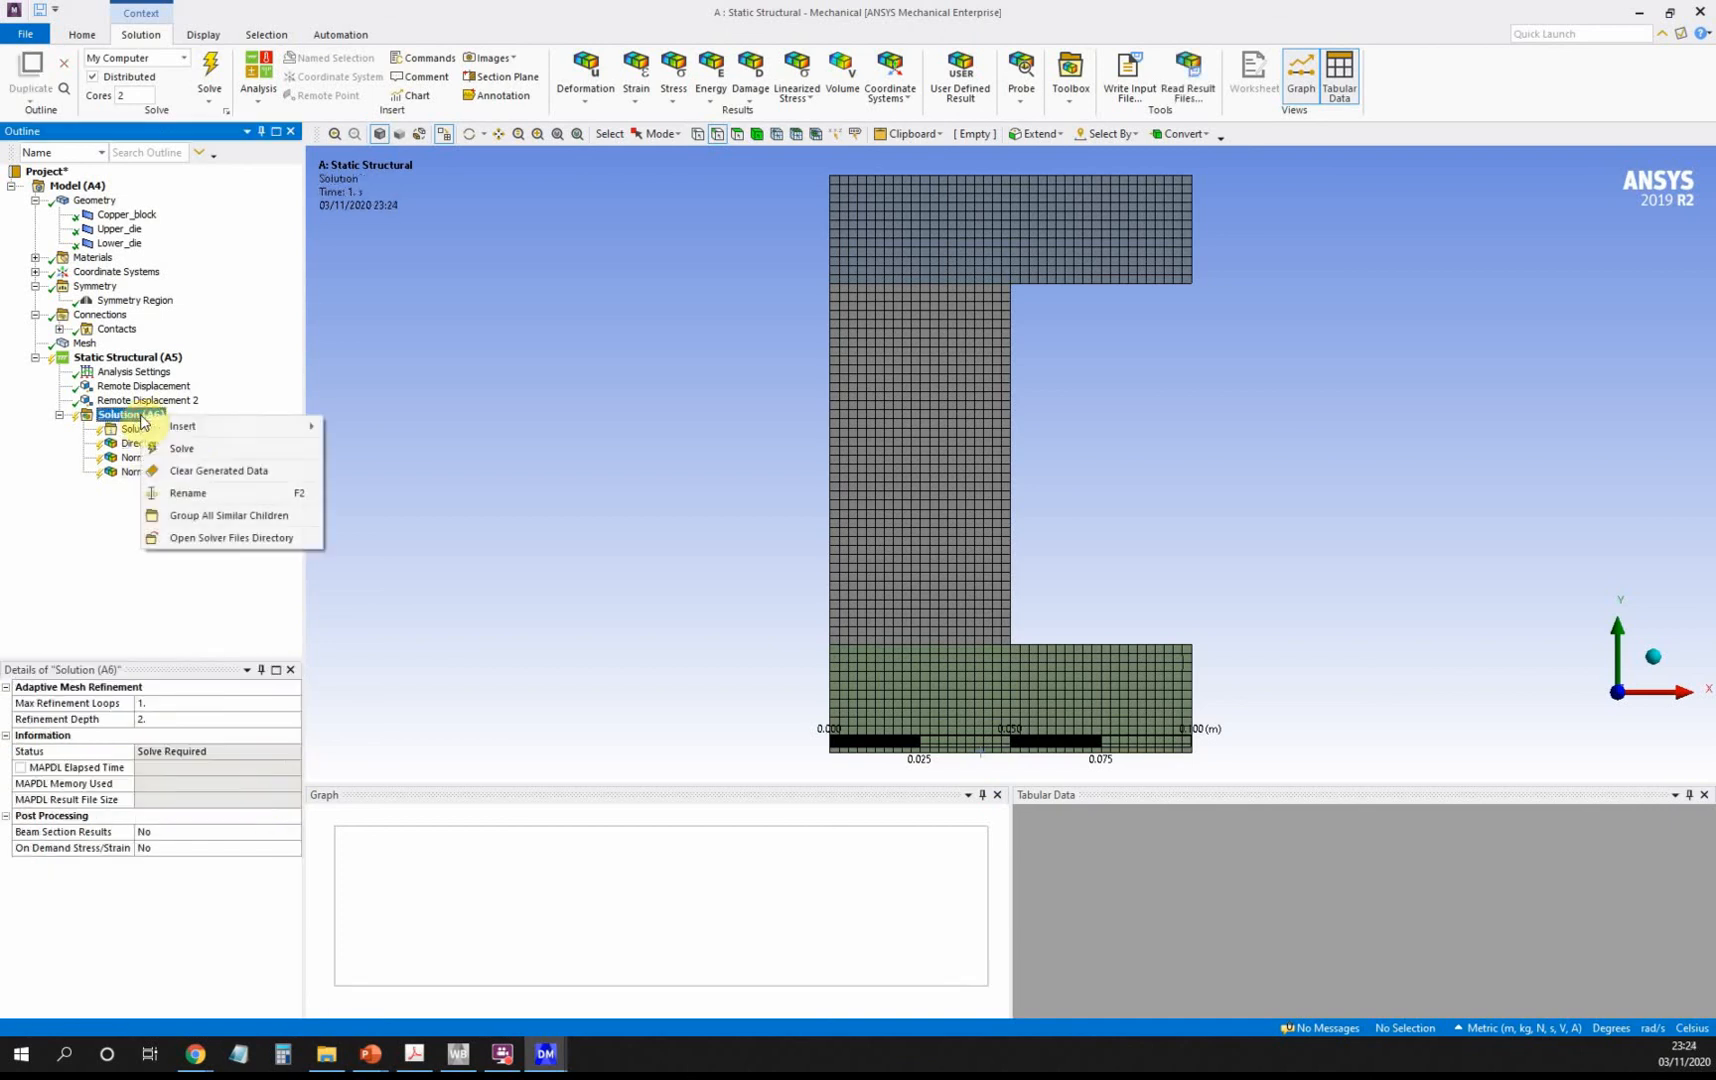
mouse_move(222, 429)
mouse_move(400, 473)
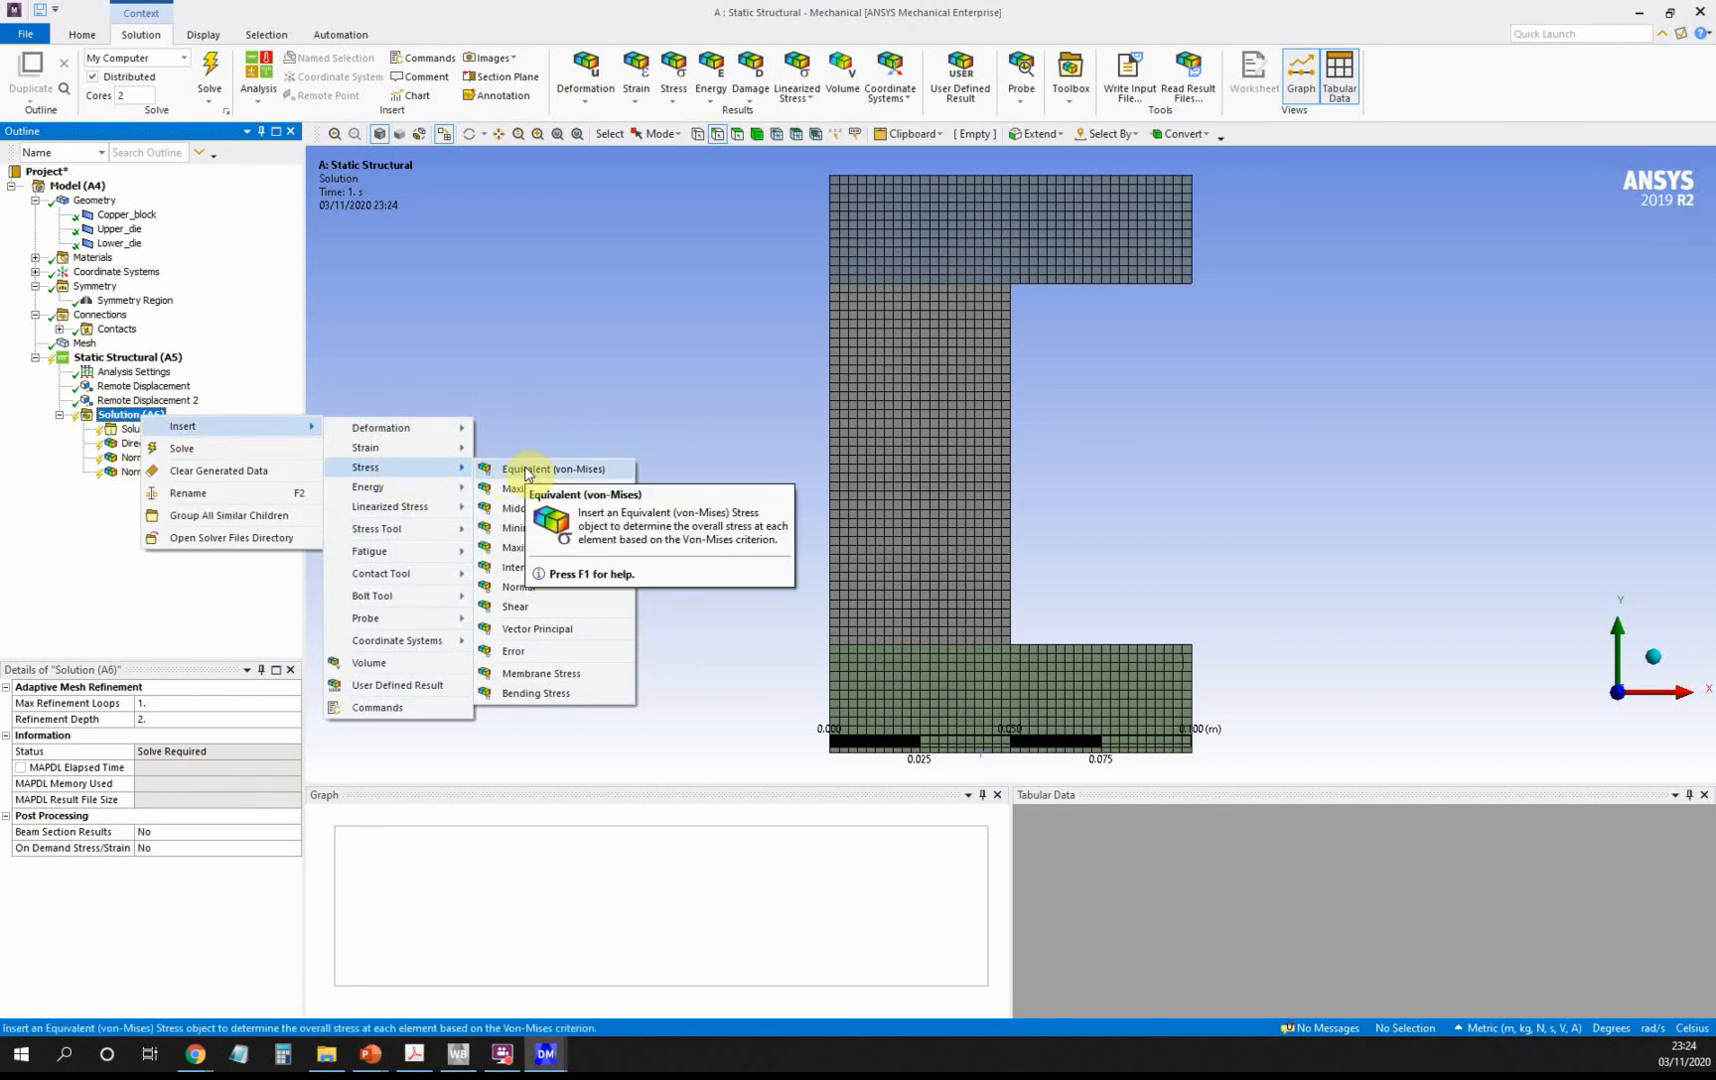
left_click(526, 472)
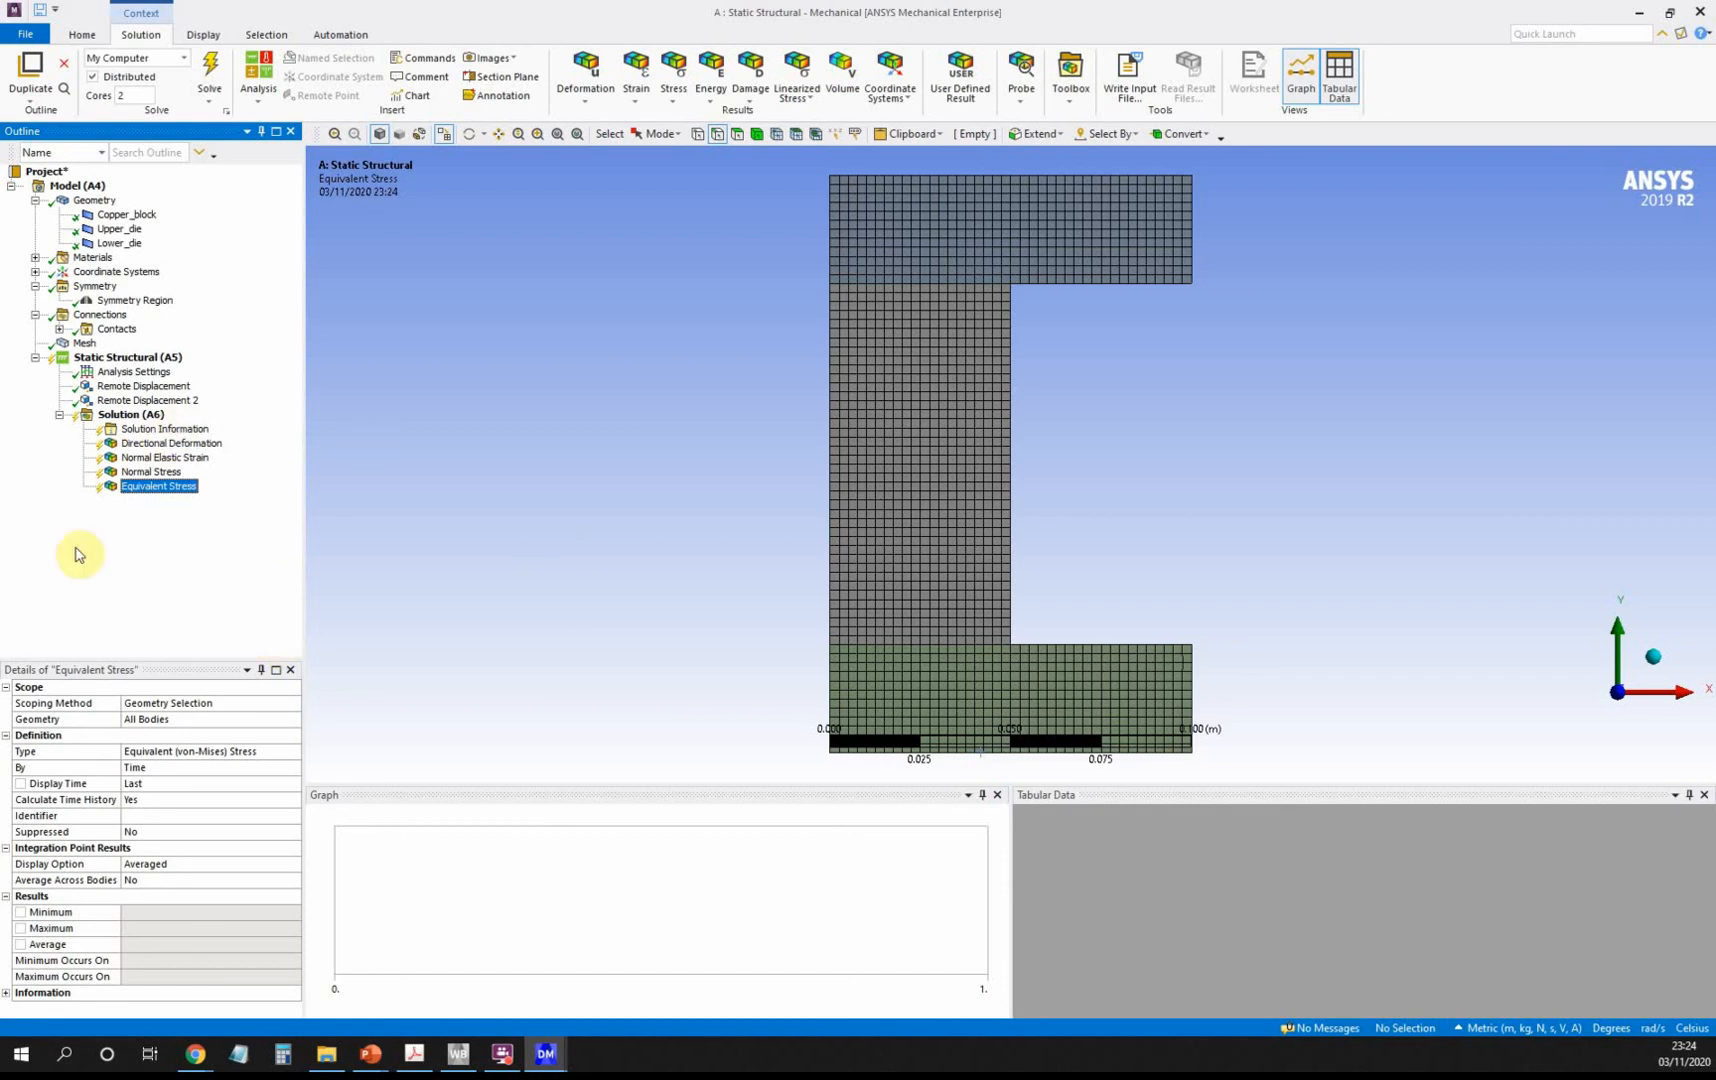
left_click(141, 359)
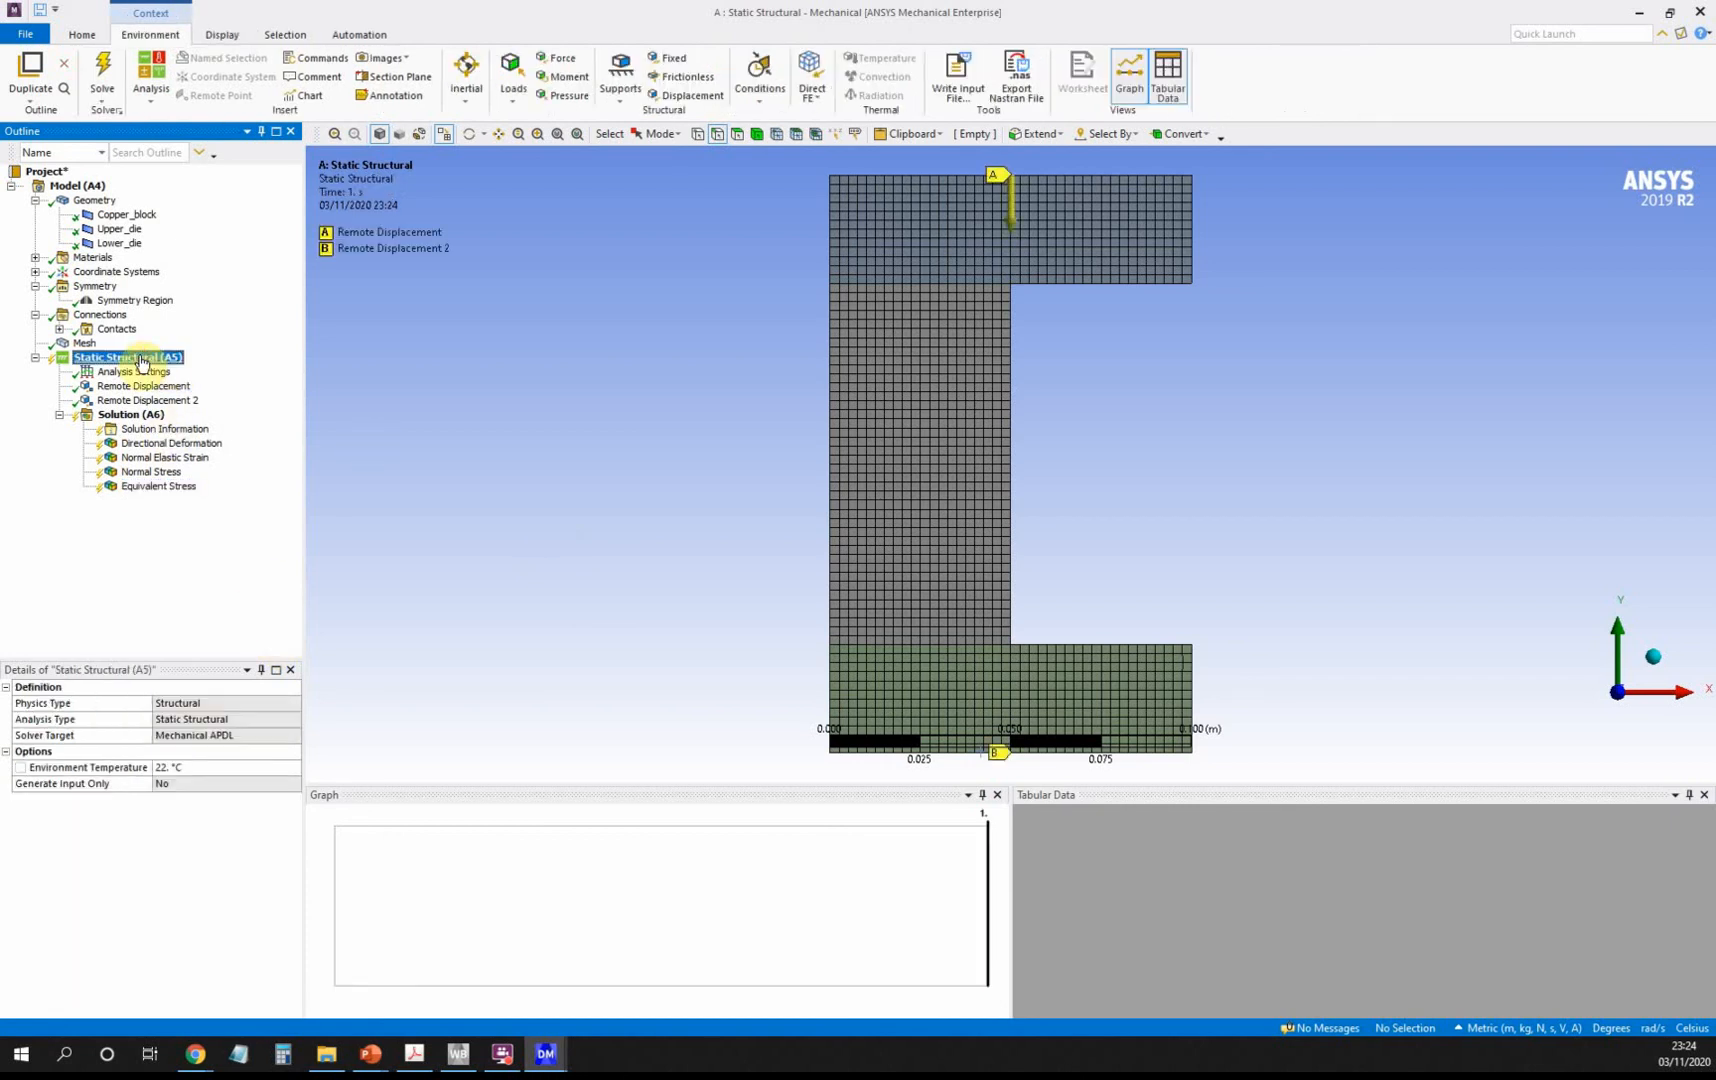
Solve the Static Structural analysis, dismissing the solver warning.
right_click(141, 359)
left_click(196, 396)
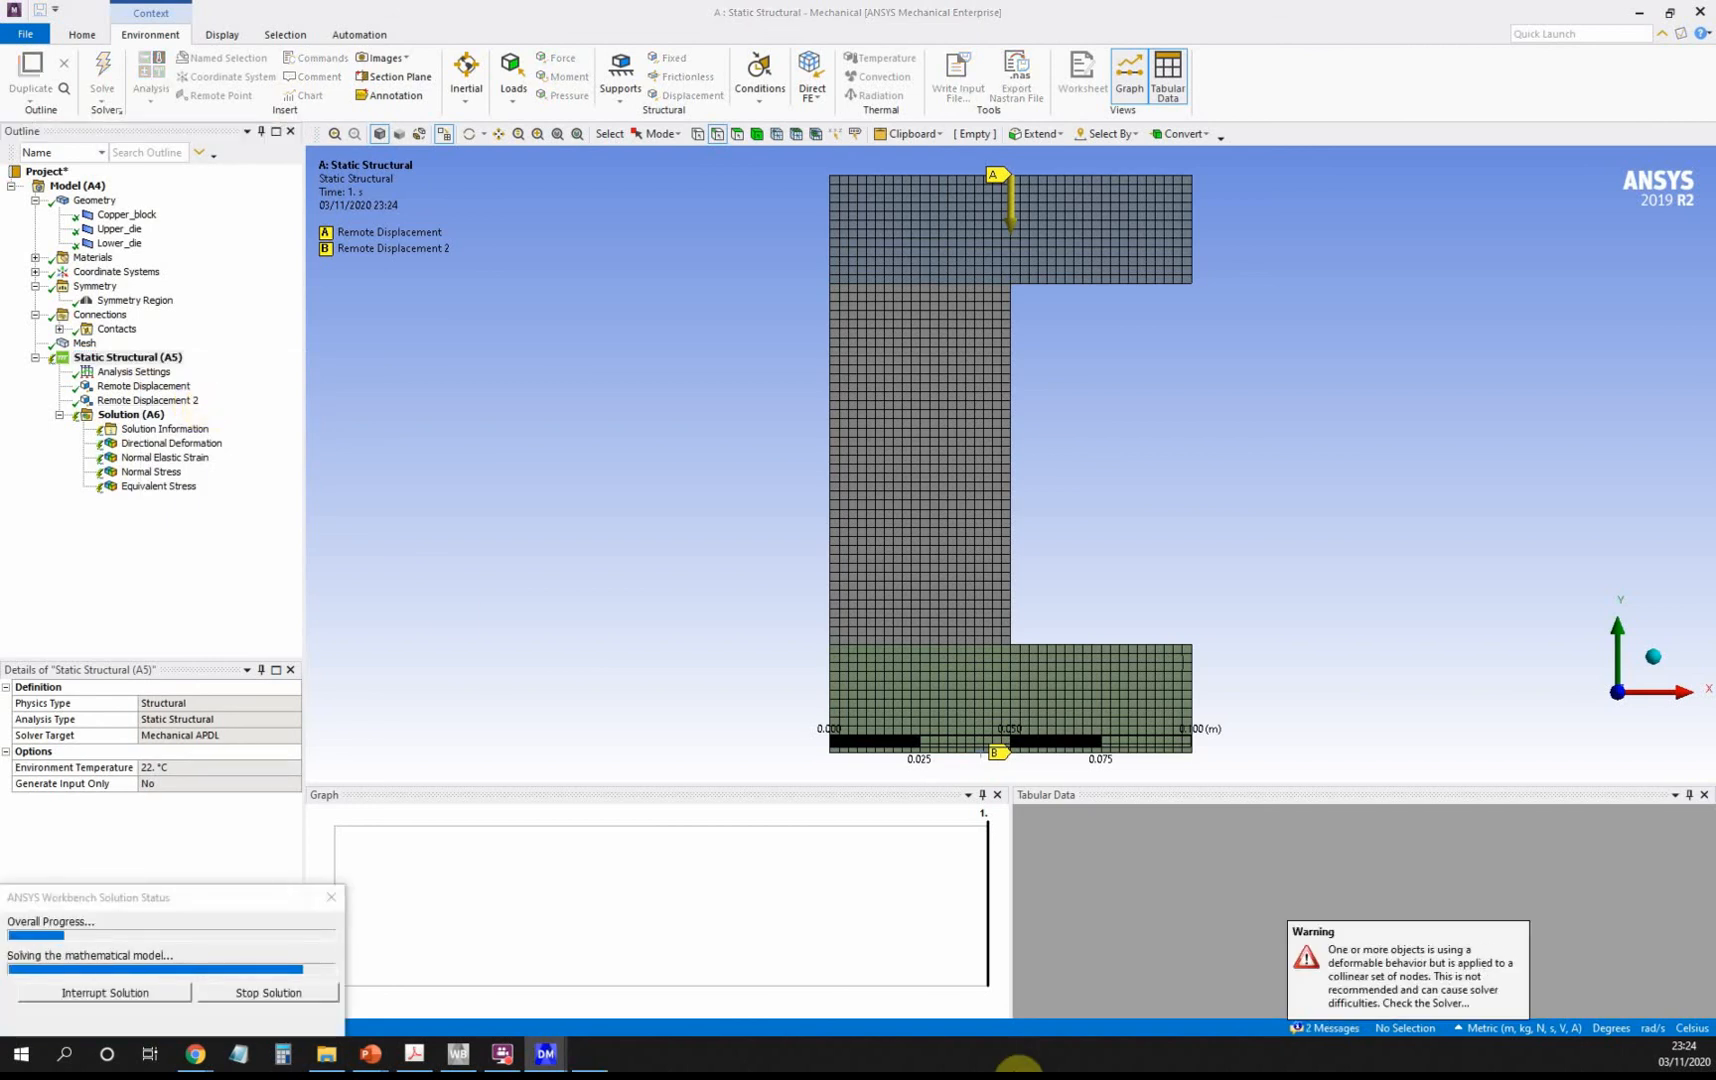
left_click(1379, 963)
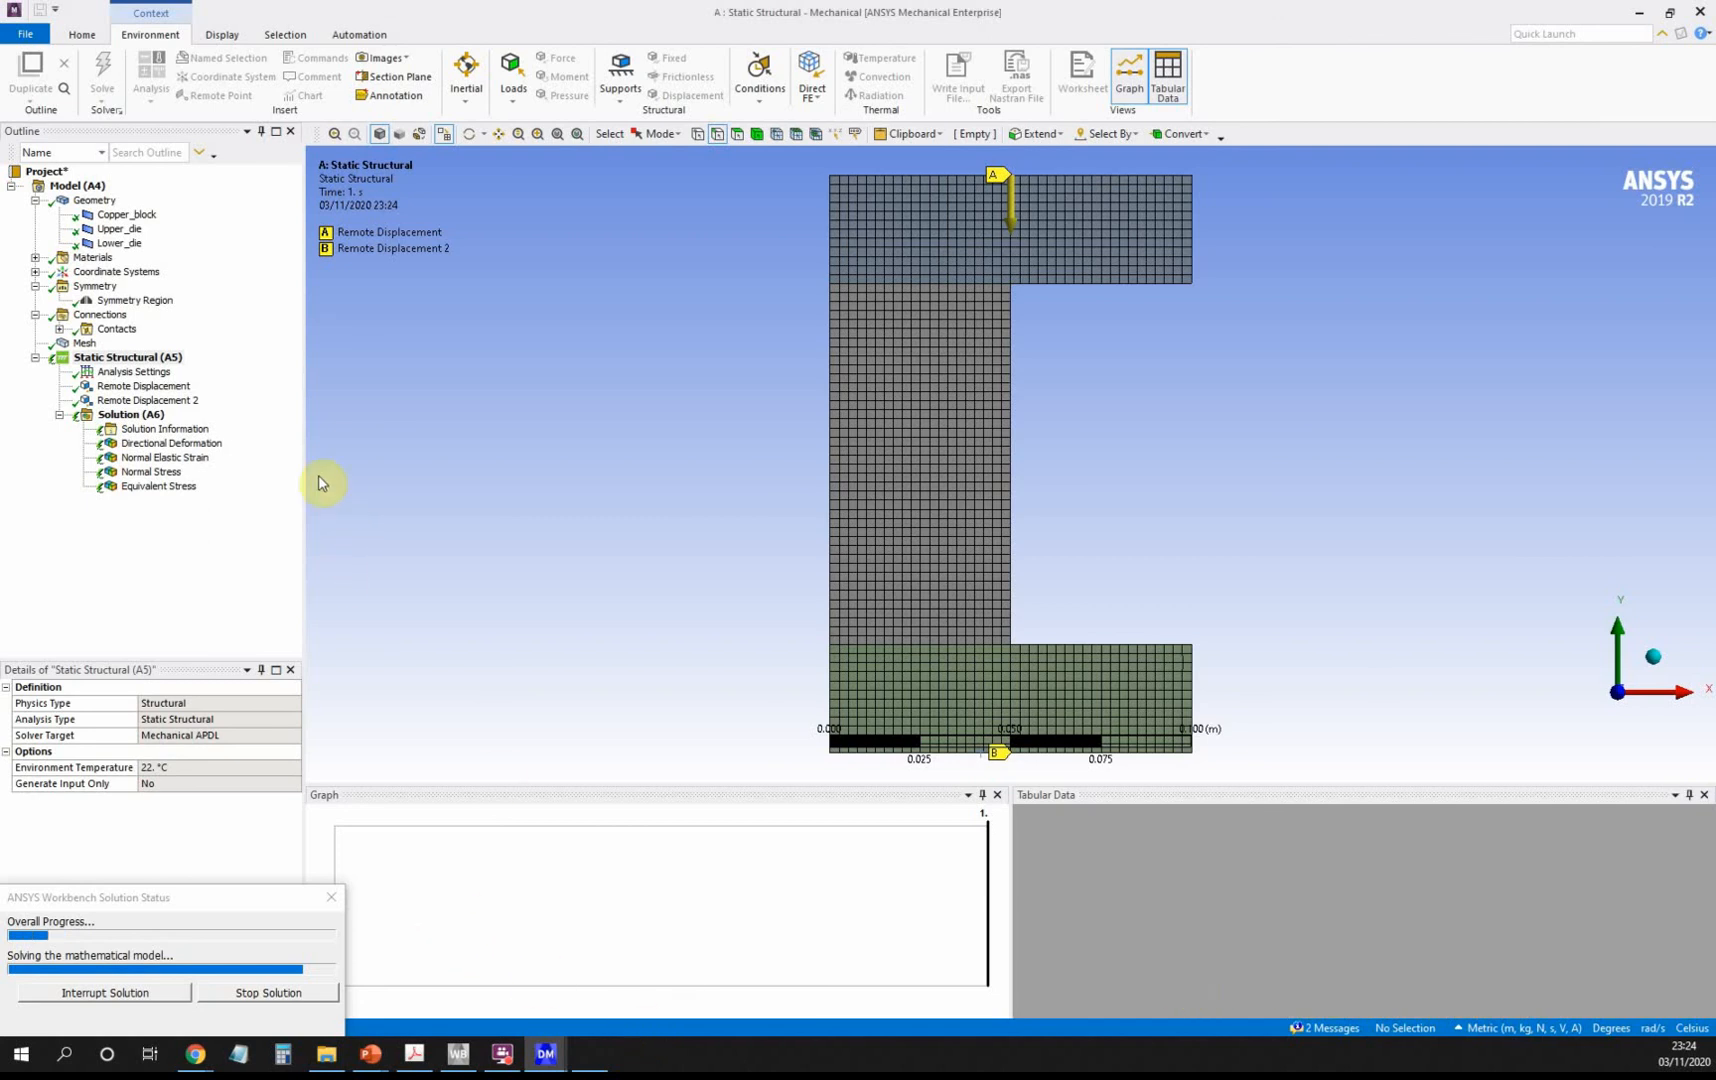
Show Force Convergence as the Solution Information output during the solve.
left_click(140, 416)
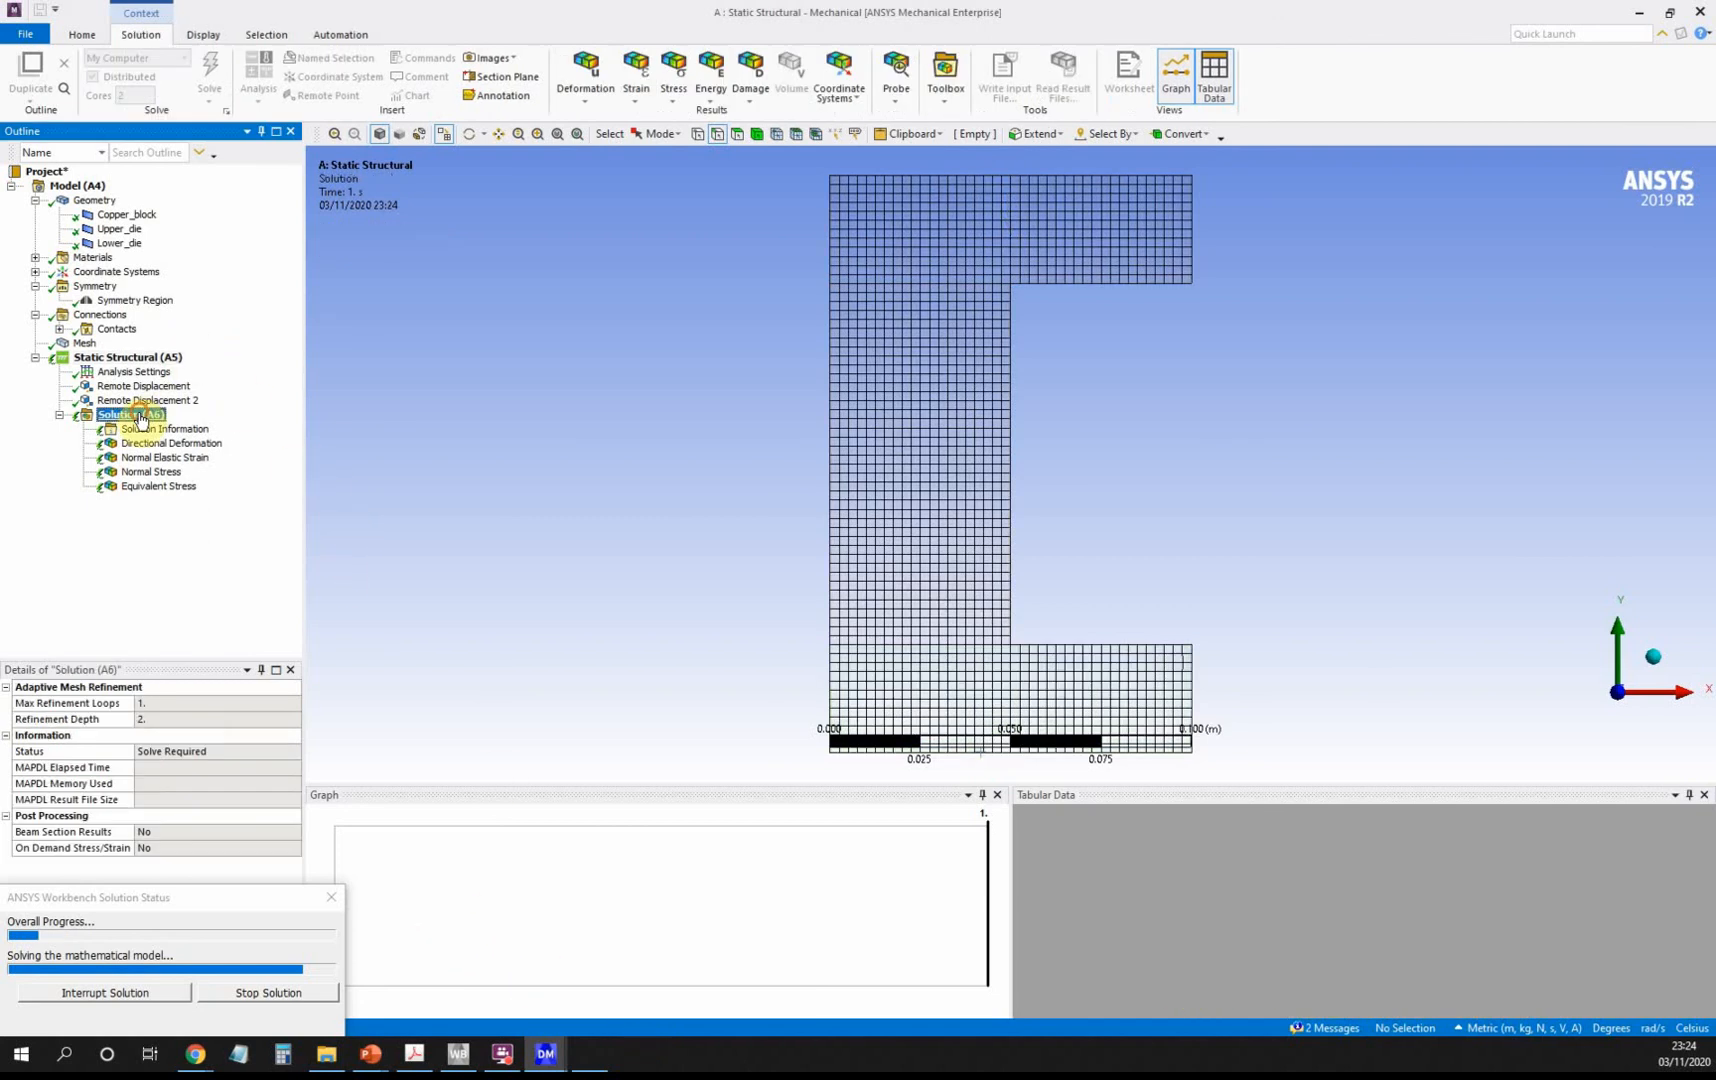
left_click(160, 429)
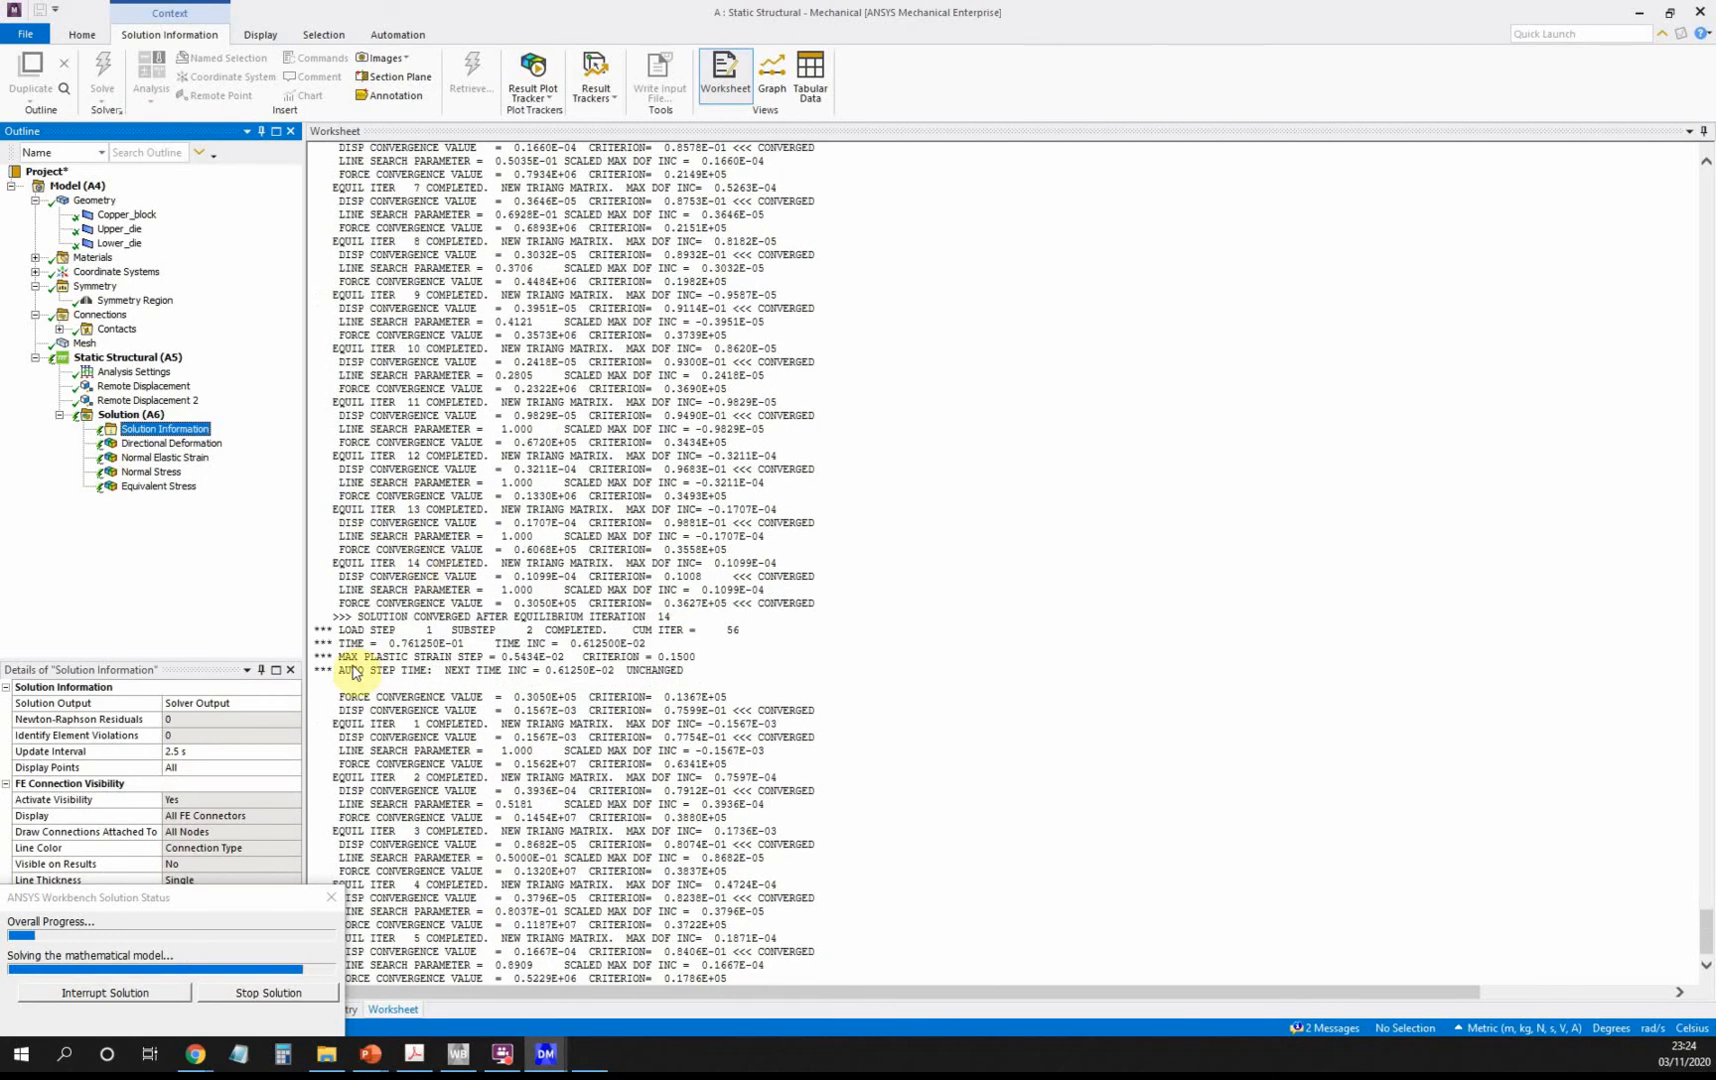
left_click(249, 703)
left_click(293, 704)
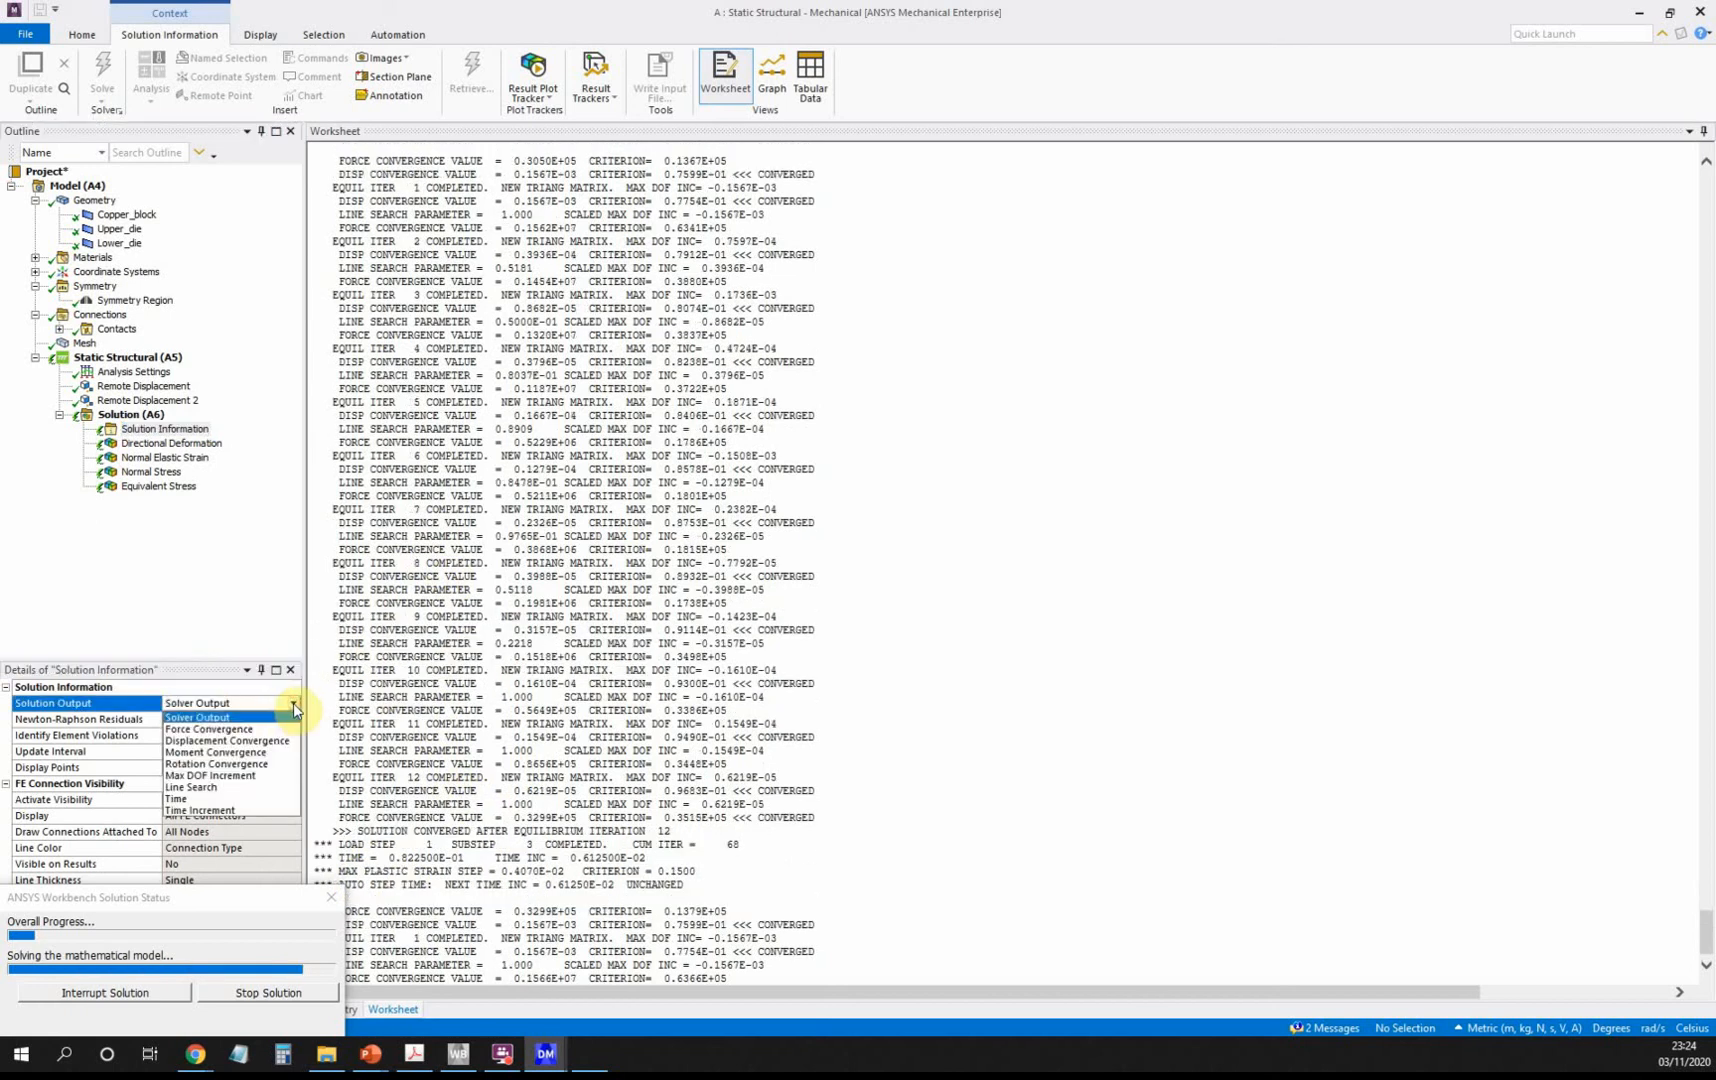
left_click(284, 730)
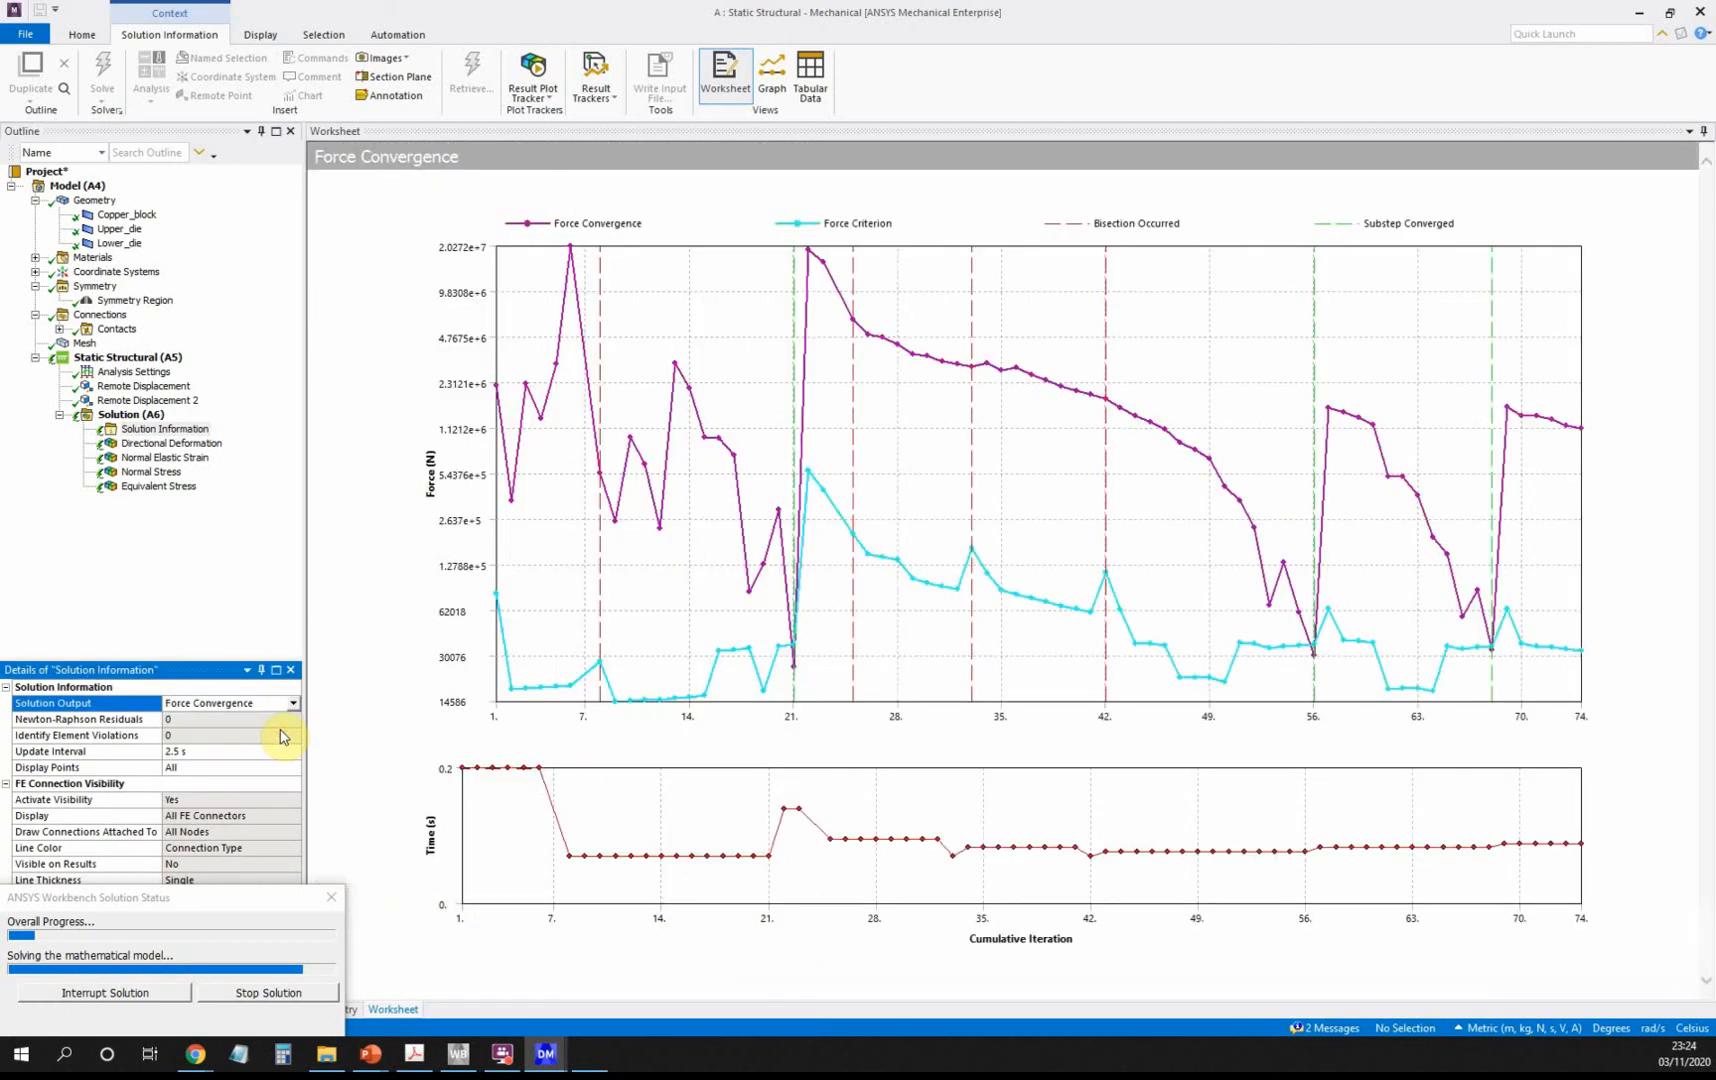
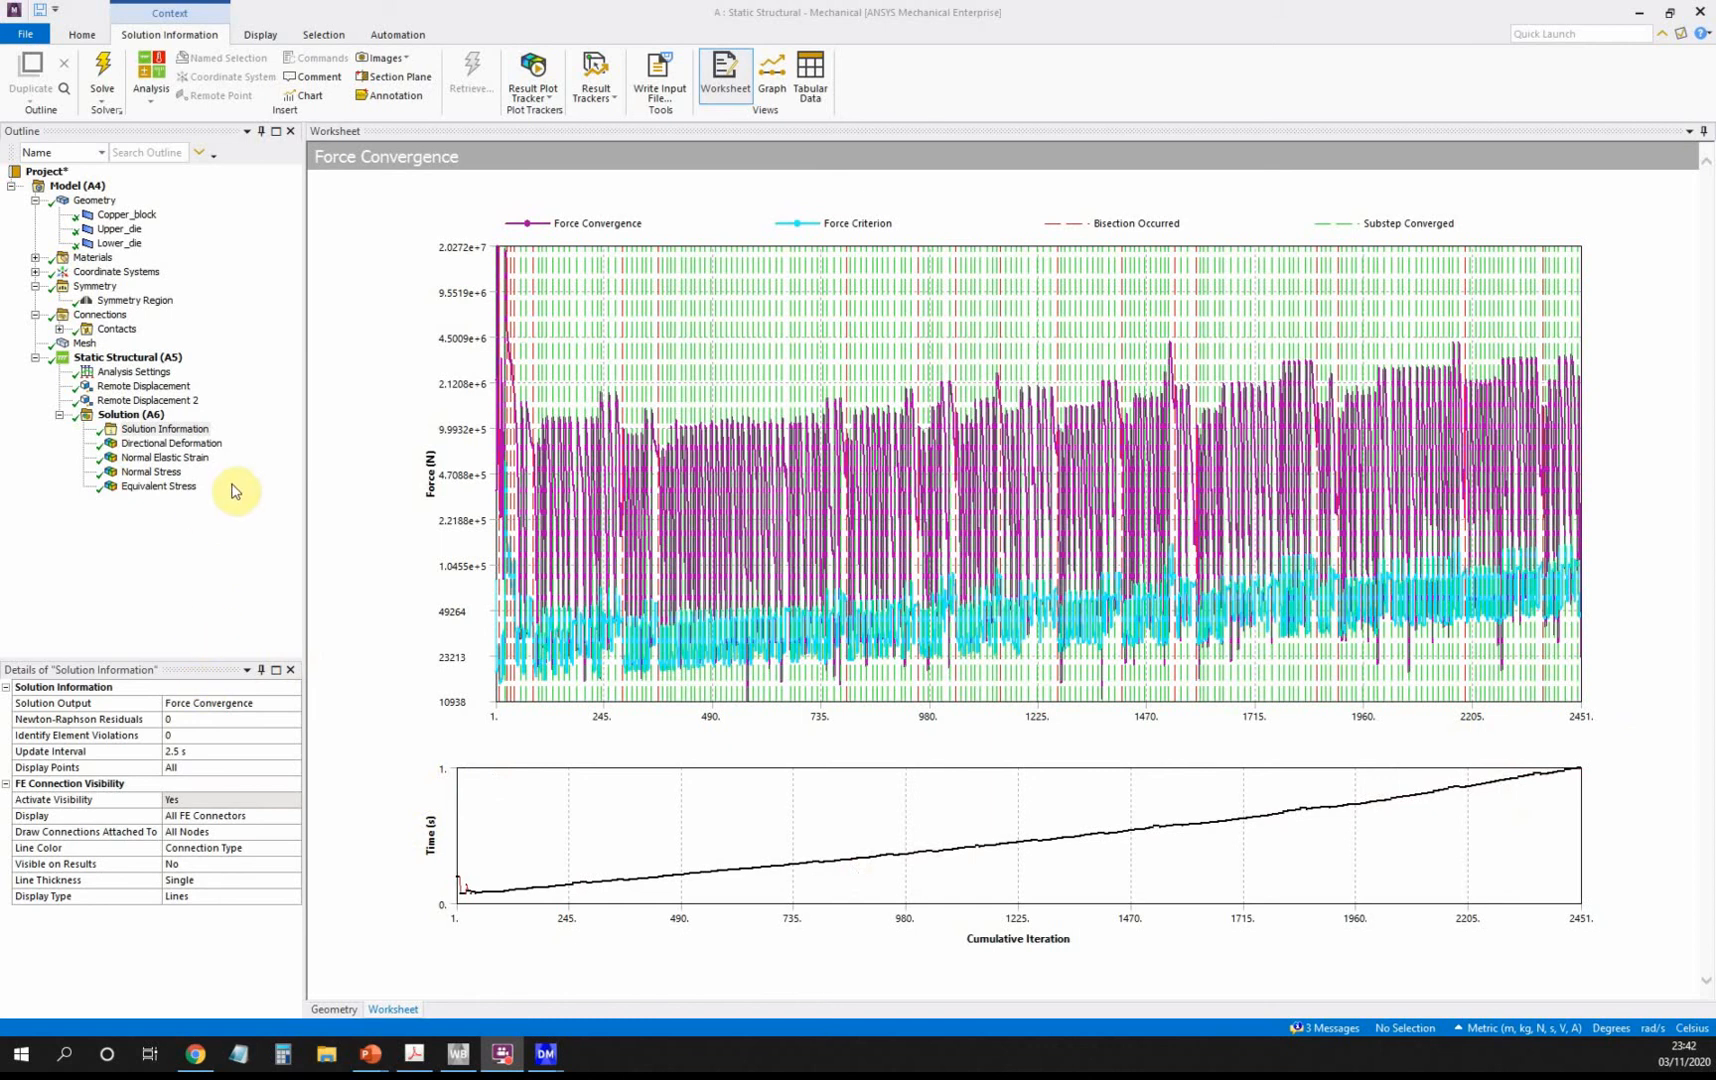
Display the Y-axis Directional Deformation result, minimum -0.025005 m on the upper die.
left_click(180, 444)
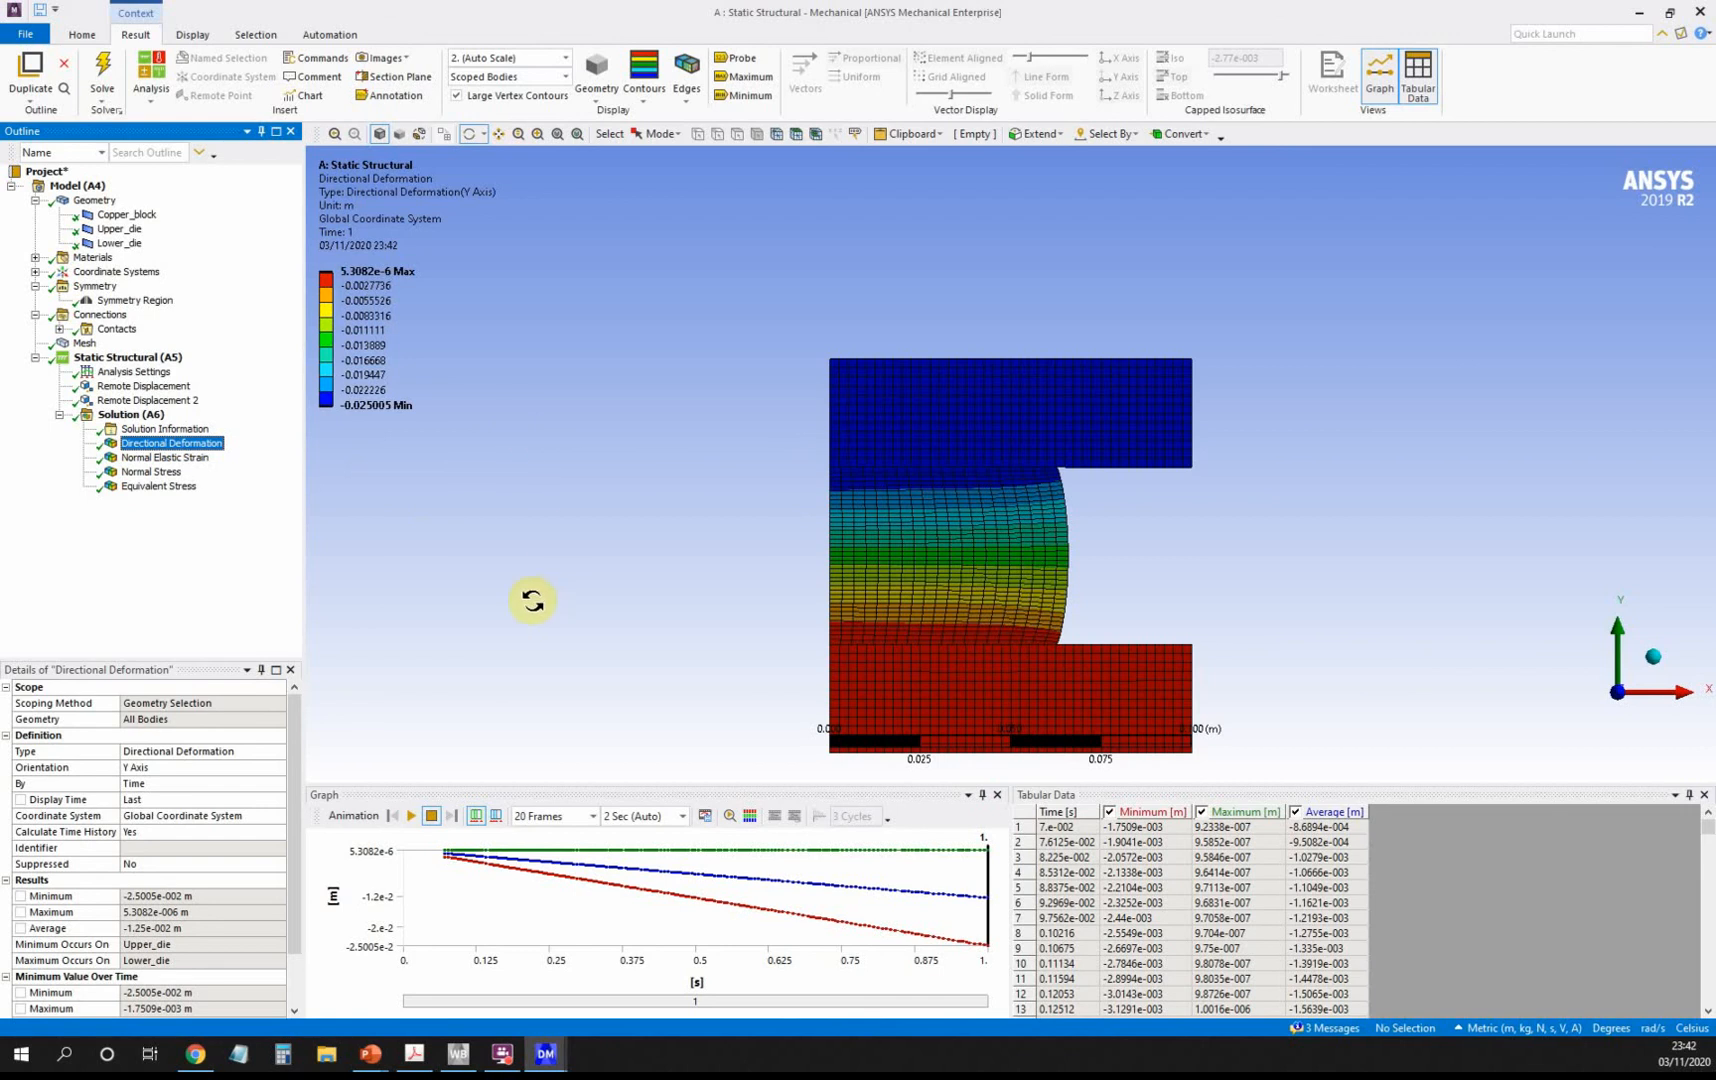
Review the Normal Elastic Strain and Normal Stress results, ending on Equivalent Stress (peak 1.17e8 Pa).
left_click(204, 459)
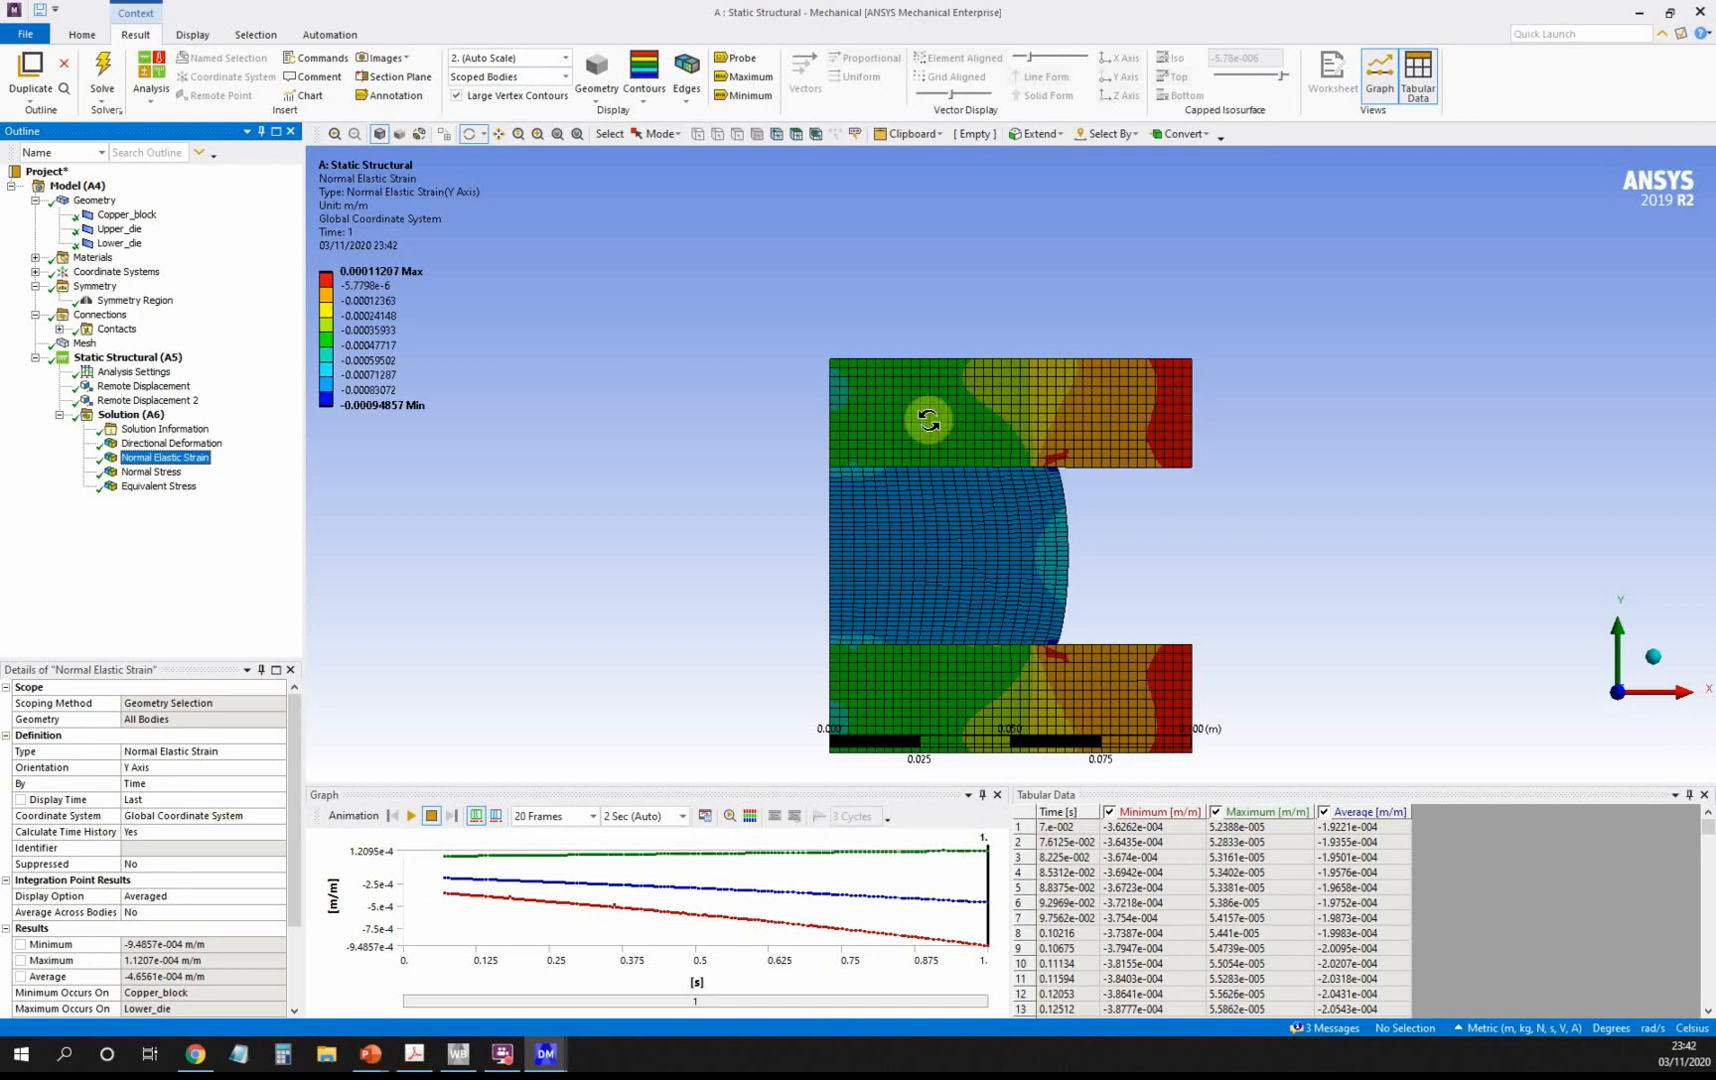
left_click(157, 473)
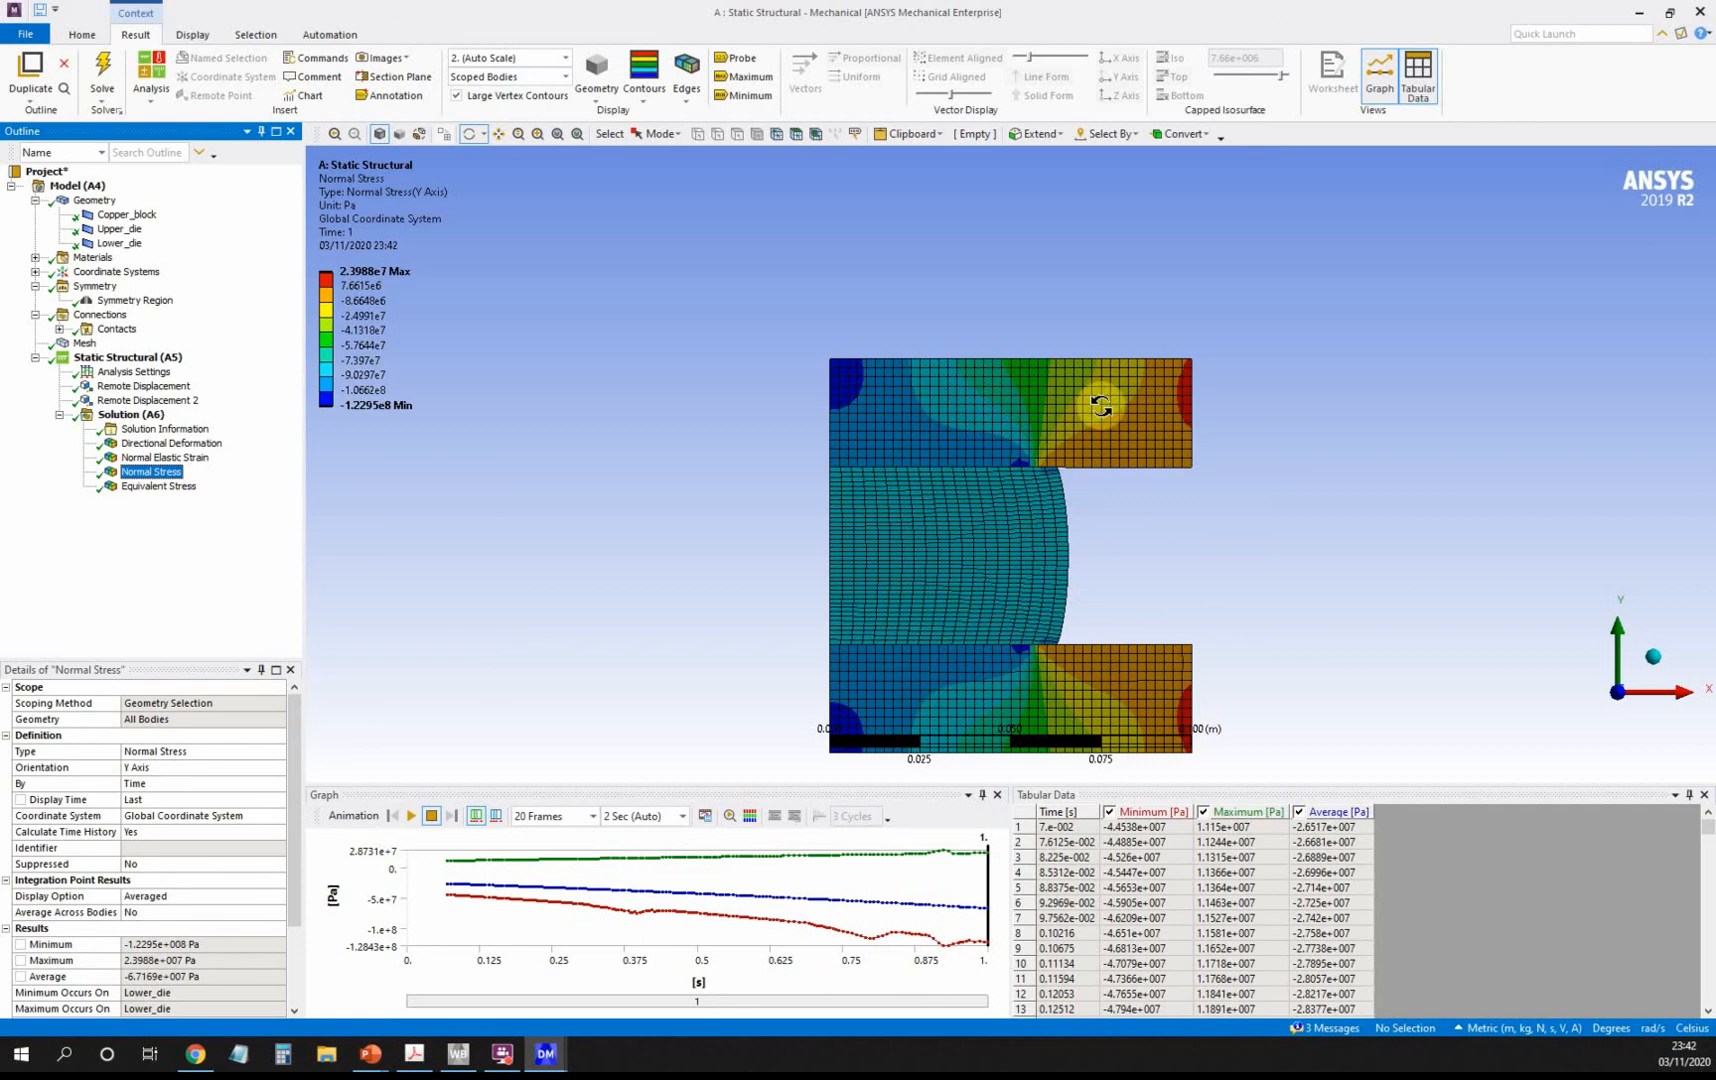
left_click(158, 486)
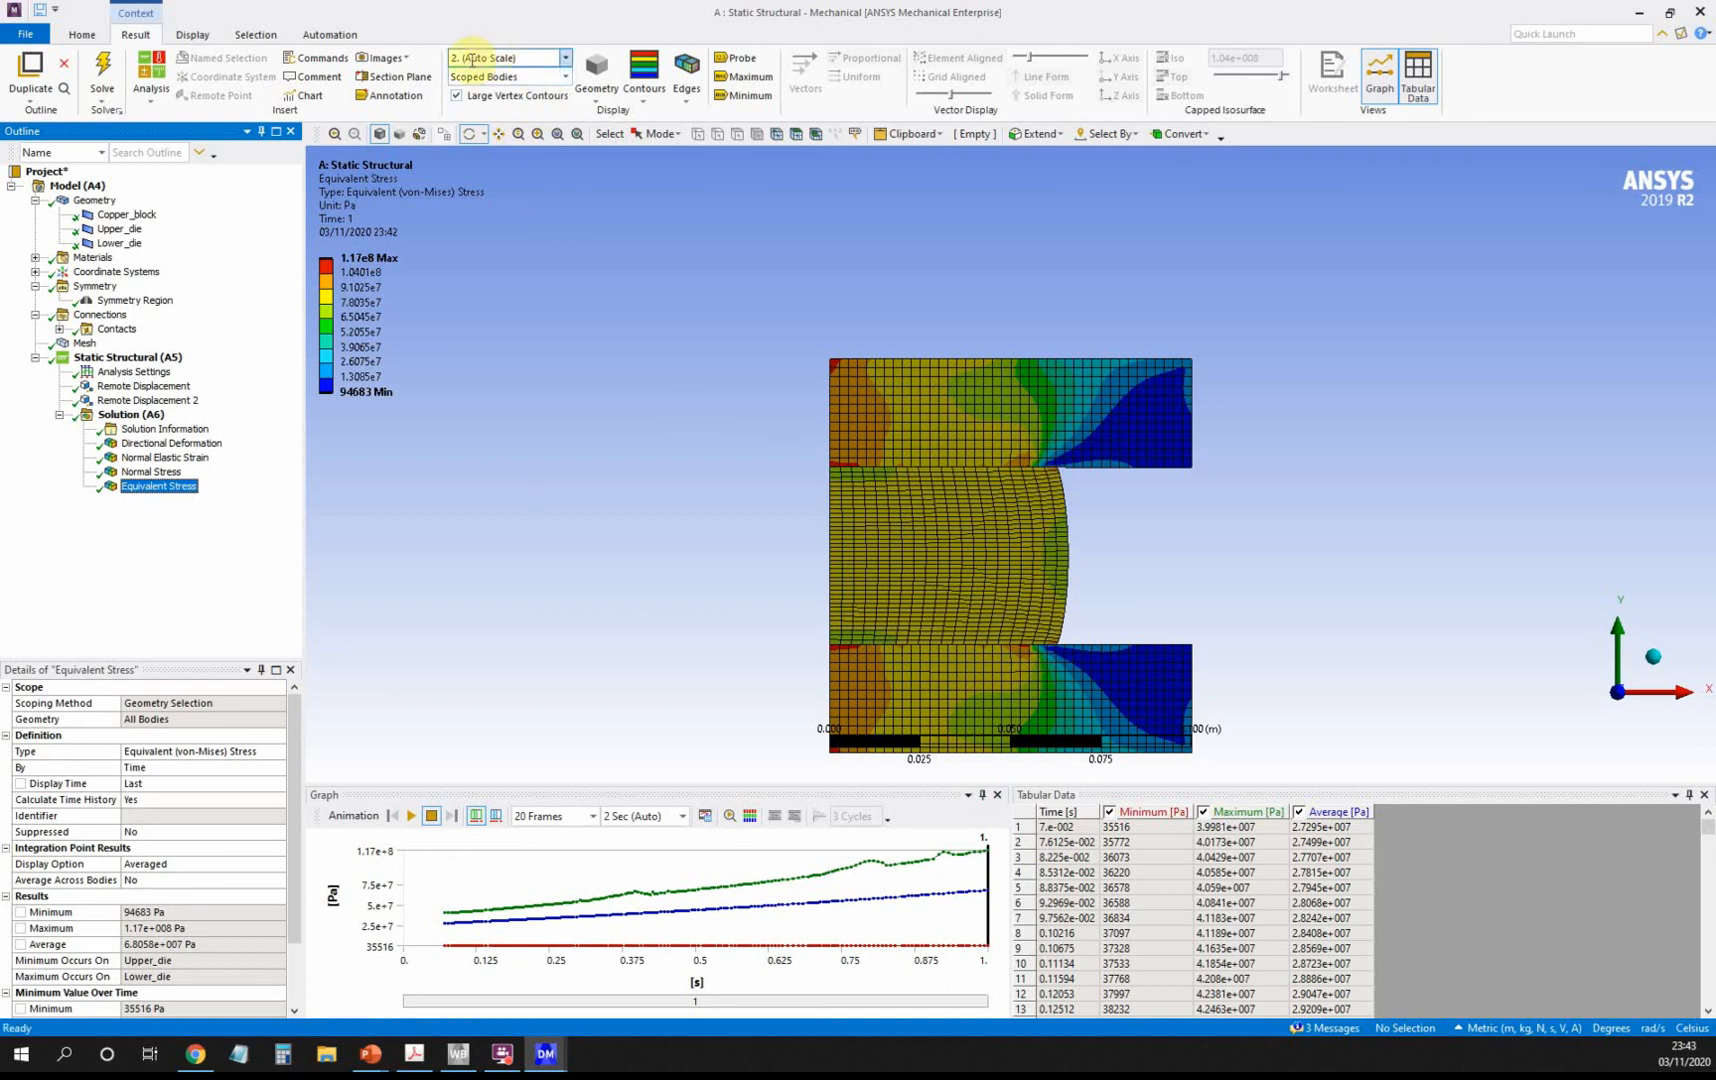
Set the result deformation scale to 1.0 (True Scale) on the Directional Deformation plot.
left_click(566, 59)
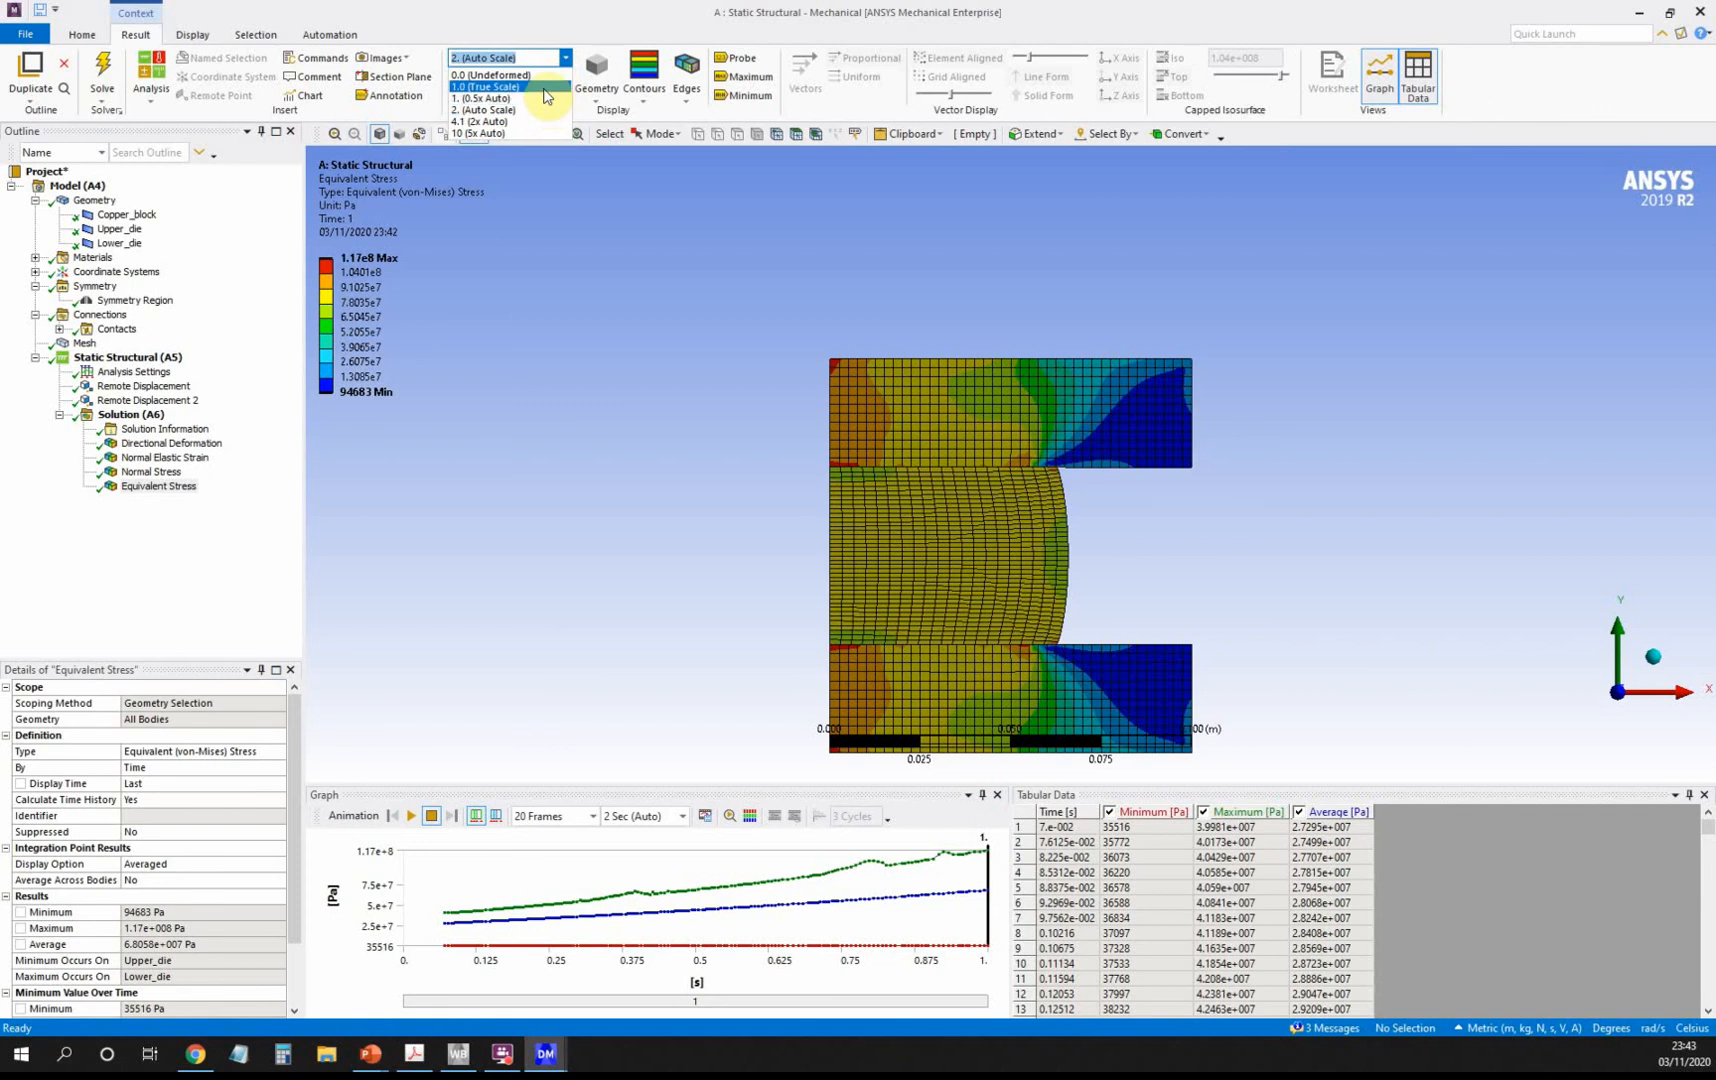
left_click(544, 87)
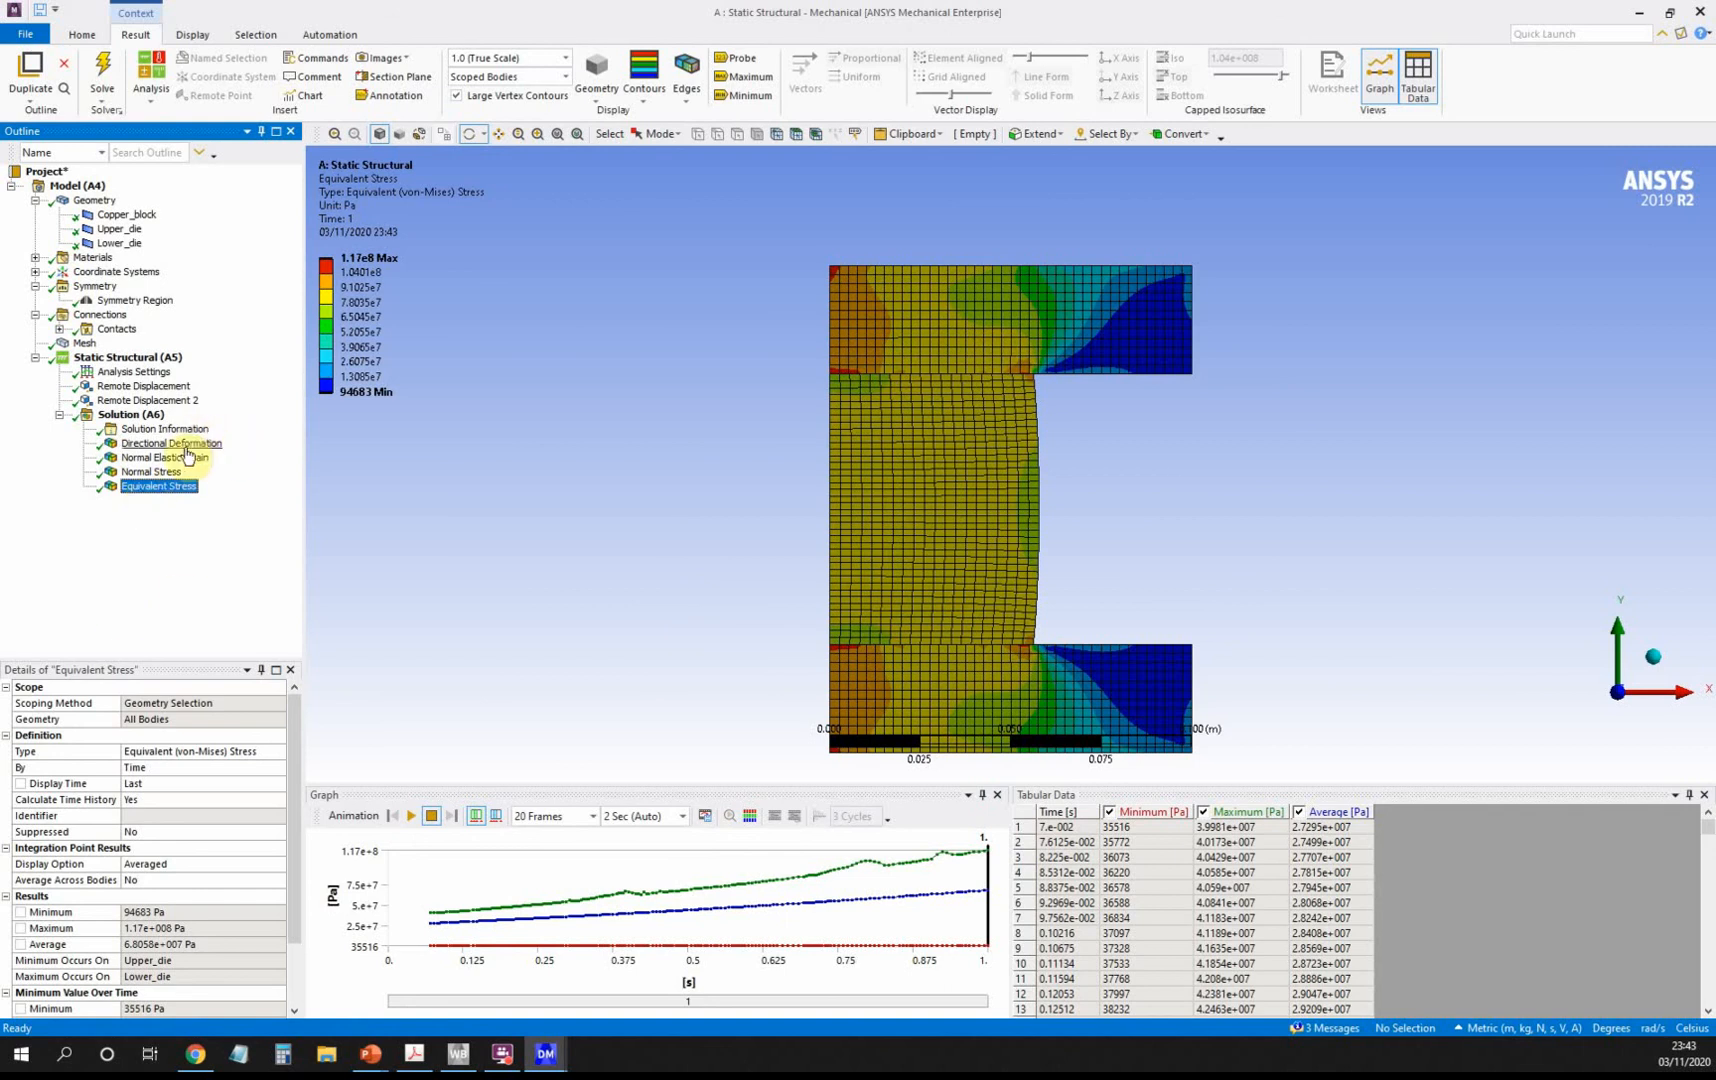
left_click(175, 445)
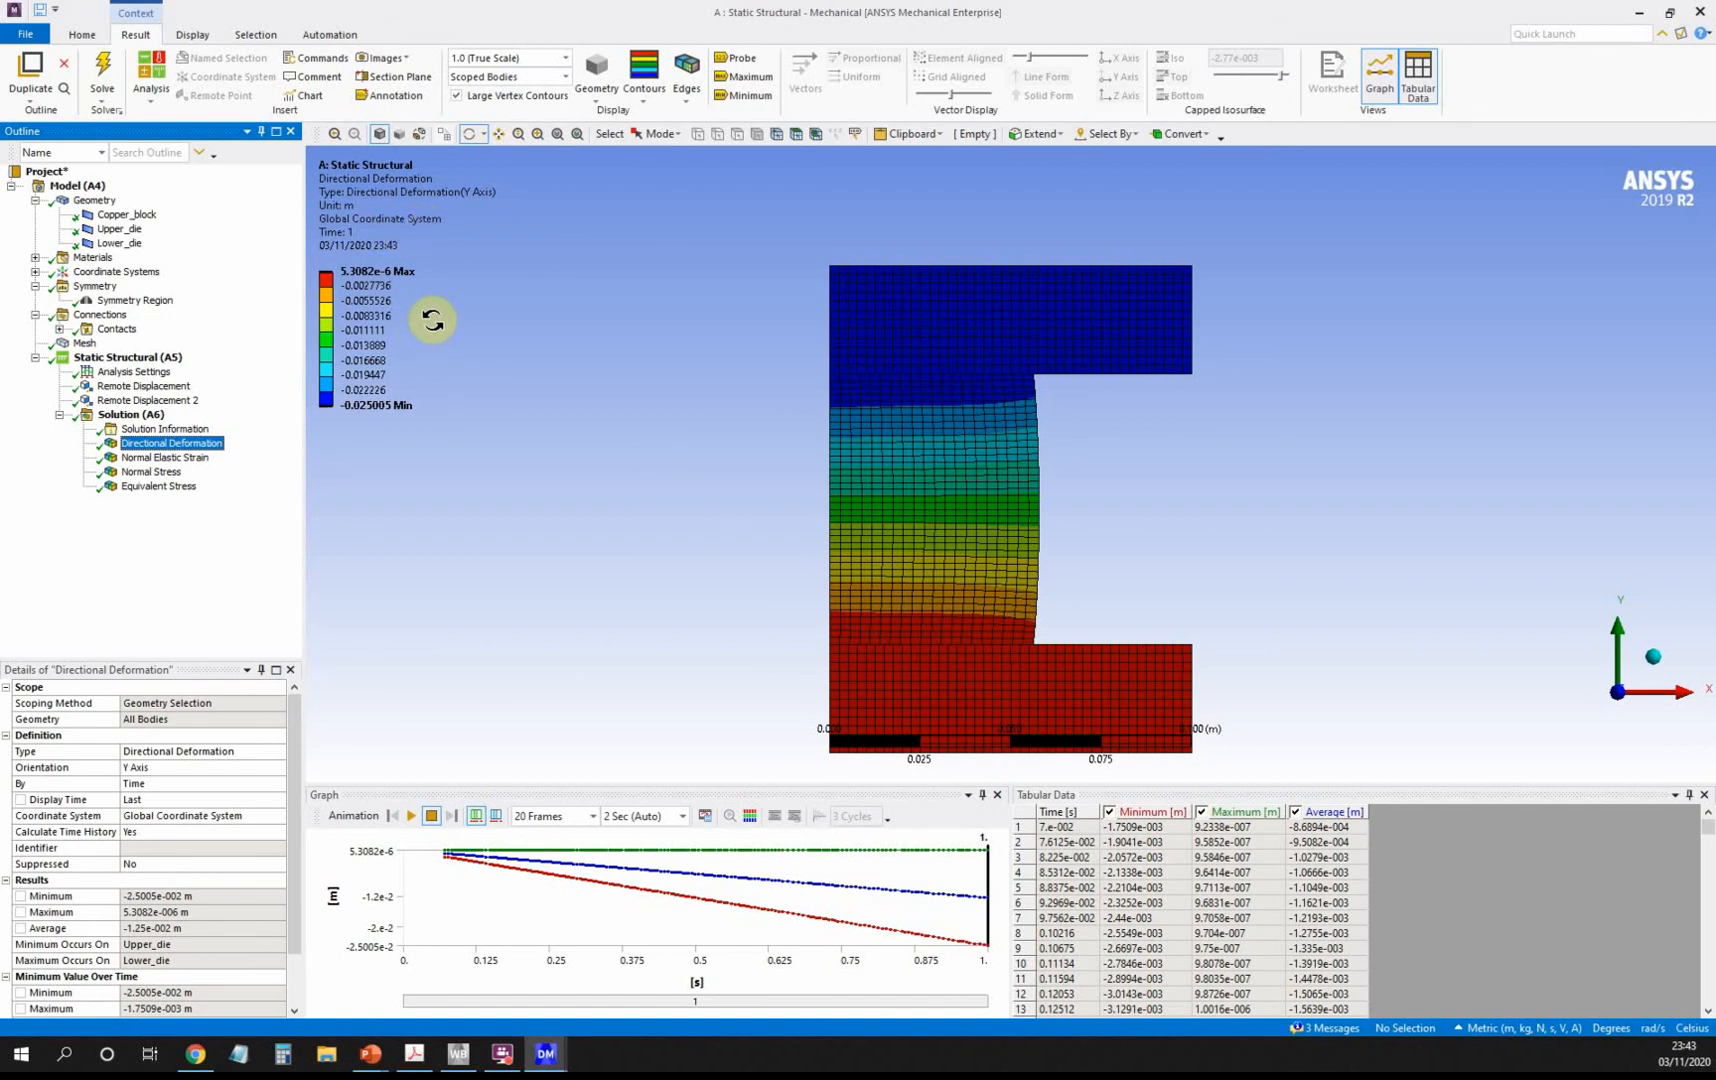
Compare against the undeformed wireframe, restore element edges, and return to Equivalent Stress.
left_click(597, 102)
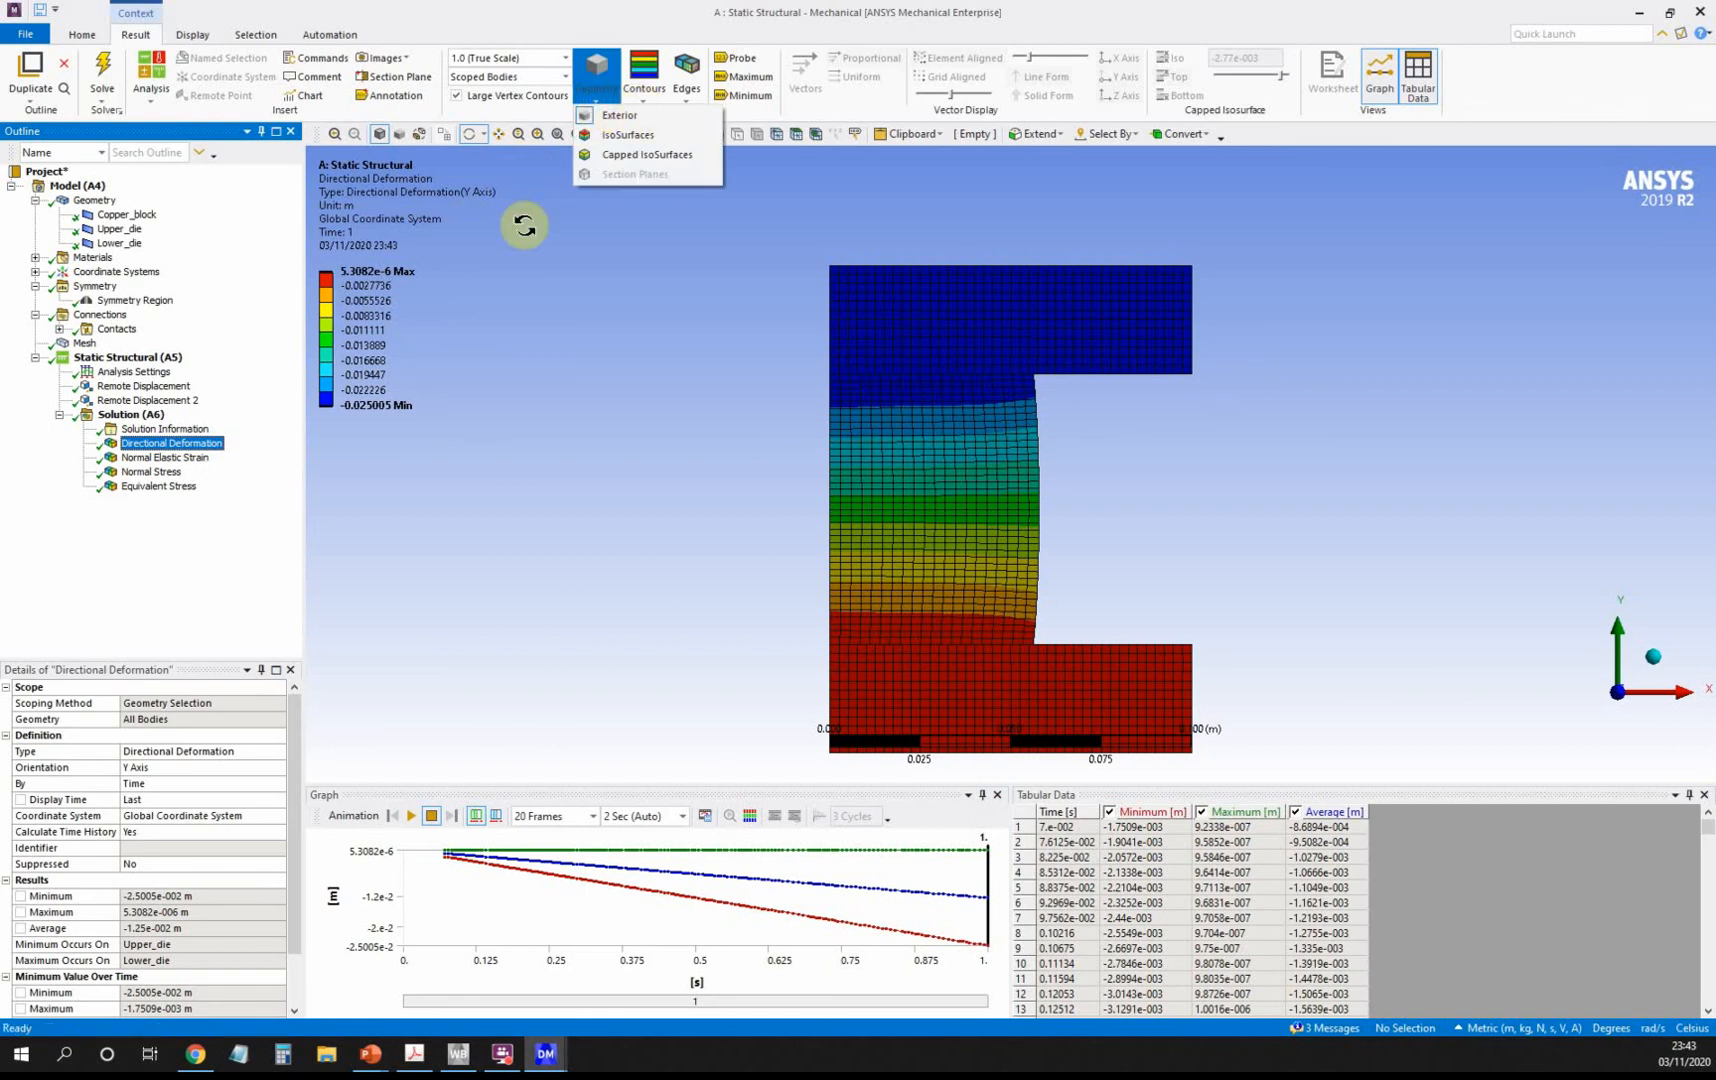
left_click(594, 211)
left_click(688, 100)
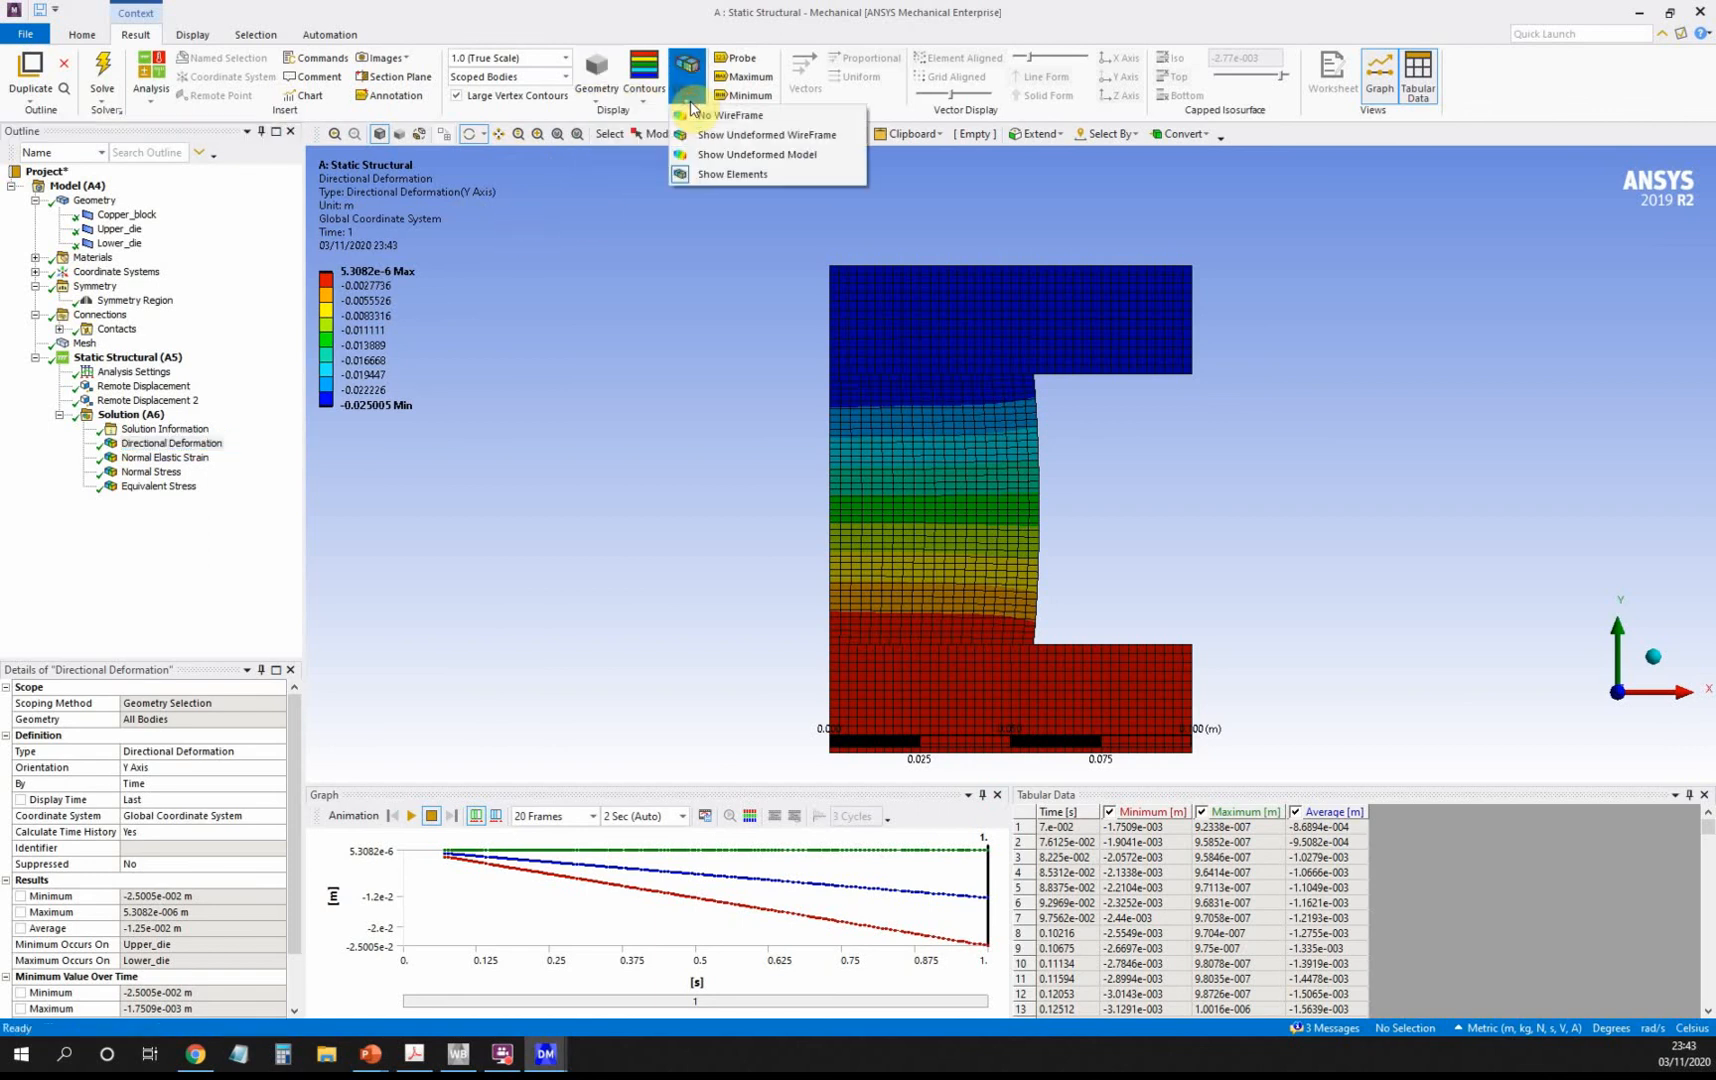
left_click(723, 137)
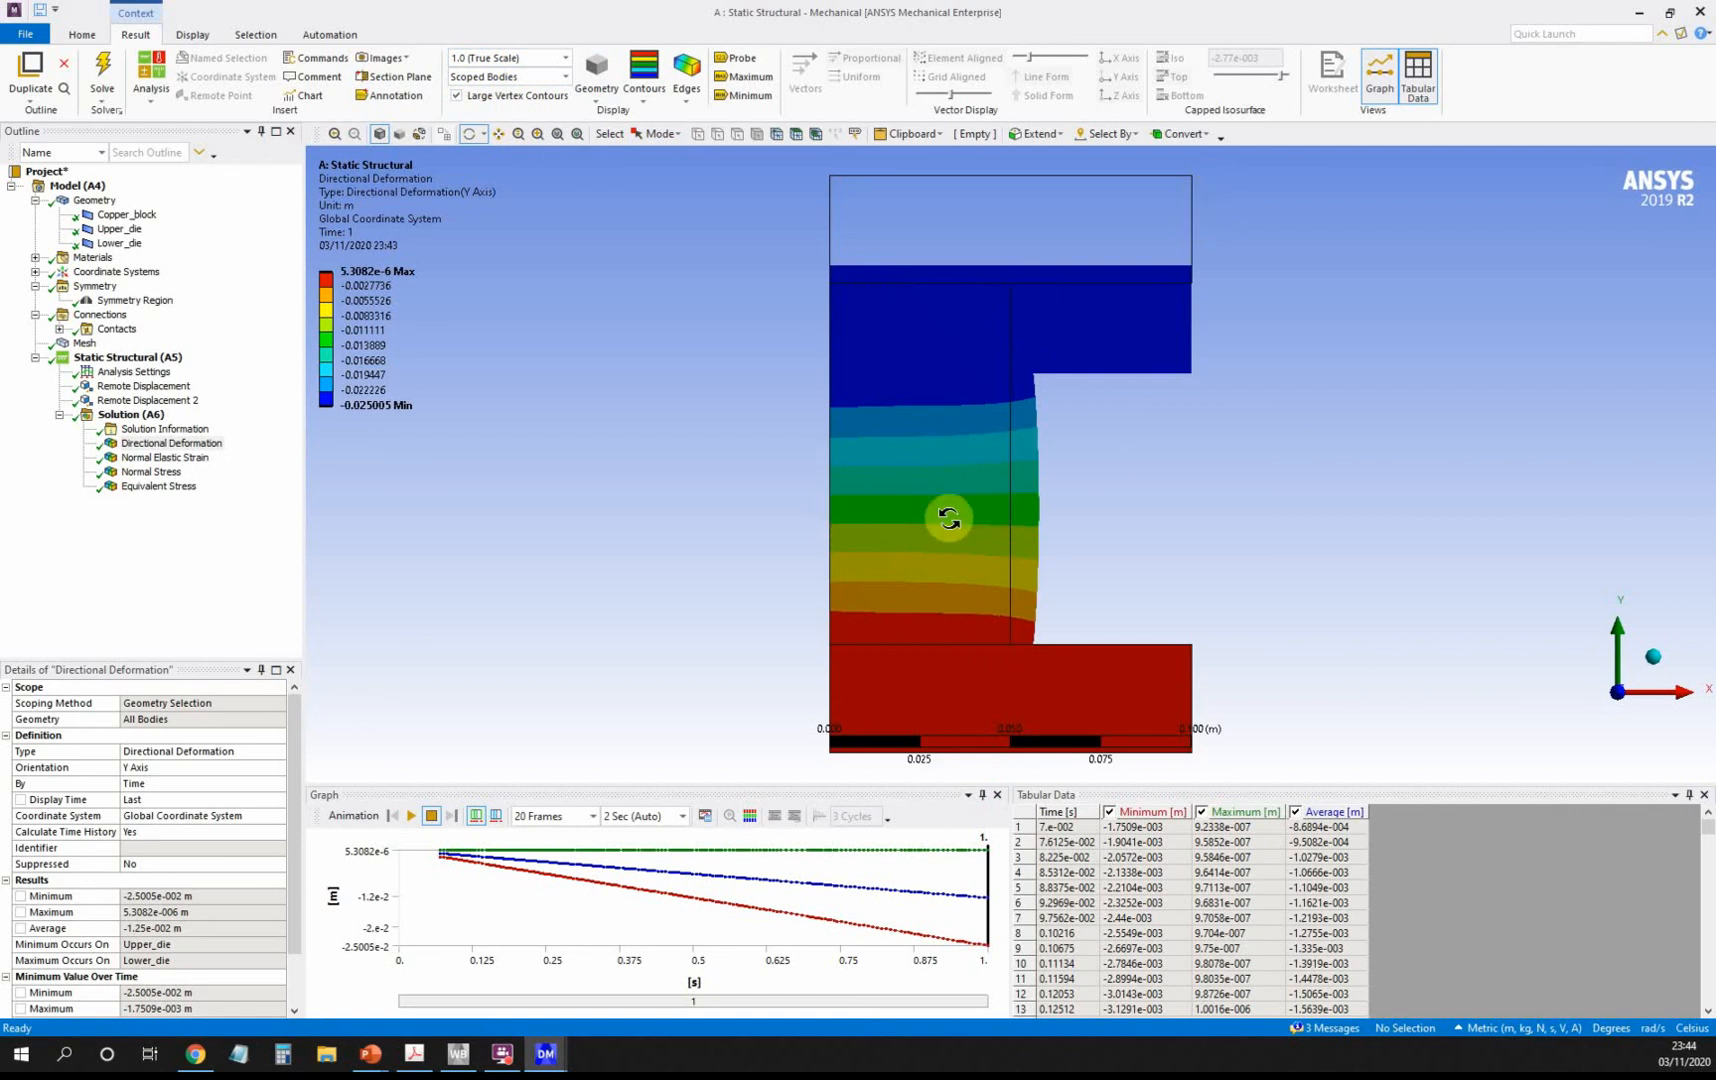
left_click(687, 100)
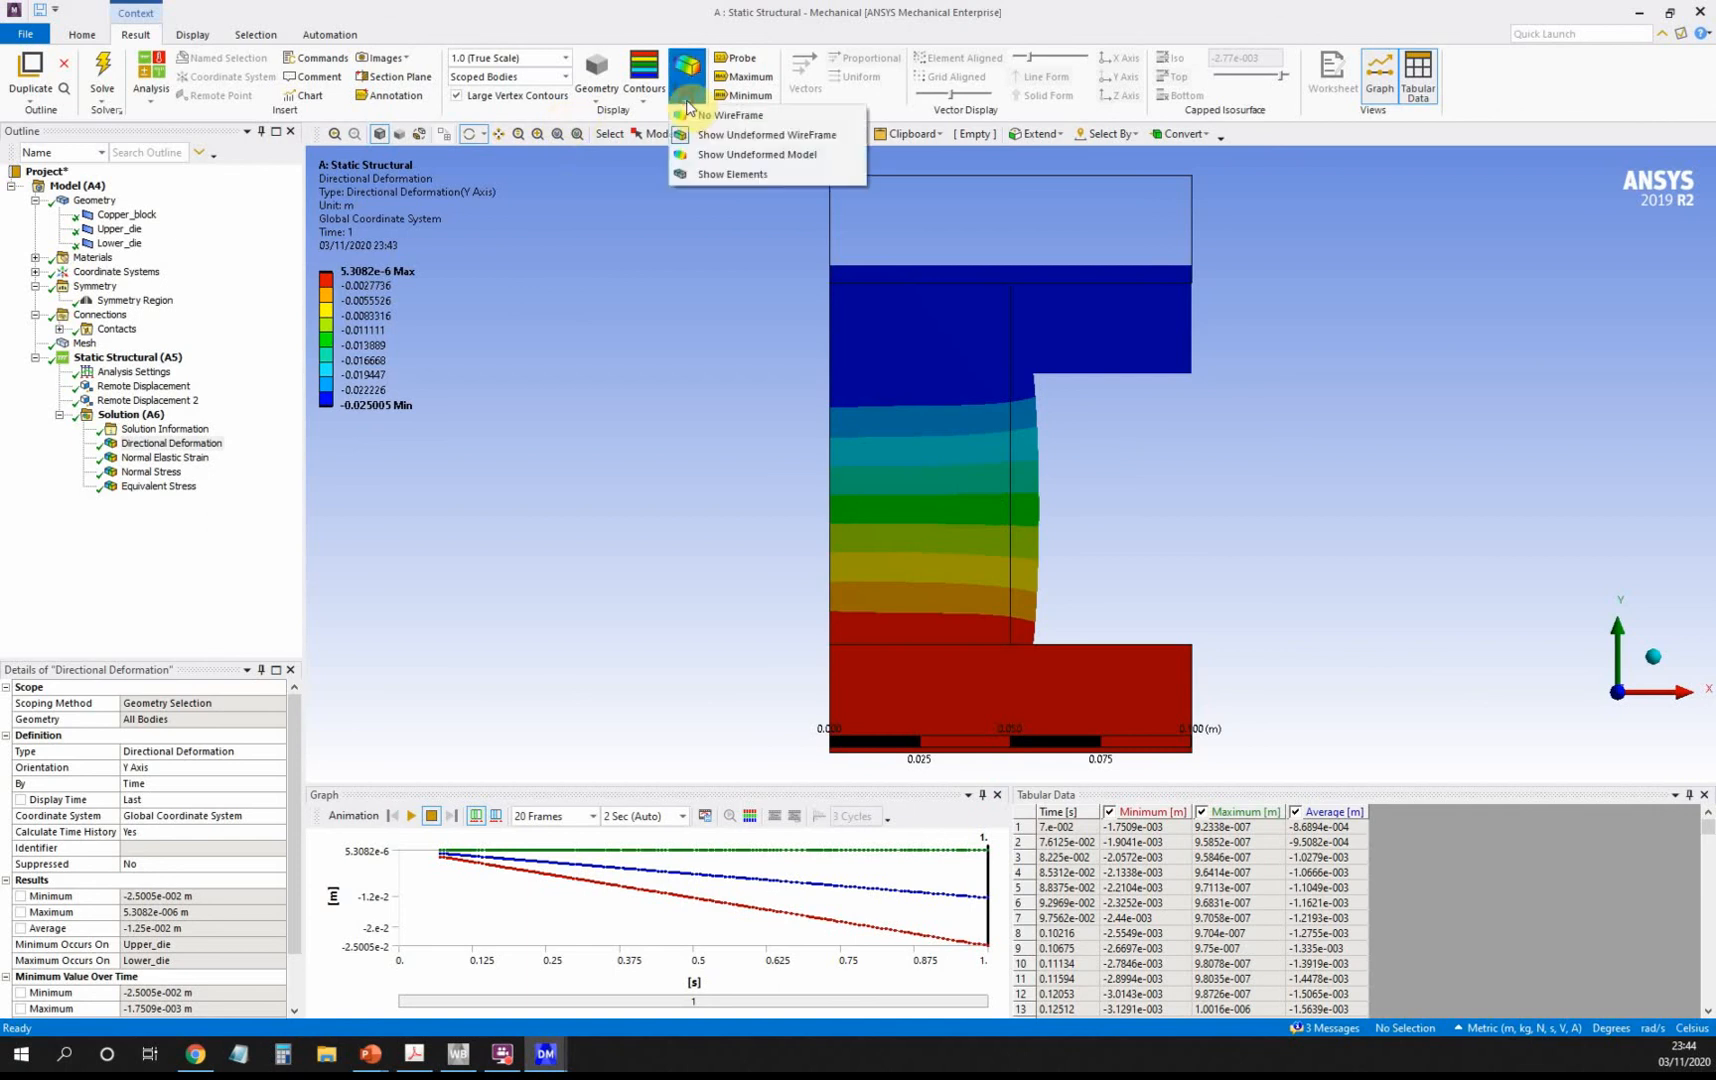
left_click(716, 172)
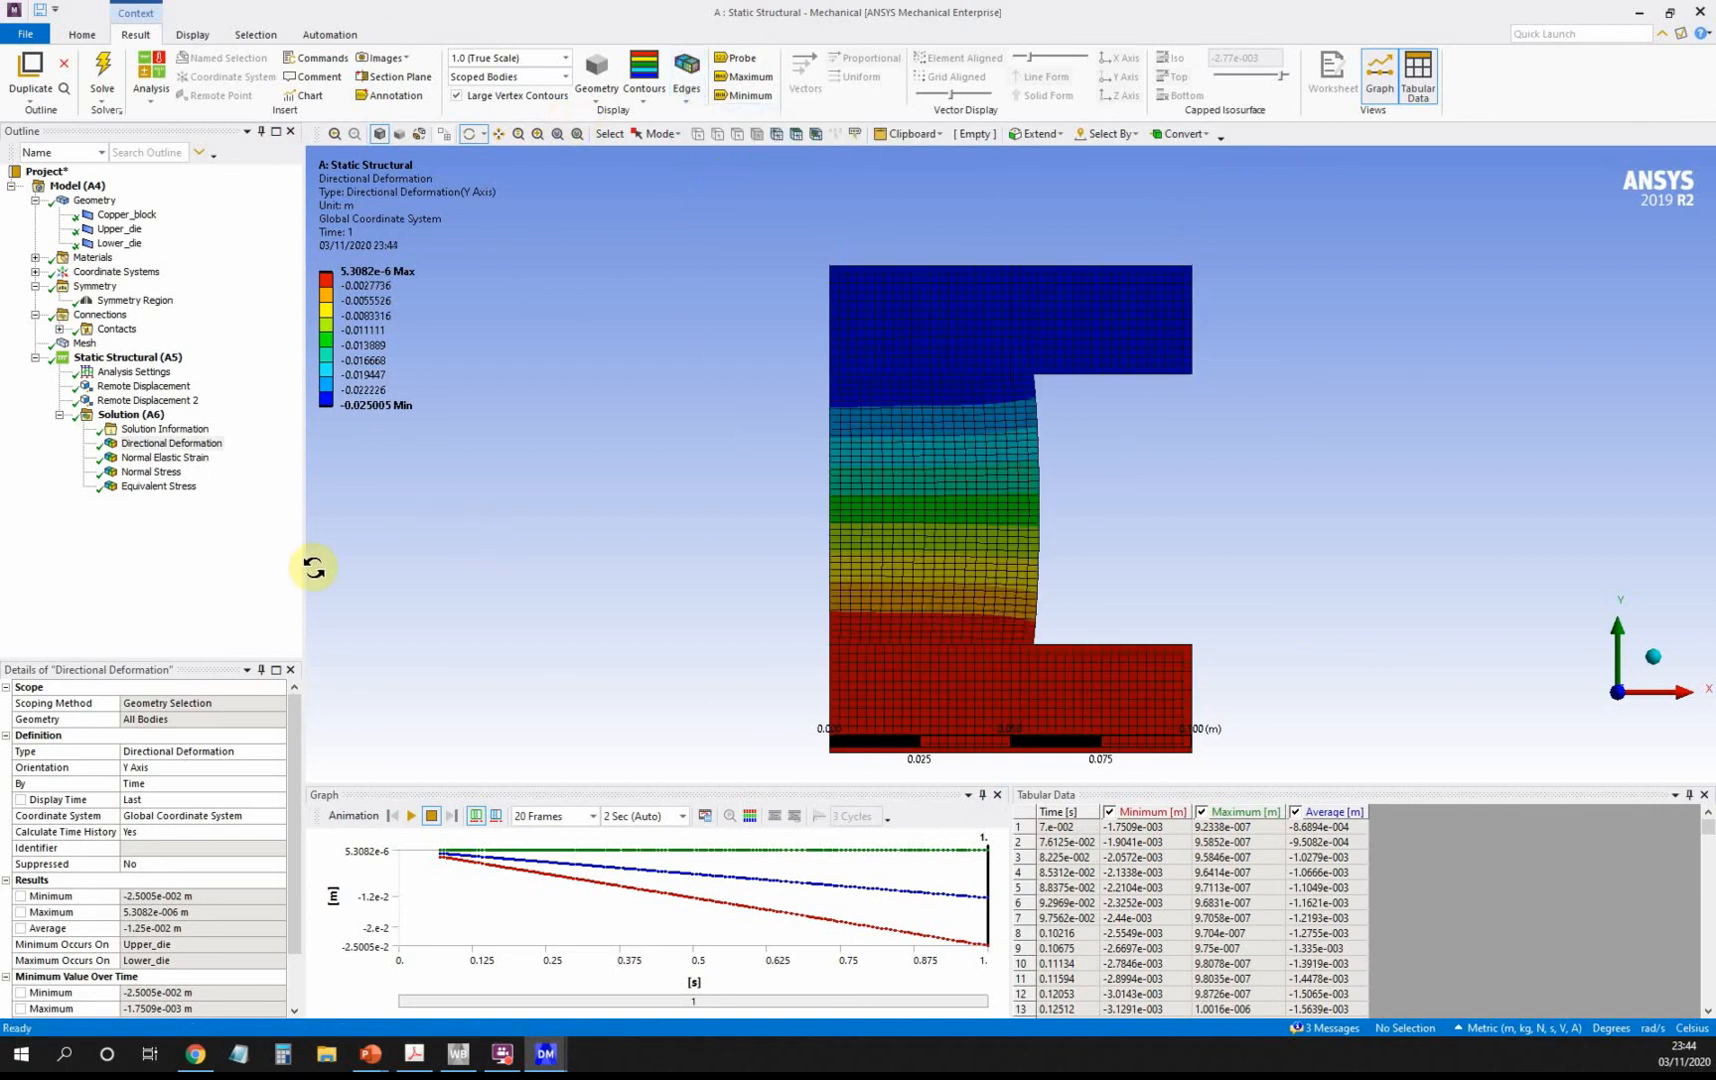
left_click(178, 487)
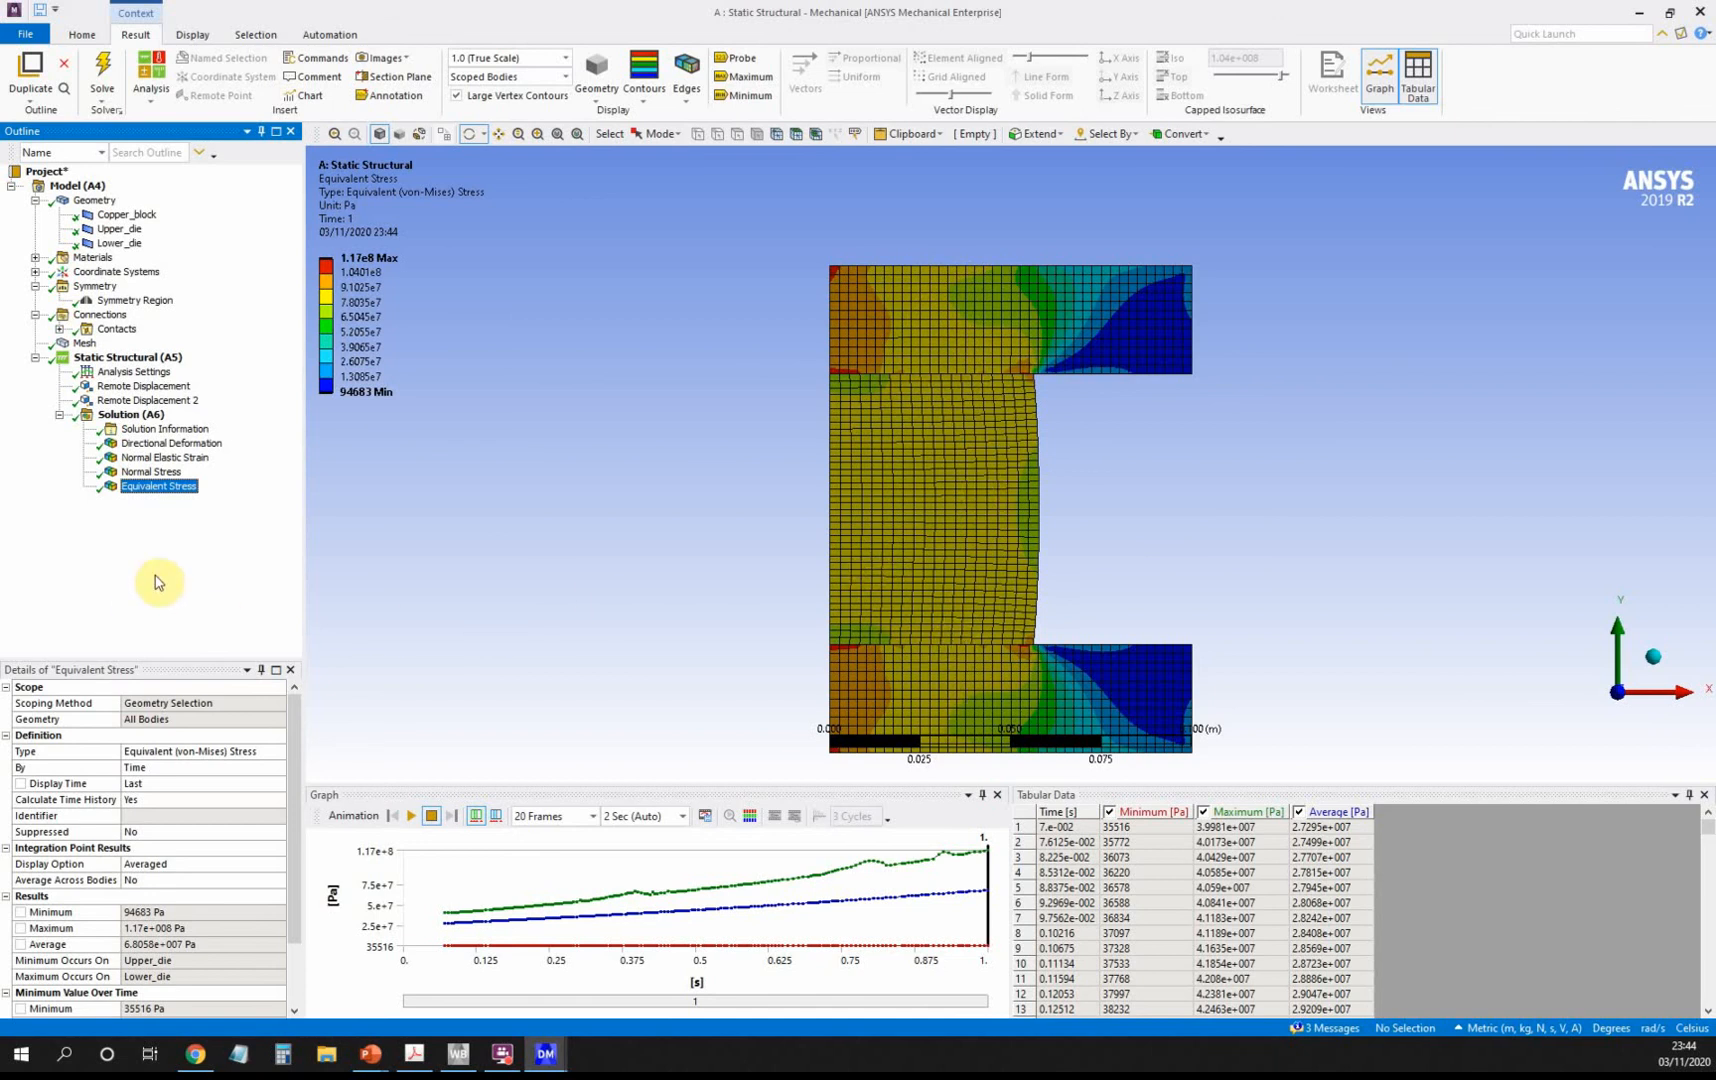
left_click(130, 414)
Add a Force Reaction probe based on Remote Displacement.
right_click(130, 414)
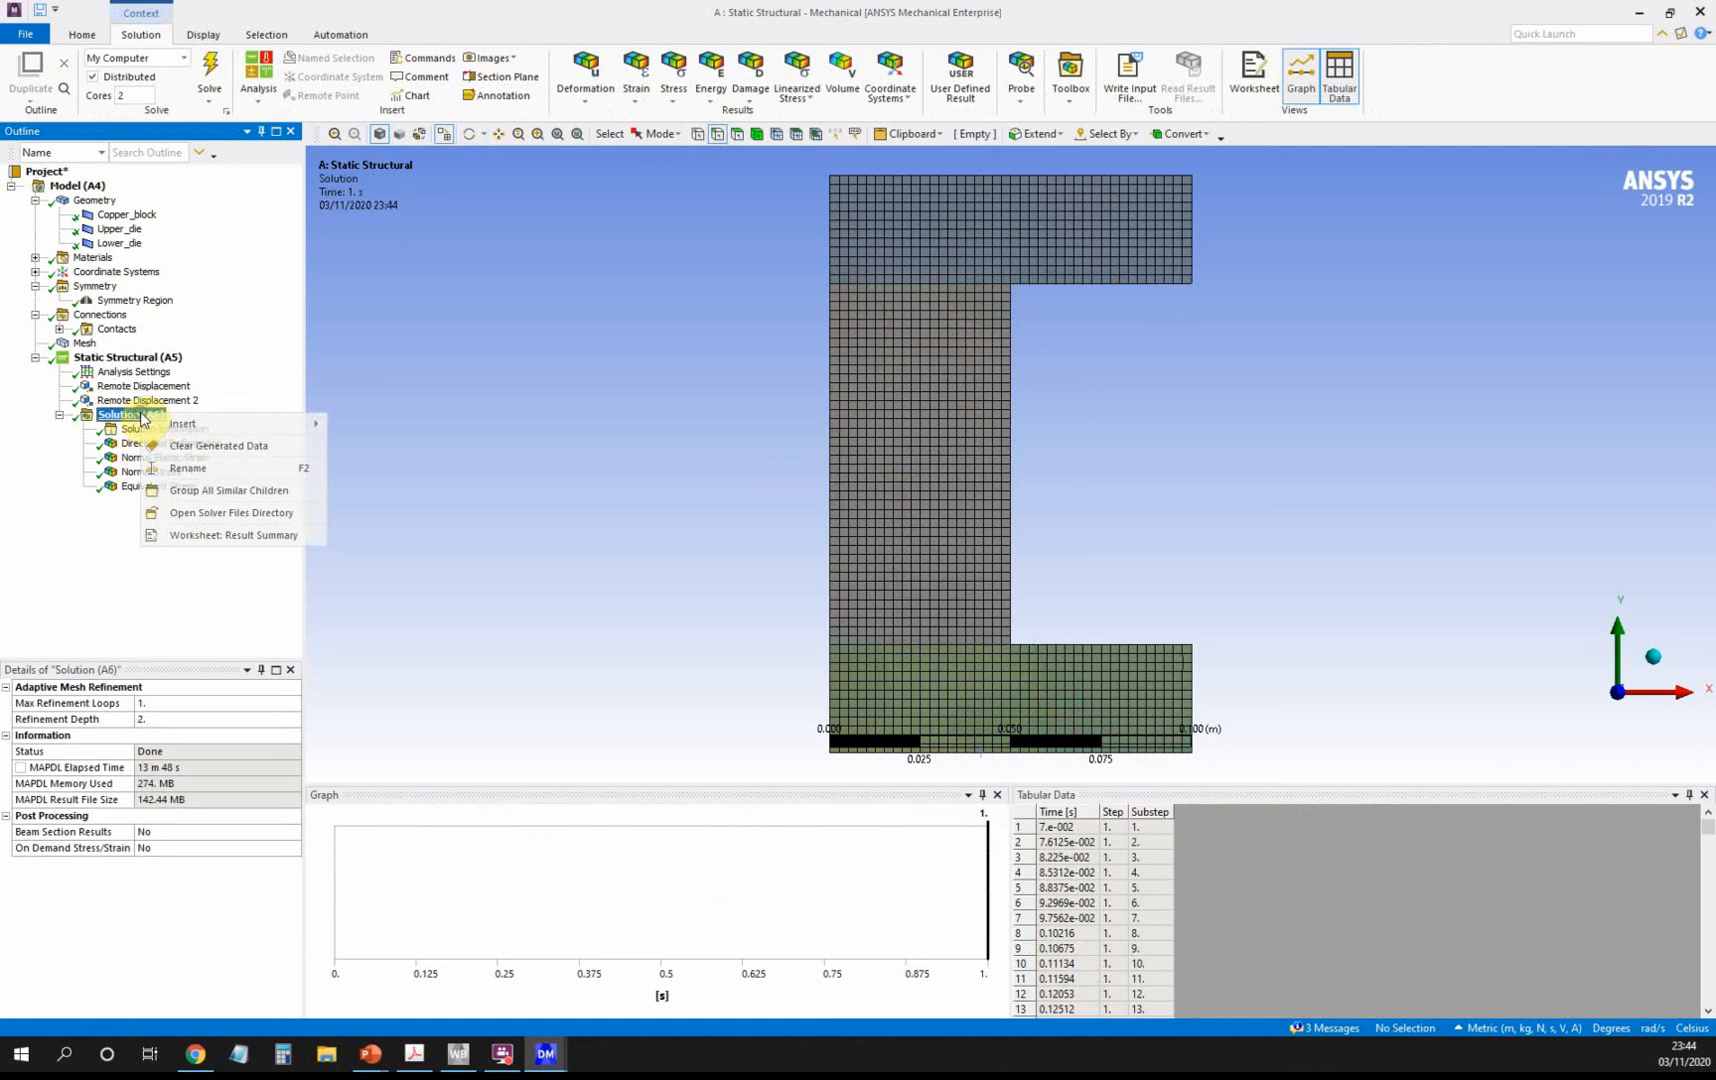
mouse_move(220, 432)
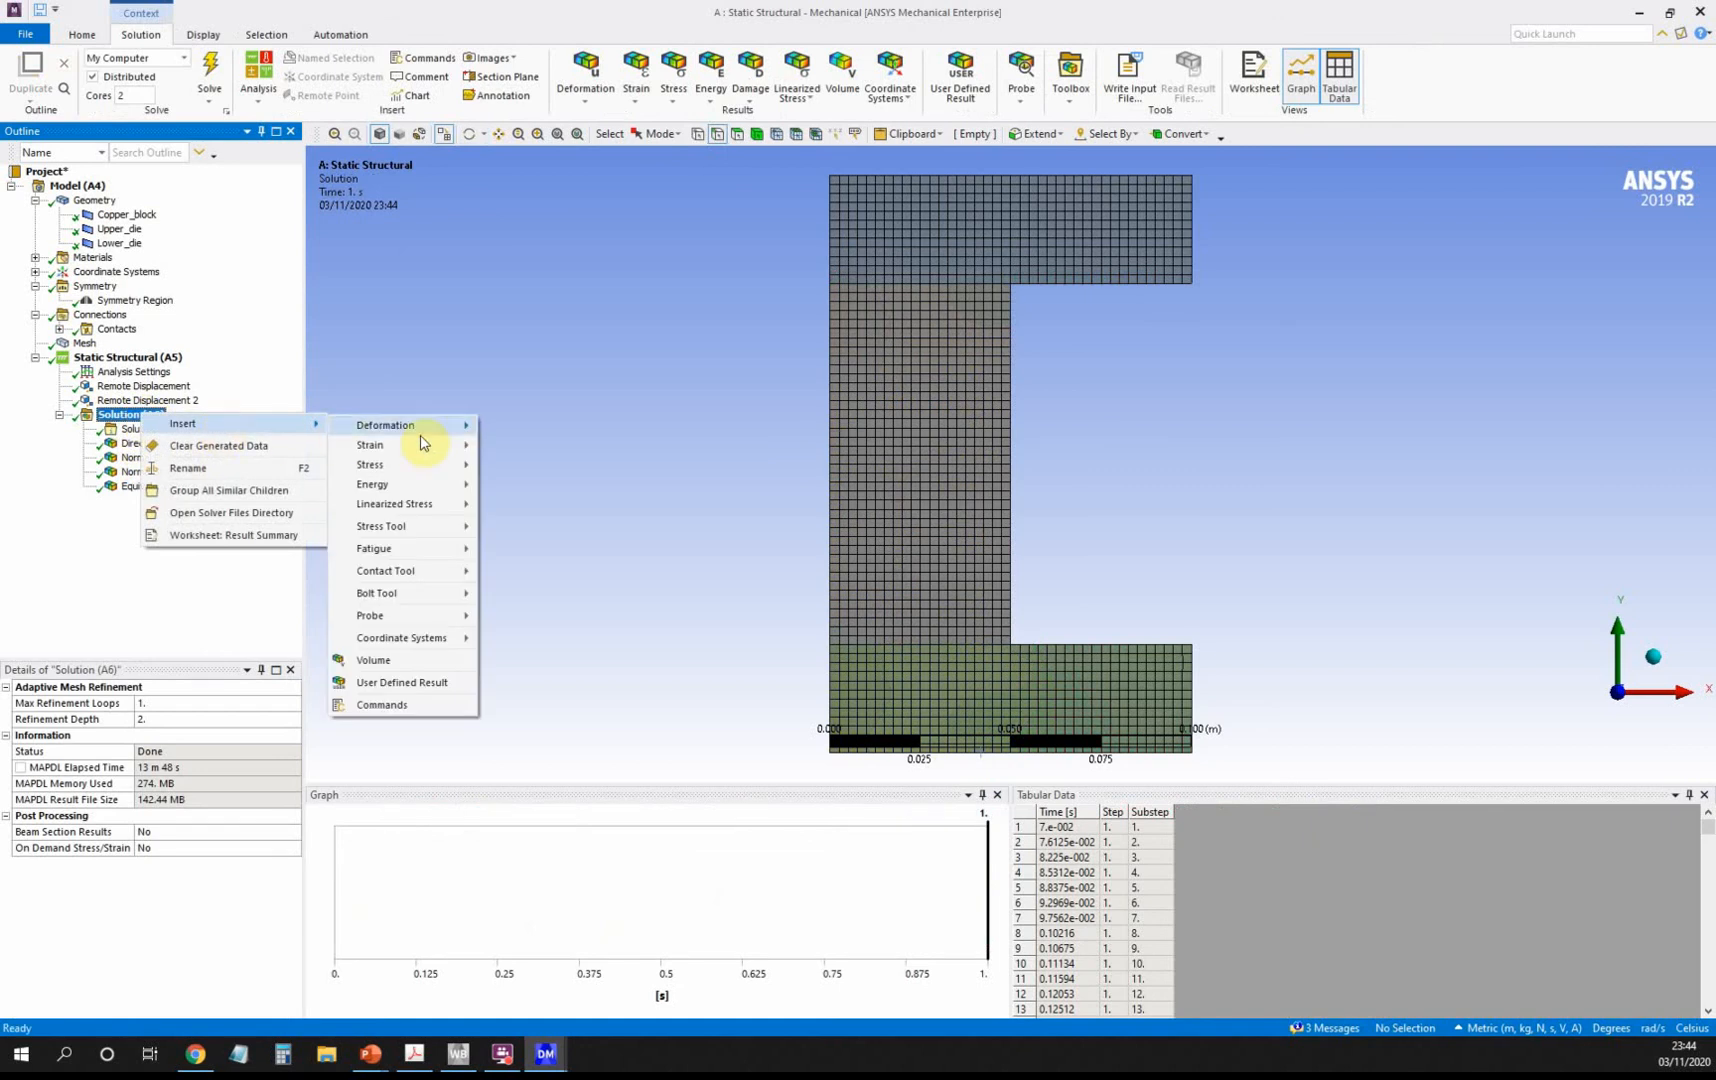
mouse_move(435, 445)
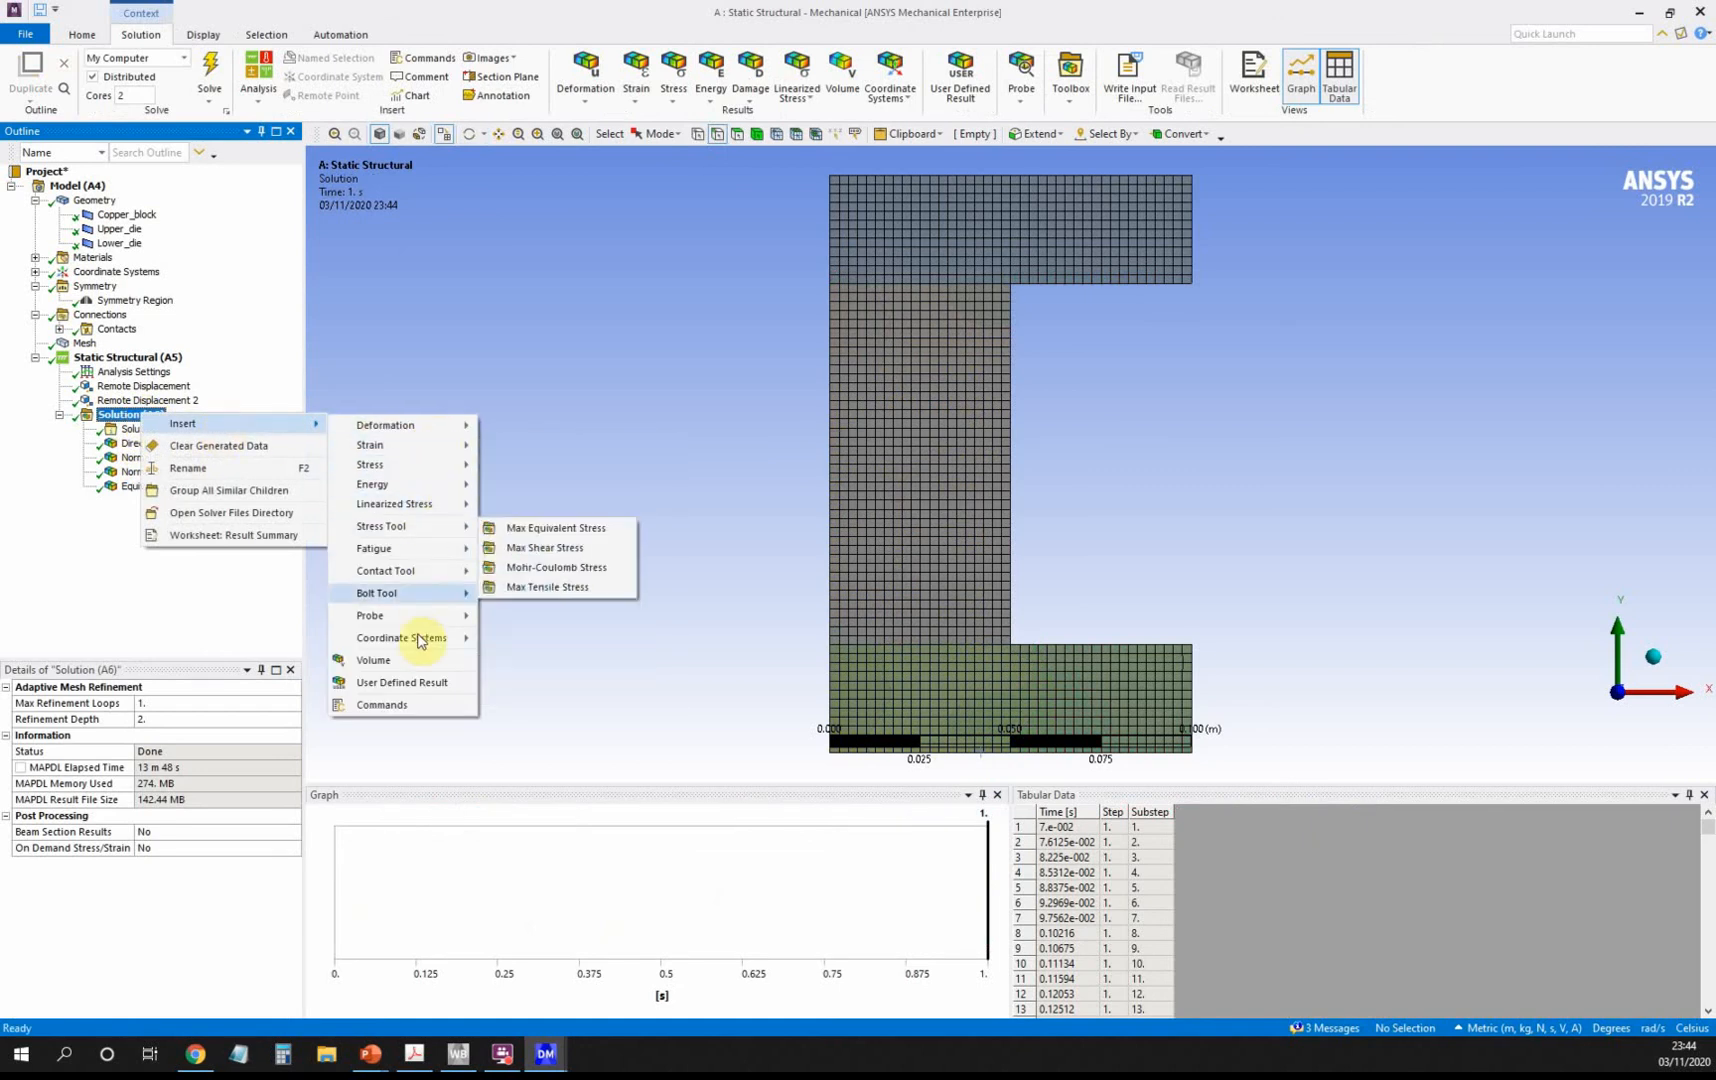
mouse_move(421, 630)
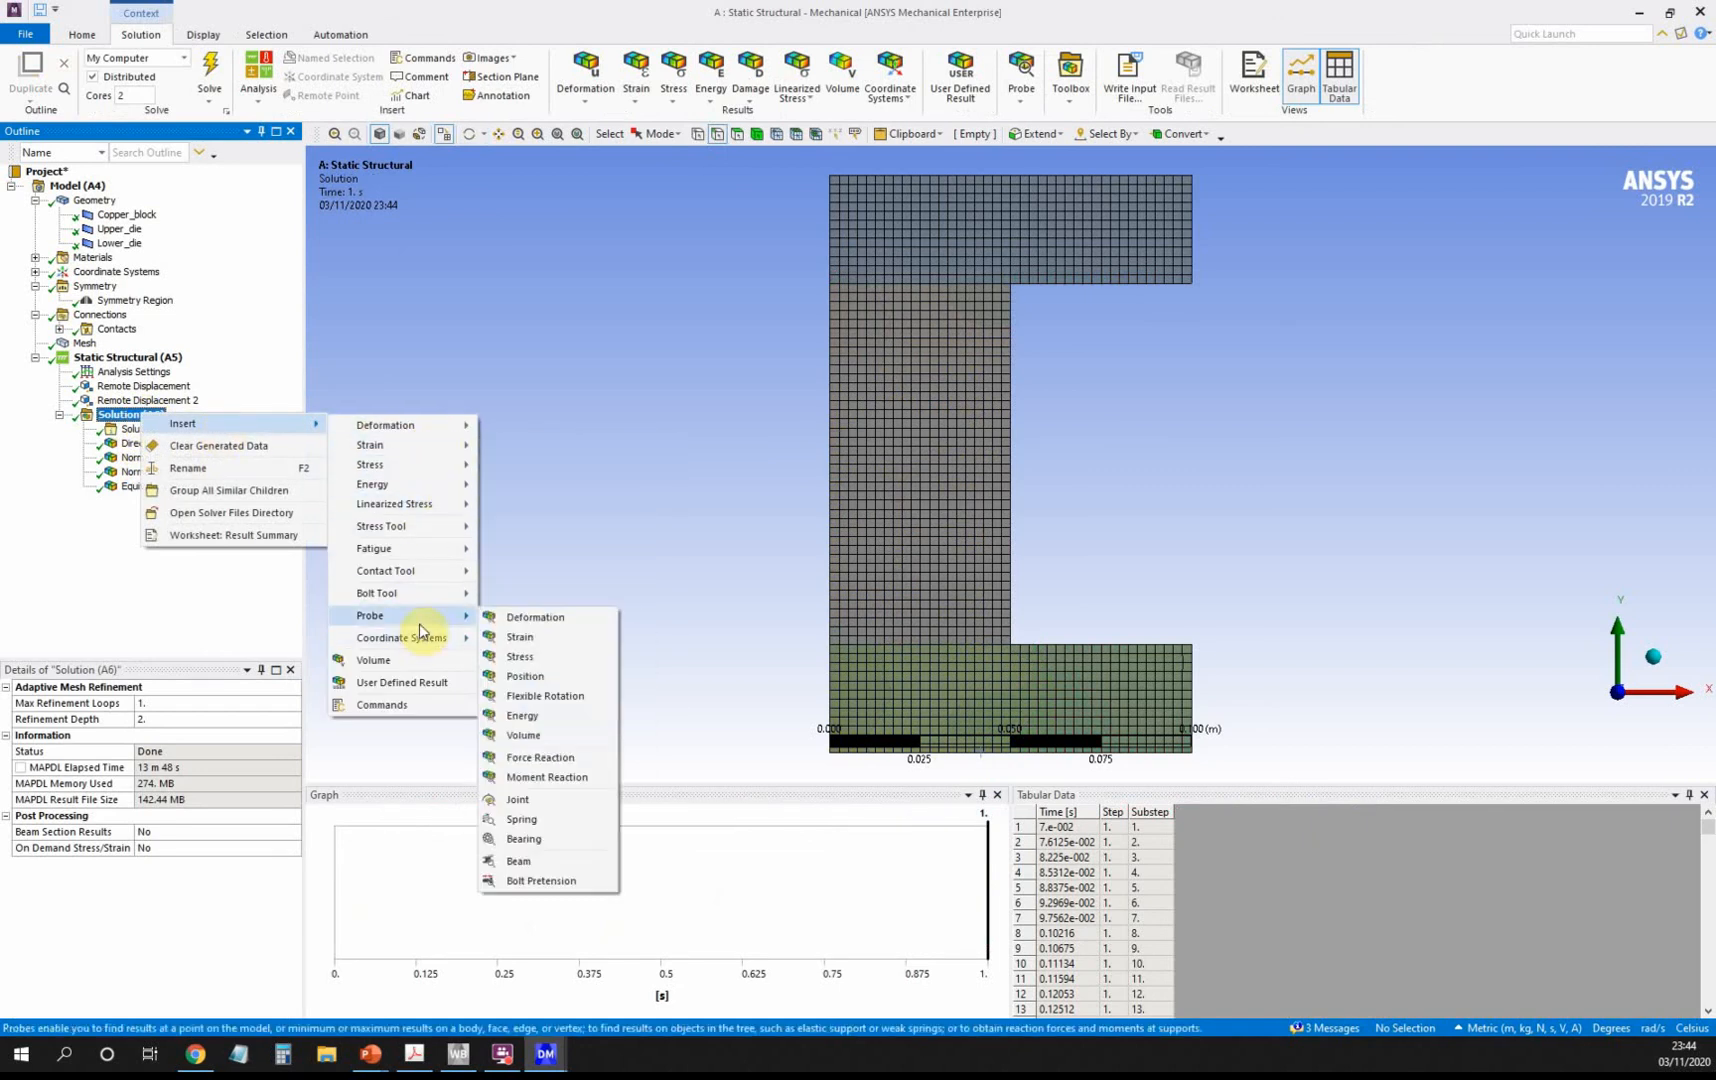
left_click(553, 758)
left_click(125, 736)
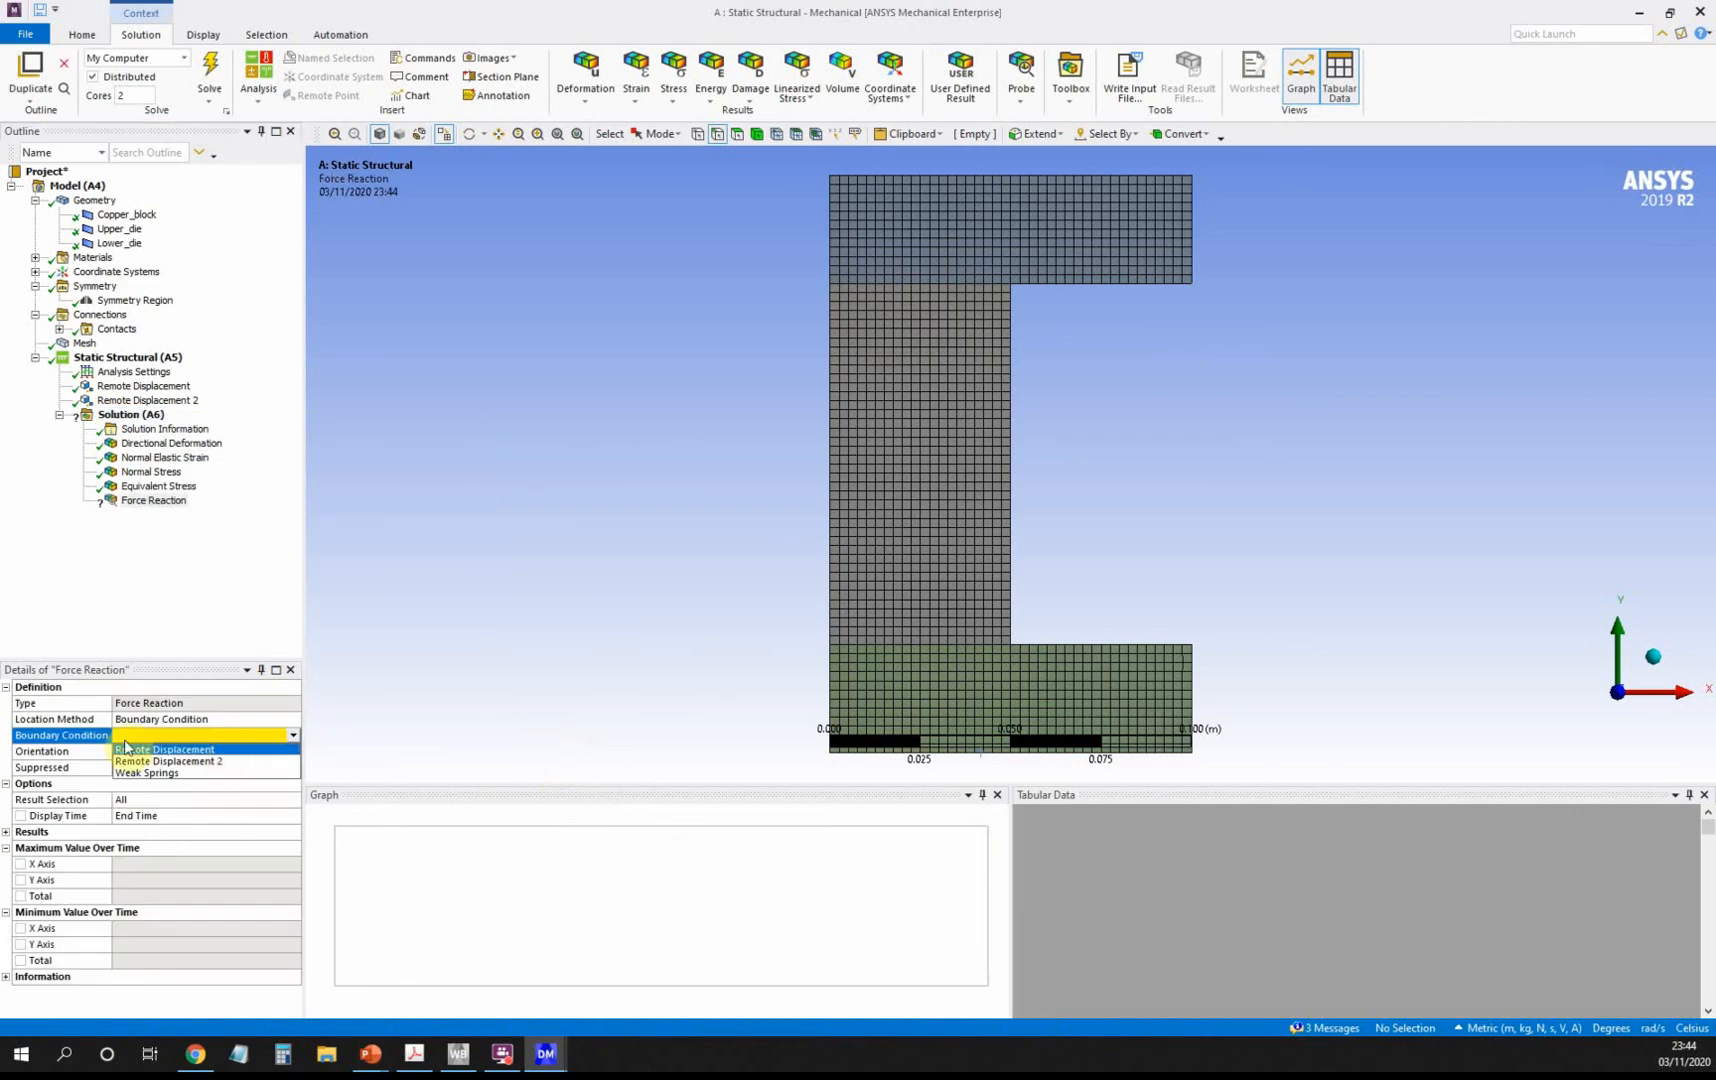
left_click(212, 751)
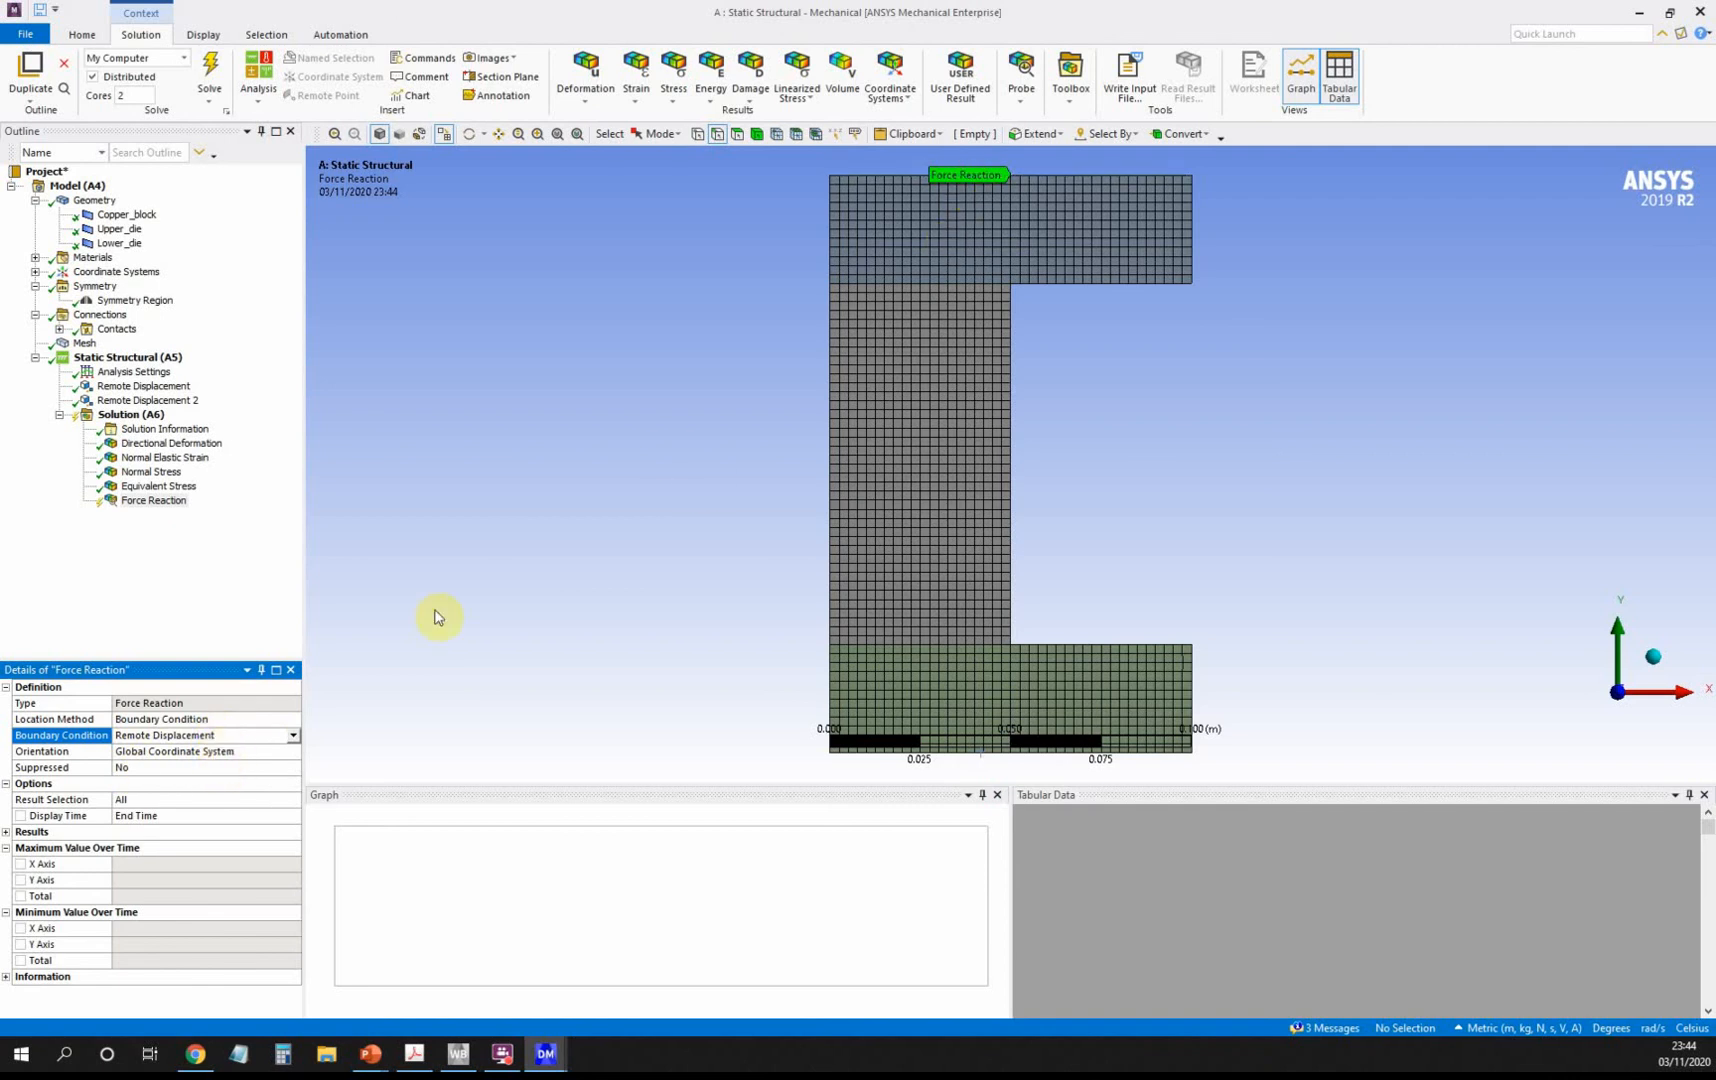
Add a second Force Reaction probe based on Remote Displacement 2.
left_click(150, 414)
right_click(150, 416)
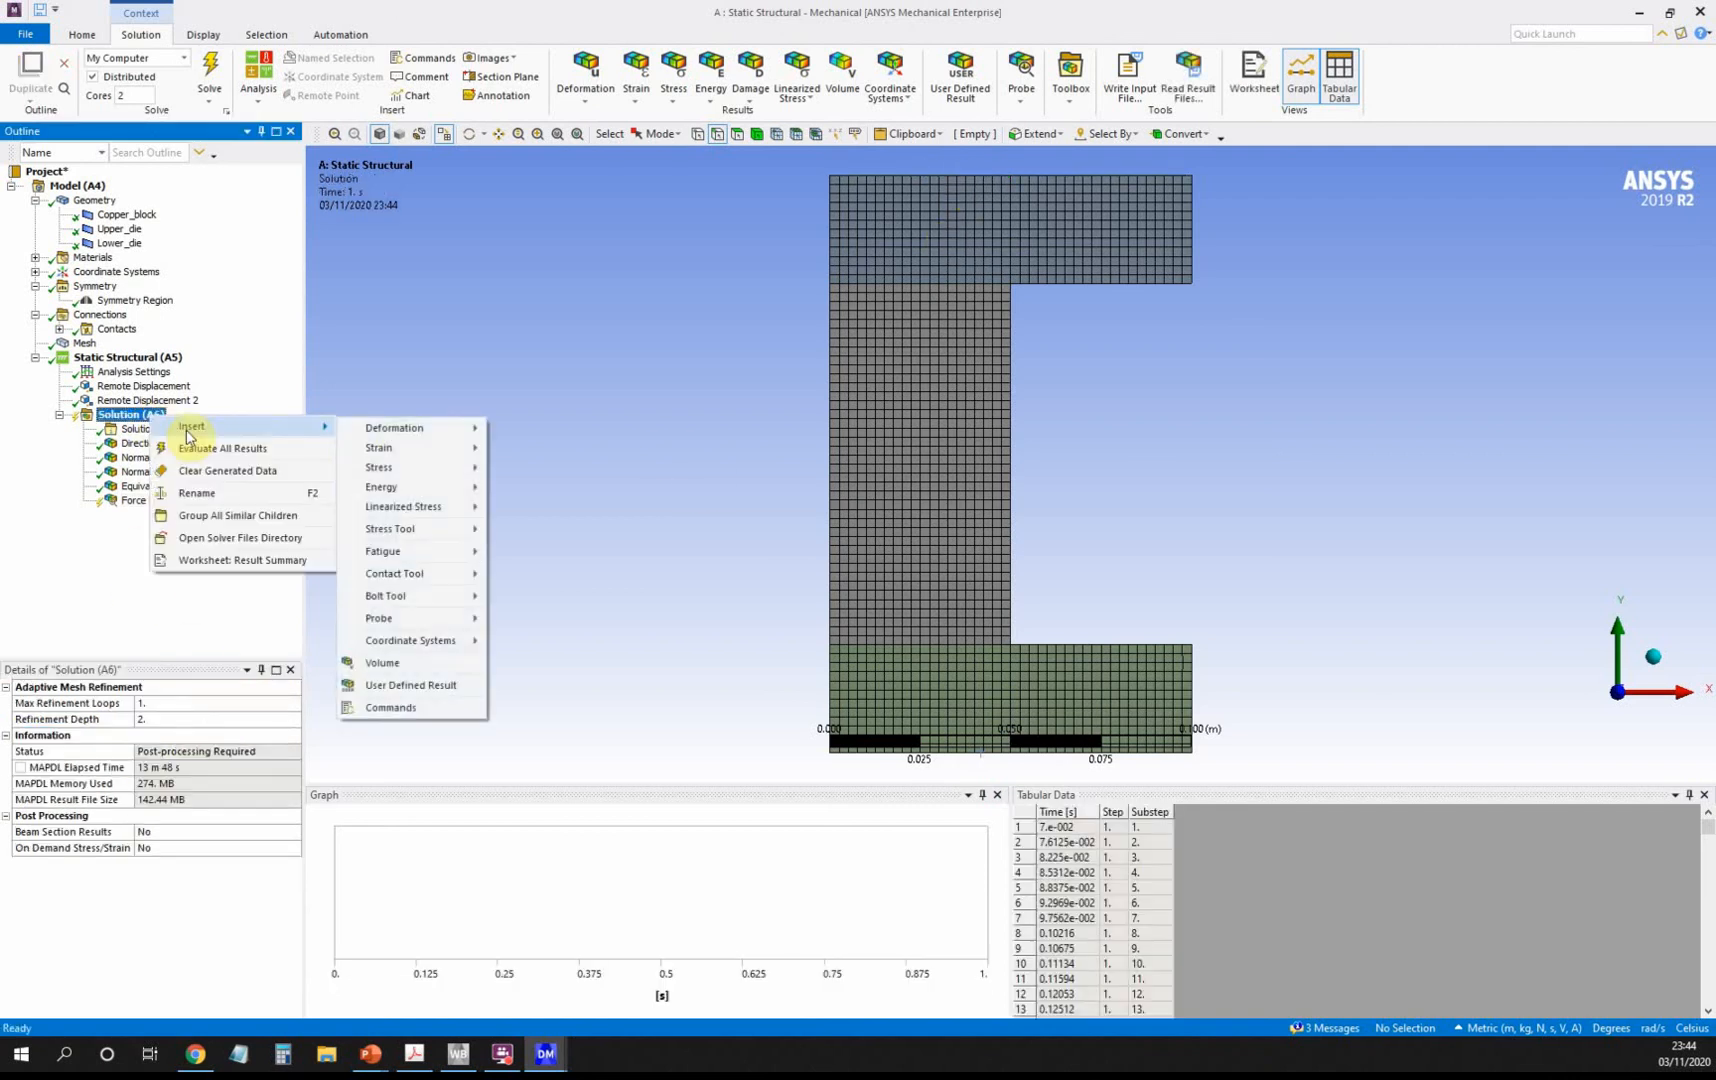
mouse_move(421, 637)
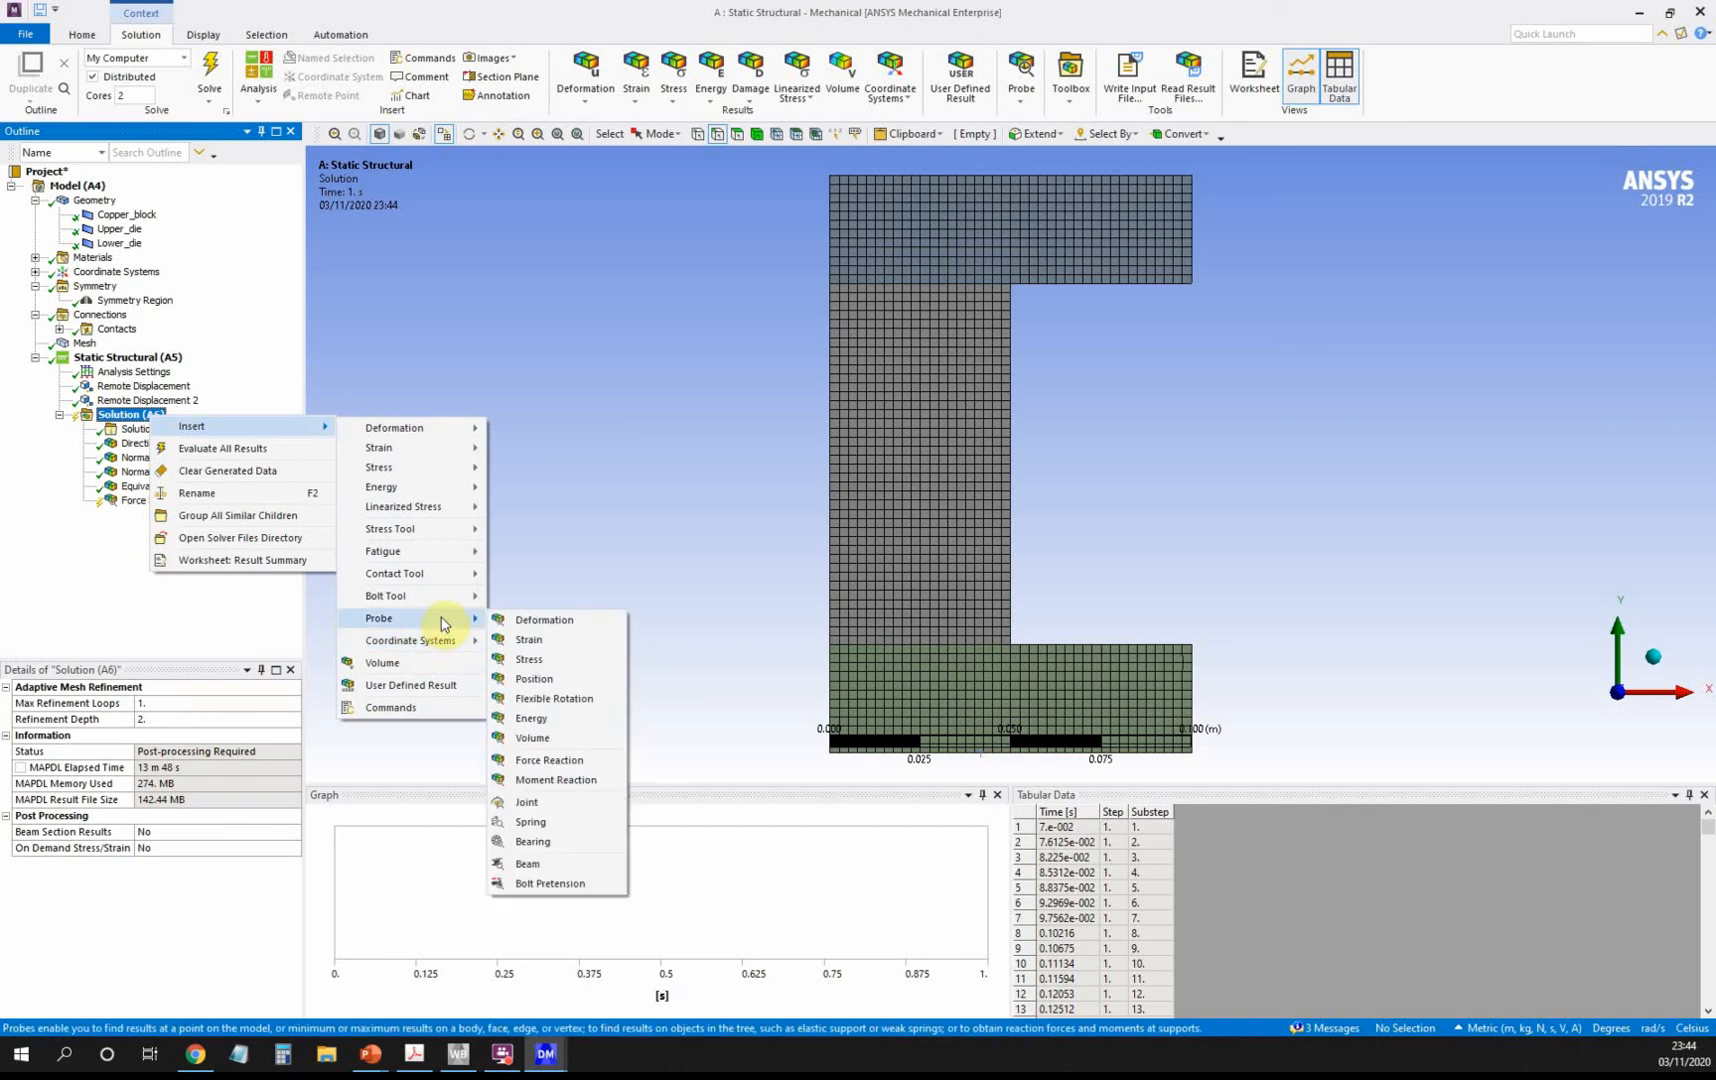
left_click(561, 763)
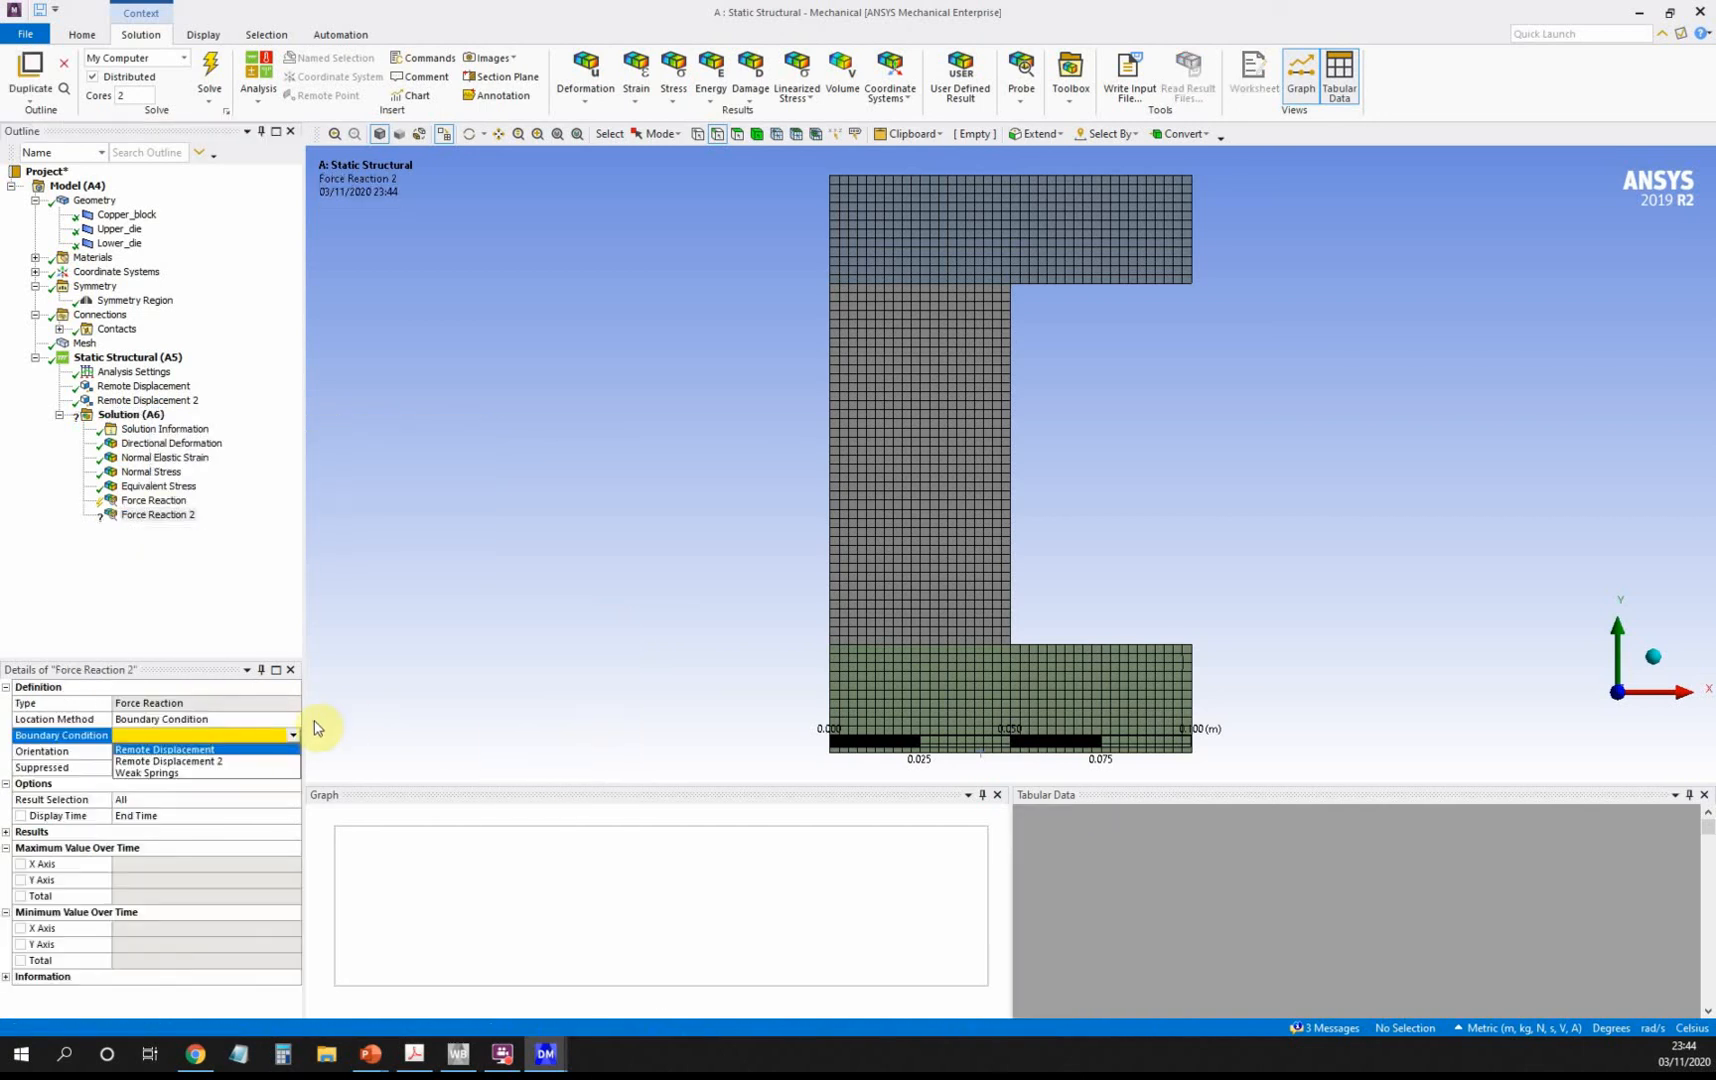
left_click(290, 735)
left_click(255, 758)
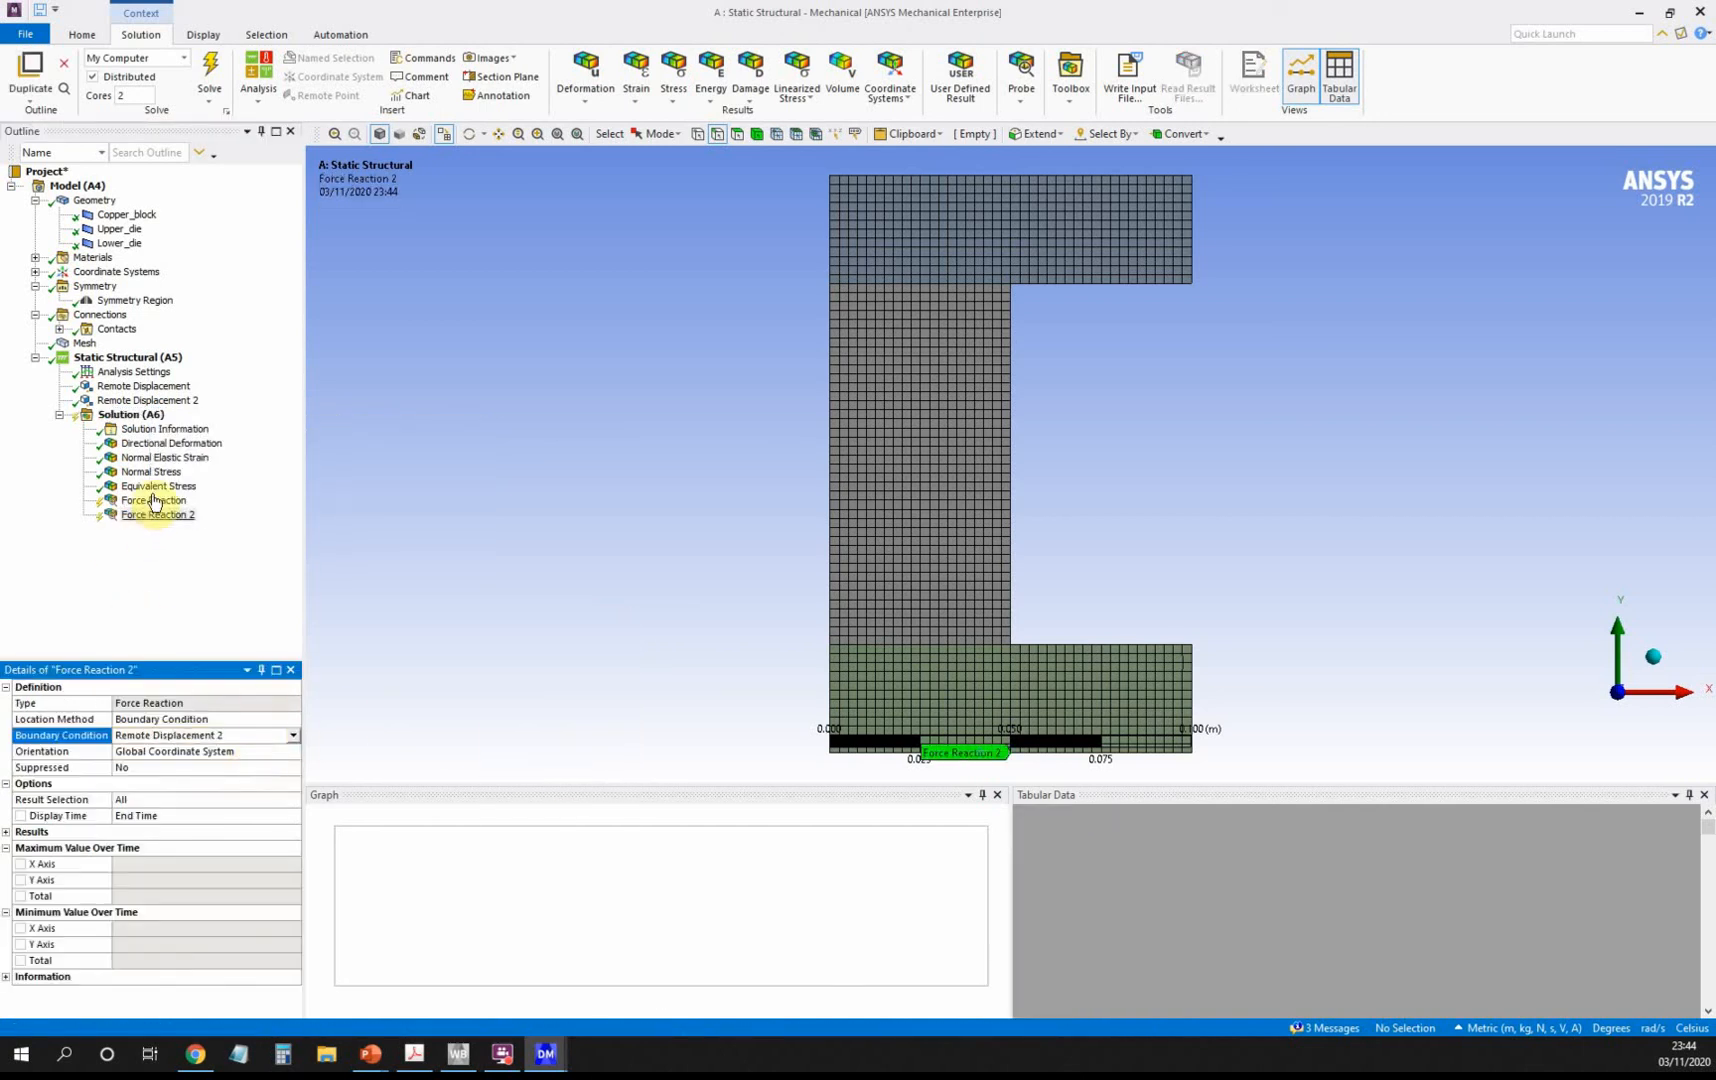
Evaluate all results and view the first Force Reaction, peaking at 5.58e6 N.
right_click(136, 415)
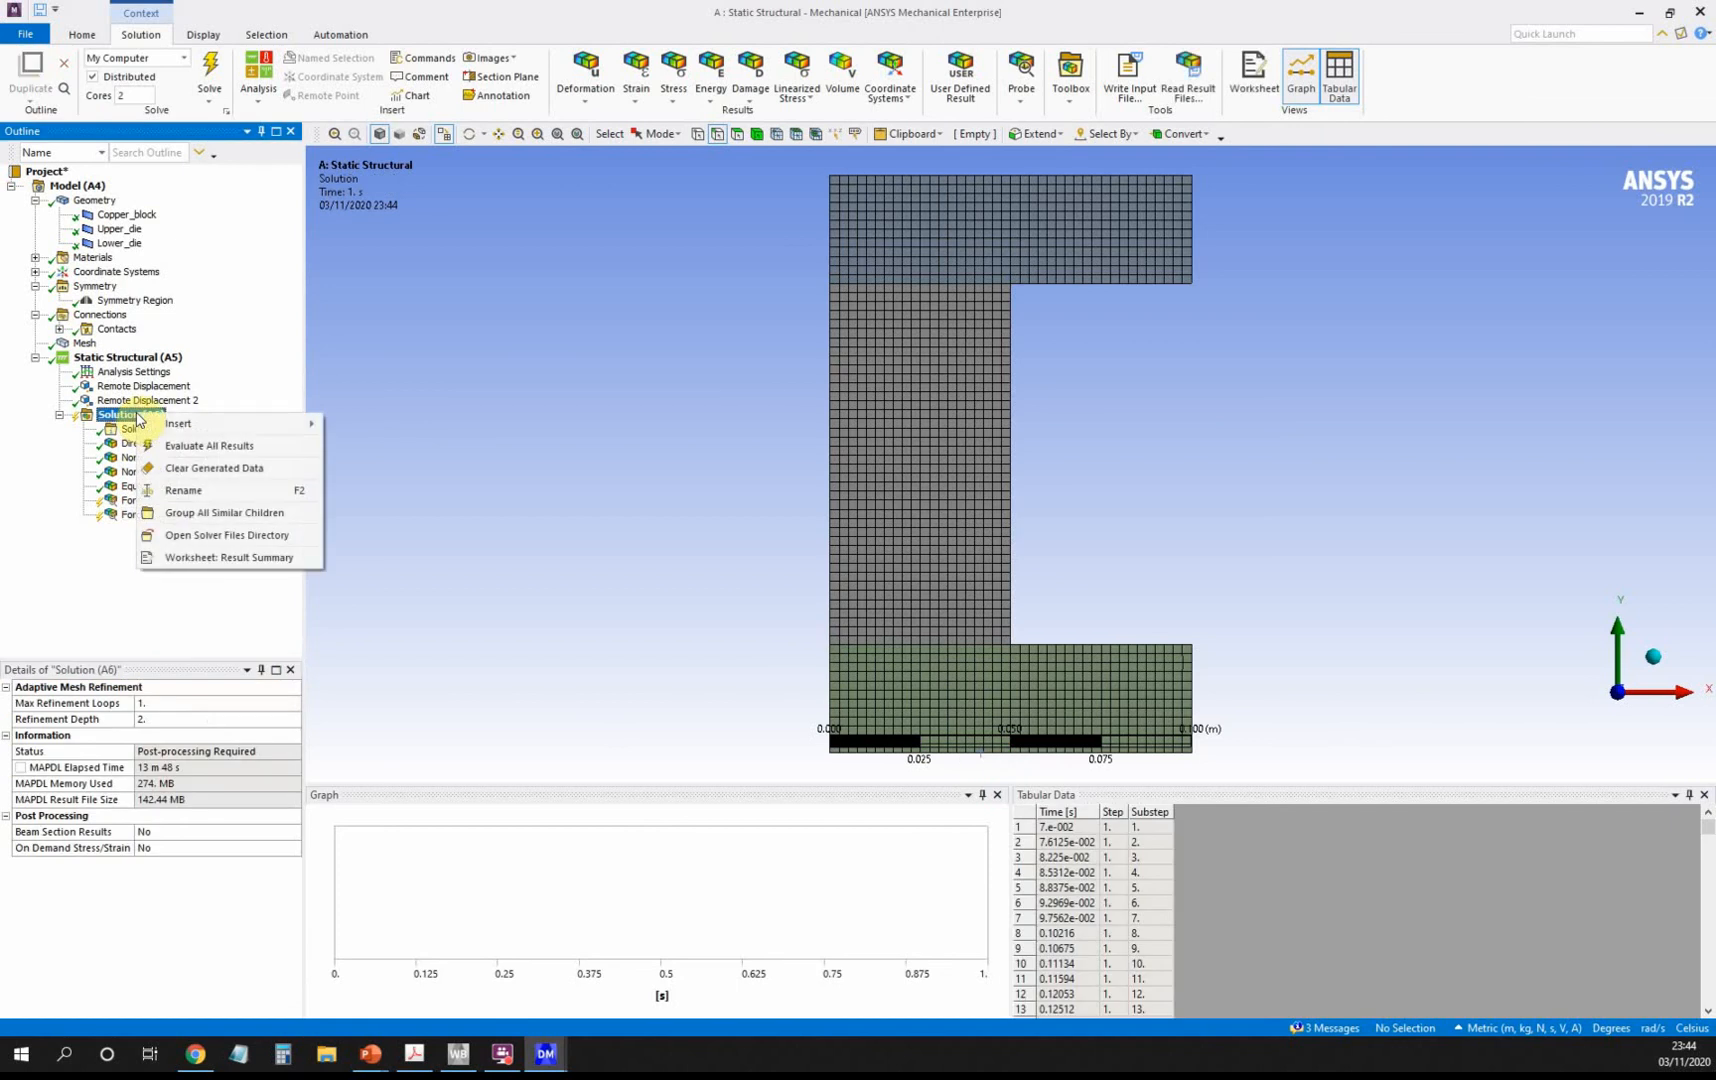
left_click(191, 446)
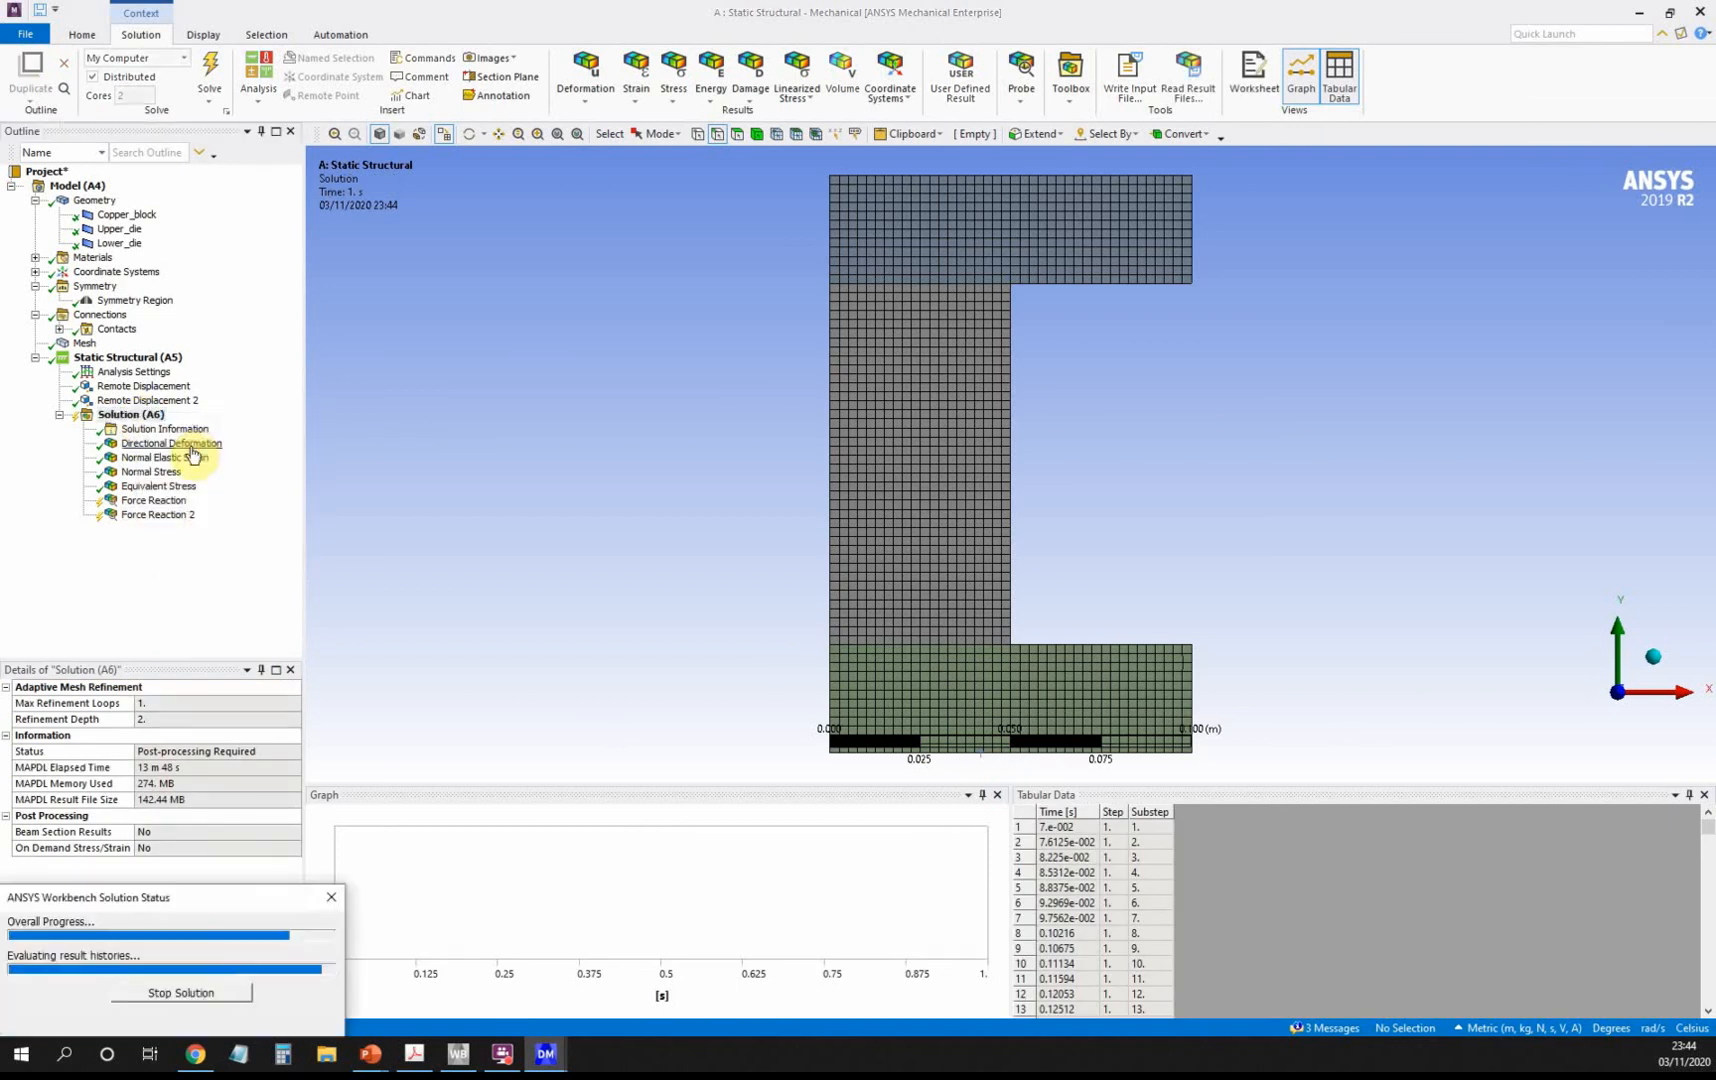
left_click(172, 505)
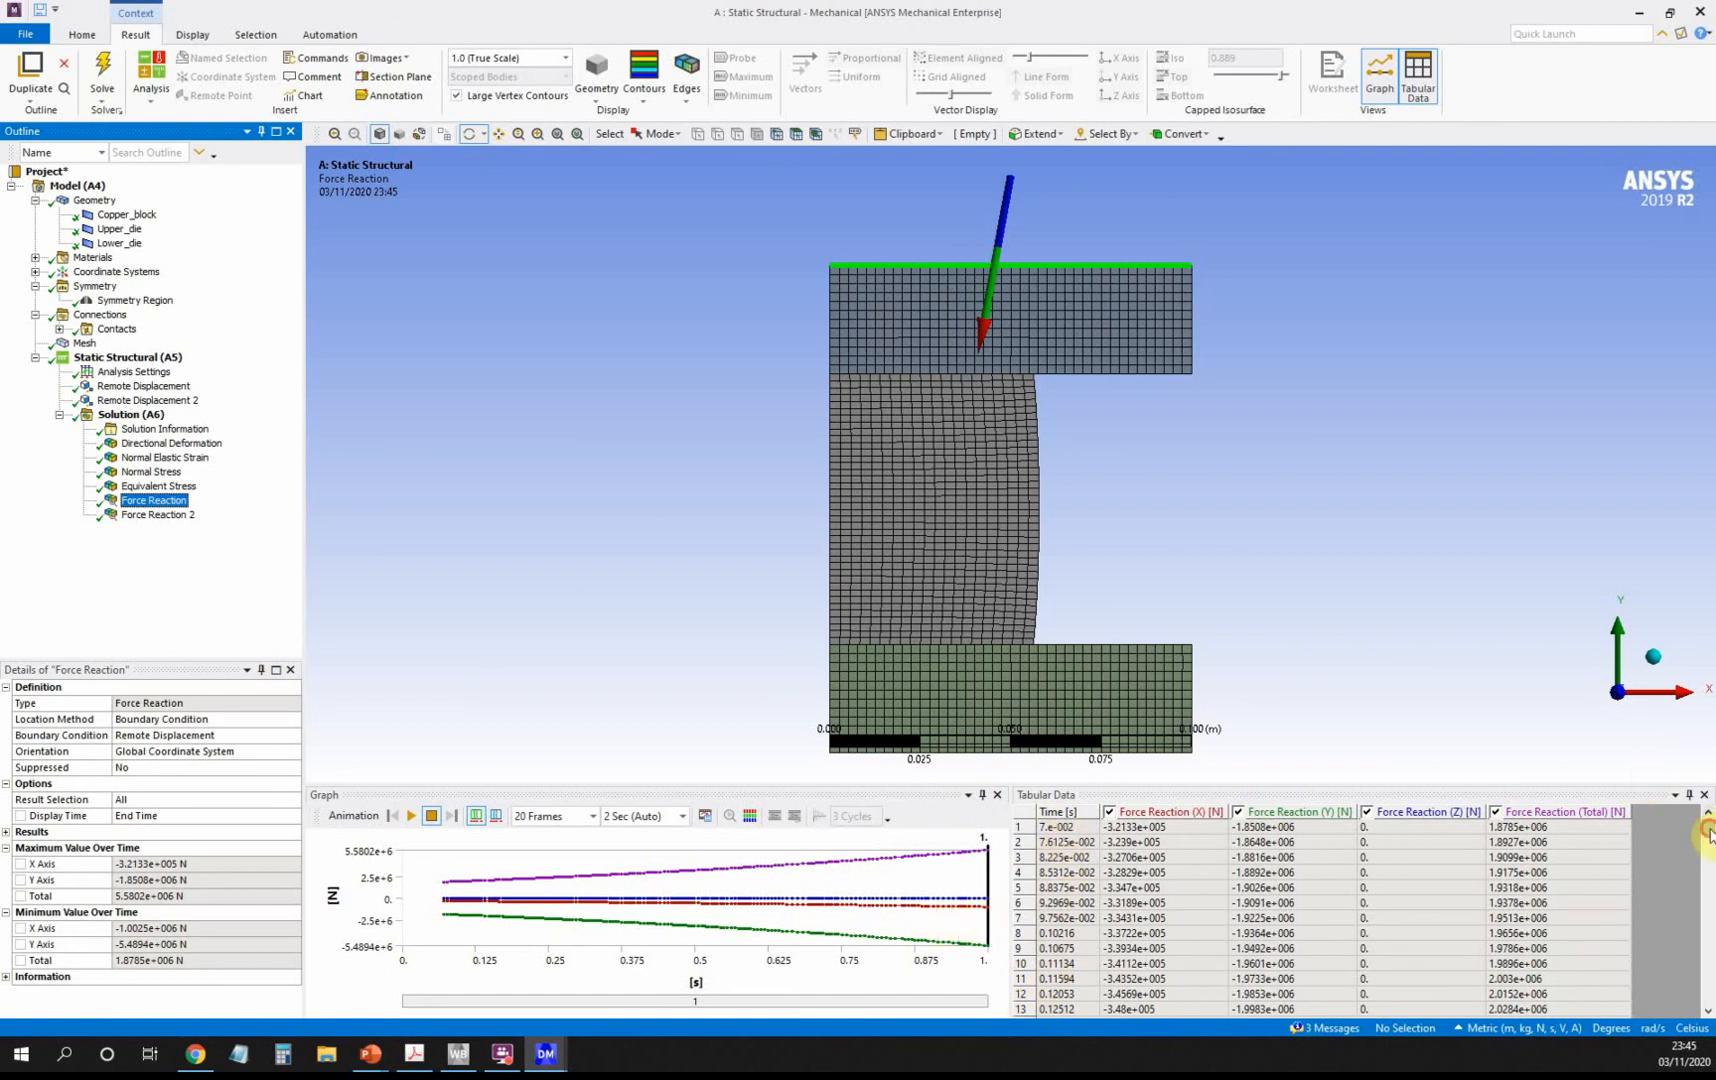
left_click_drag(1709, 833, 1709, 1002)
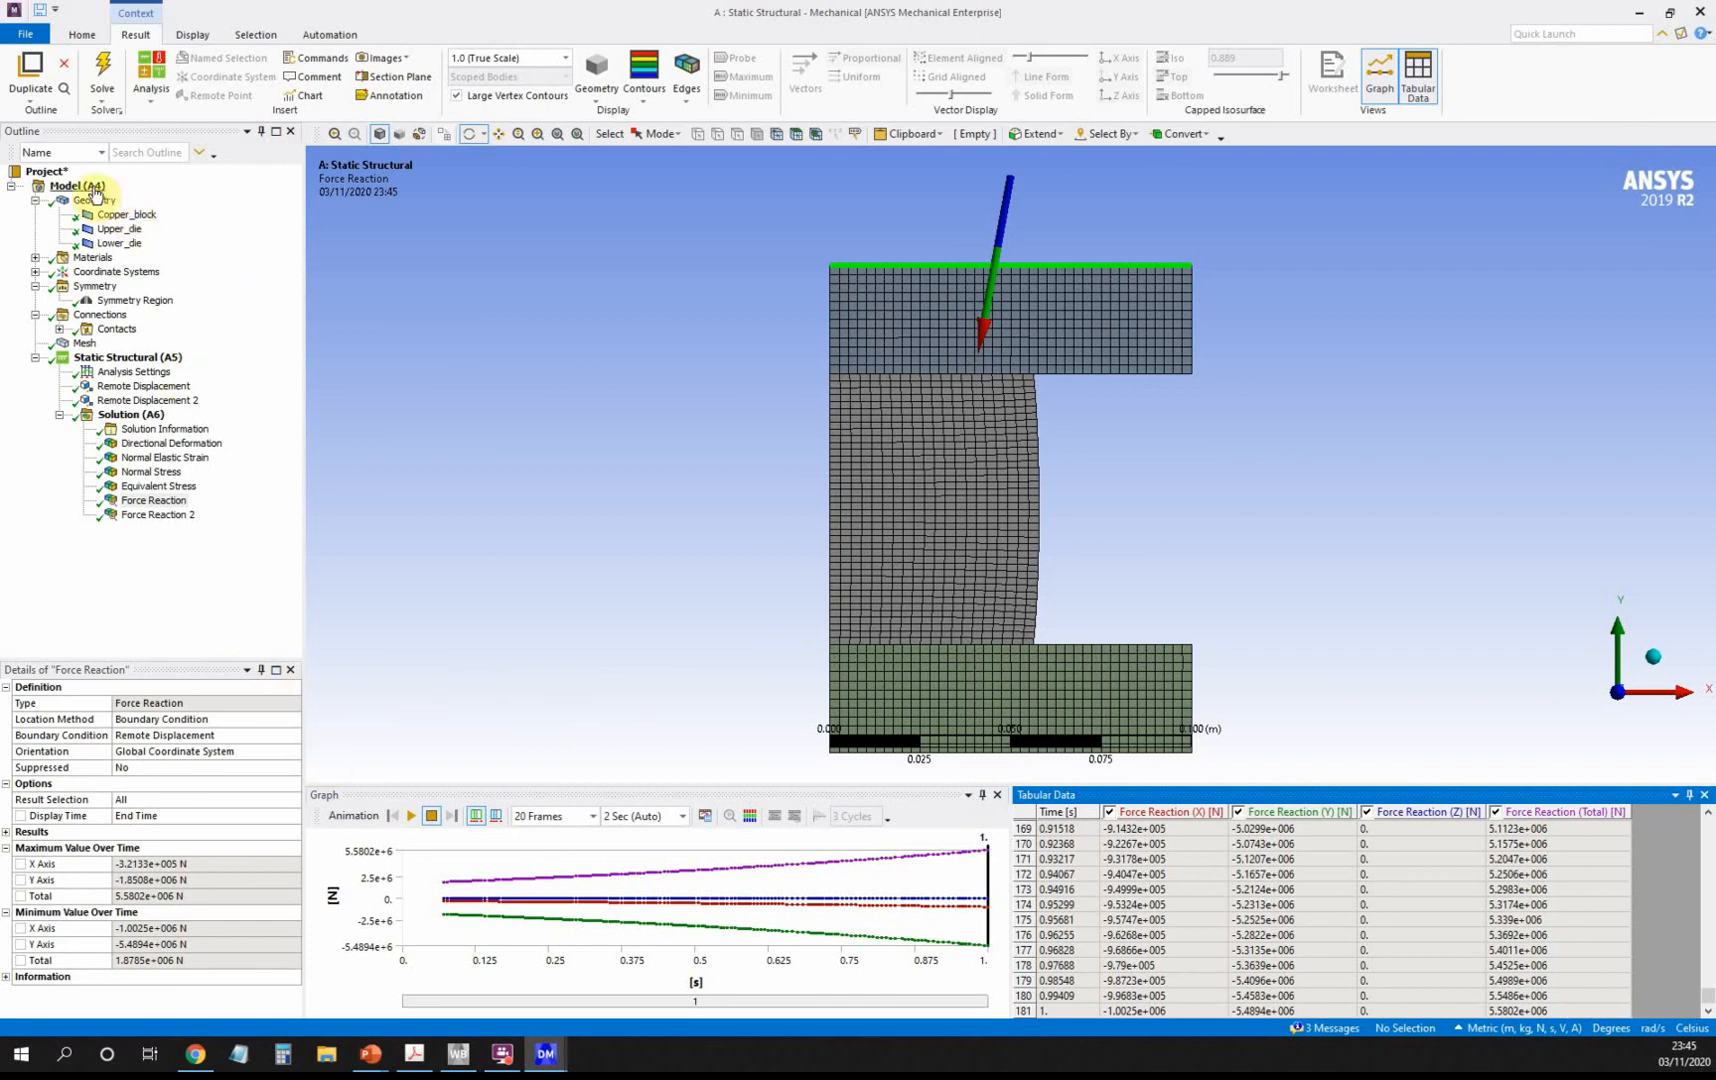
left_click(92, 187)
Change the Geometry's 2D Behavior from Plane Stress to Plane Strain.
left_click(95, 200)
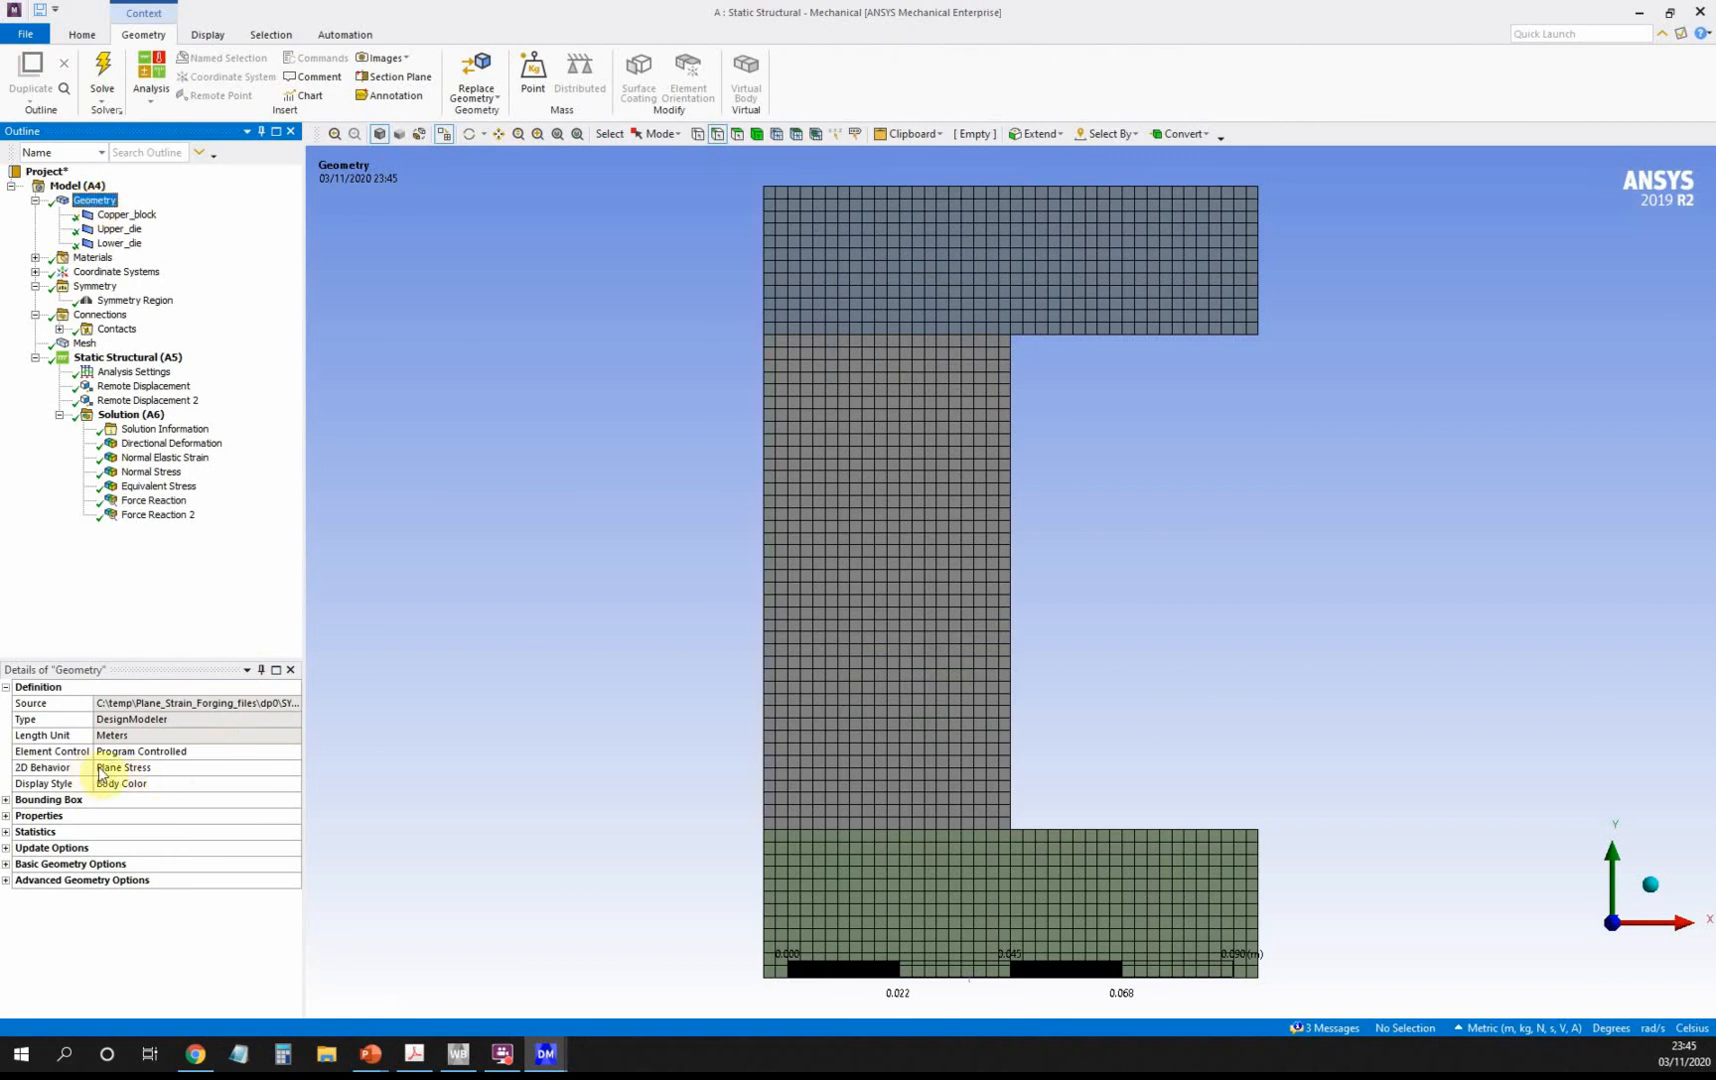
left_click(167, 769)
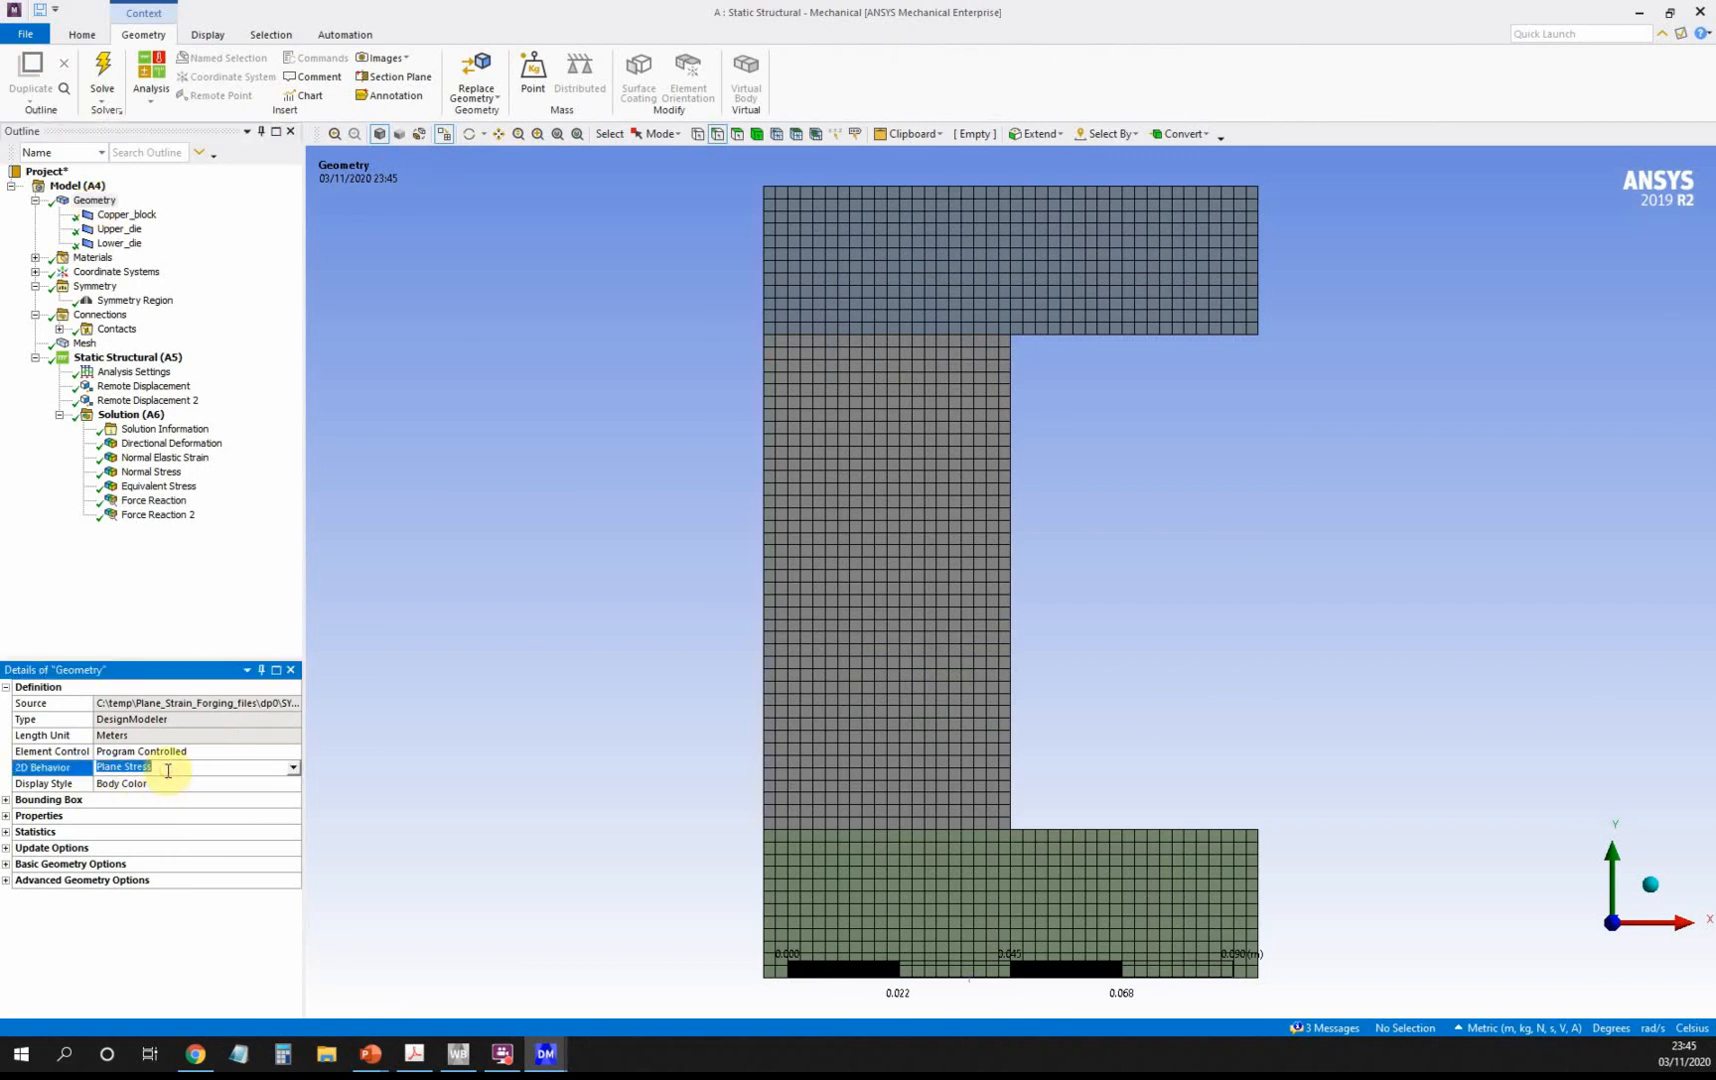
left_click(293, 768)
left_click(272, 805)
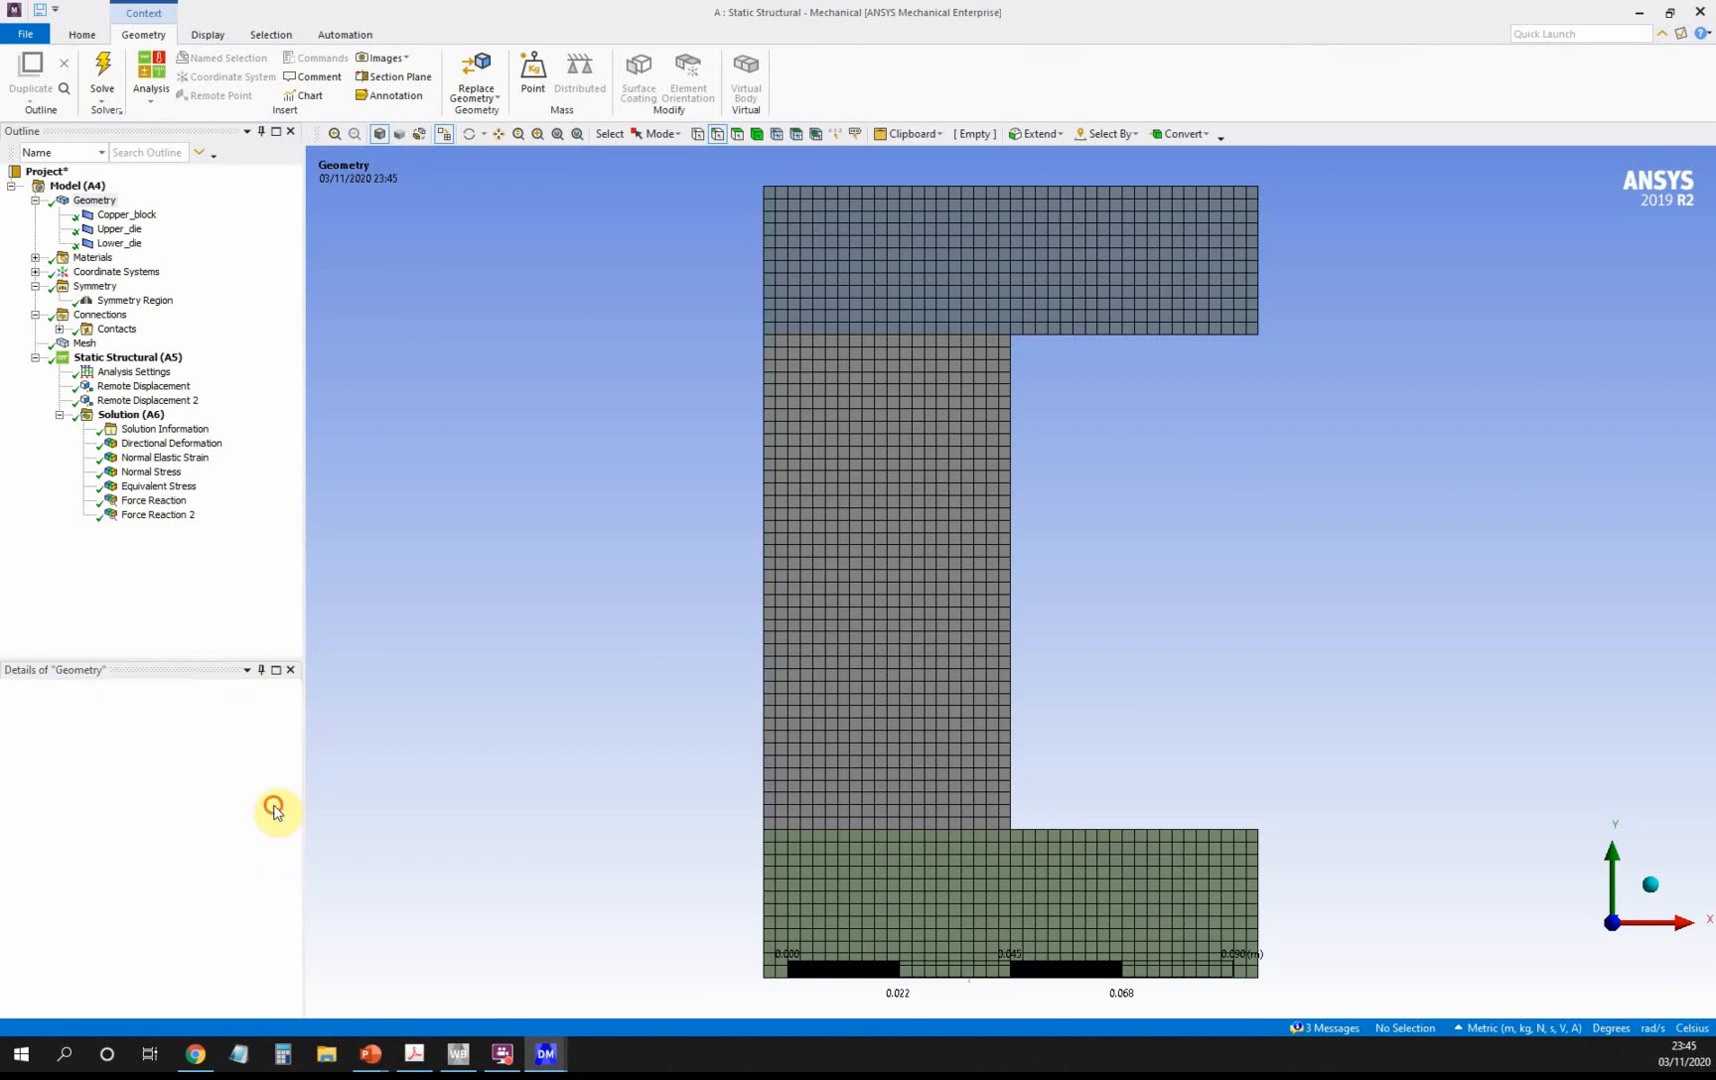
Re-solve the Static Structural (A5) analysis.
left_click(118, 362)
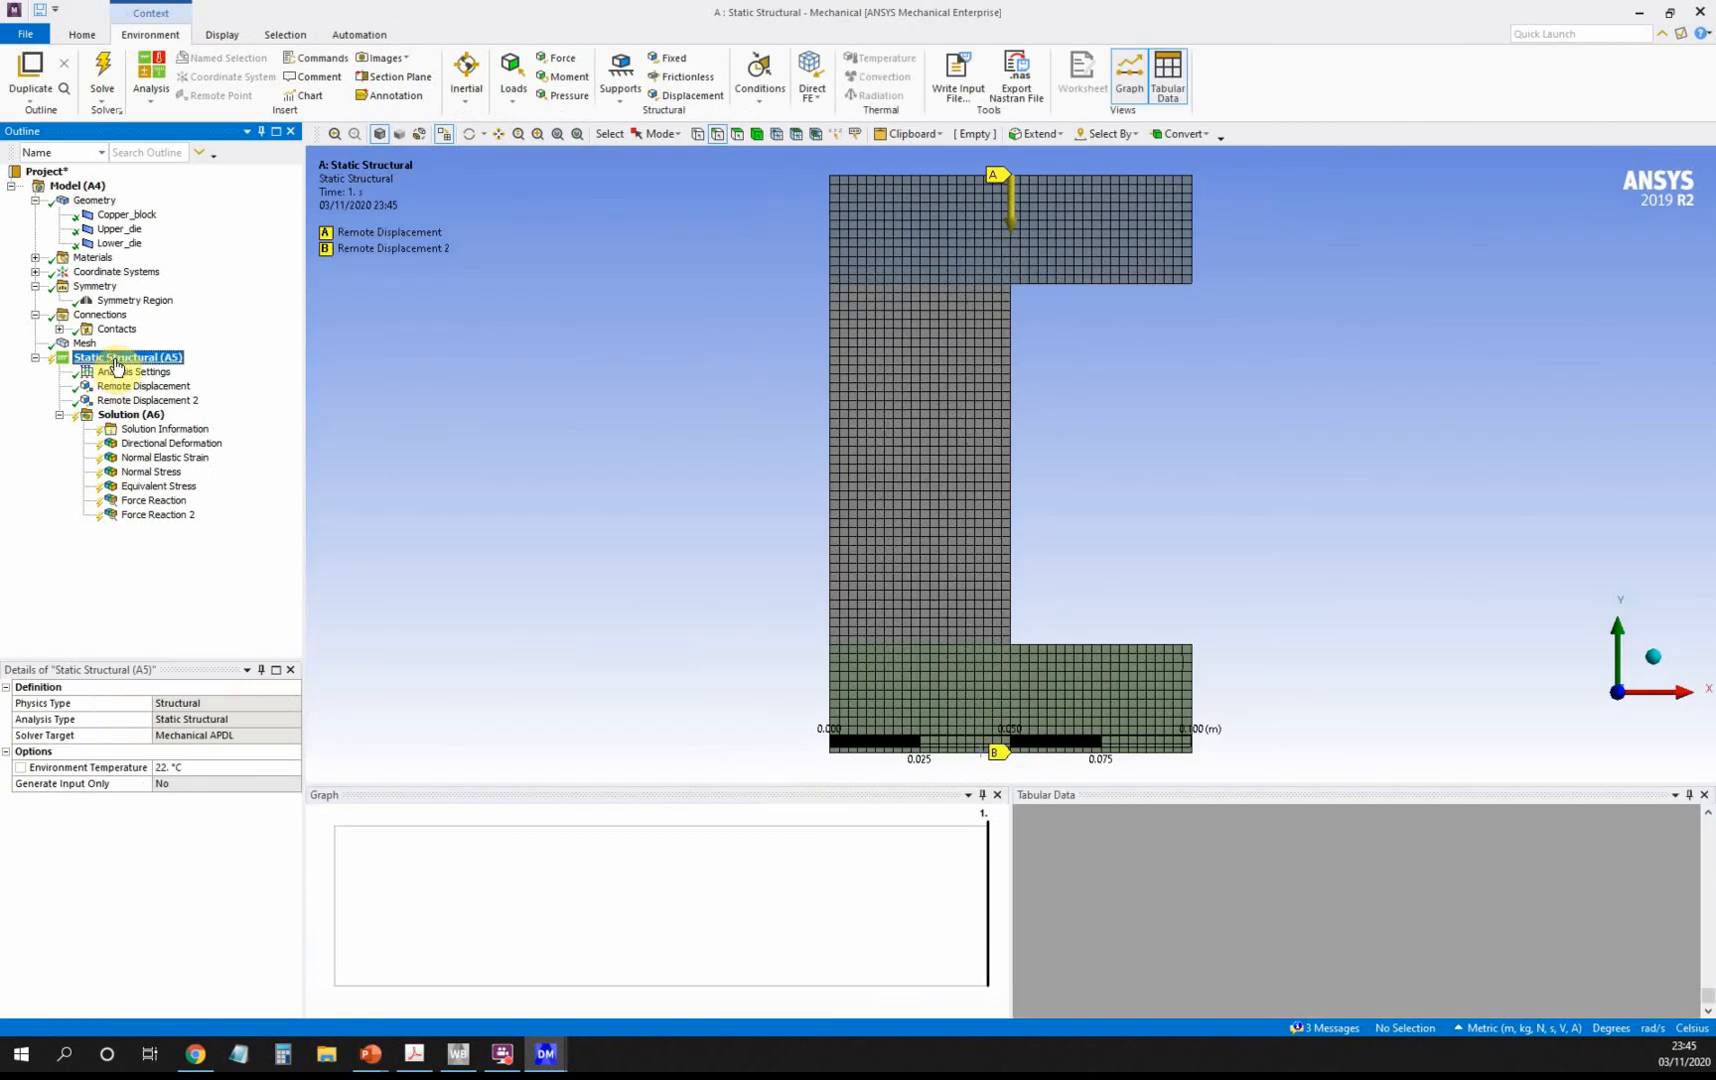
right_click(117, 365)
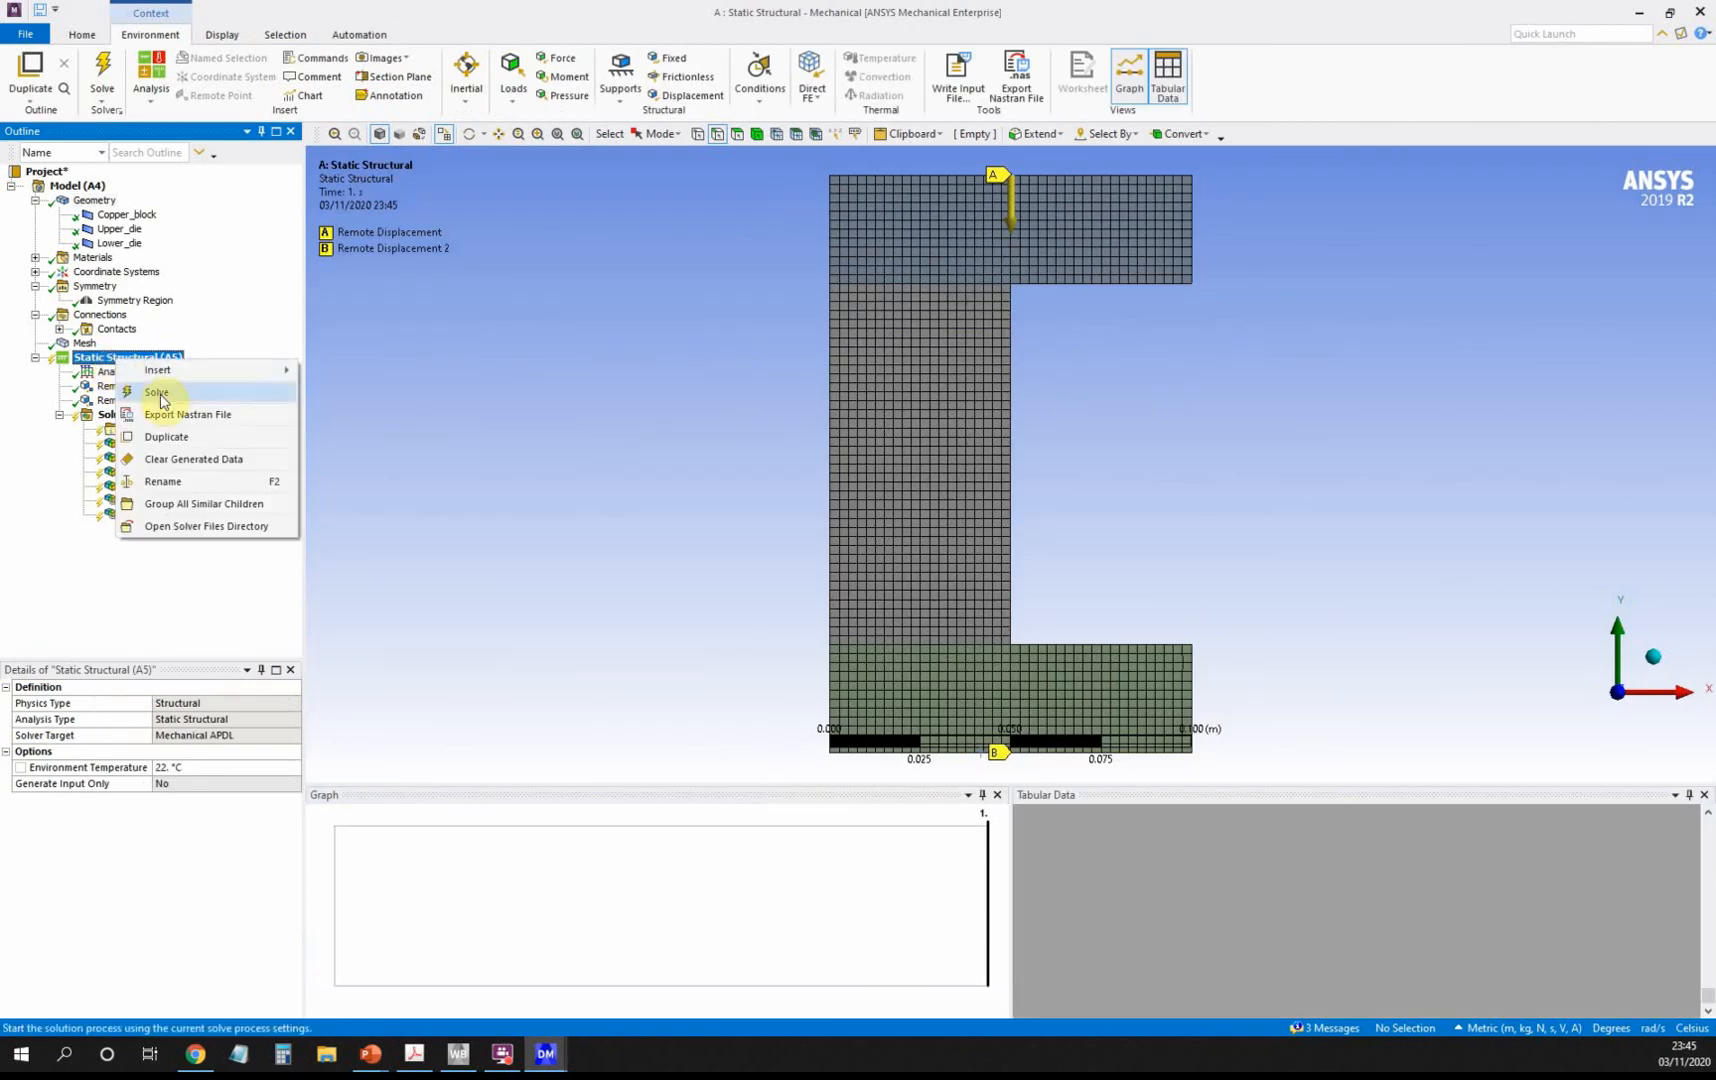
left_click(160, 394)
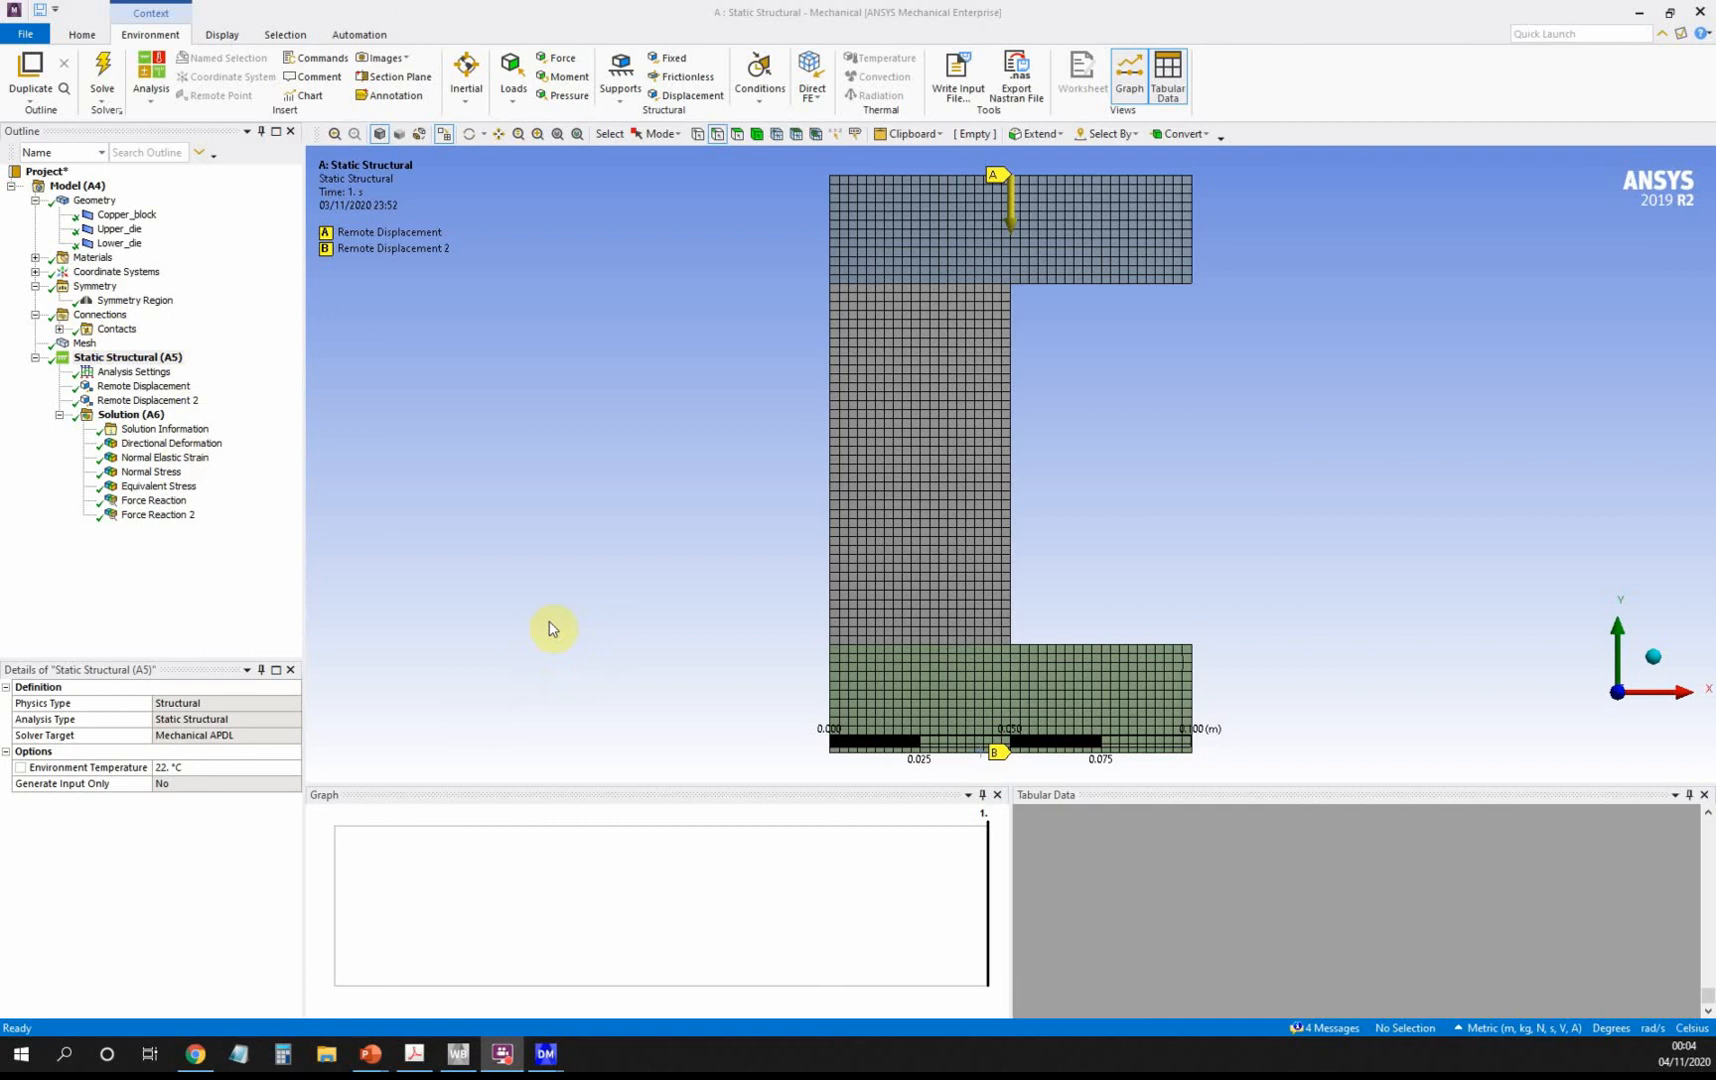
Check Directional Deformation against the undeformed wireframe, then view Normal Elastic Strain.
left_click(205, 447)
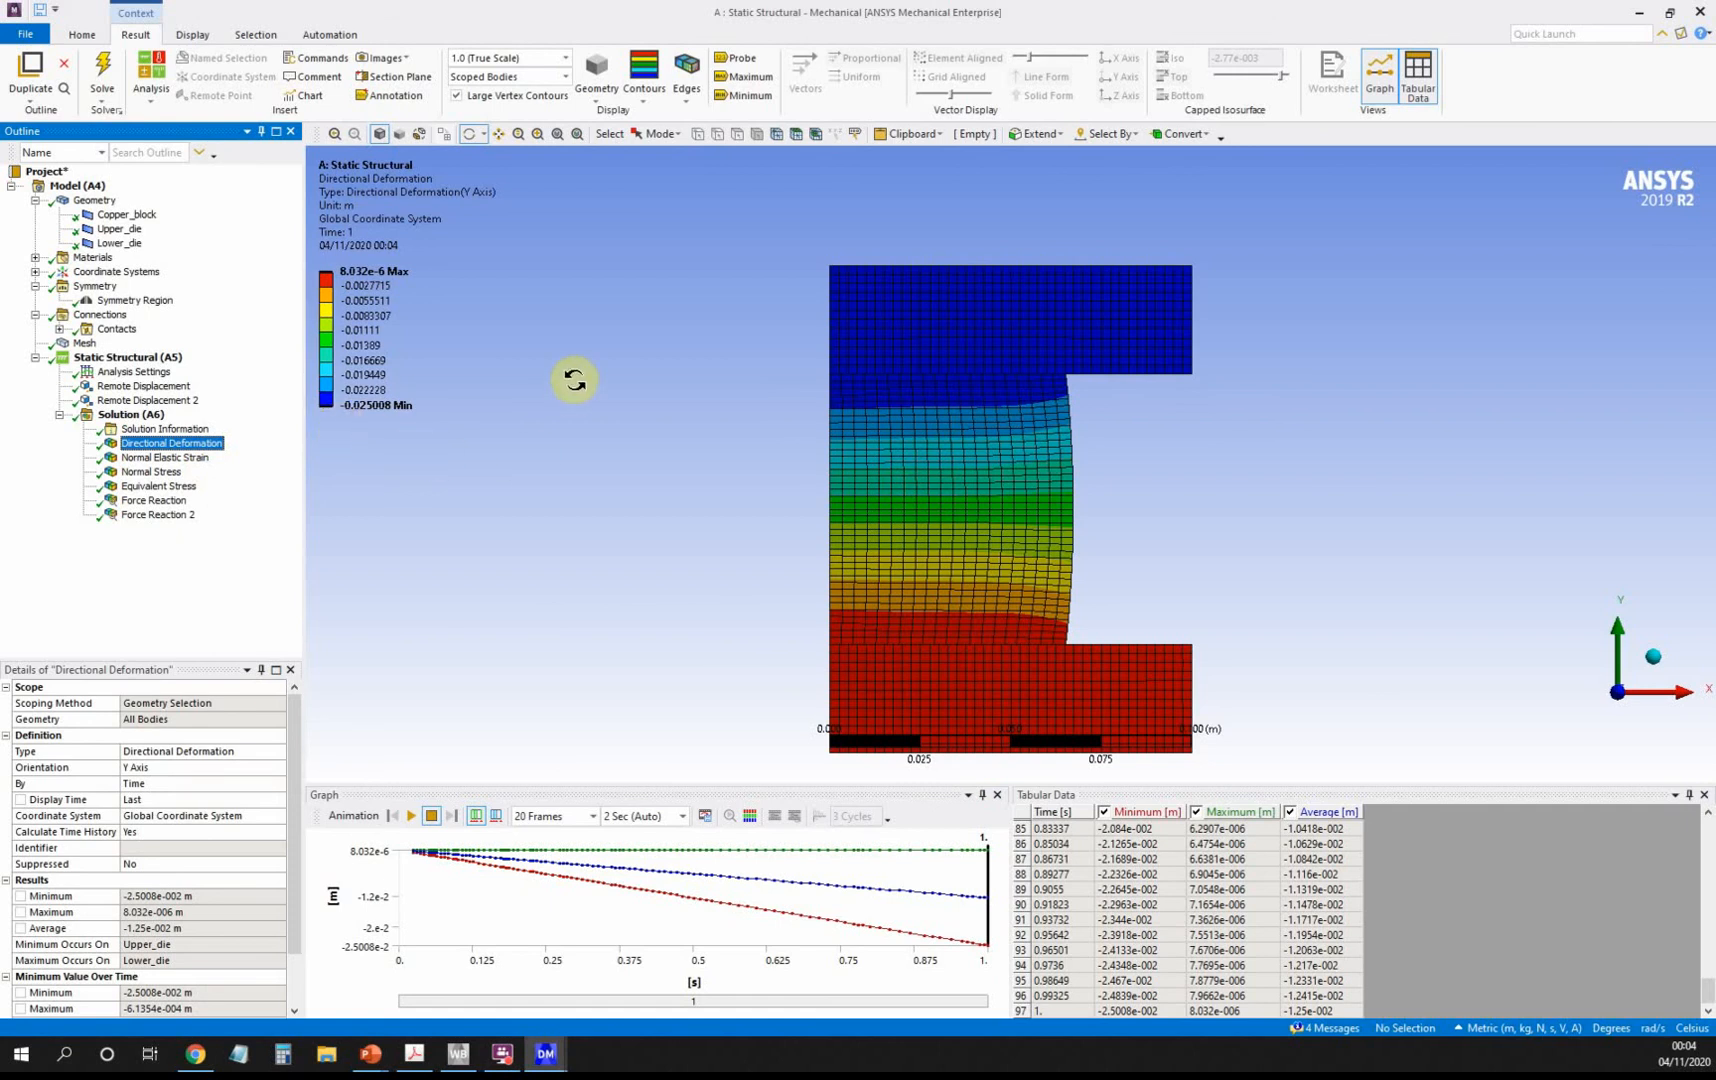
left_click(684, 104)
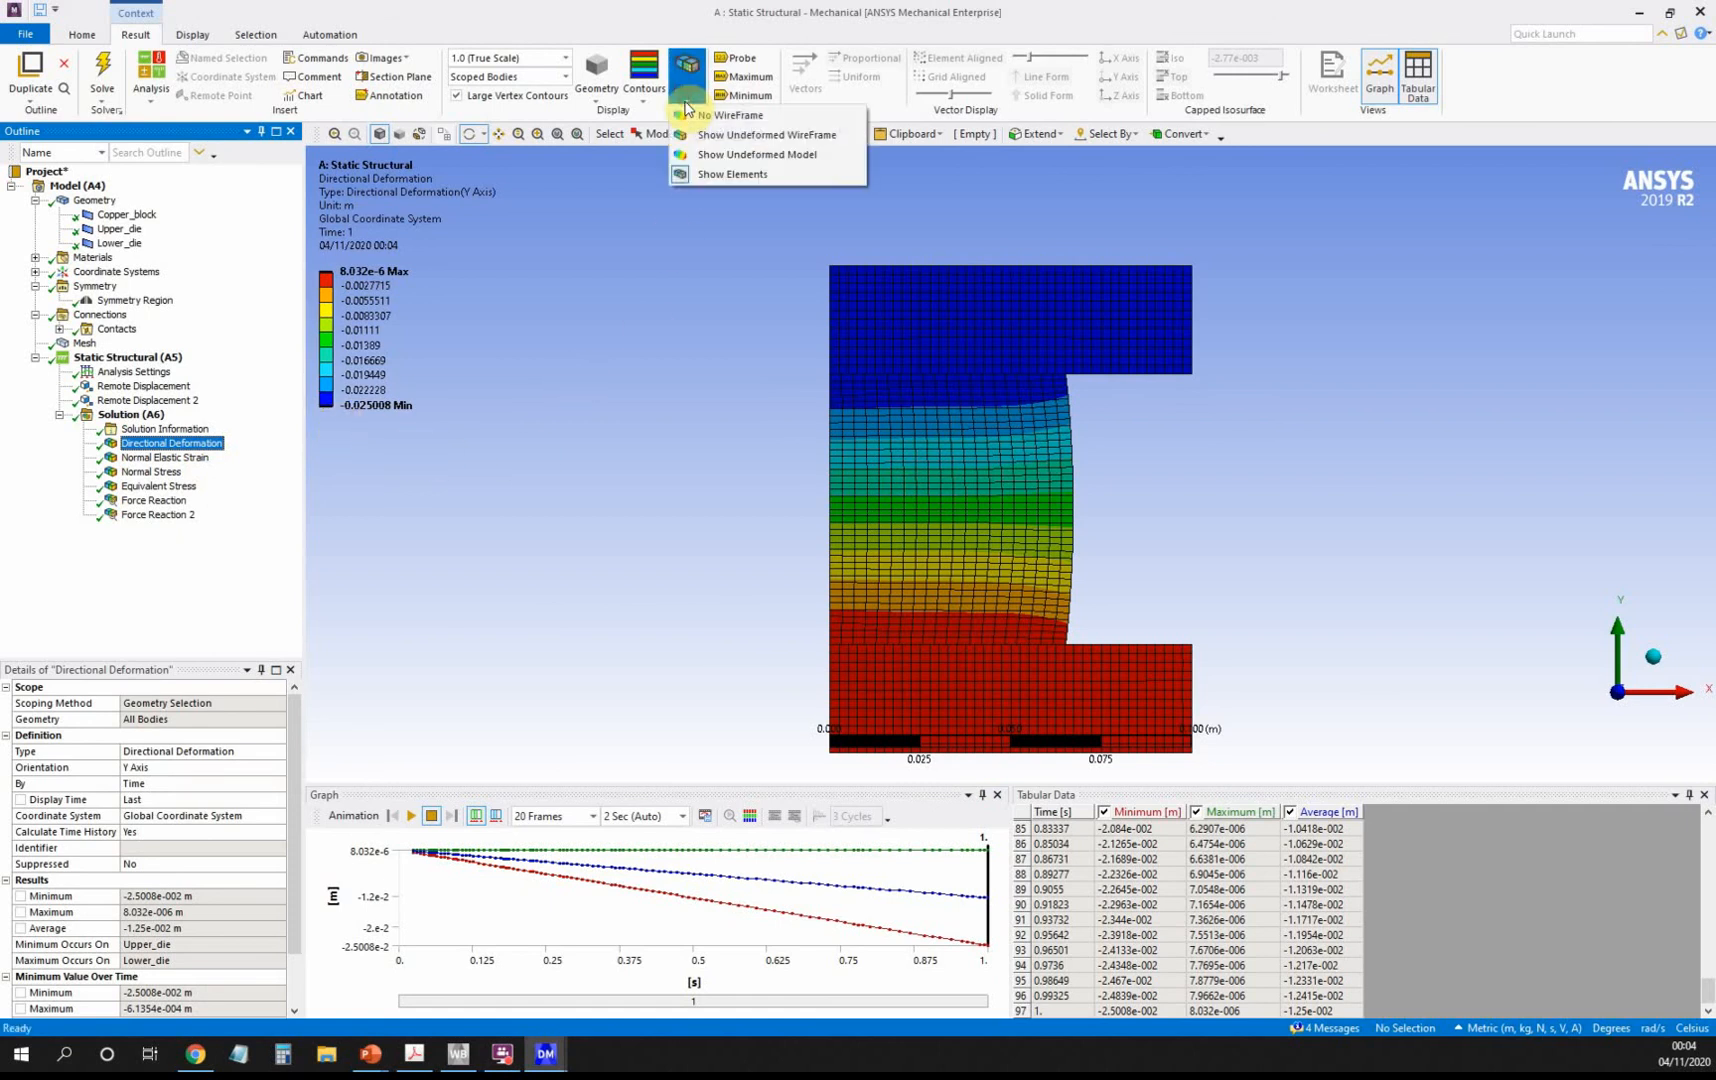
left_click(725, 141)
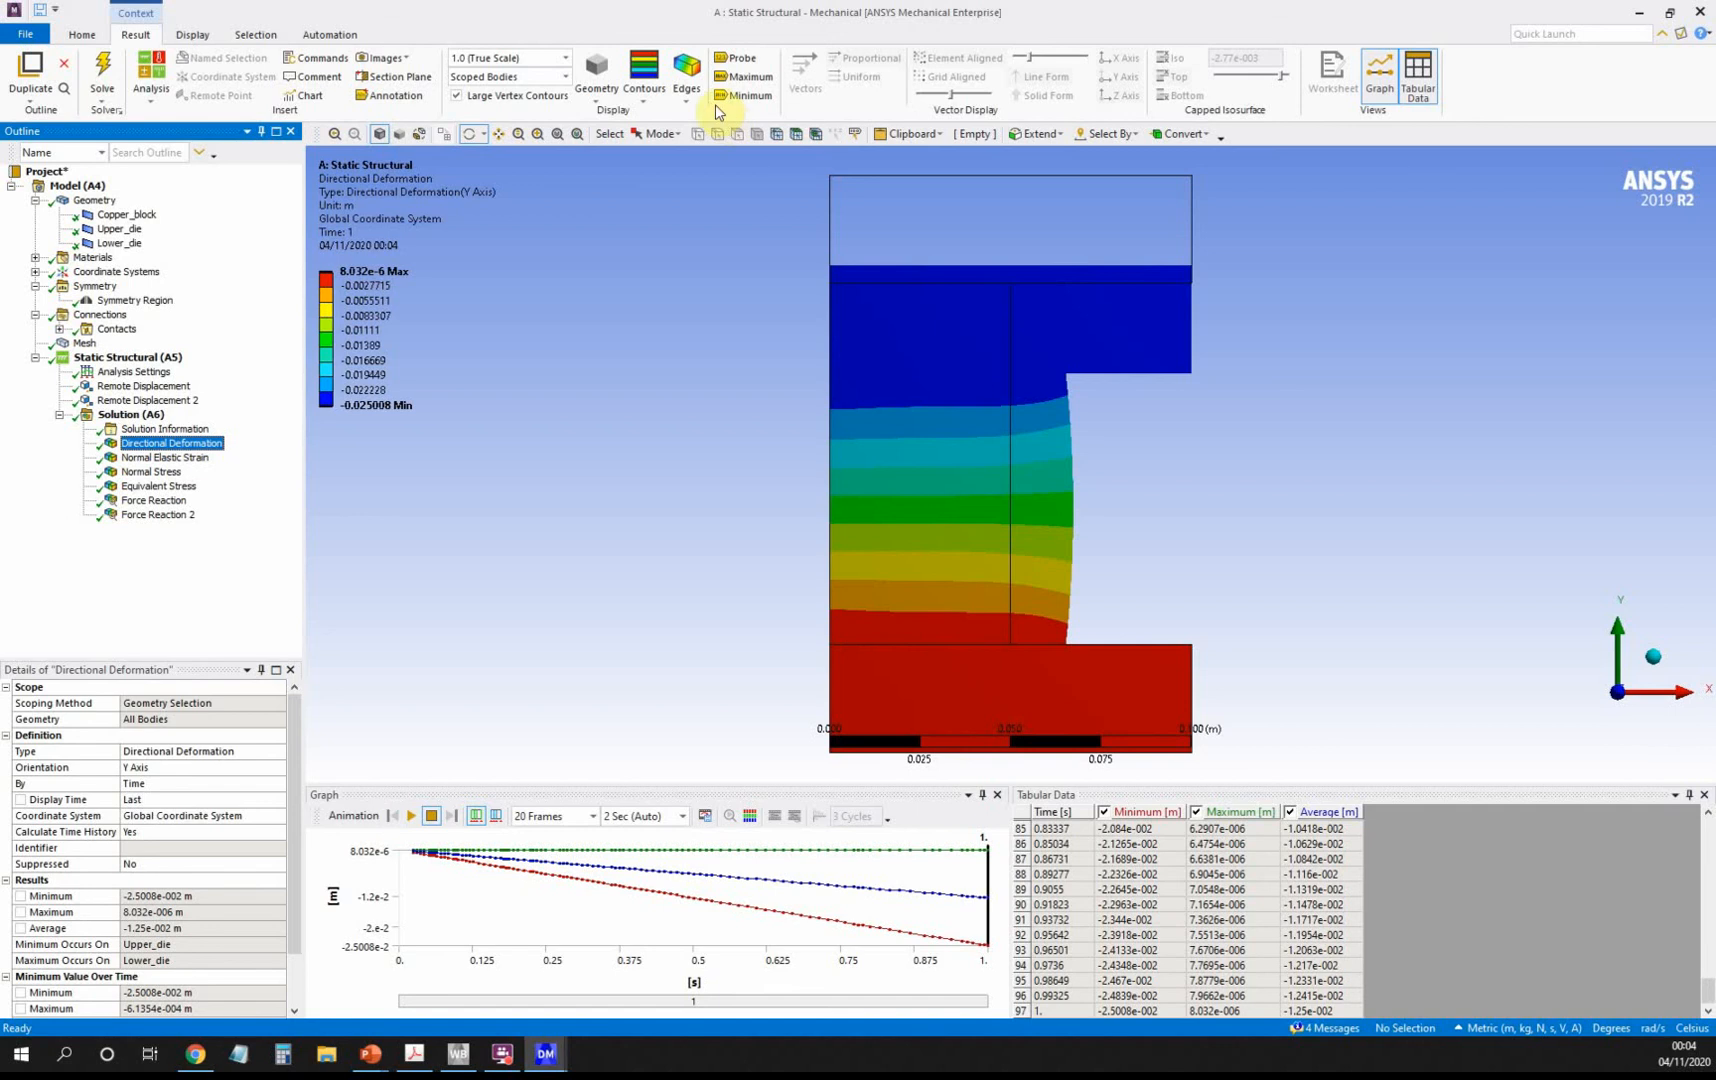
left_click(687, 78)
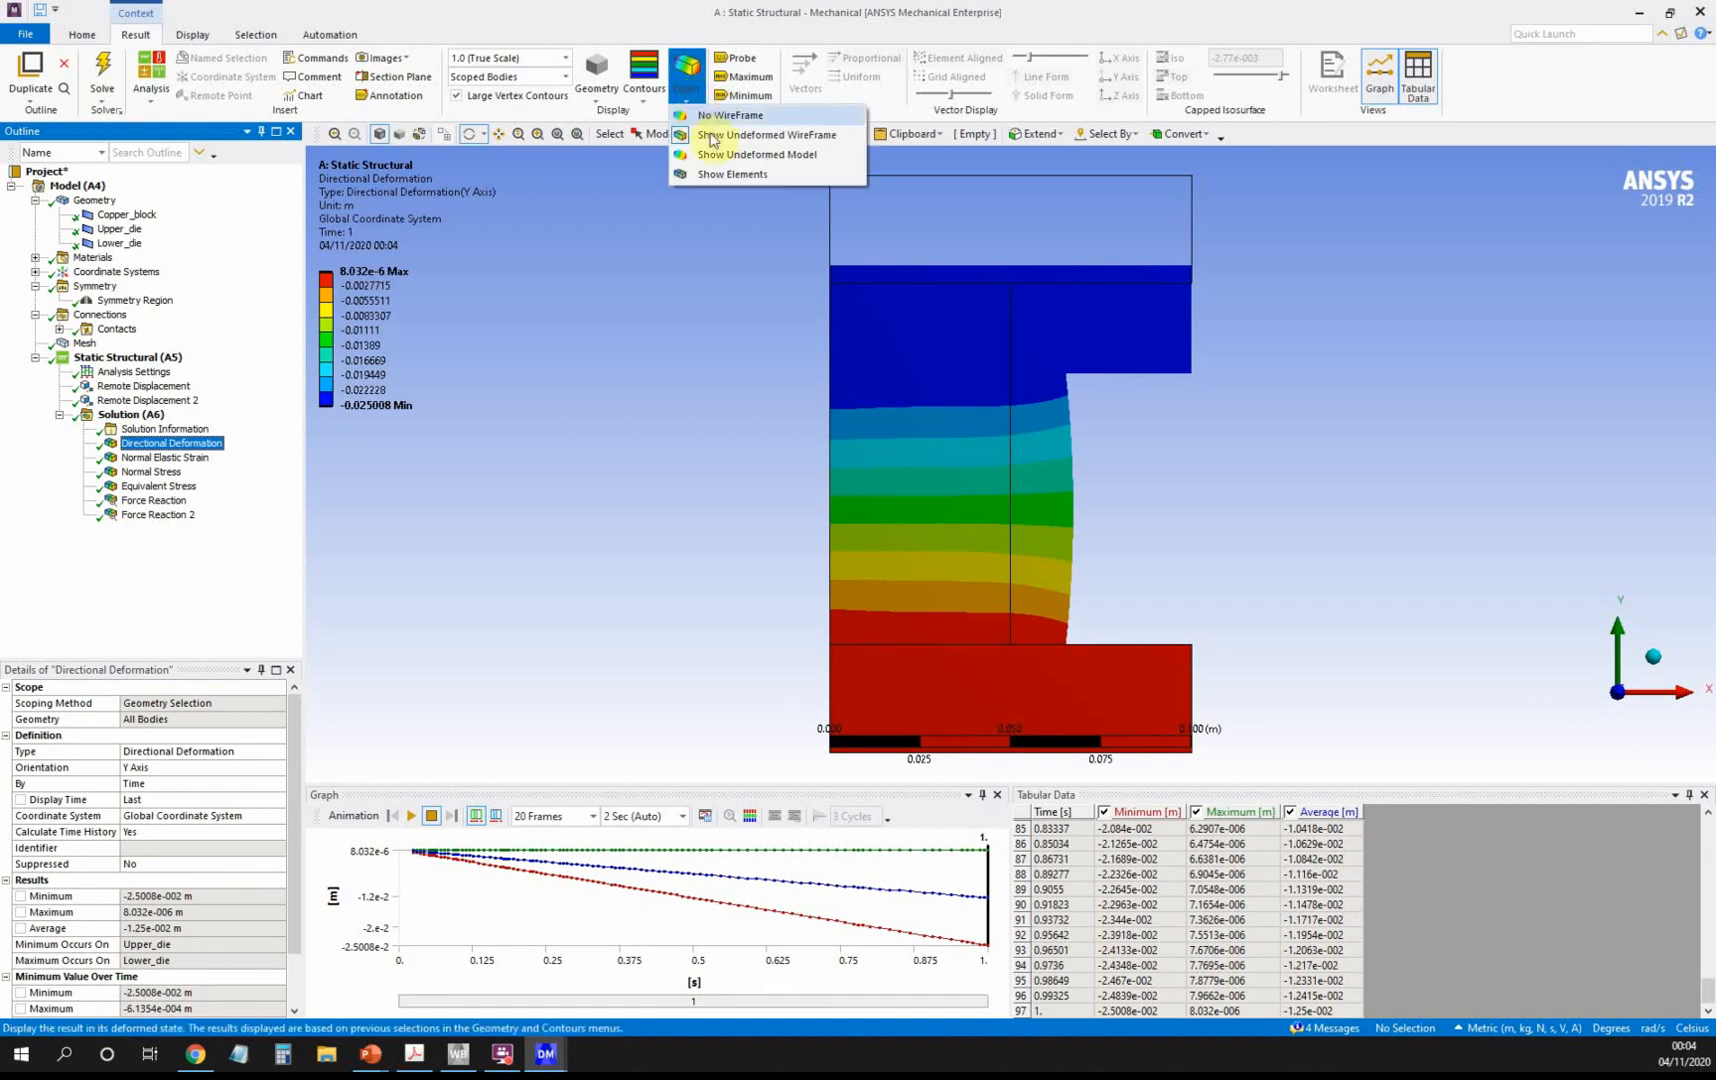
left_click(730, 173)
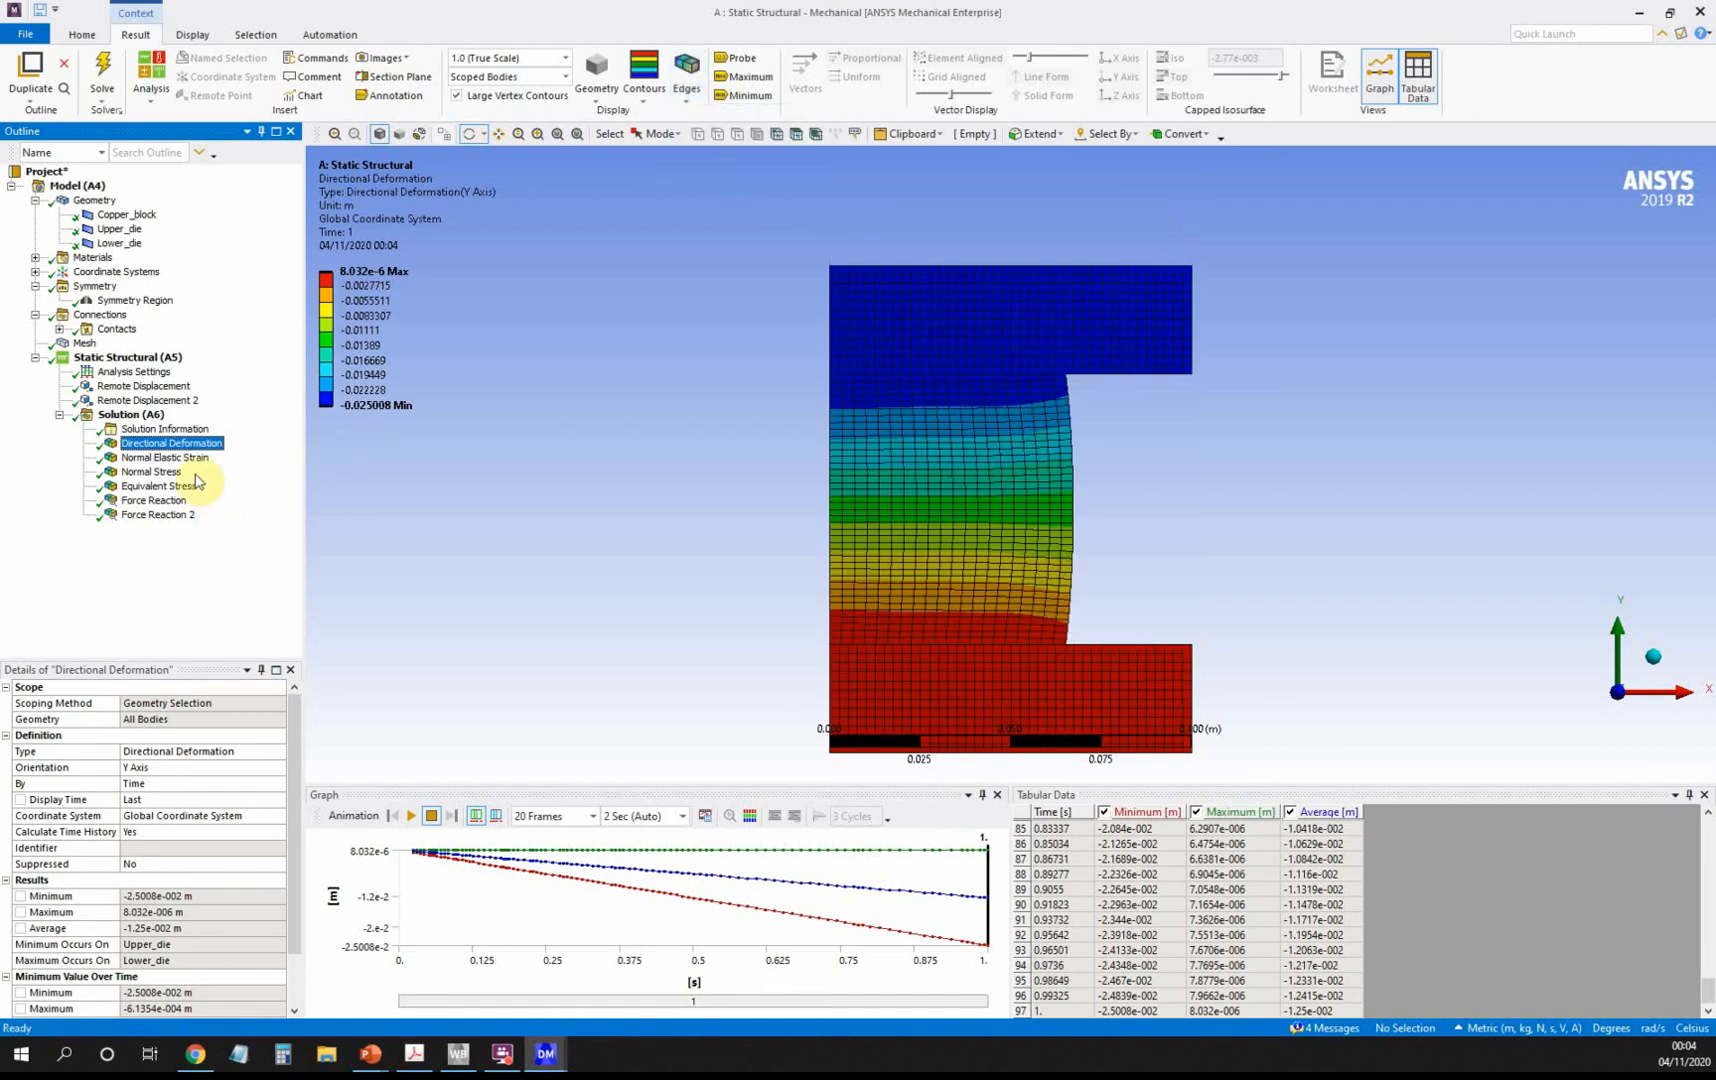
left_click(172, 459)
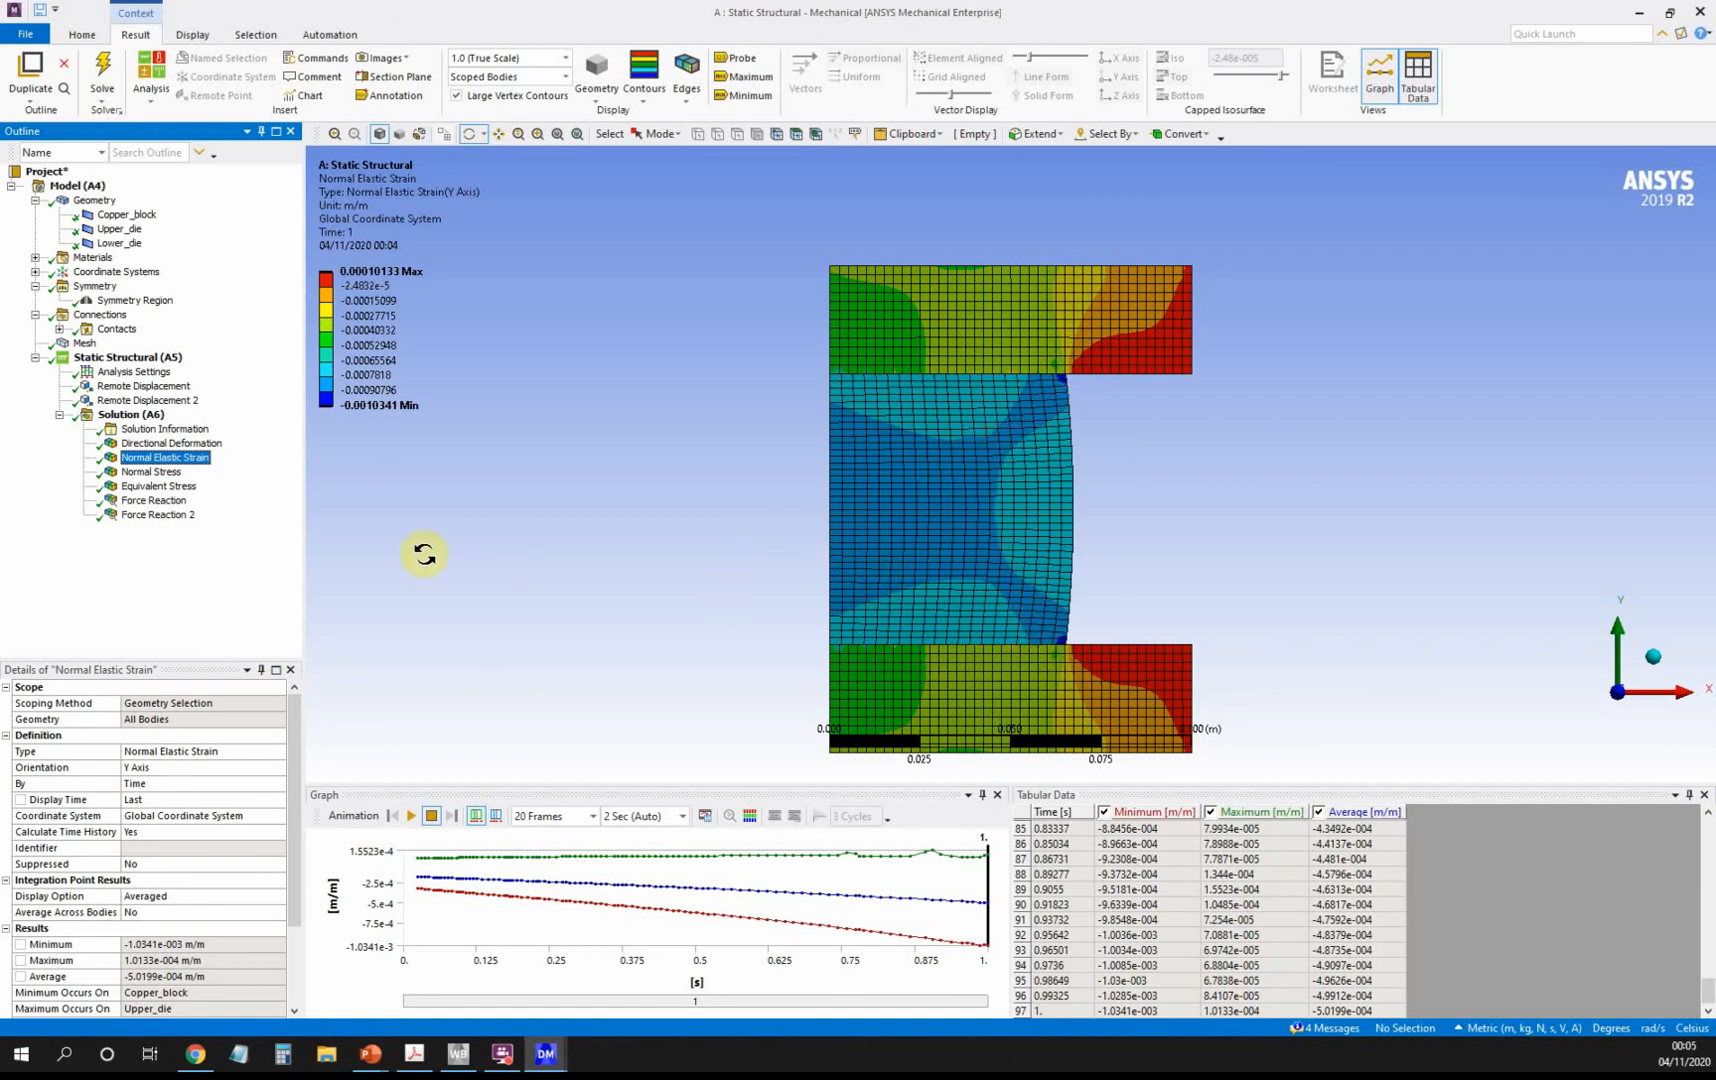
left_click(178, 472)
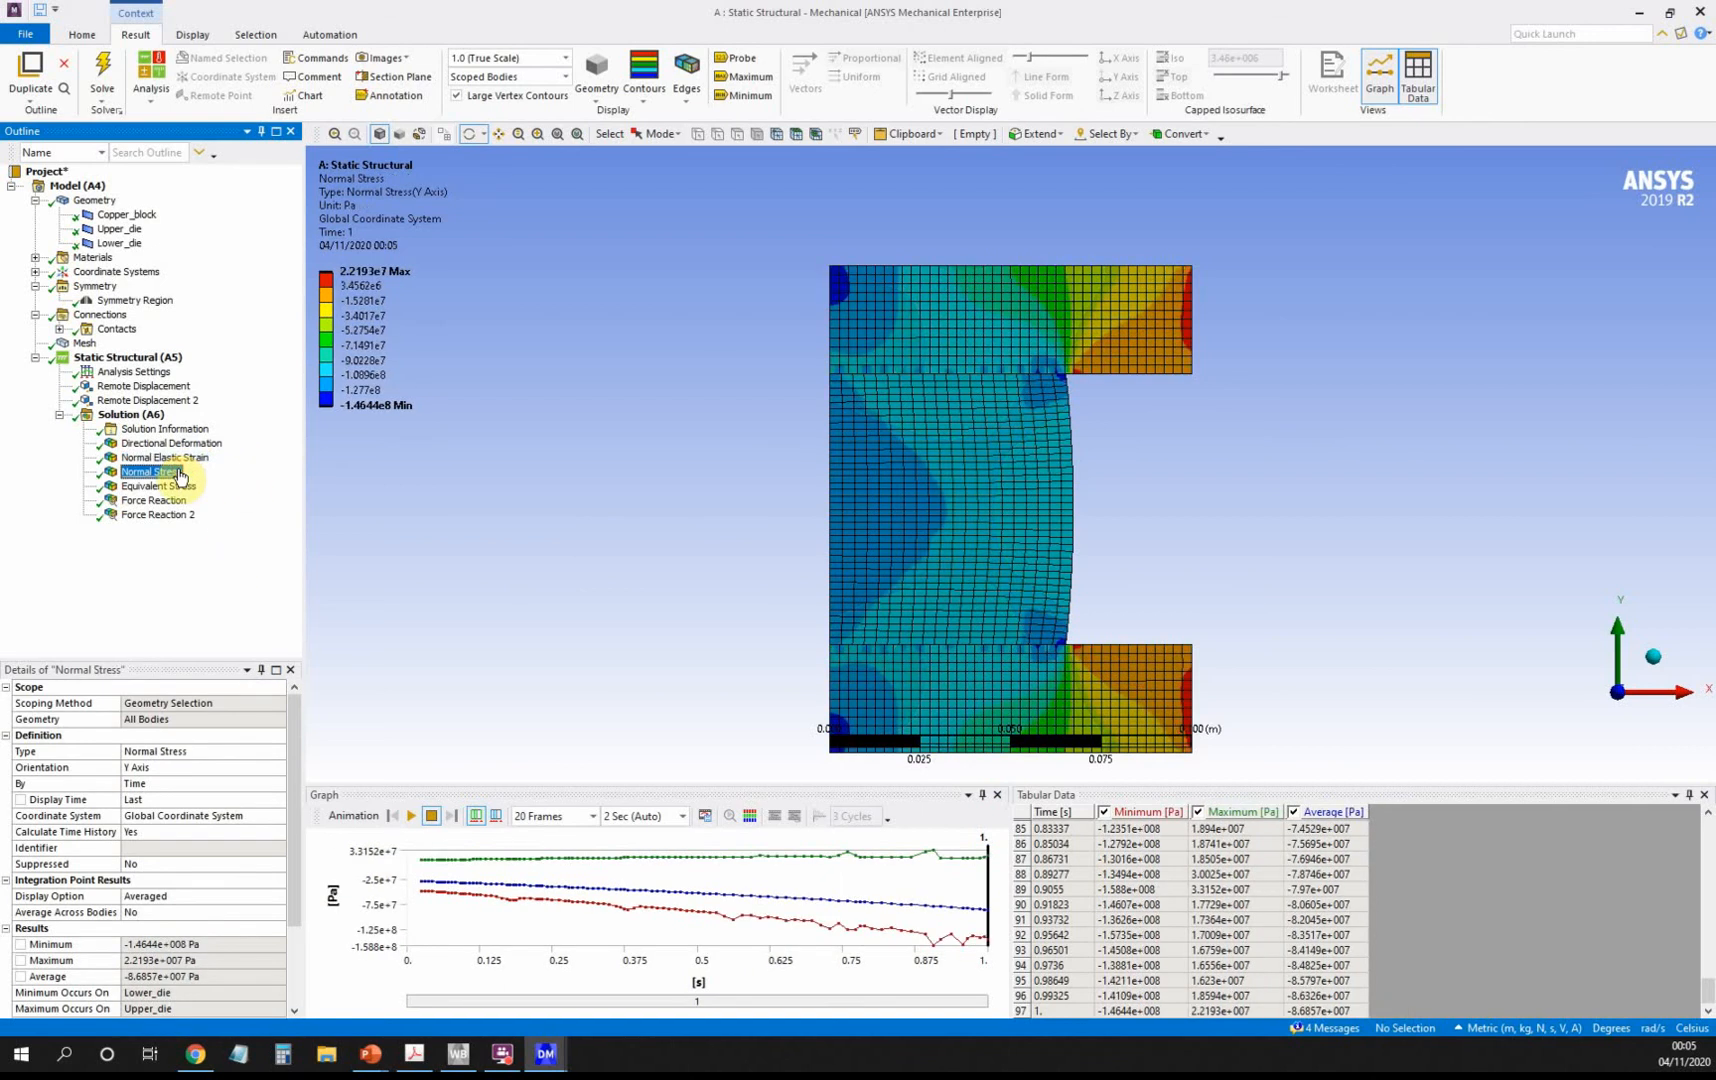
left_click(181, 487)
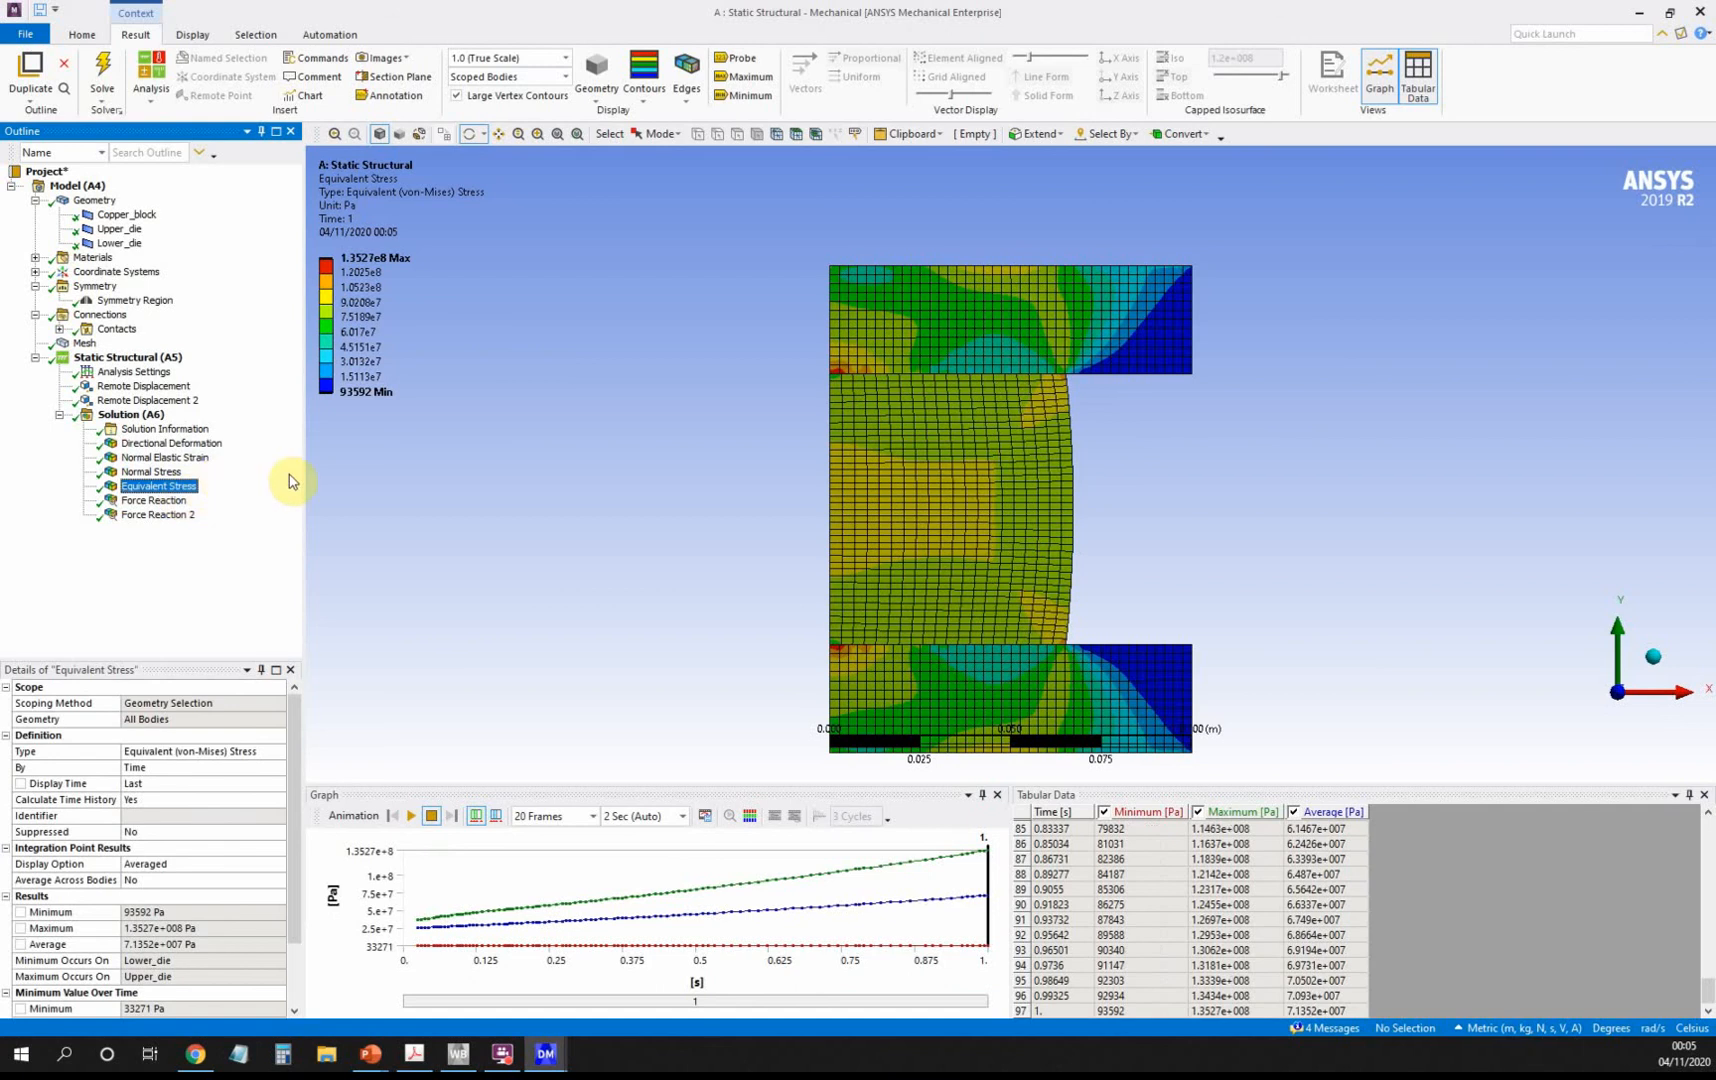
left_click(195, 460)
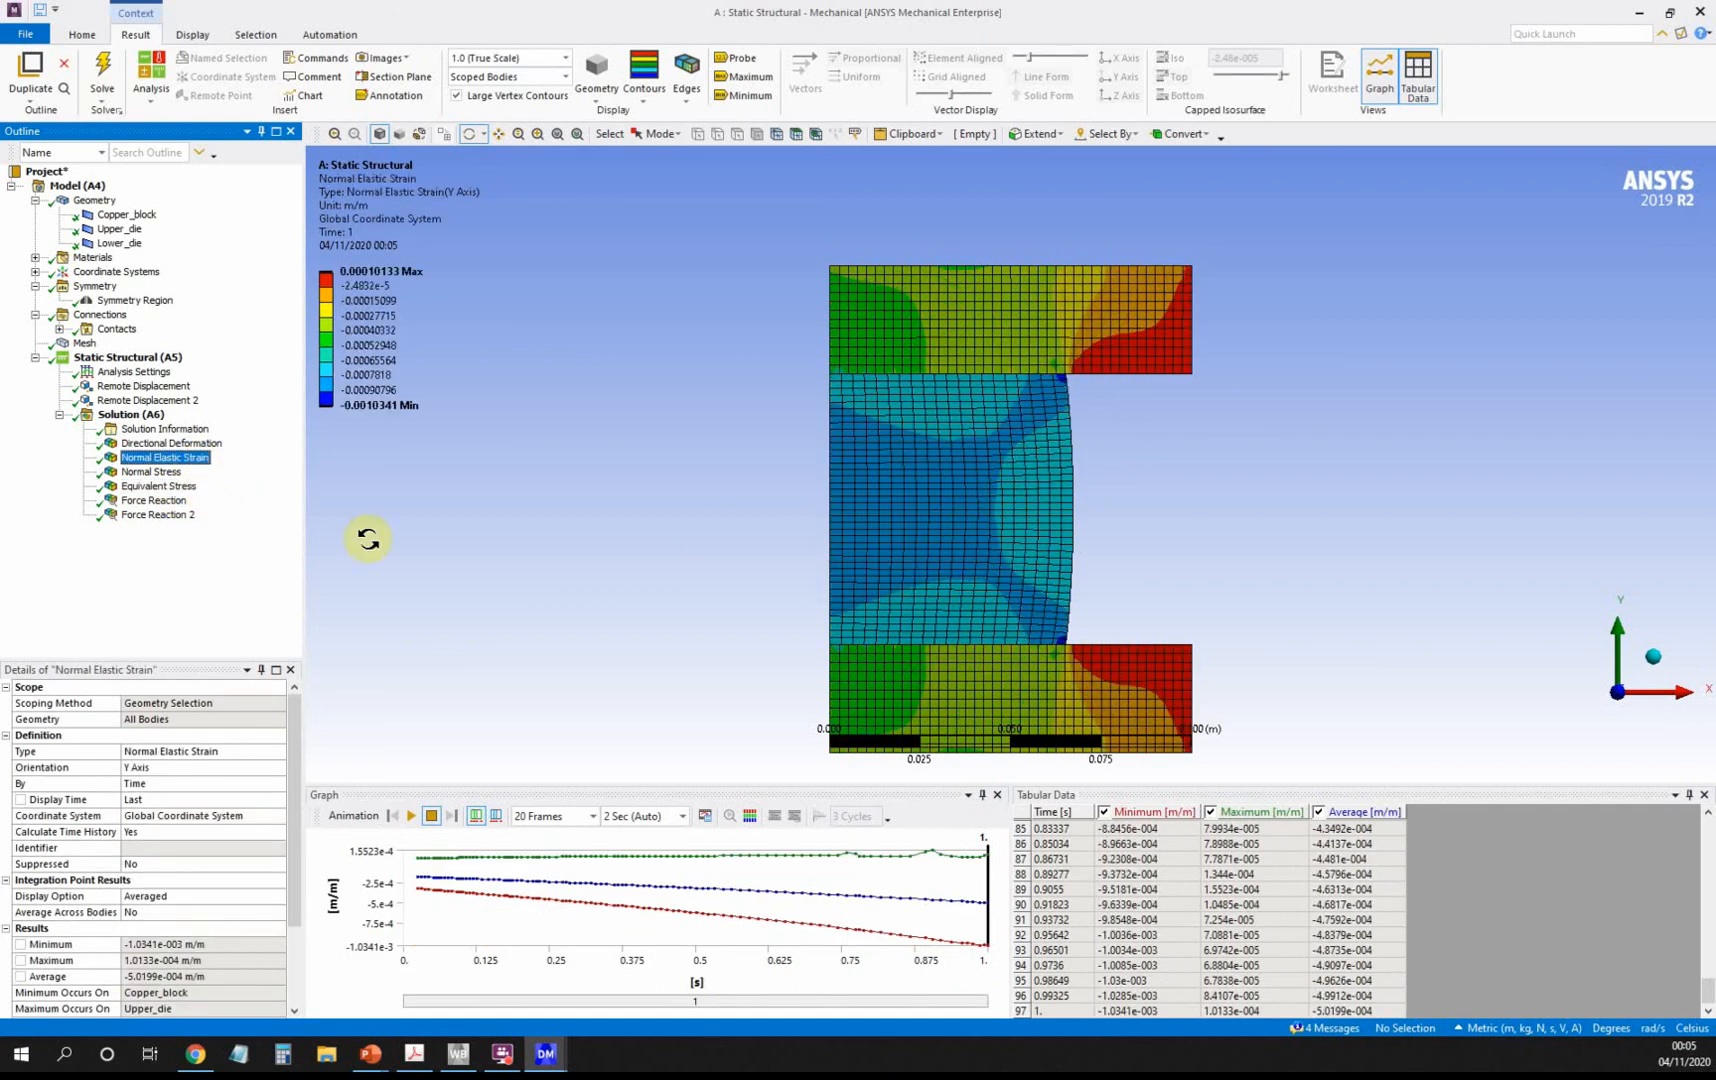
Inspect tabular reaction forces for both dies, then bring up the case-study PDF table.
left_click(160, 500)
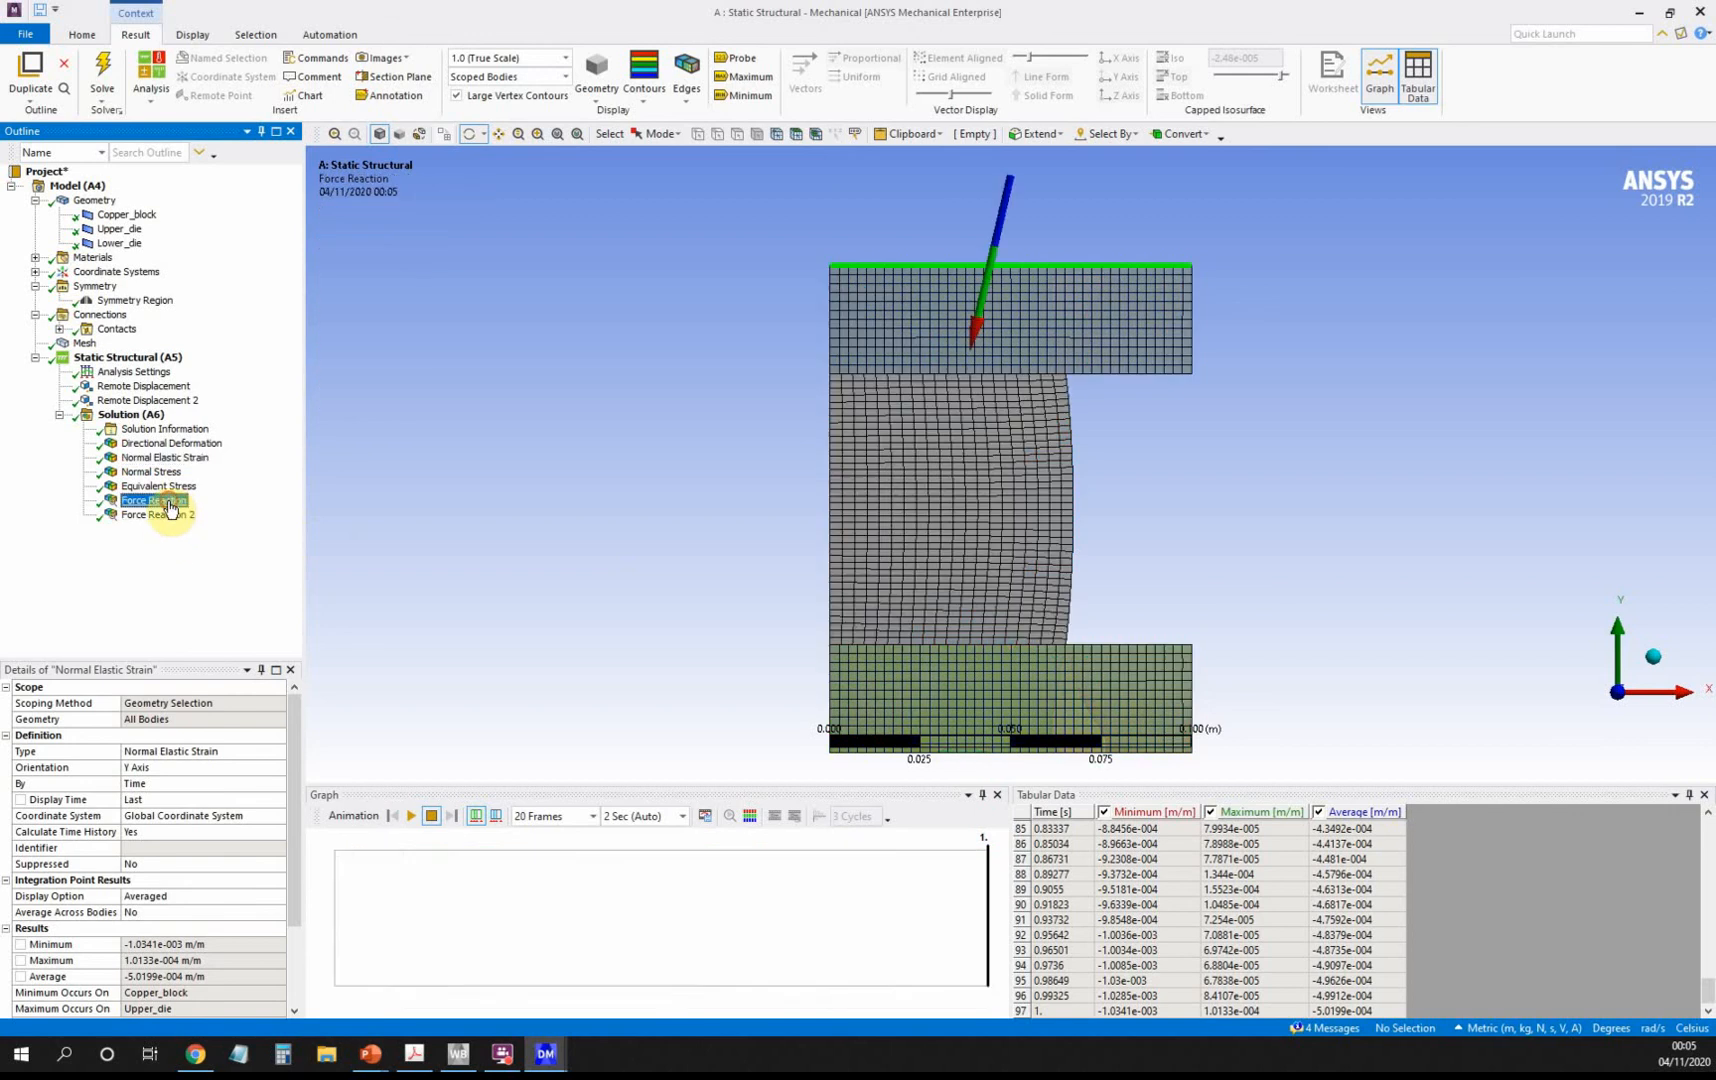
left_click(1326, 870)
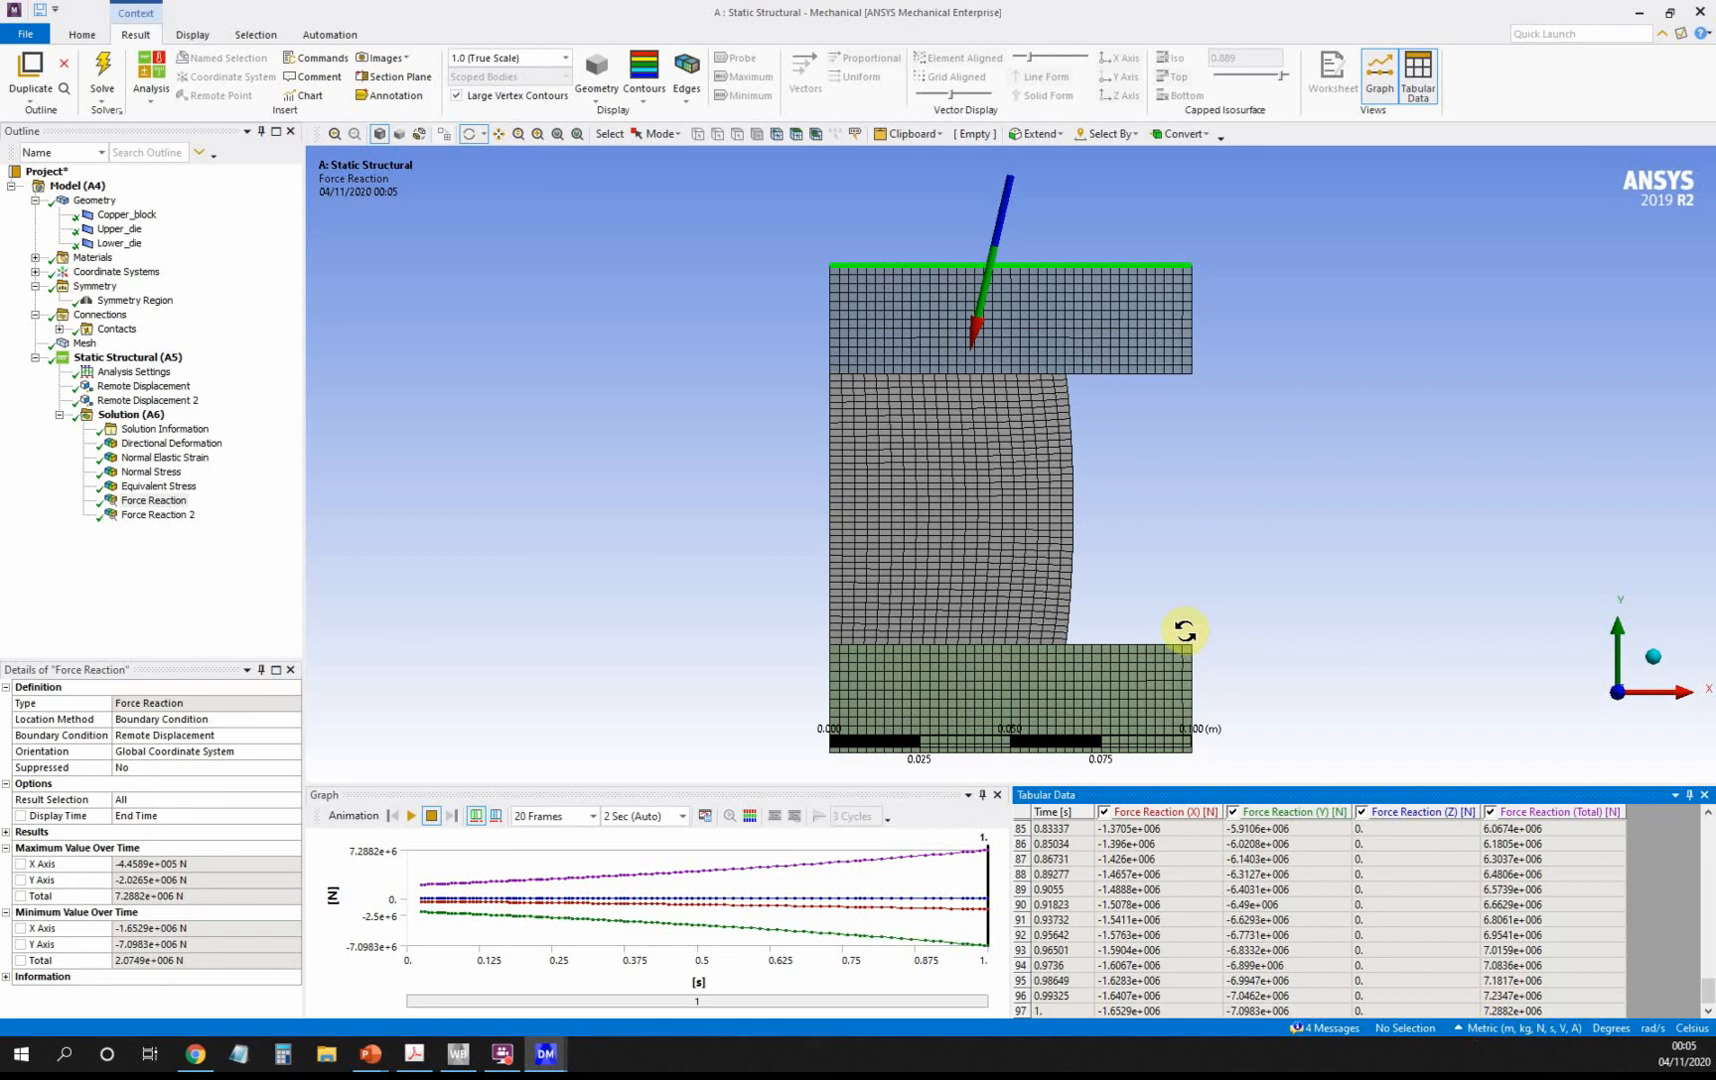
left_click(155, 516)
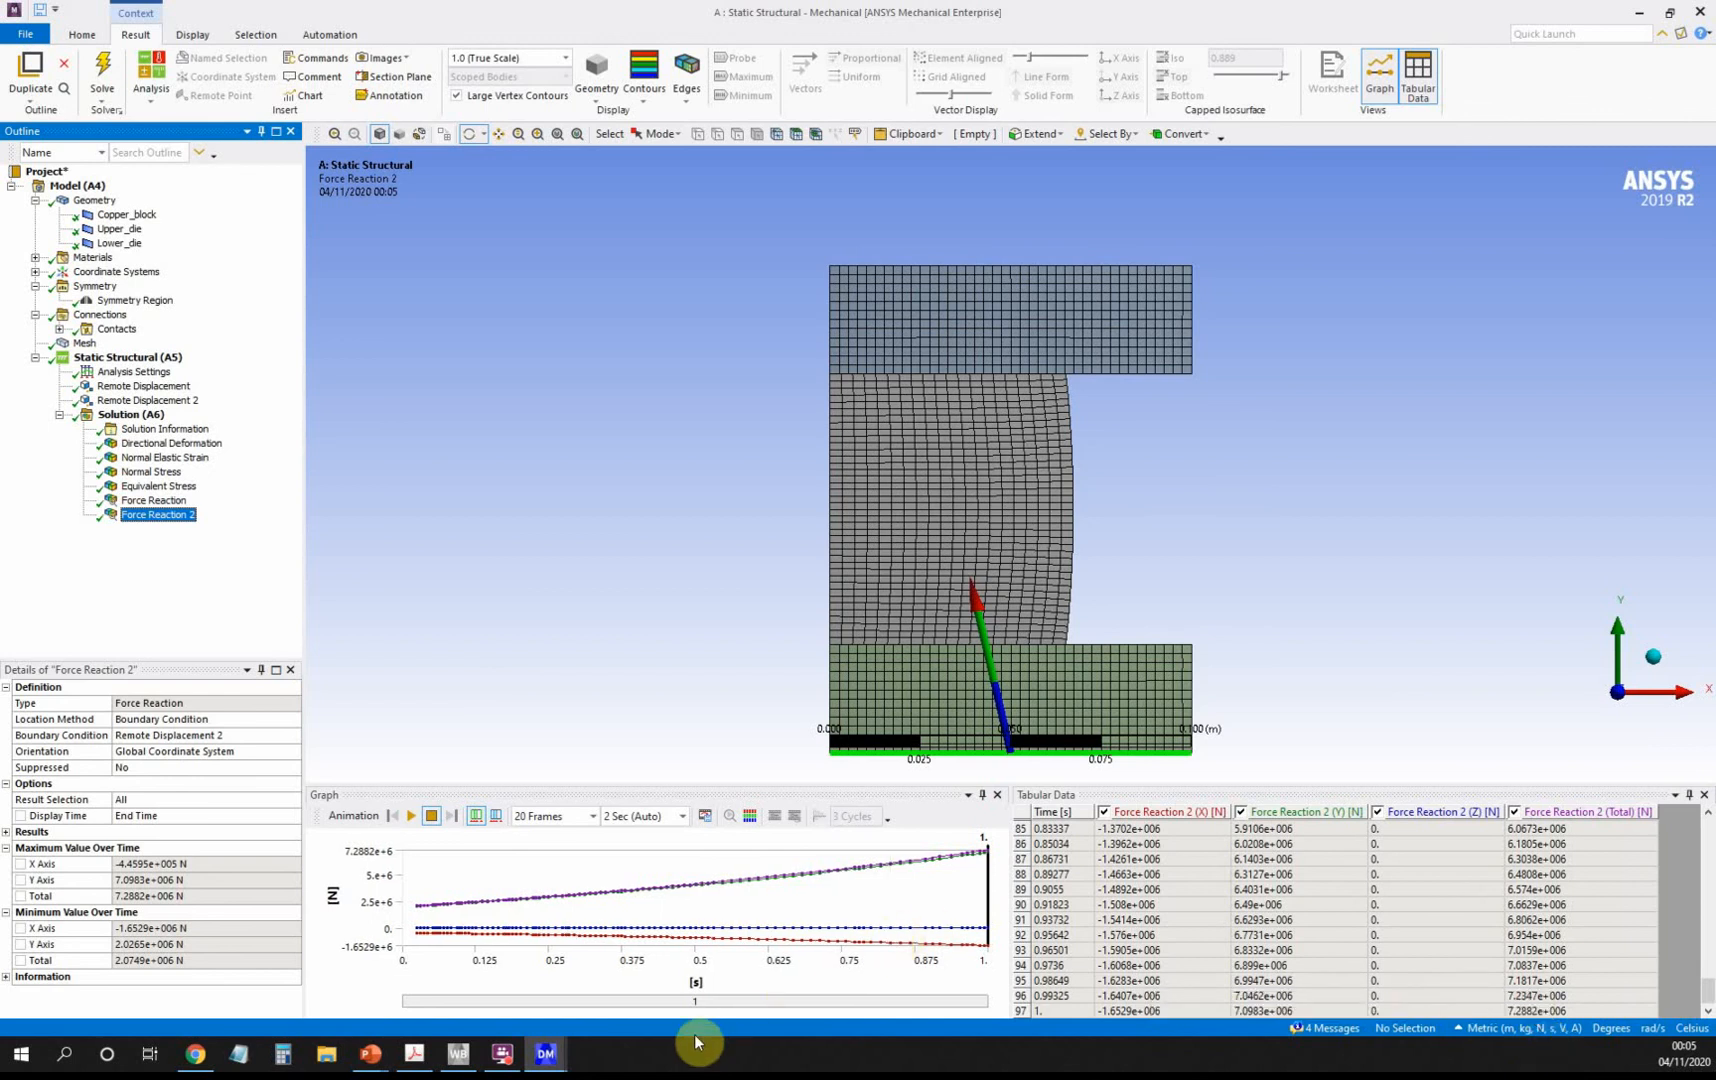
left_click(416, 1060)
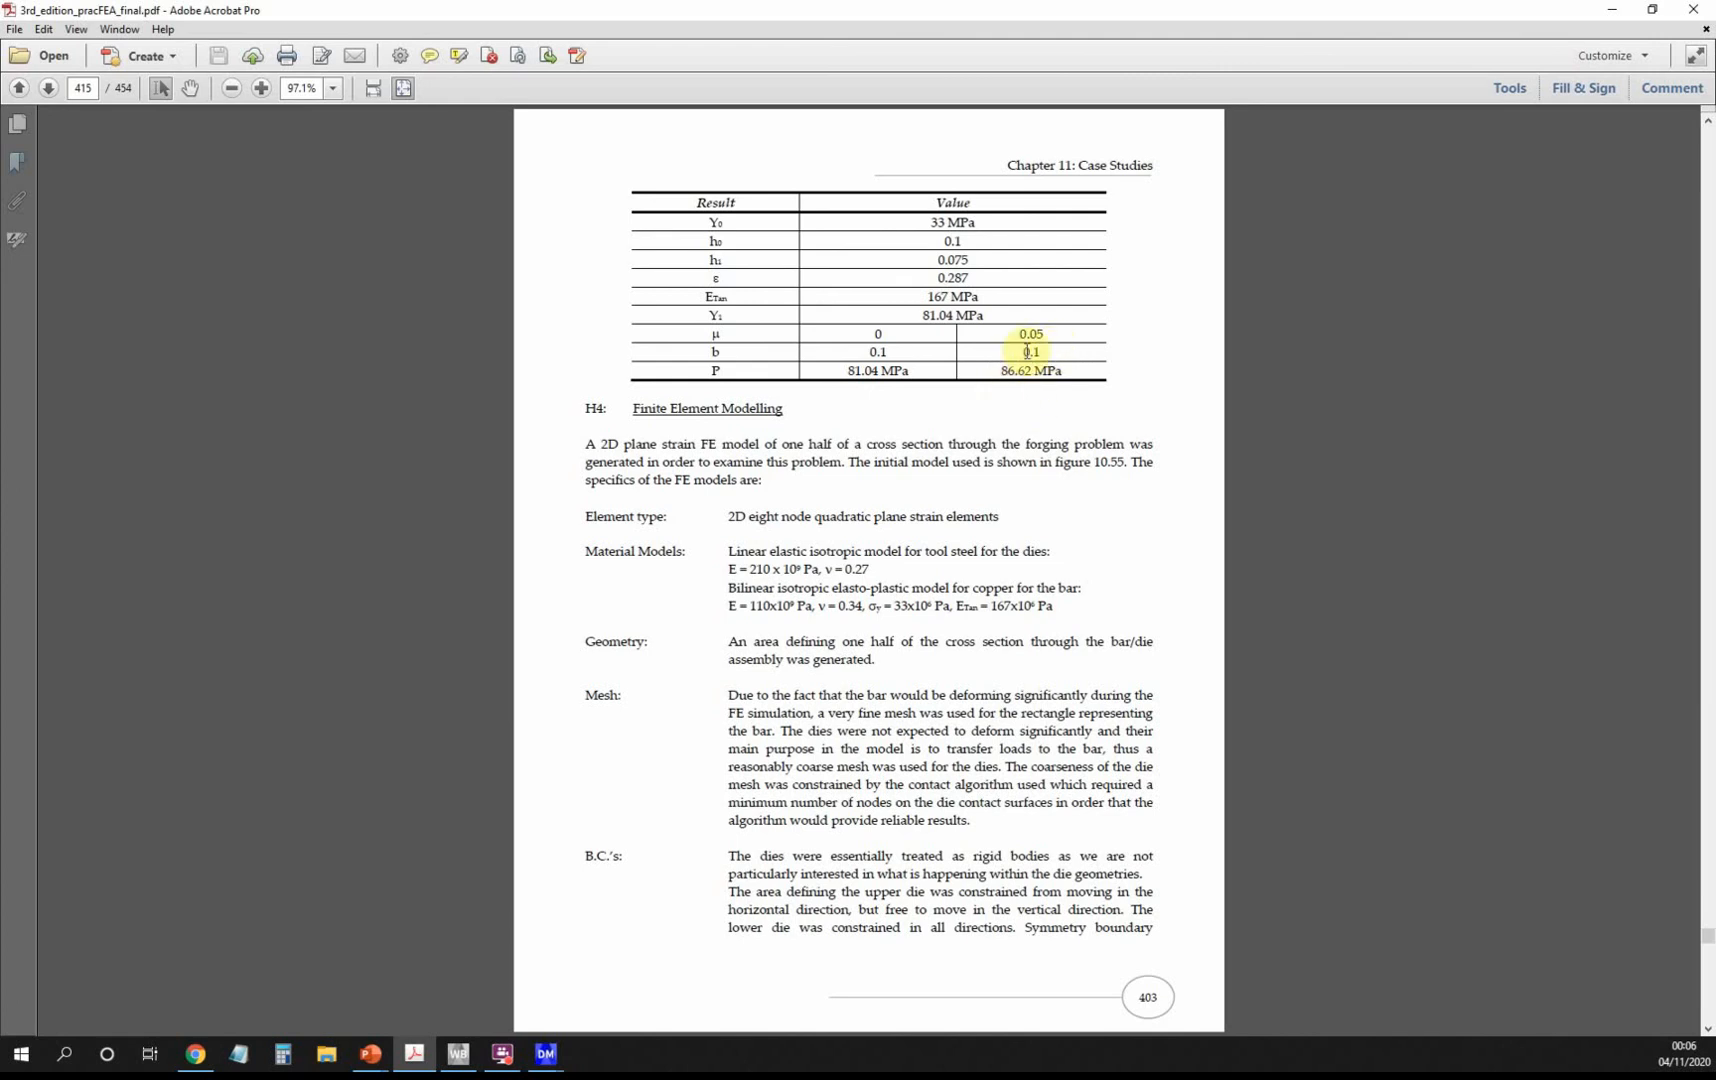
Minimize Acrobat to return to Force Reaction 2 (peak 7.2882e6 N) in Mechanical.
left_click(1609, 10)
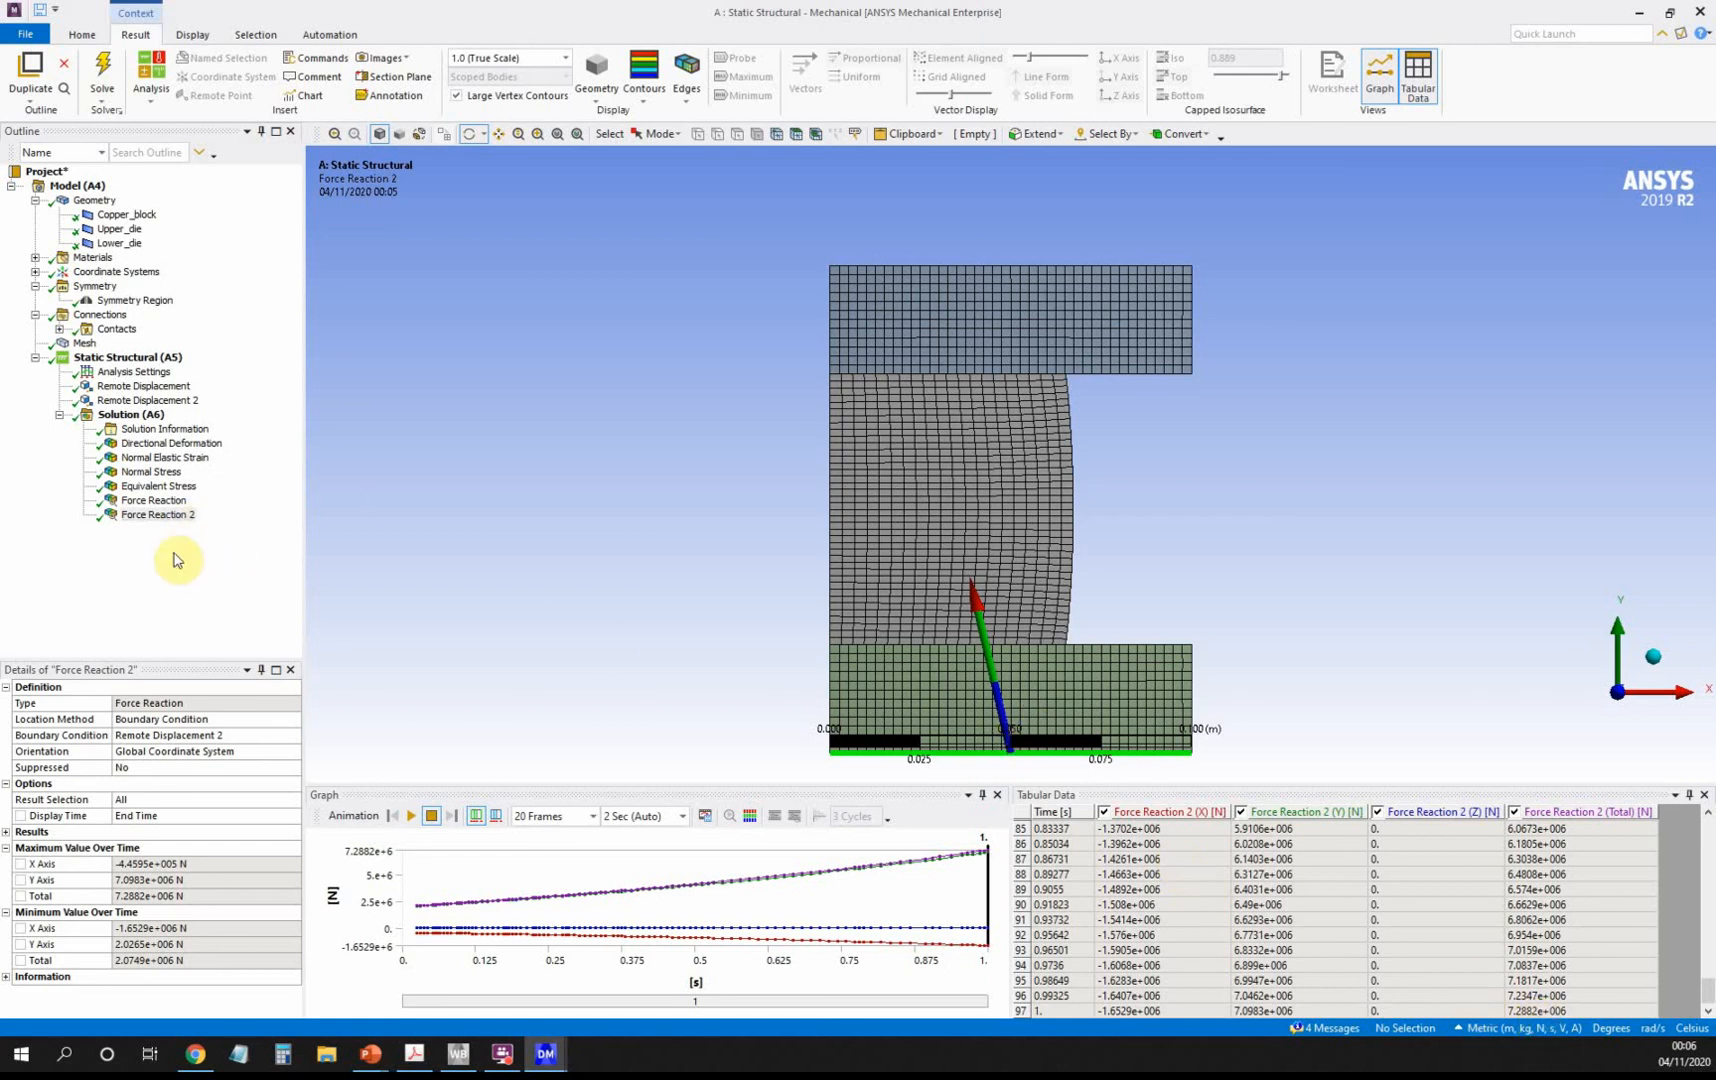
Recheck the upper die's Force Reaction, then view its Remote Displacement (-2.5e-2 m Y).
left_click(172, 502)
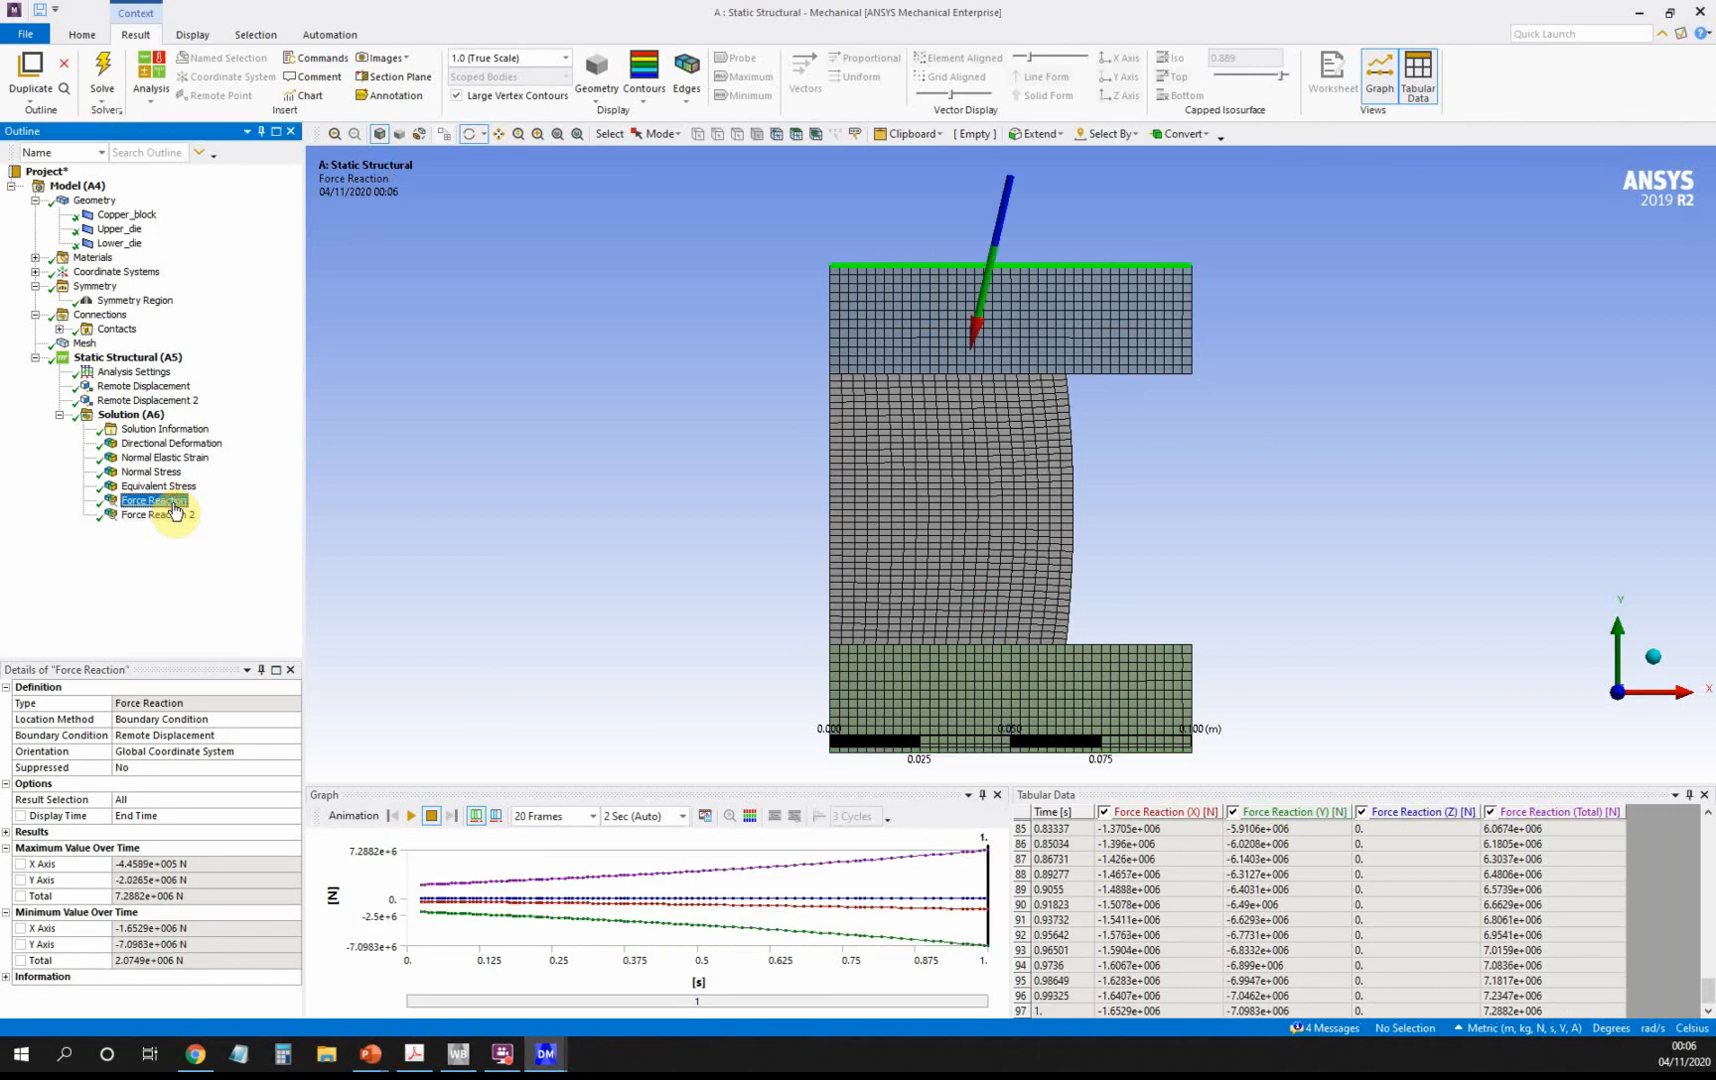
left_click(1352, 921)
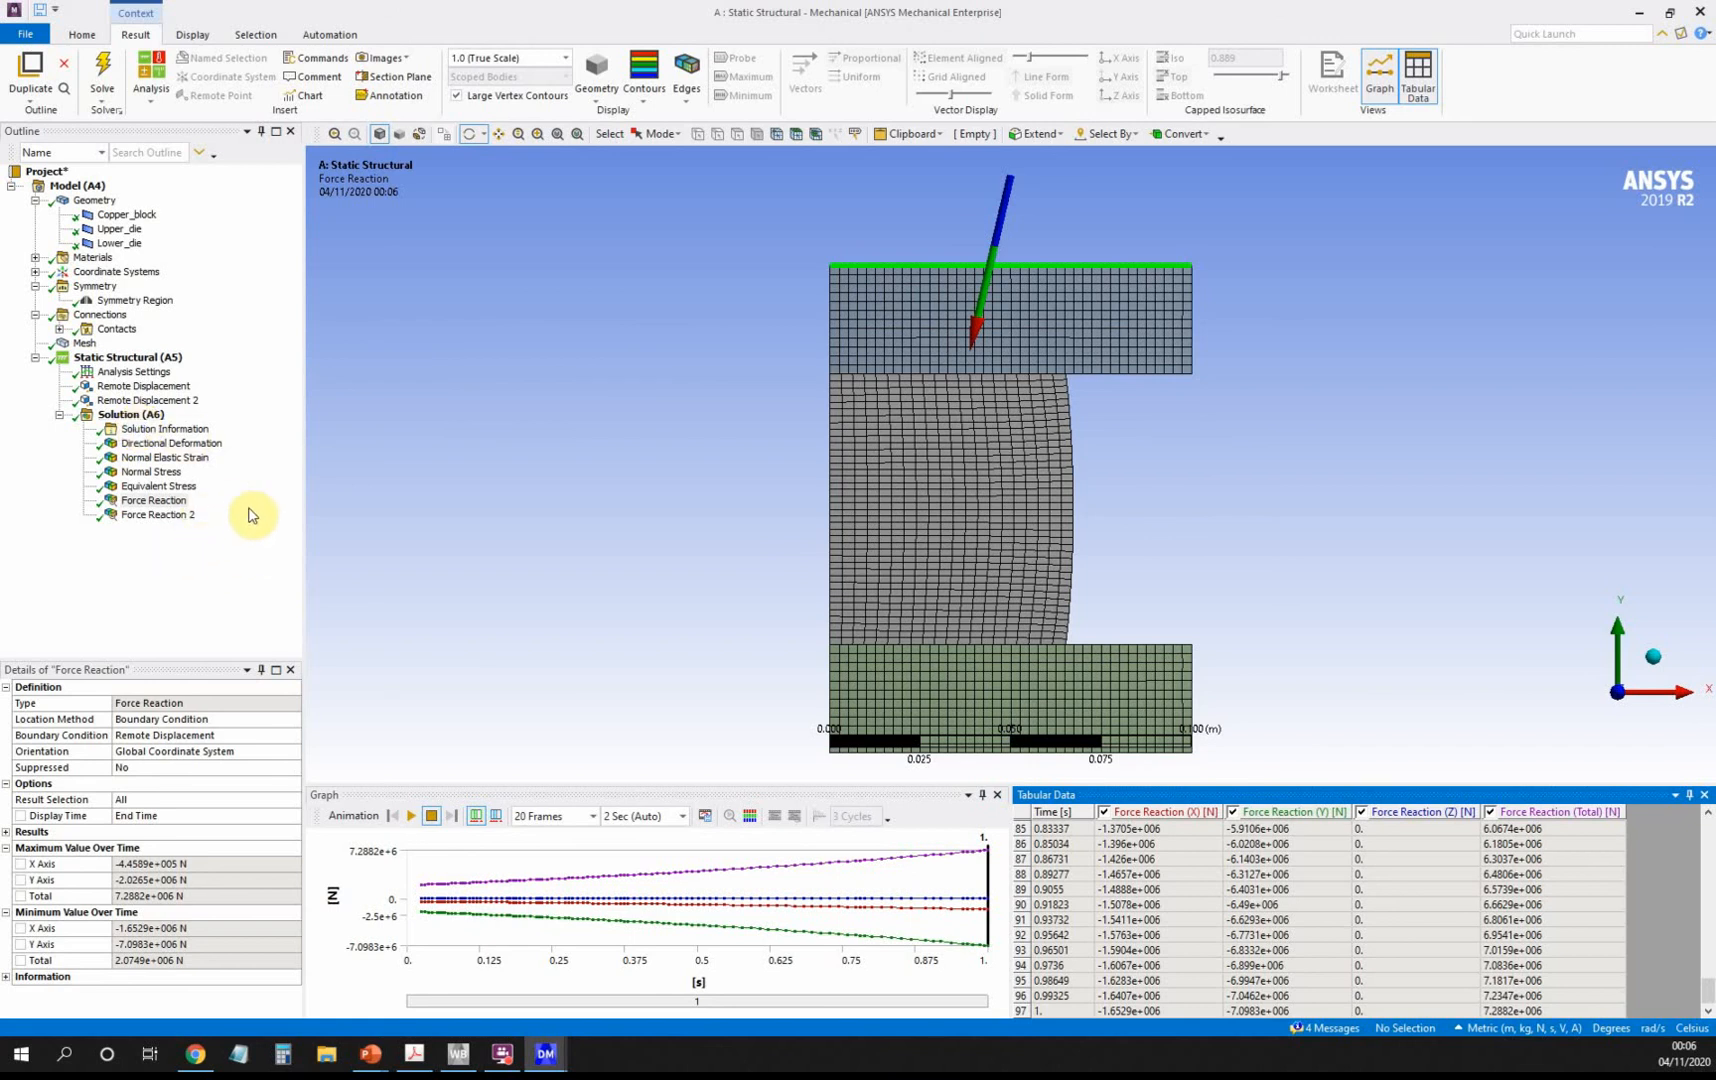
left_click(145, 386)
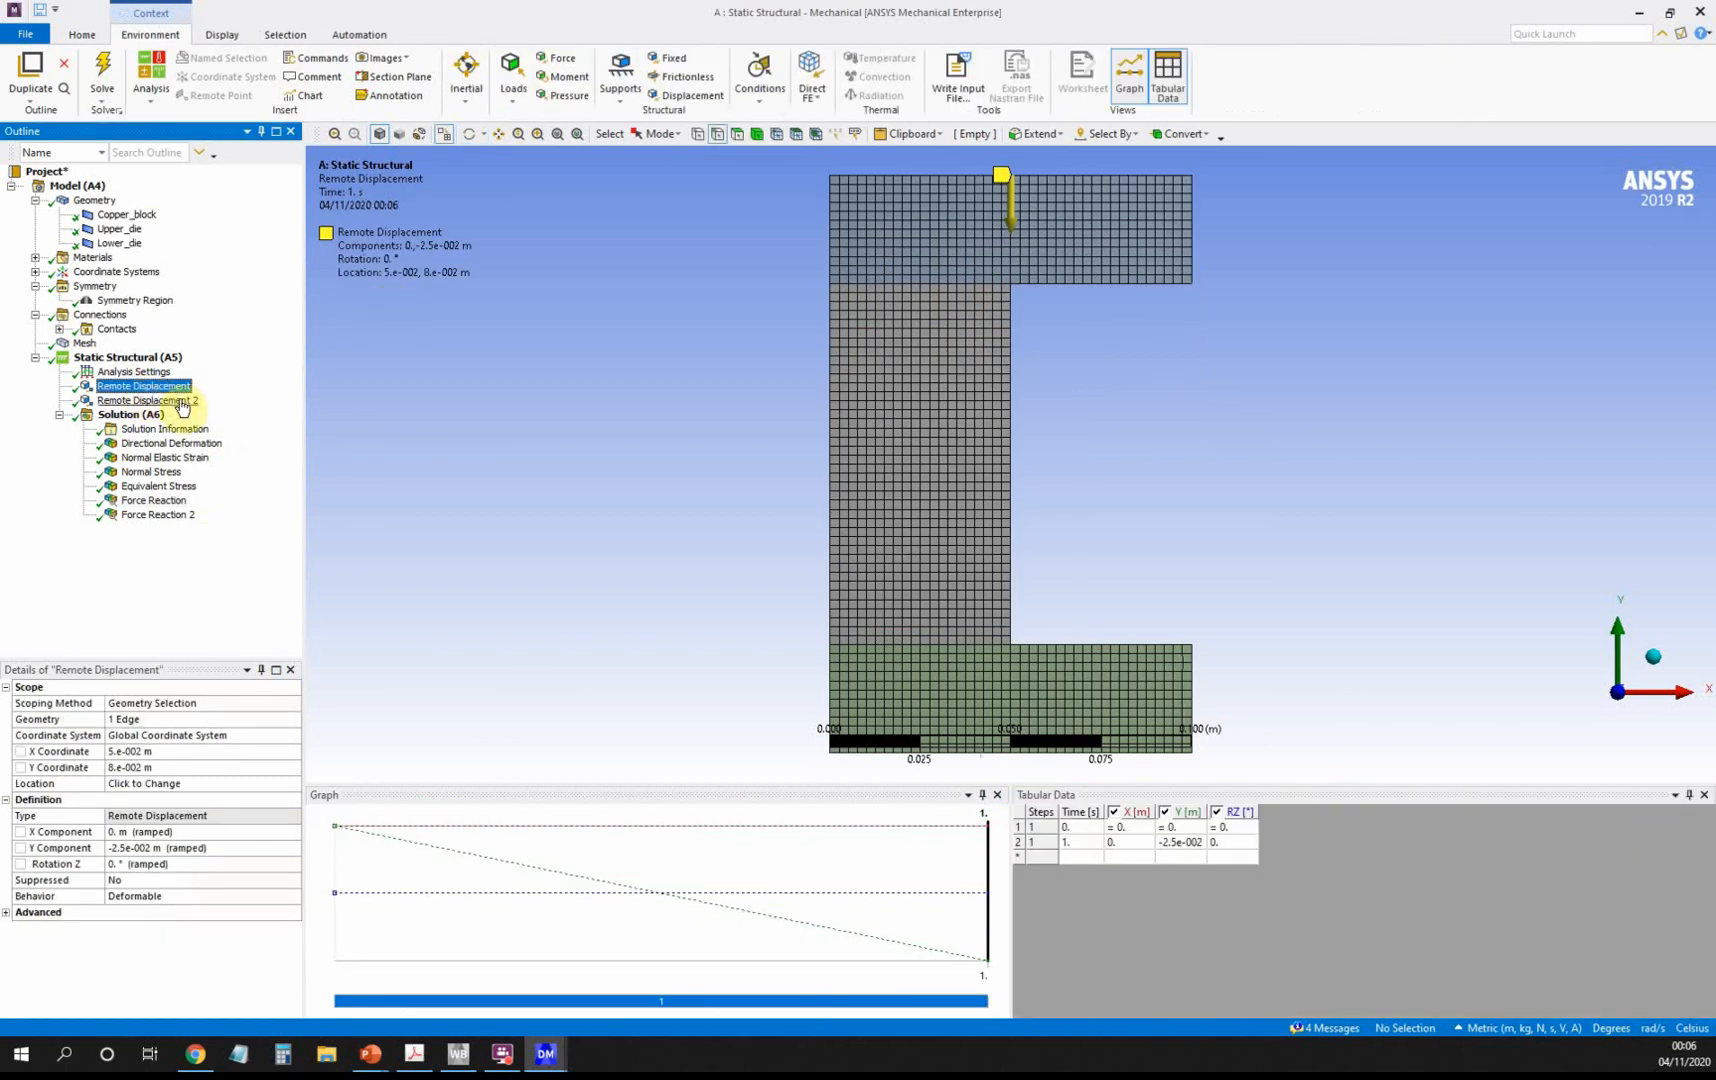
Suppress the upper die's Remote Displacement and apply a Pressure to its top edge.
right_click(175, 394)
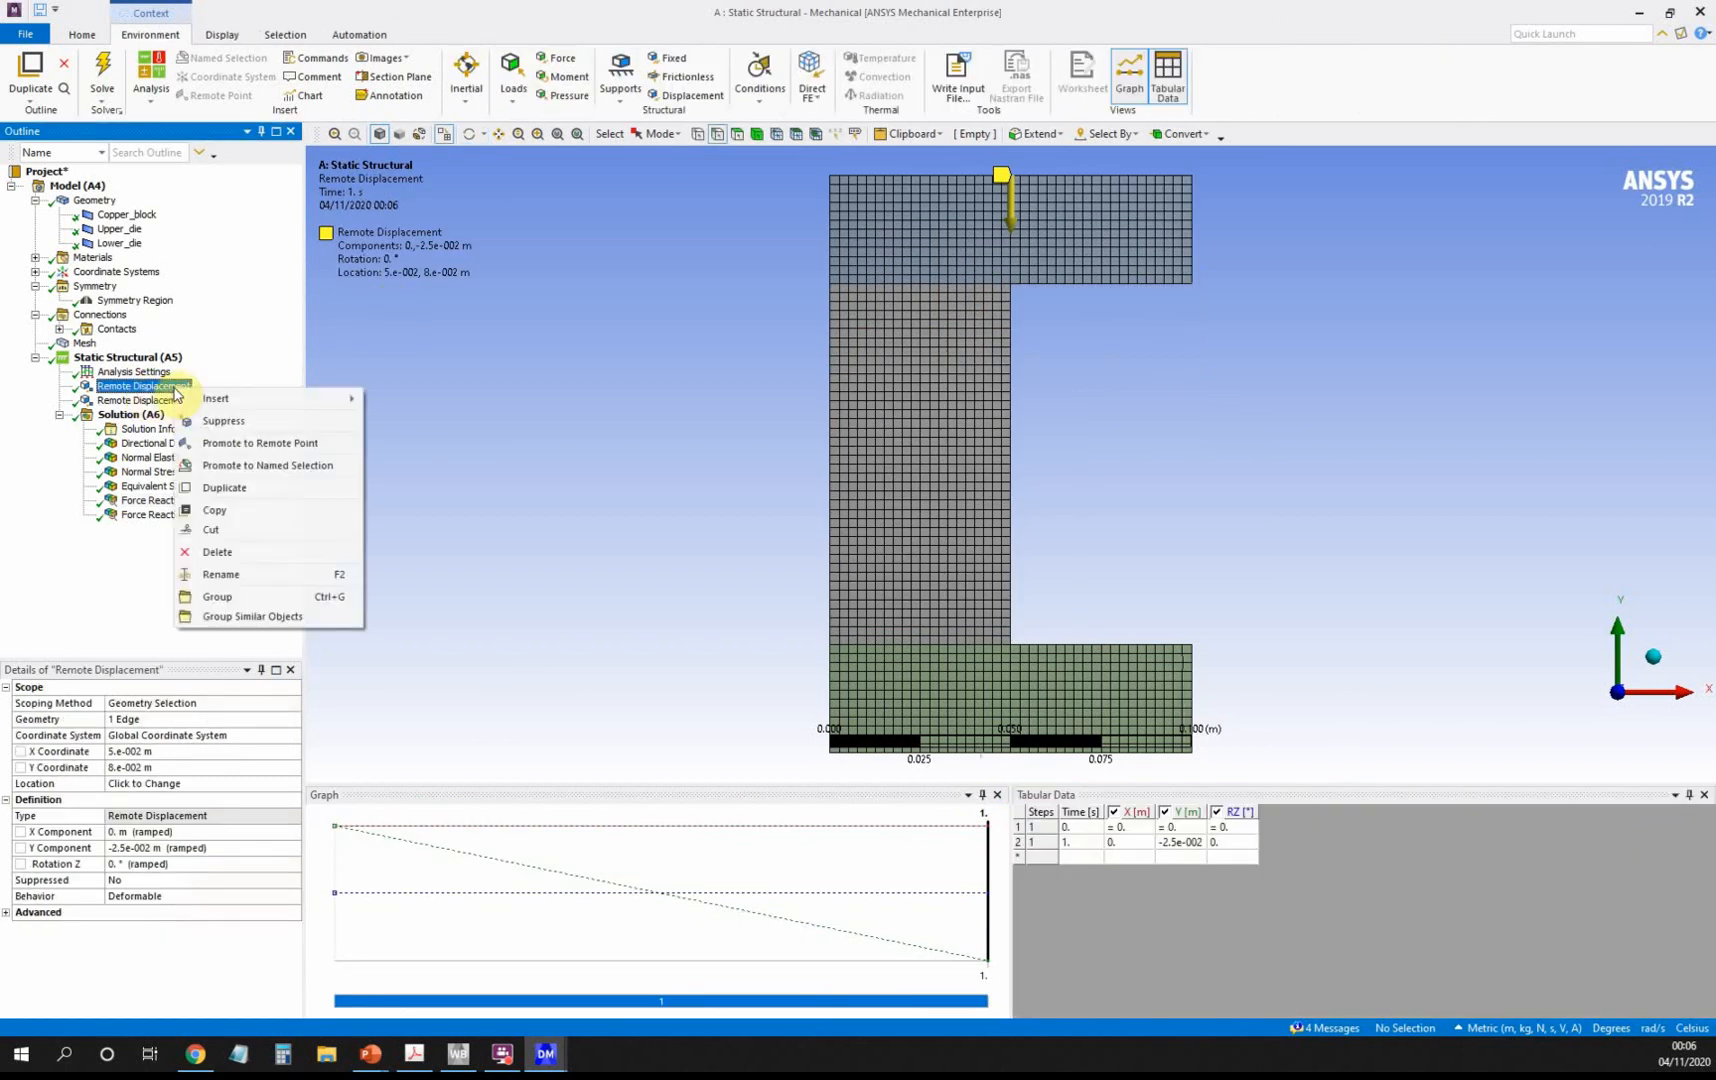
left_click(240, 421)
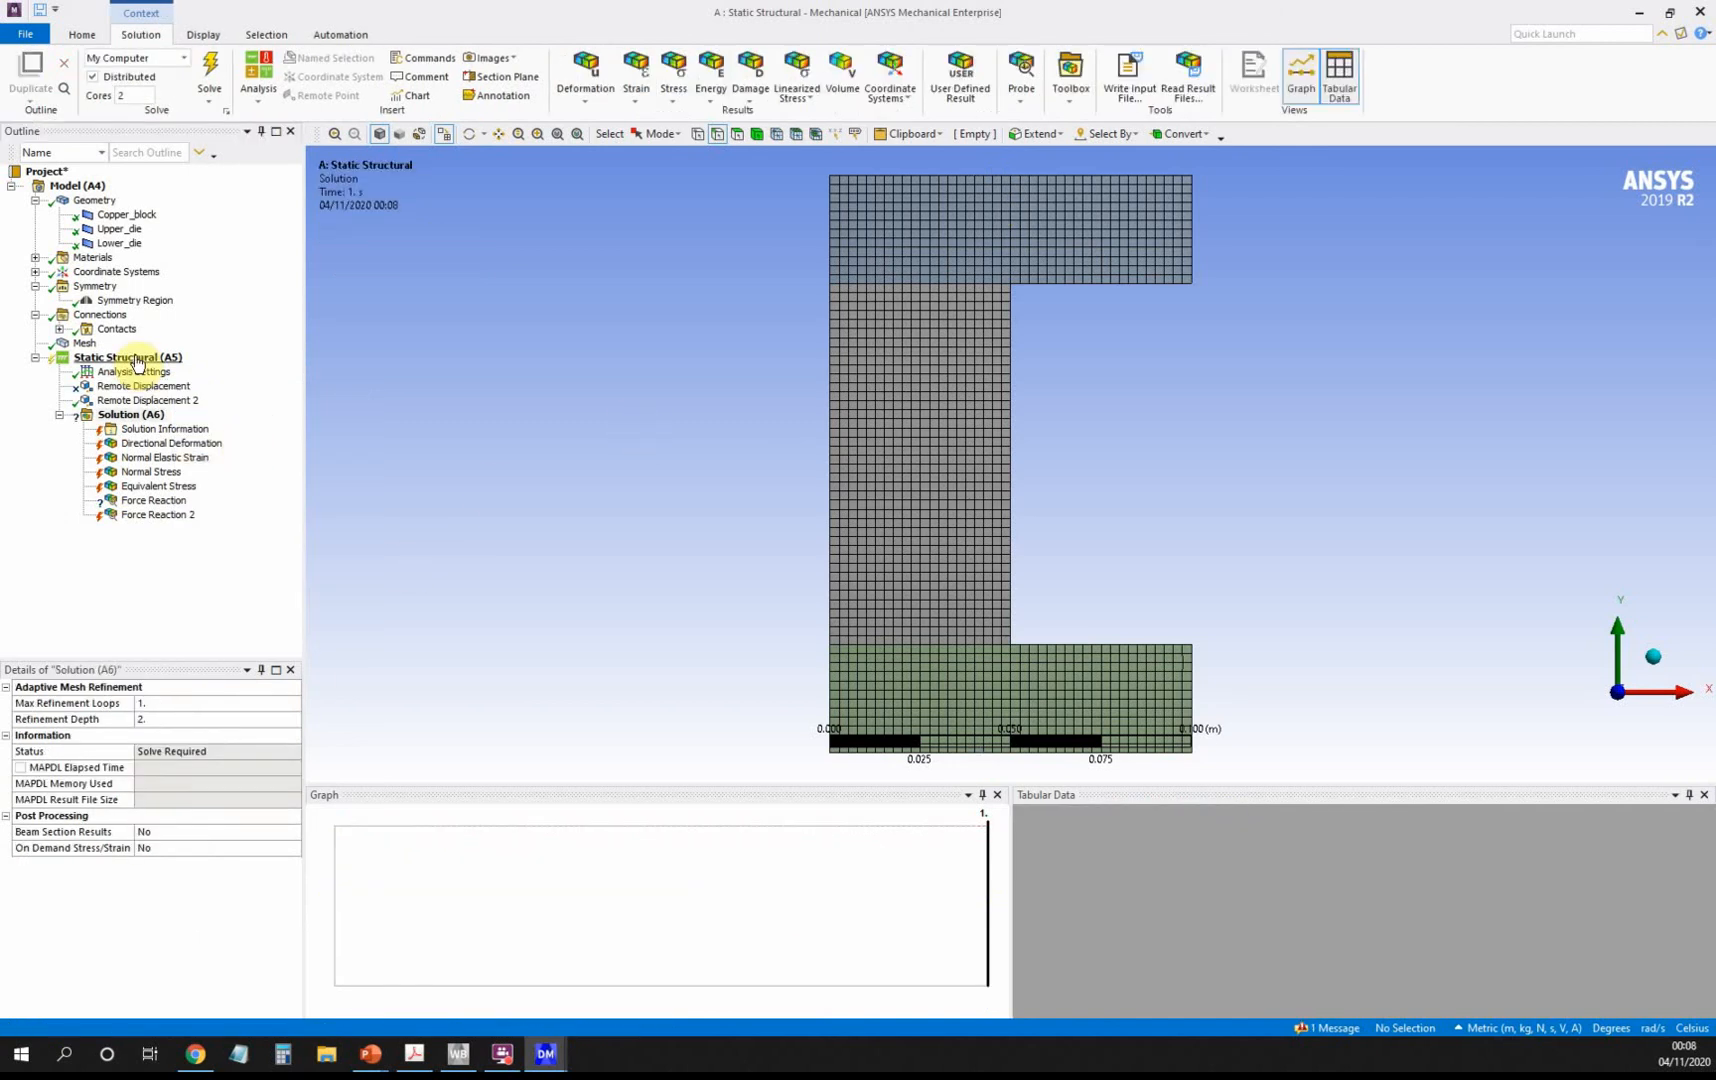
left_click(138, 358)
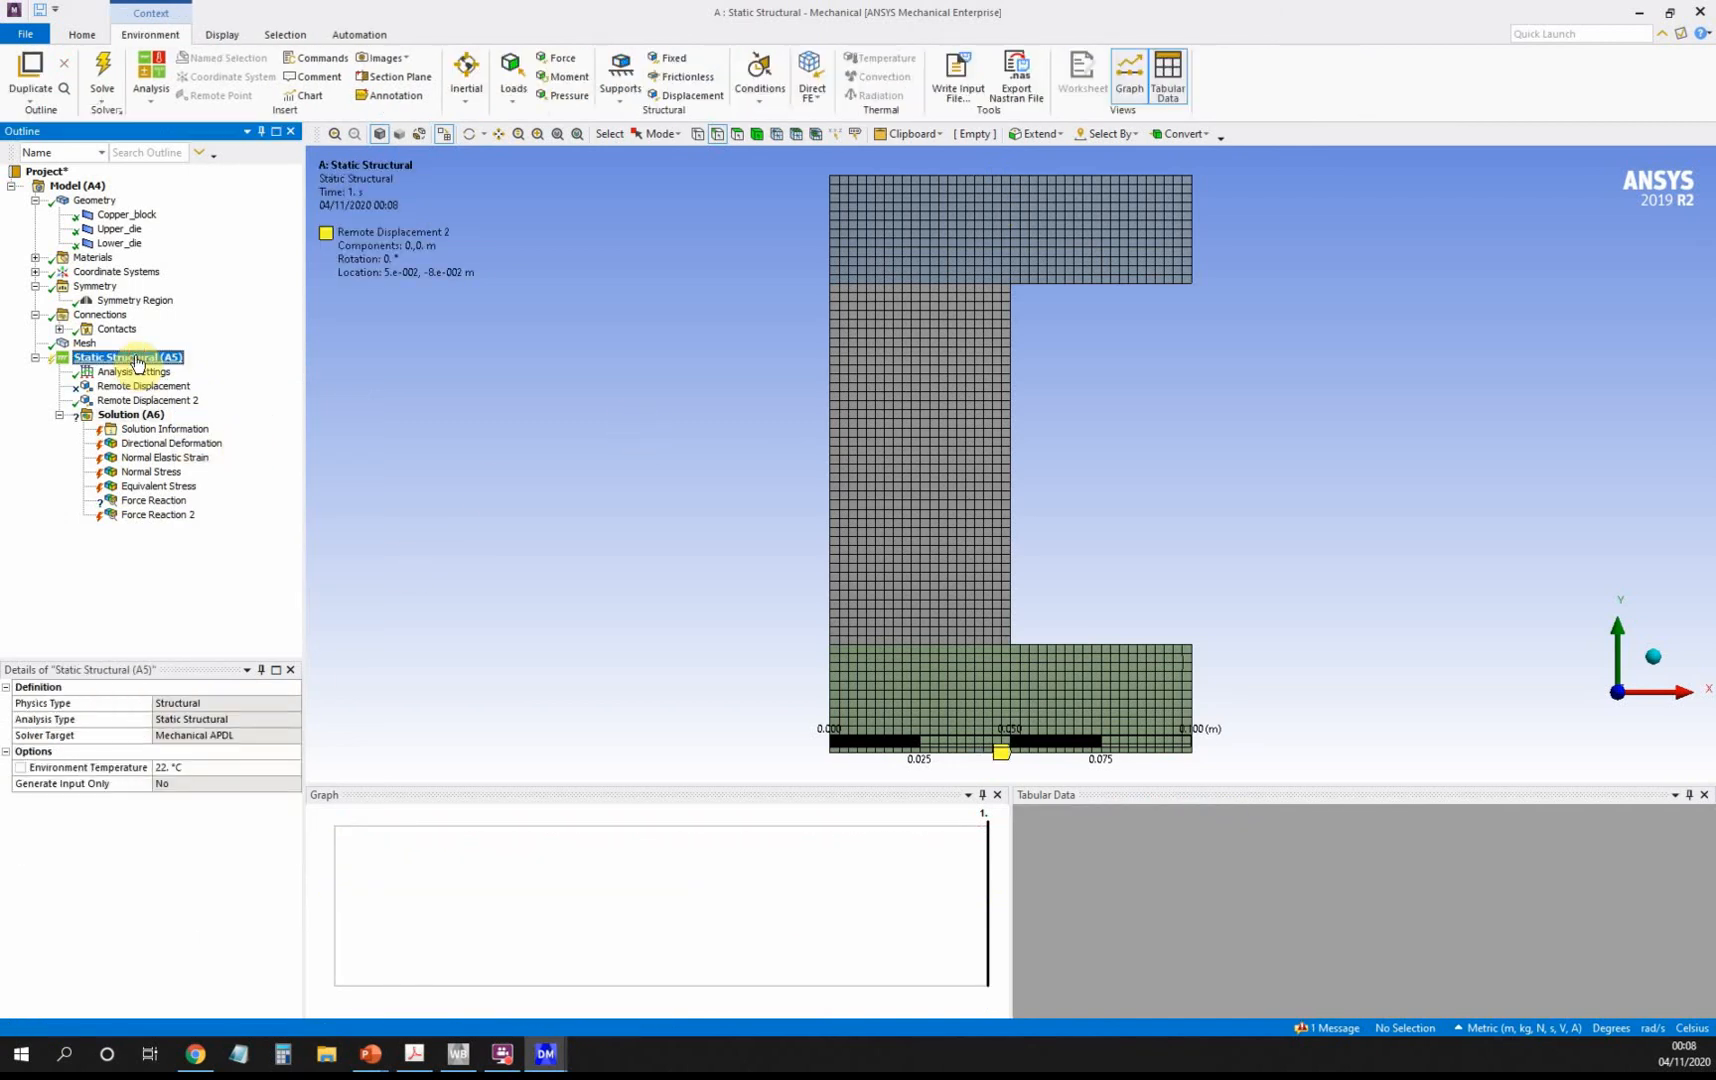
right_click(138, 360)
mouse_move(188, 366)
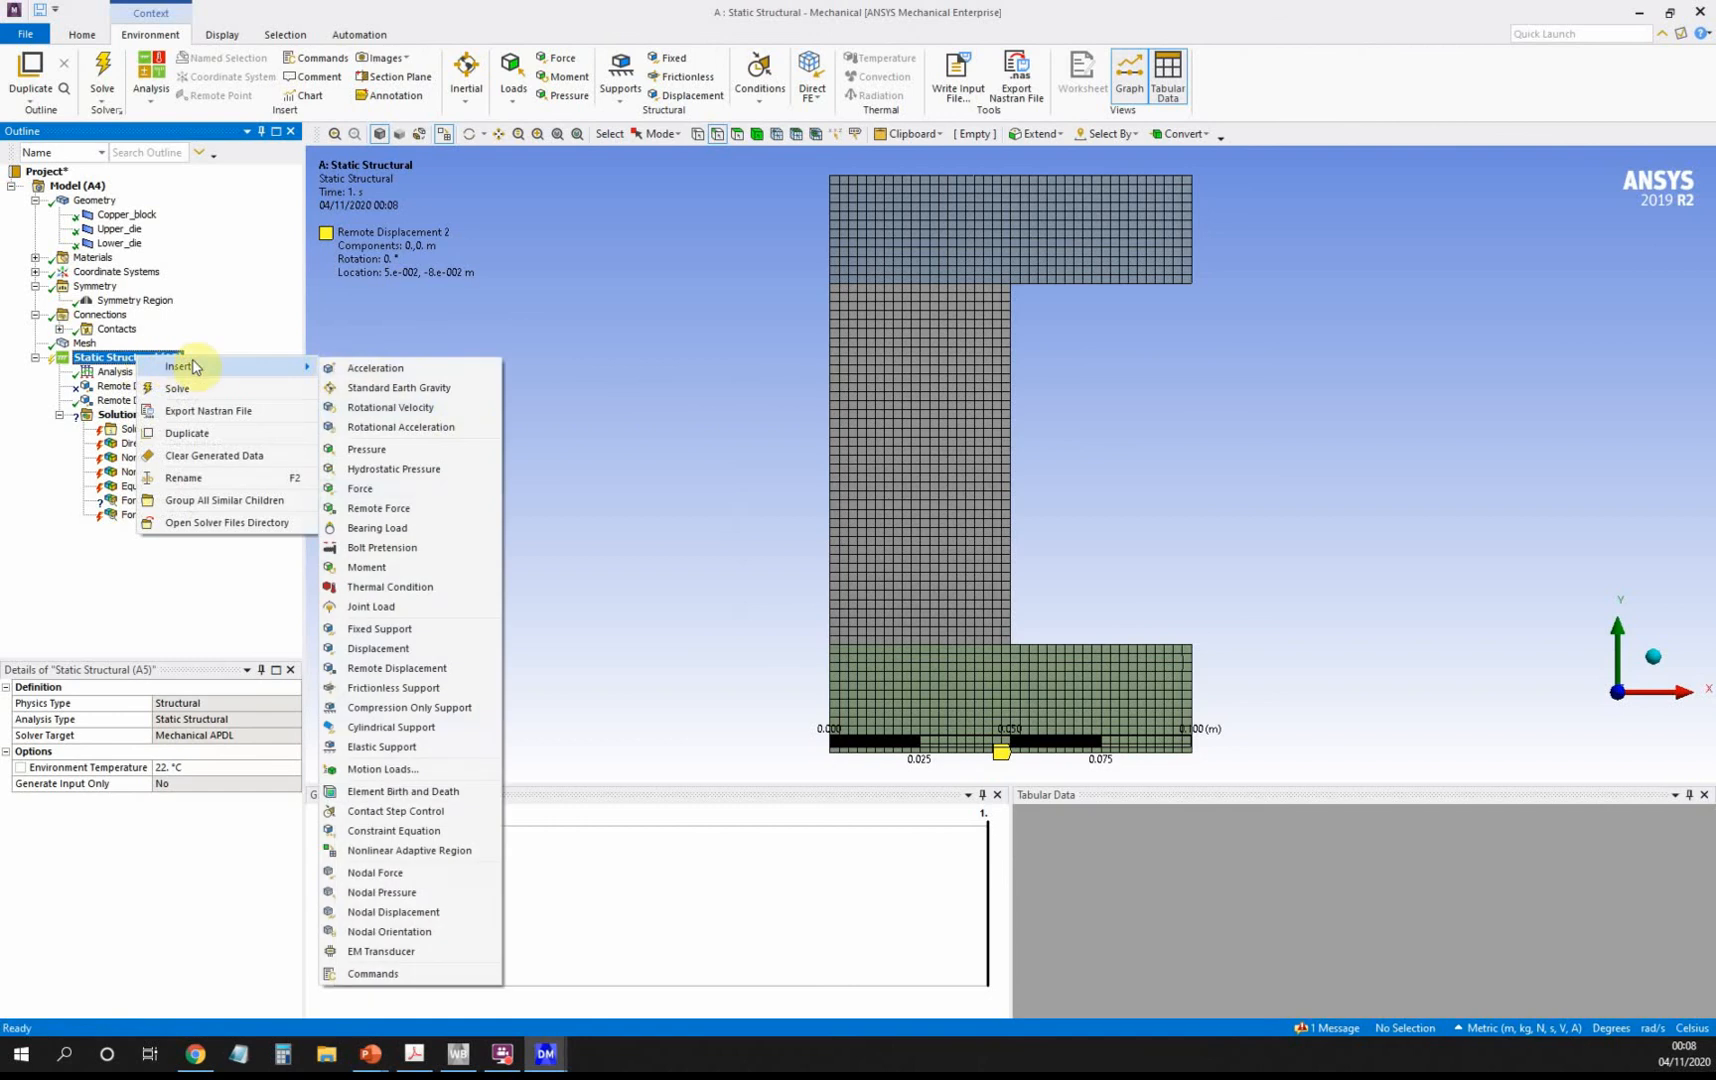
left_click(424, 450)
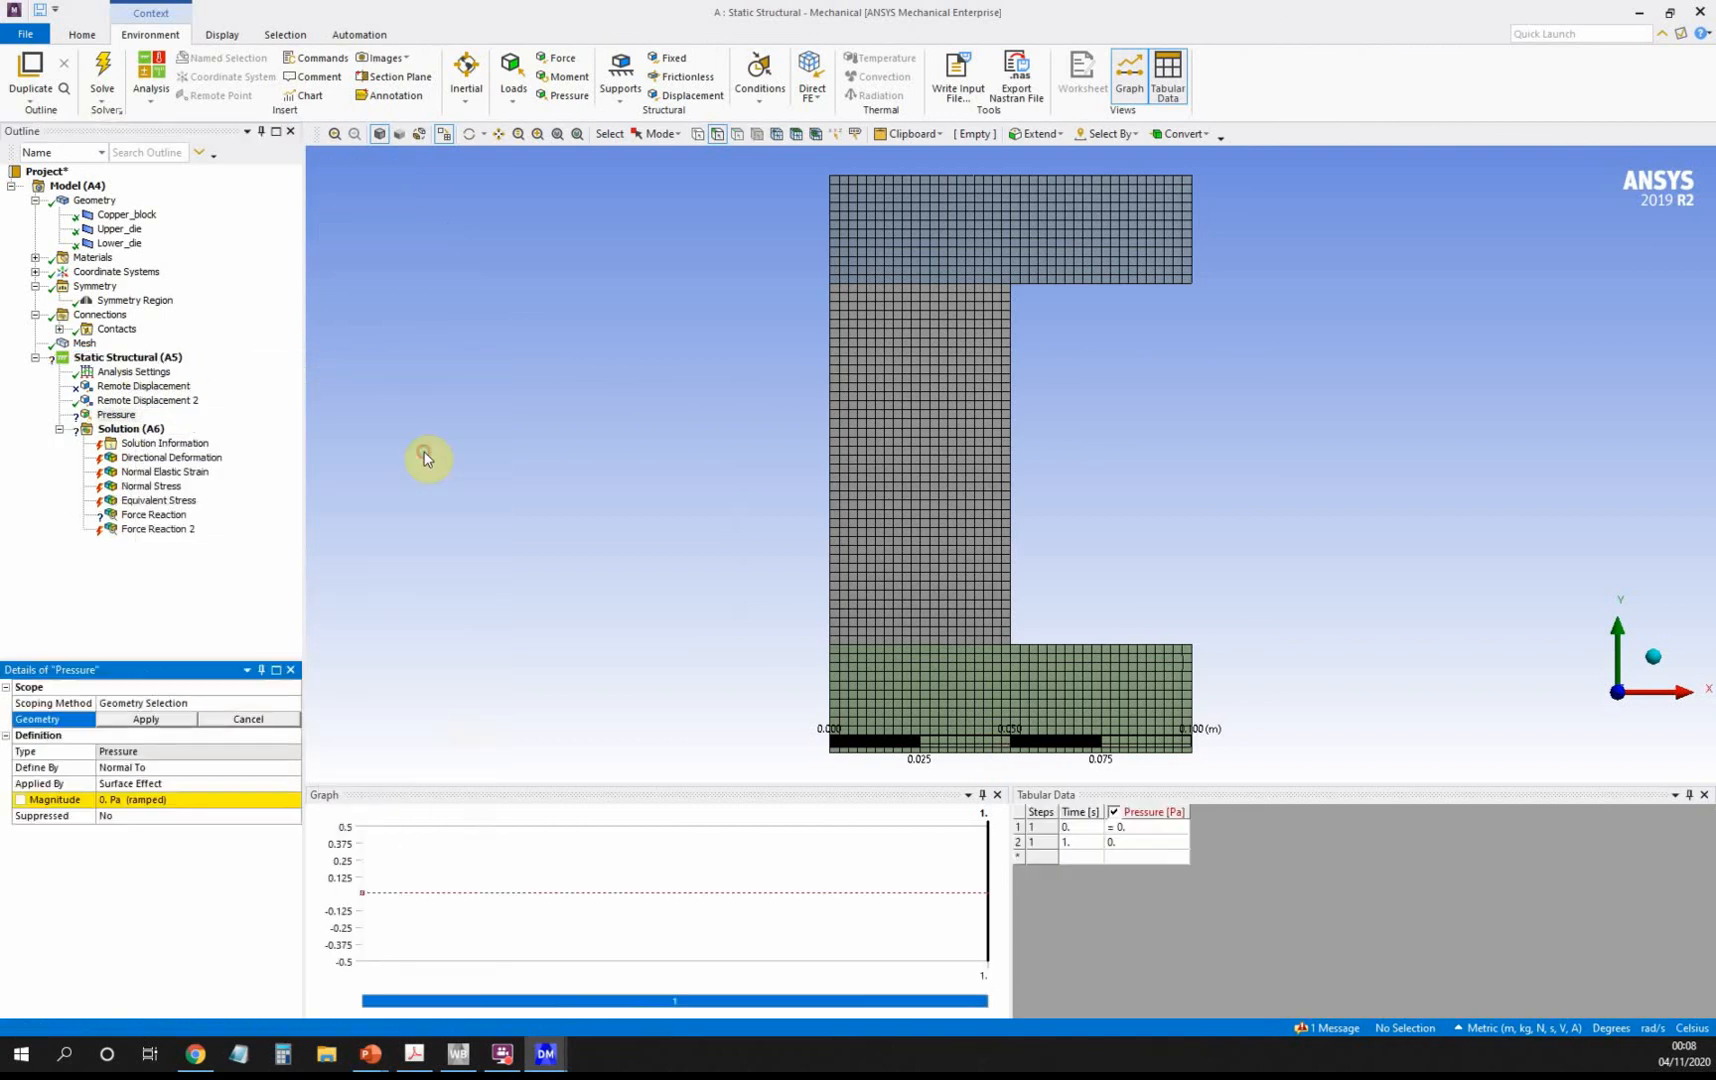
left_click(1012, 184)
left_click(150, 719)
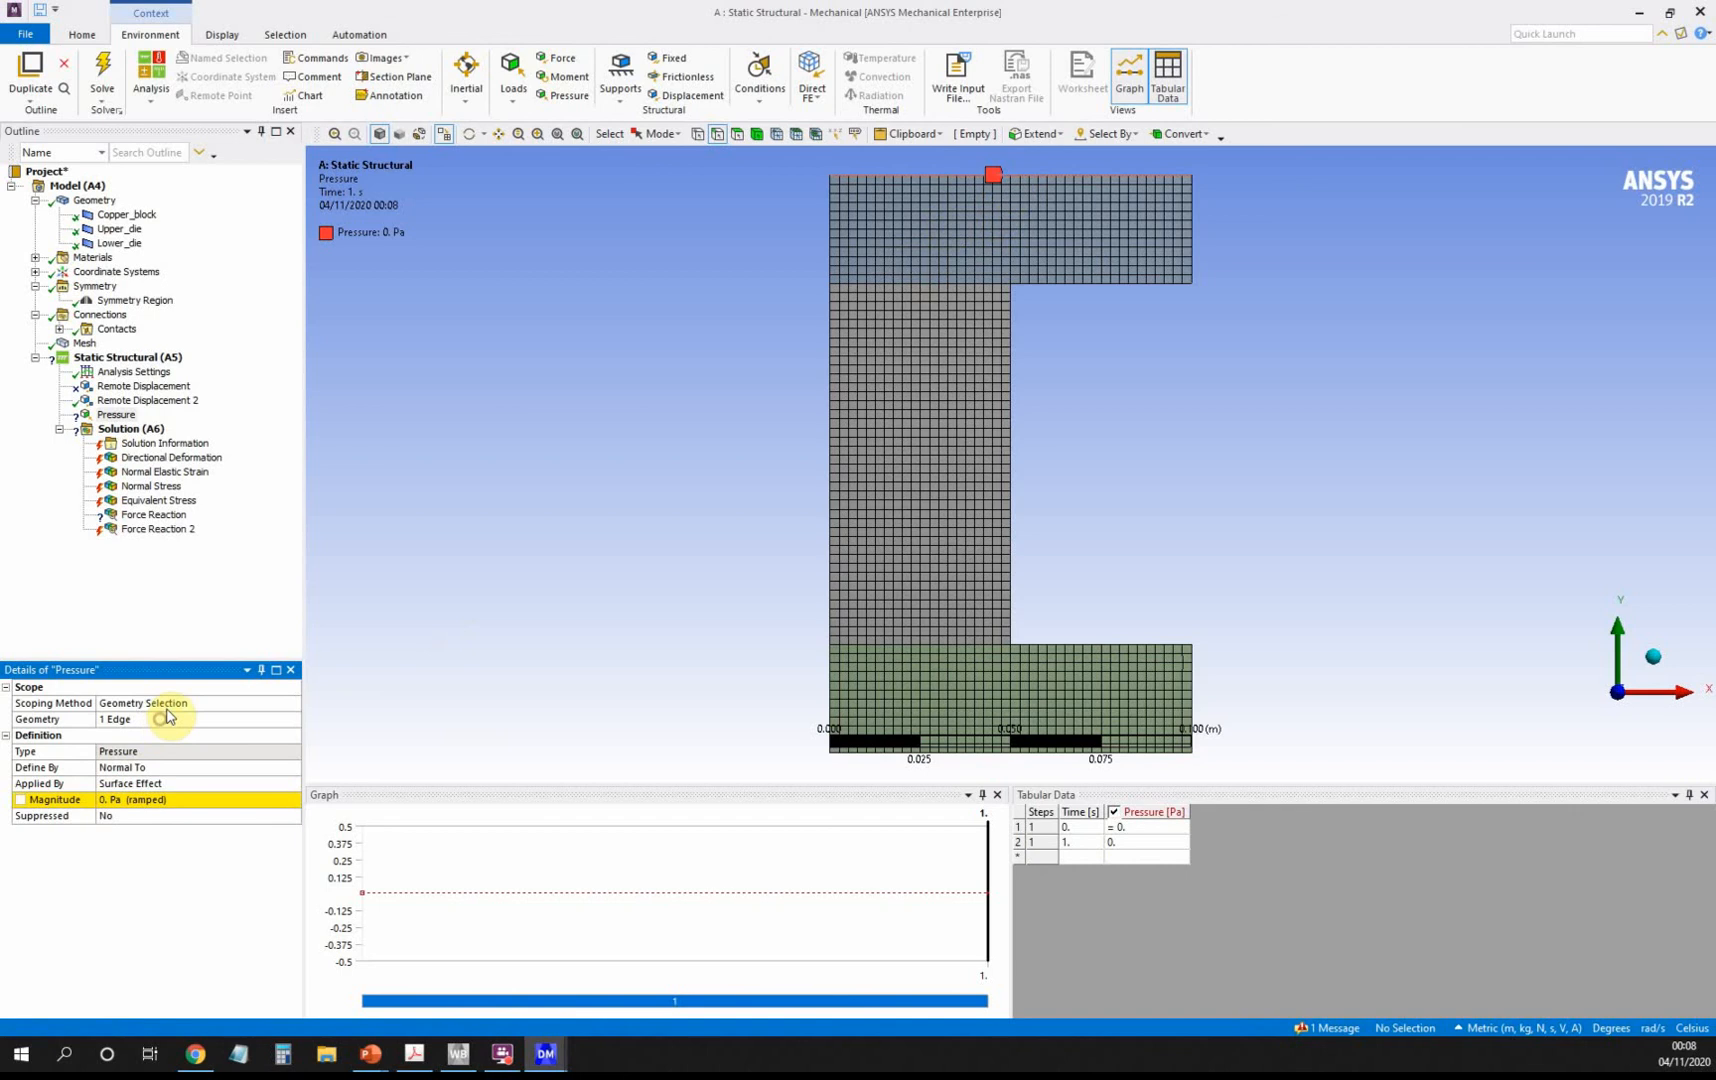
Define the pressure by components: X 0 and Y -8.6e+007 Pa.
left_click(219, 768)
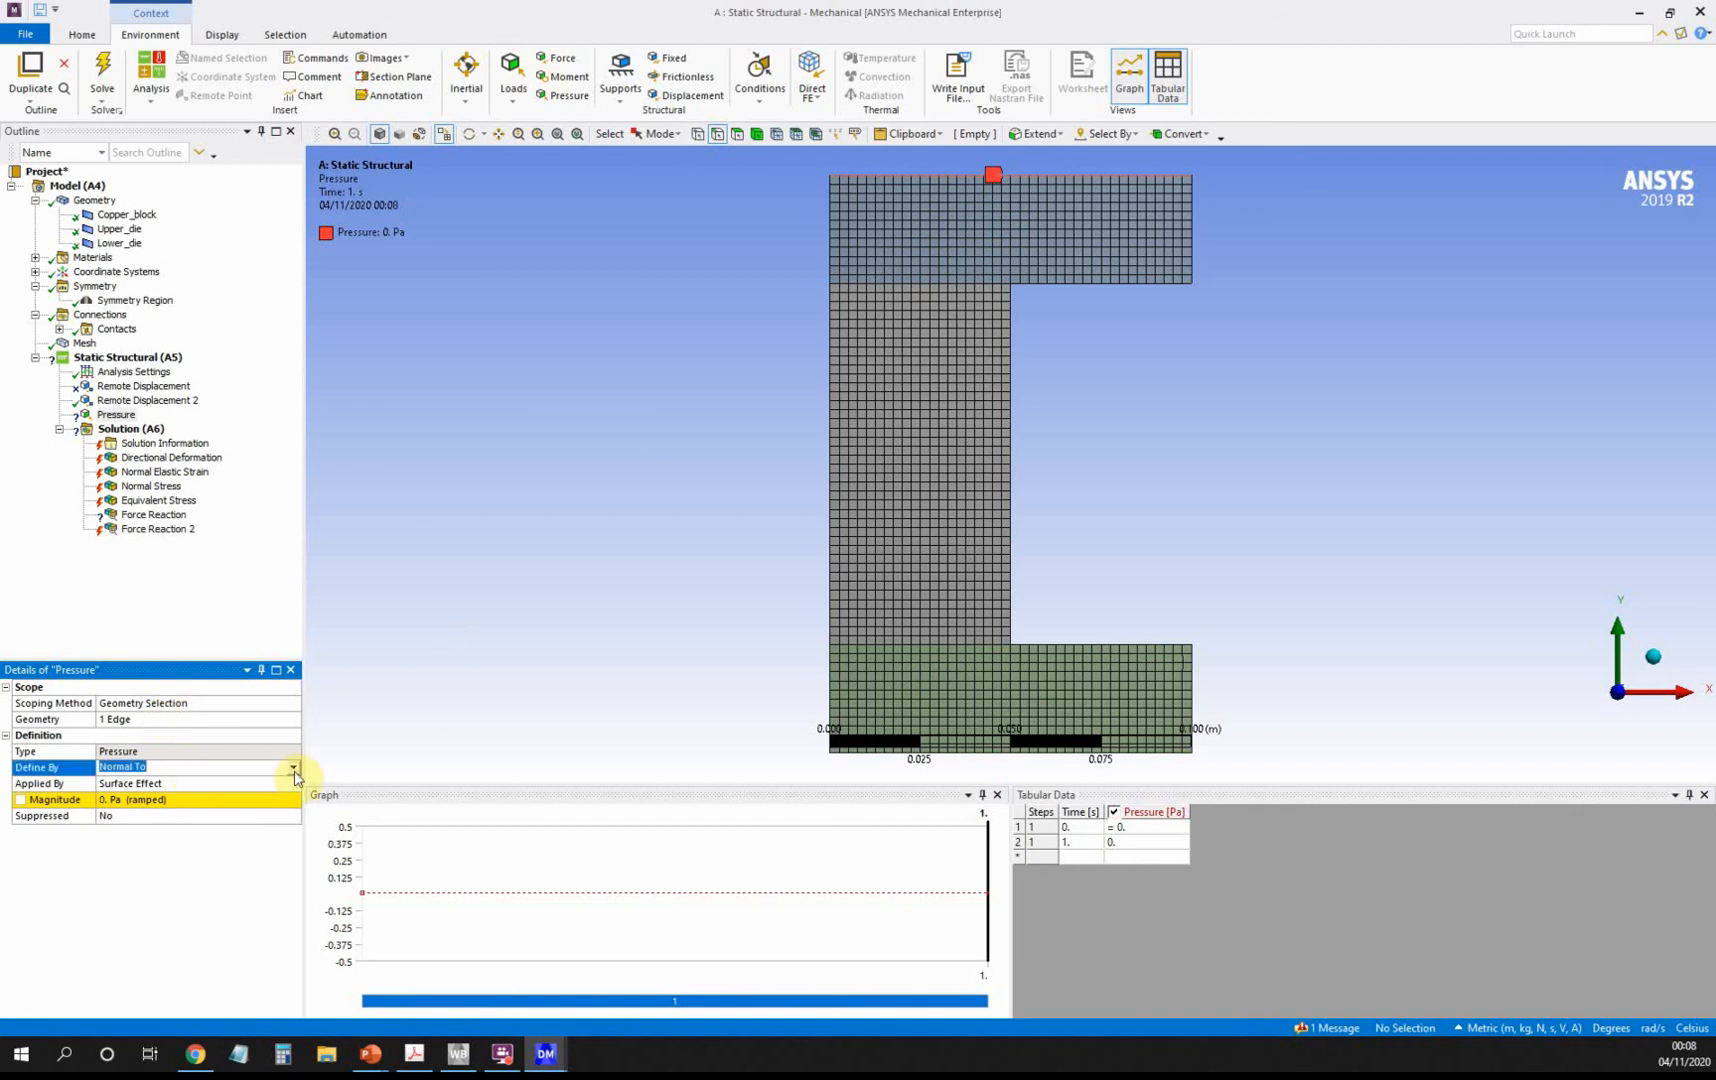
left_click(292, 767)
left_click(281, 782)
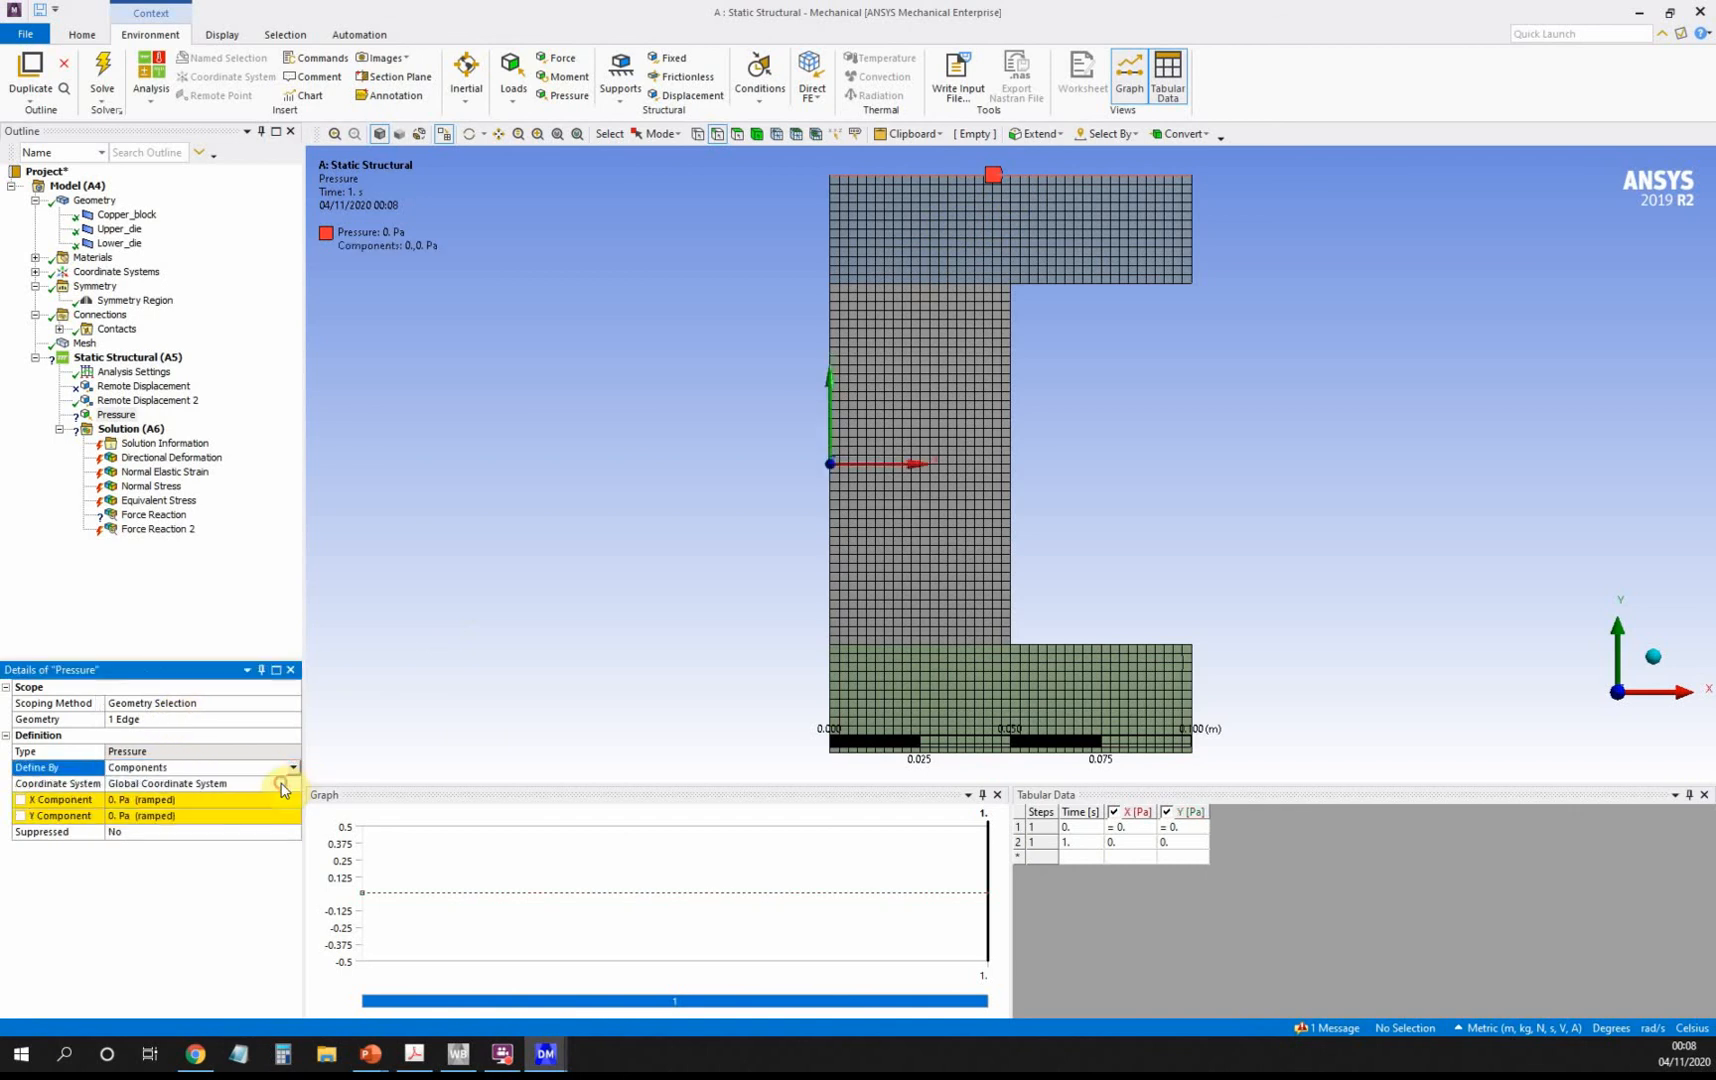
left_click(192, 800)
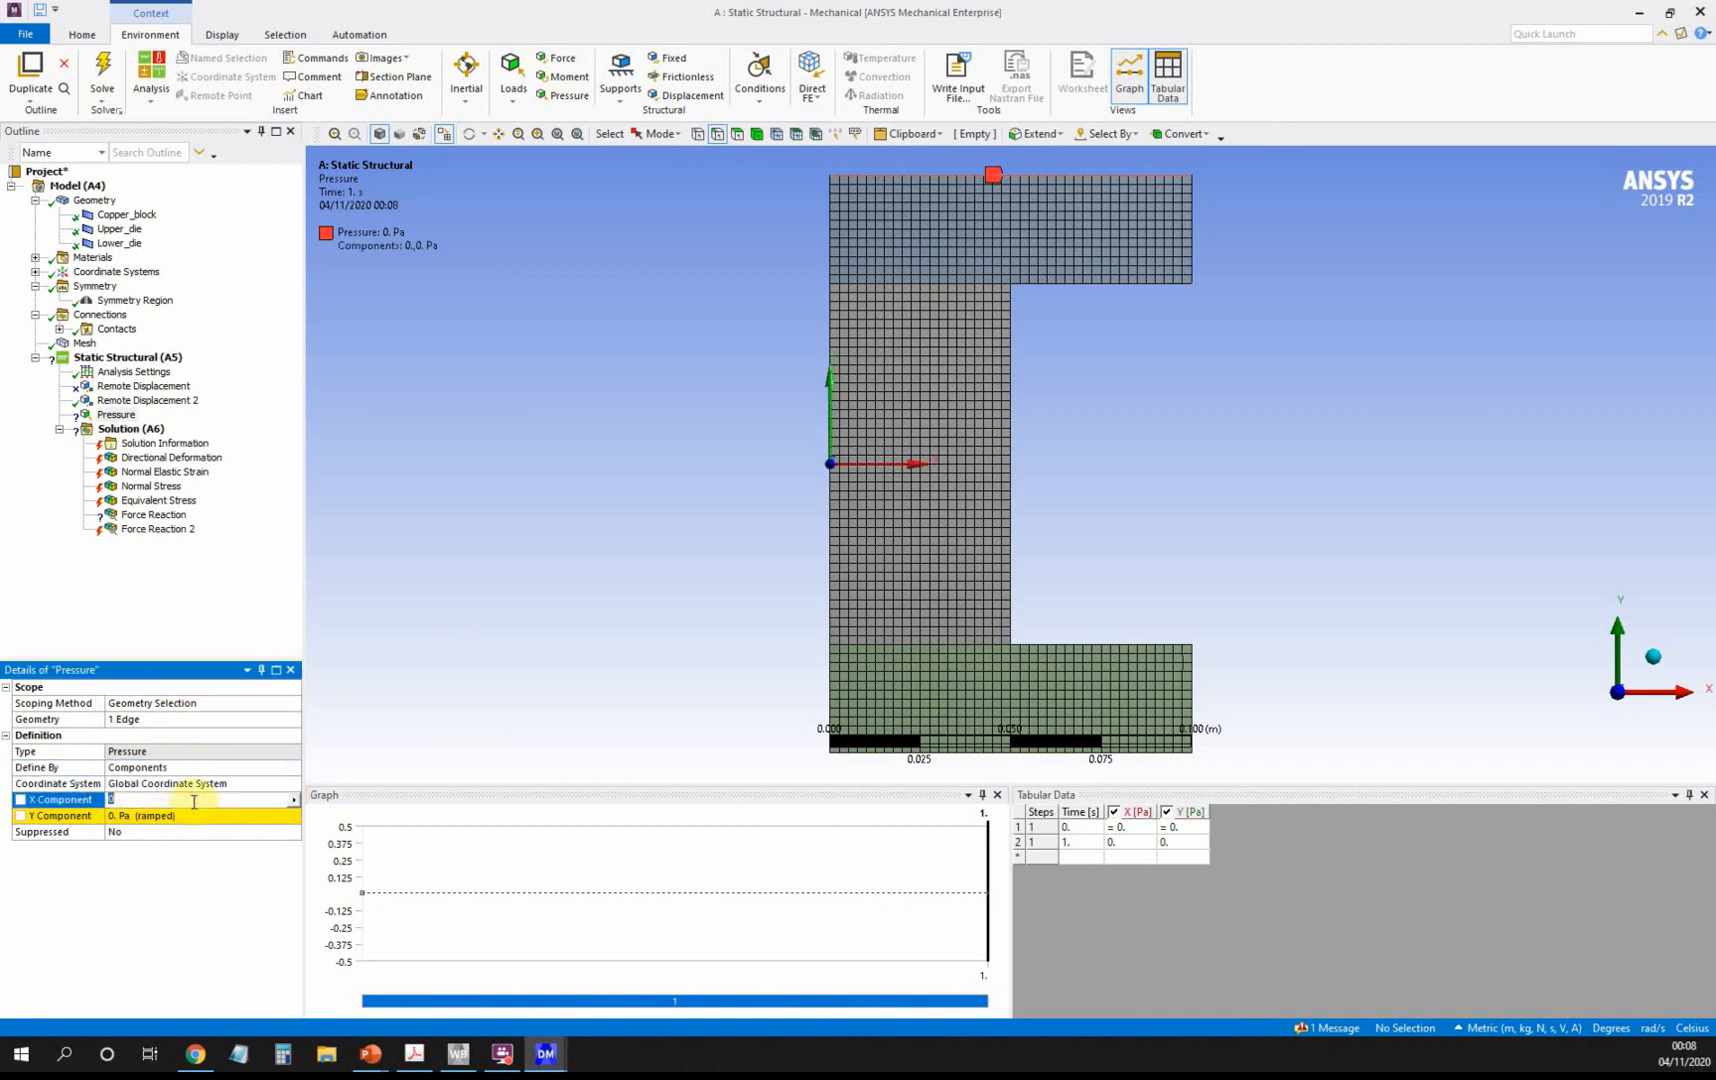
left_click(200, 815)
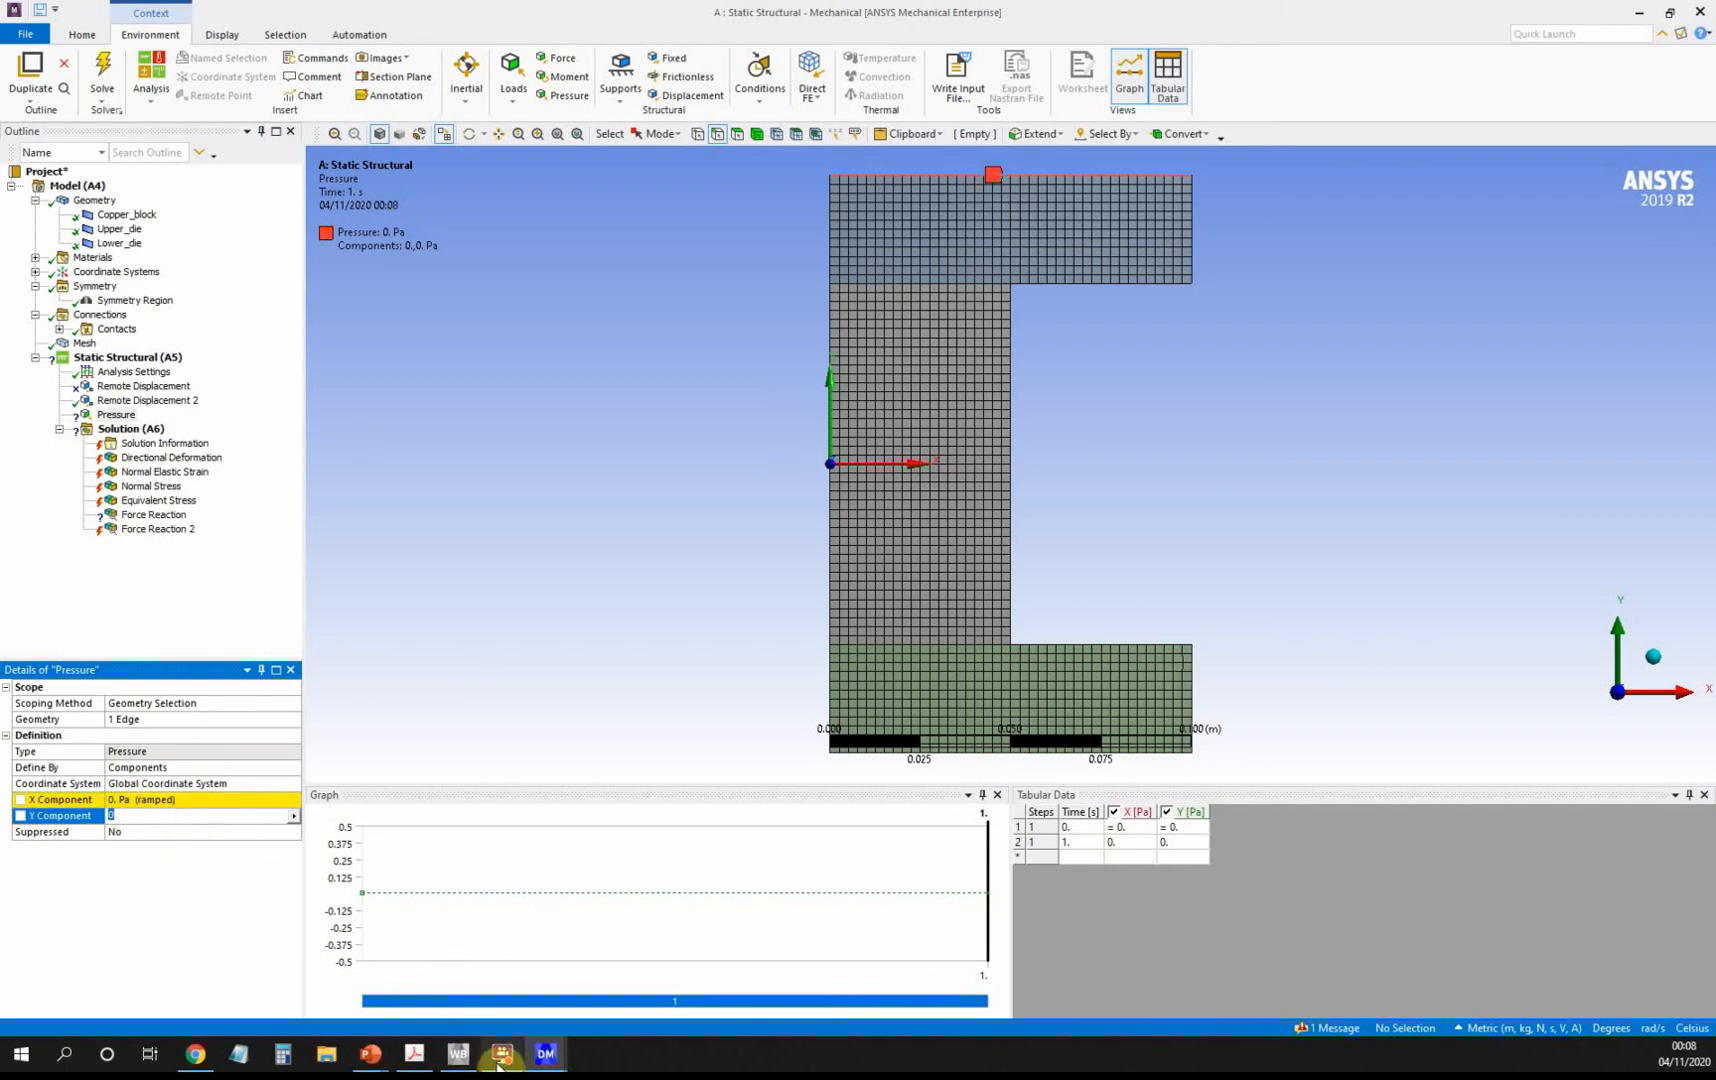
left_click(417, 1057)
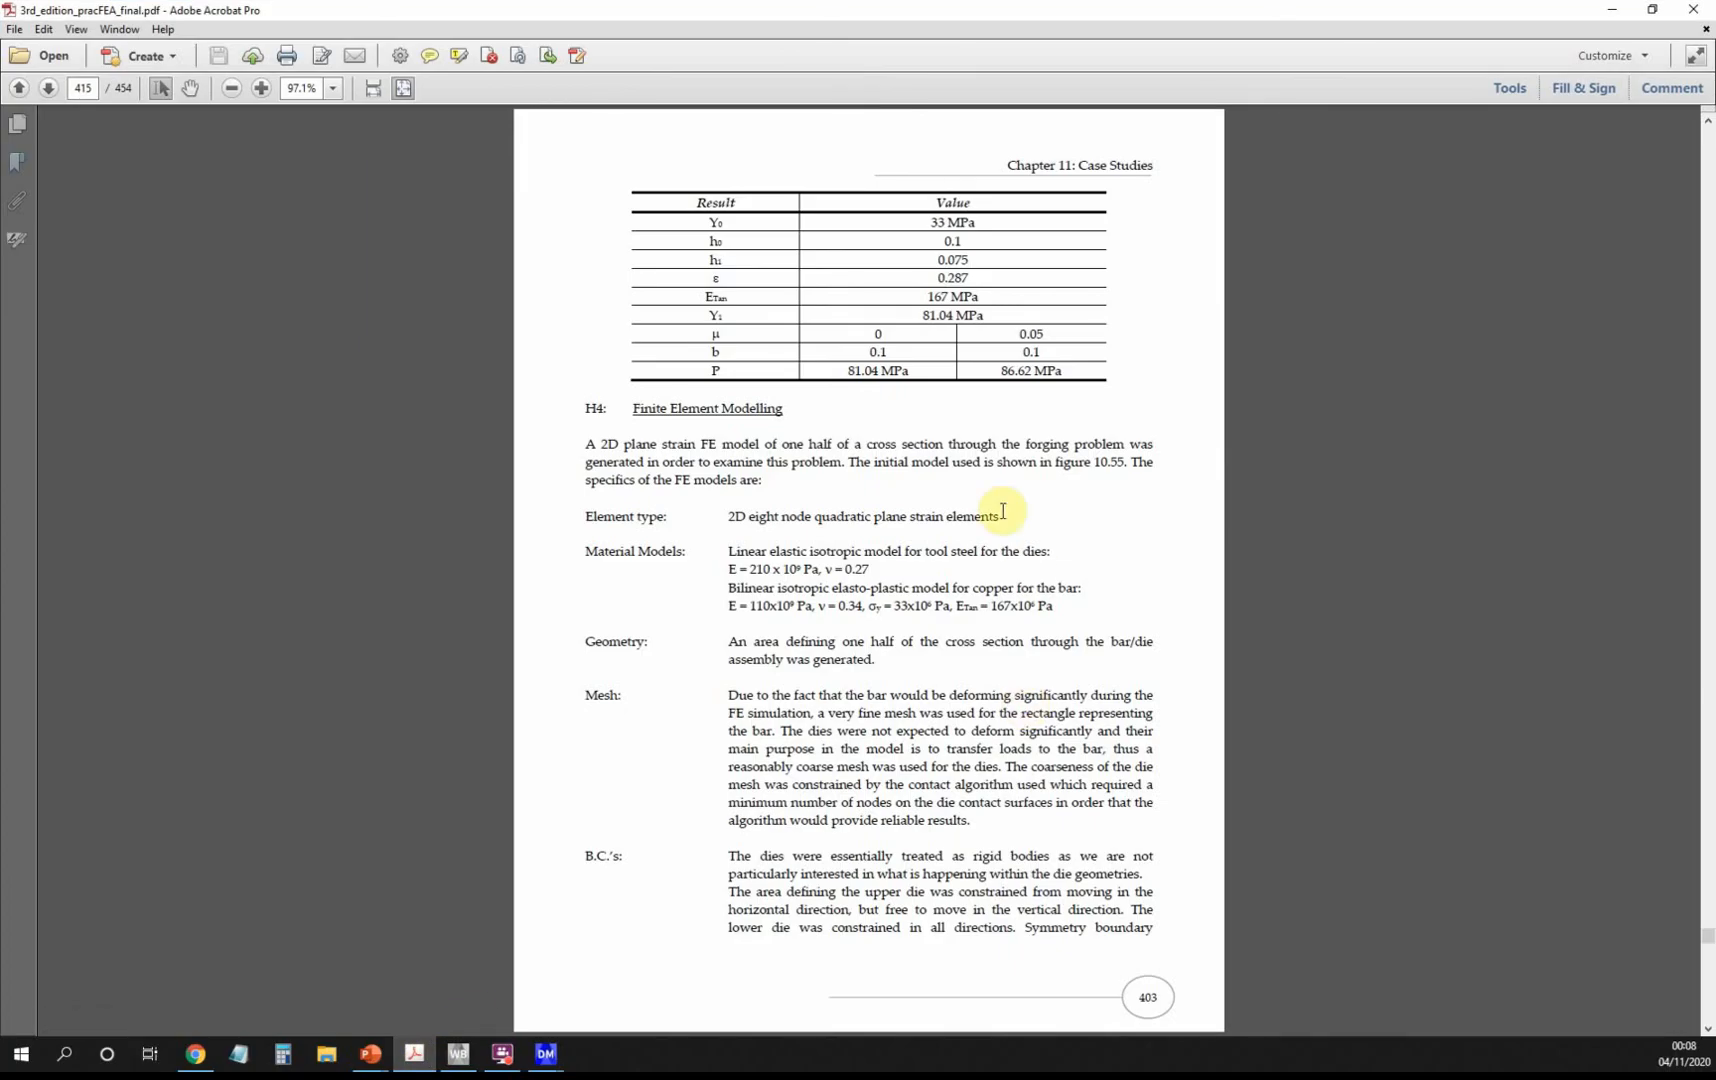
left_click(1611, 10)
left_click(223, 815)
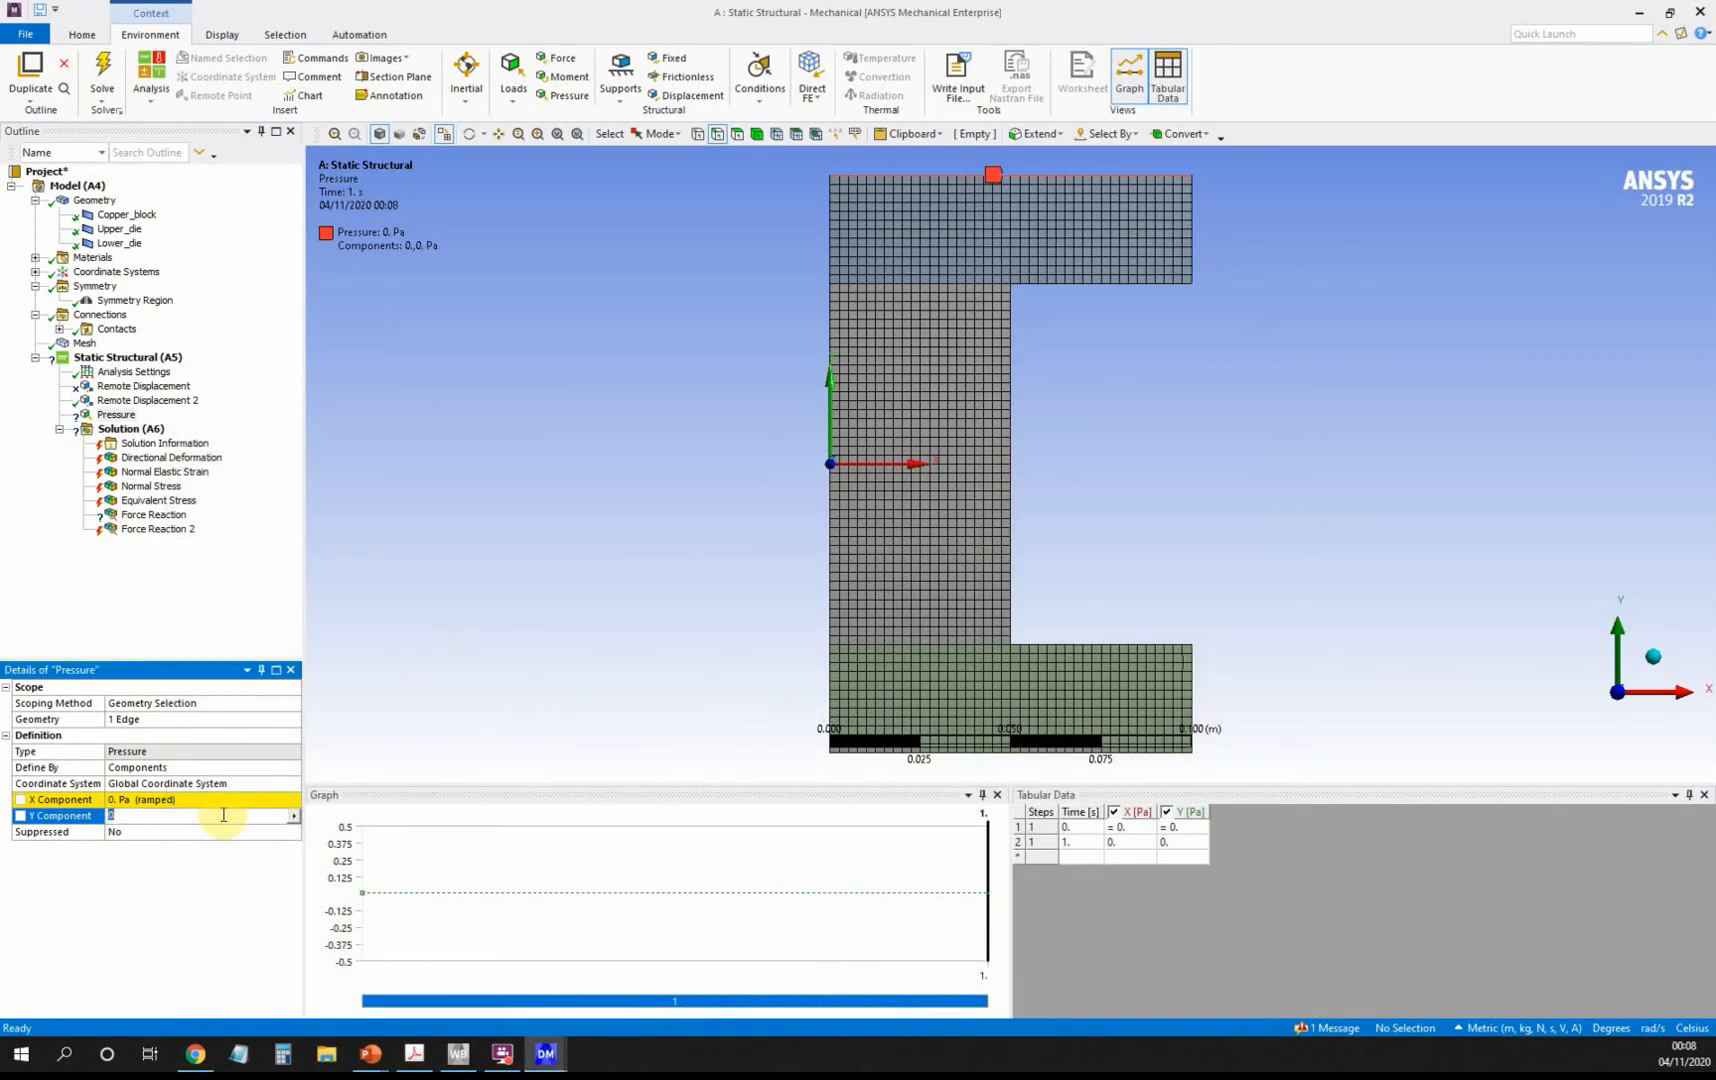
type("-86e6")
key("Return")
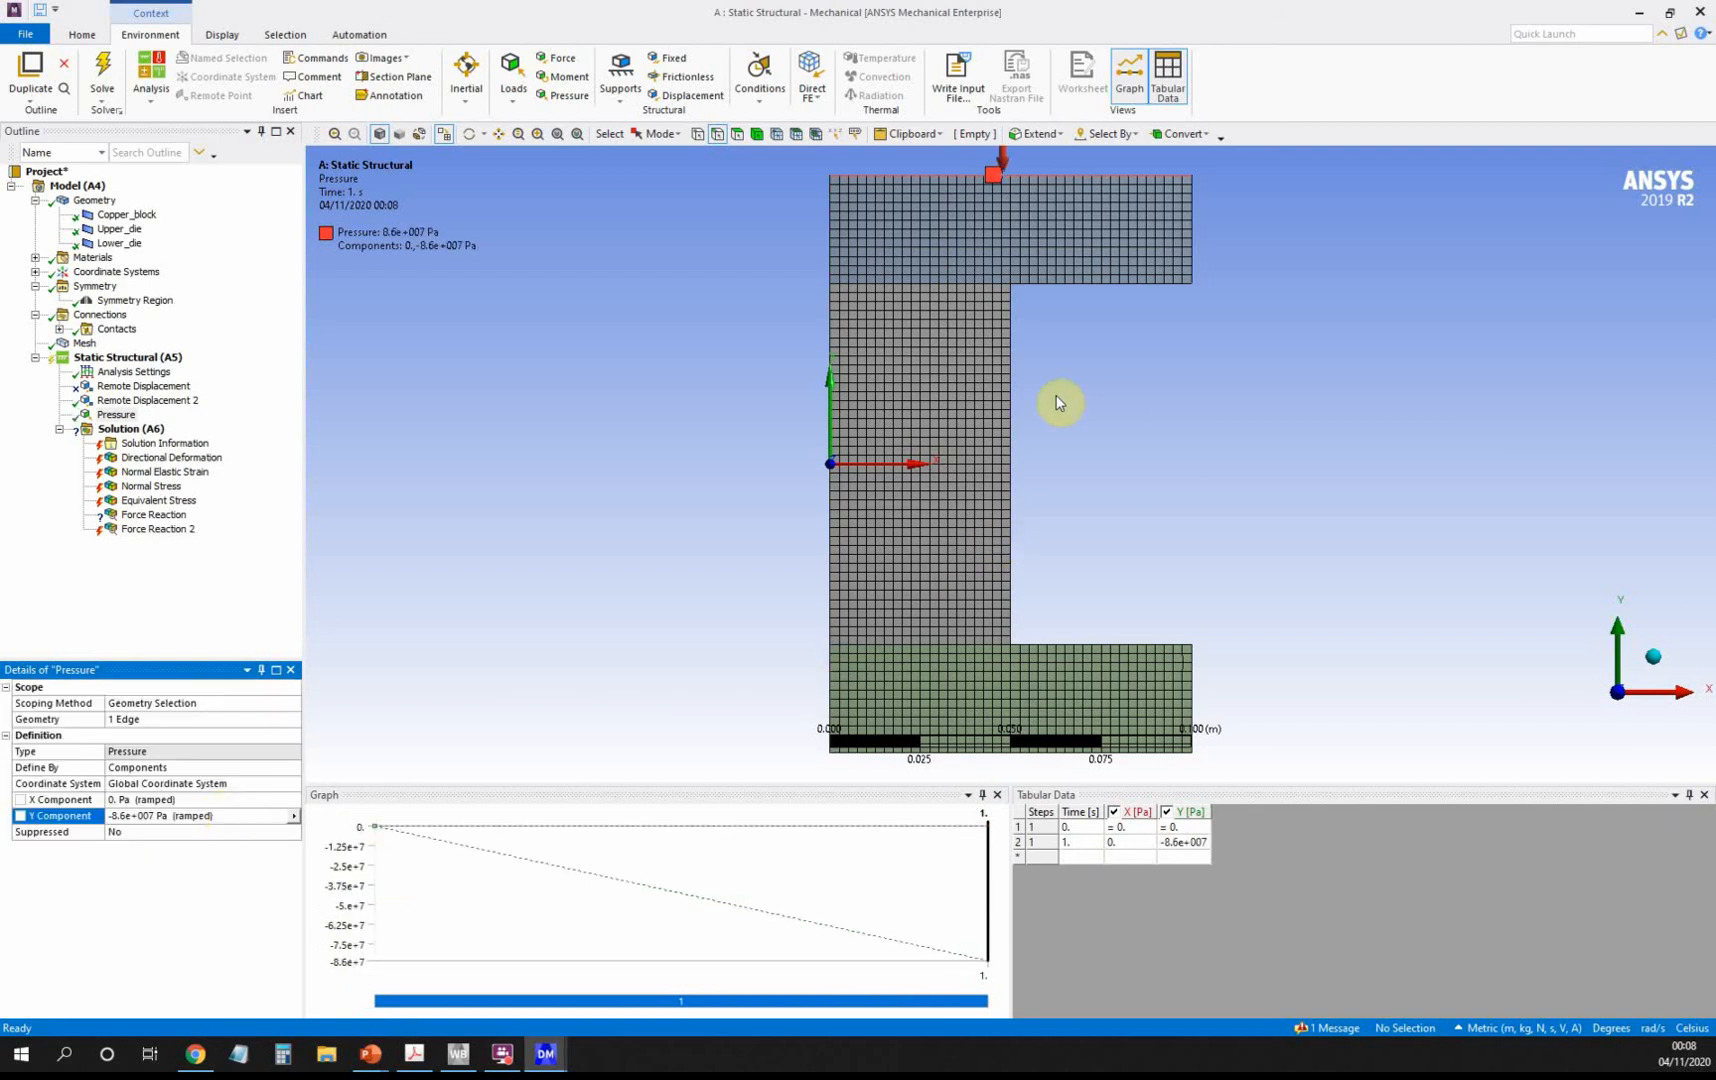
scroll(1059, 402, "up", 1)
scroll(1059, 402, "down", 2)
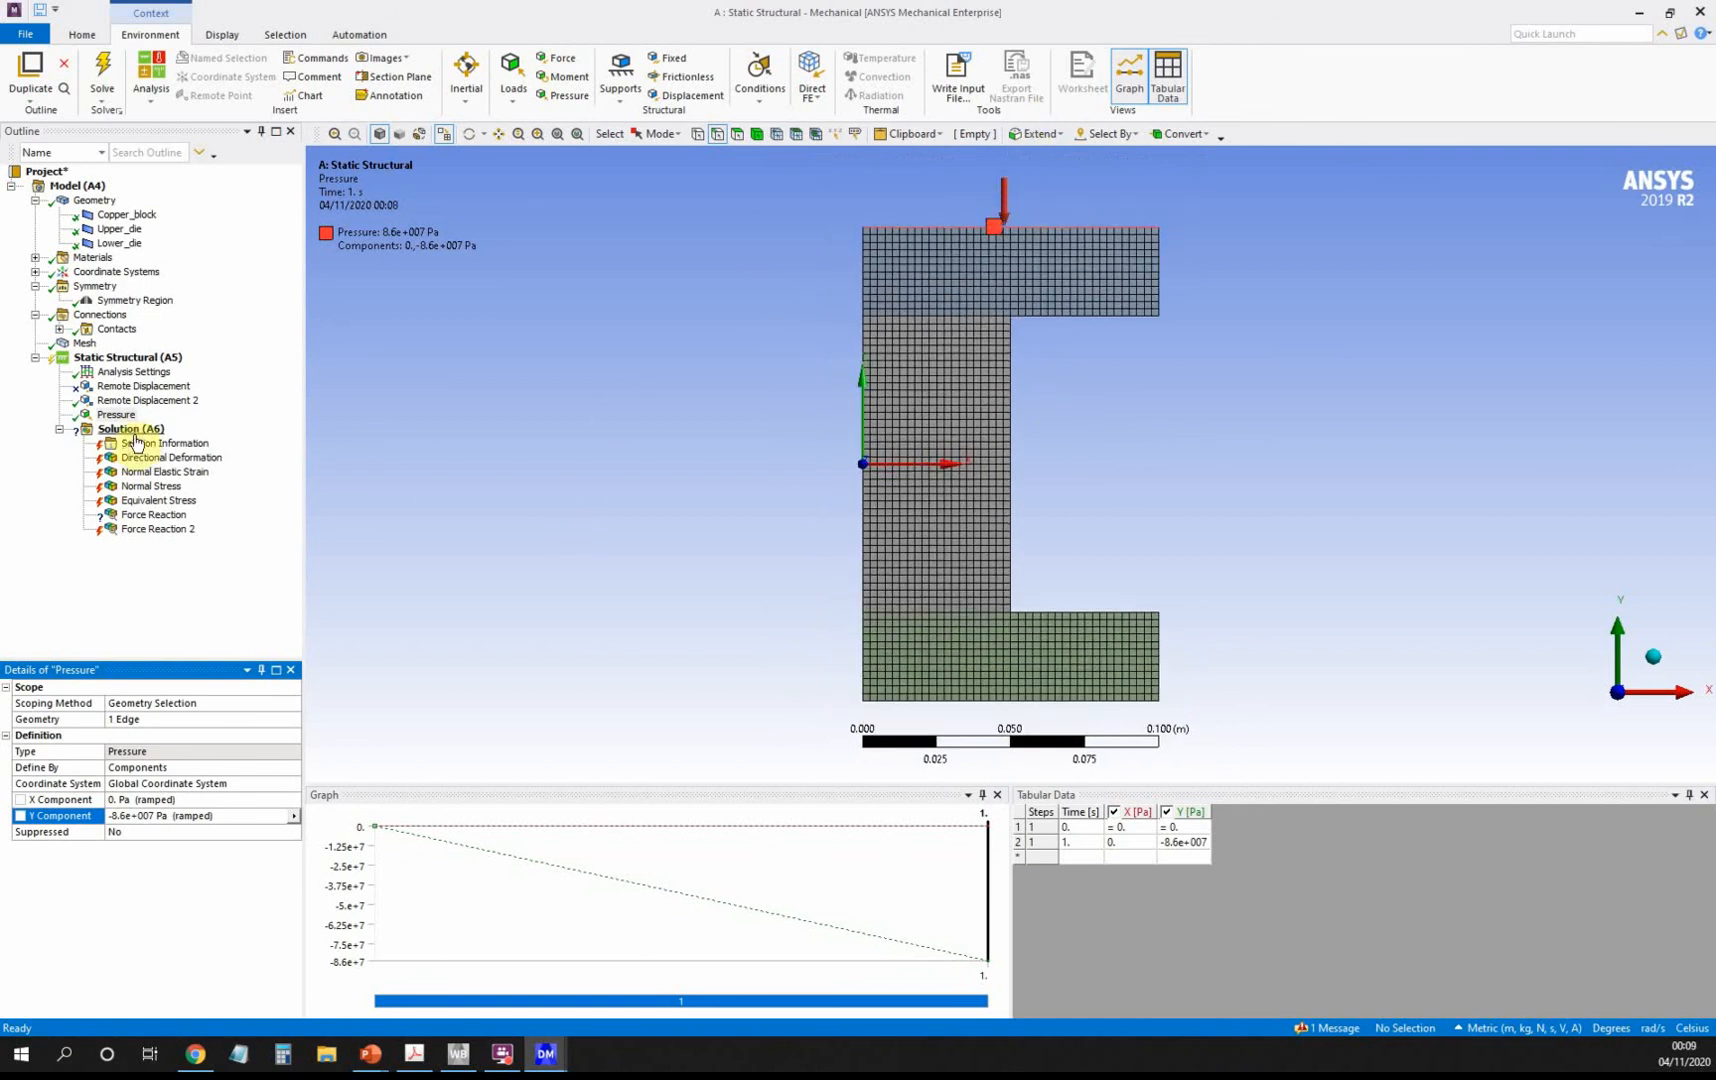
left_click(127, 357)
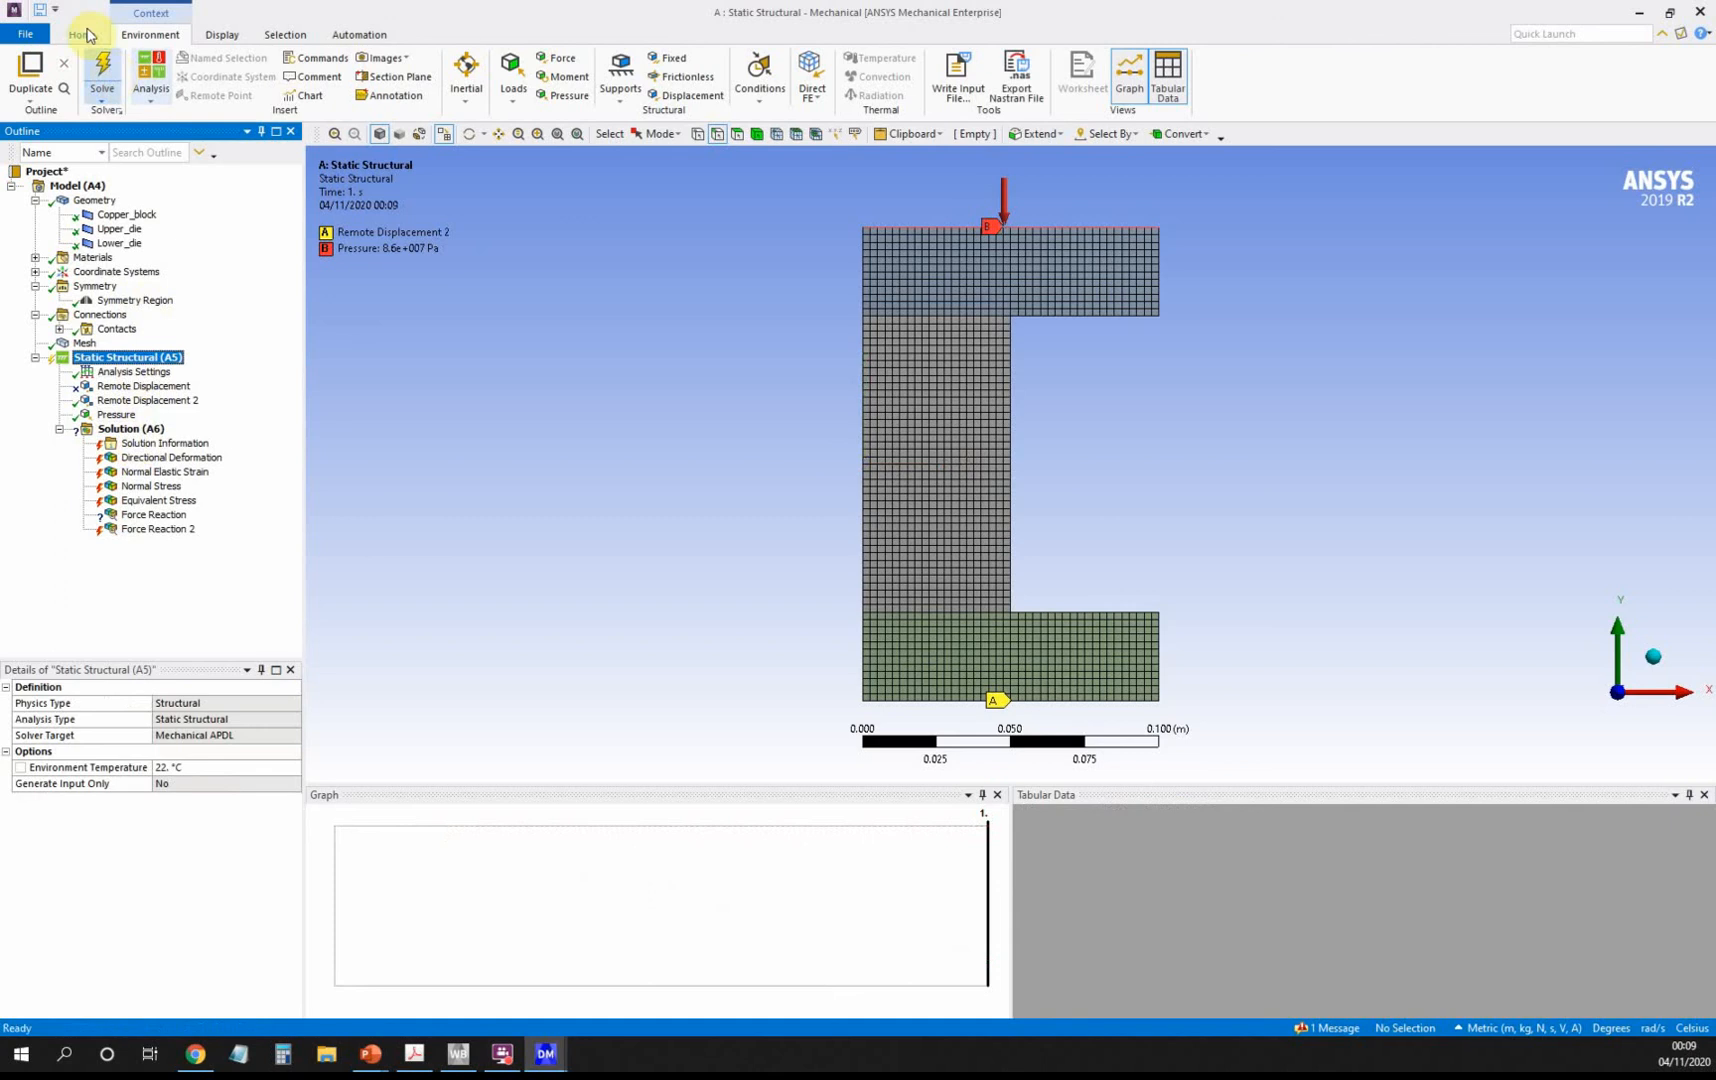
Solve the pressure-loaded forging analysis, then select the Force Reaction result.
left_click(103, 77)
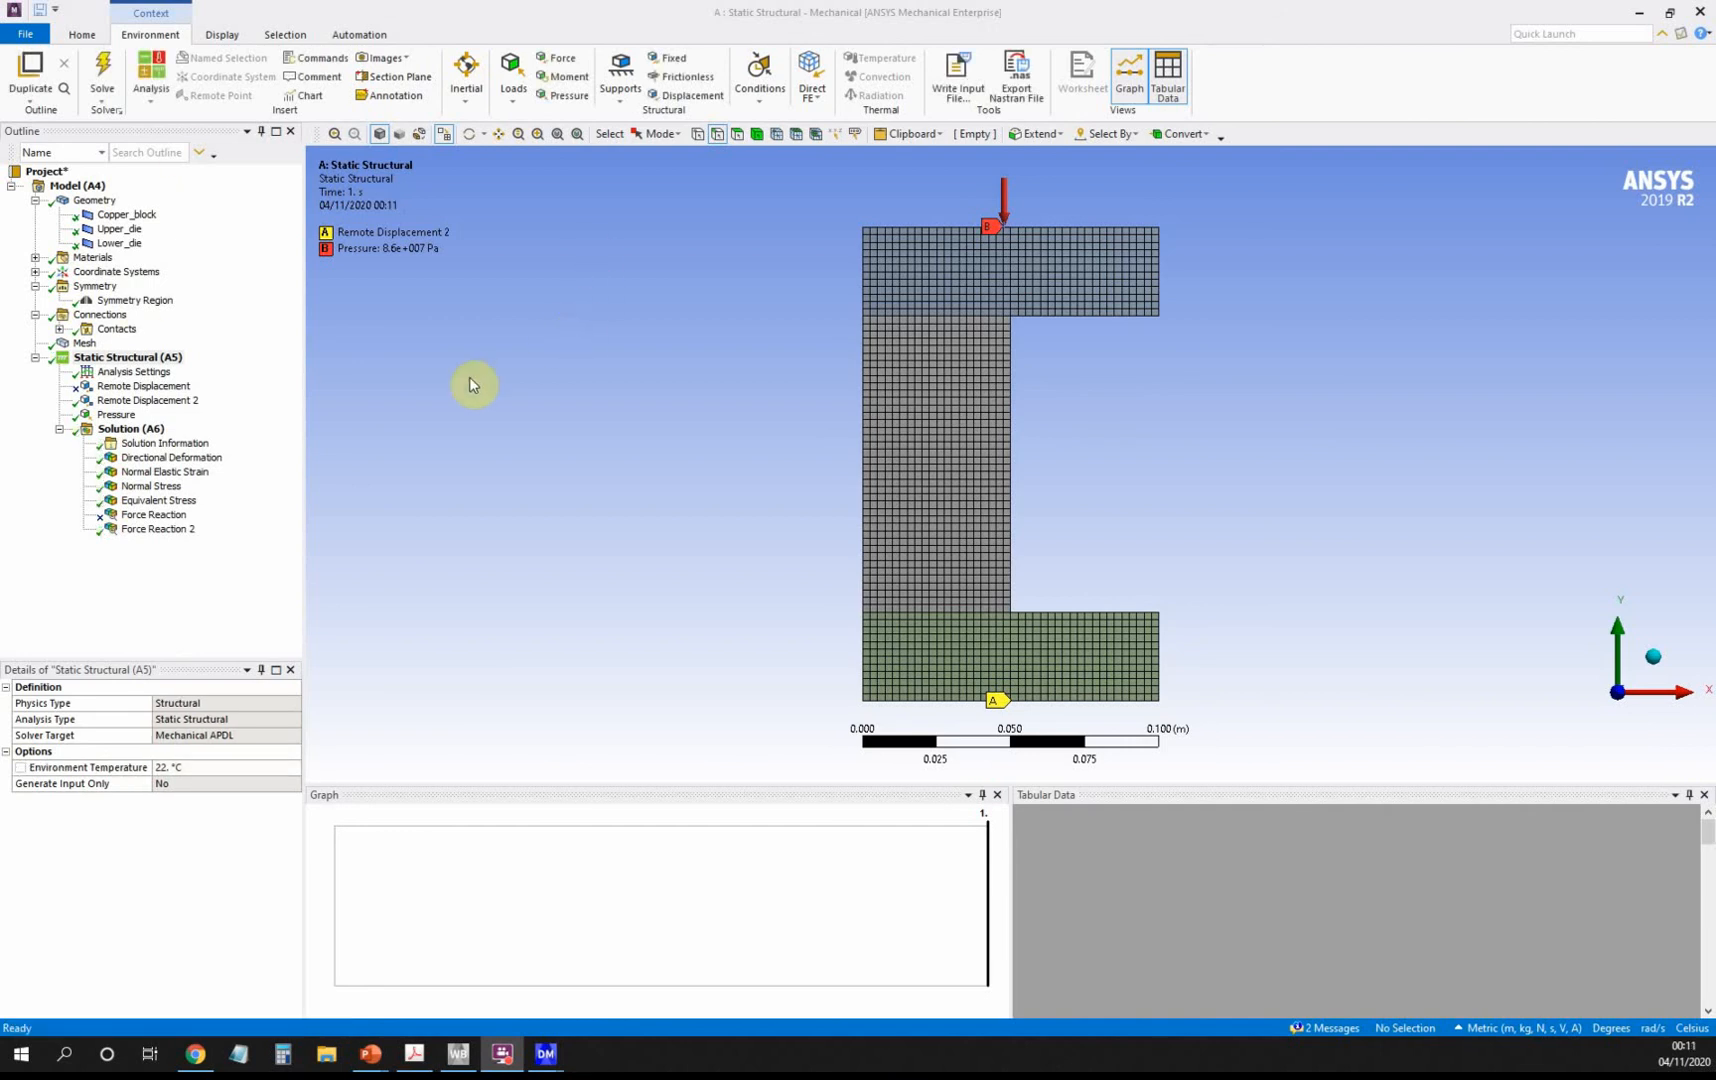
left_click(151, 516)
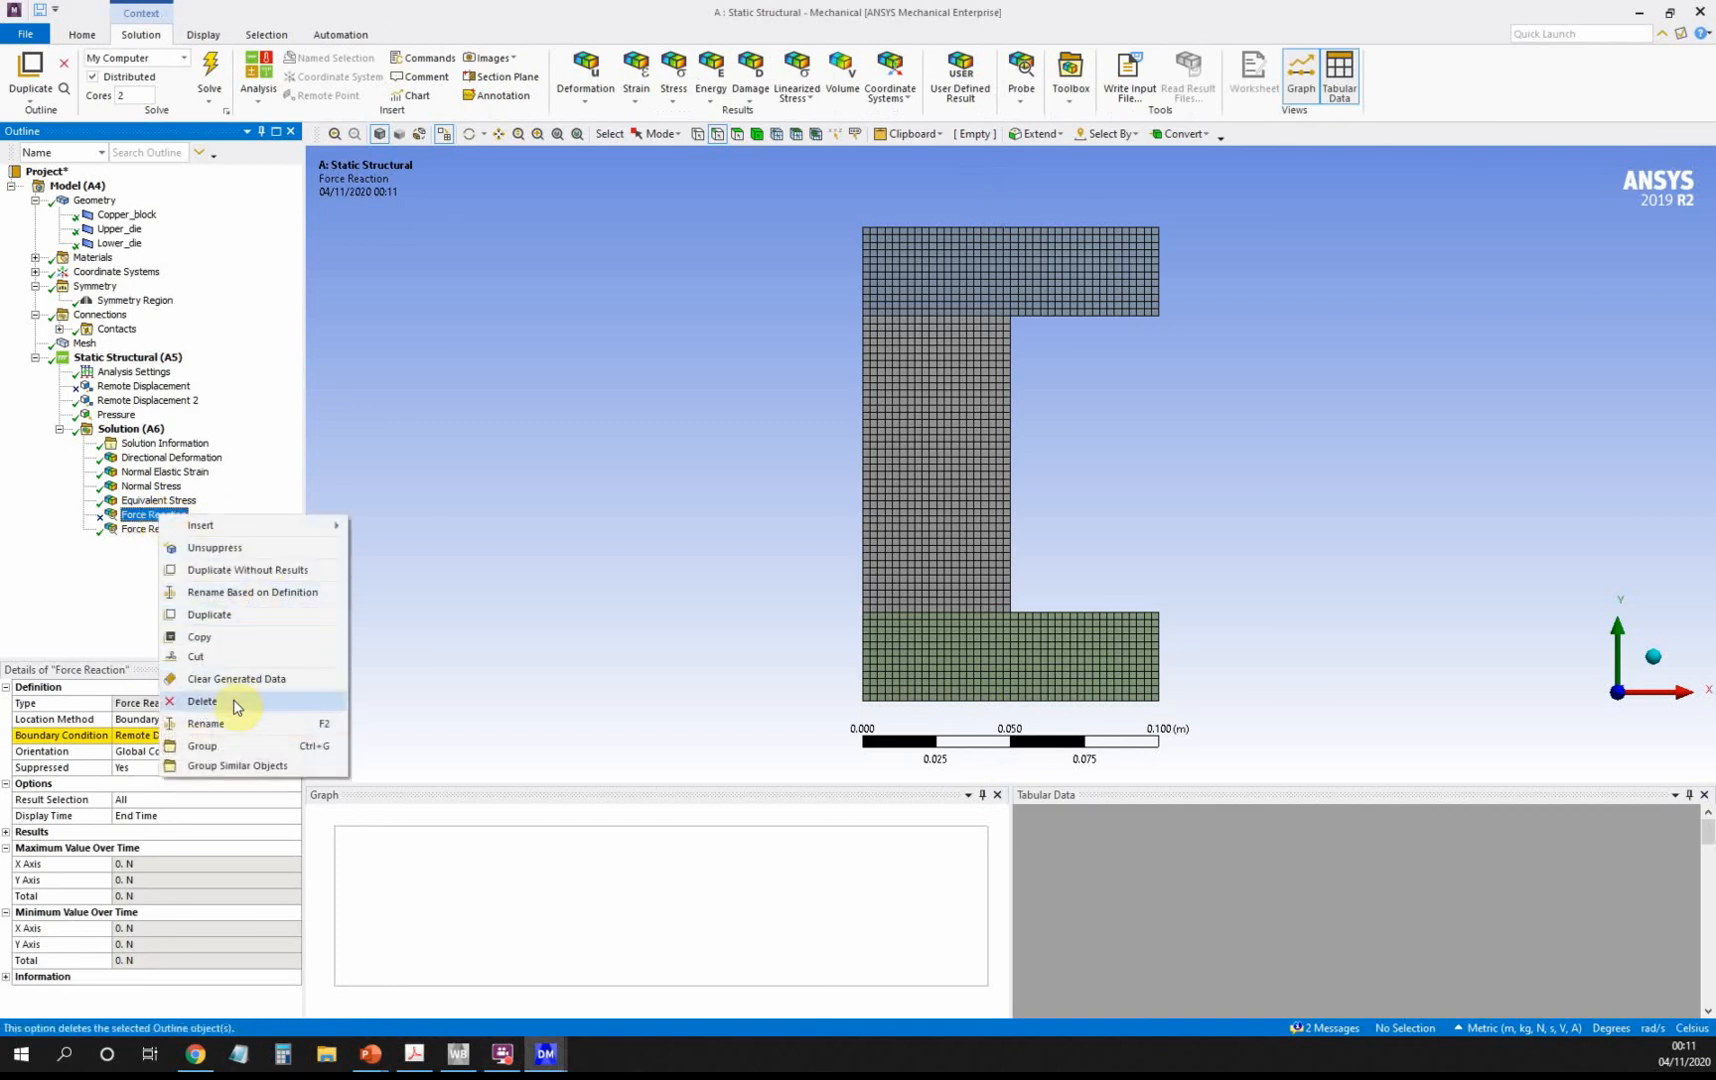
Delete the first Force Reaction probe and display Y directional deformation, minimum -0.029683 m.
left_click(233, 700)
left_click(838, 591)
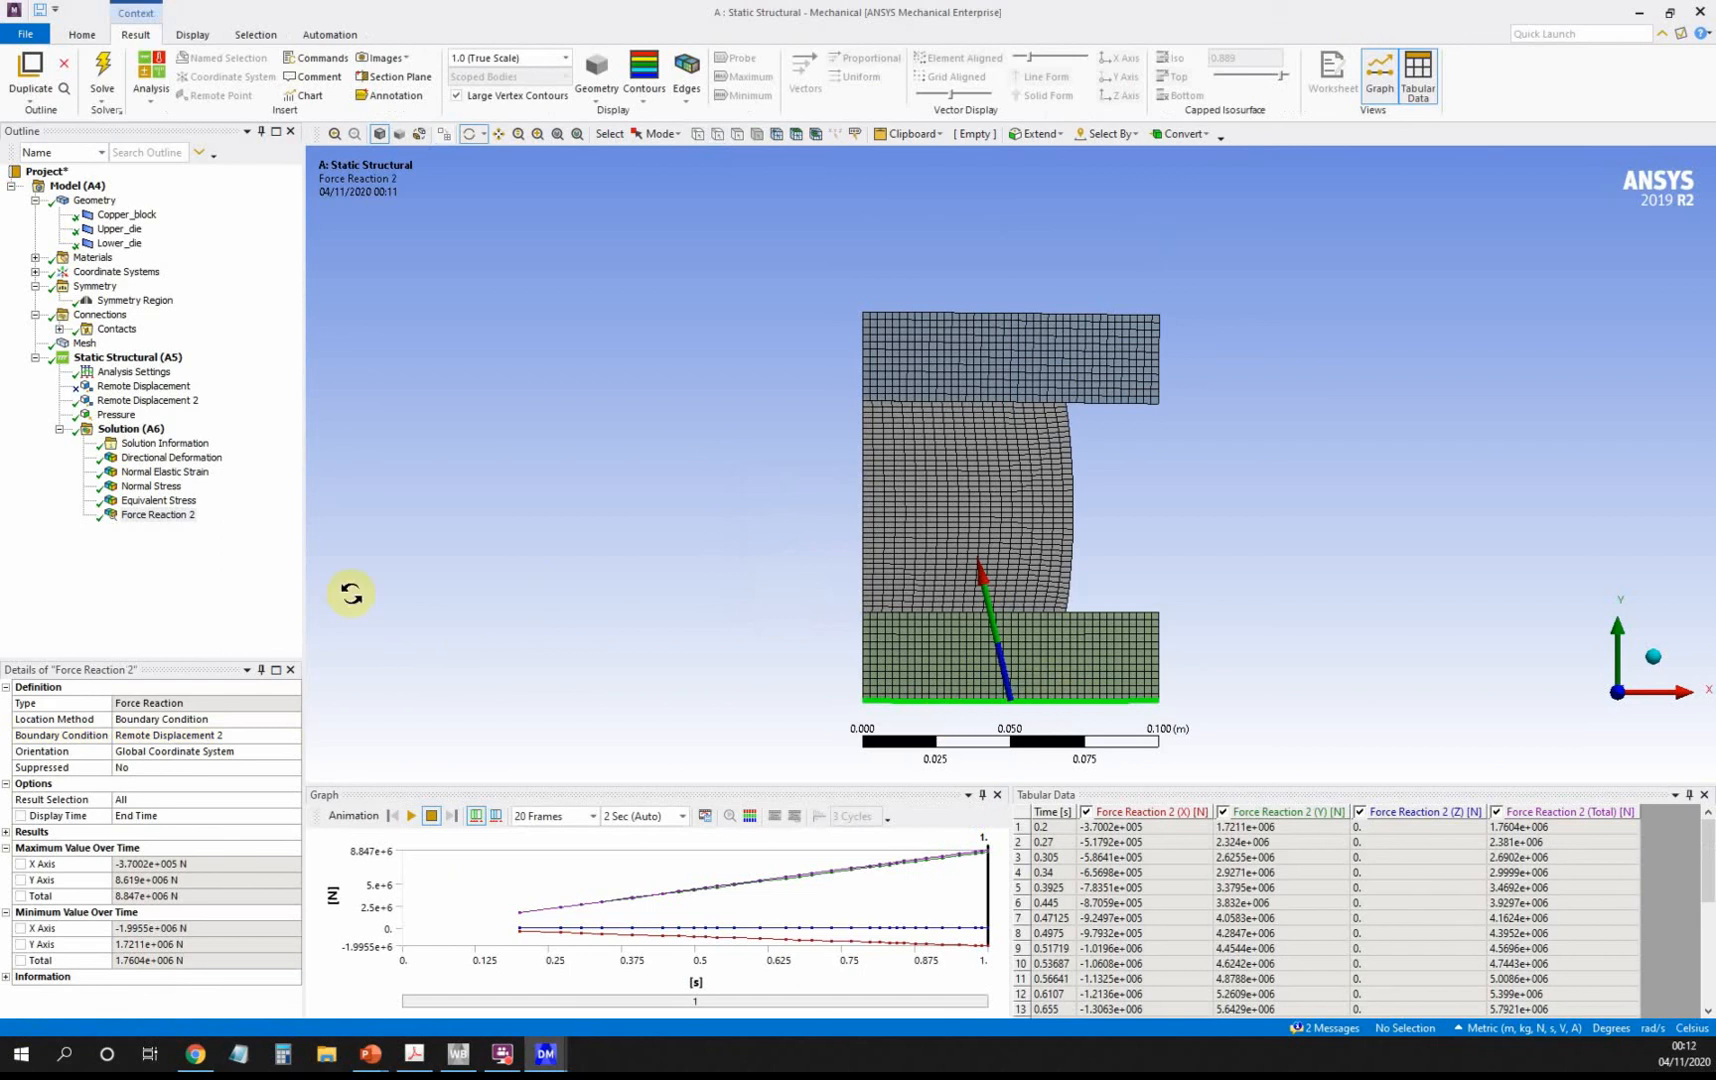
left_click(172, 459)
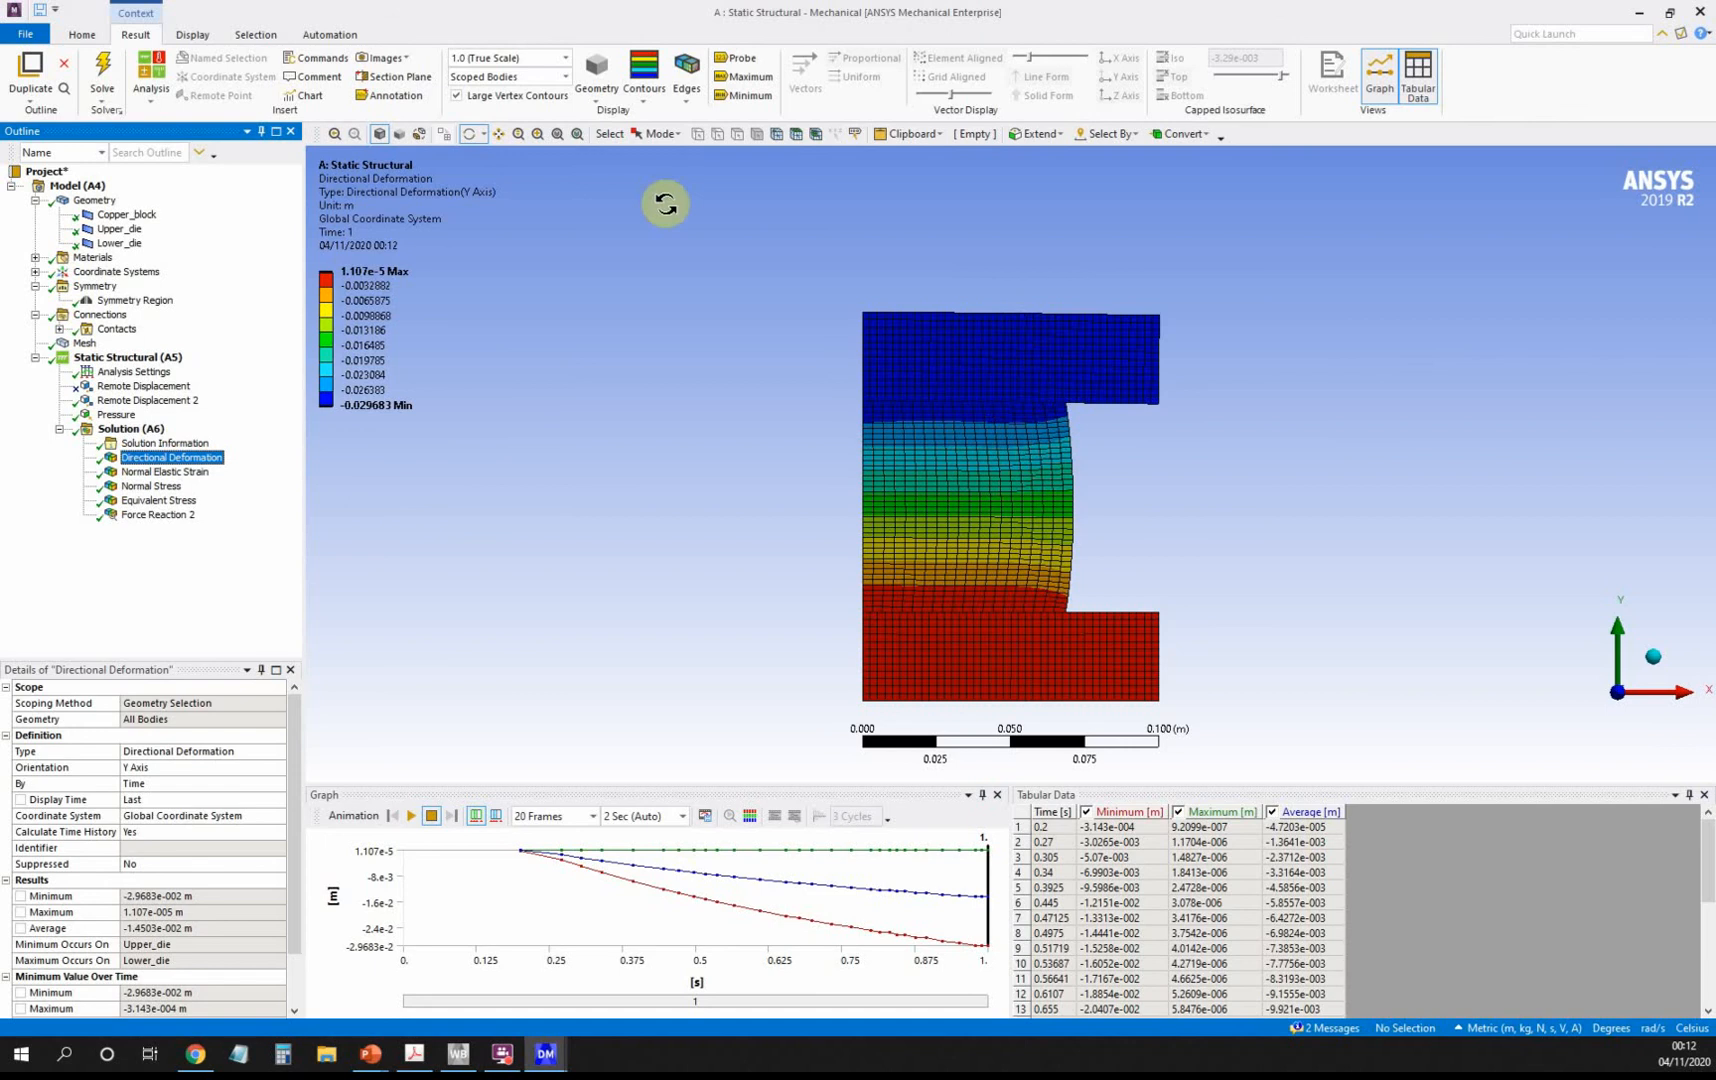
Overlay the undeformed wireframe and show mesh element edges on the model.
left_click(687, 85)
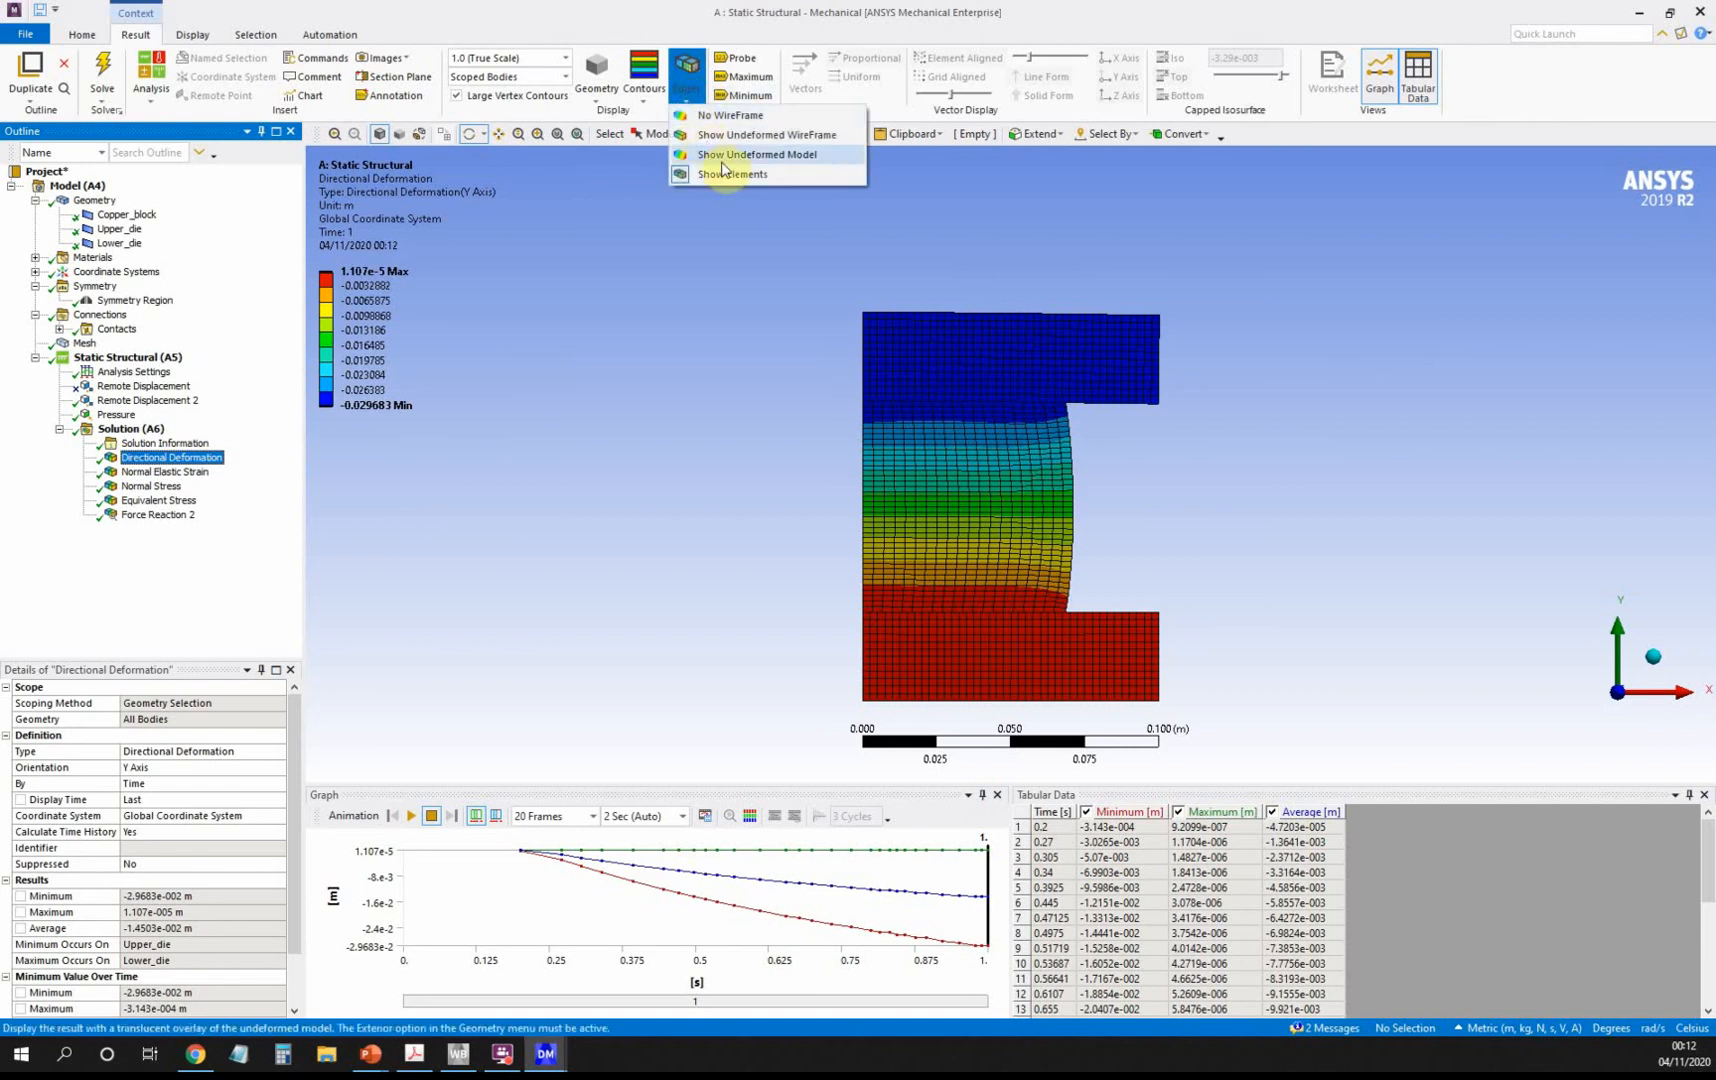
left_click(733, 135)
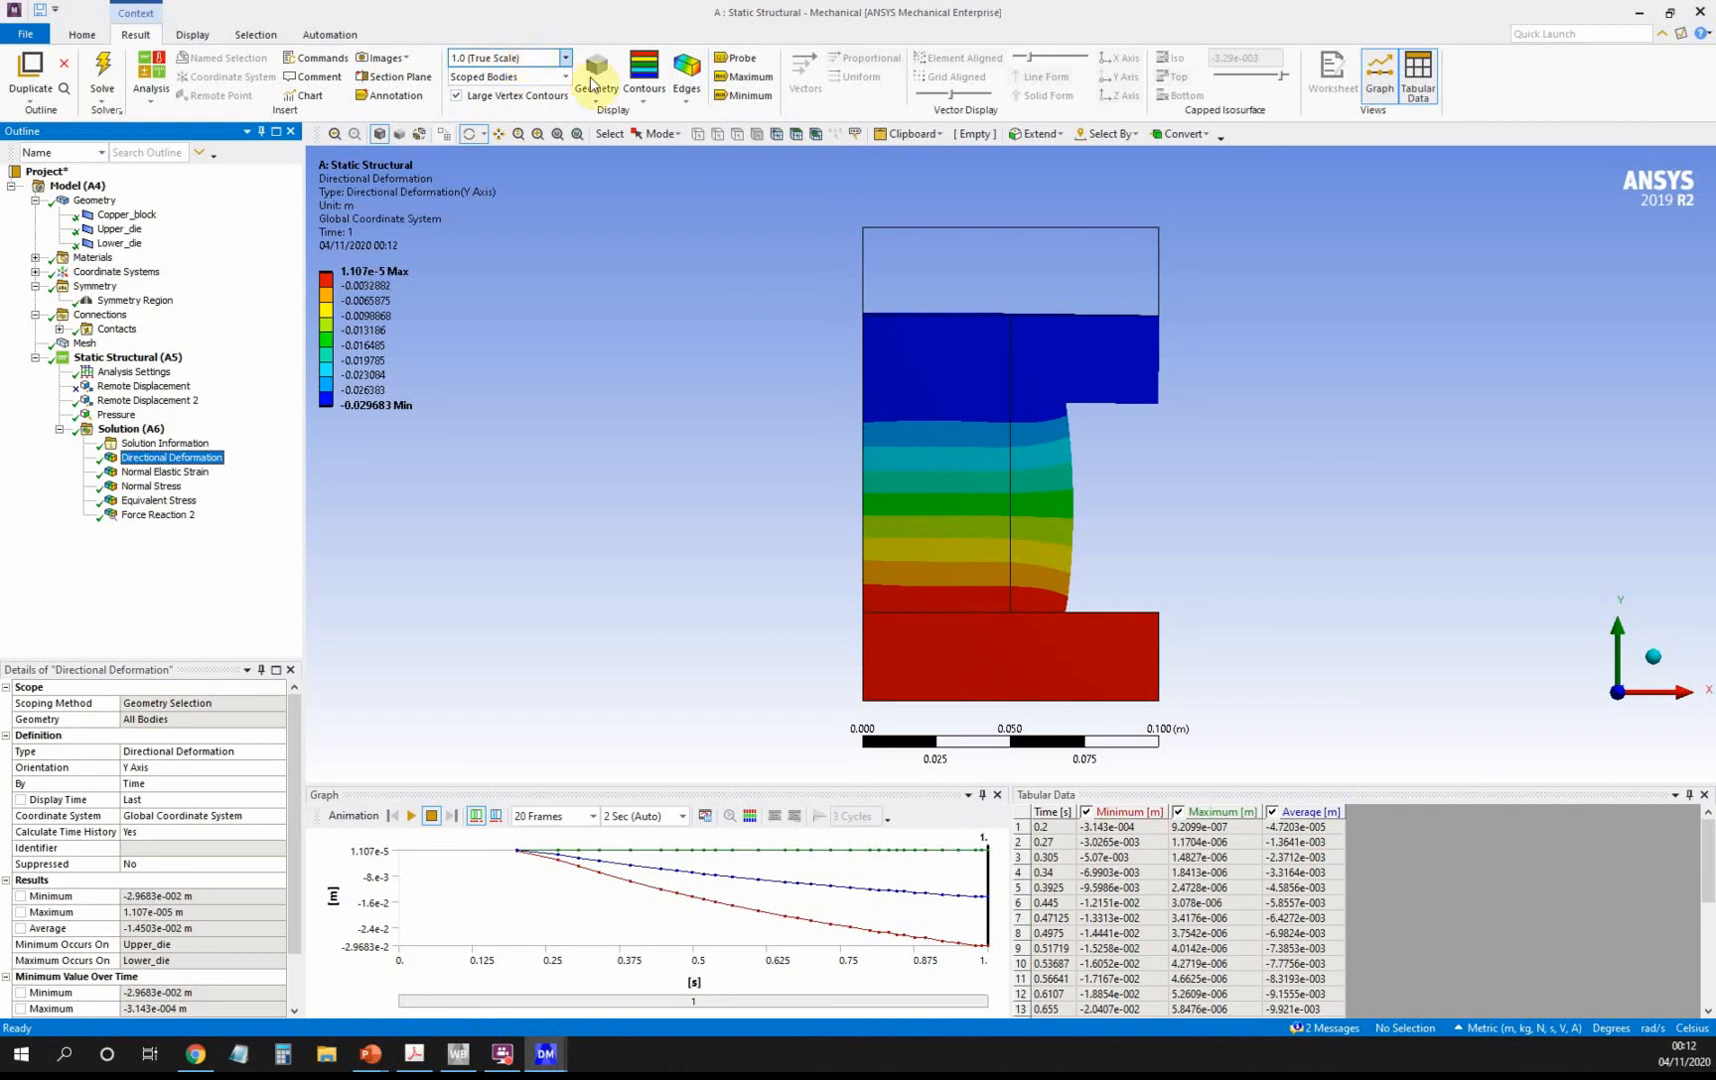
left_click(685, 105)
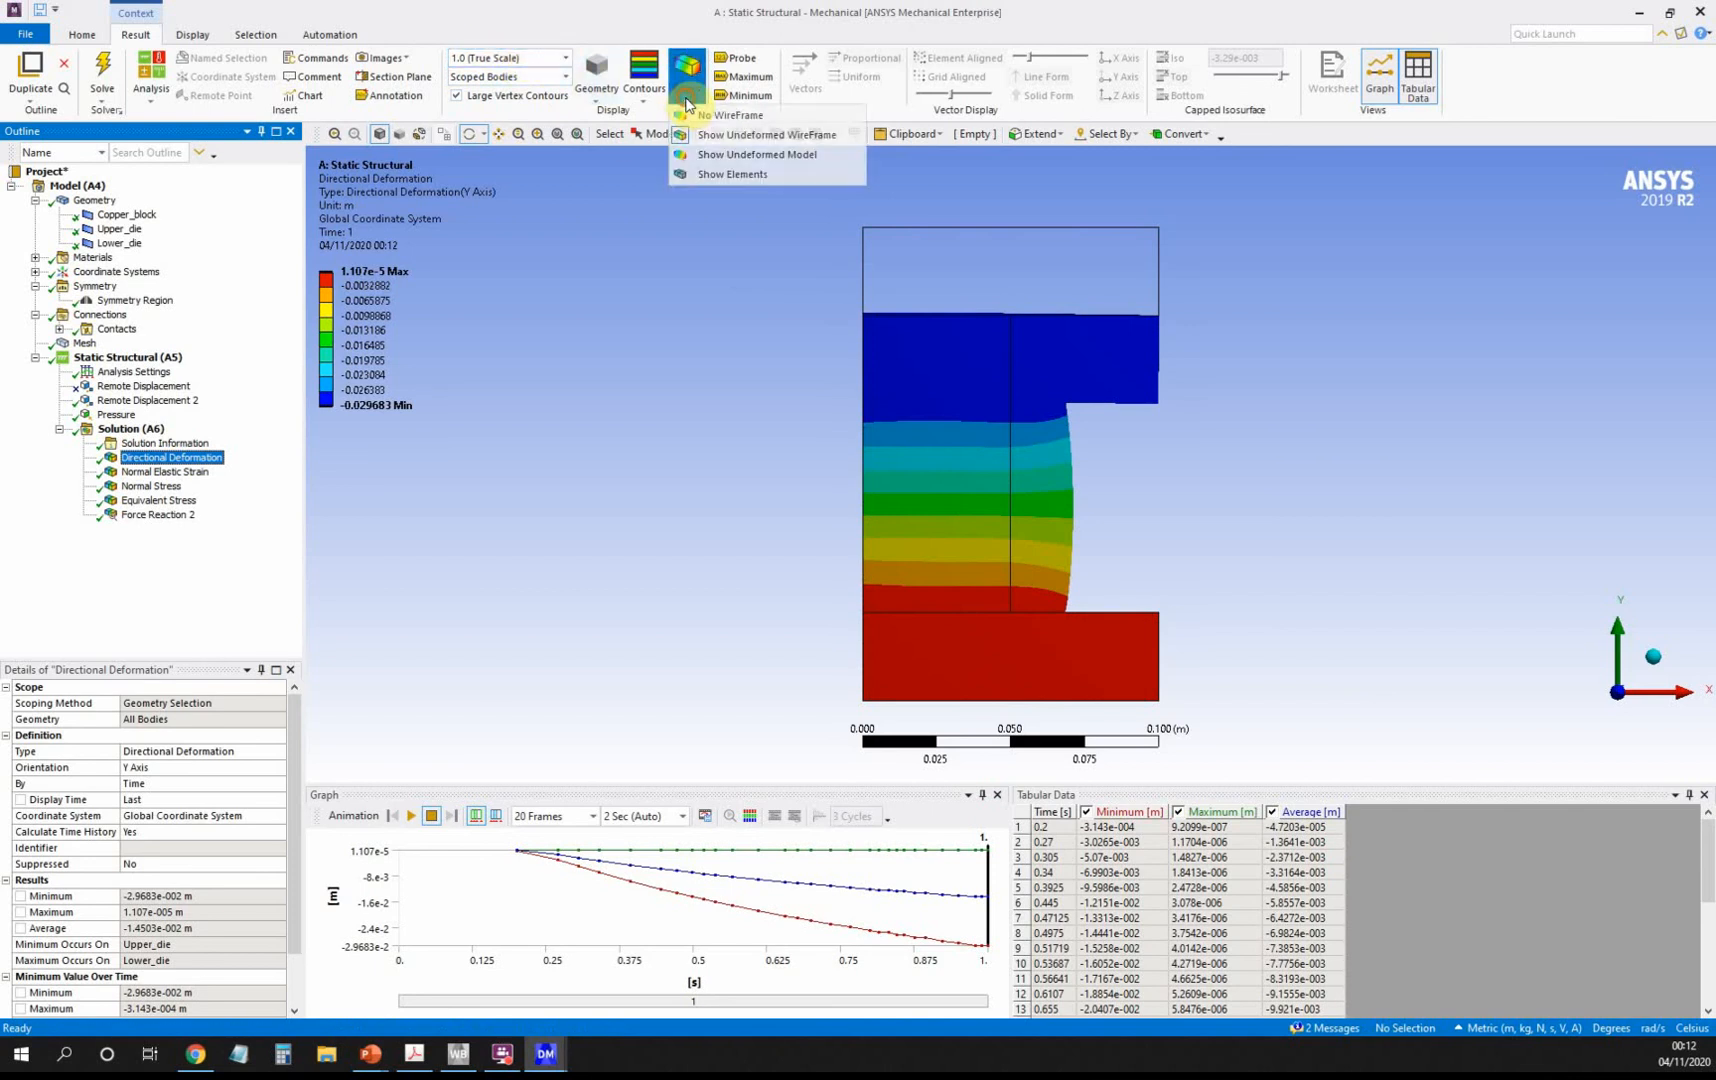
left_click(713, 174)
Review elastic strain, normal stress, equivalent stress, Force Reaction 2, then the -8.6e+07 Pa Pressure load.
left_click(178, 472)
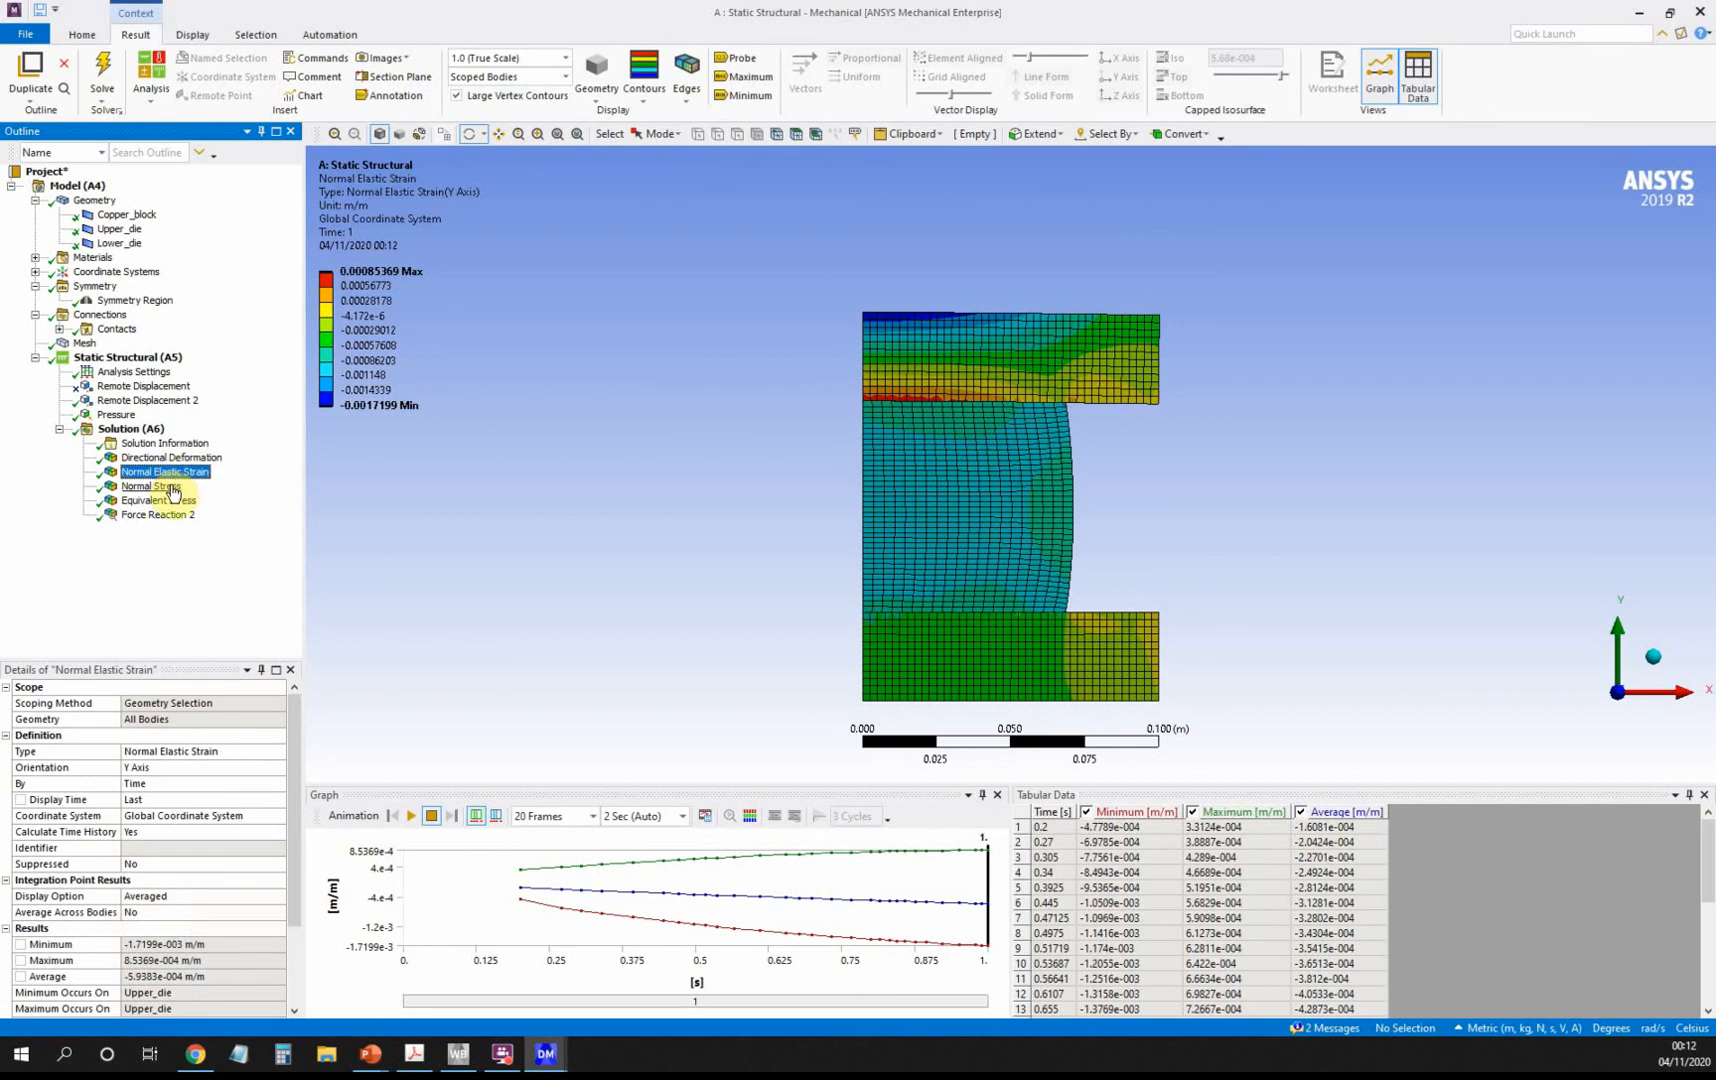
left_click(172, 489)
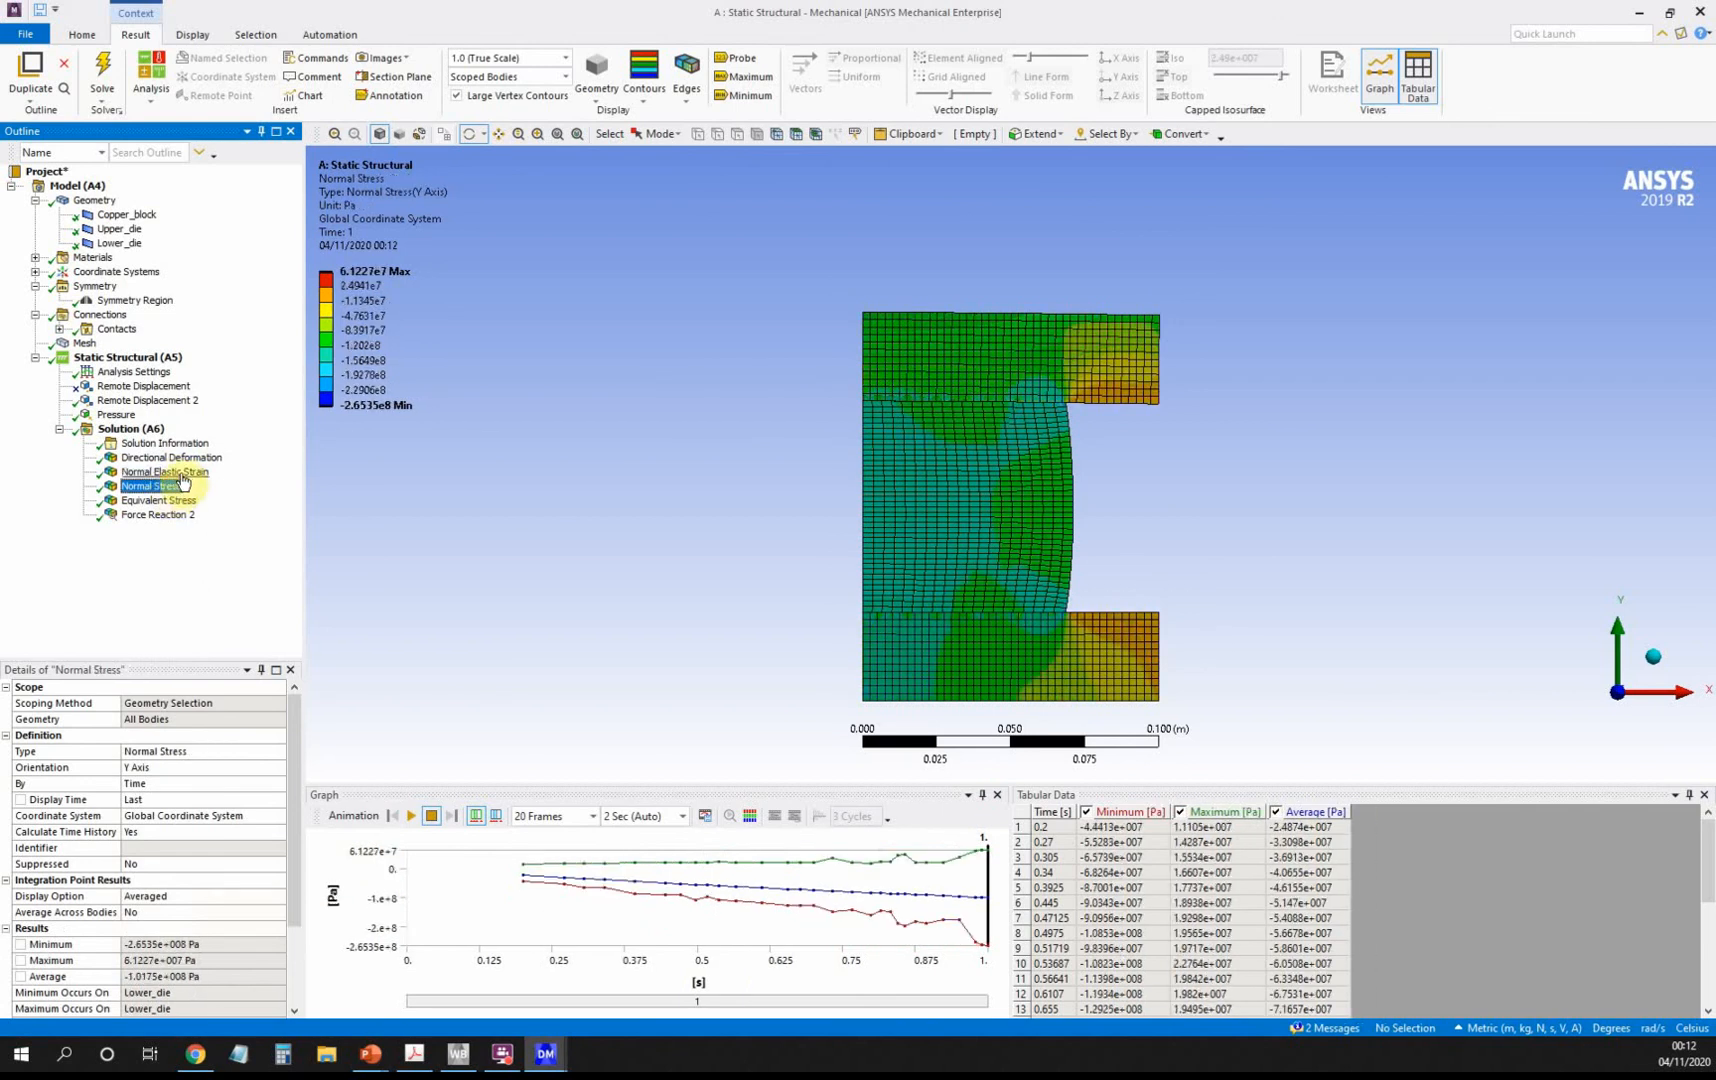
left_click(176, 474)
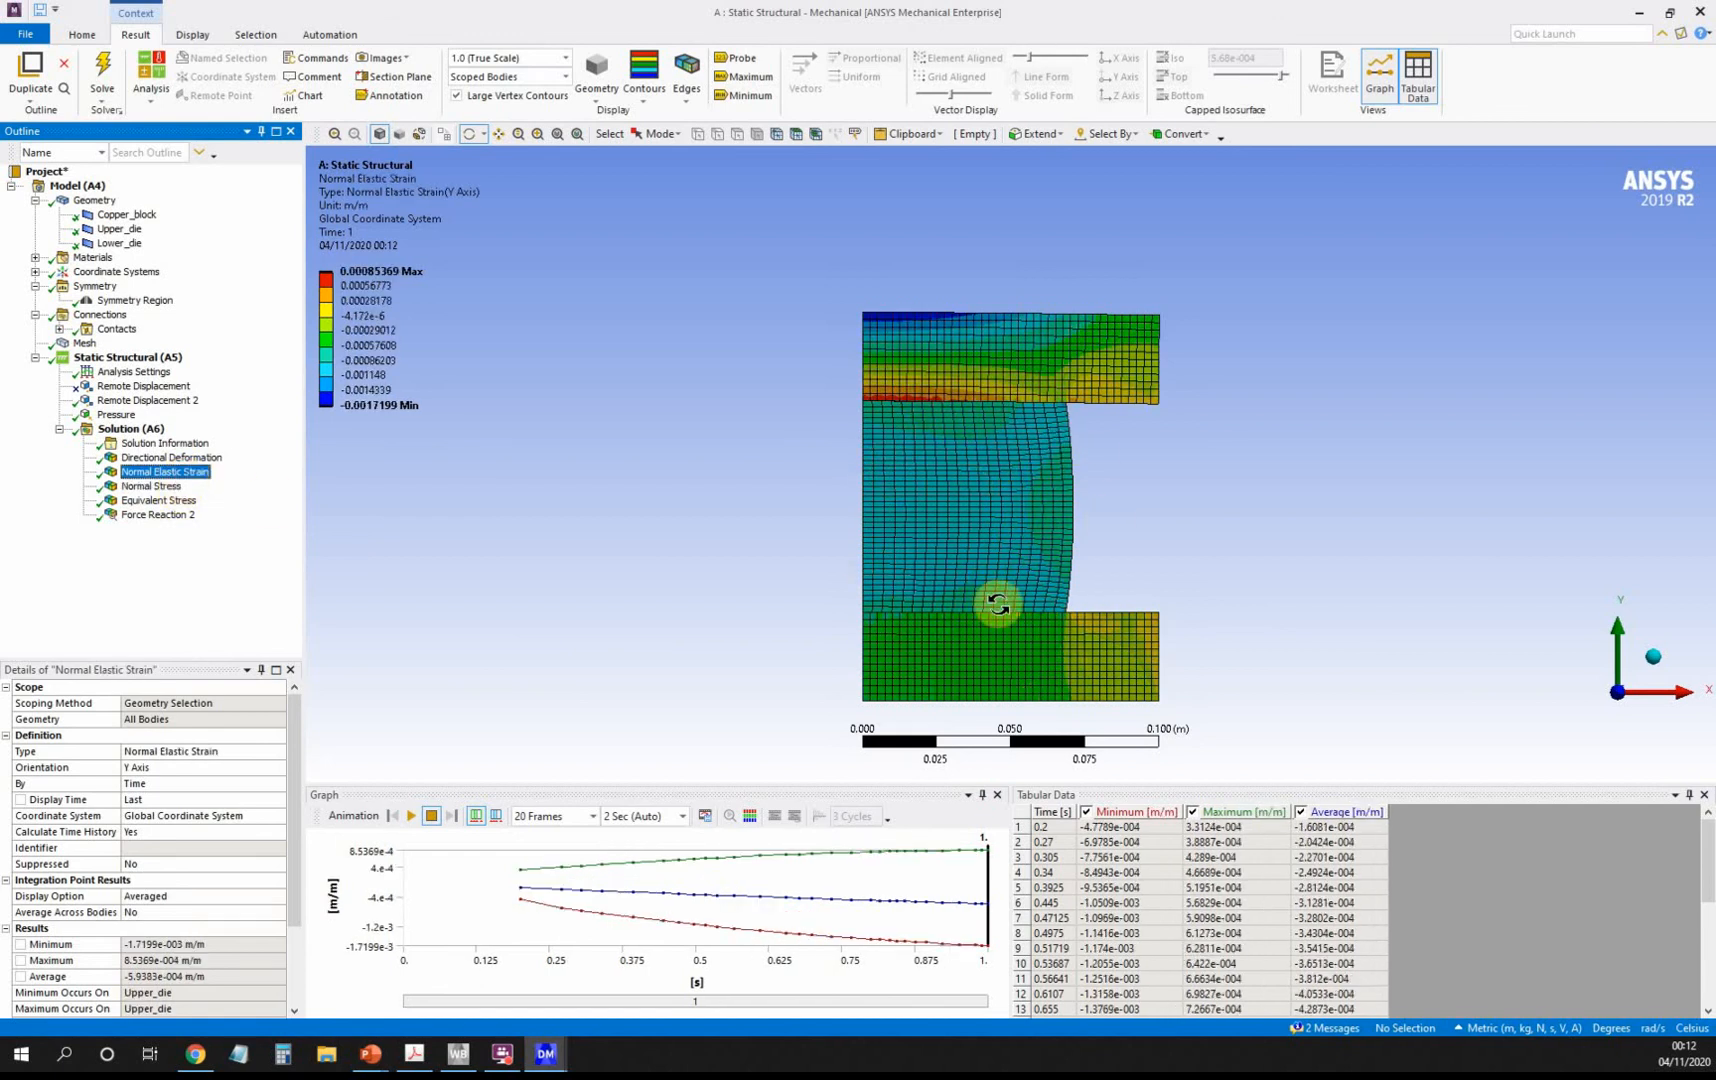
left_click(184, 503)
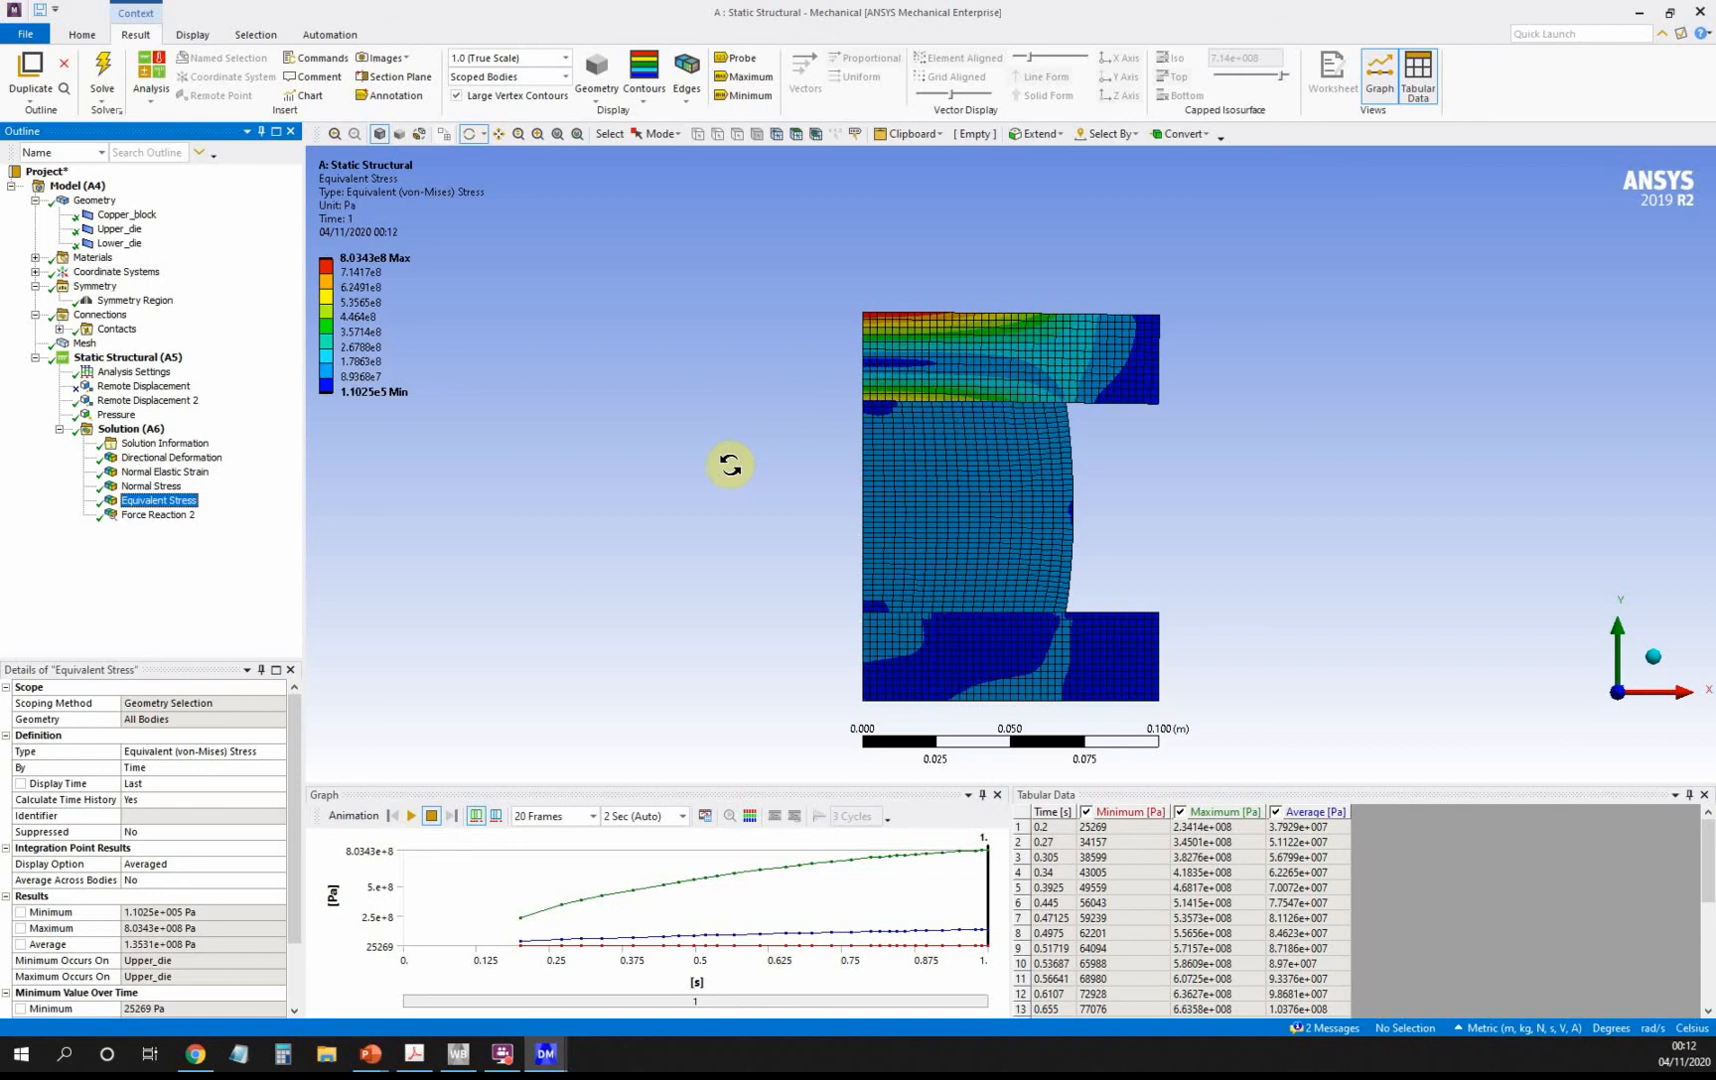
left_click(160, 515)
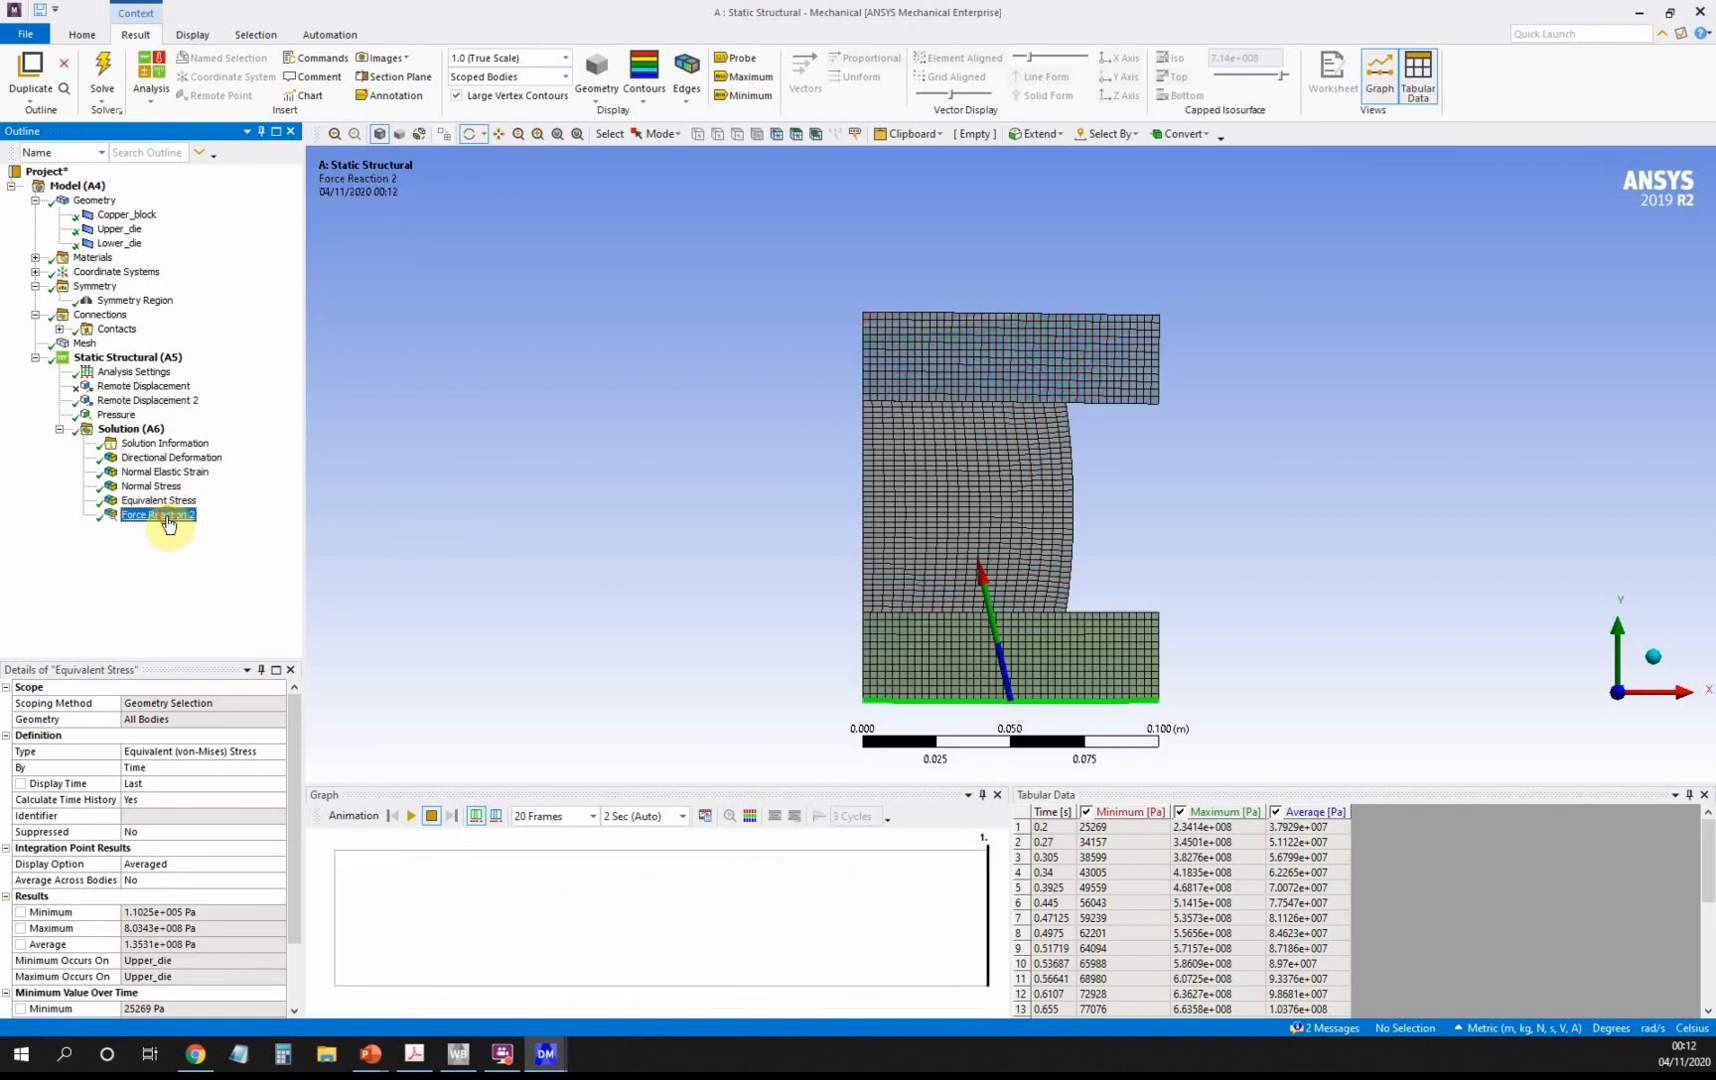
scroll(1295, 902, "down", 5)
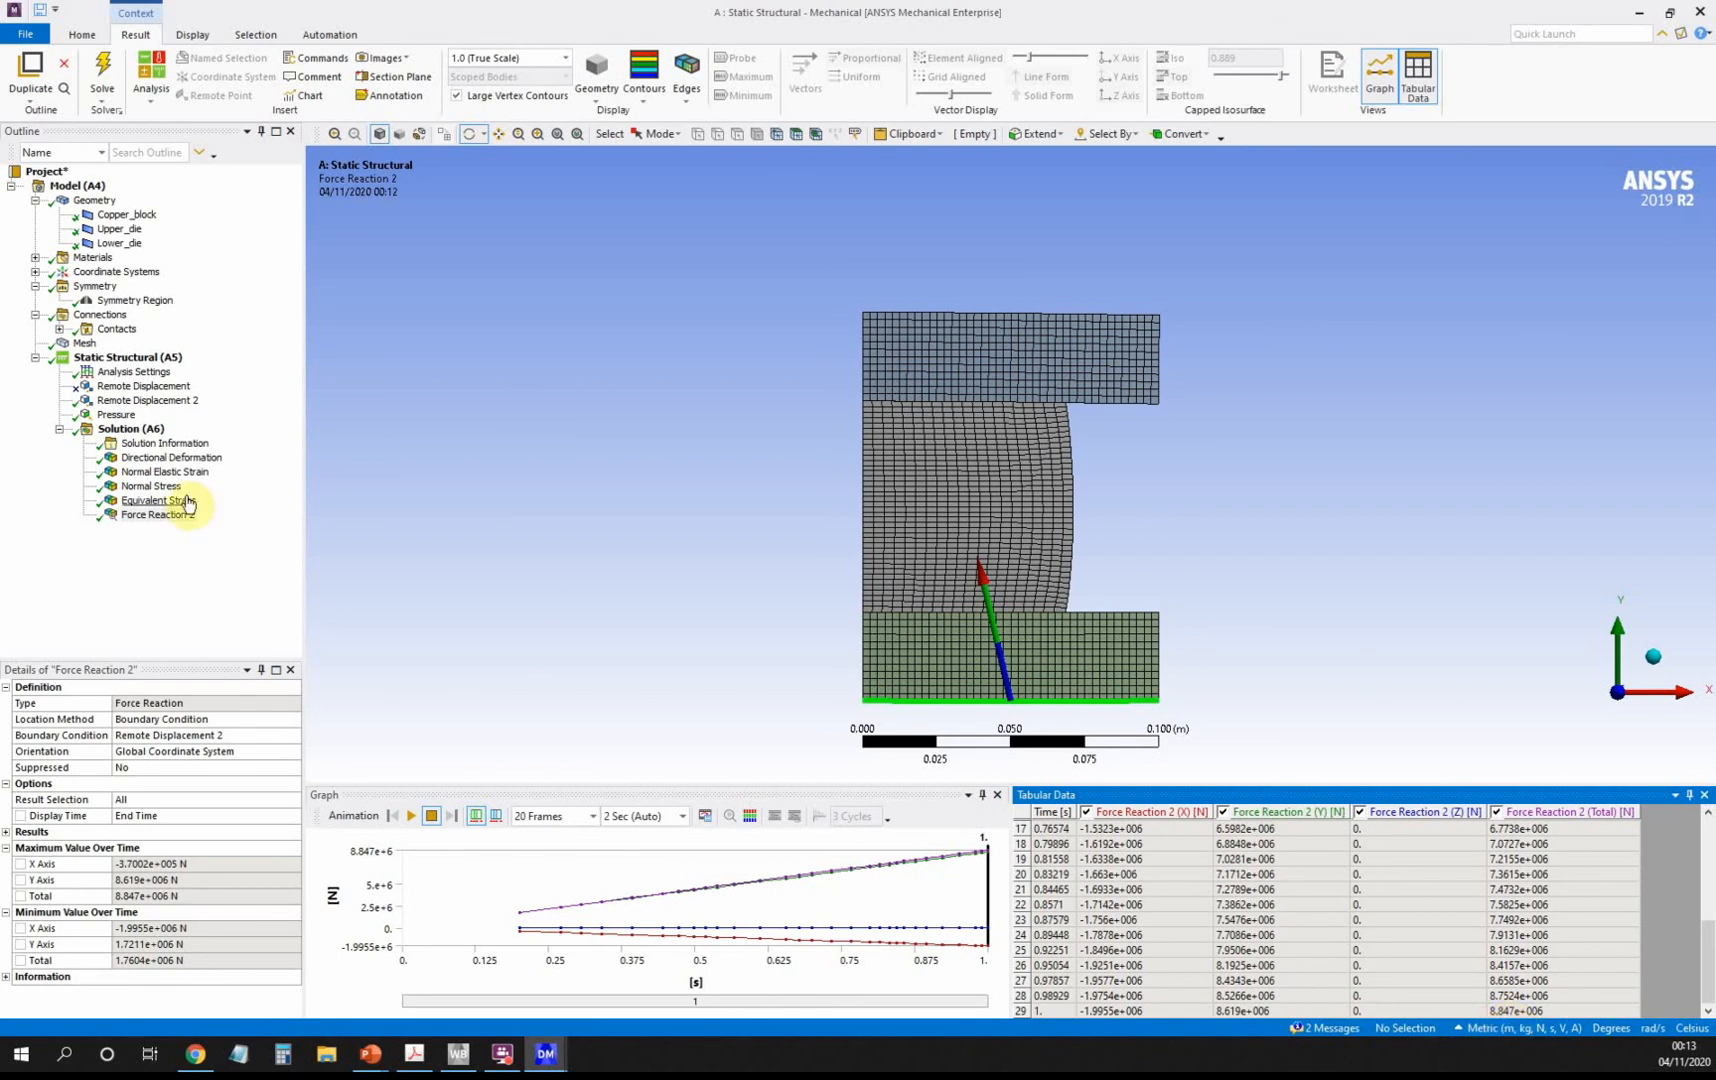
left_click(114, 414)
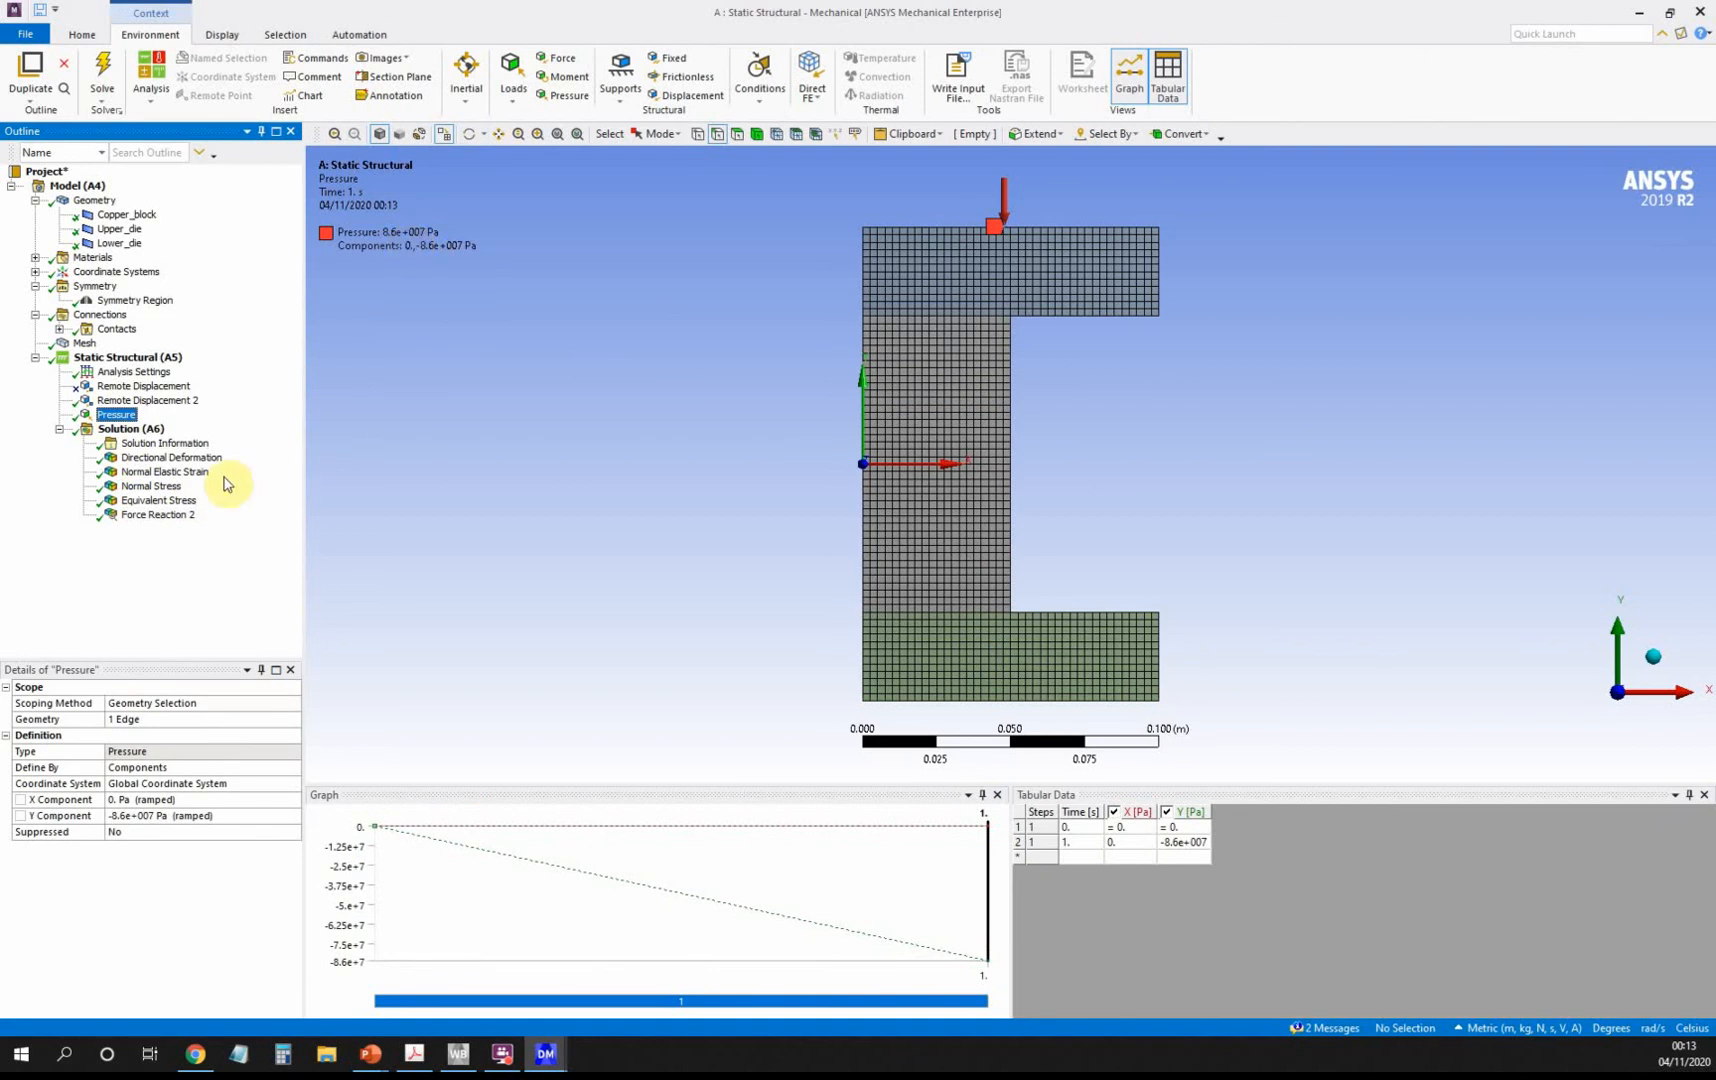
Redisplay the Y directional deformation, then bring the textbook PDF forward in Acrobat.
left_click(163, 458)
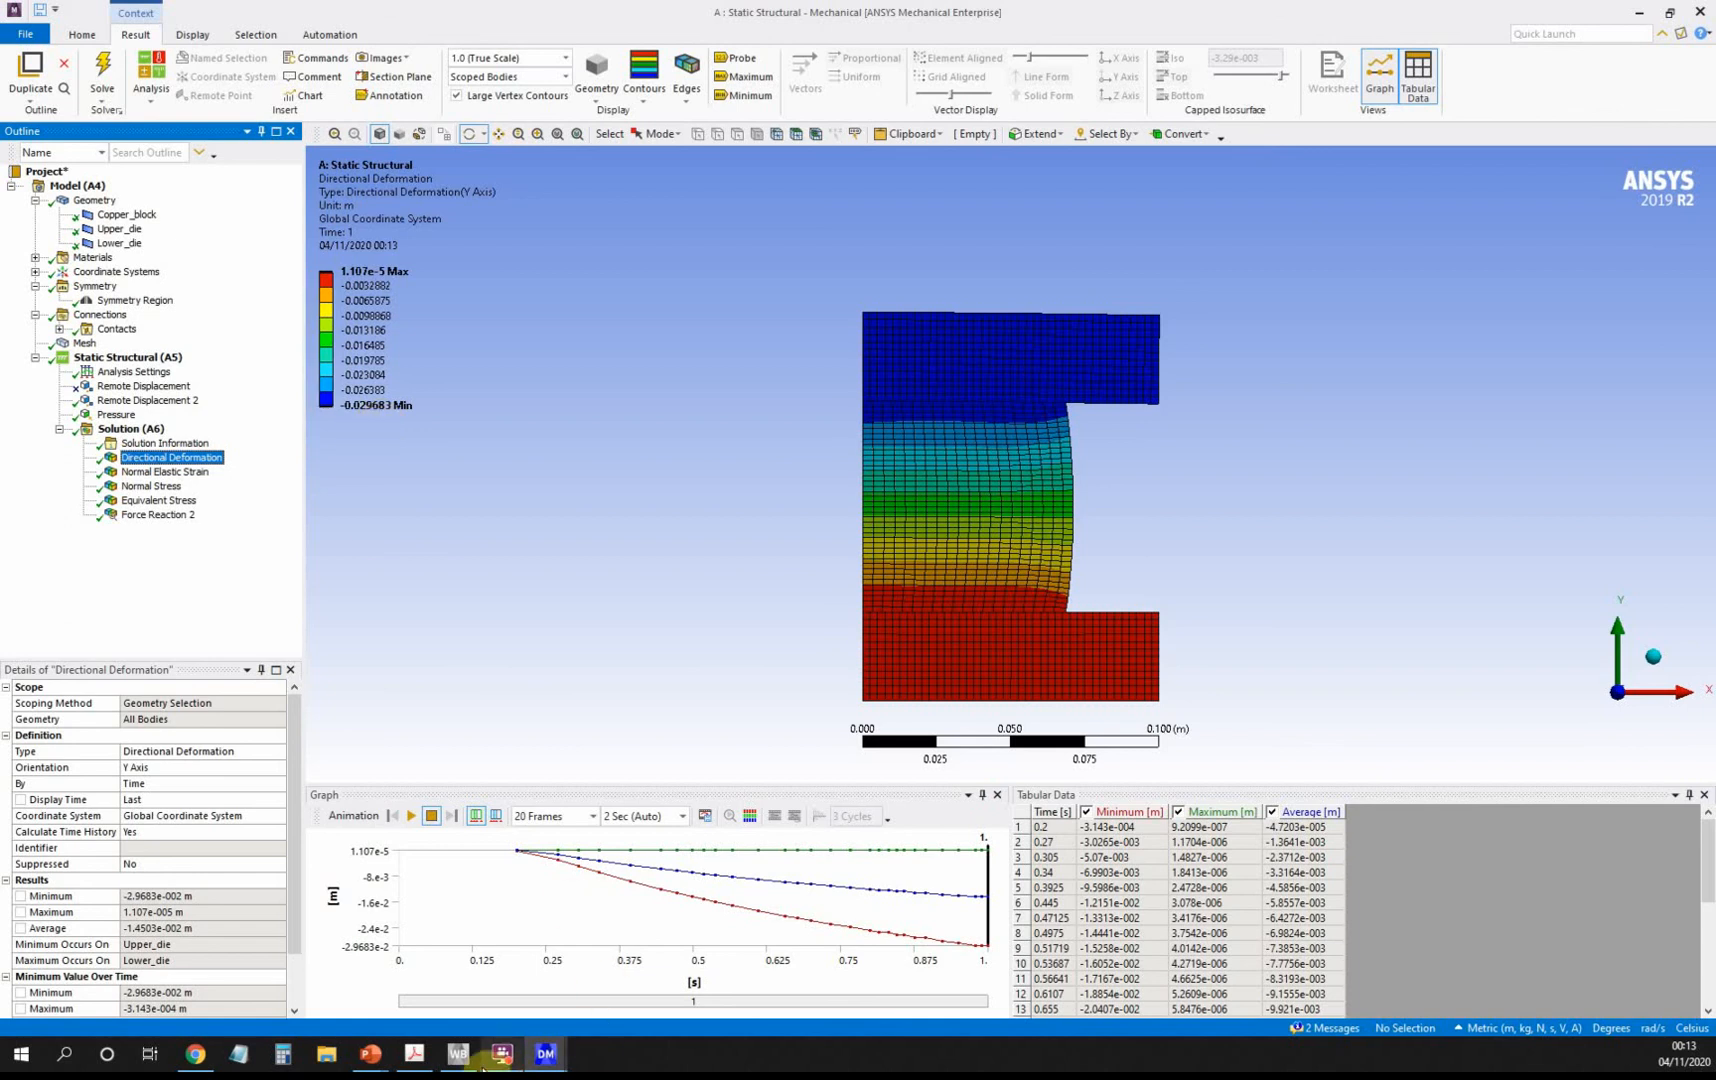
left_click(408, 1060)
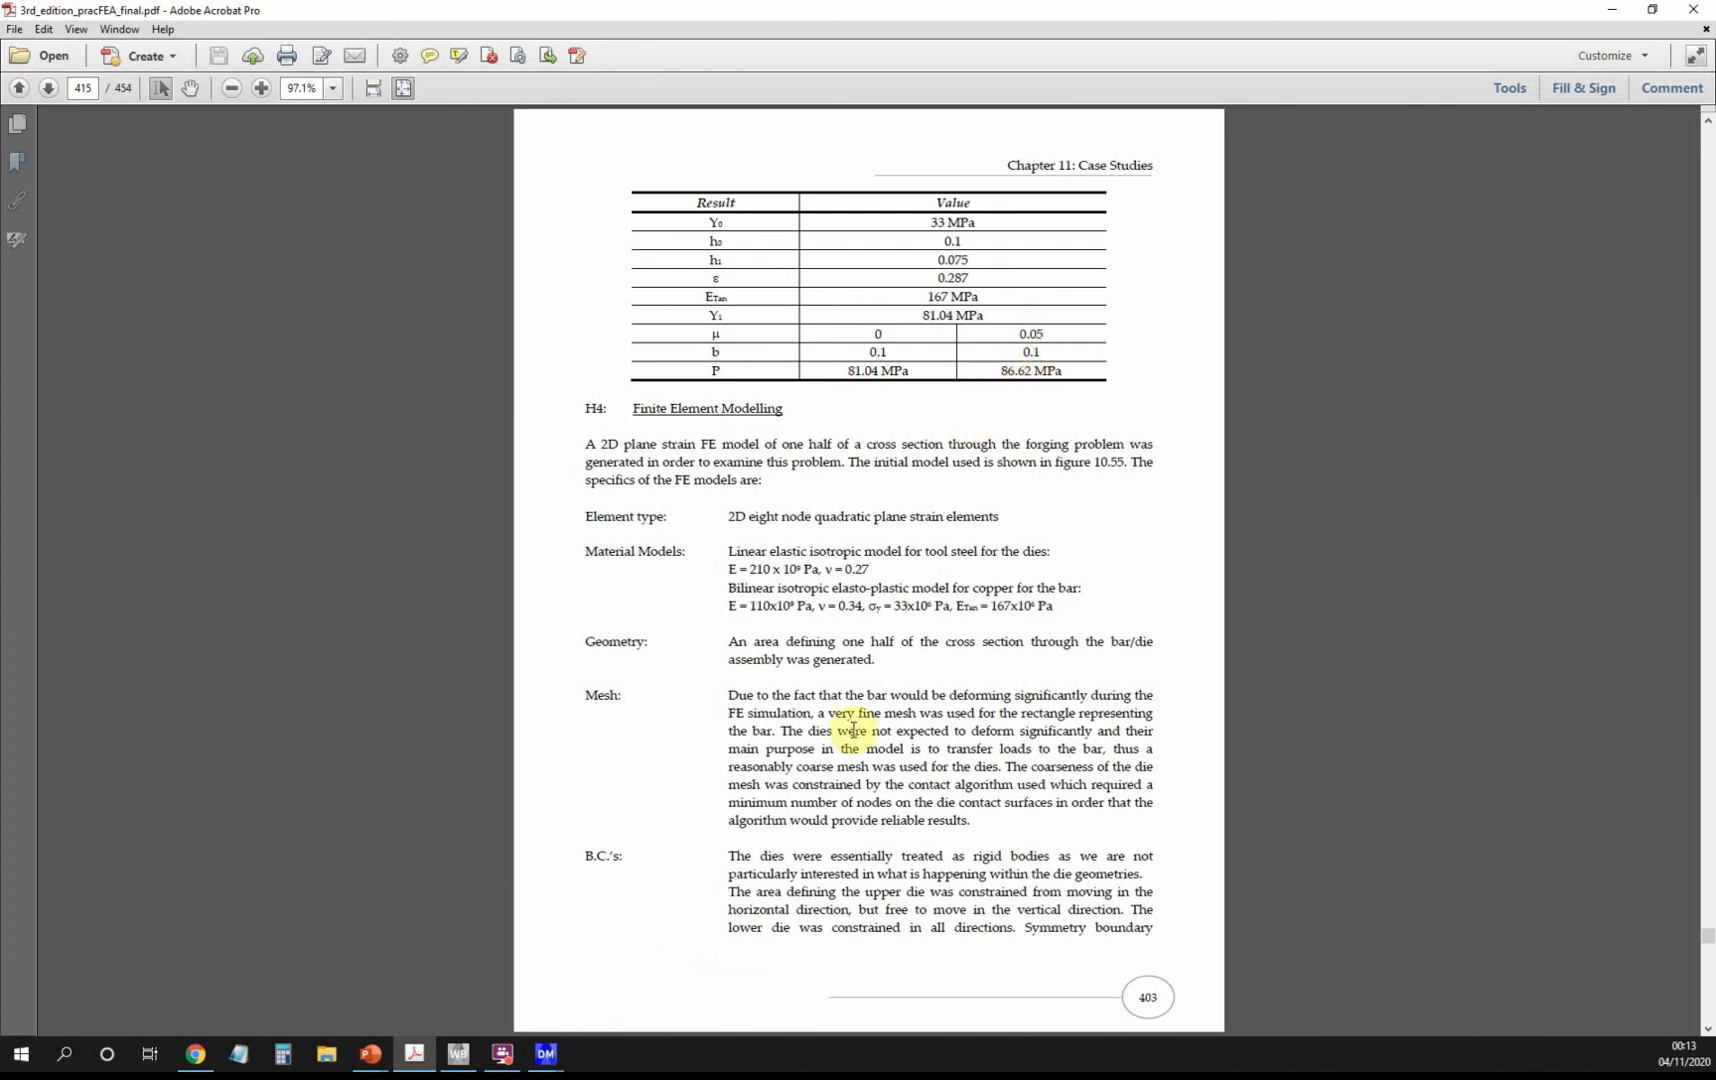
Scroll to the book's von-Mises strain figure, then minimize Acrobat to return to Mechanical.
scroll(853, 730, "down", 1)
scroll(853, 731, "down", 1)
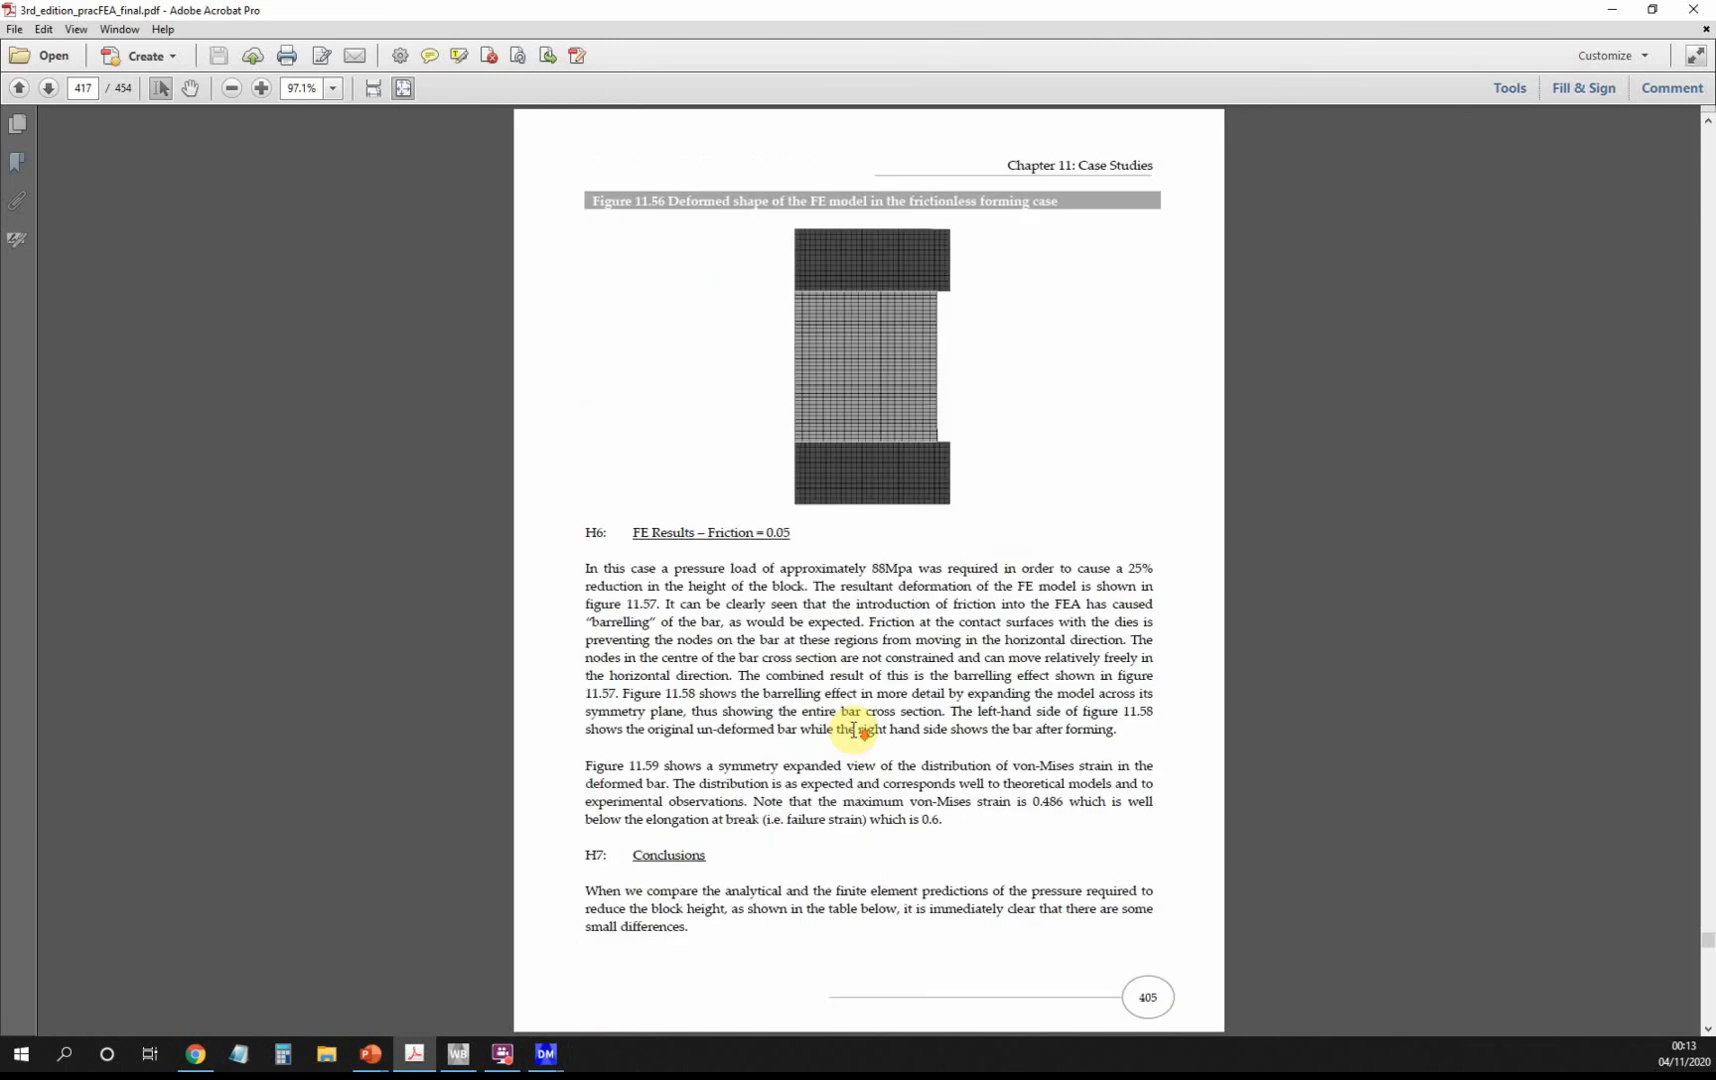
scroll(853, 730, "down", 1)
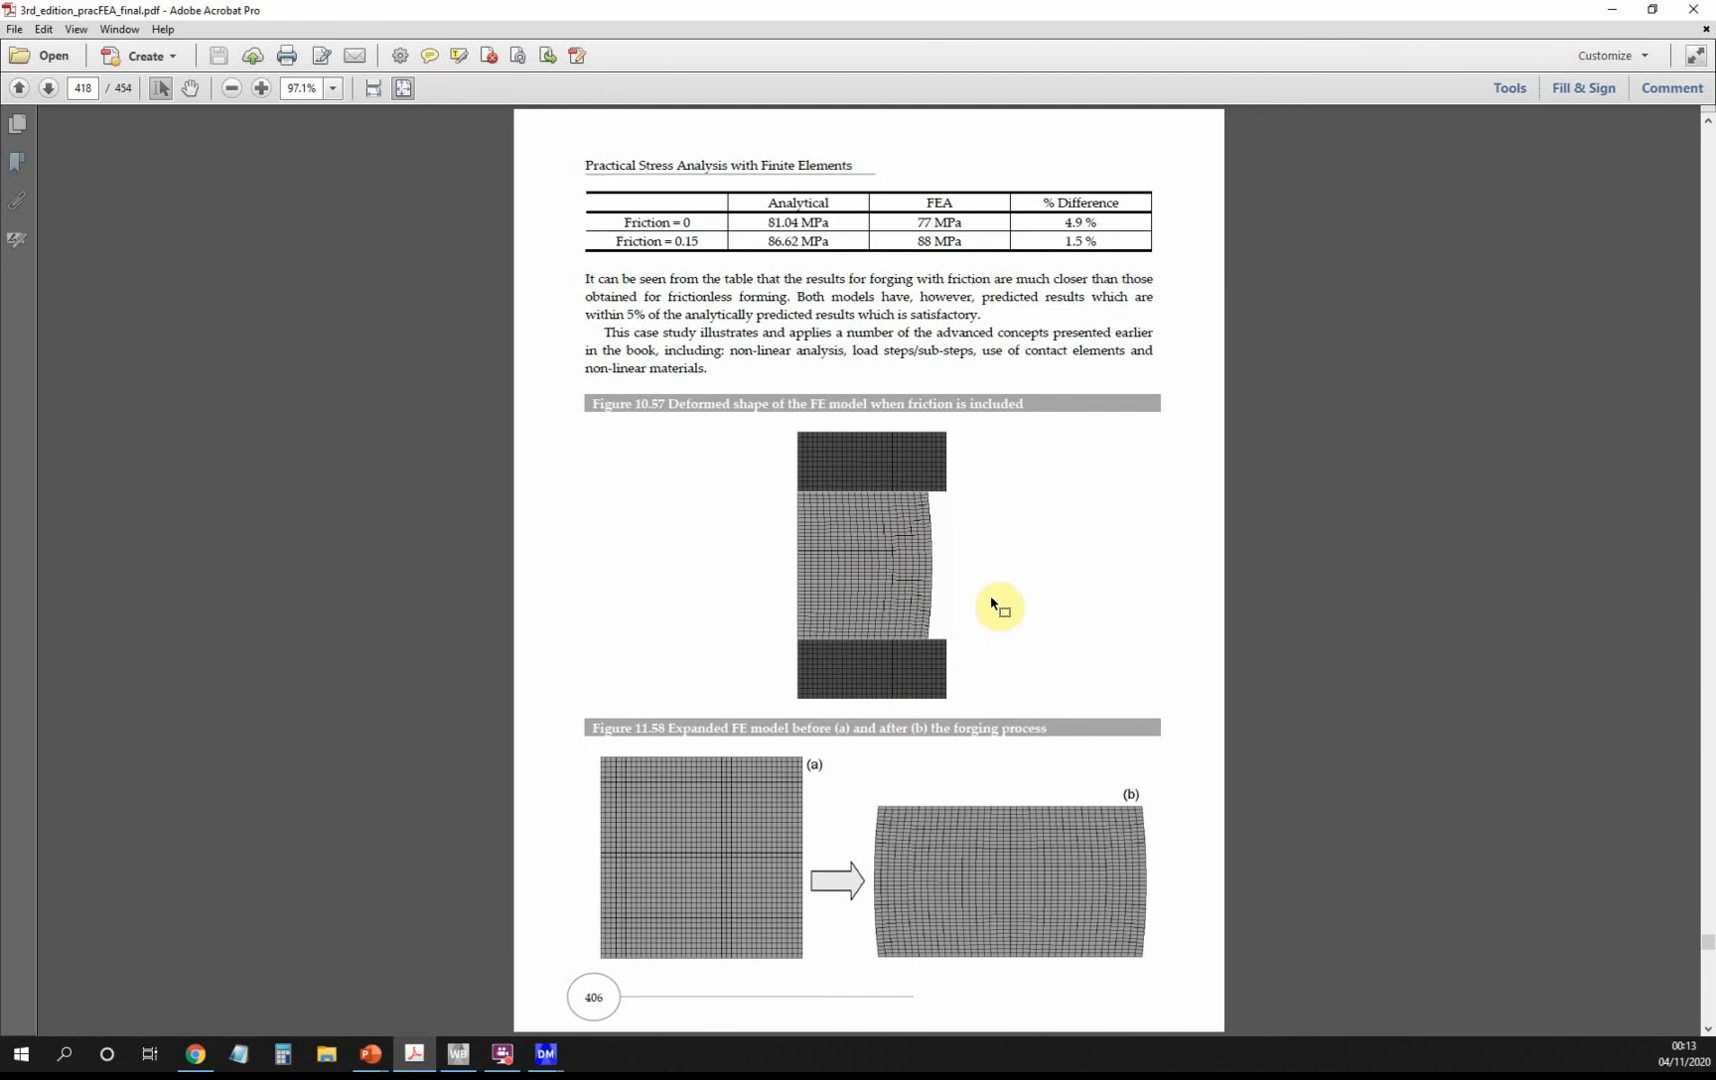
scroll(992, 600, "down", 2)
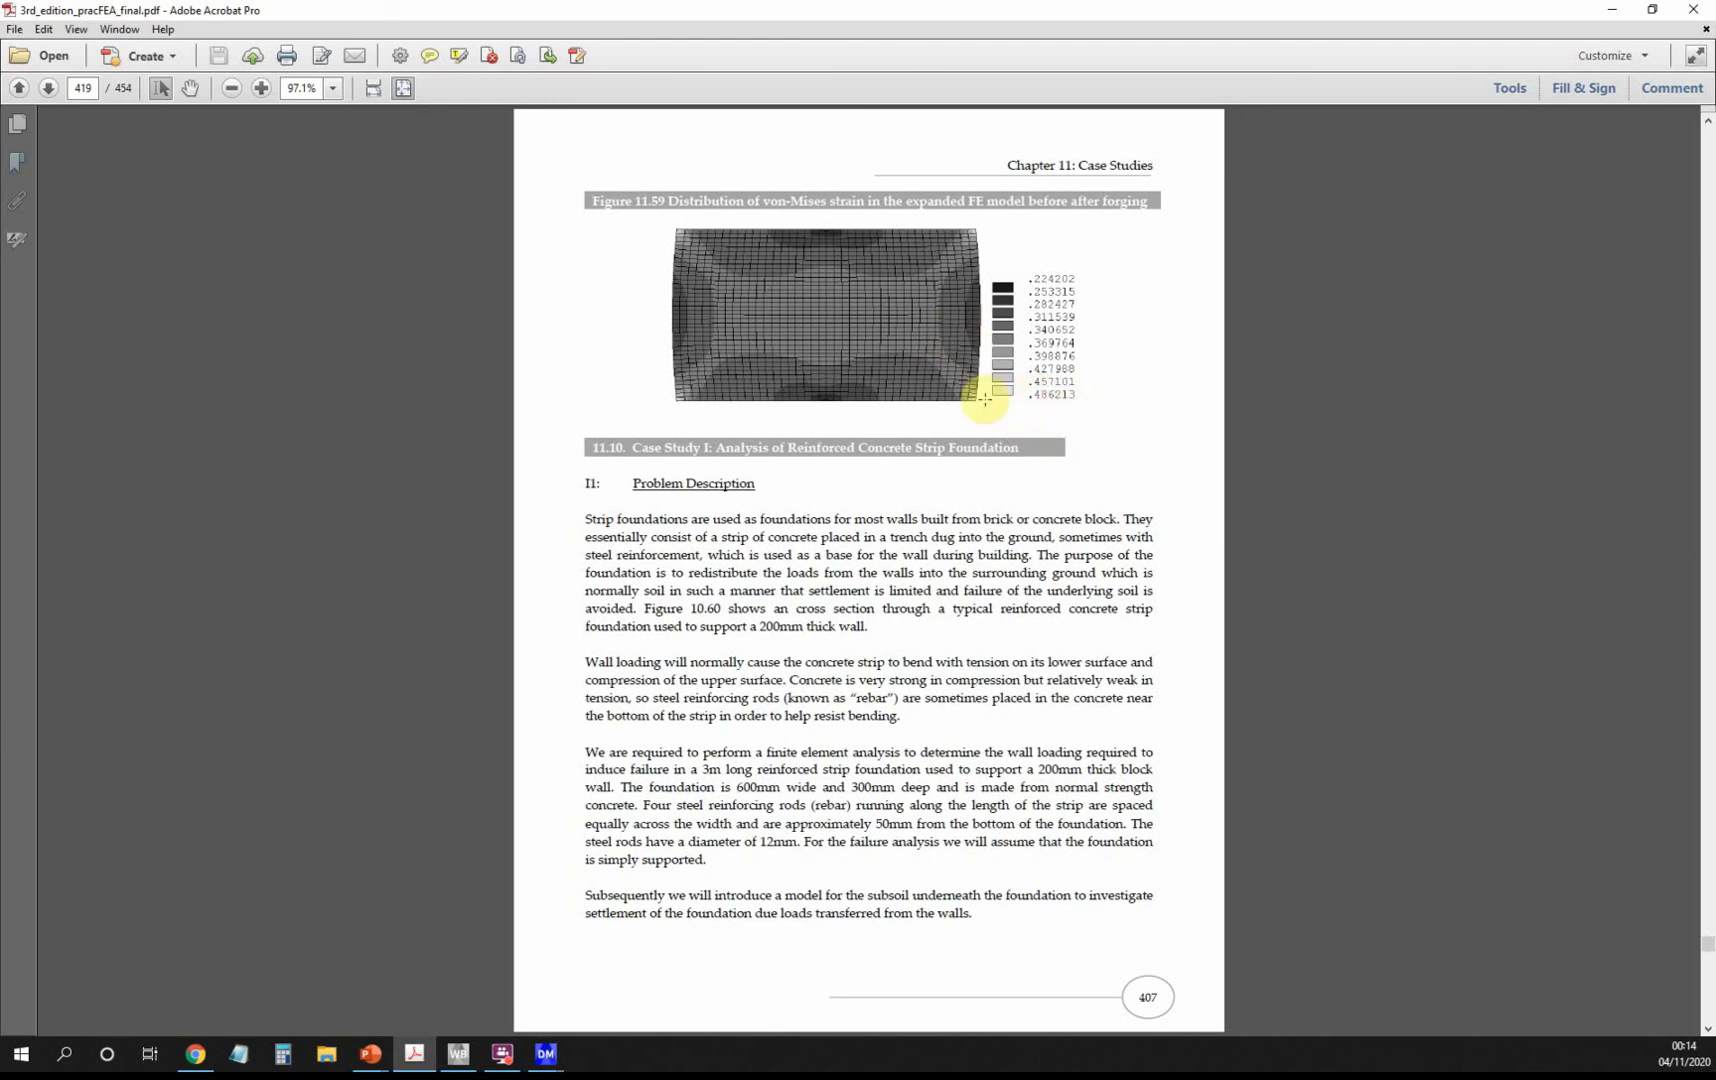
left_click(1606, 12)
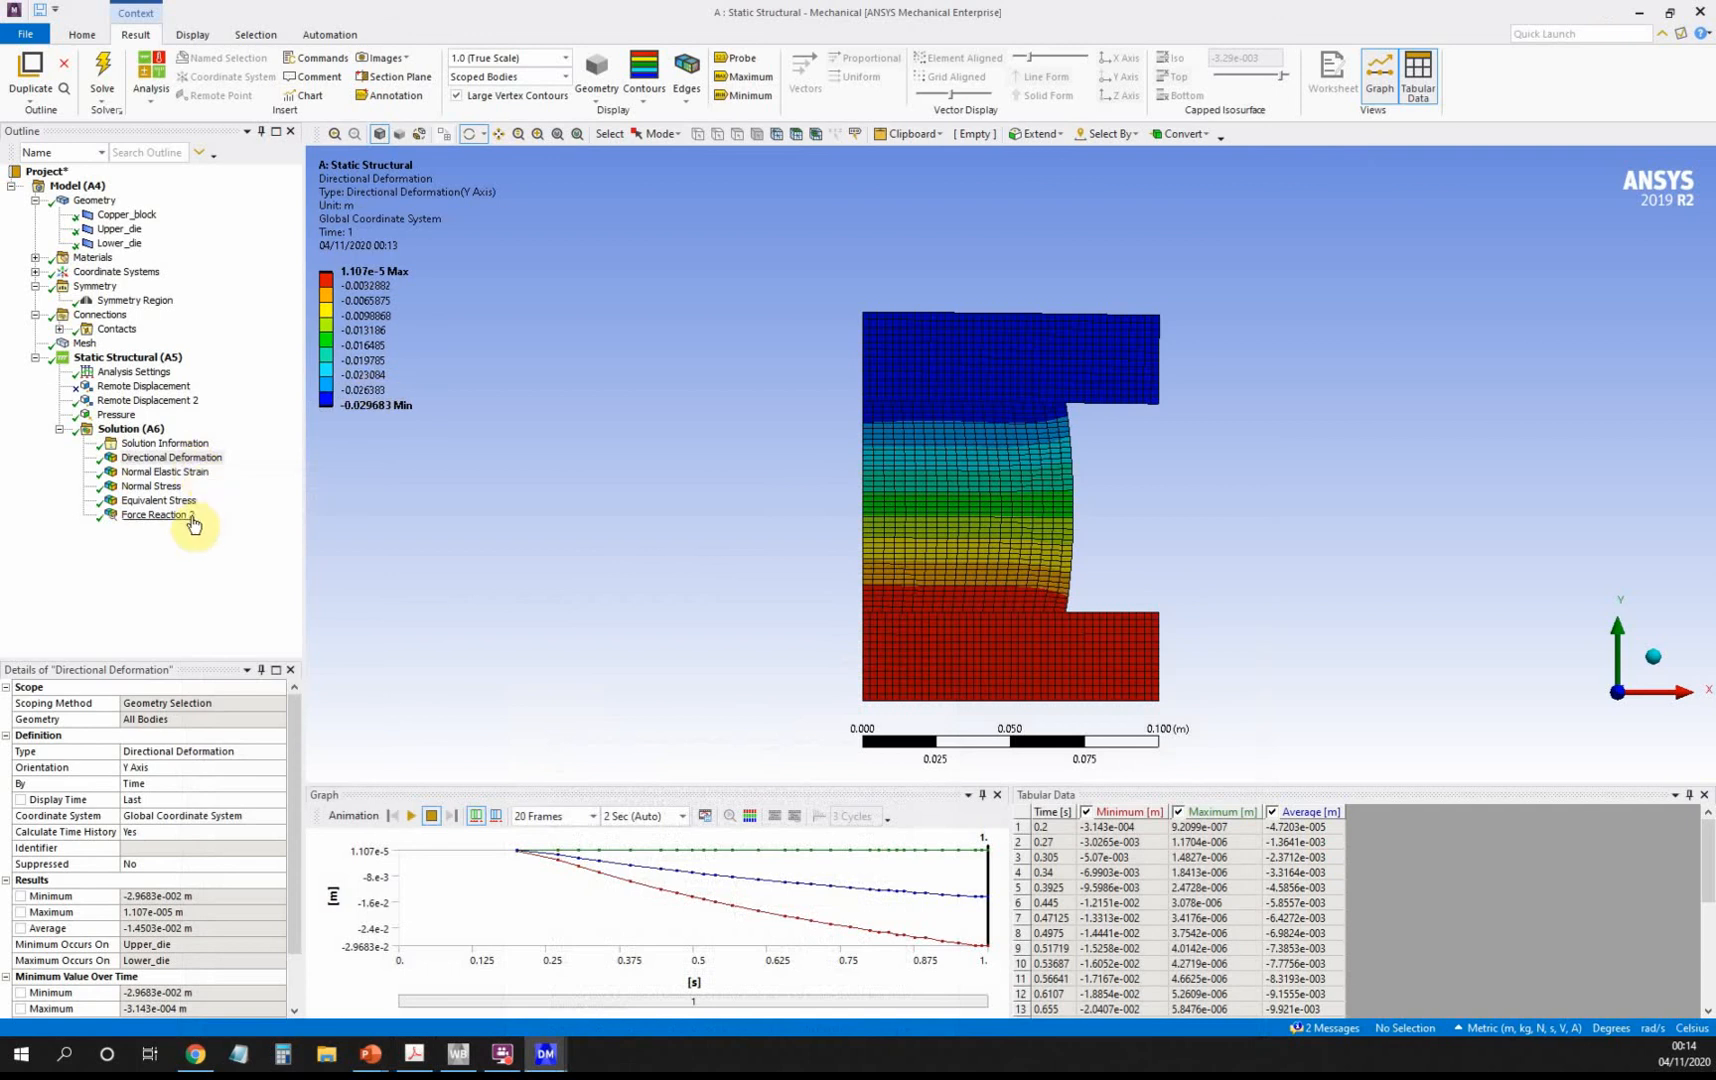
Insert and evaluate an Equivalent (von-Mises) strain result, then open the book's Figure 11.59.
left_click(155, 433)
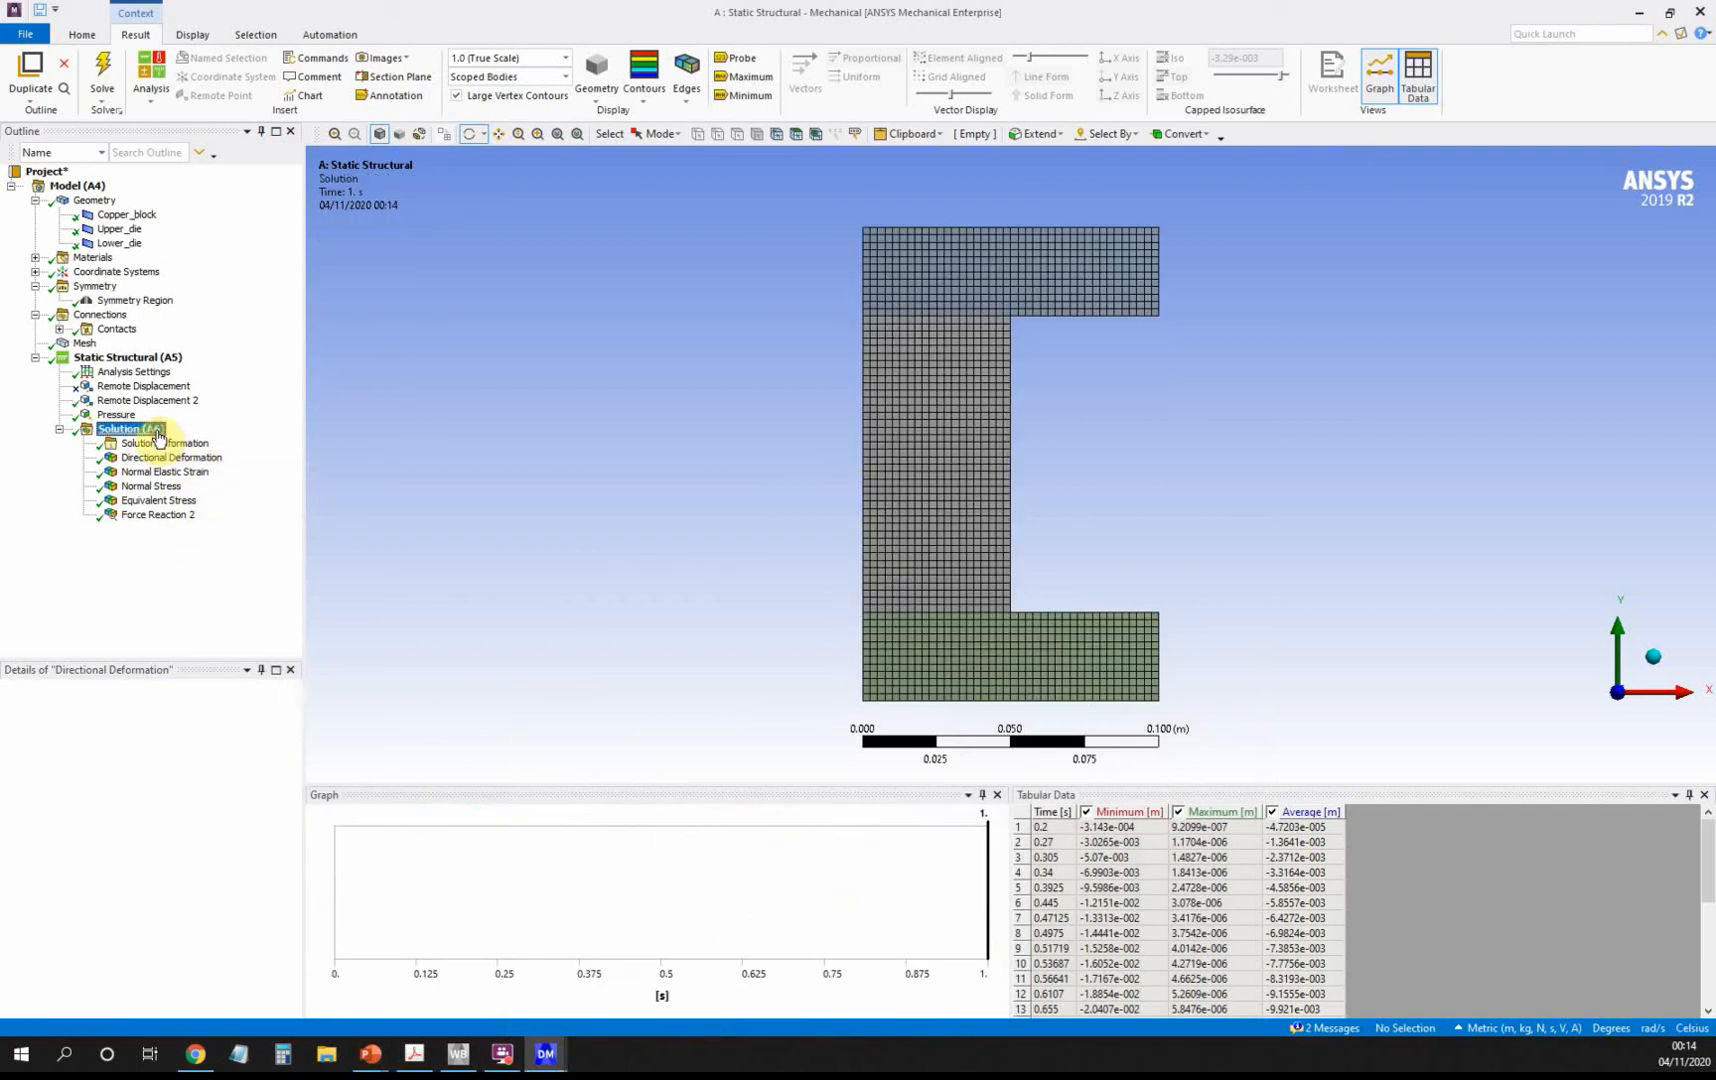
right_click(158, 436)
mouse_move(270, 447)
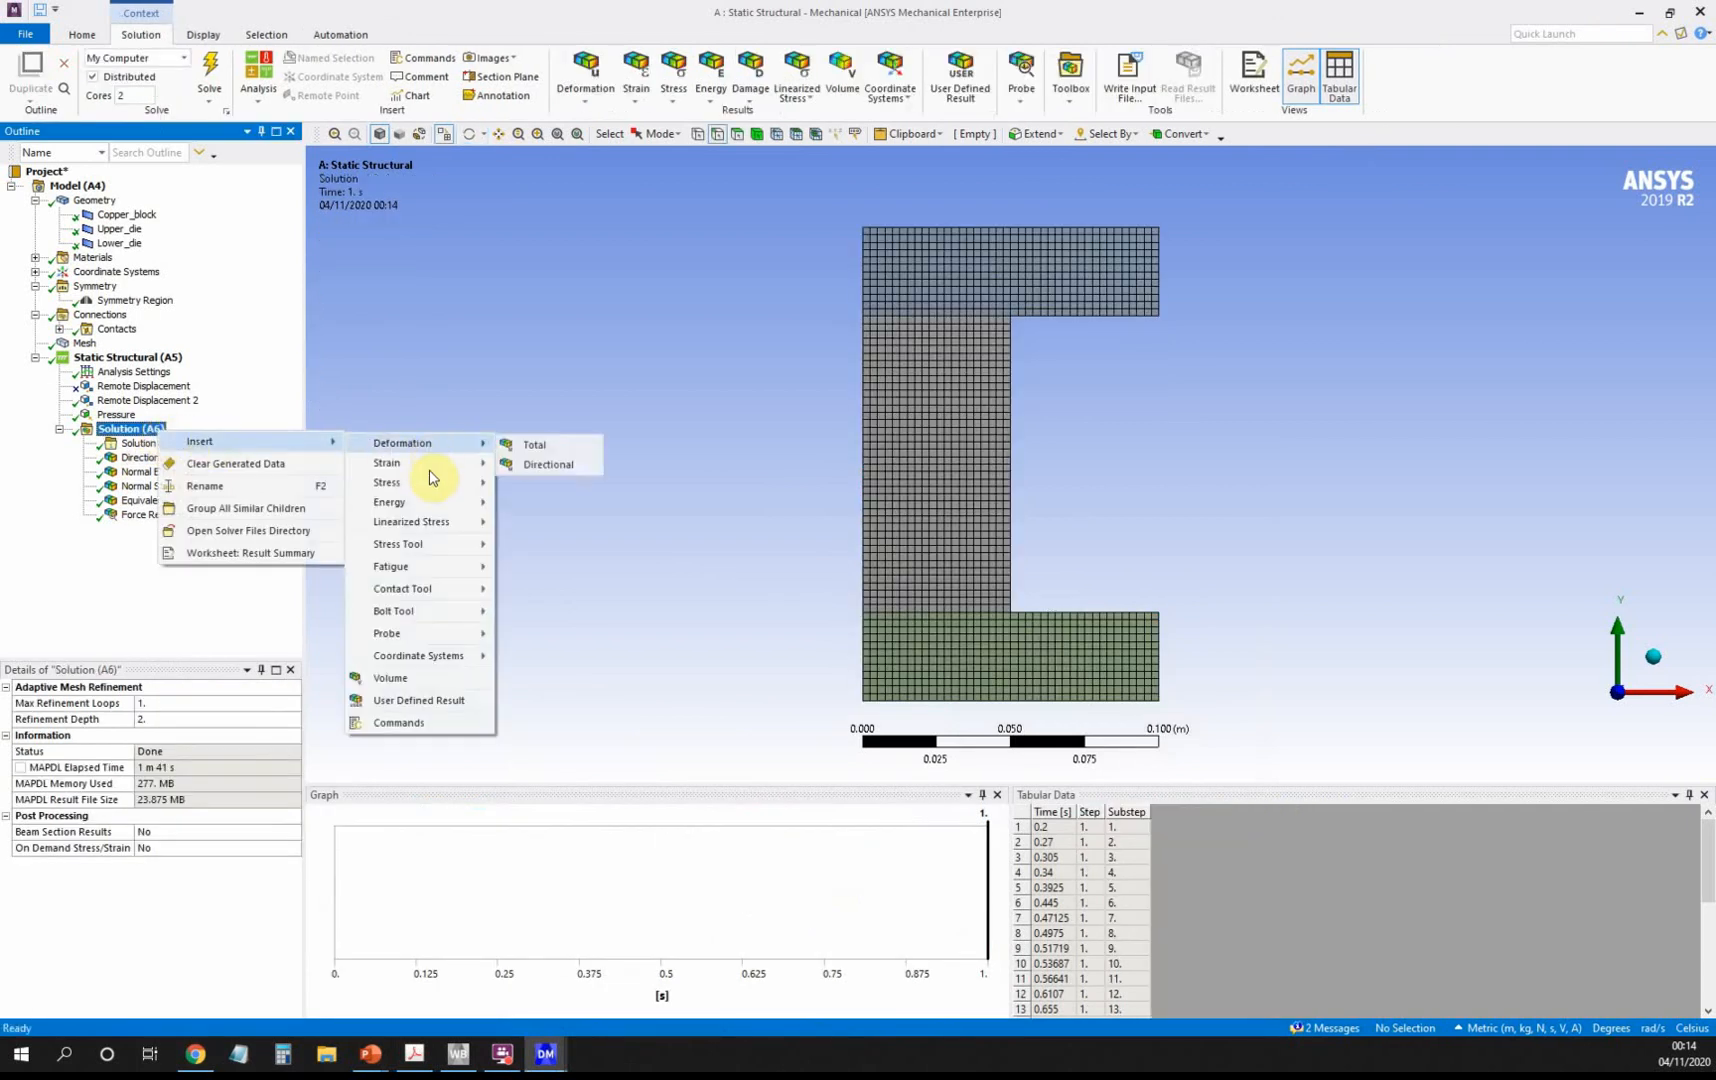
mouse_move(433, 464)
left_click(597, 470)
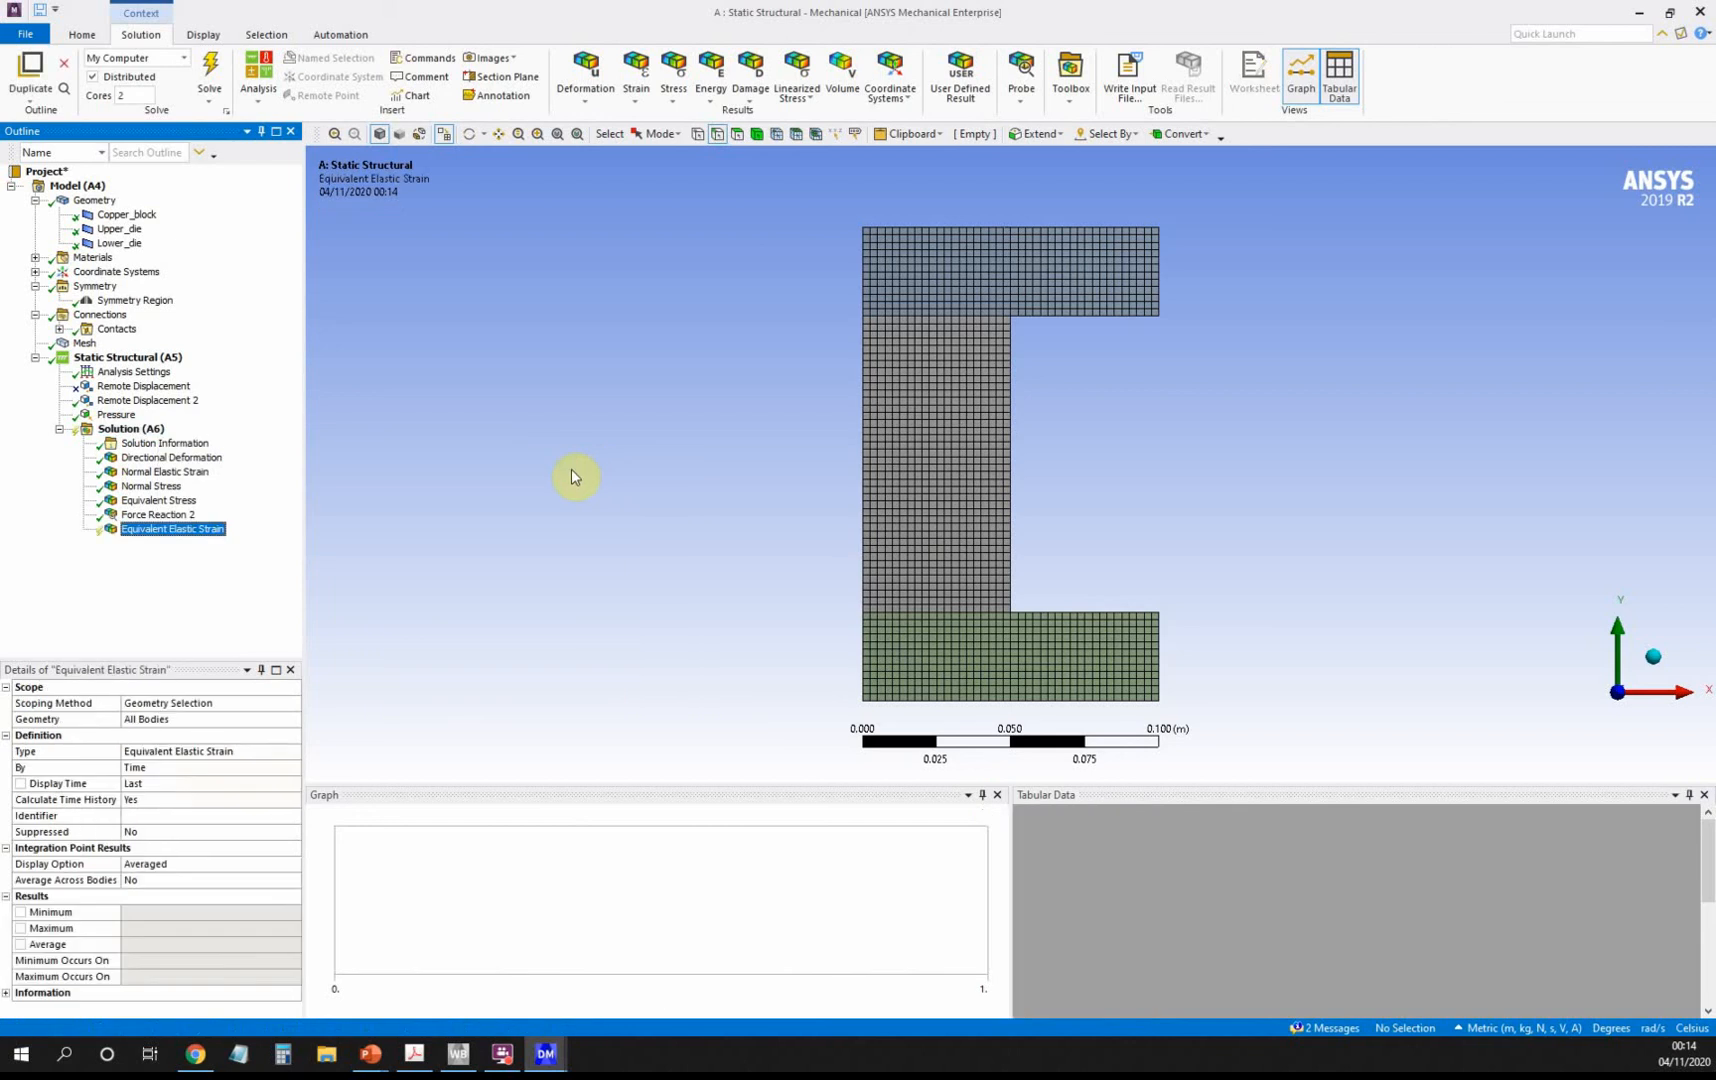
right_click(174, 528)
left_click(231, 561)
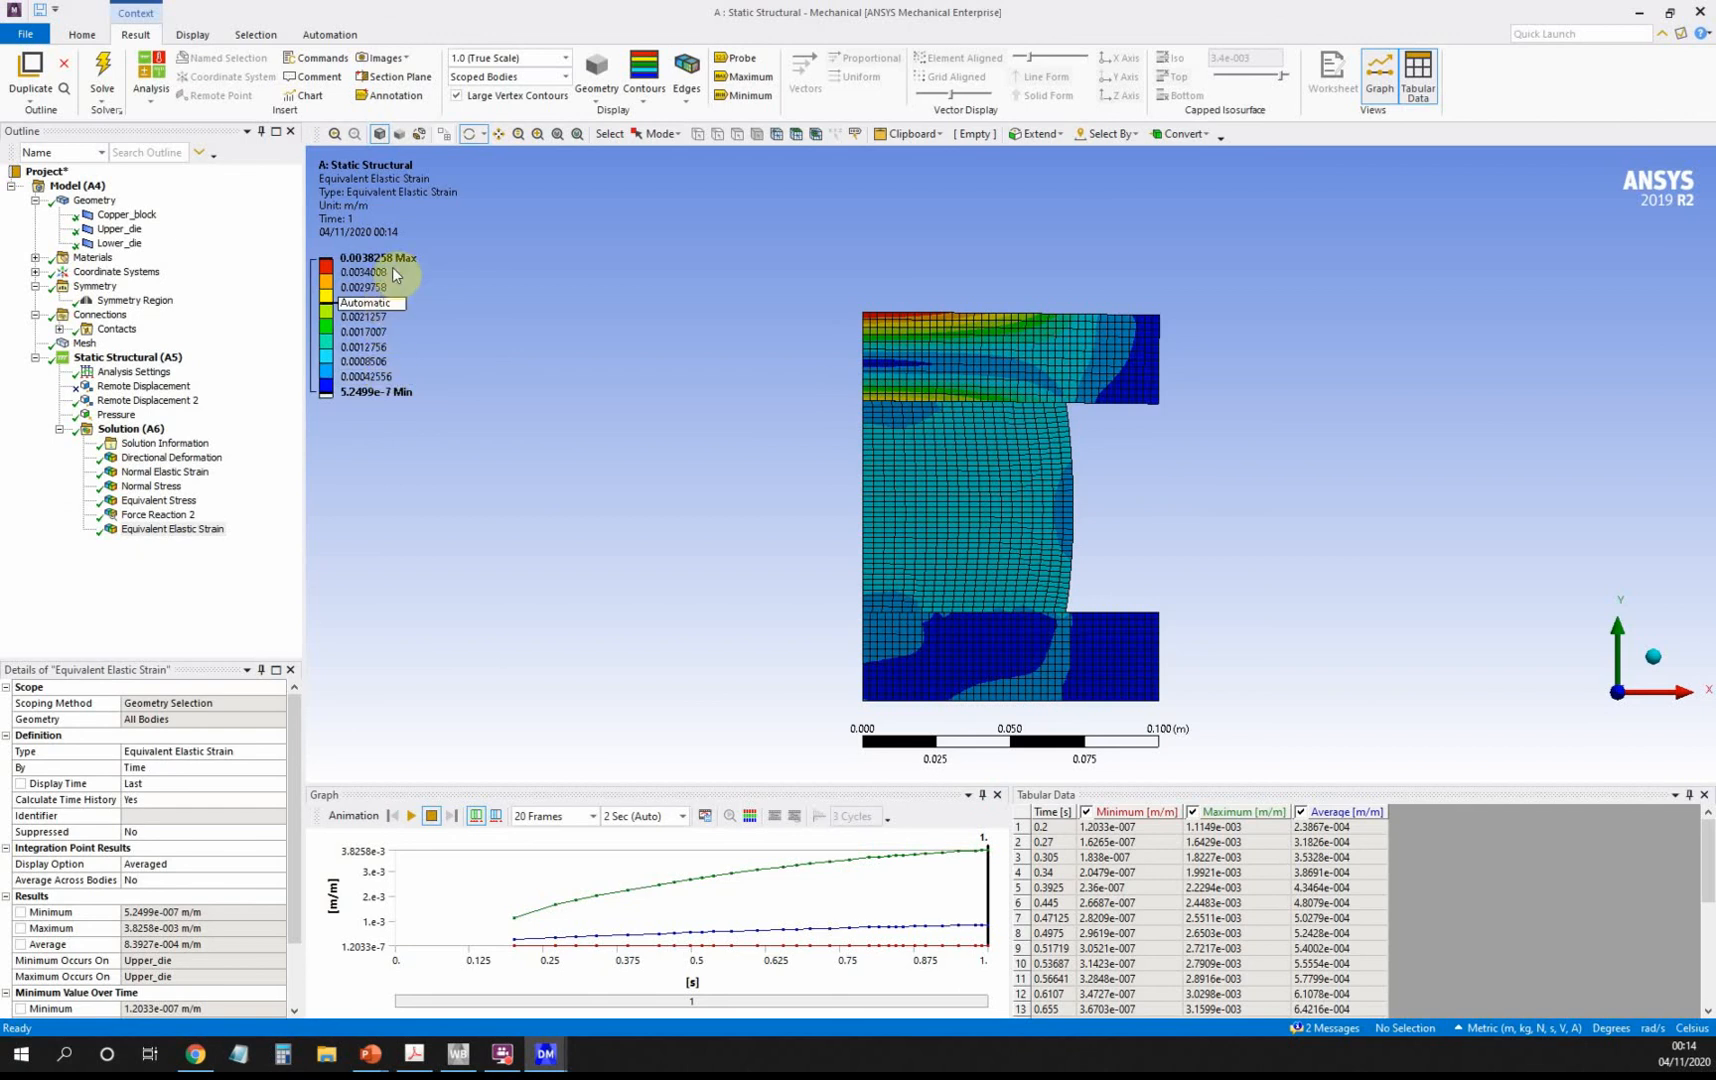
left_click(416, 1054)
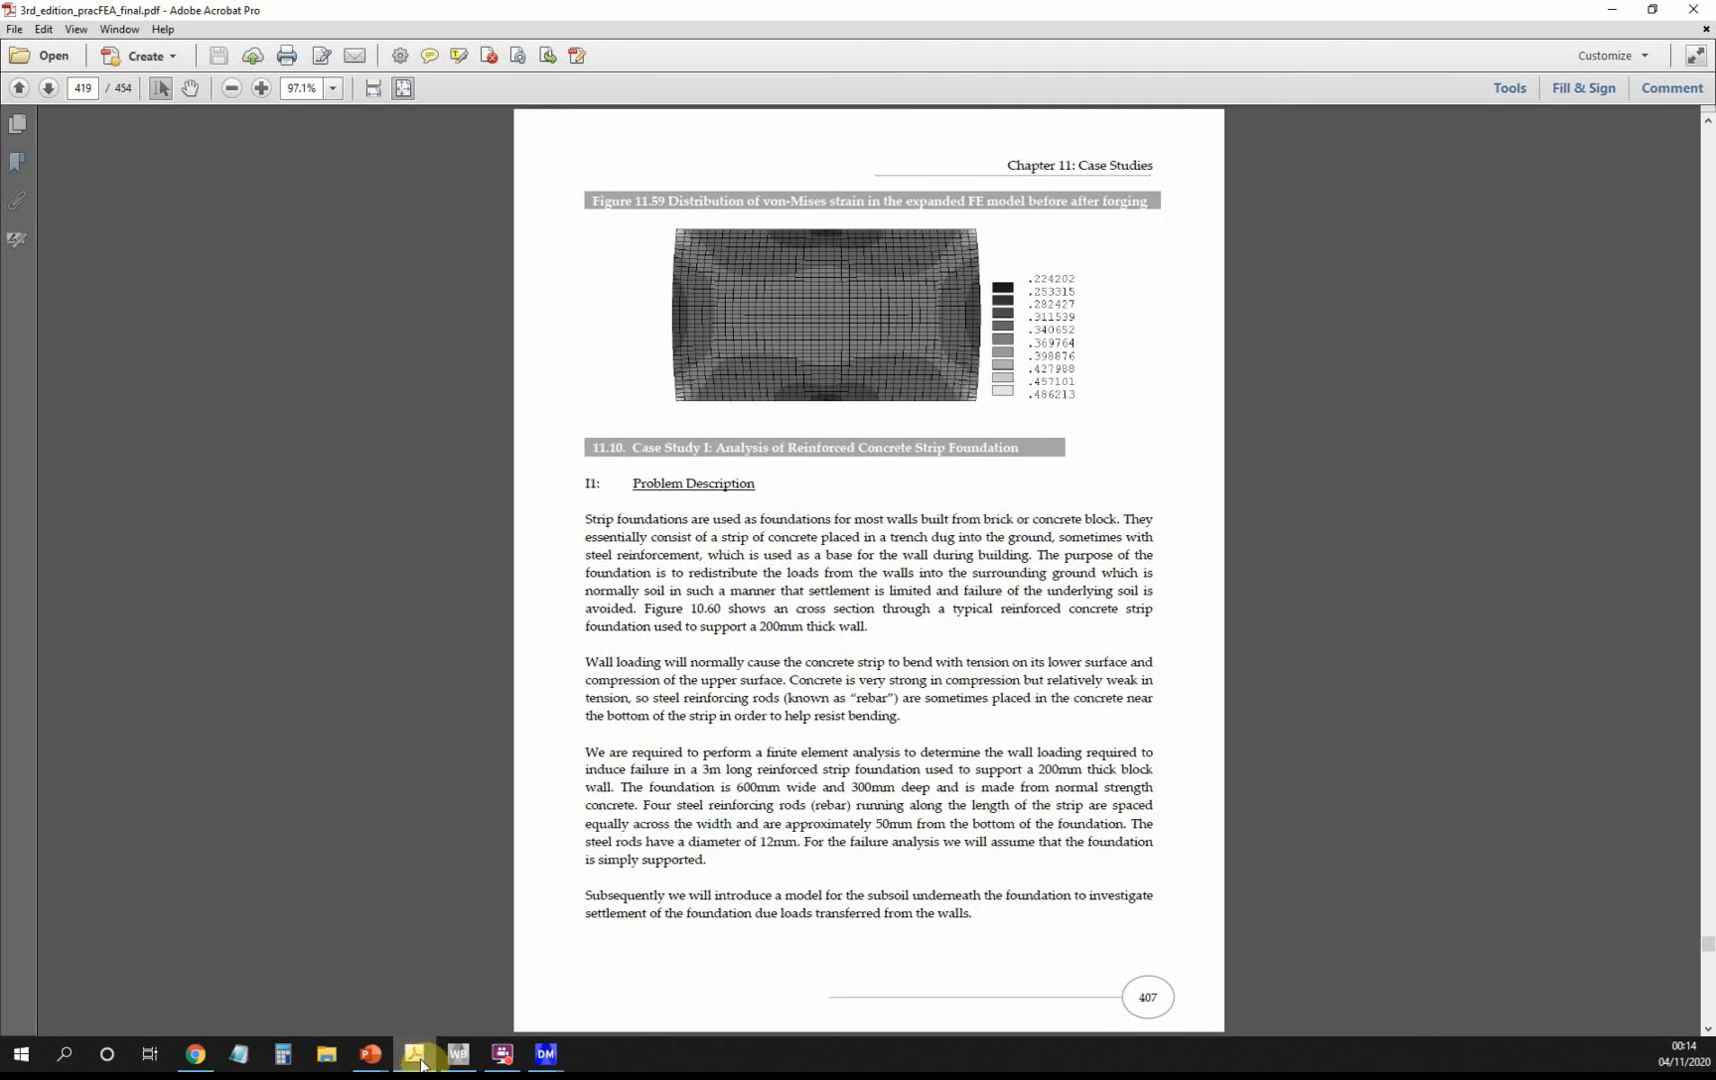
Minimize Acrobat to view the Equivalent Elastic Strain plot, 5.2499e-7 to 0.0038258 m/m.
left_click(418, 1056)
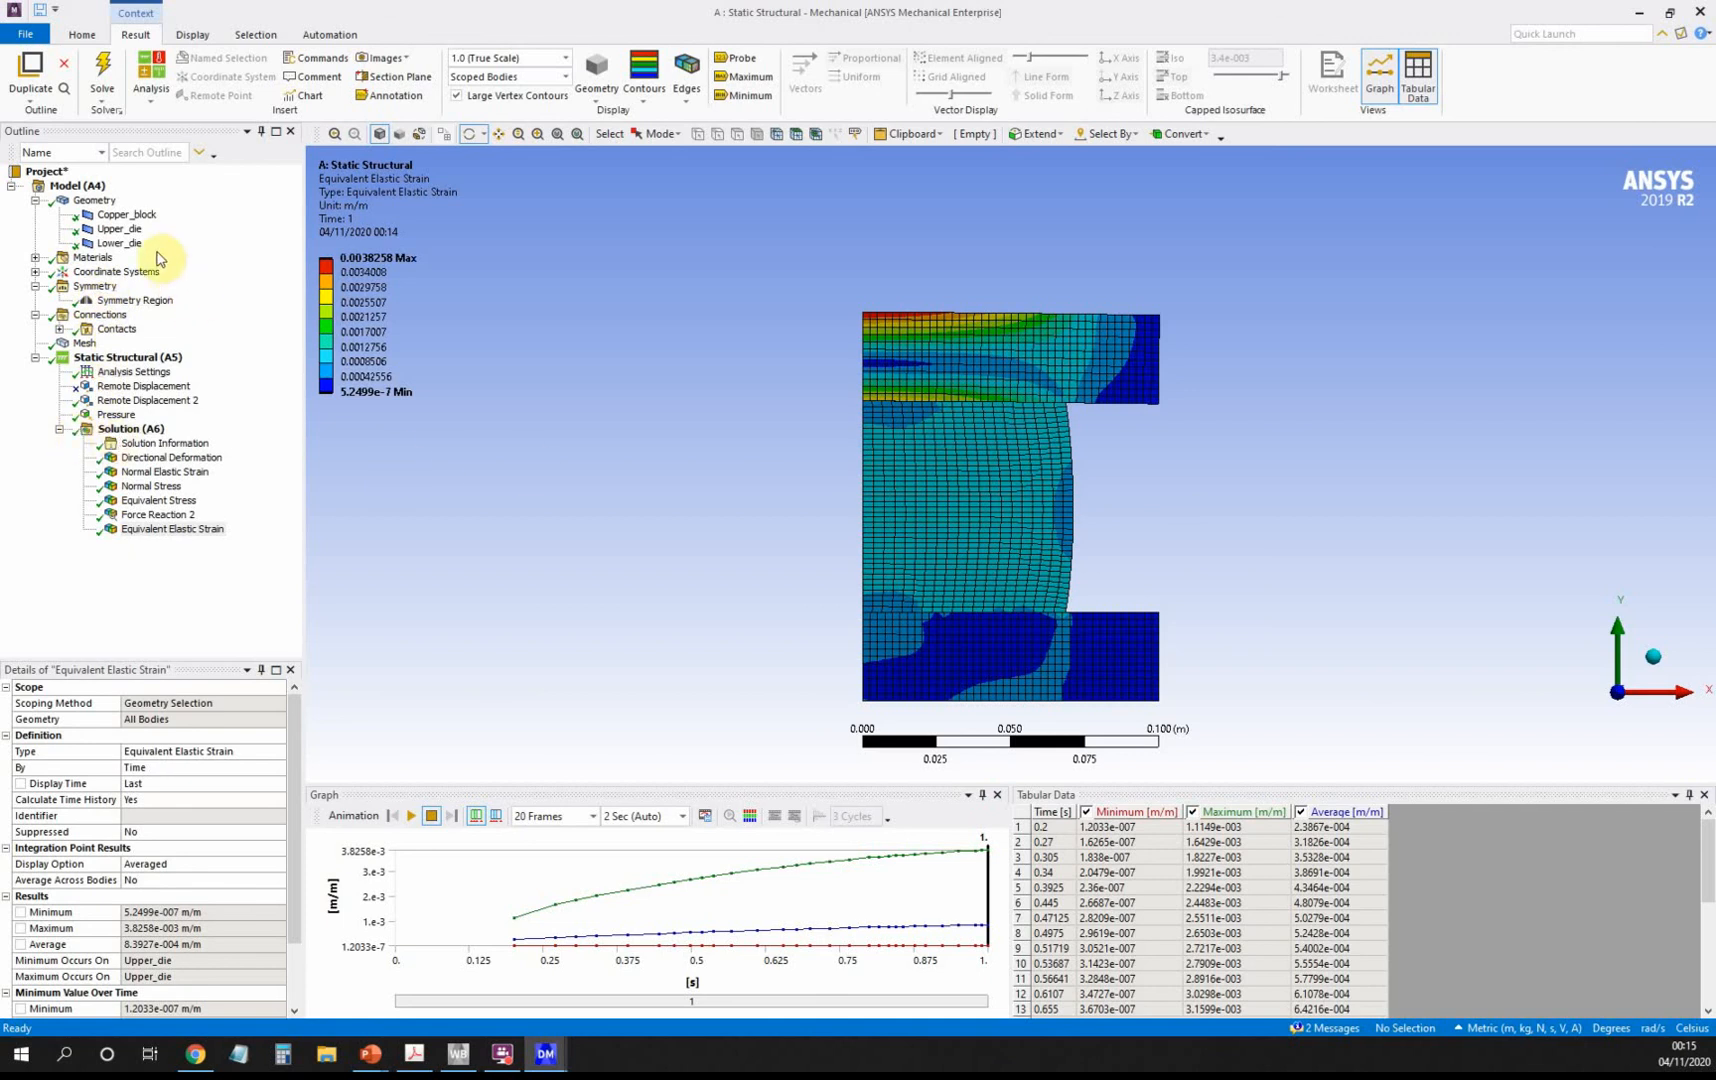
Inspect the mesh, geometry, Copper_block and Lower_die materials, and the symmetry region.
left_click(84, 343)
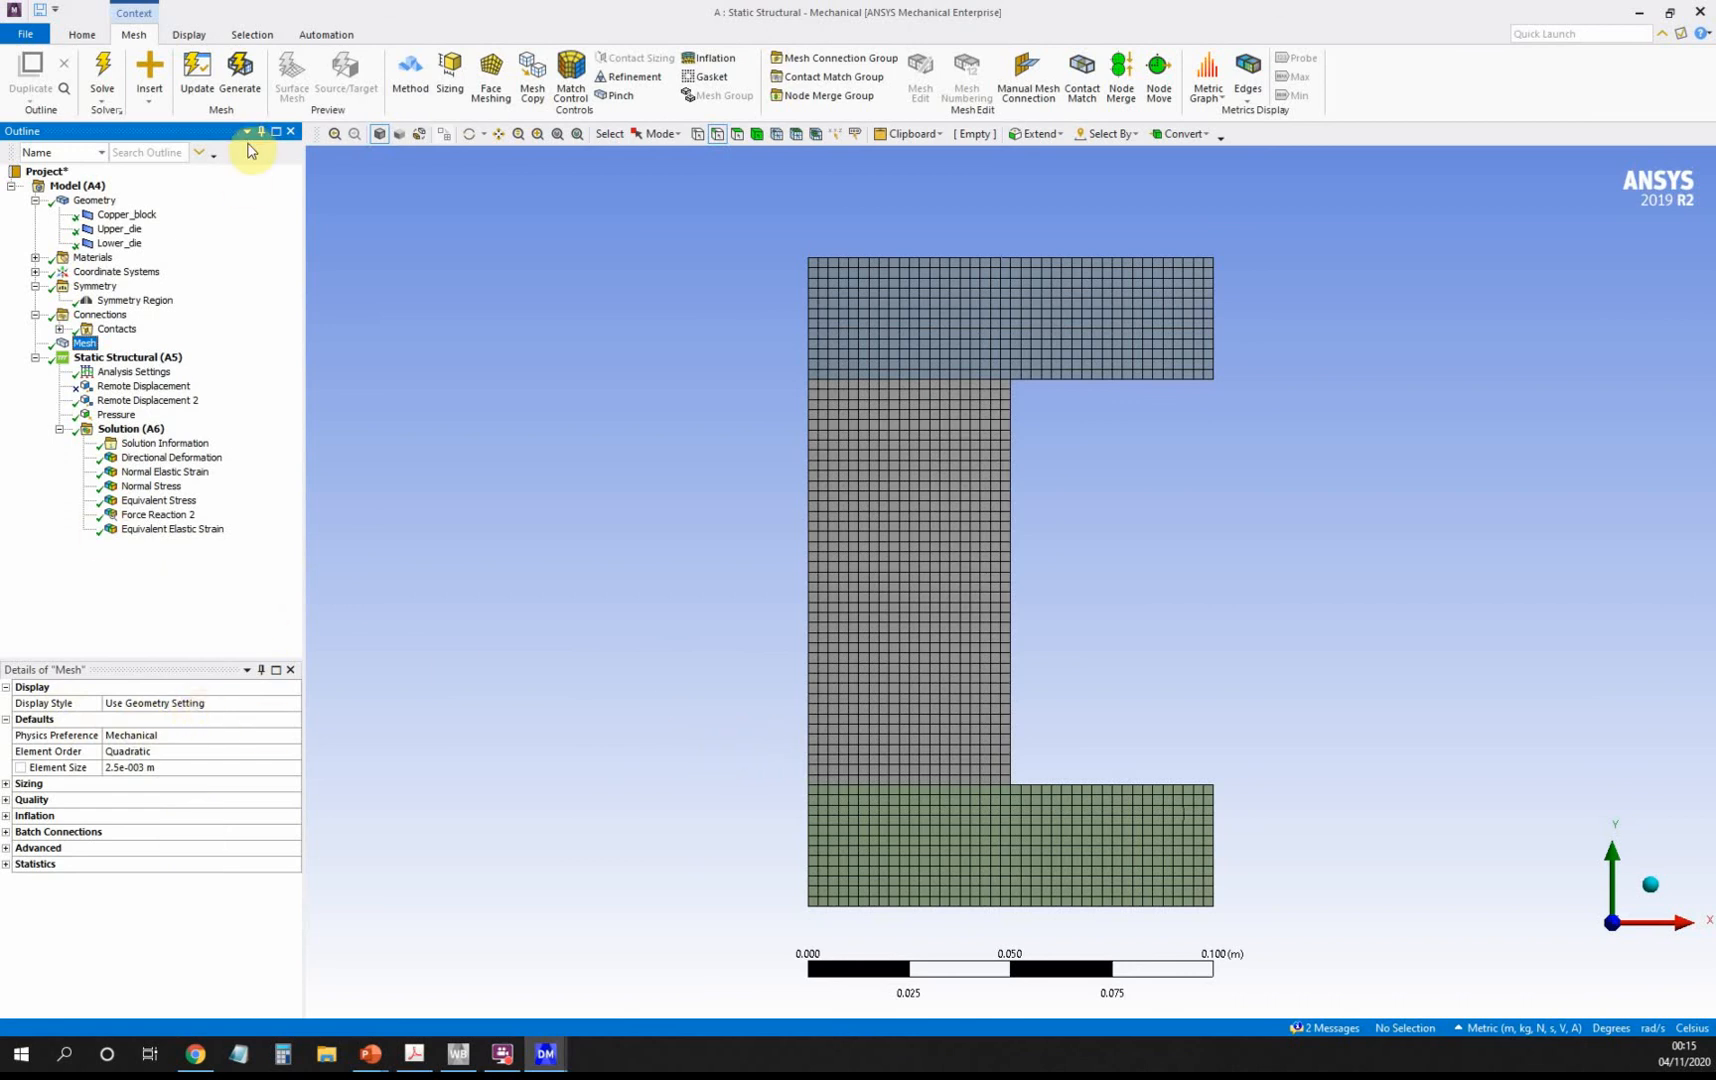
left_click(97, 201)
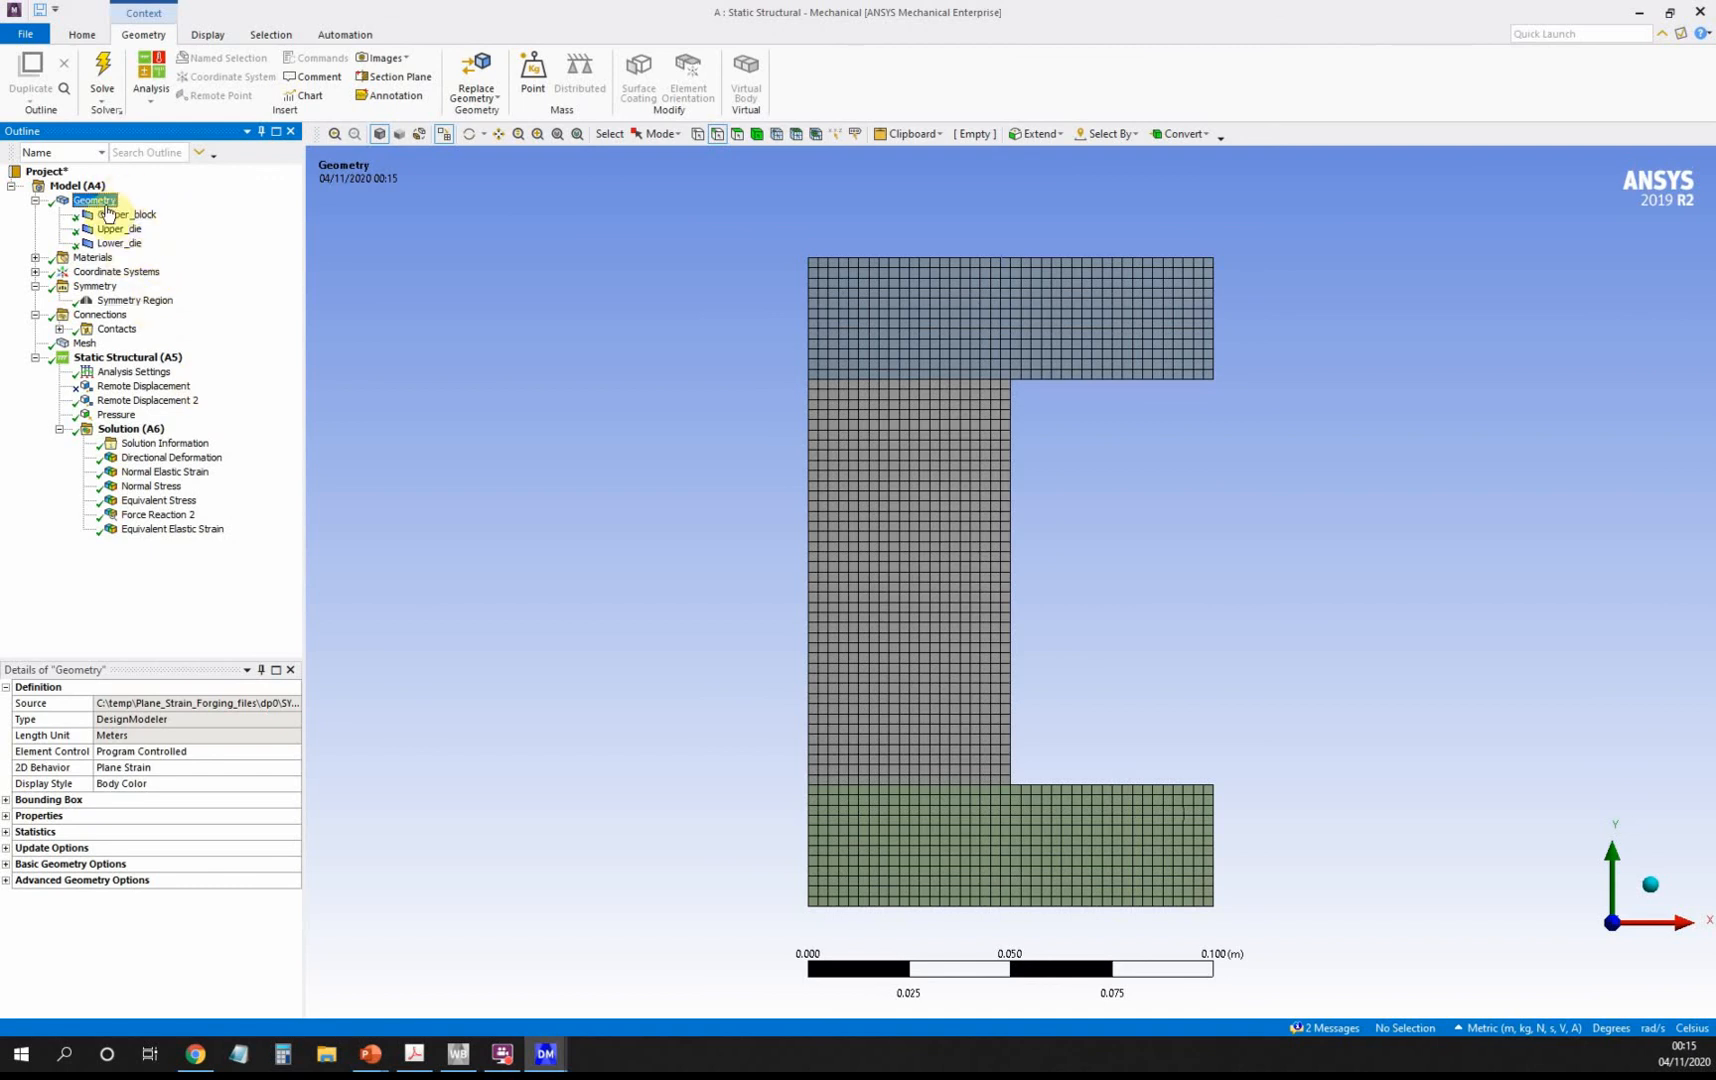
left_click(146, 216)
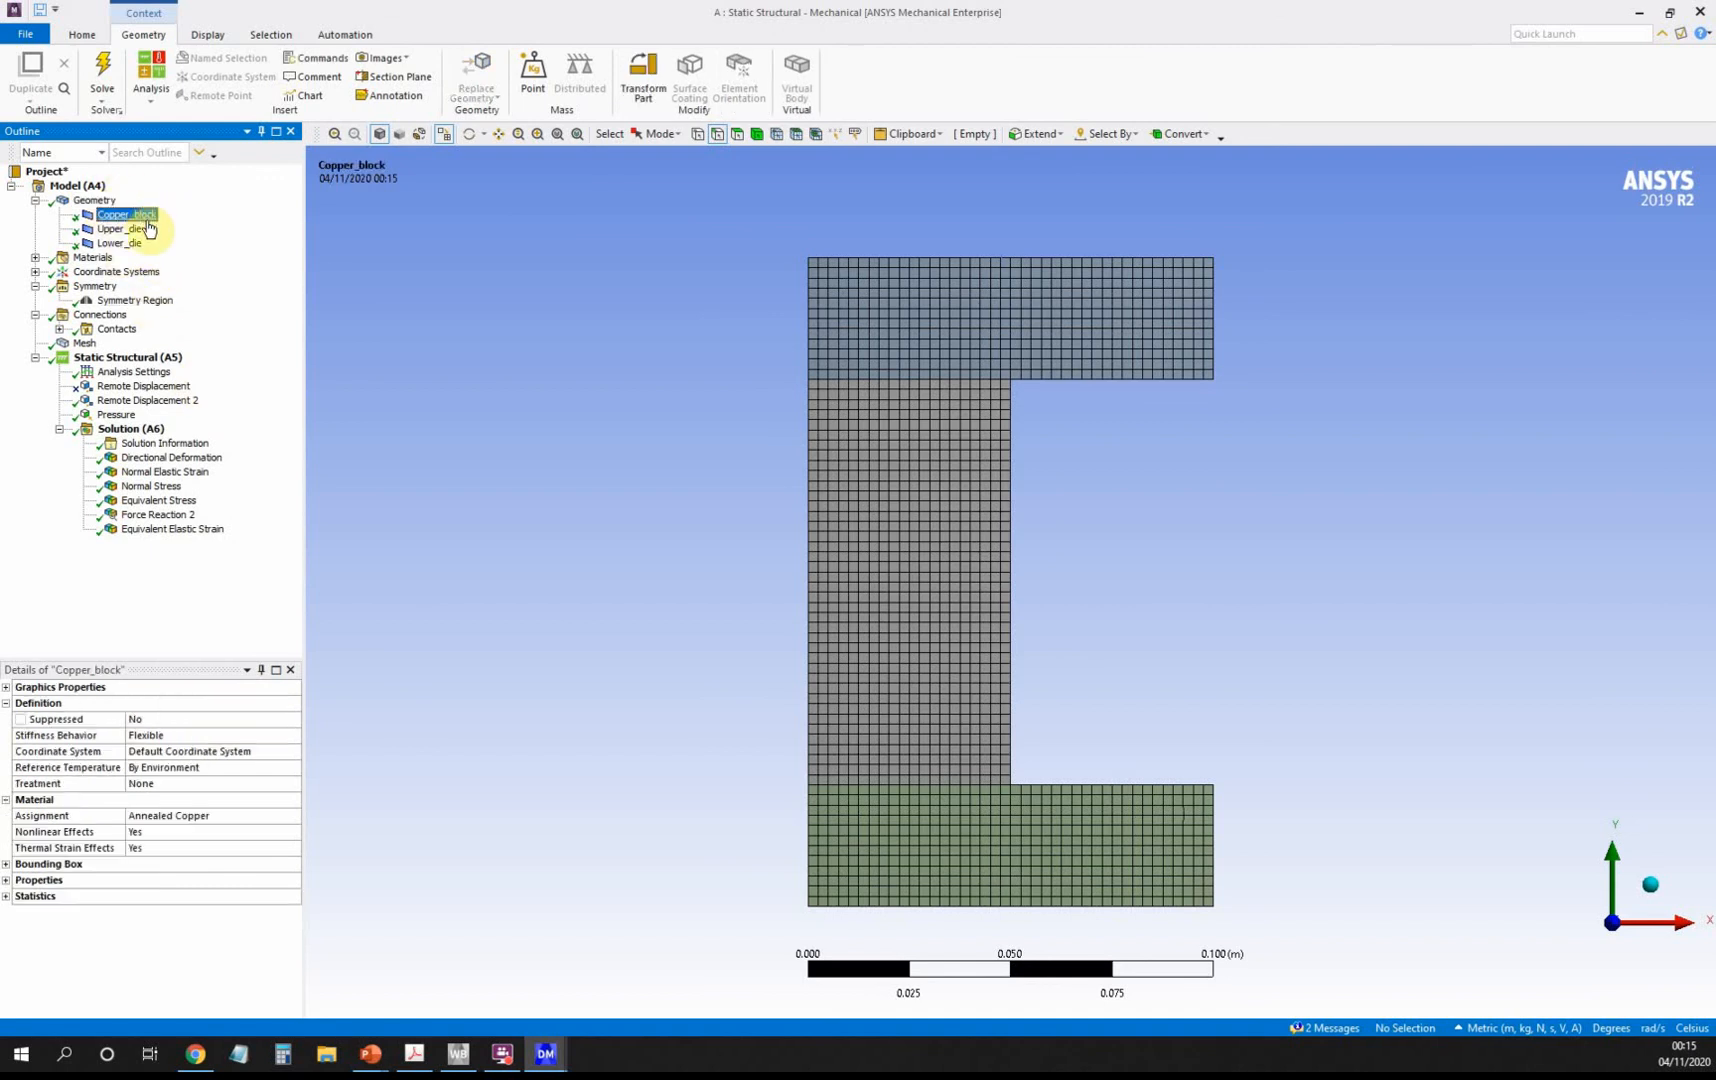
left_click(136, 245)
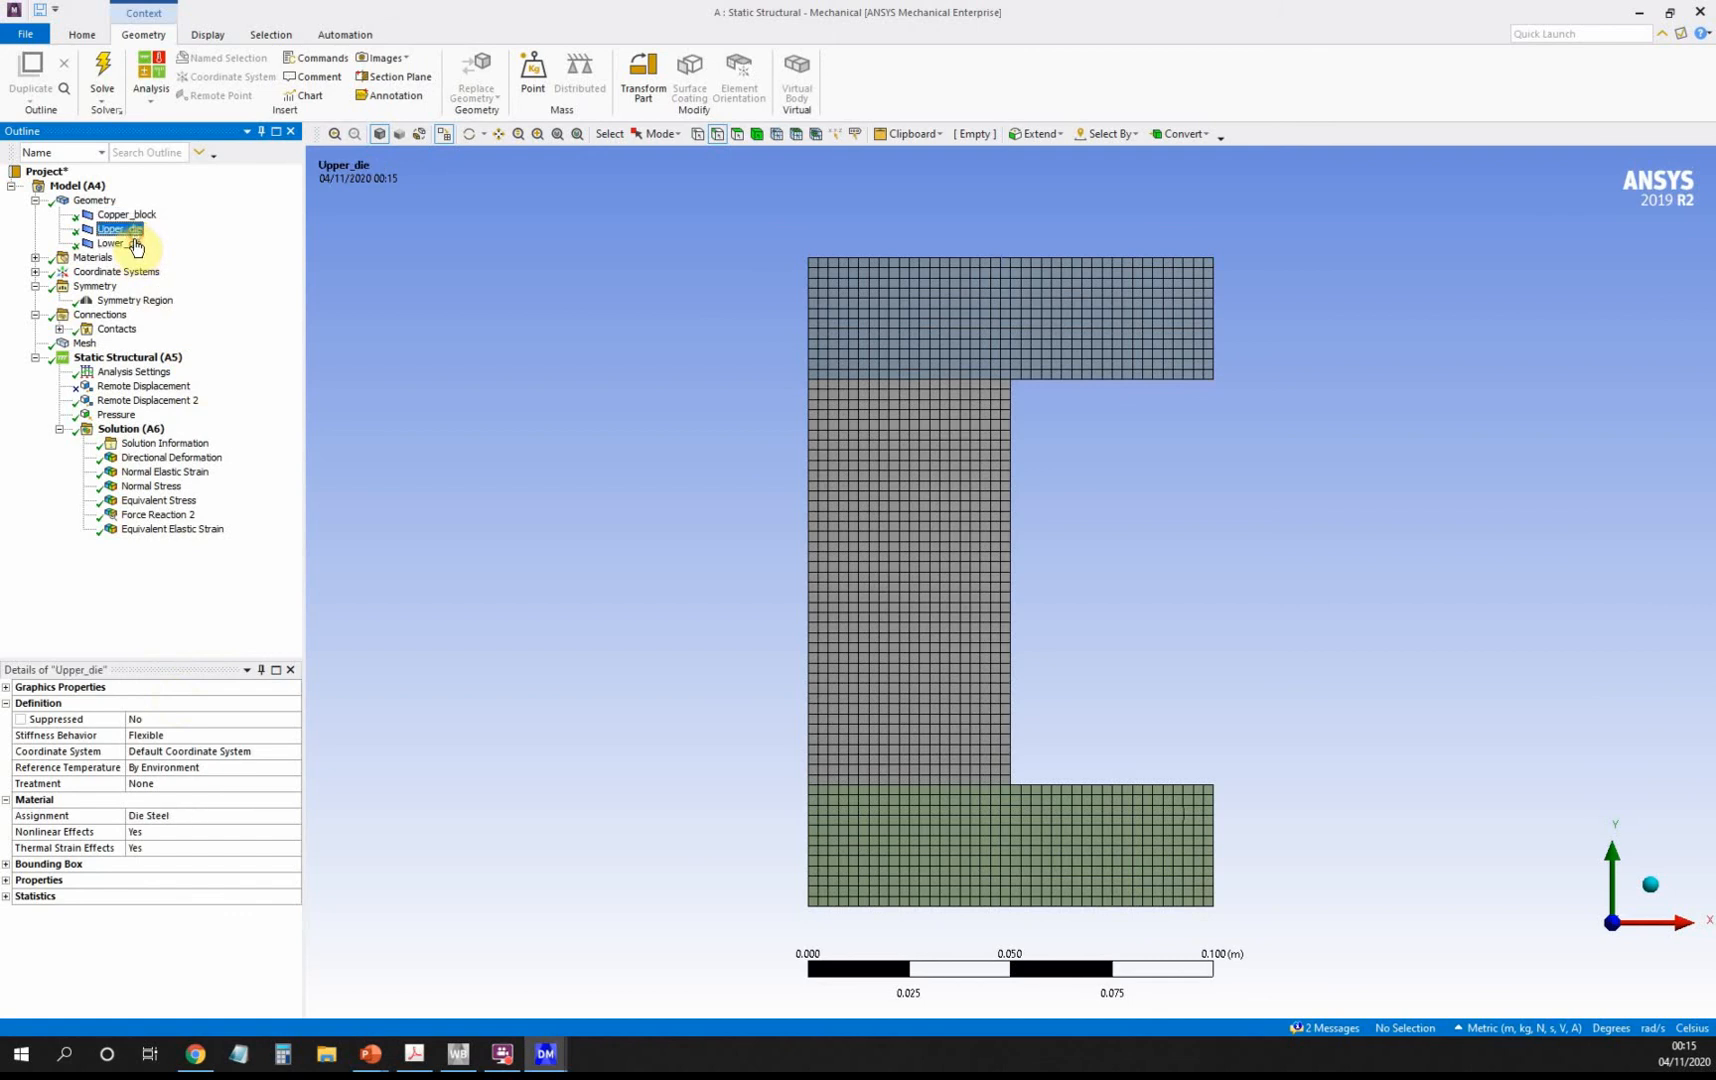
left_click(105, 290)
left_click(127, 301)
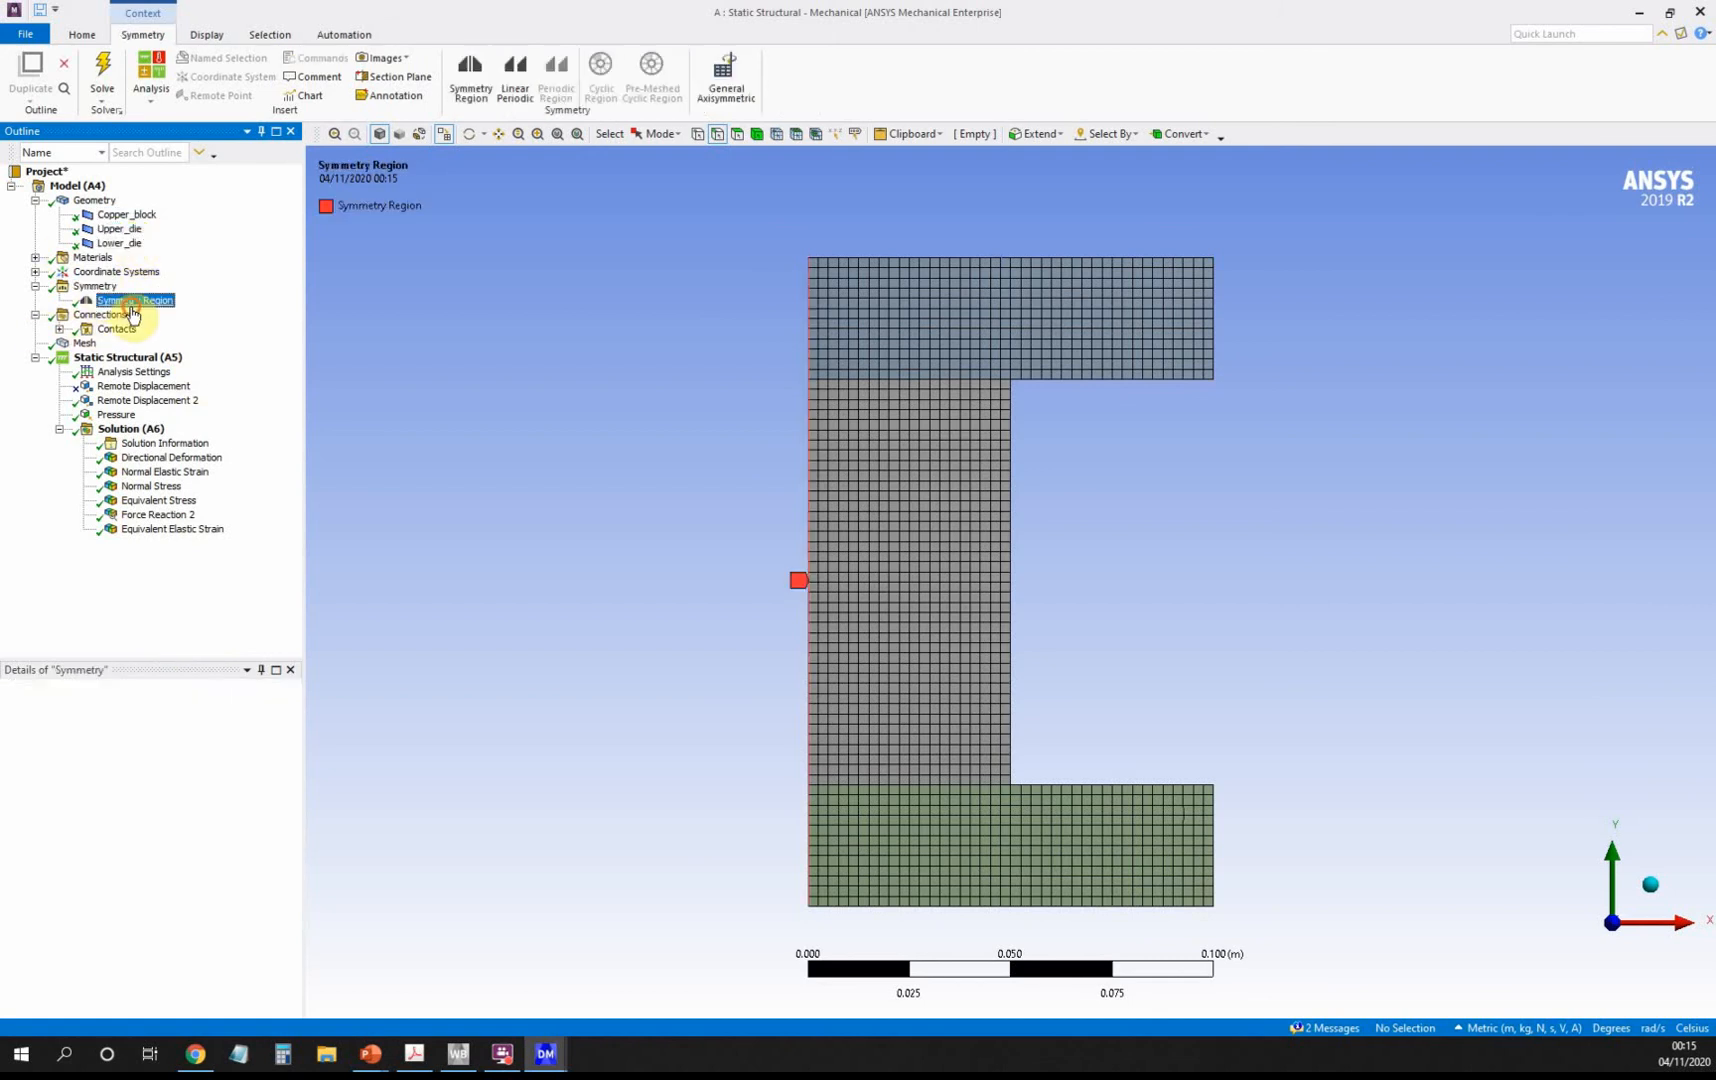
Review the frictional contacts, the mesh, and the one-step Analysis Settings with Large Deflection on.
left_click(59, 329)
left_click(108, 329)
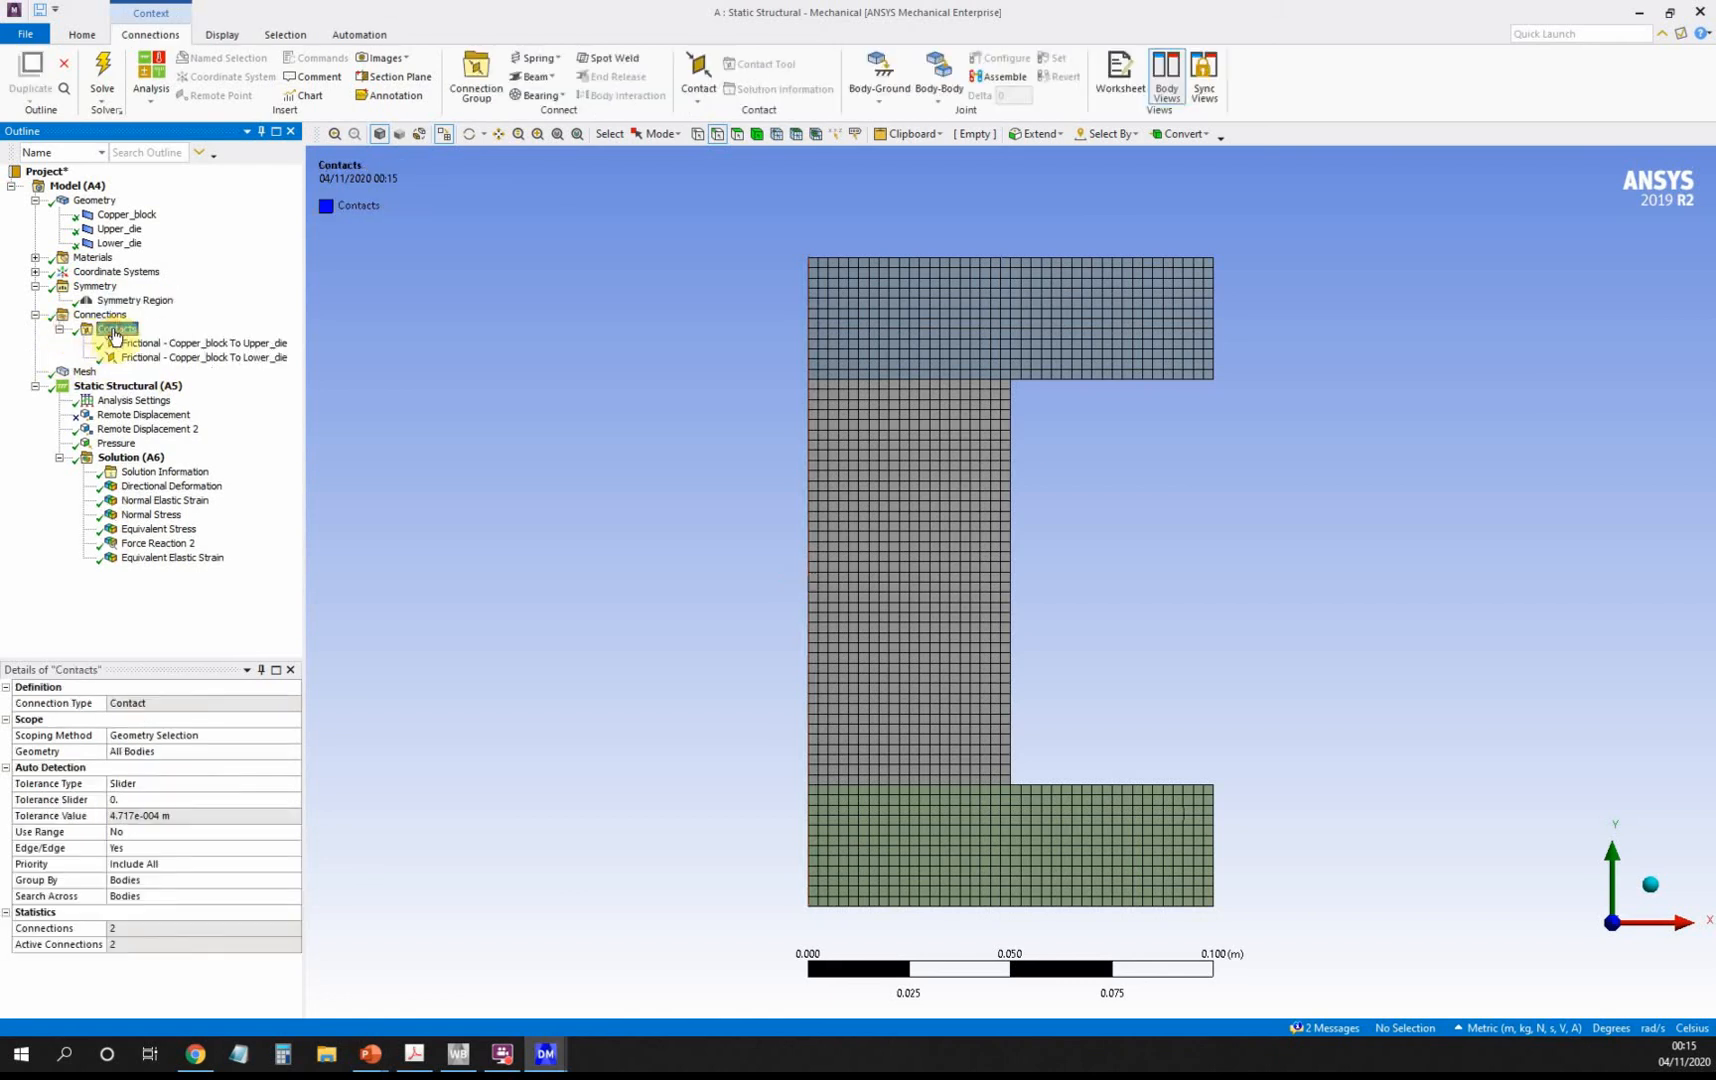
left_click(200, 344)
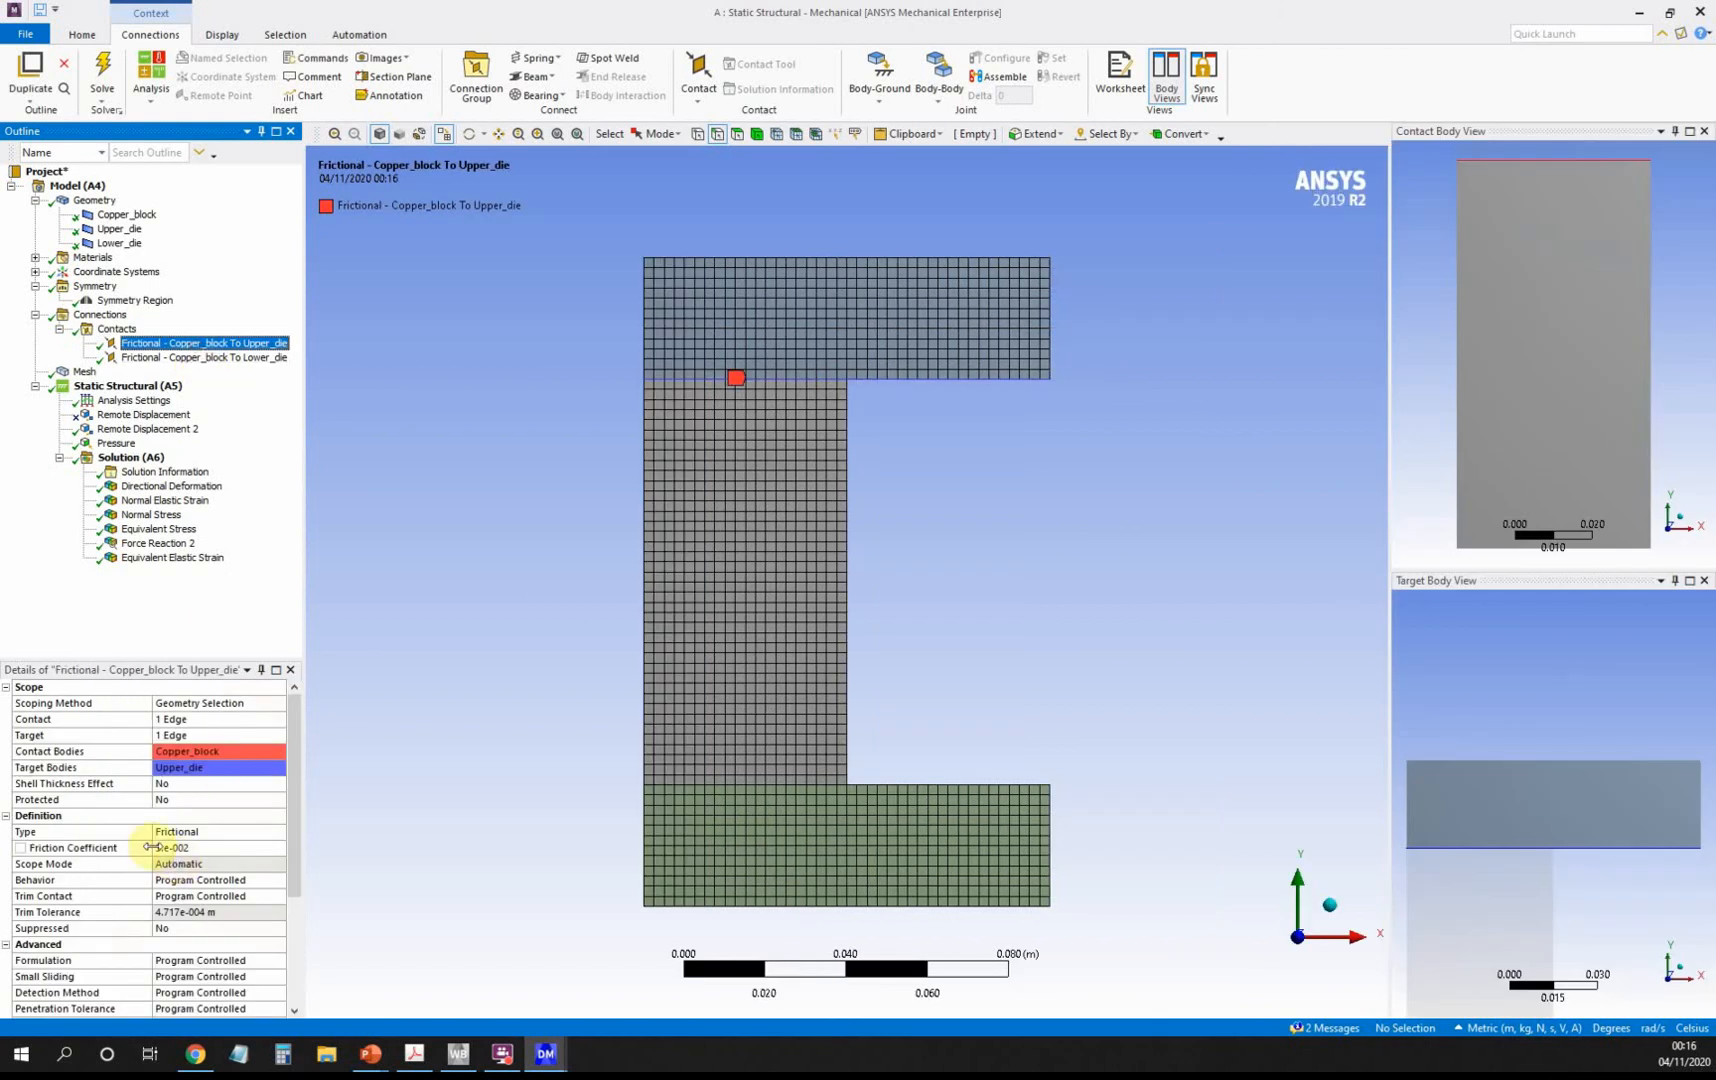
left_click(86, 373)
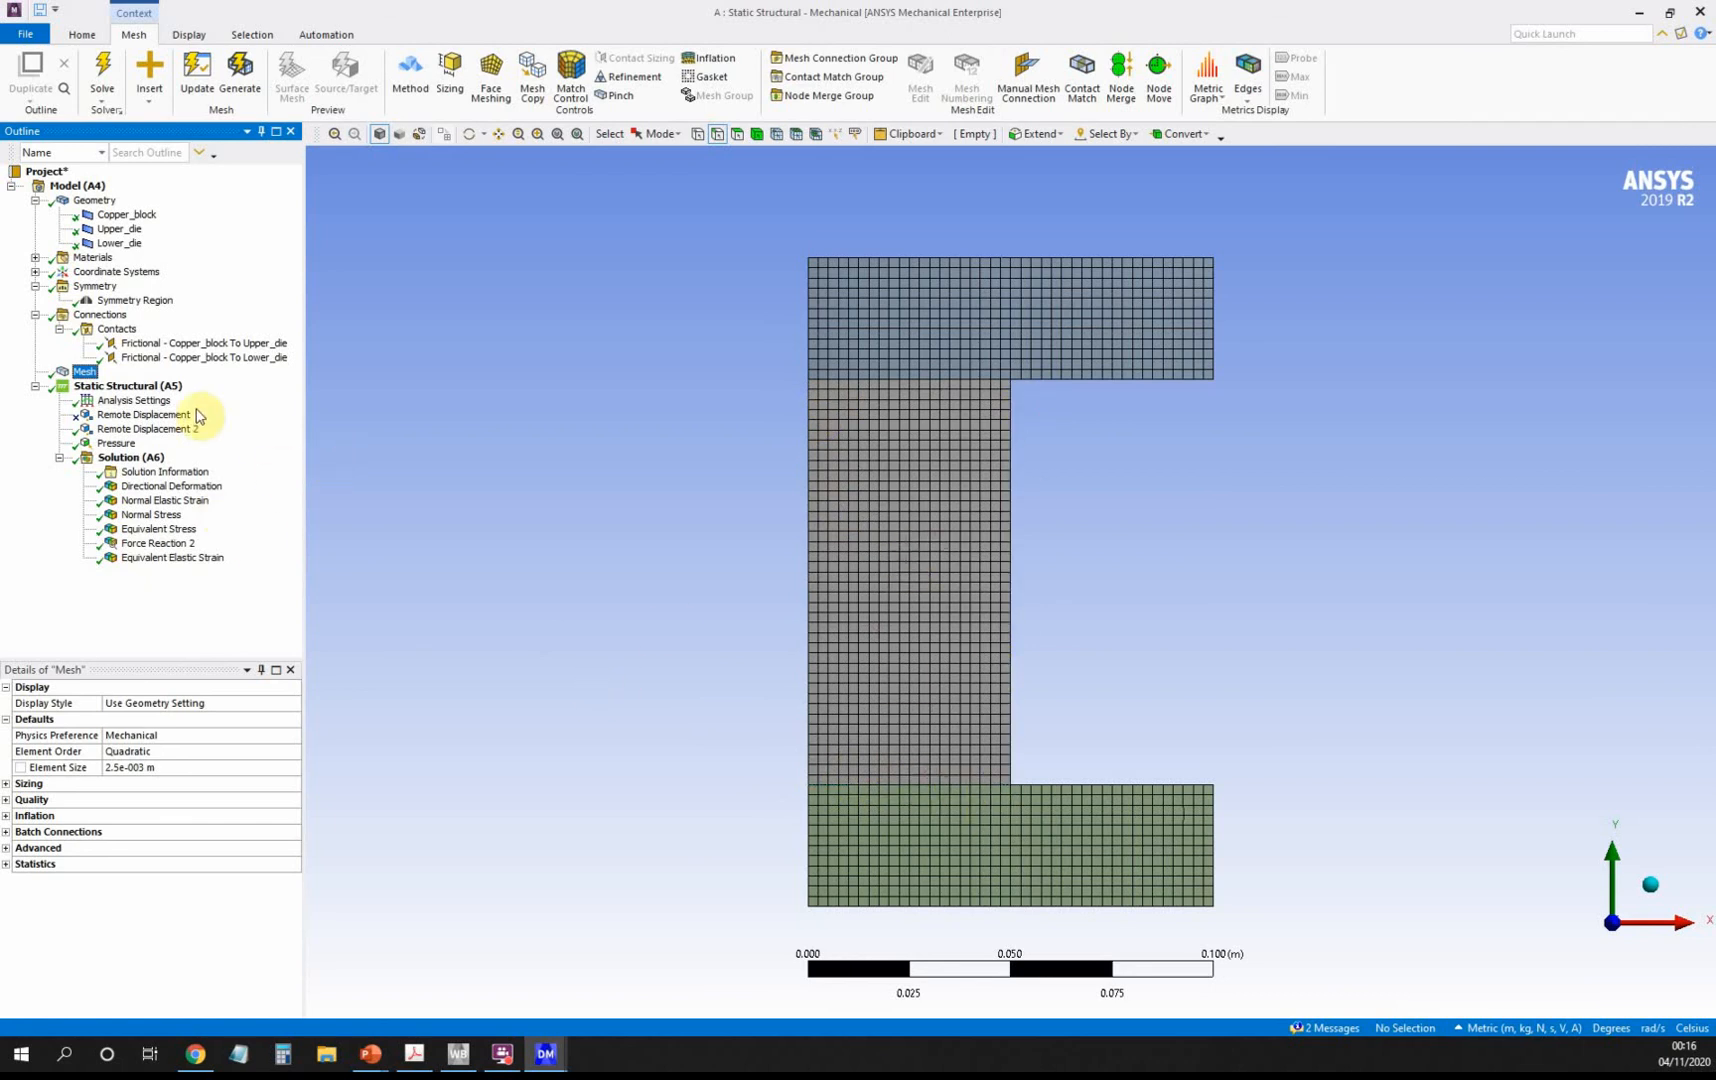
left_click(135, 401)
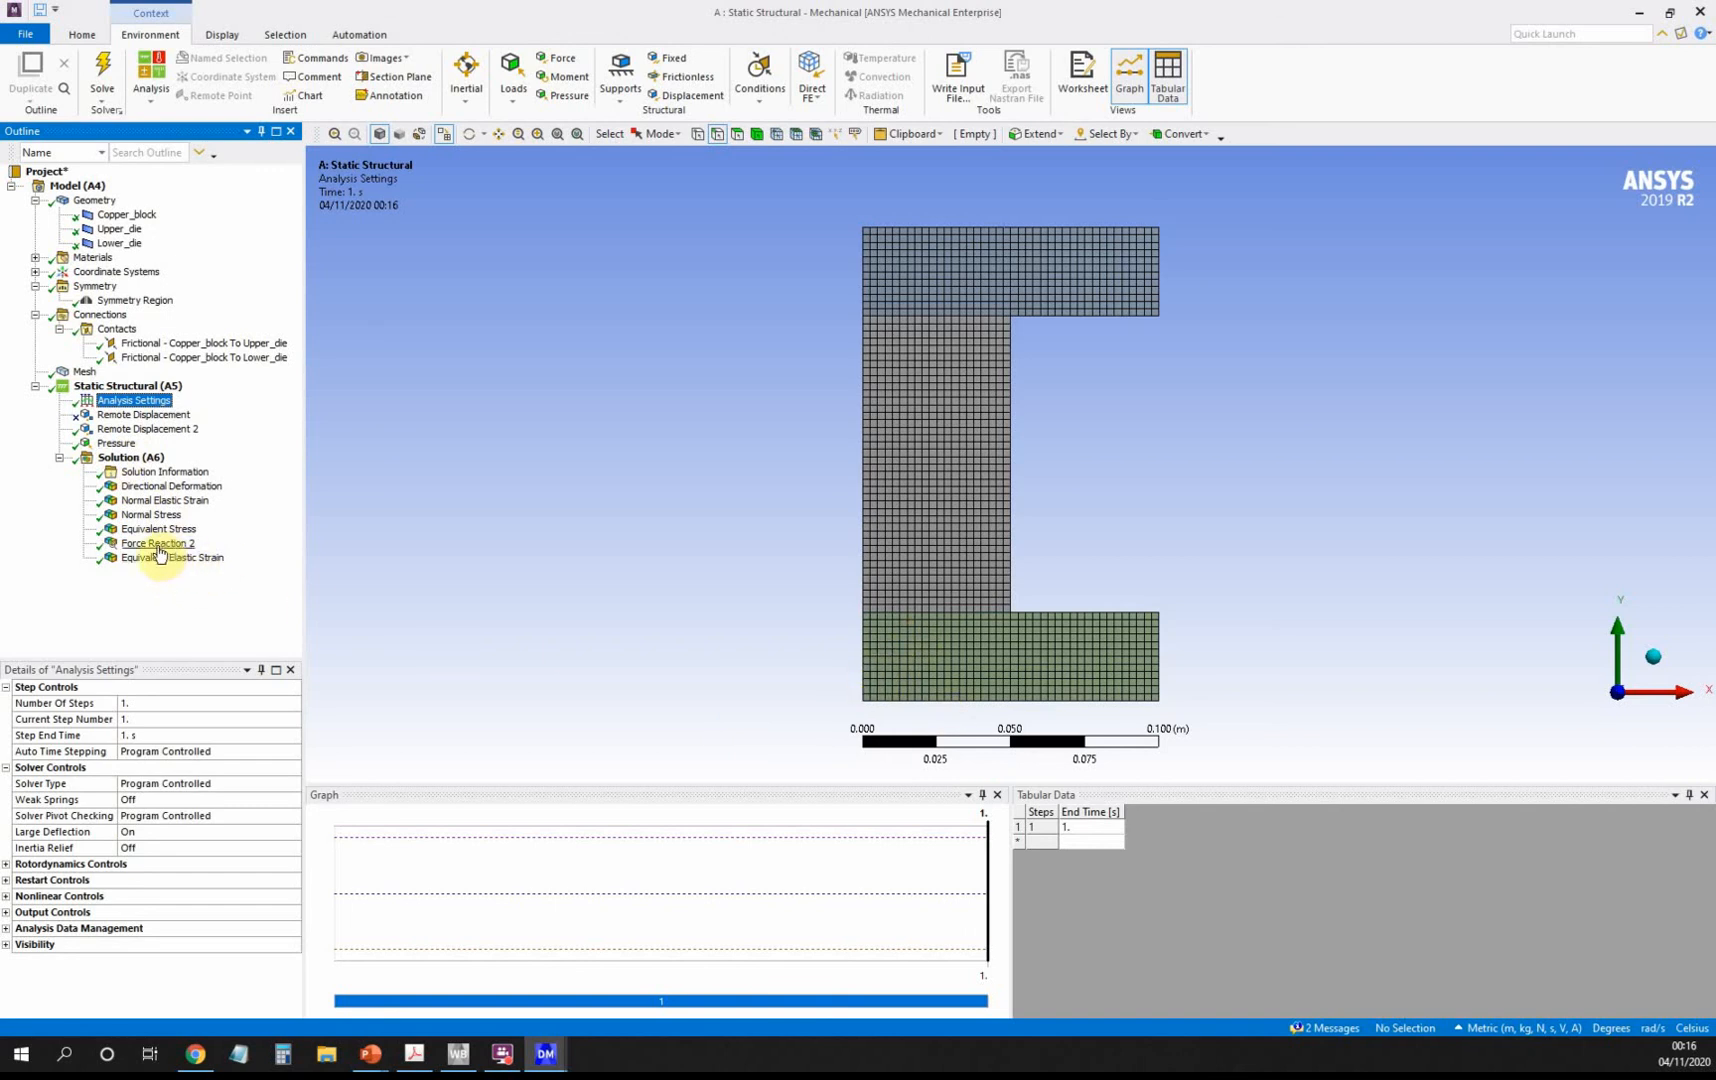
Browse Solution's Insert > Probe options without adding one, then bring the forging slideshow forward.
left_click(128, 458)
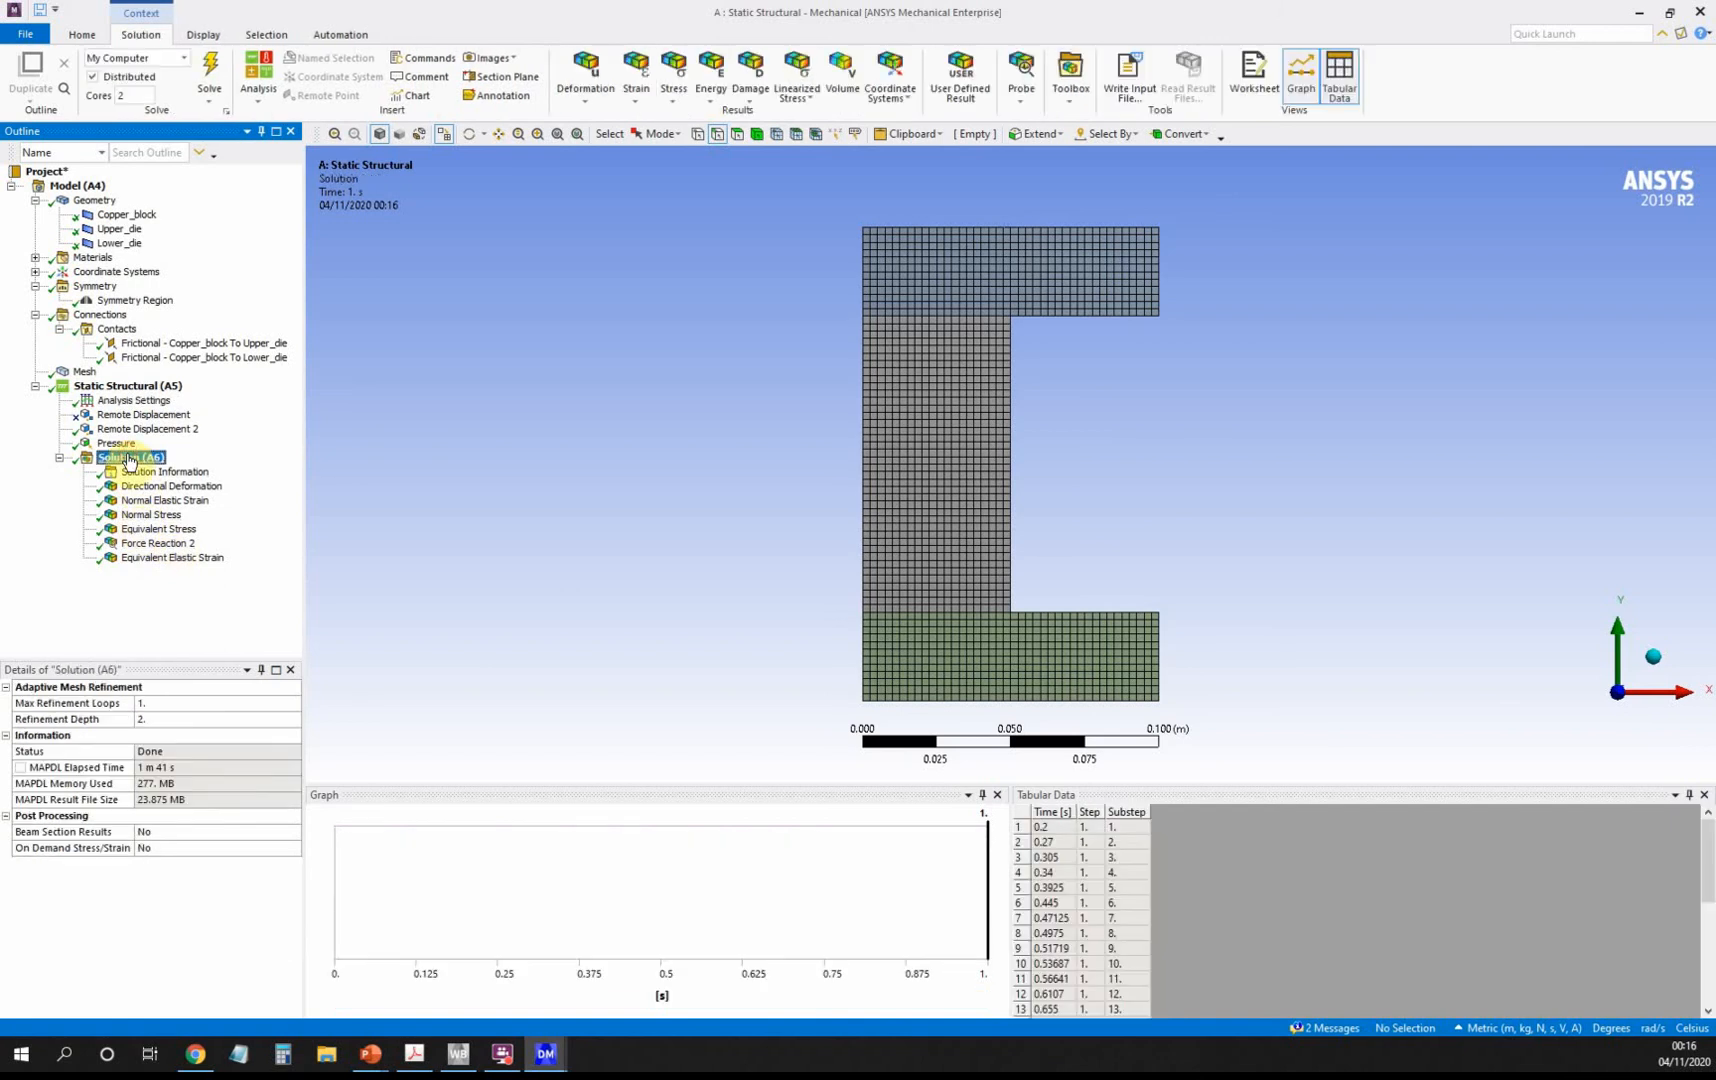
right_click(128, 458)
mouse_move(200, 464)
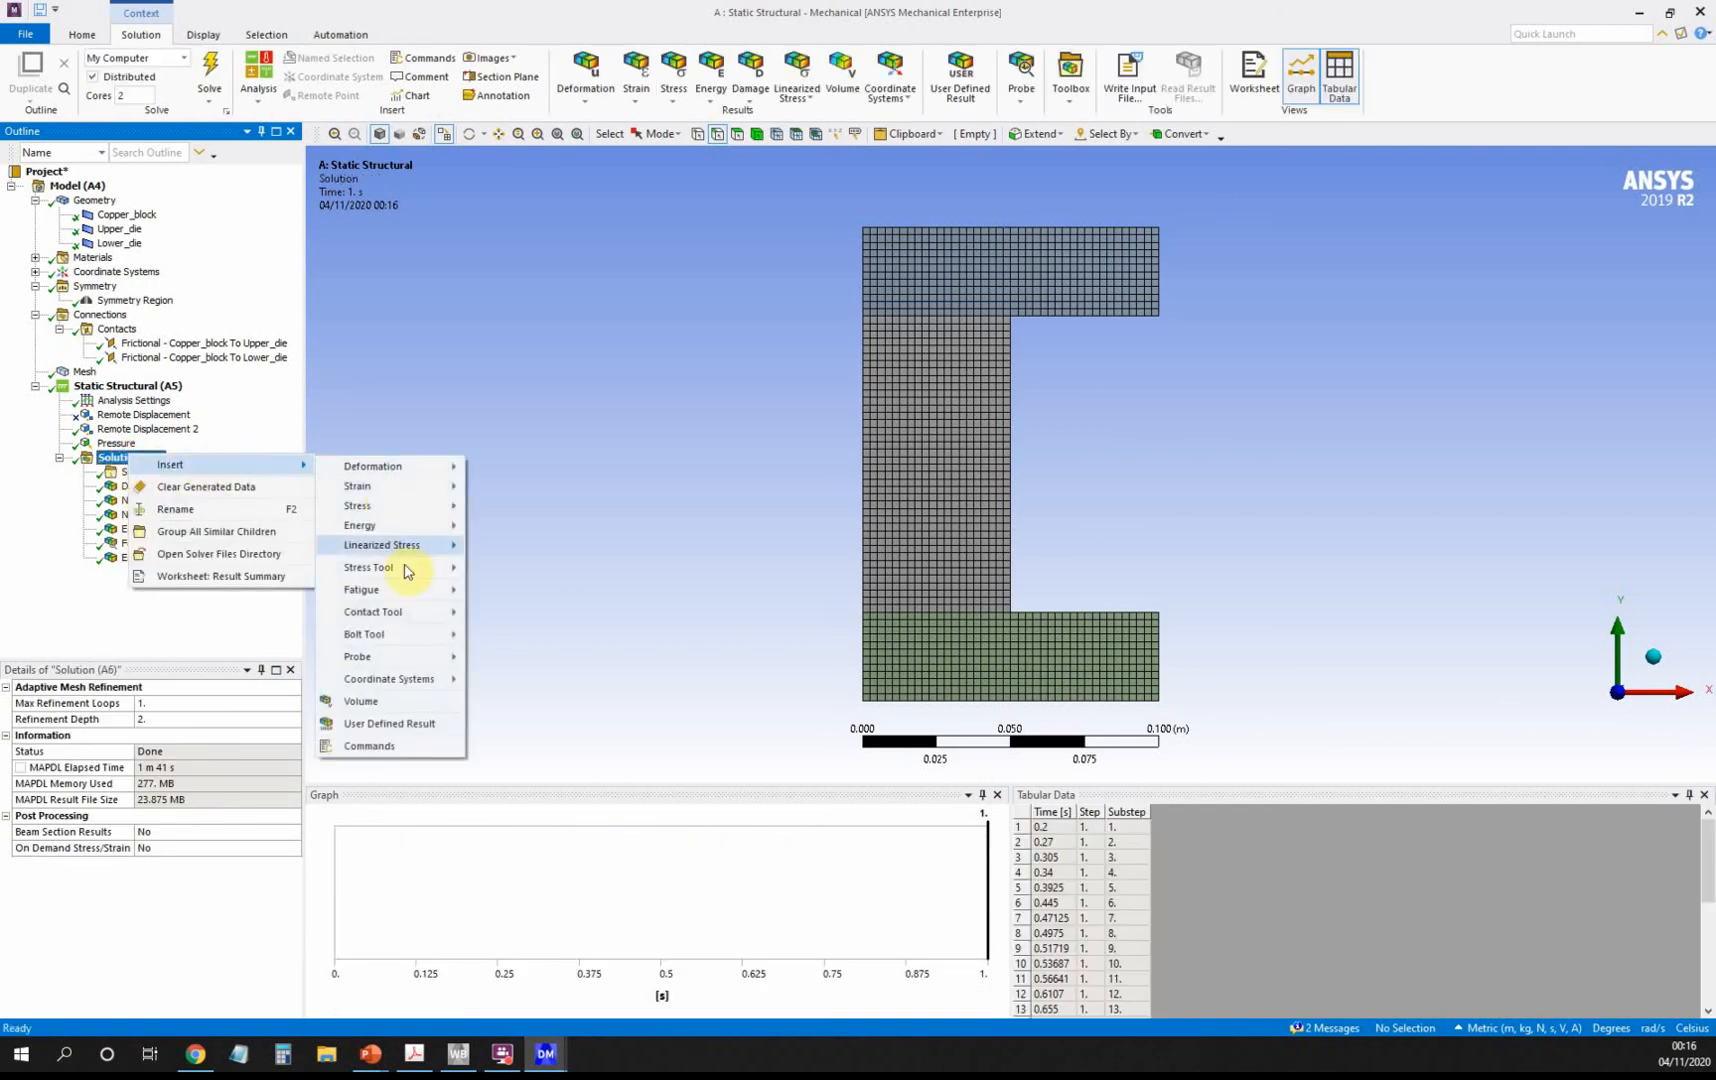
mouse_move(401, 657)
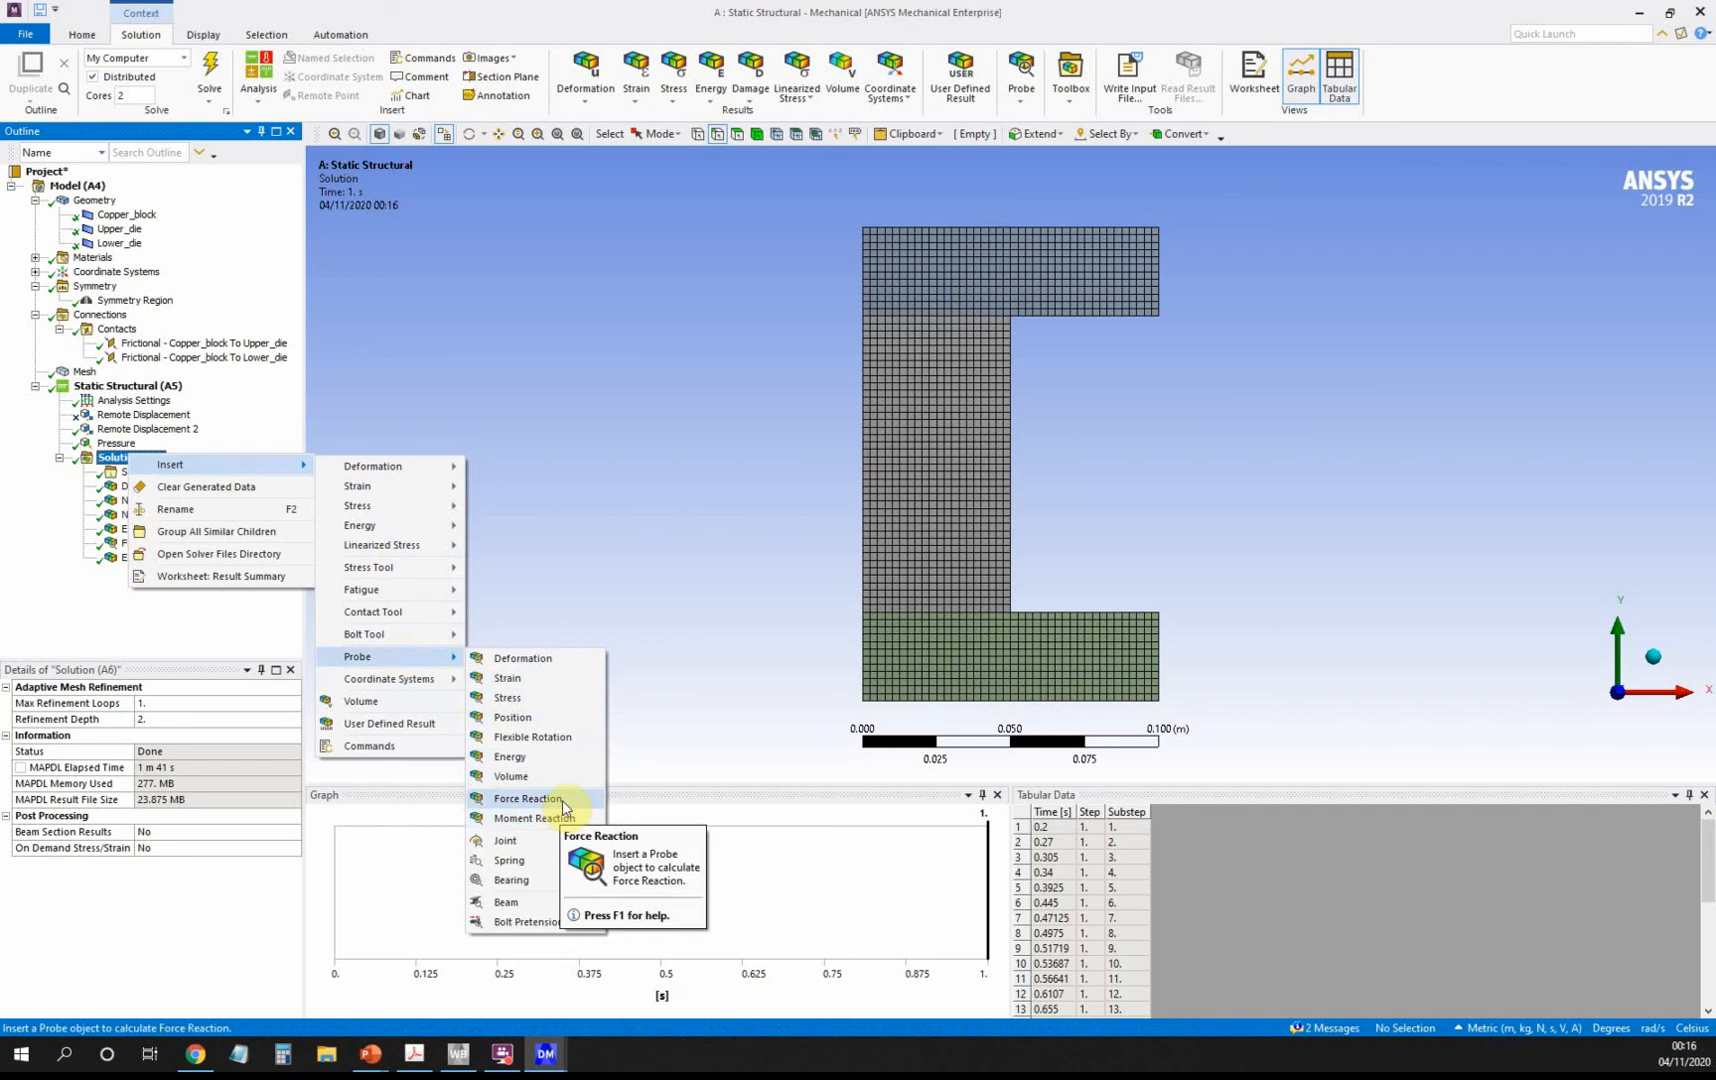
left_click(434, 29)
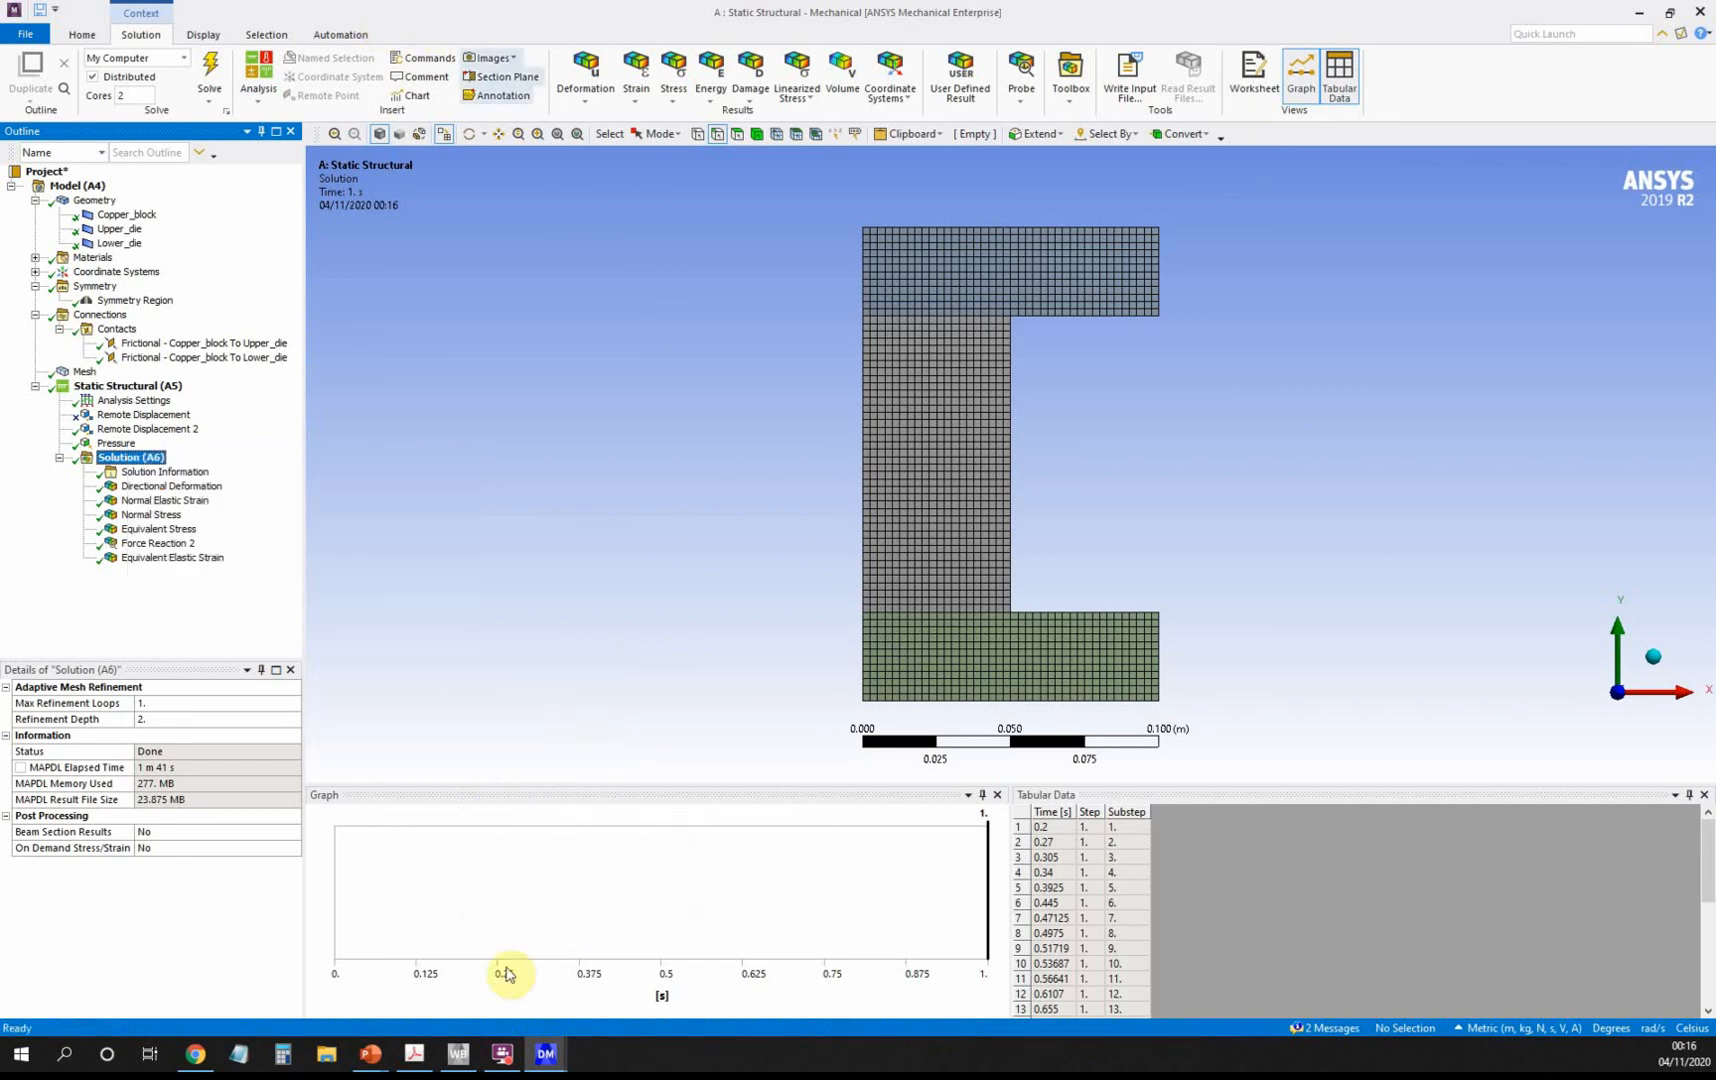
mouse_move(383, 1063)
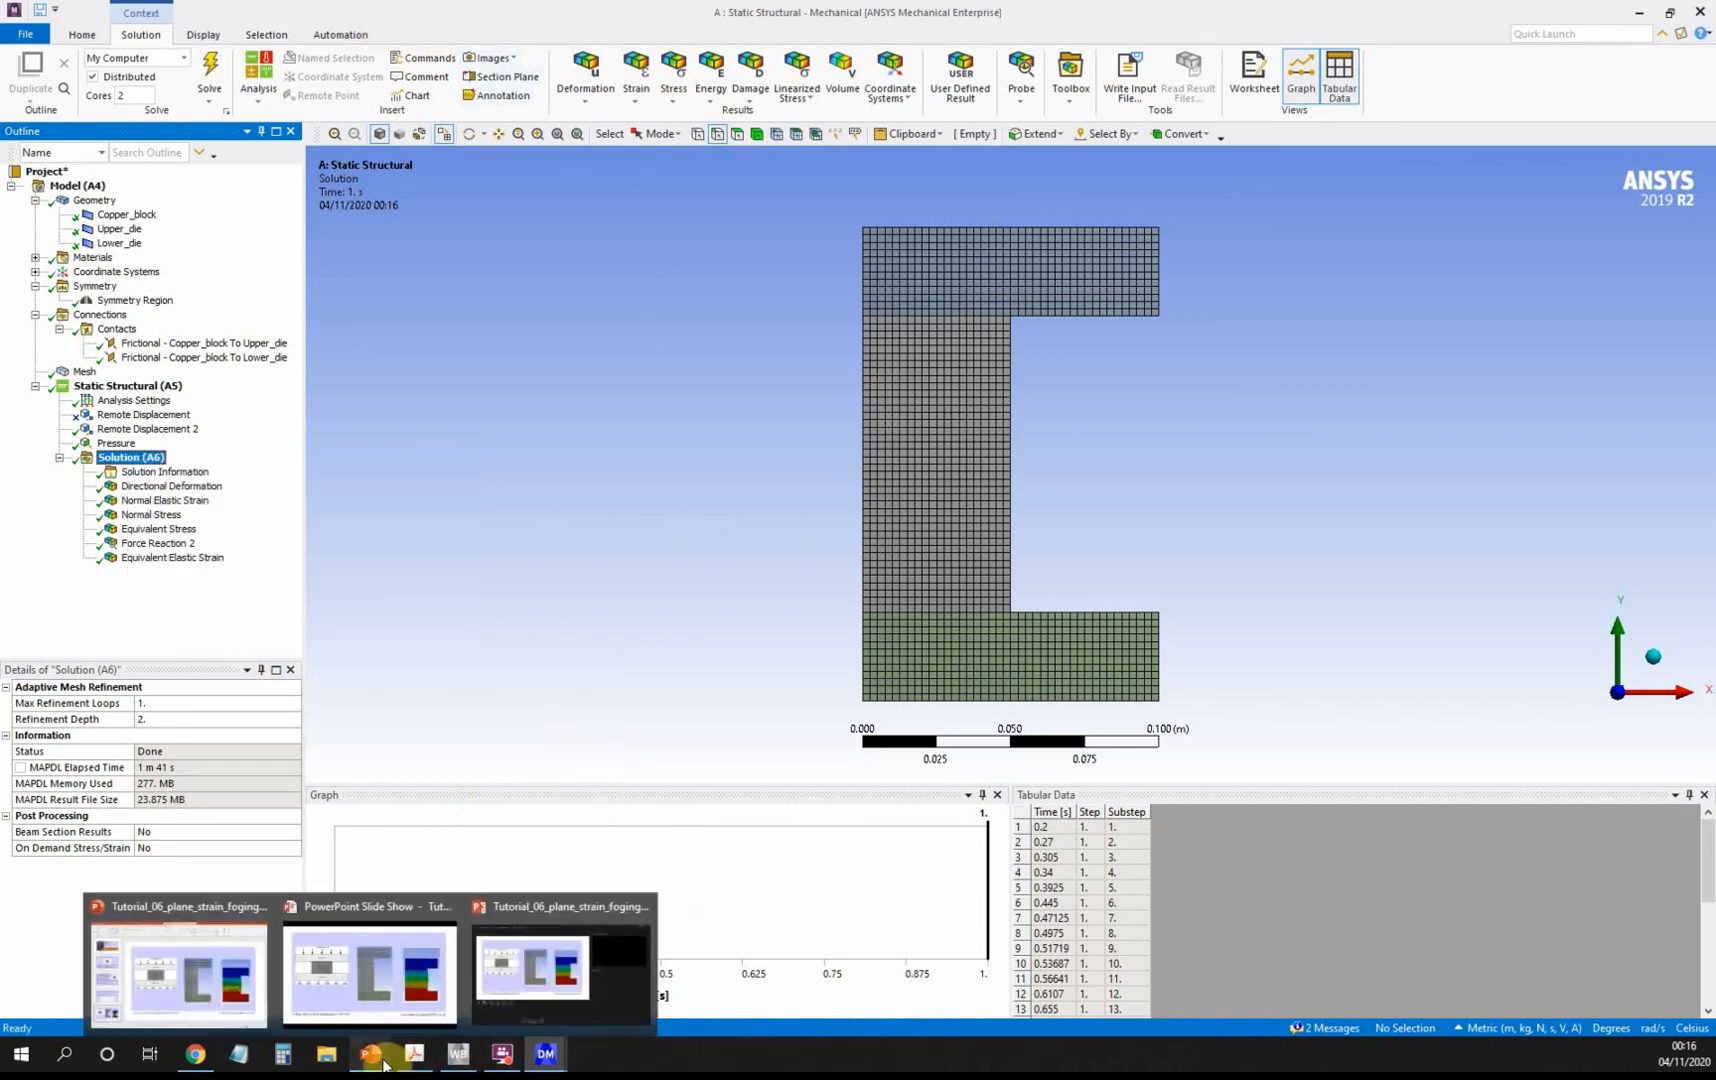
left_click(365, 908)
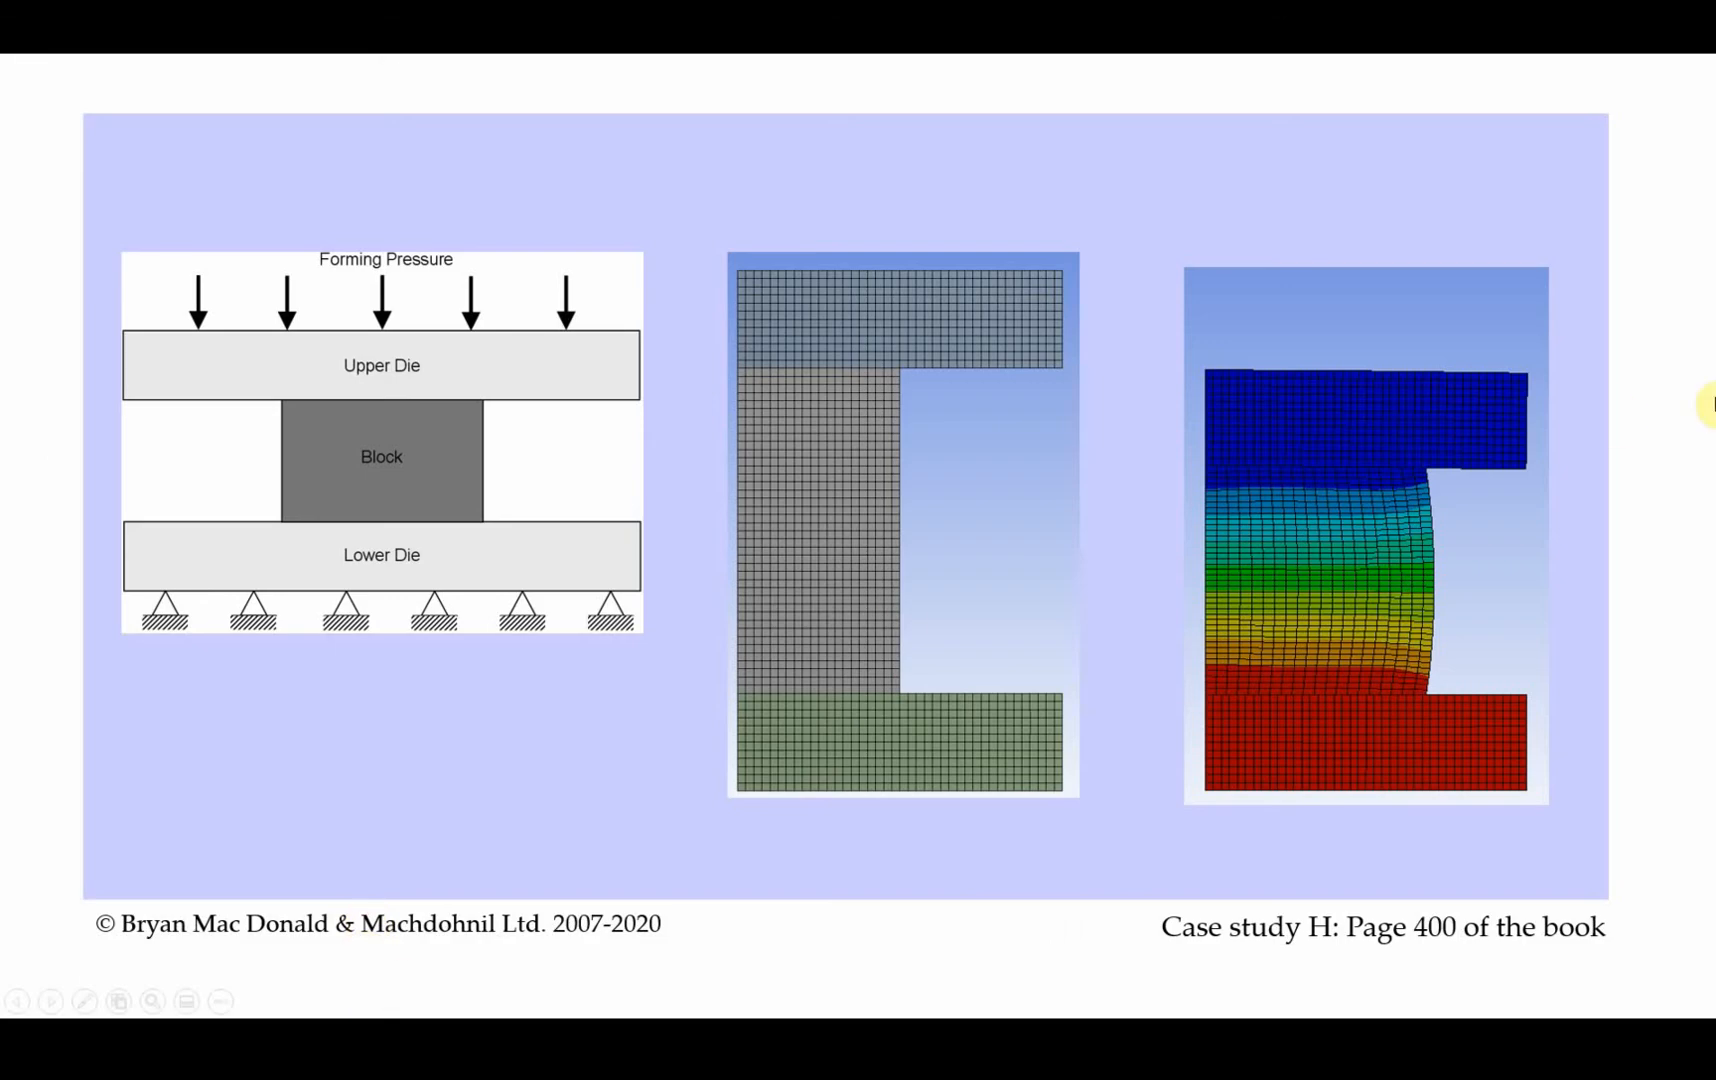
Advance one slide, then scroll back to the Plane Strain Forging of a Rectangular Block title slide.
left_click(1651, 243)
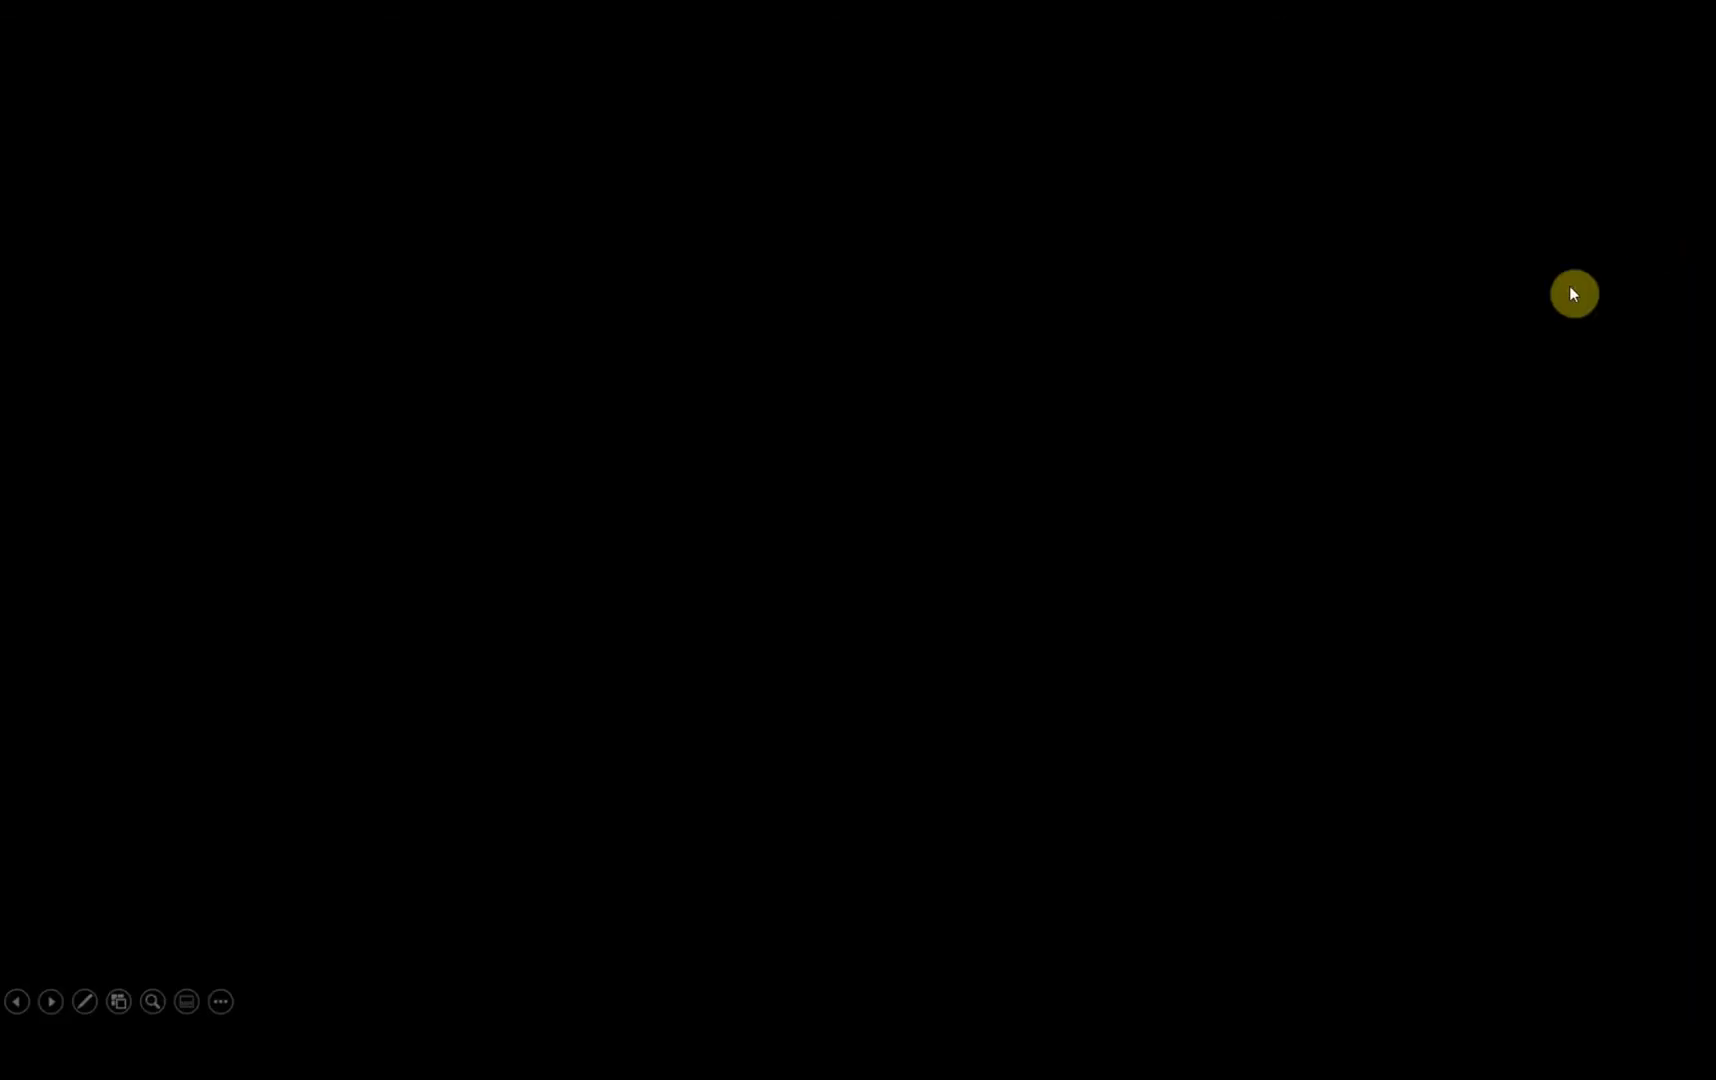
scroll(1349, 424, "up", 3)
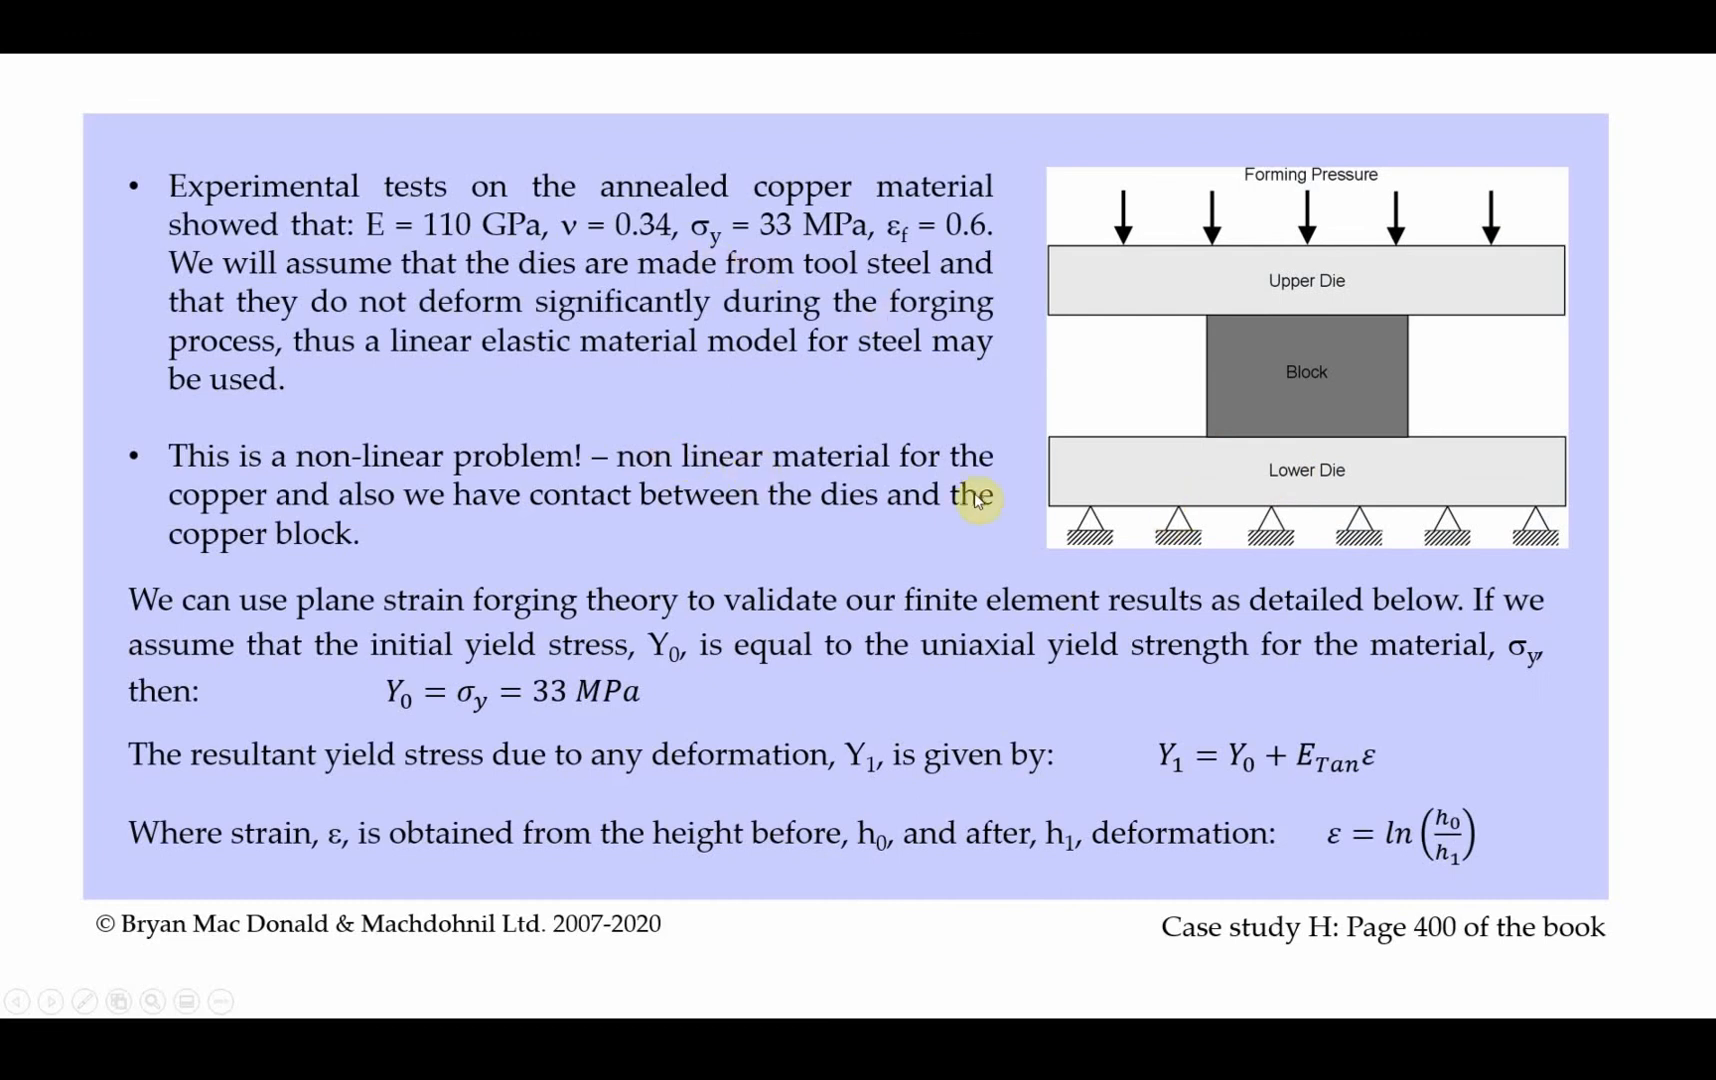
scroll(978, 500, "up", 1)
scroll(978, 500, "up", 1)
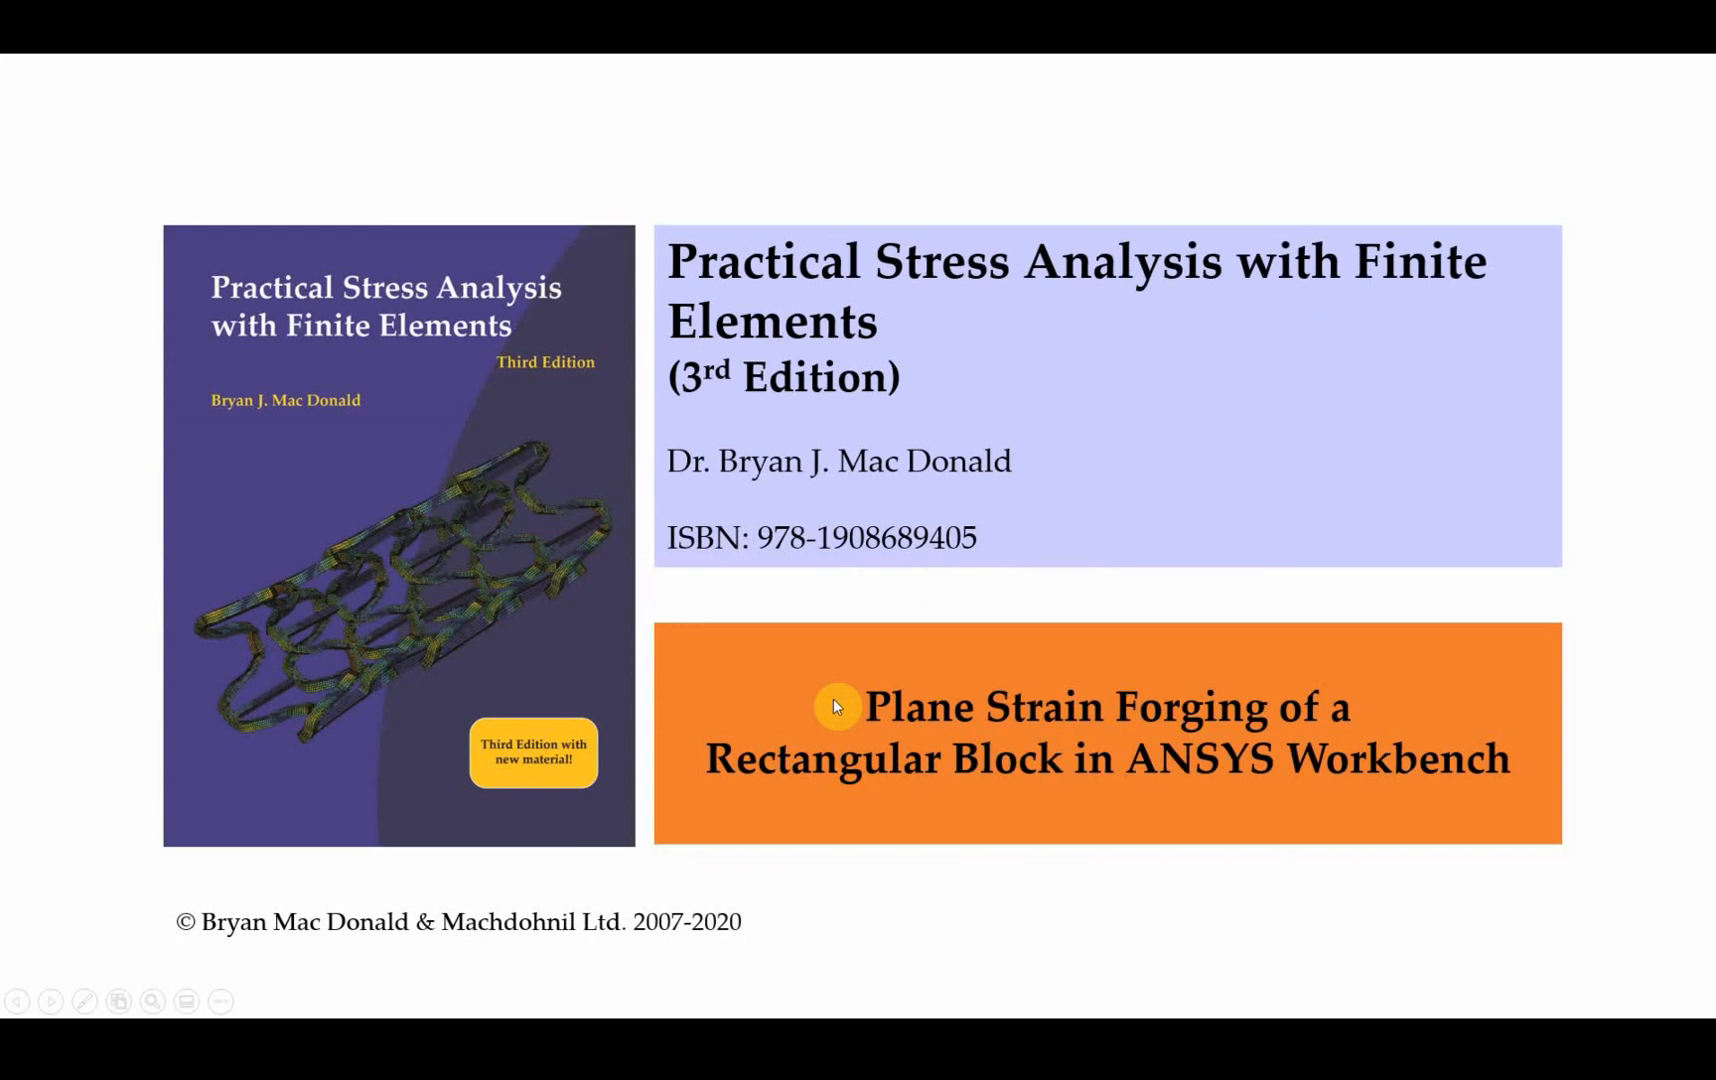